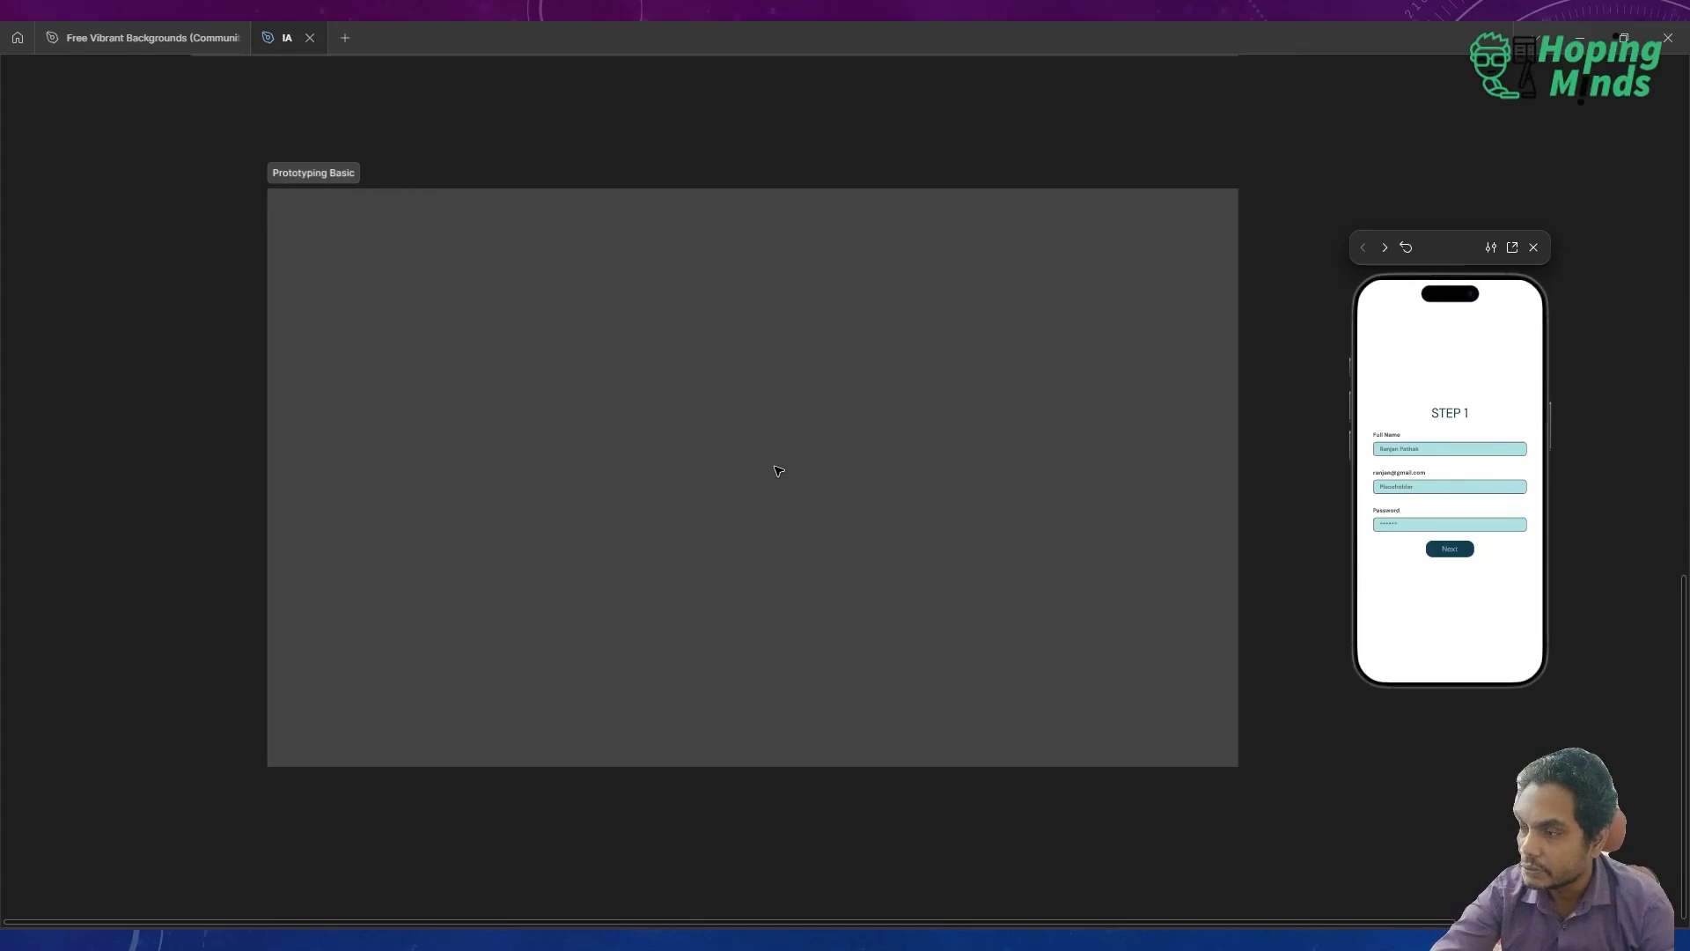
Close the prototype preview and add a new iPhone 16 frame (393 × 852) to the Learning page
{"action": "key", "text": "ctrl+backslash"}
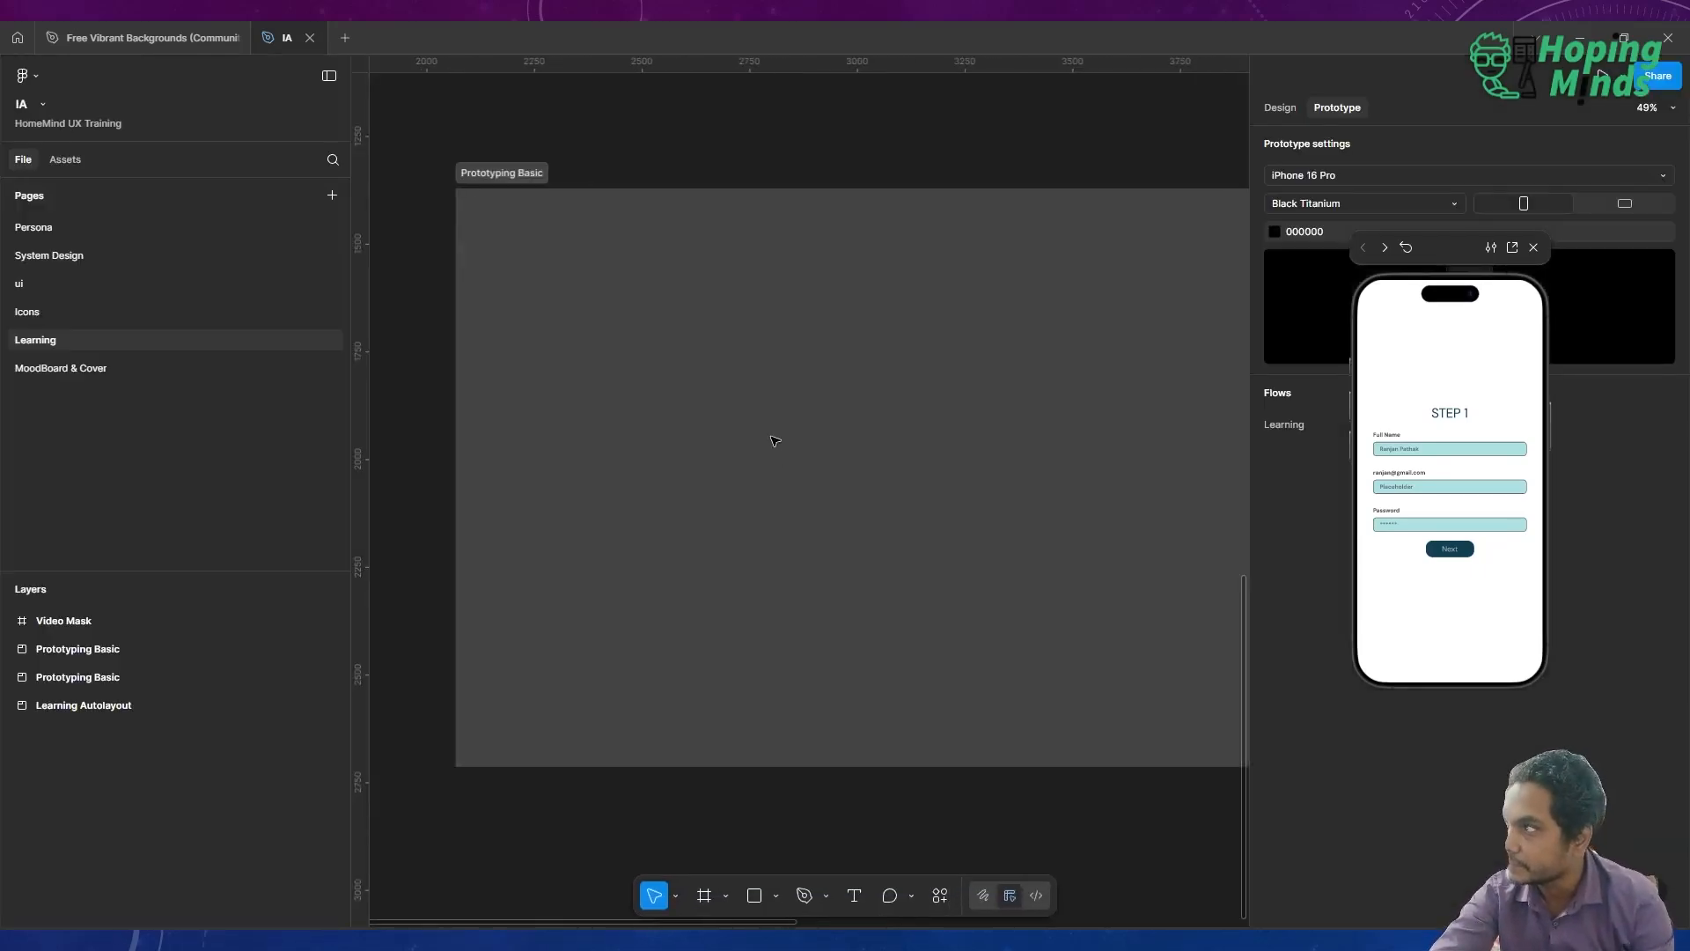
{"action": "scroll", "coordinate": [775, 441], "scroll_direction": "down", "scroll_amount": 1}
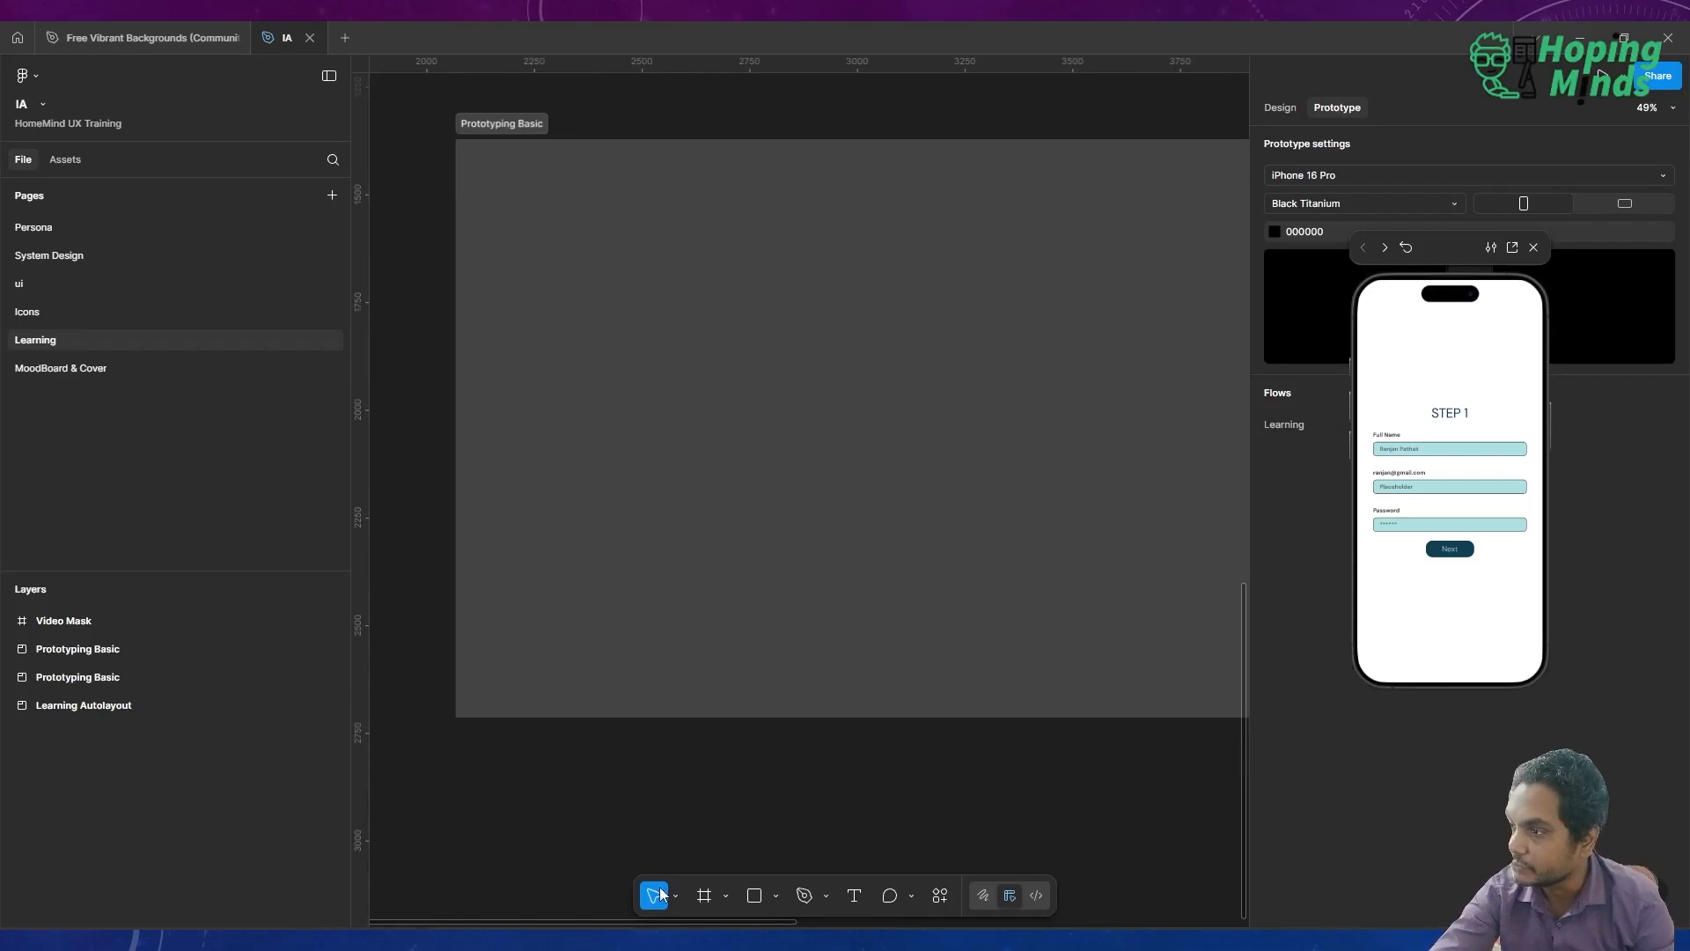
{"action": "left_click", "coordinate": [703, 896]}
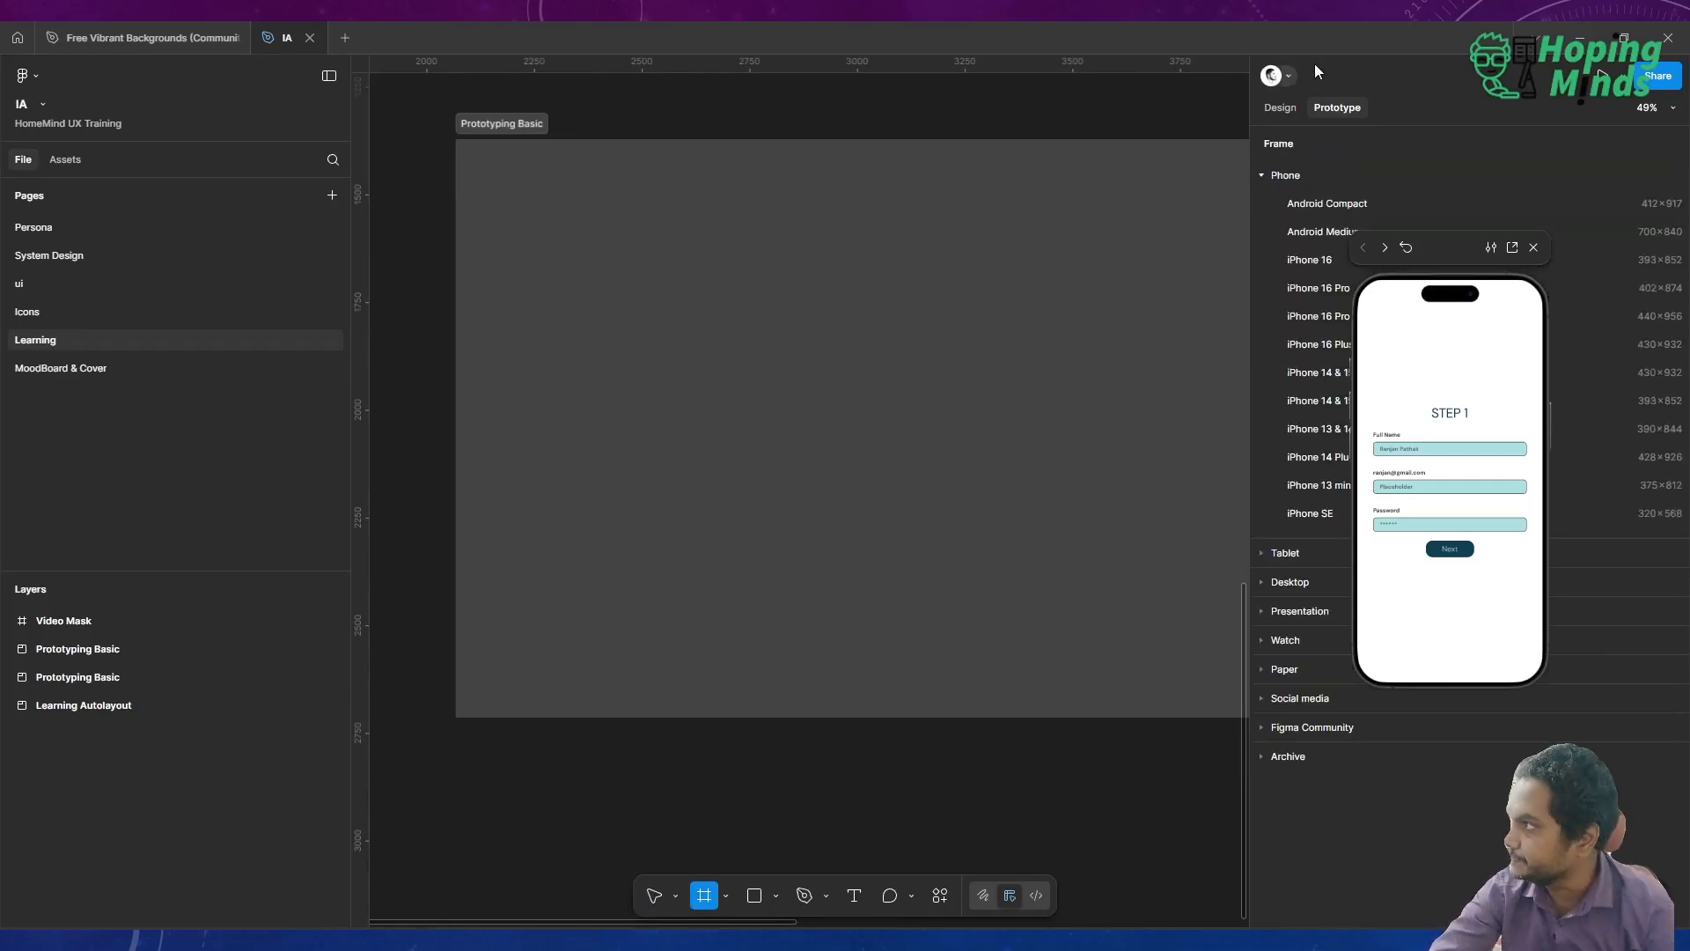
{"action": "left_click", "coordinate": [1279, 108]}
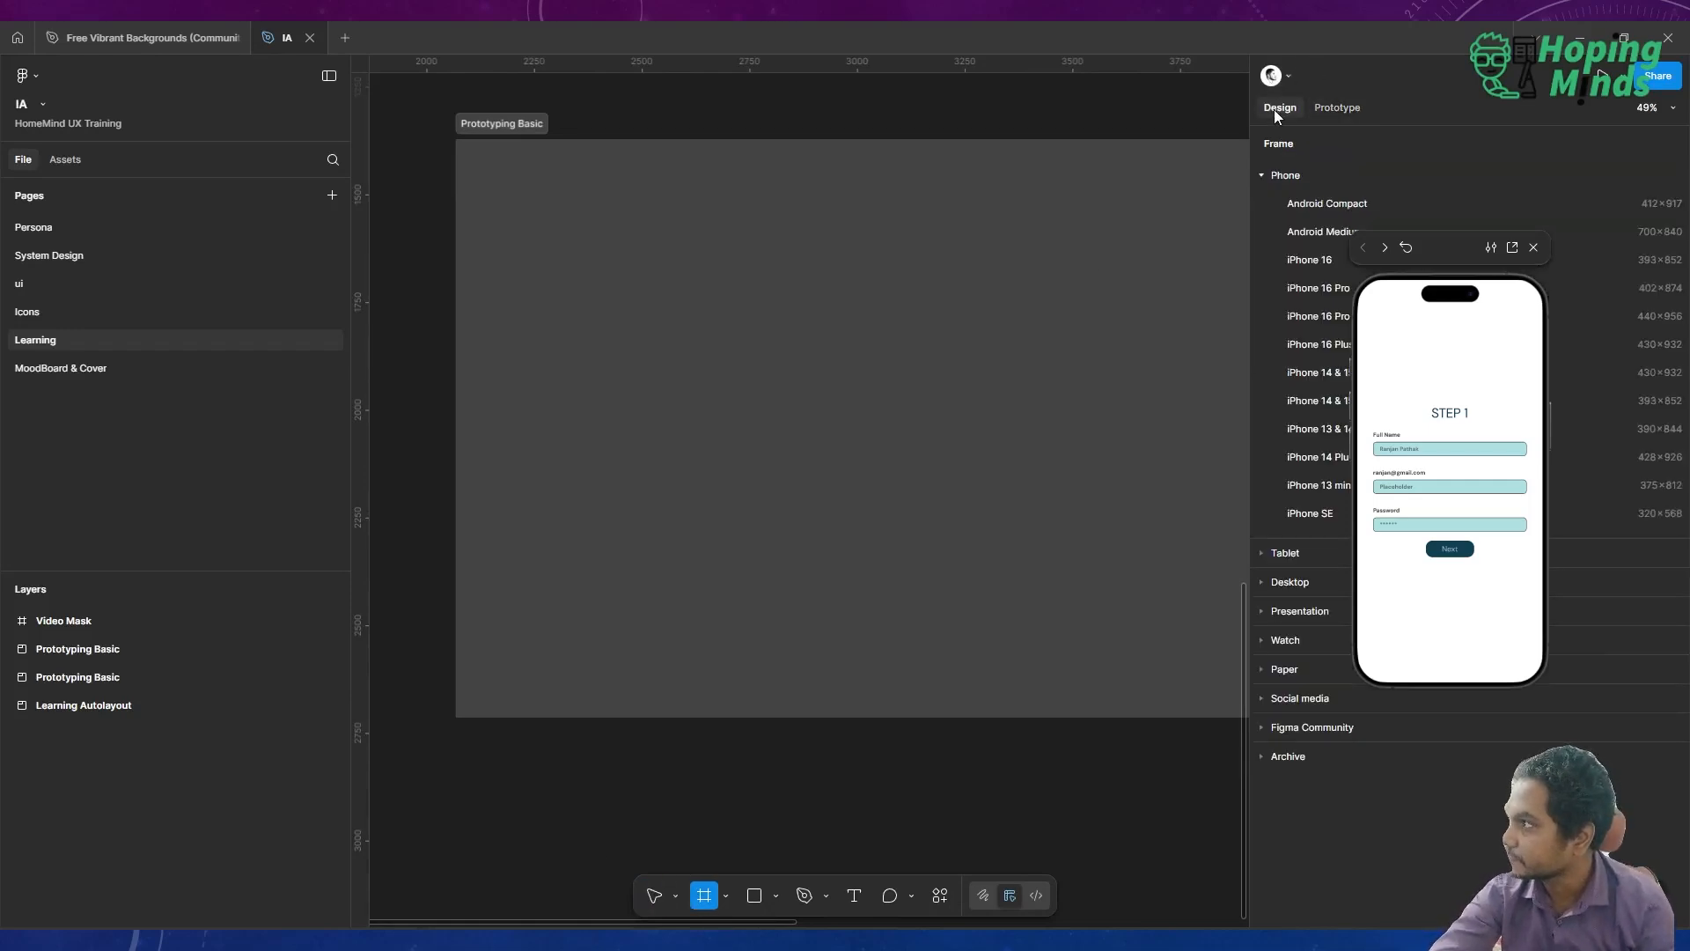
{"action": "left_click", "coordinate": [1532, 247]}
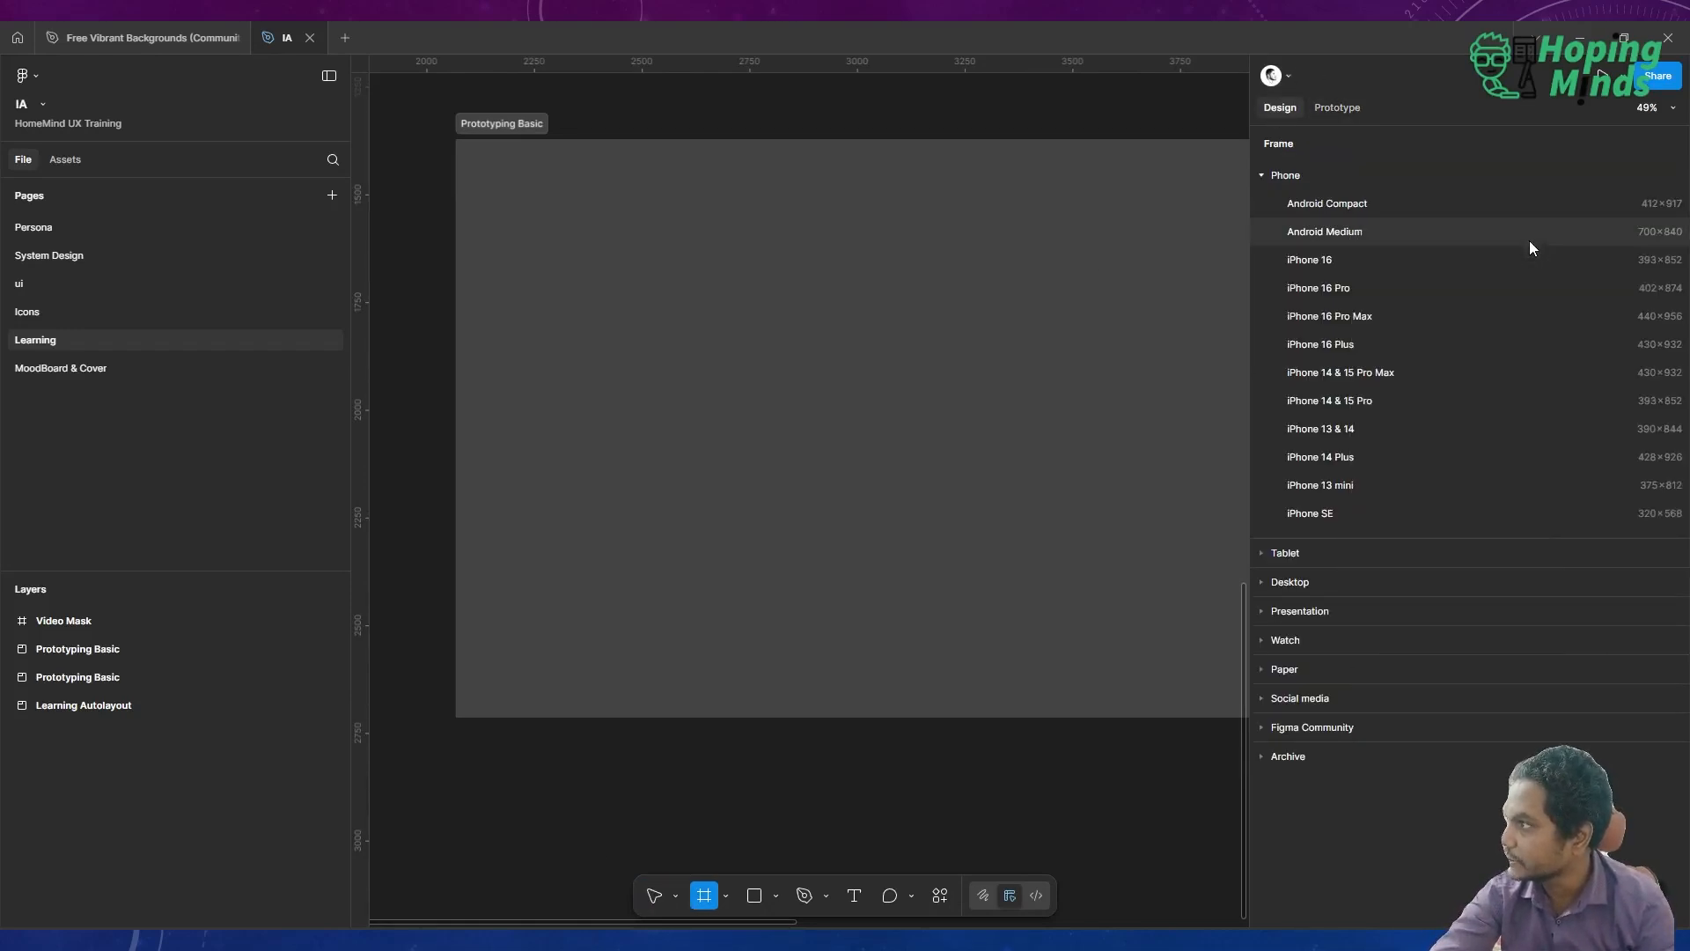
{"action": "left_click", "coordinate": [1359, 265]}
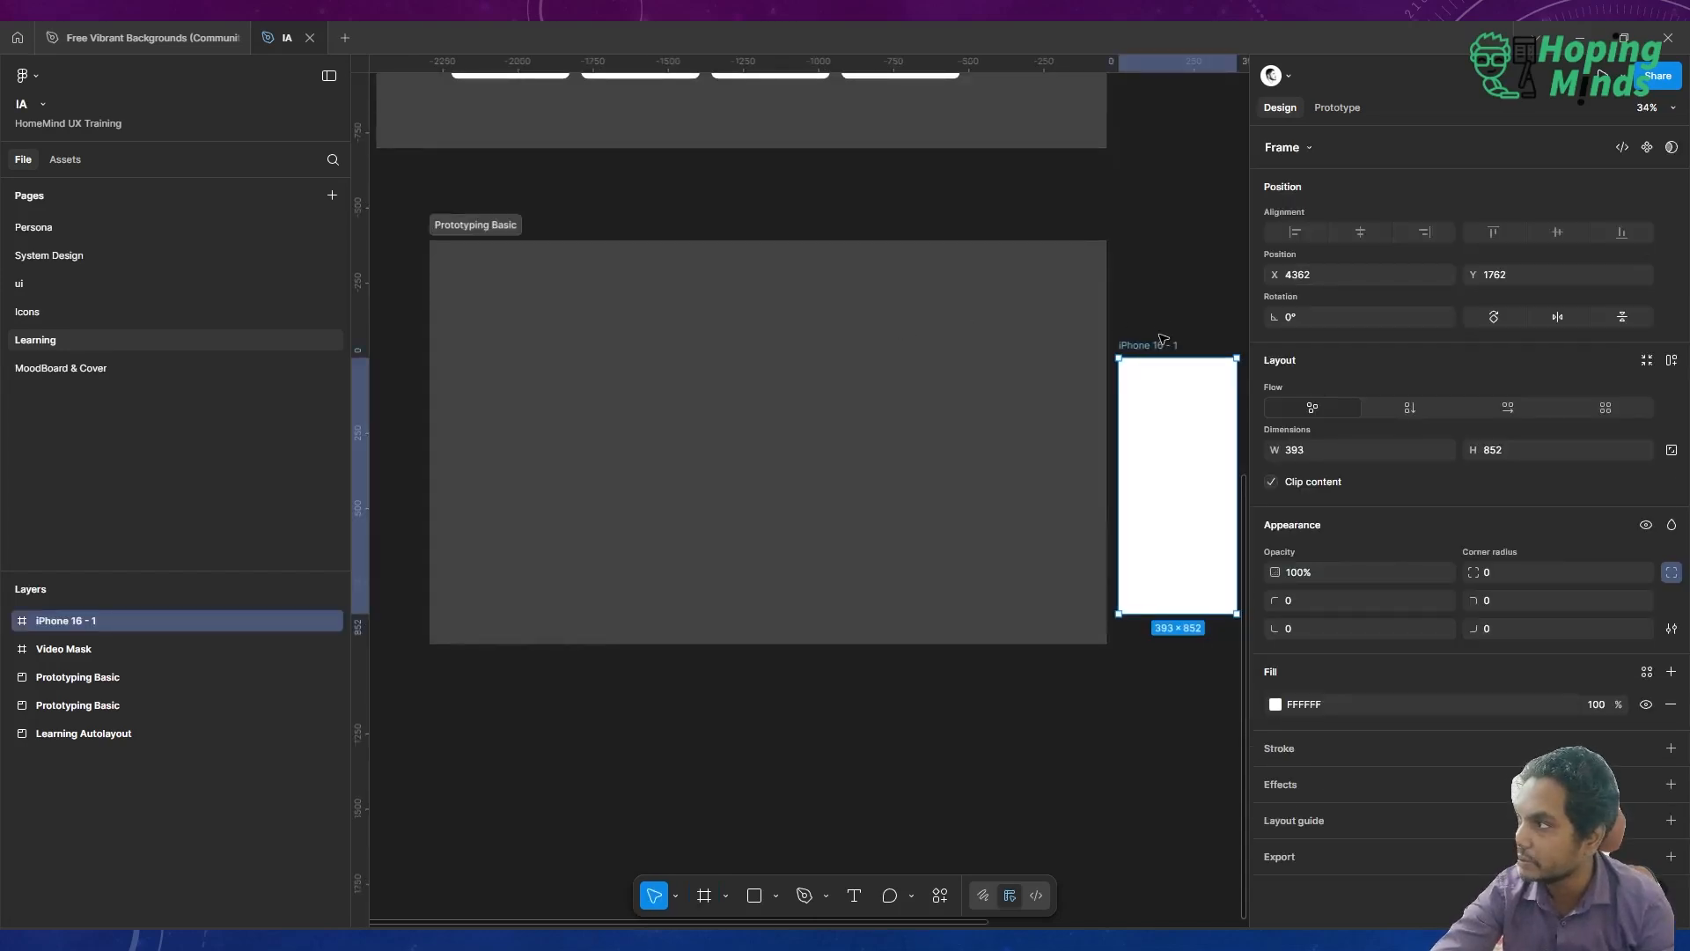
Move the iPhone 16 frame into the empty Prototyping Basic section and rename it SmartAnimation
{"action": "left_click_drag", "start_coordinate": [1150, 348], "coordinate": [505, 305]}
{"action": "key", "text": "shift+2"}
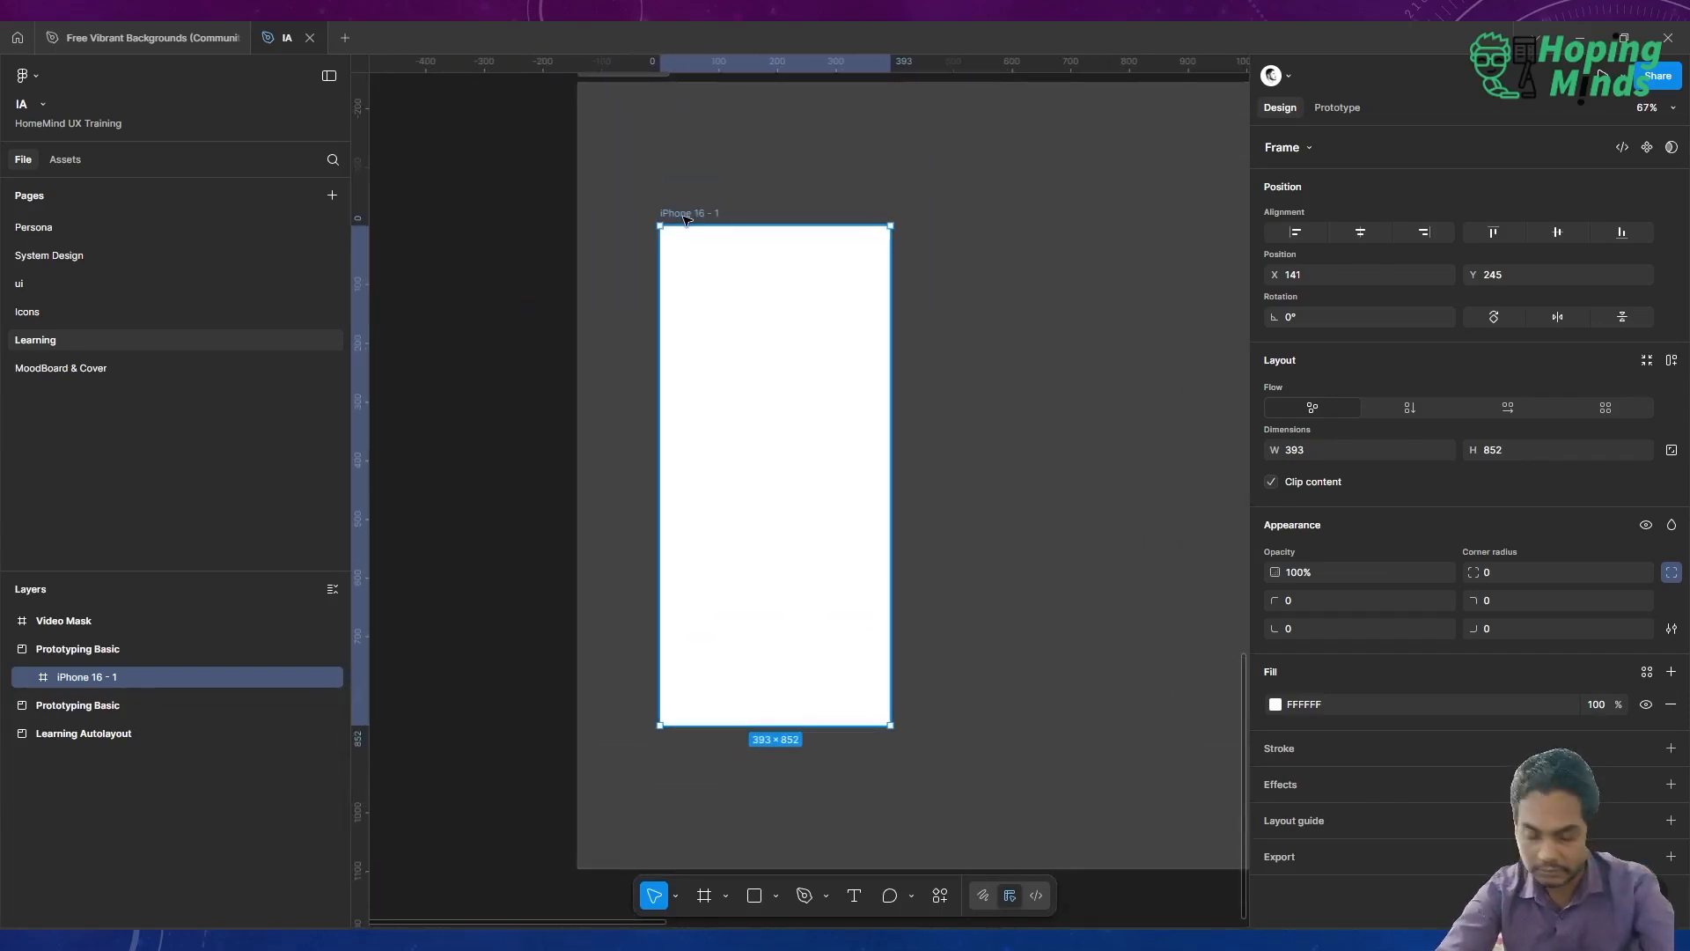
{"action": "double_click", "coordinate": [686, 215]}
{"action": "type", "text": "Smar"}
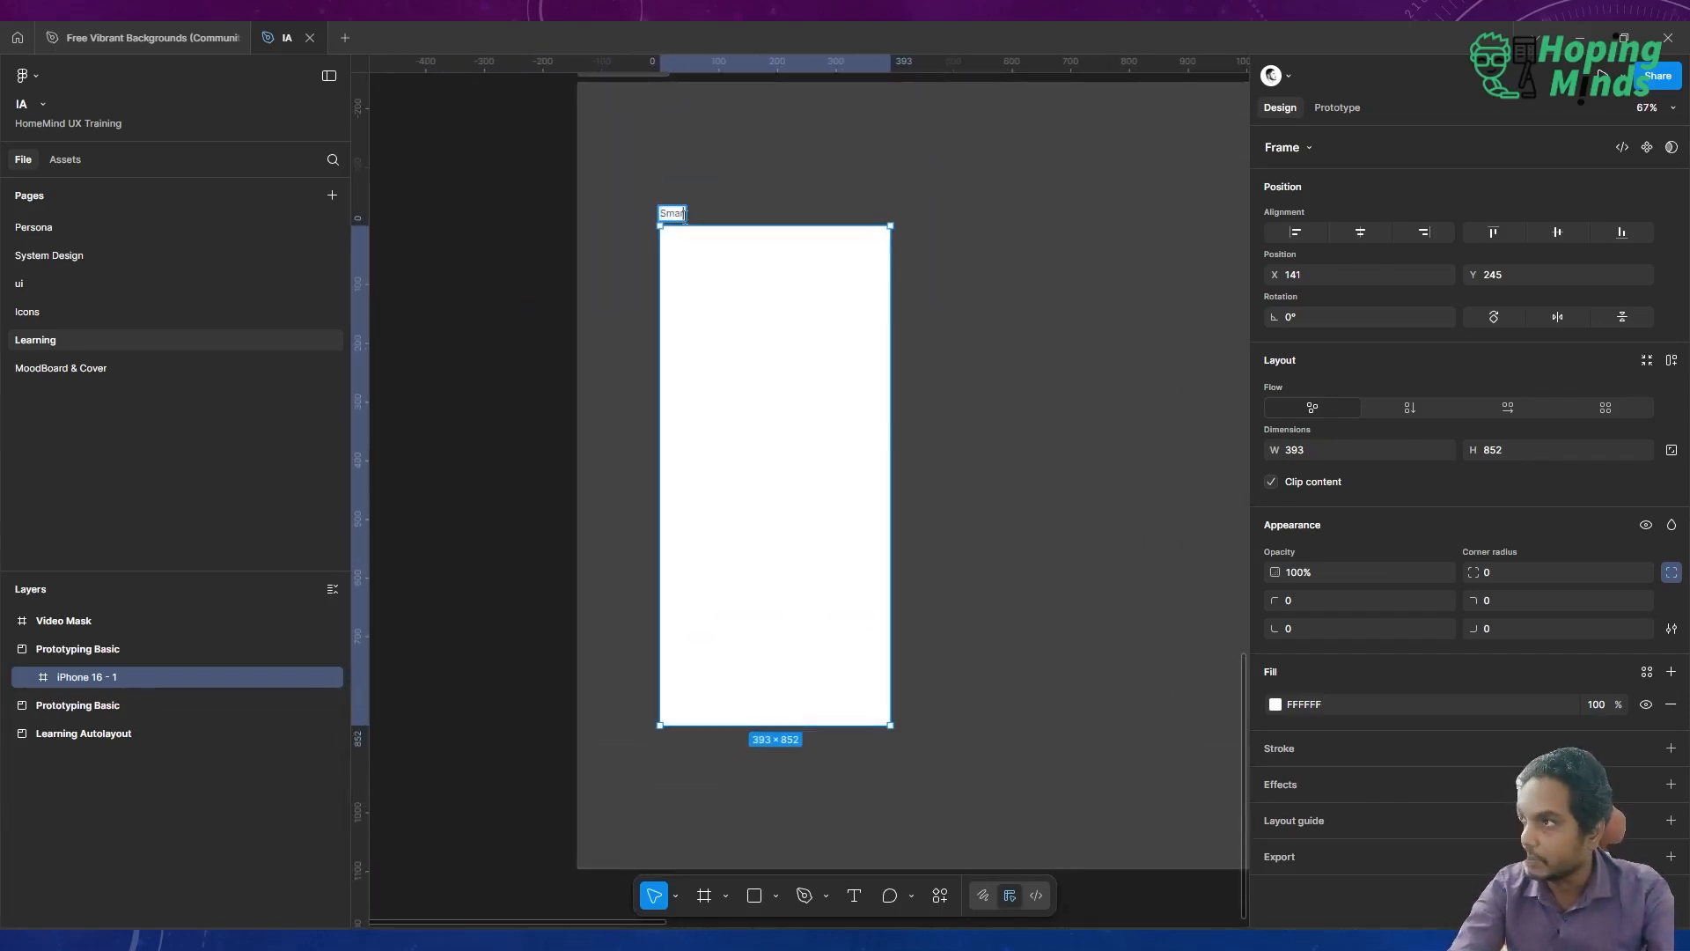
{"action": "type", "text": "t Animation"}
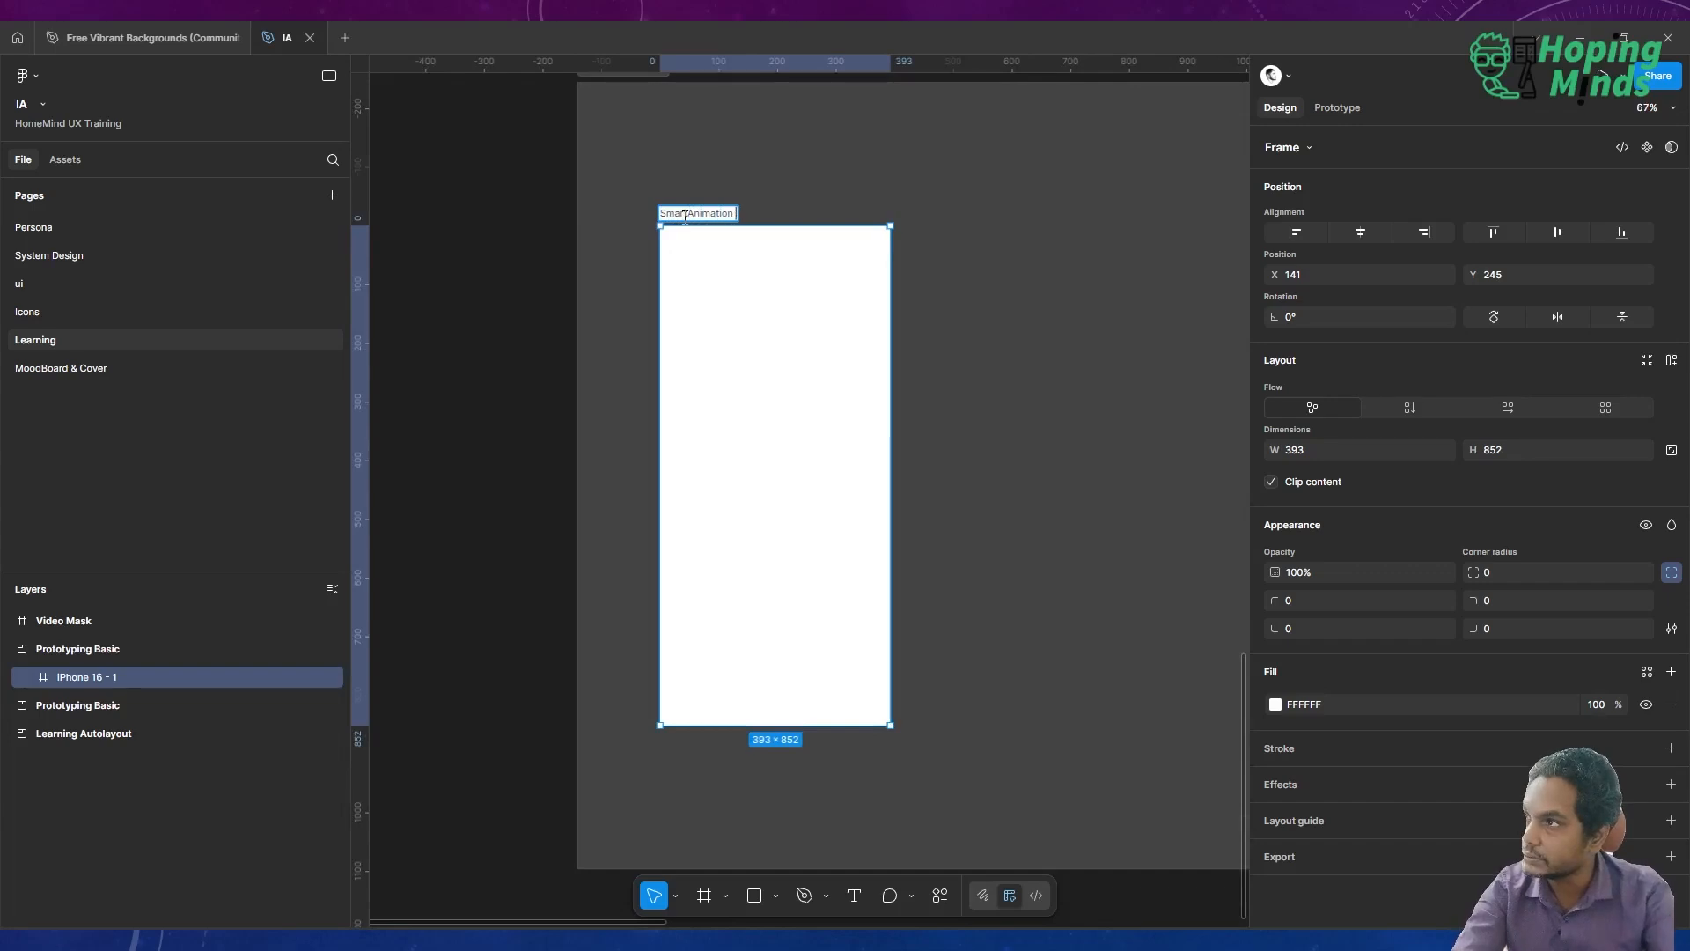
{"action": "left_click", "coordinate": [587, 385]}
Add a three-line text beside the section: "•SCALE X ROTATE X COLOR", "•SCALE X POSITION X OPACITY", "•COLOR X ROATE"
{"action": "scroll", "coordinate": [574, 386], "scroll_direction": "up", "scroll_amount": 3}
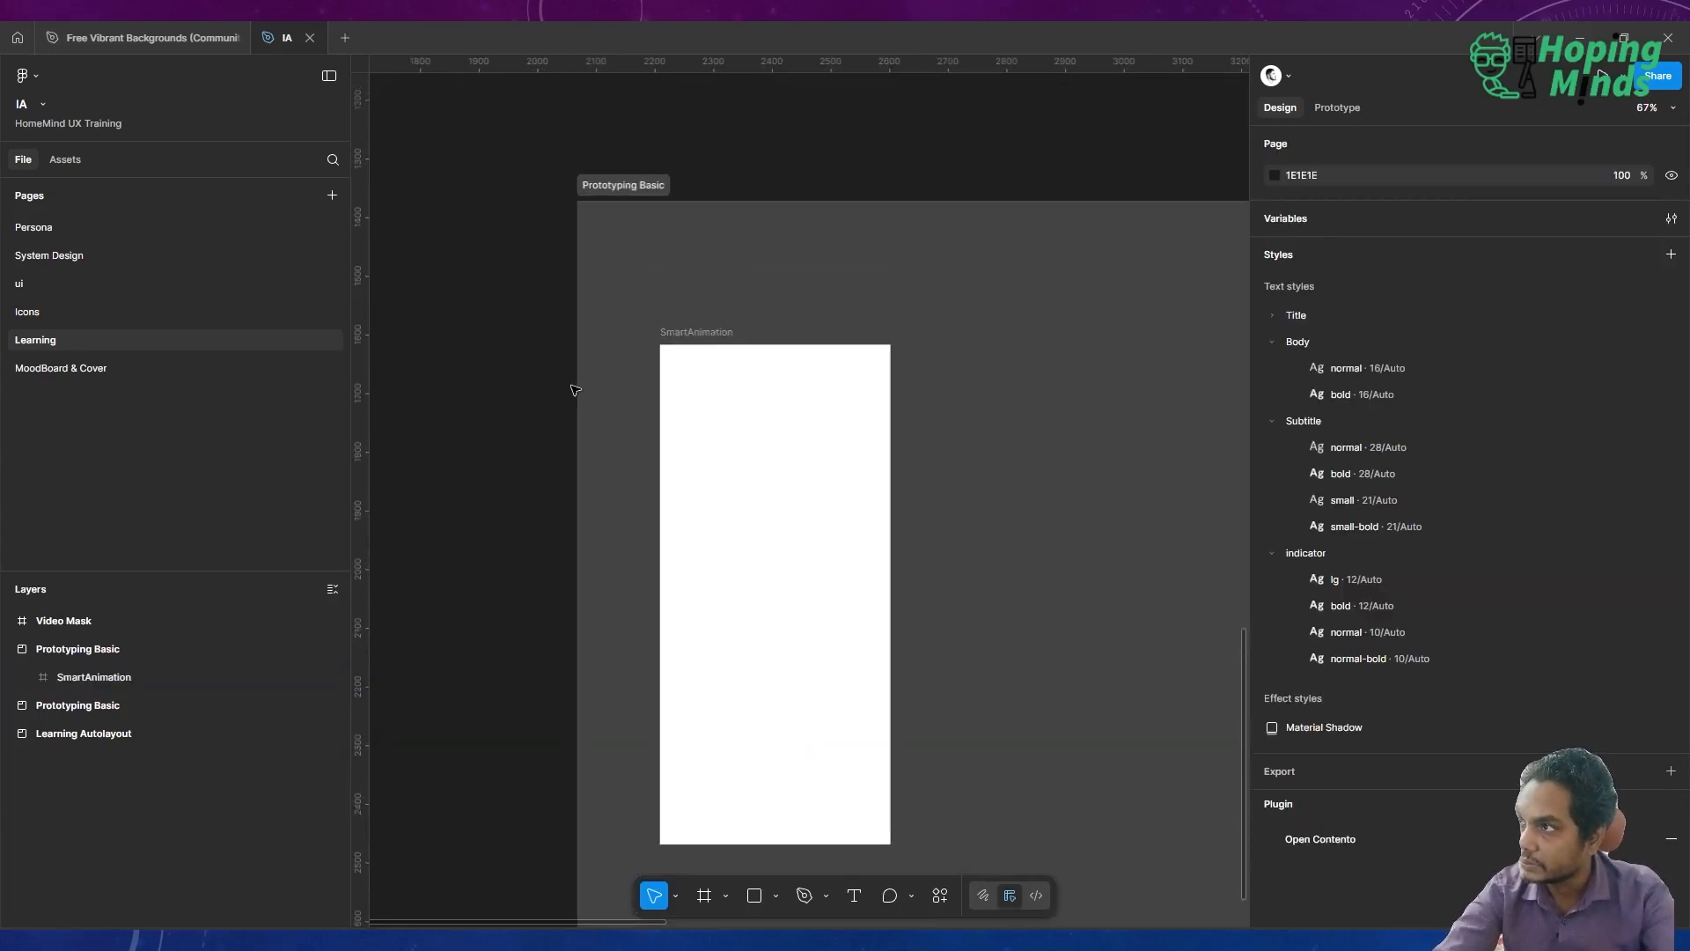
{"action": "scroll", "coordinate": [575, 390], "scroll_direction": "right", "scroll_amount": 4}
{"action": "scroll", "coordinate": [574, 388], "scroll_direction": "left", "scroll_amount": 1}
{"action": "scroll", "coordinate": [574, 388], "scroll_direction": "down", "scroll_amount": 1}
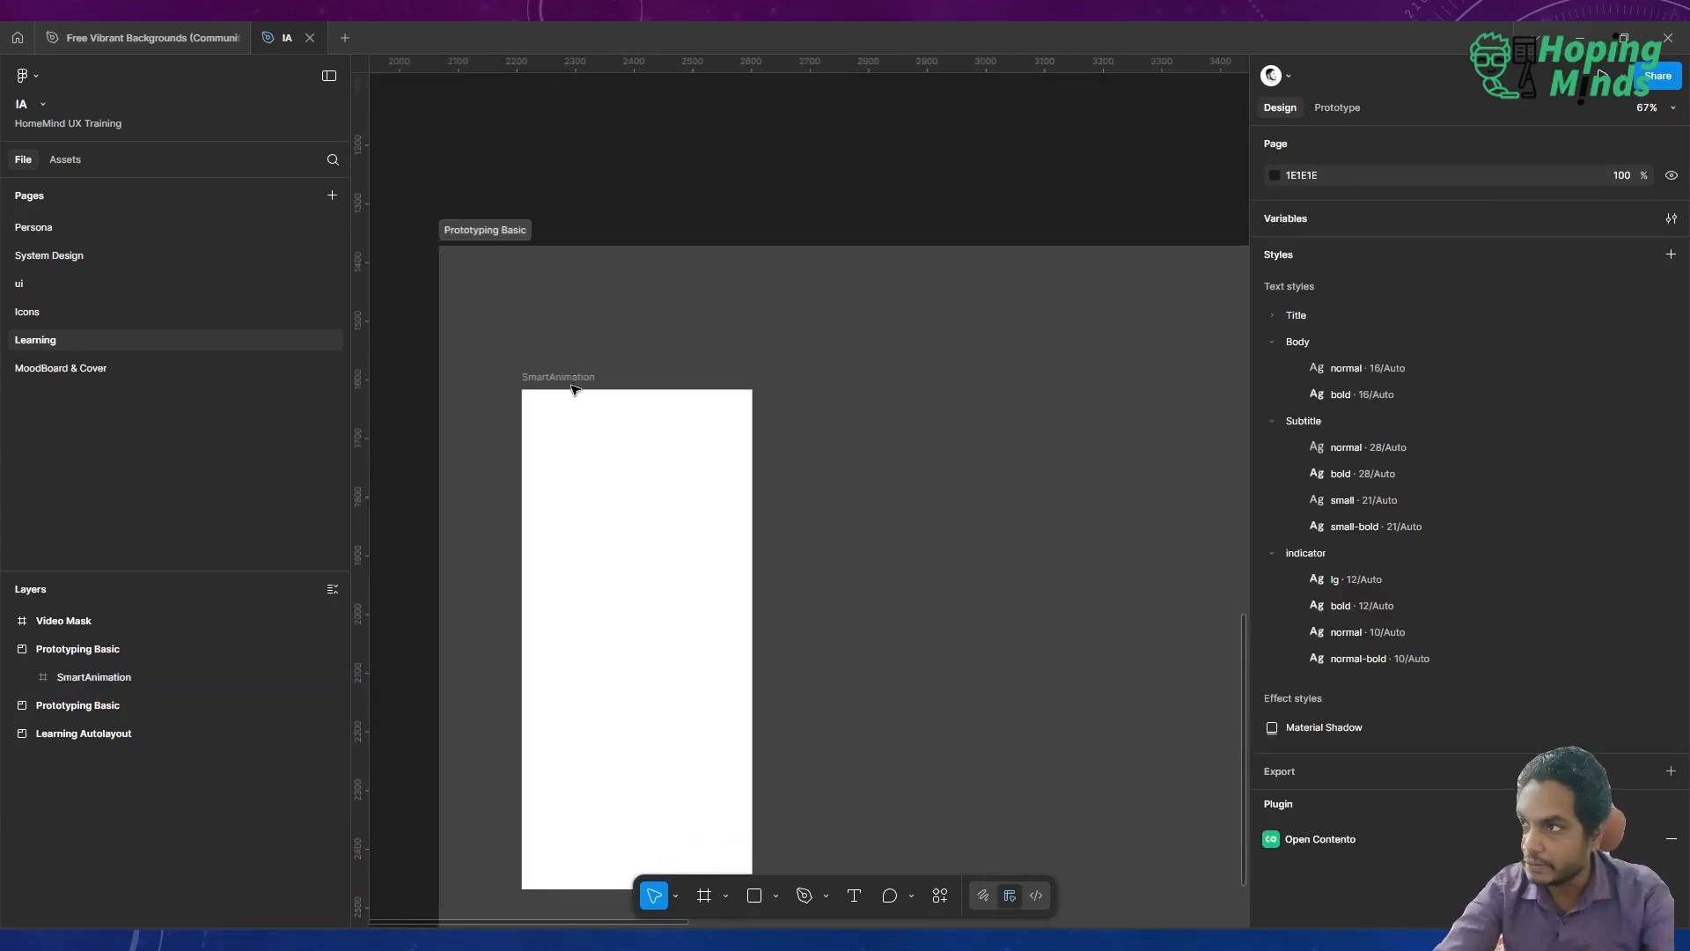
{"action": "scroll", "coordinate": [574, 388], "scroll_direction": "left", "scroll_amount": 10}
{"action": "scroll", "coordinate": [574, 388], "scroll_direction": "down", "scroll_amount": 3}
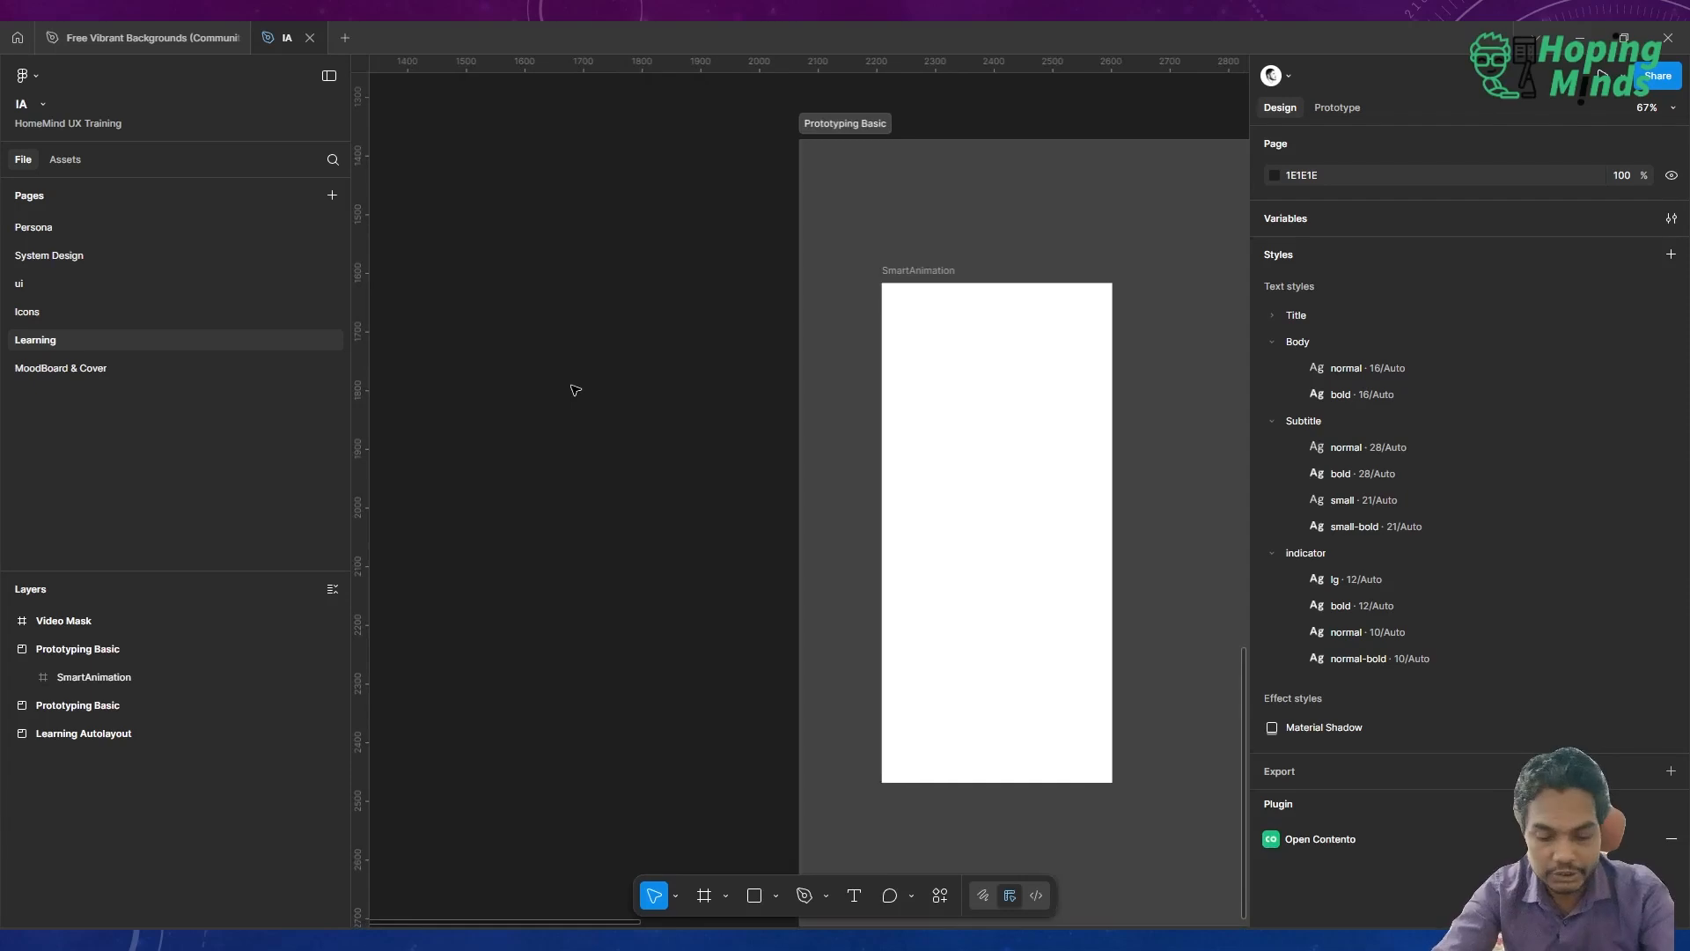
{"action": "scroll", "coordinate": [576, 390], "scroll_direction": "right", "scroll_amount": 1}
{"action": "key", "text": "t"}
{"action": "left_click", "coordinate": [574, 395]}
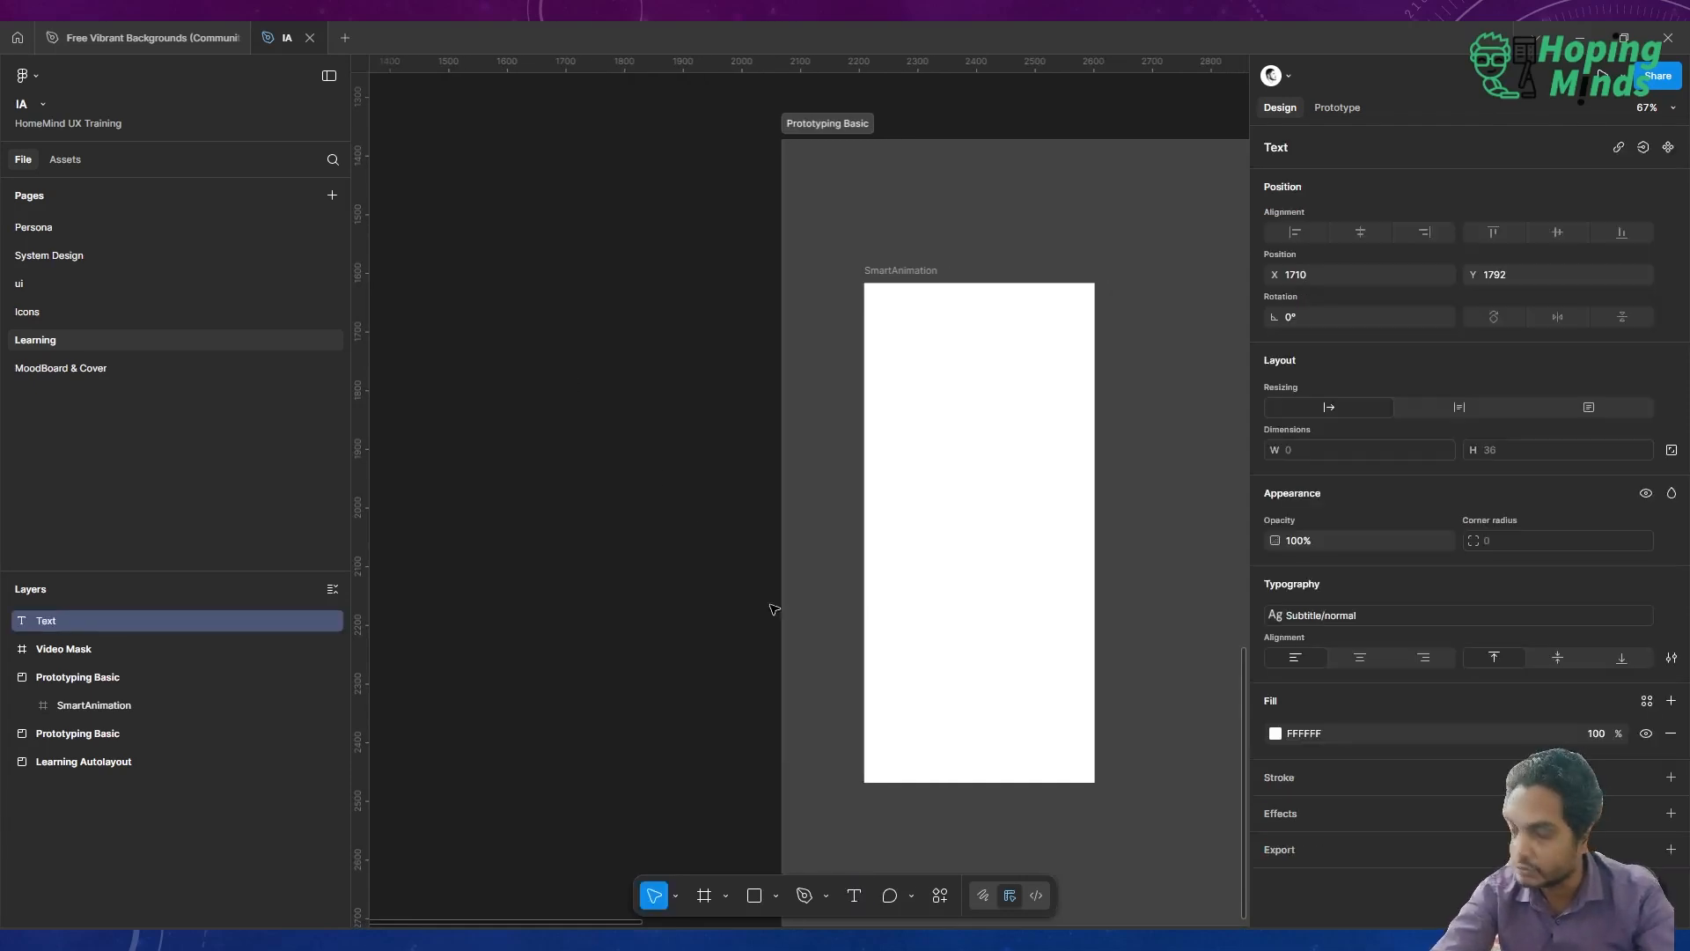
{"action": "type", "text": "•SCALE X ROTATE X COLOR •SCALE X POSITION X OPACITY •COLOR X ROATE"}
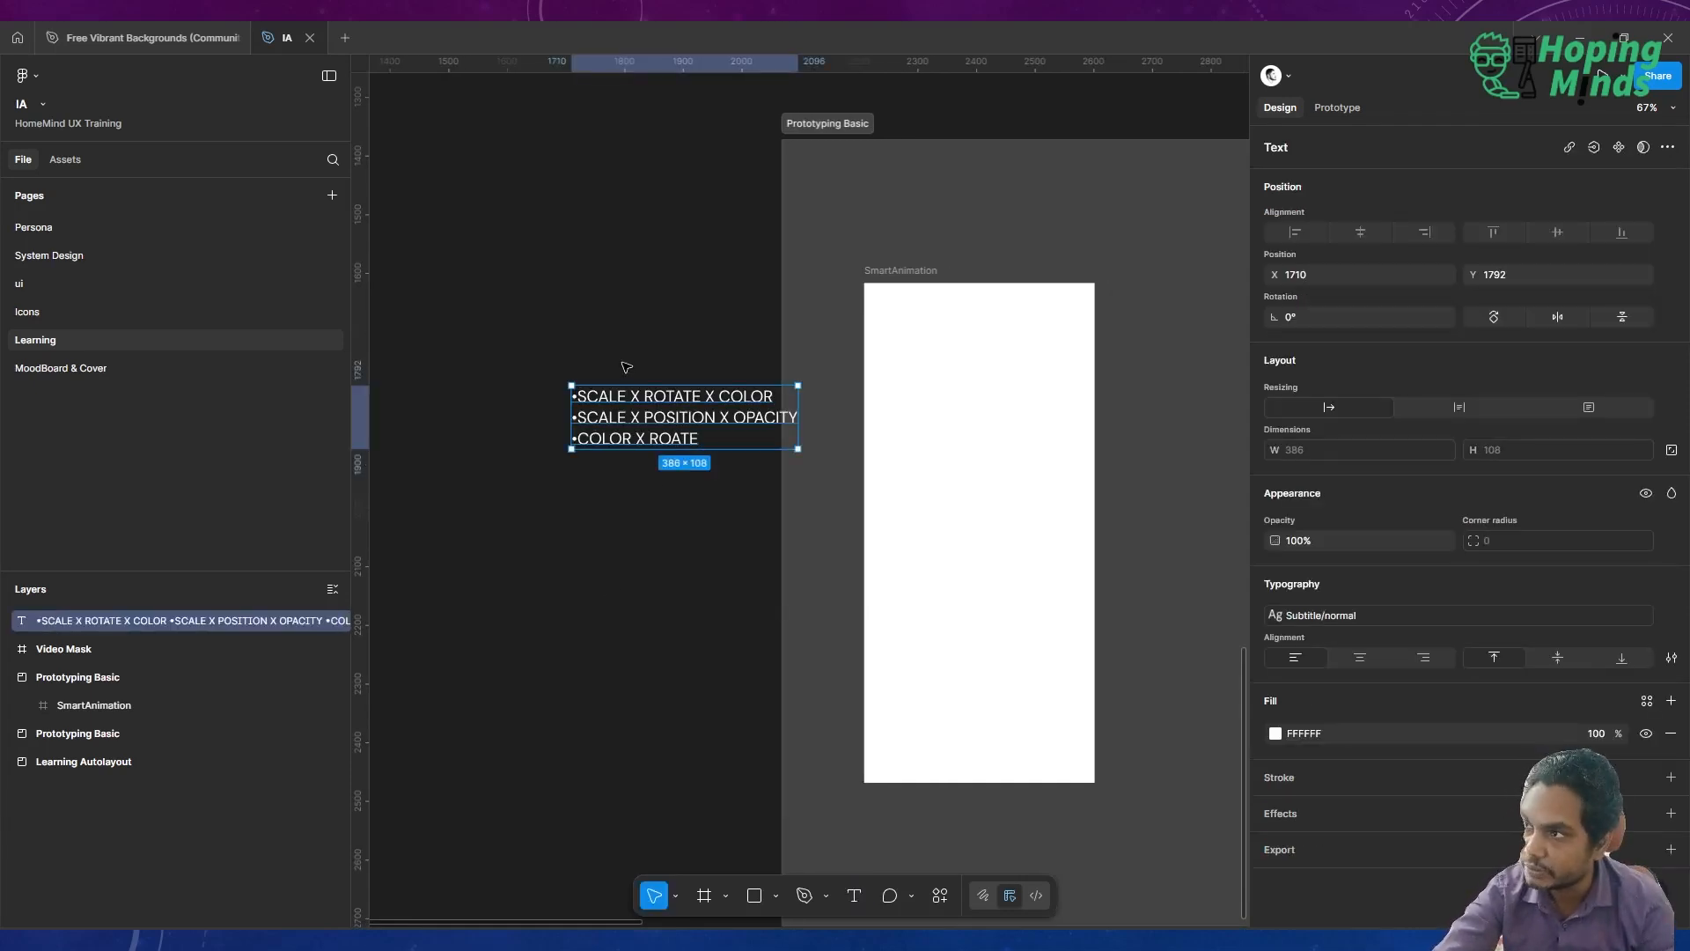
Remove the bullet characters from all three lines of the note text
{"action": "key", "text": "ctrl+a"}
{"action": "left_click", "coordinate": [582, 401]}
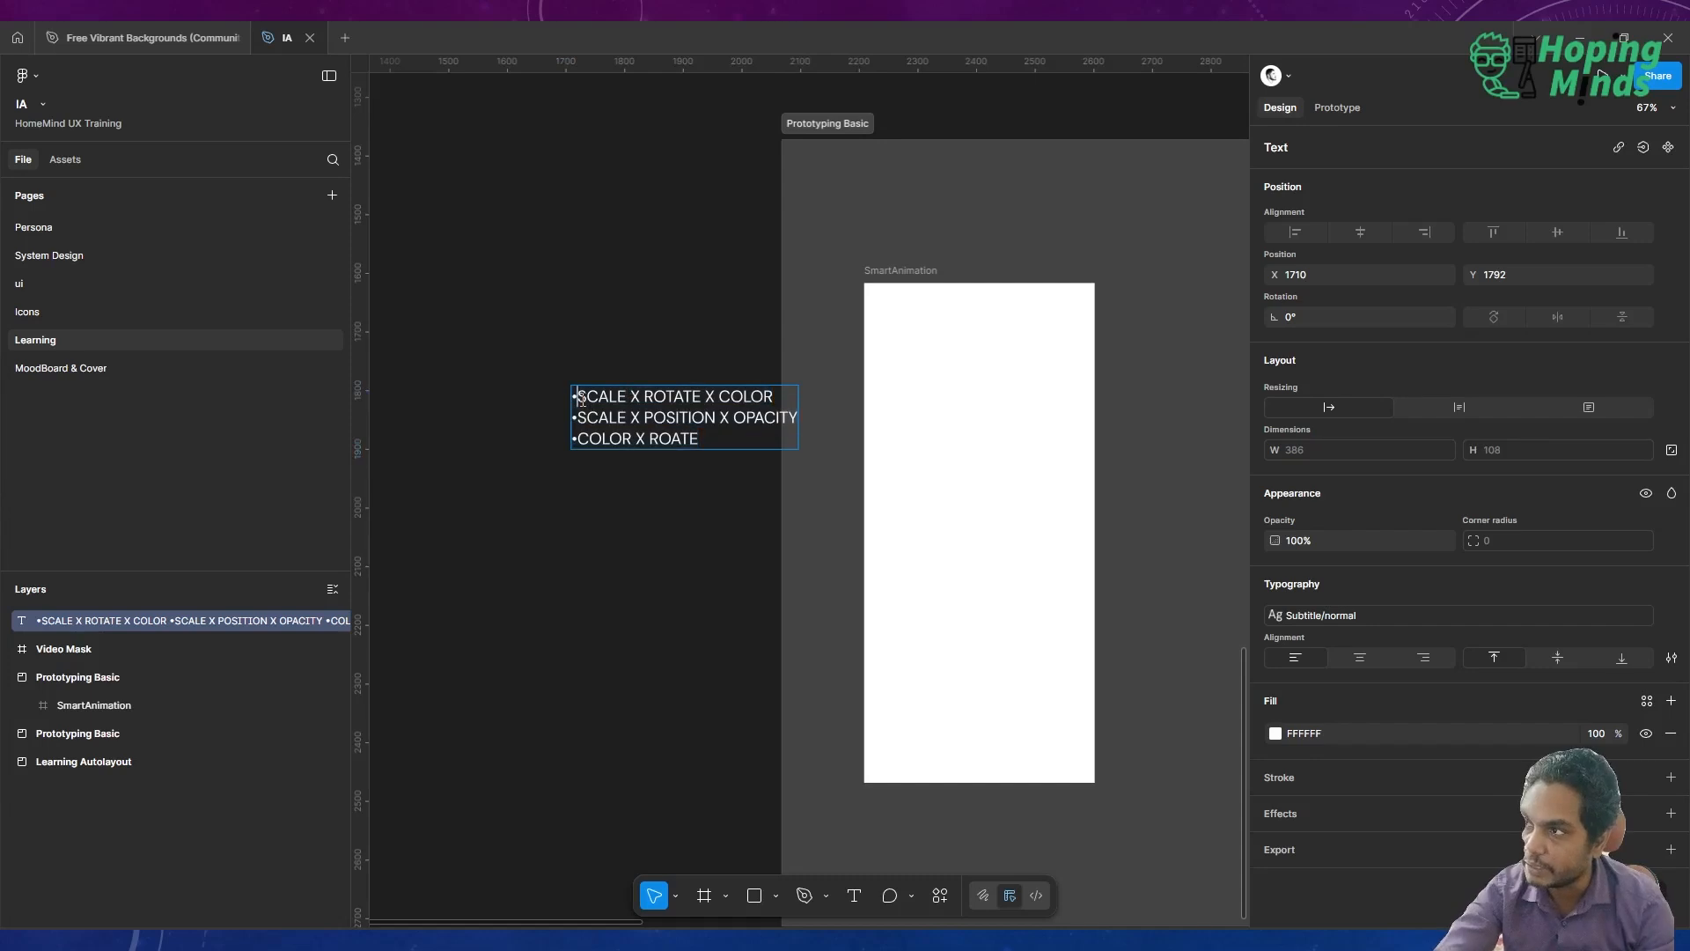
{"action": "key", "text": "BackSpace"}
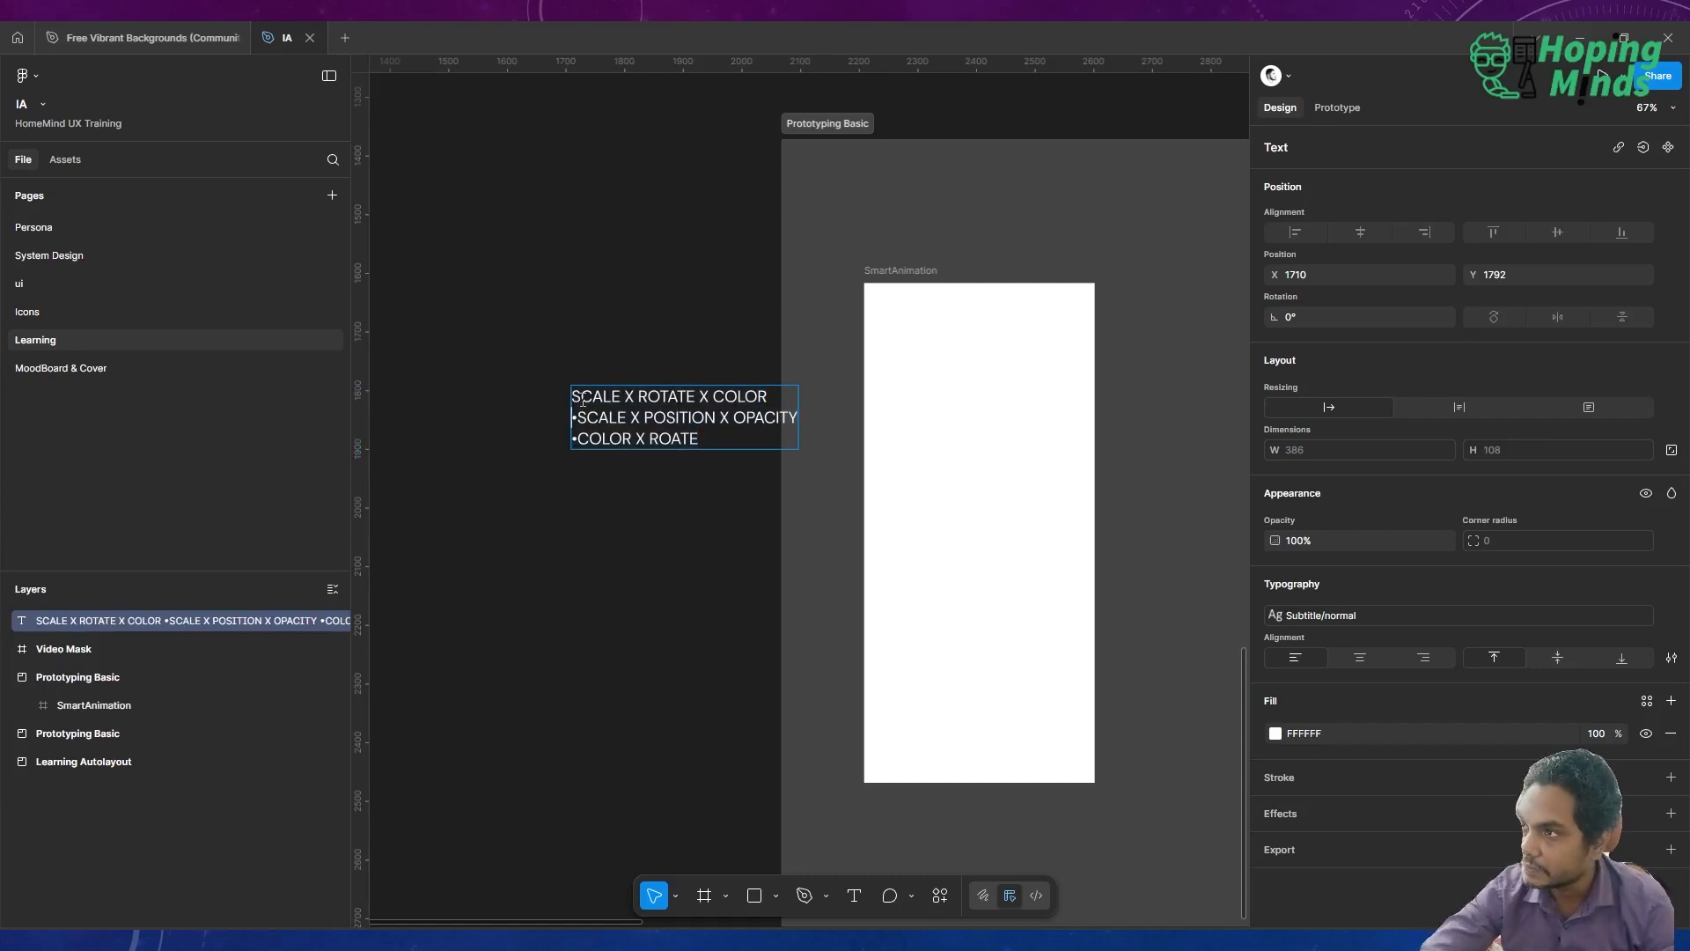
{"action": "key", "text": "BackSpace"}
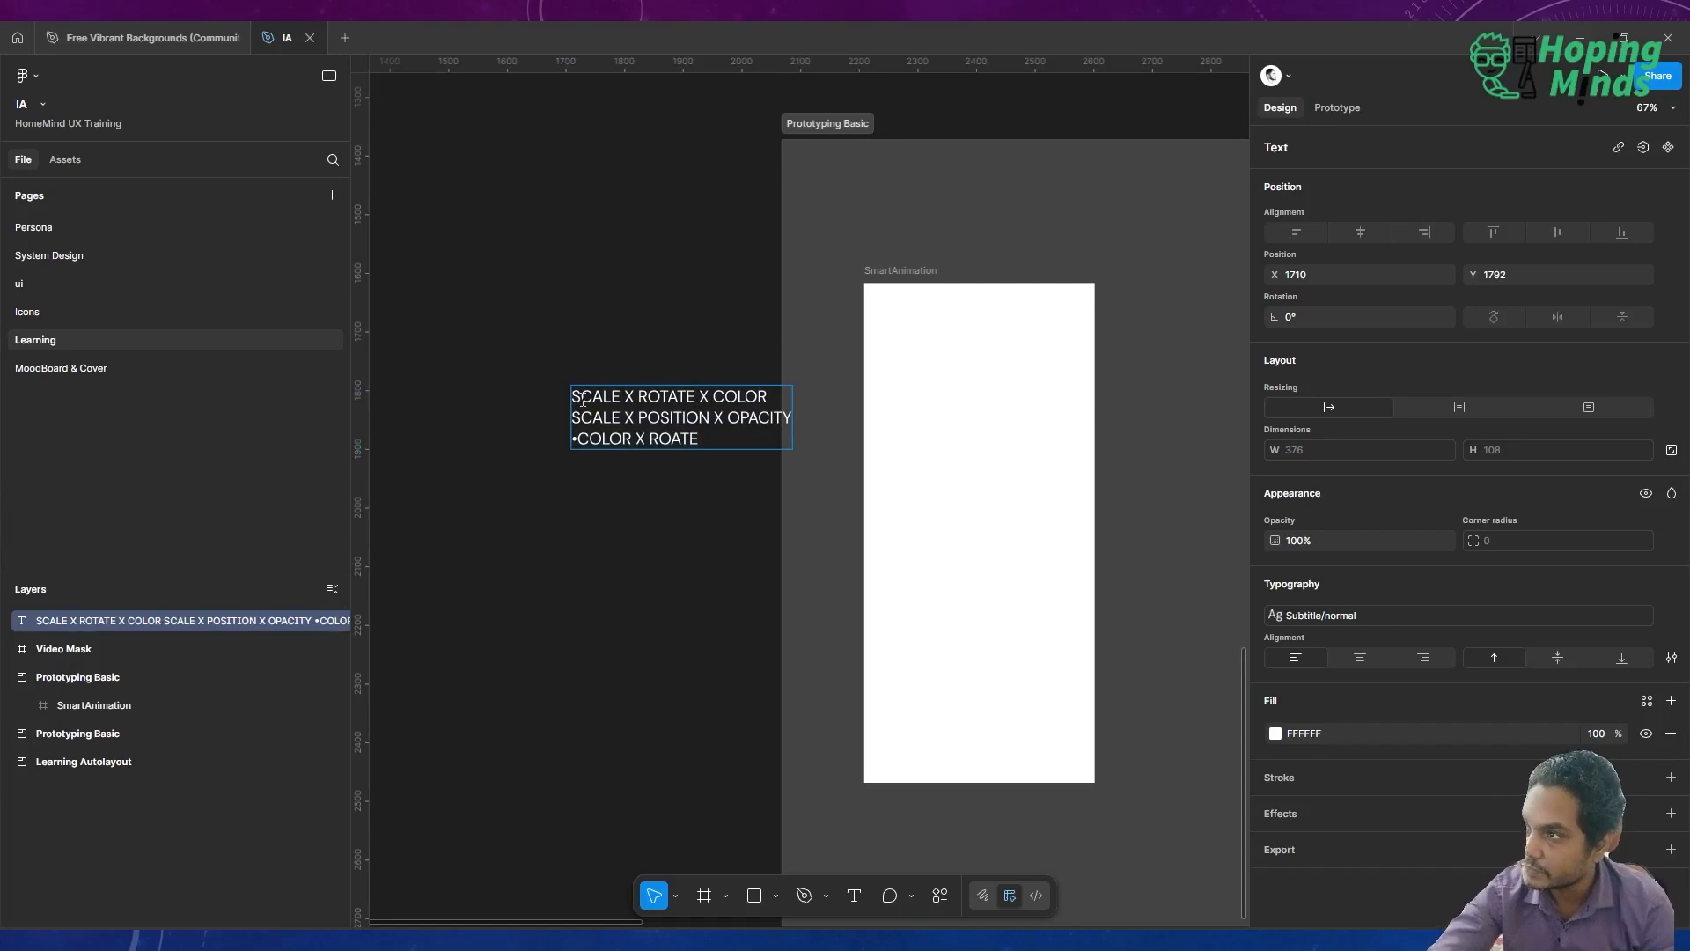
{"action": "key", "text": "BackSpace"}
{"action": "key", "text": "Escape"}
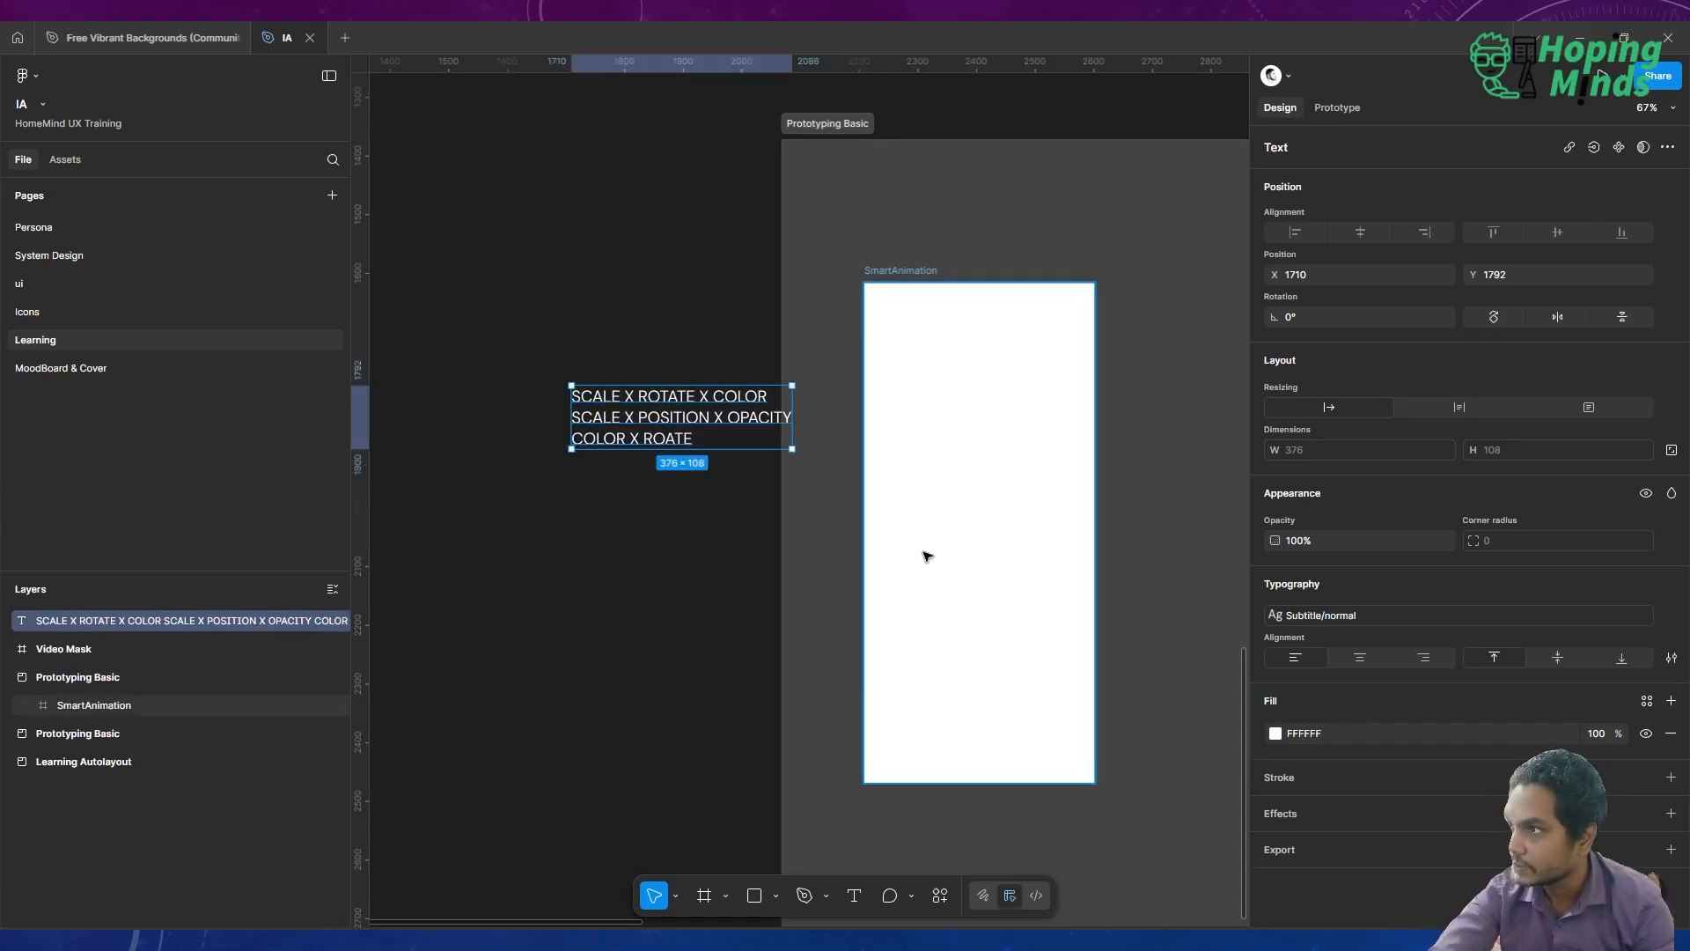
Cut the line "SCALE X ROTATE X COLOR" out of the note and remove the empty line it leaves
{"action": "double_click", "coordinate": [651, 412]}
{"action": "left_click", "coordinate": [700, 396]}
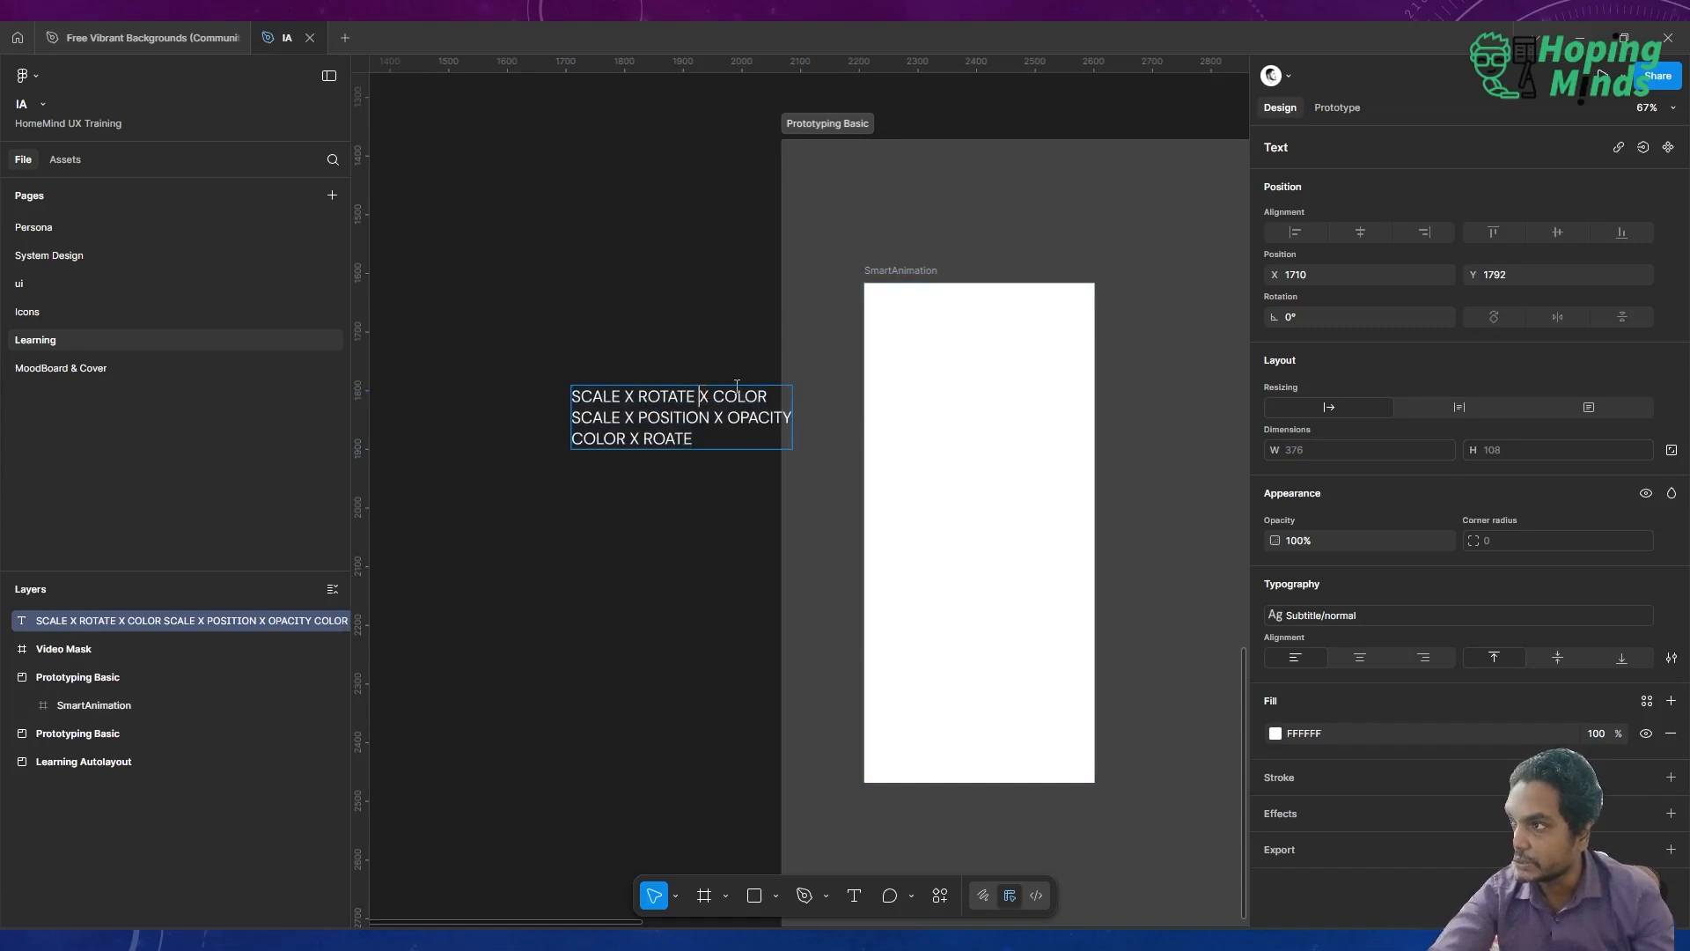
{"action": "left_click_drag", "start_coordinate": [780, 401], "coordinate": [502, 393]}
{"action": "key", "text": "ctrl+c"}
{"action": "key", "text": "BackSpace"}
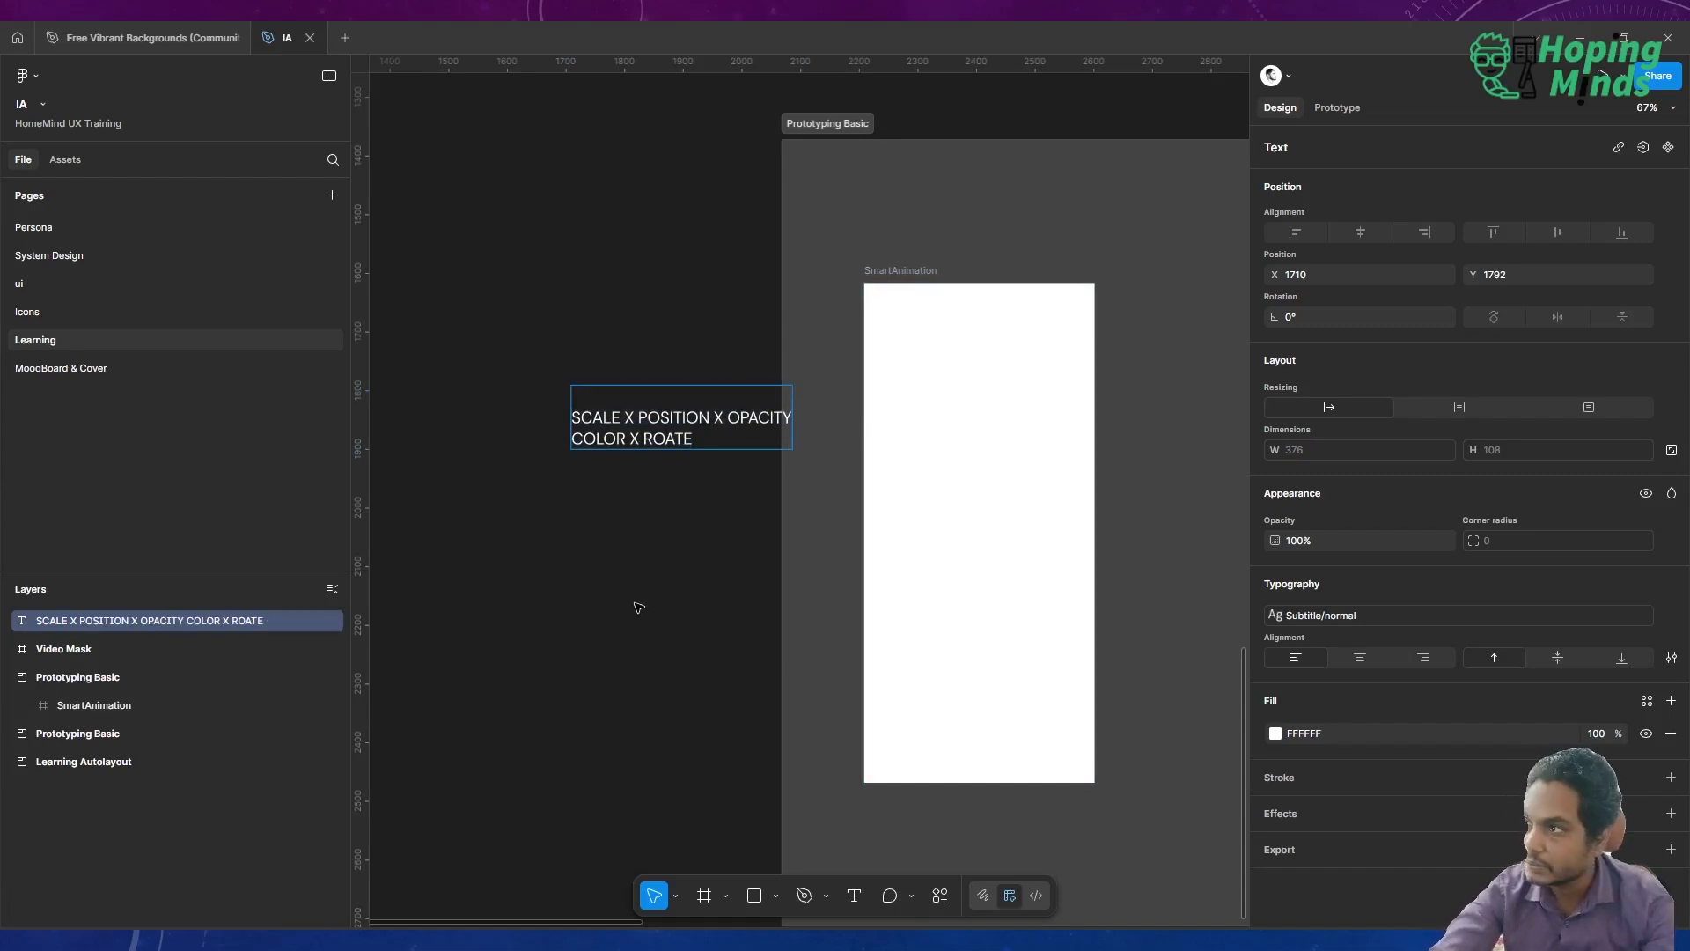
{"action": "key", "text": "Delete"}
{"action": "key", "text": "Escape"}
Paste "SCALE X ROTATE X COLOR" as a new text above the SmartAnimation frame
{"action": "scroll", "coordinate": [639, 605], "scroll_direction": "right", "scroll_amount": 3}
{"action": "scroll", "coordinate": [639, 606], "scroll_direction": "up", "scroll_amount": 2}
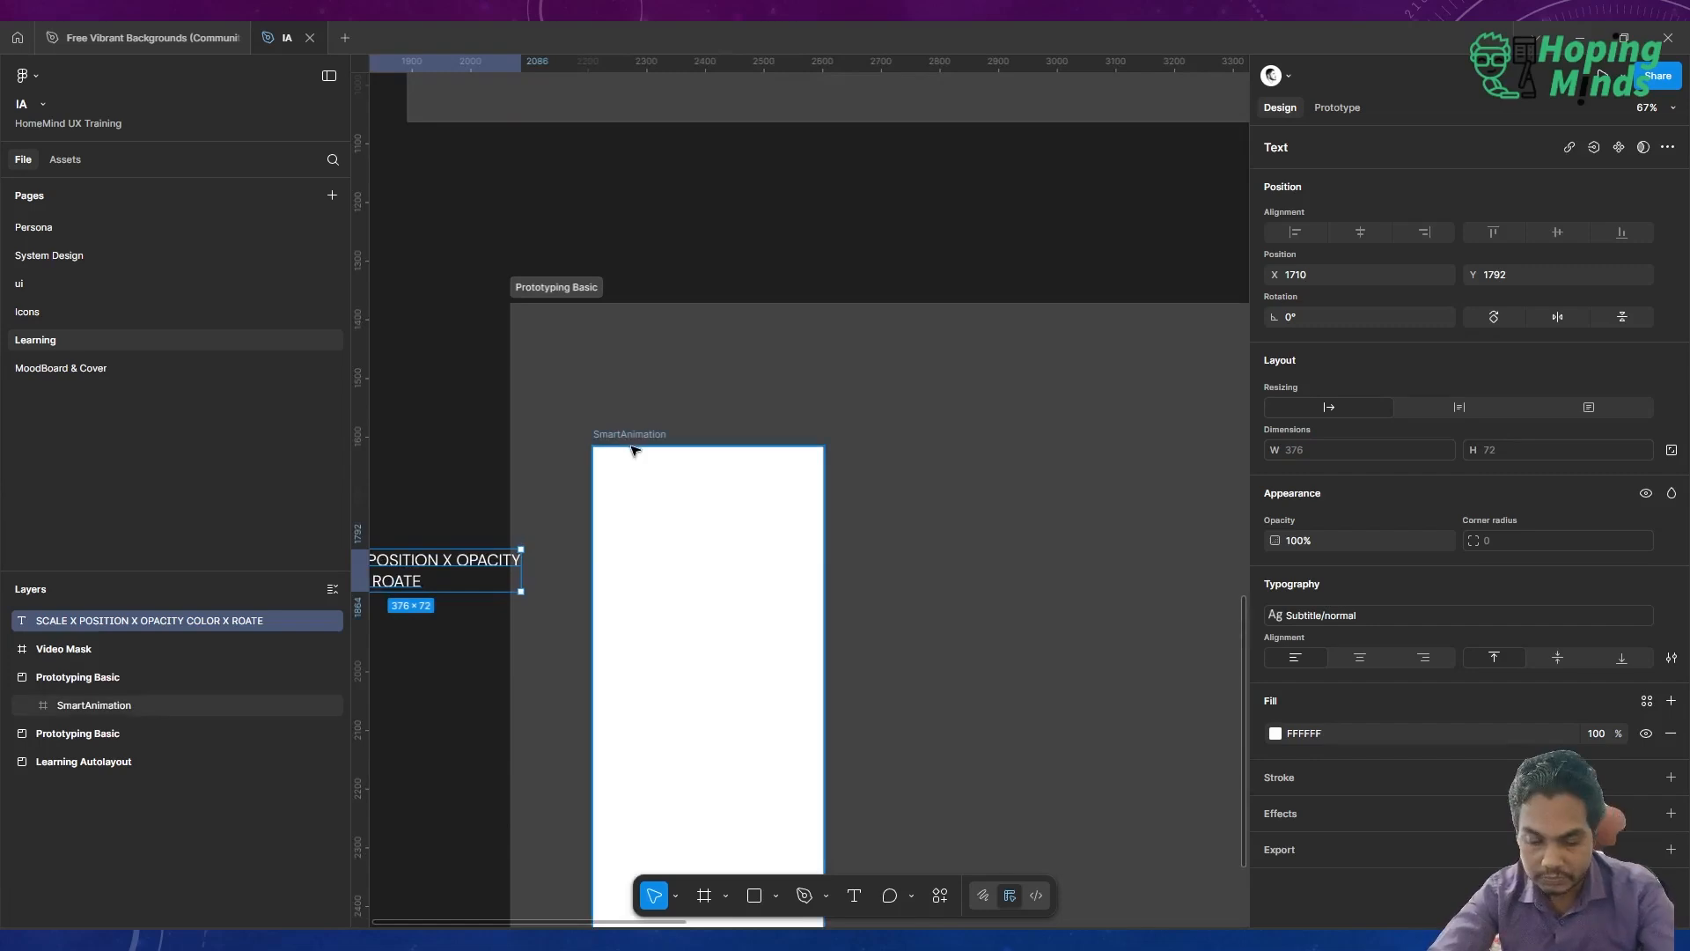
{"action": "key", "text": "t"}
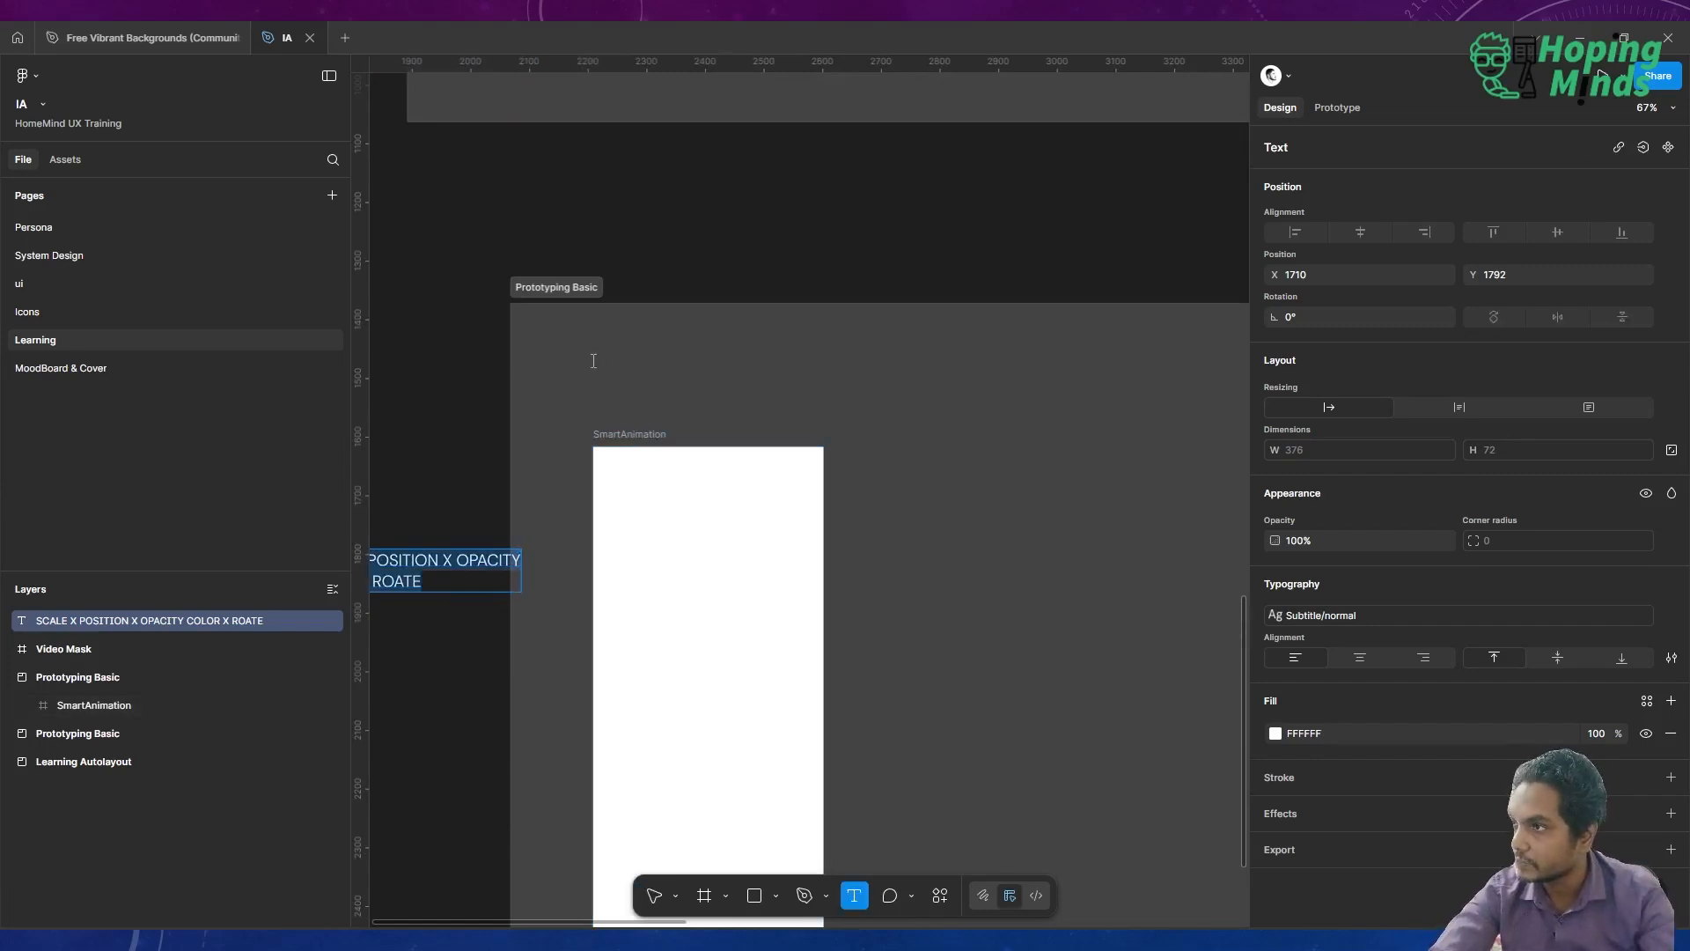
{"action": "left_click", "coordinate": [594, 361]}
{"action": "key", "text": "ctrl+v"}
{"action": "left_click", "coordinate": [842, 231]}
{"action": "left_click", "coordinate": [842, 231]}
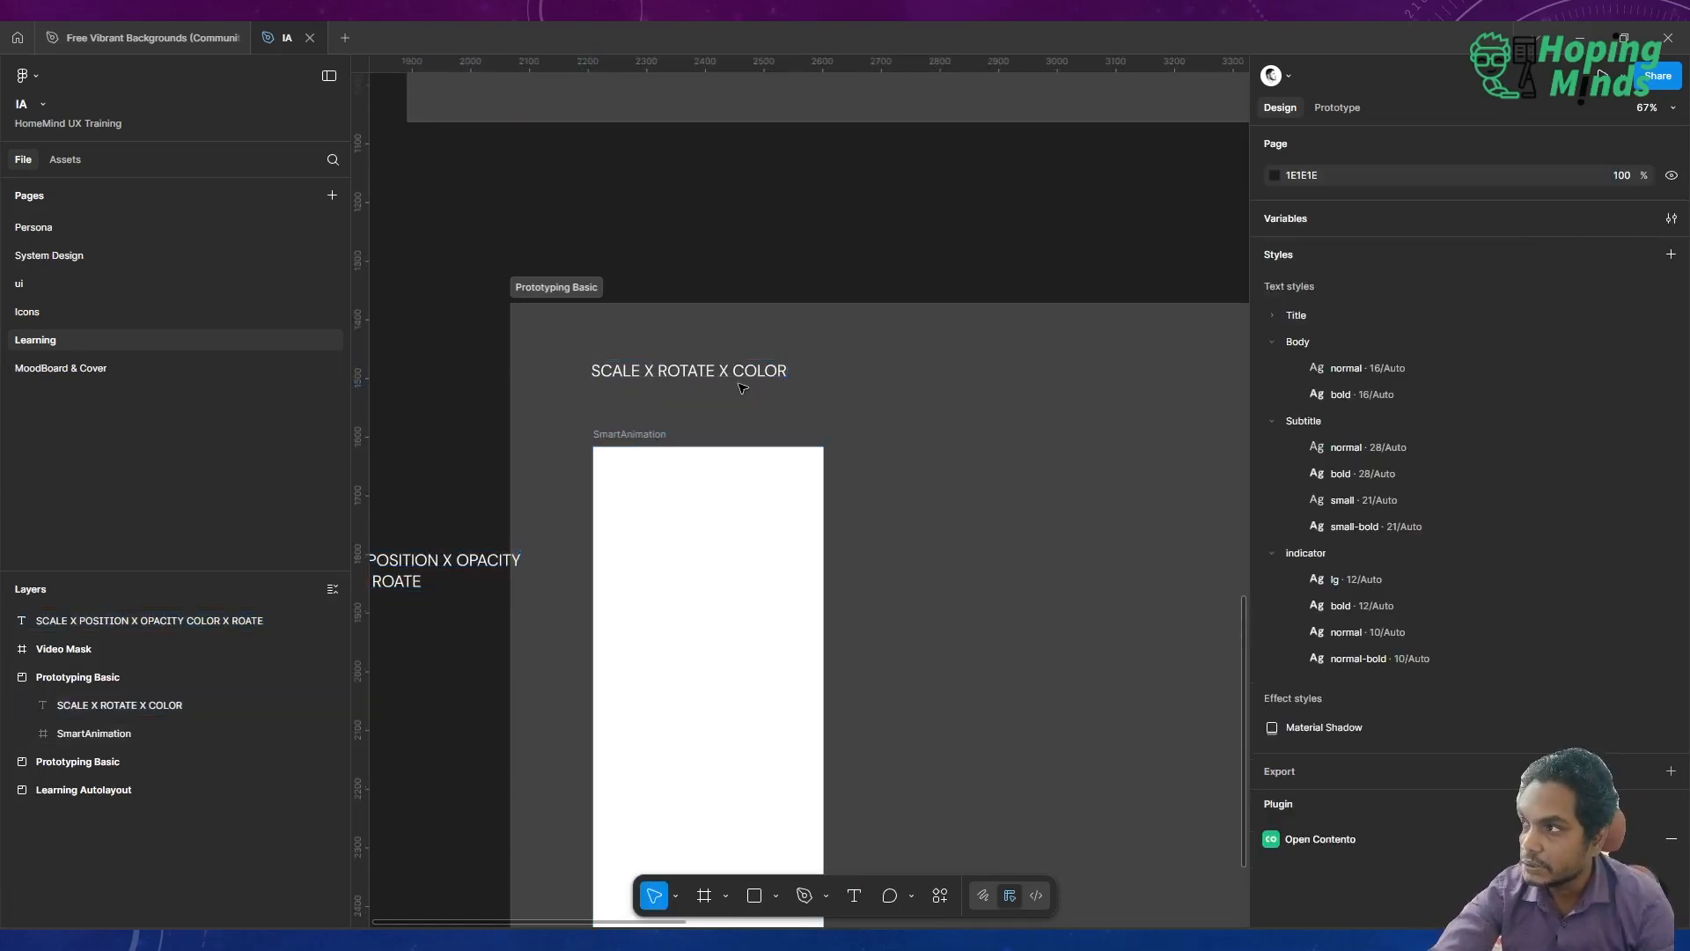
Align the "SCALE X ROTATE X COLOR" heading with the frame's left edge just above it and apply the Subtitle/bold text style
{"action": "left_click_drag", "start_coordinate": [751, 373], "coordinate": [750, 403]}
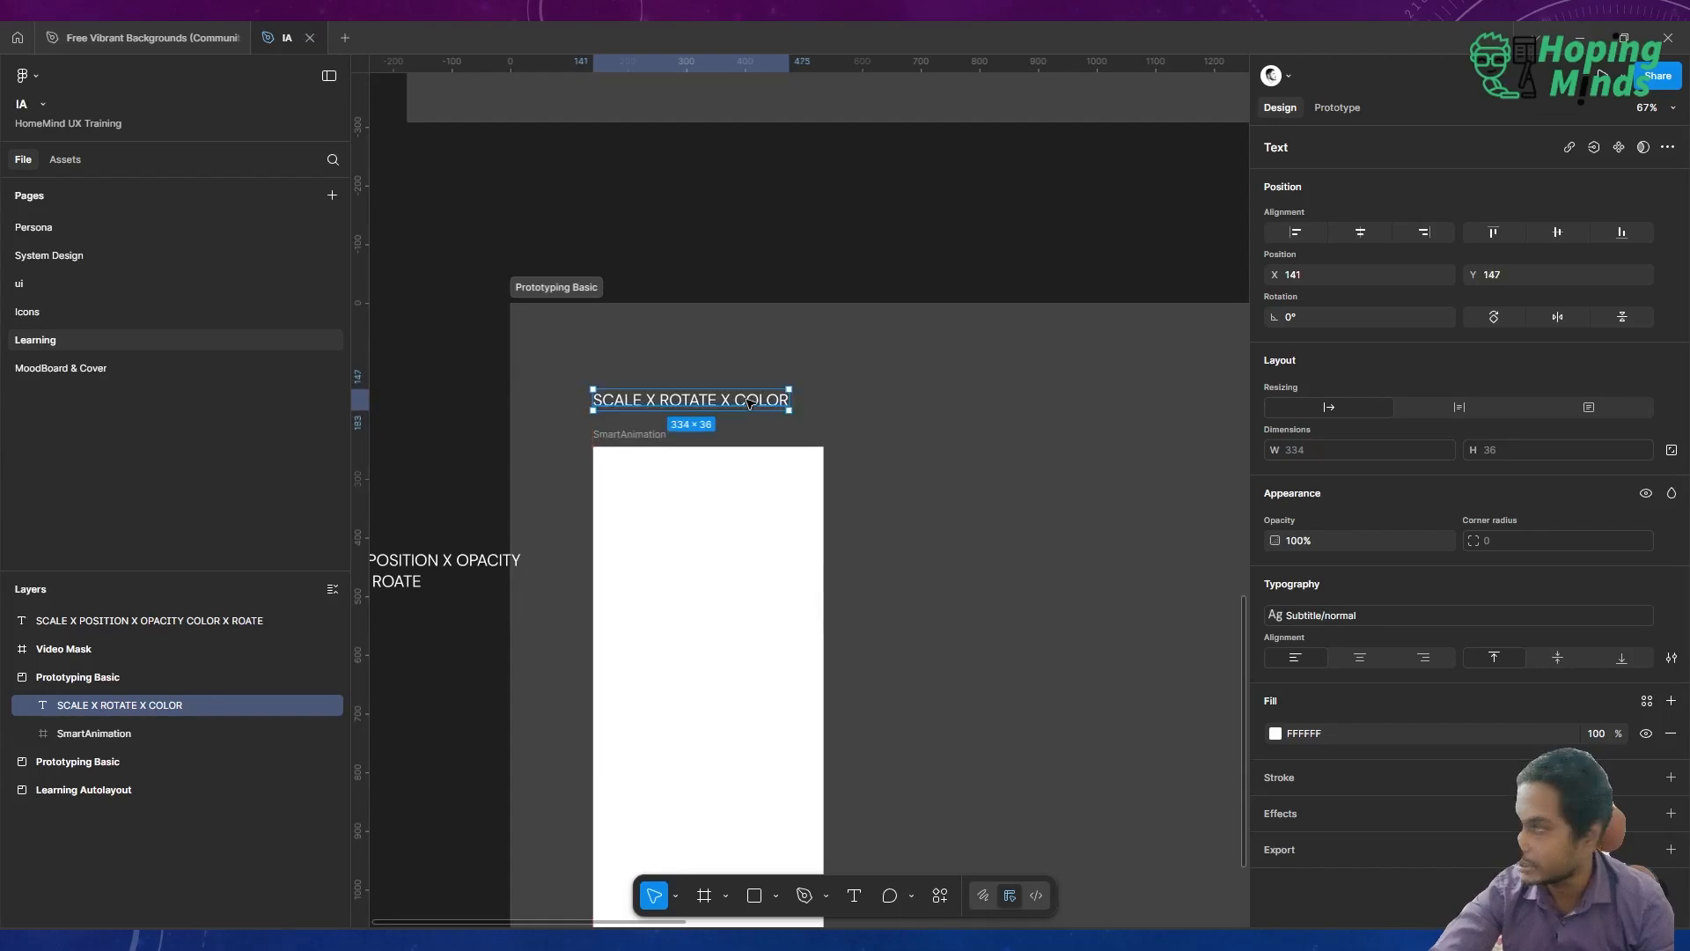
{"action": "left_click", "coordinate": [1356, 624]}
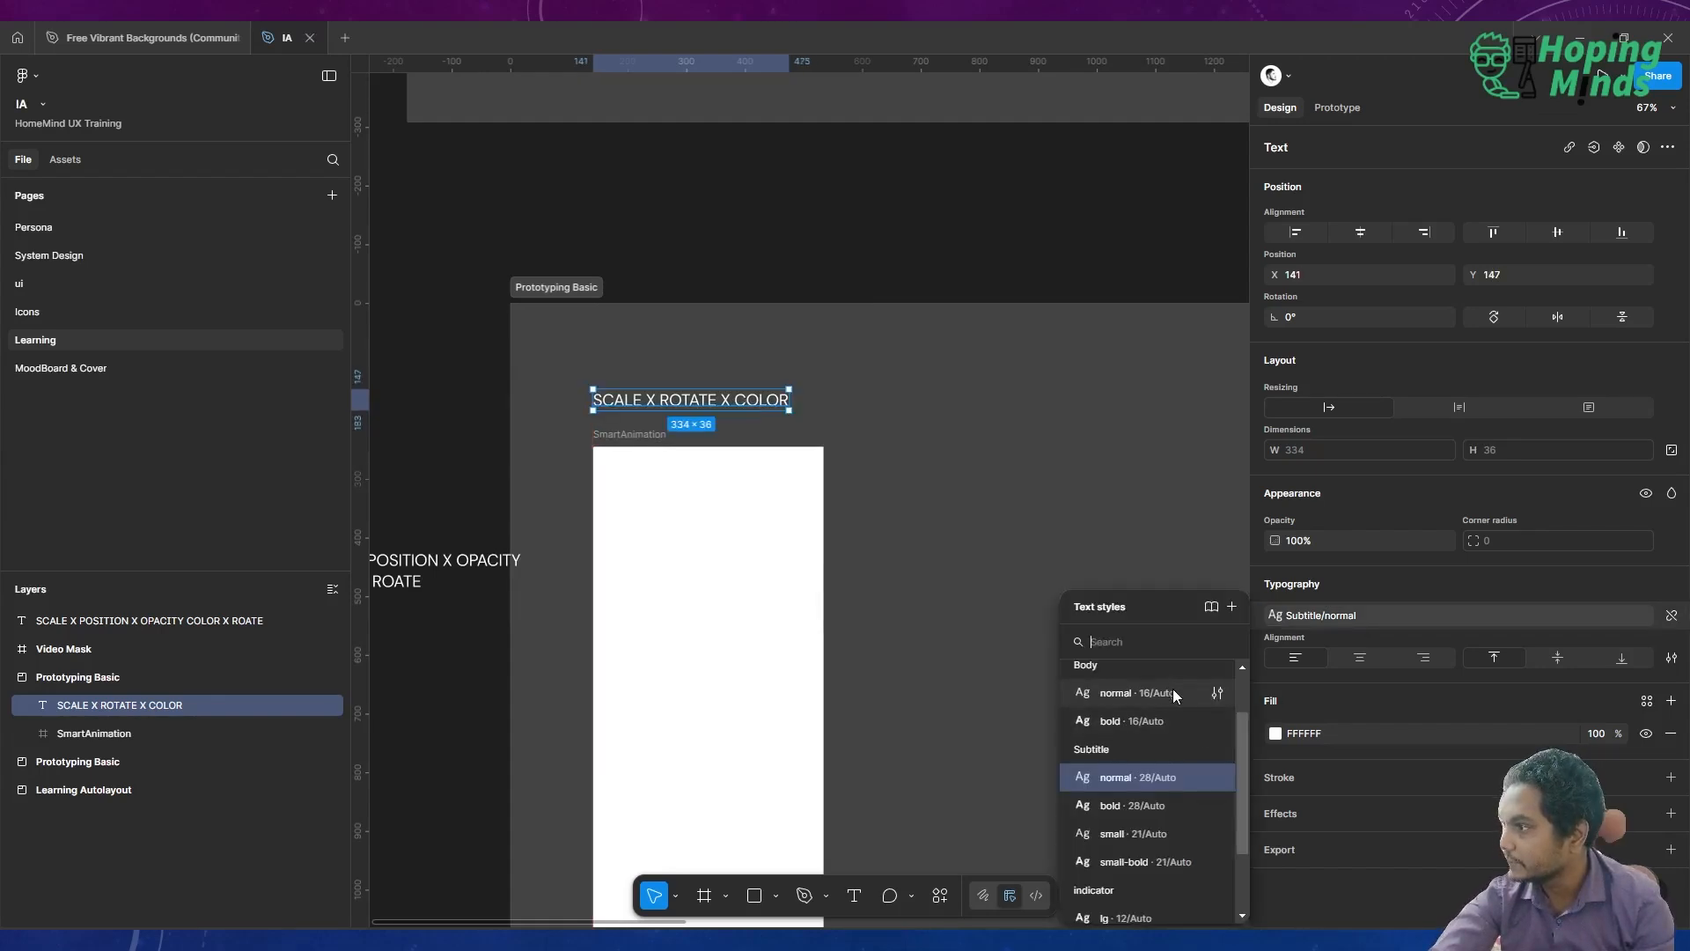
{"action": "left_click", "coordinate": [1160, 805]}
{"action": "left_click", "coordinate": [816, 198]}
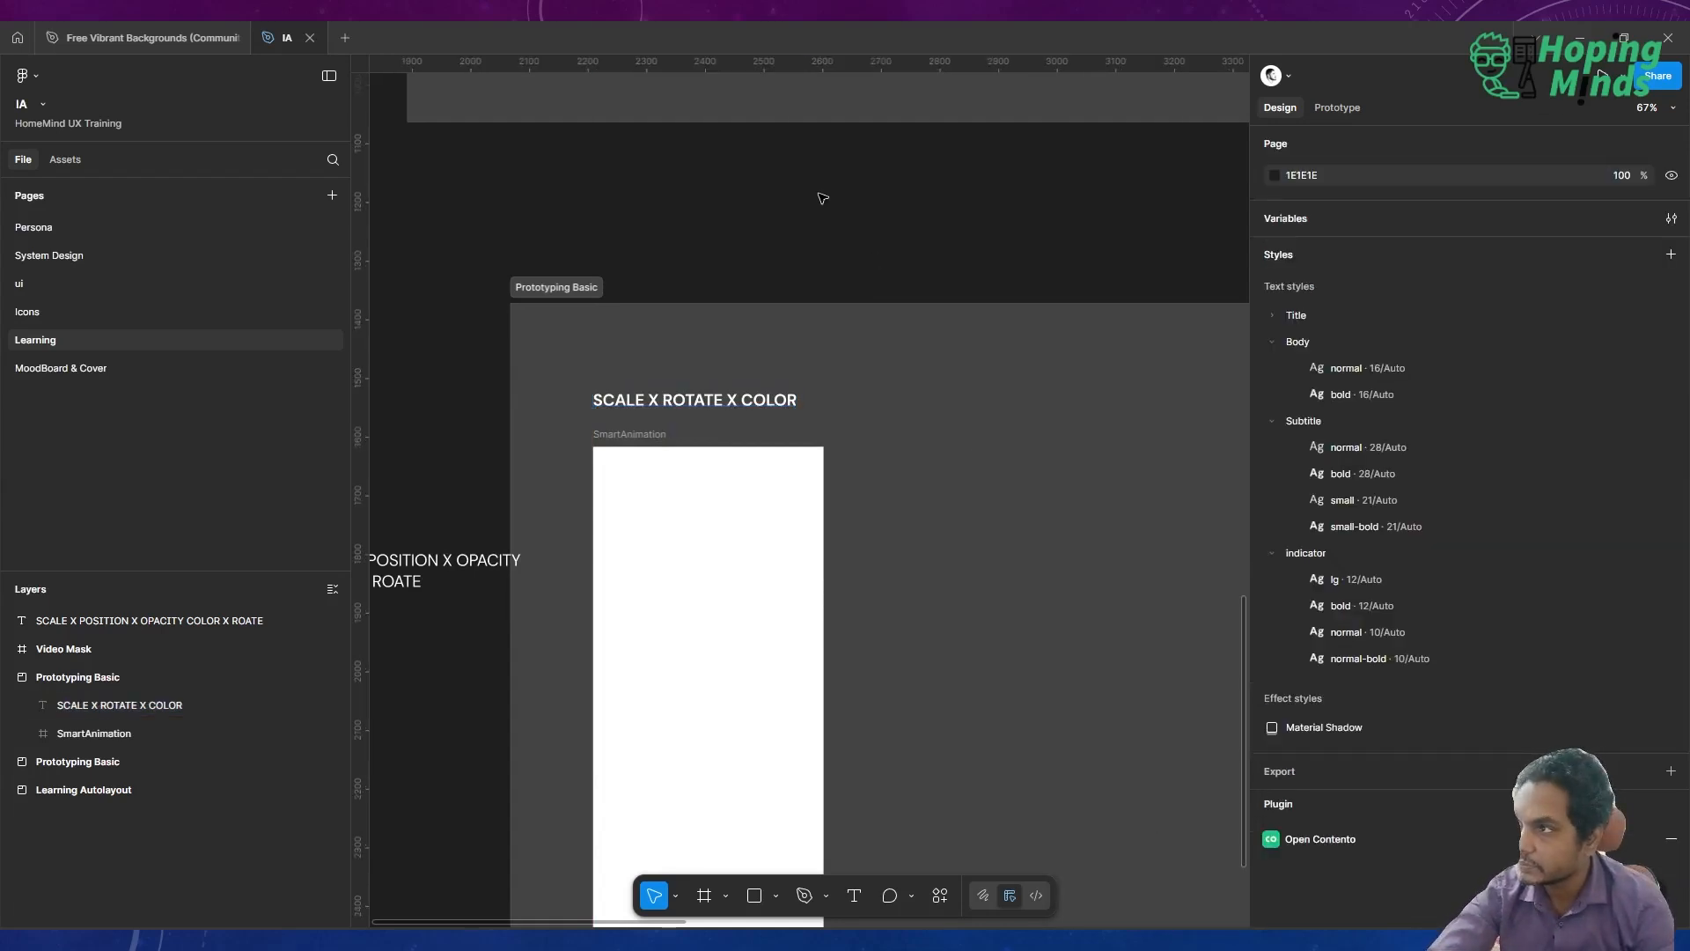
Extend the Prototyping Basic section containing the SmartAnimation frame downward to a height of about 2051
{"action": "scroll", "coordinate": [818, 197], "scroll_direction": "down", "scroll_amount": 3}
{"action": "scroll", "coordinate": [822, 197], "scroll_direction": "down", "scroll_amount": 2}
{"action": "scroll", "coordinate": [822, 197], "scroll_direction": "right", "scroll_amount": 3}
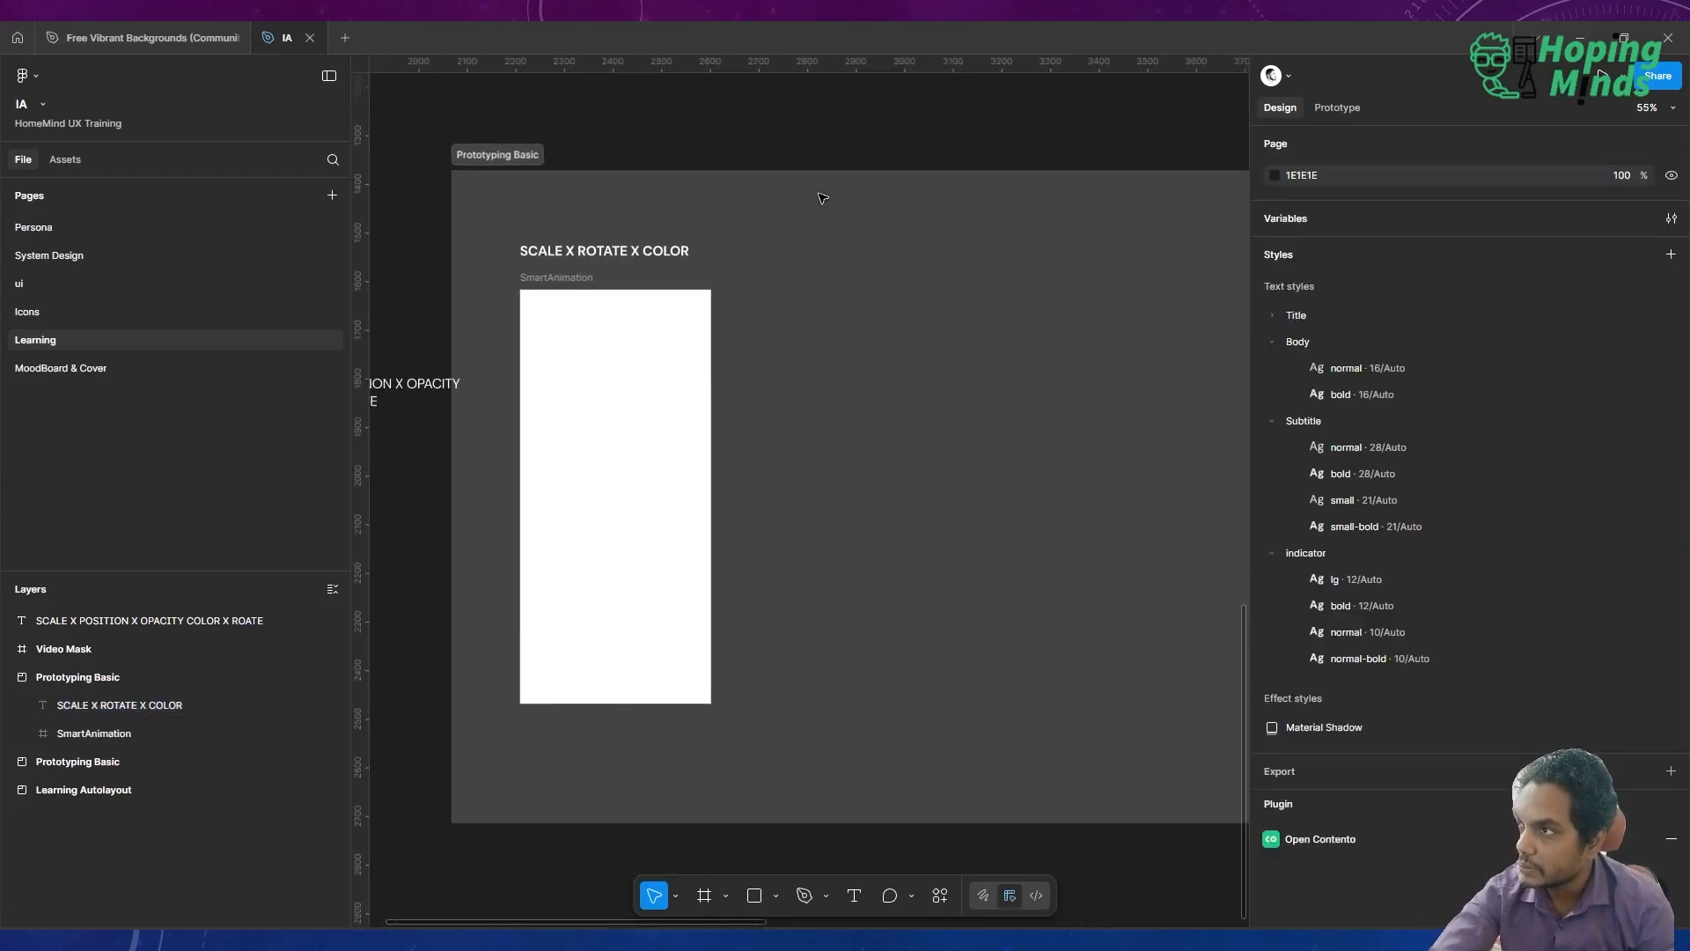
{"action": "scroll", "coordinate": [822, 197], "scroll_direction": "left", "scroll_amount": 3}
{"action": "scroll", "coordinate": [823, 197], "scroll_direction": "down", "scroll_amount": 3}
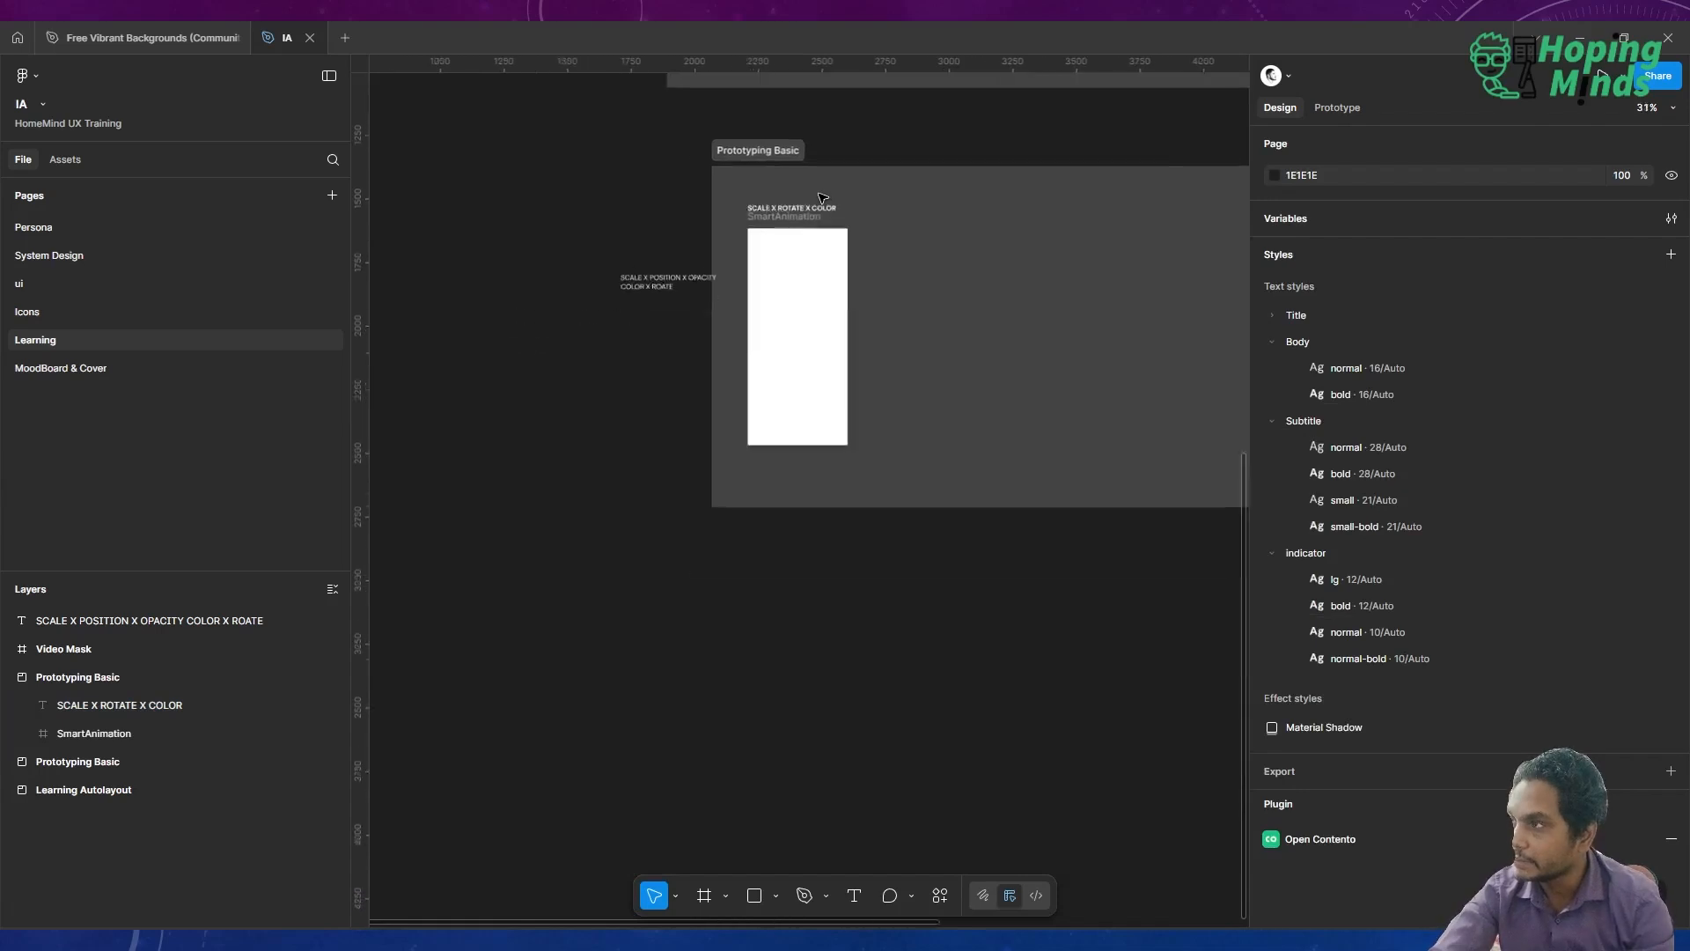
{"action": "scroll", "coordinate": [822, 197], "scroll_direction": "right", "scroll_amount": 4}
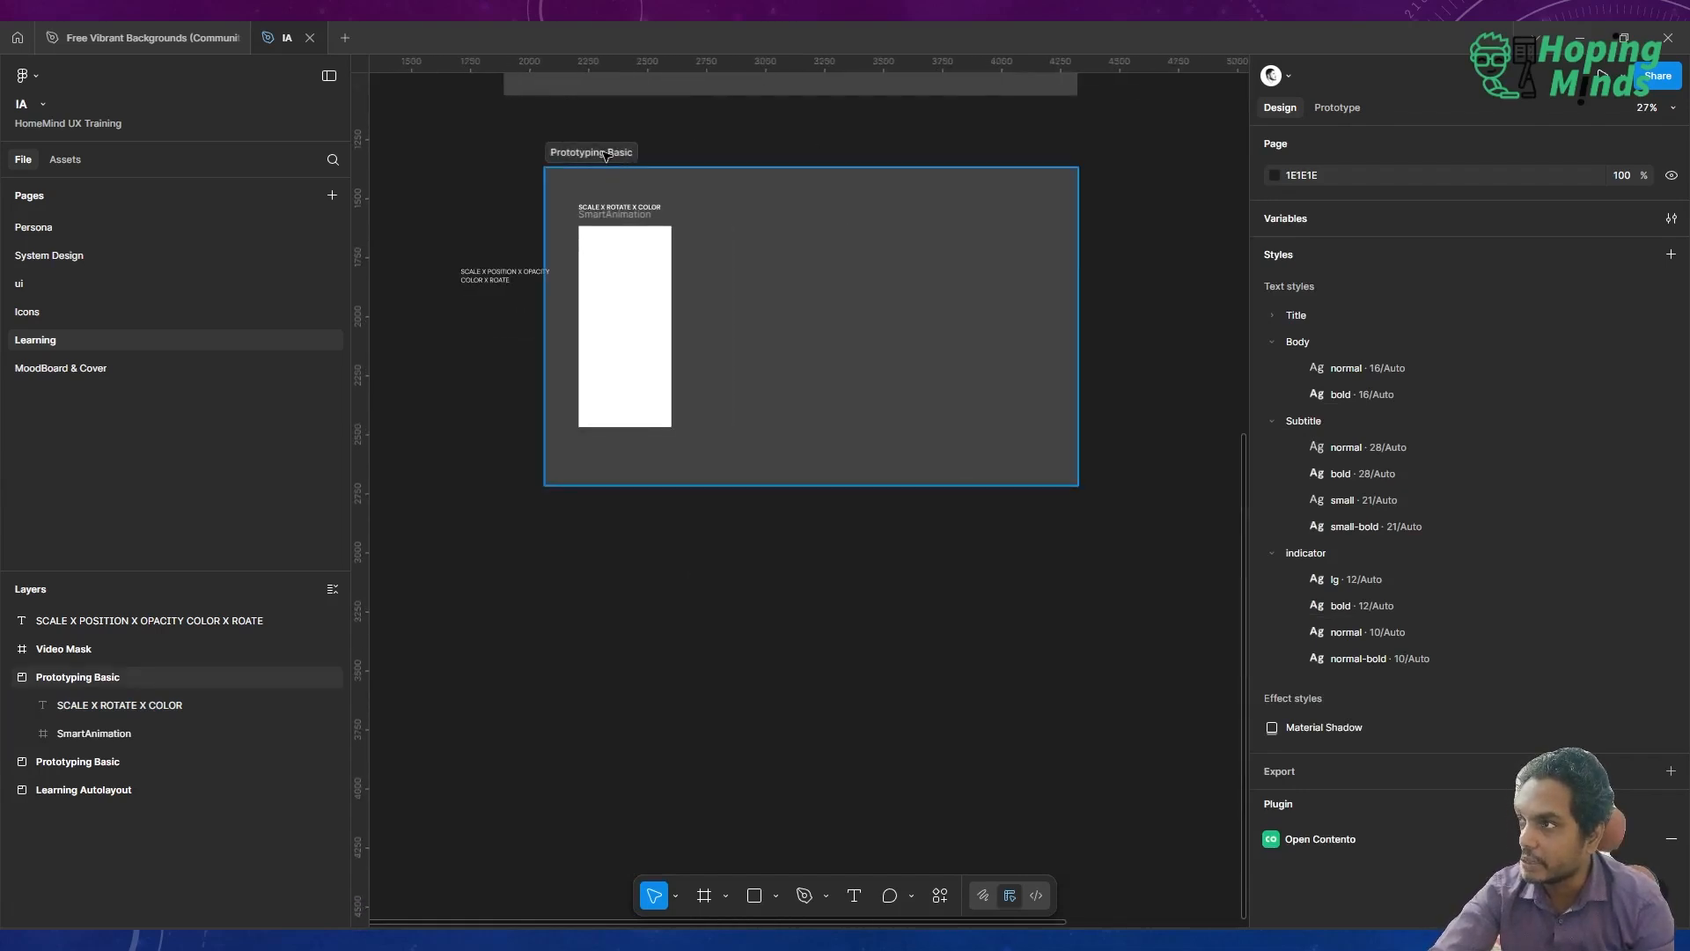
{"action": "left_click", "coordinate": [605, 155]}
{"action": "left_click_drag", "start_coordinate": [764, 487], "coordinate": [772, 651]}
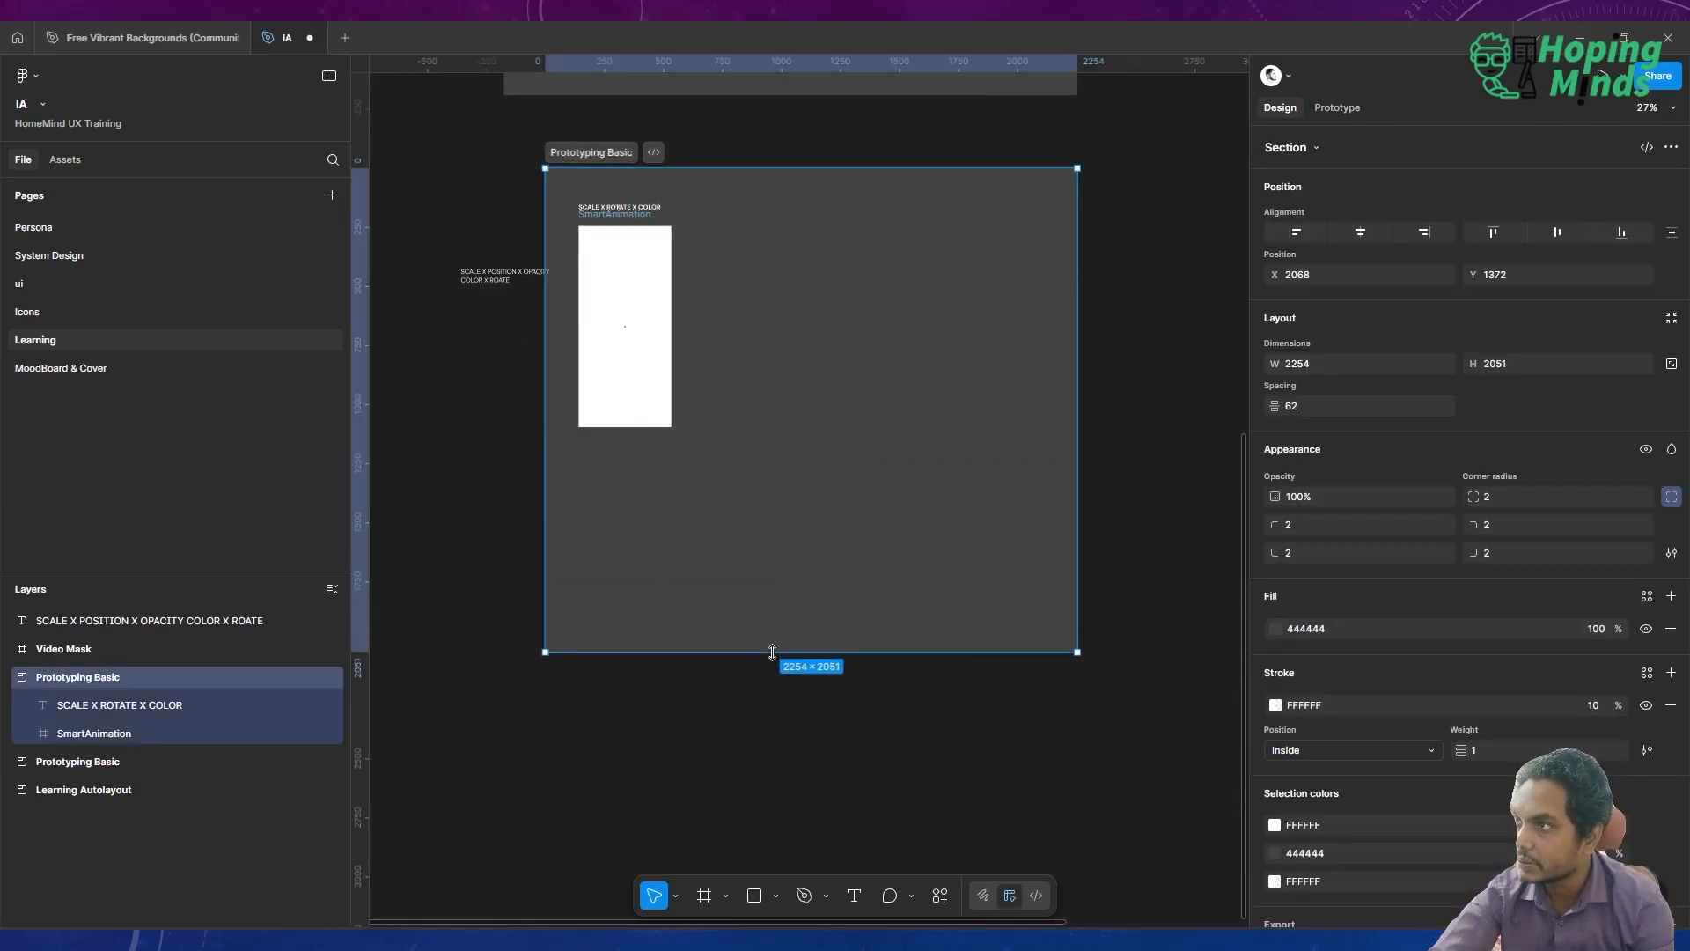
{"action": "left_click", "coordinate": [1113, 274]}
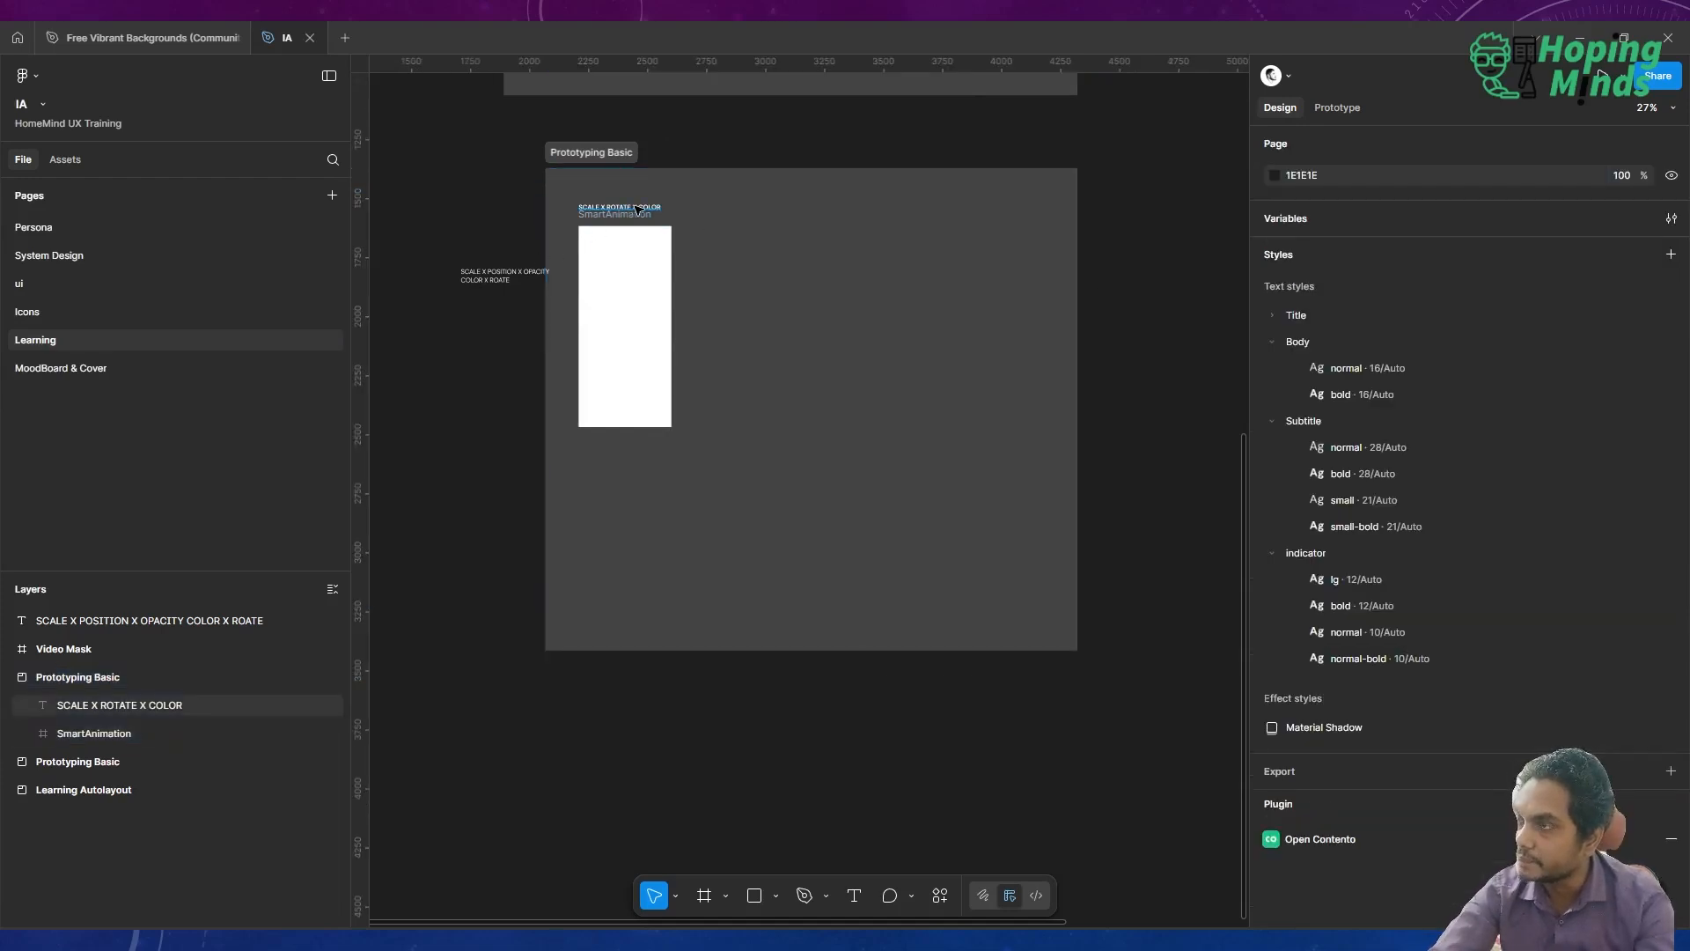
Duplicate the "SCALE X ROTATE X COLOR" heading to just below the SmartAnimation frame, at about X 141, Y 1159
{"action": "left_click_drag", "start_coordinate": [636, 209], "coordinate": [655, 449]}
{"action": "scroll", "coordinate": [655, 449], "scroll_direction": "up", "scroll_amount": 4}
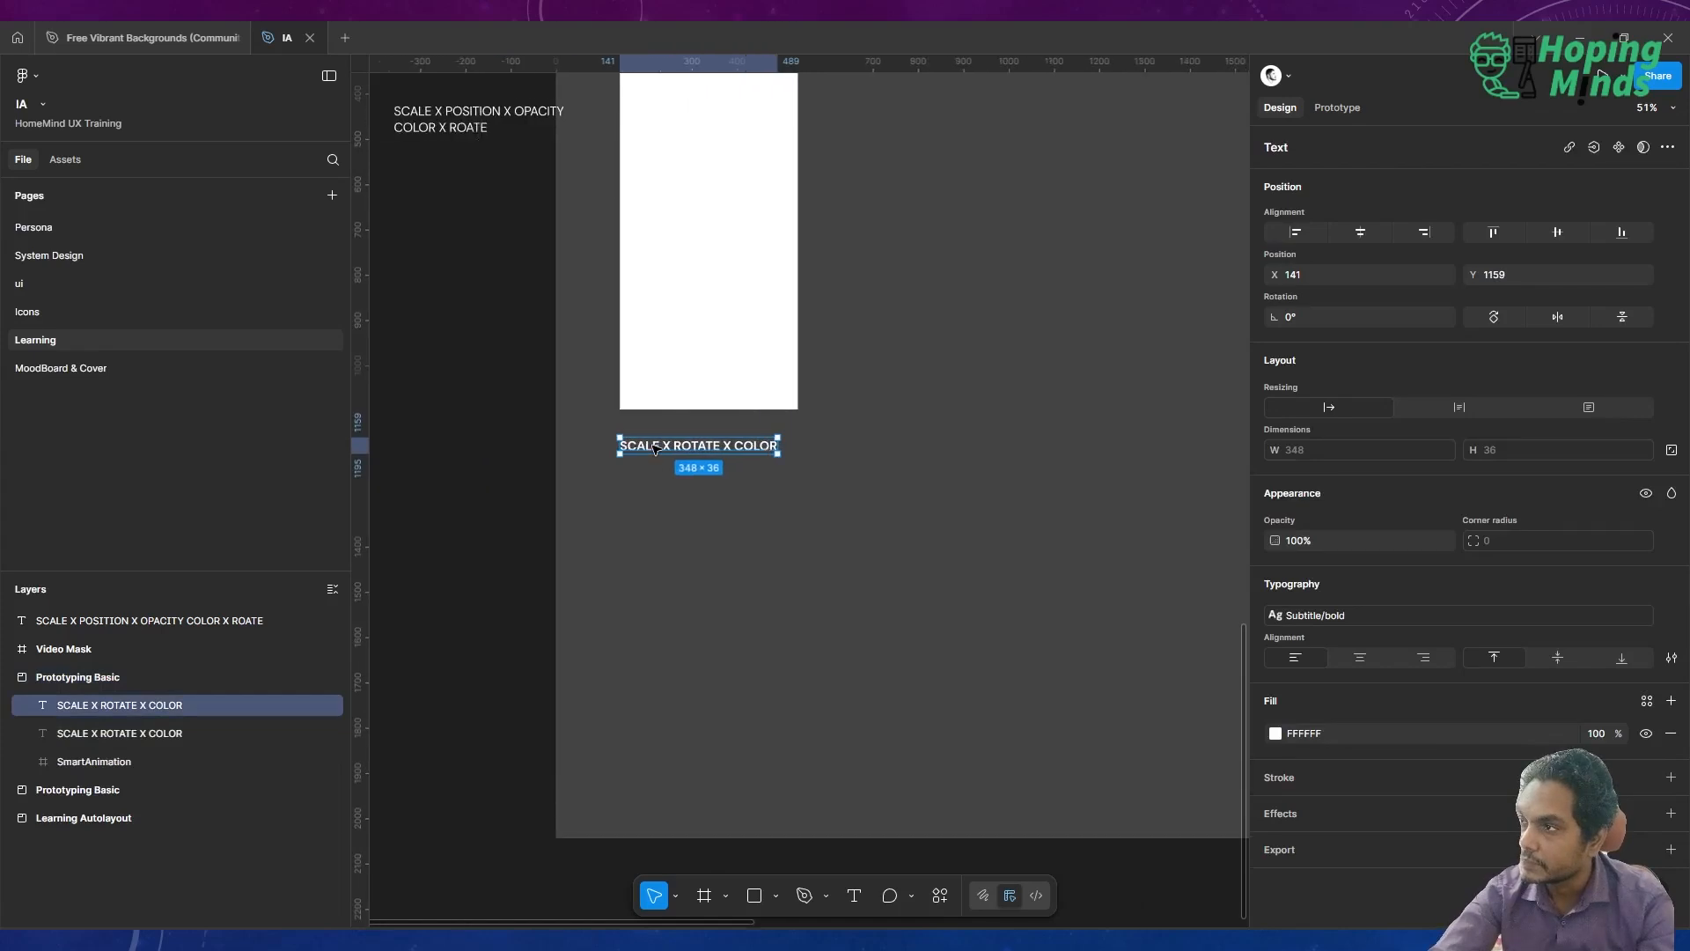
Cut the line "SCALE X POSITION X OPACITY" out of the note text beside the section
{"action": "scroll", "coordinate": [655, 449], "scroll_direction": "left", "scroll_amount": 2}
{"action": "triple_click", "coordinate": [588, 115]}
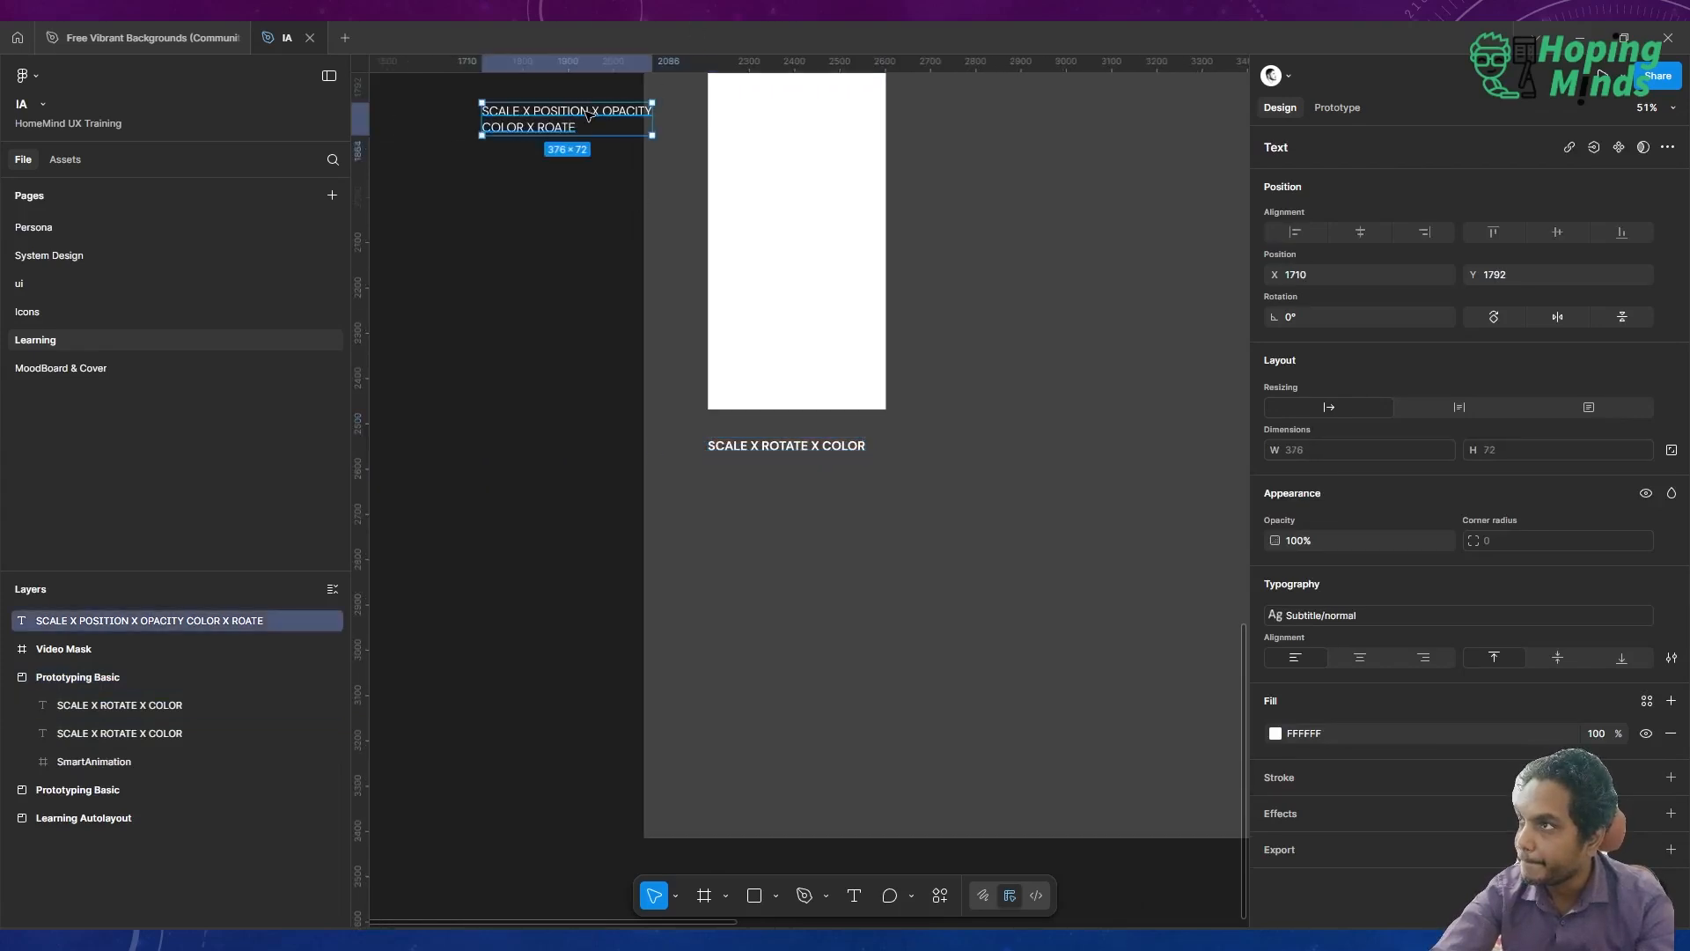
{"action": "left_click", "coordinate": [588, 113]}
{"action": "double_click", "coordinate": [587, 113]}
{"action": "left_click", "coordinate": [588, 113]}
{"action": "key", "text": "ctrl+c"}
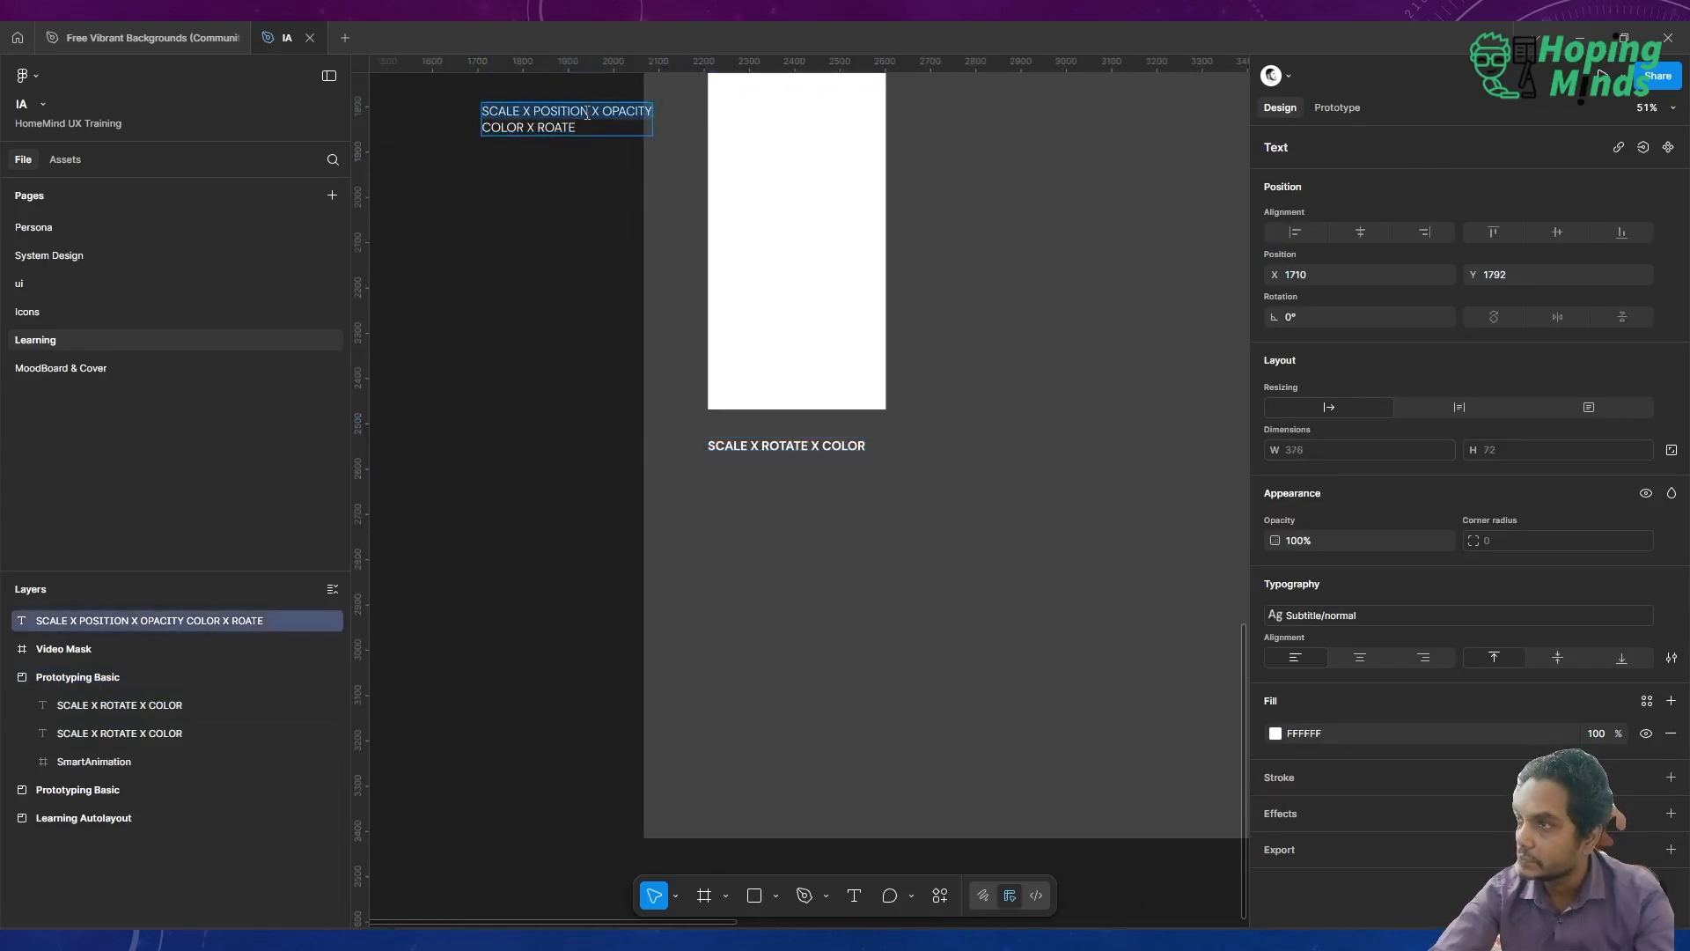
{"action": "key", "text": "BackSpace"}
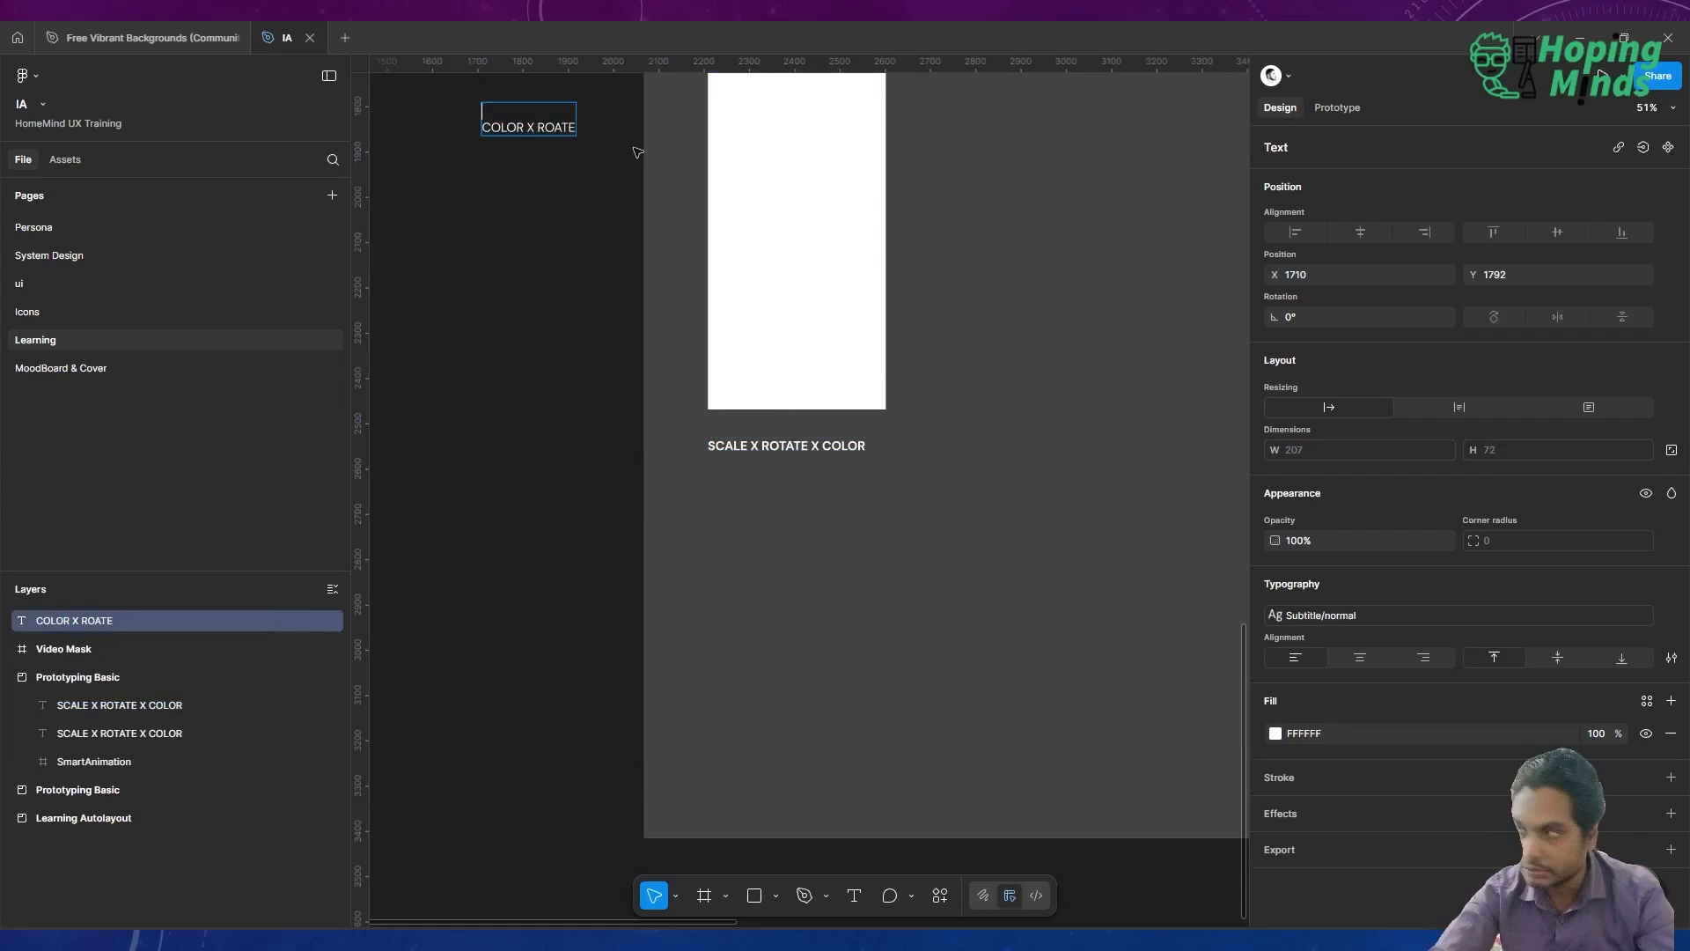
Replace the text of the heading below the SmartAnimation frame with the cut line "SCALE X POSITION X OPACITY"
{"action": "double_click", "coordinate": [803, 448]}
{"action": "key", "text": "ctrl+v"}
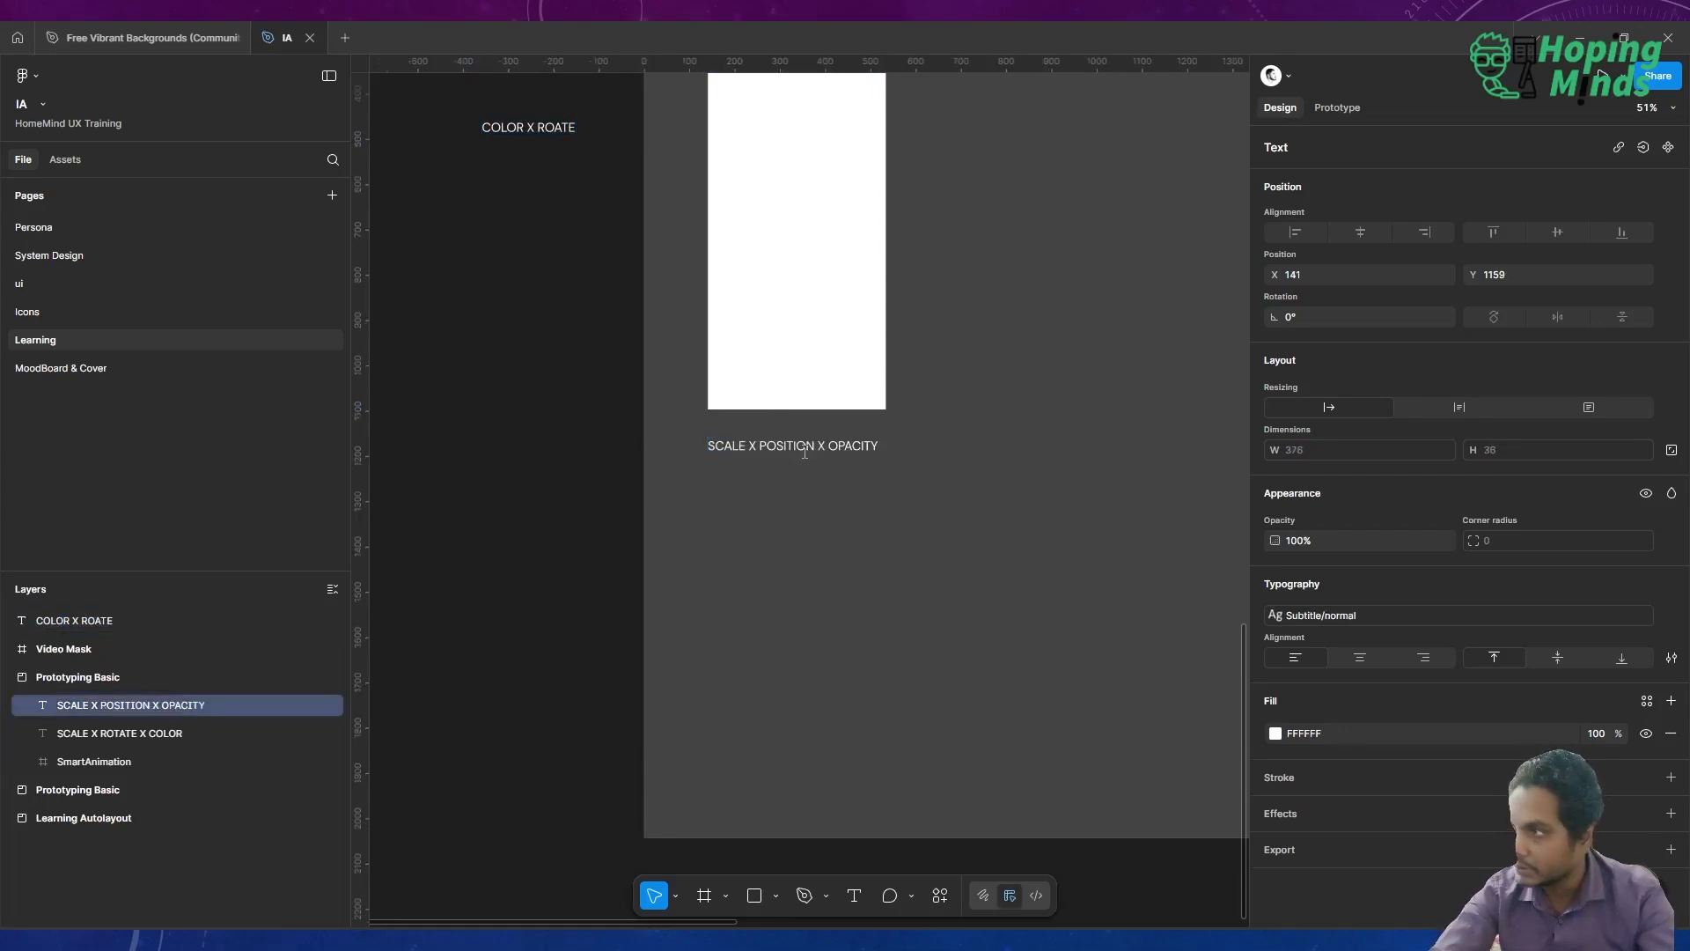
{"action": "left_click", "coordinate": [583, 552]}
{"action": "left_click", "coordinate": [582, 552]}
Apply the Subtitle/bold text style to the "SCALE X POSITION X OPACITY" heading
{"action": "scroll", "coordinate": [582, 552], "scroll_direction": "down", "scroll_amount": 4}
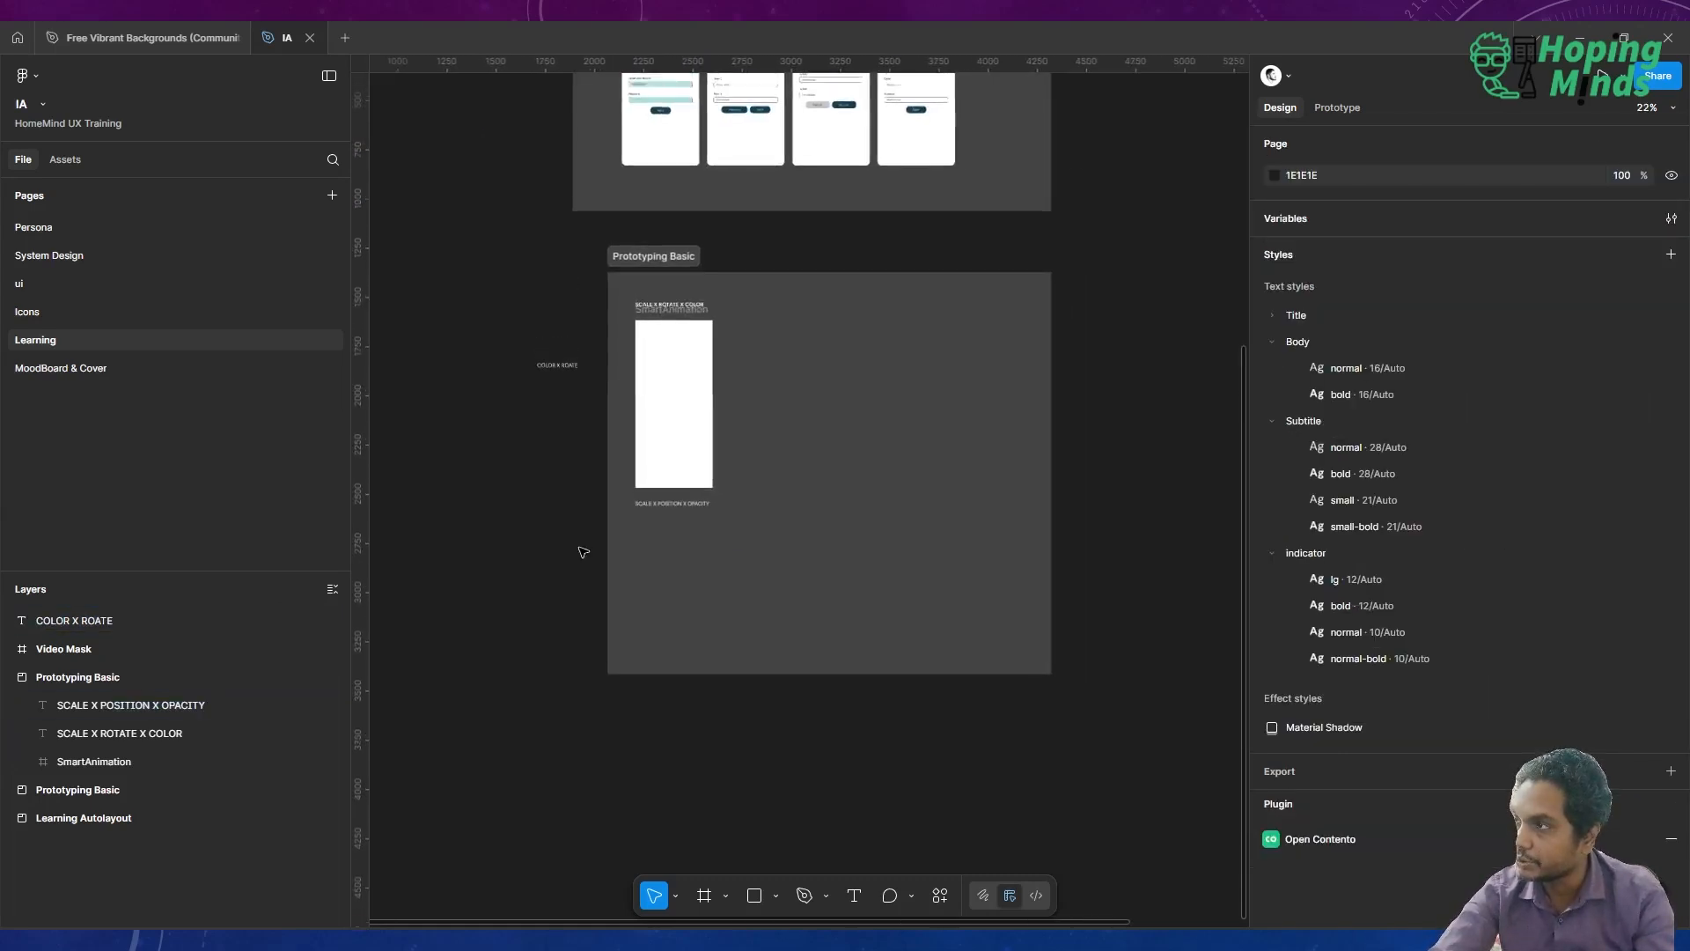
{"action": "scroll", "coordinate": [582, 552], "scroll_direction": "up", "scroll_amount": 2}
{"action": "left_click", "coordinate": [712, 493]}
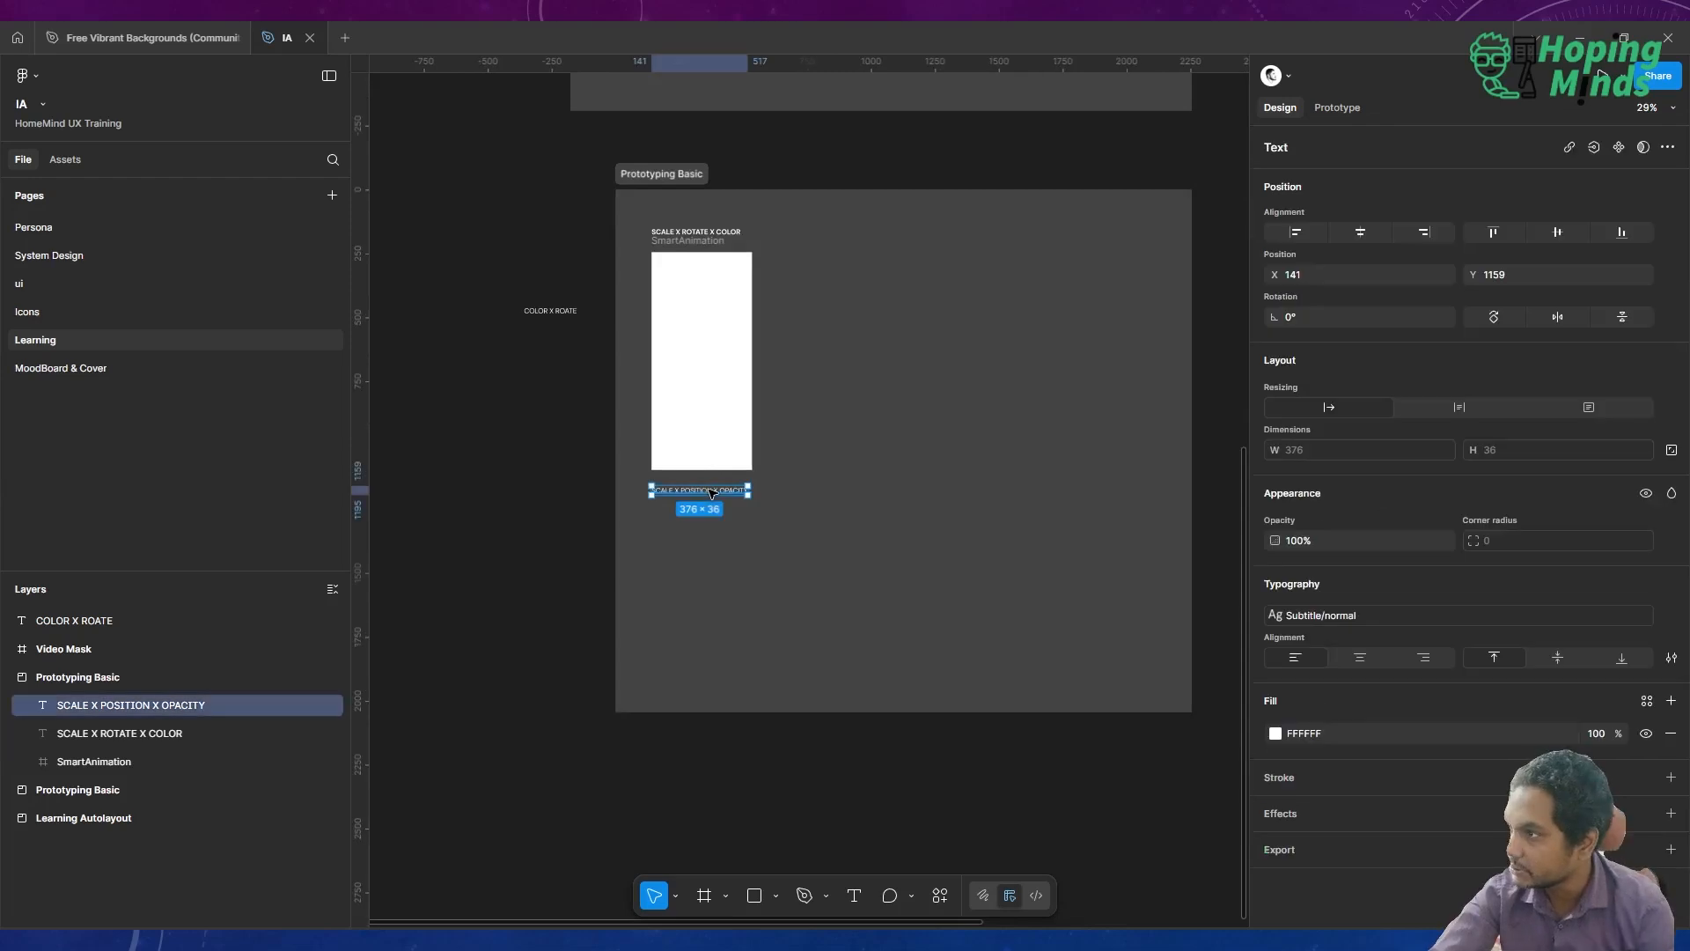
{"action": "left_click", "coordinate": [1364, 613]}
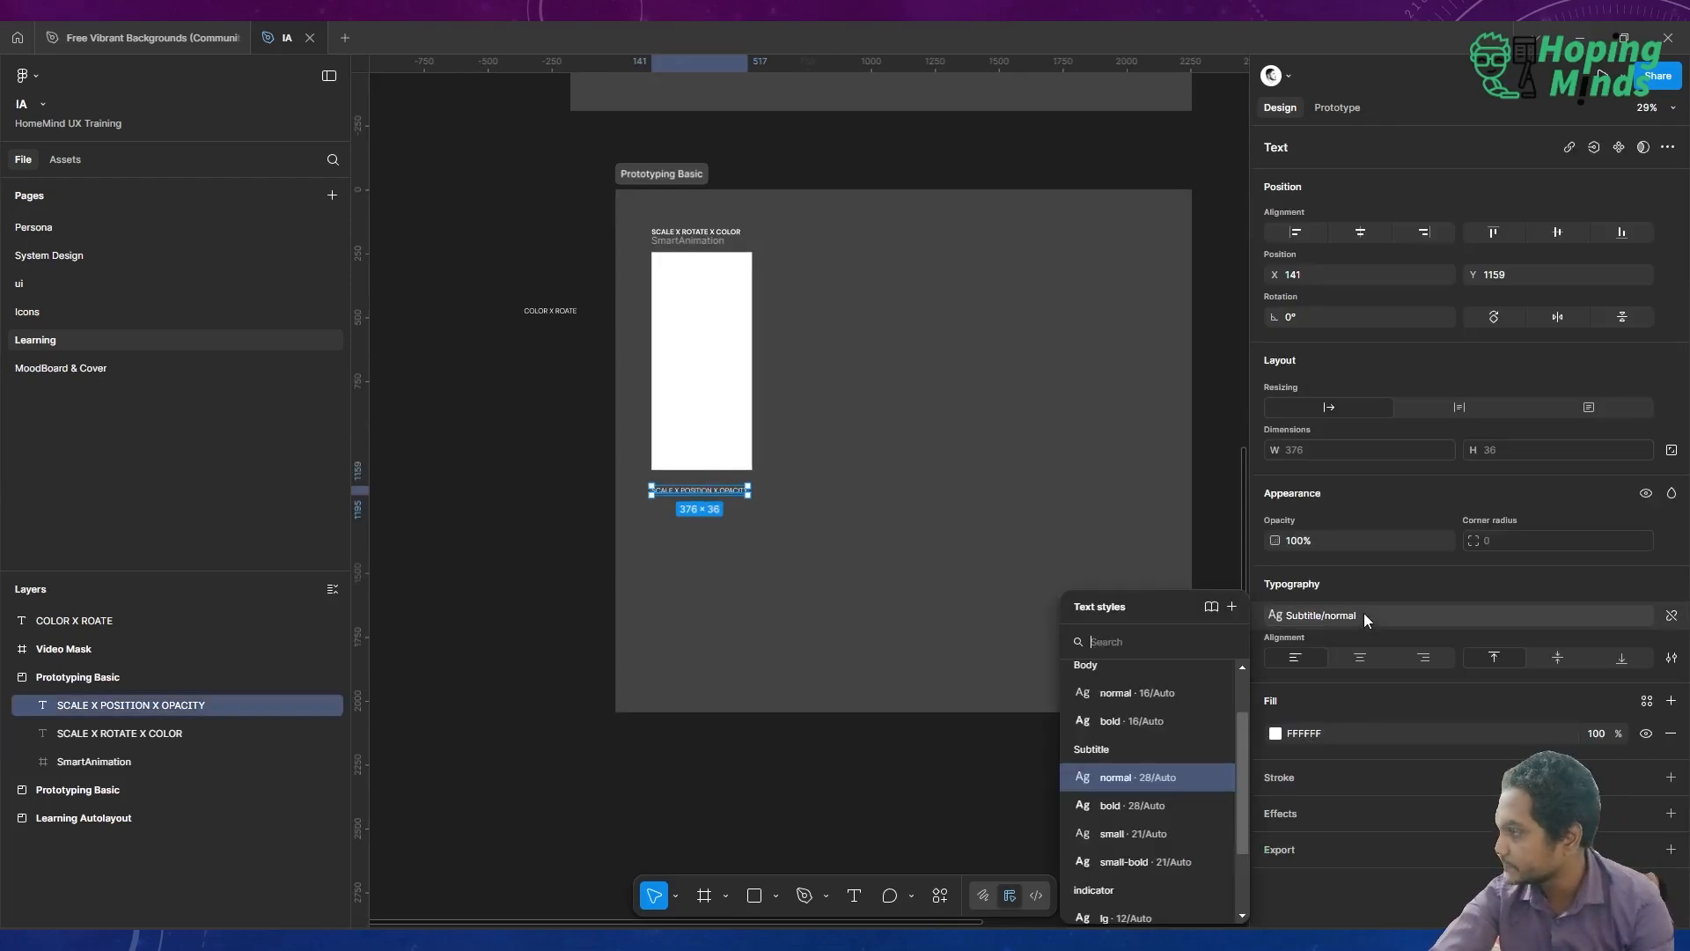
{"action": "left_click", "coordinate": [1197, 803]}
{"action": "left_click", "coordinate": [826, 741]}
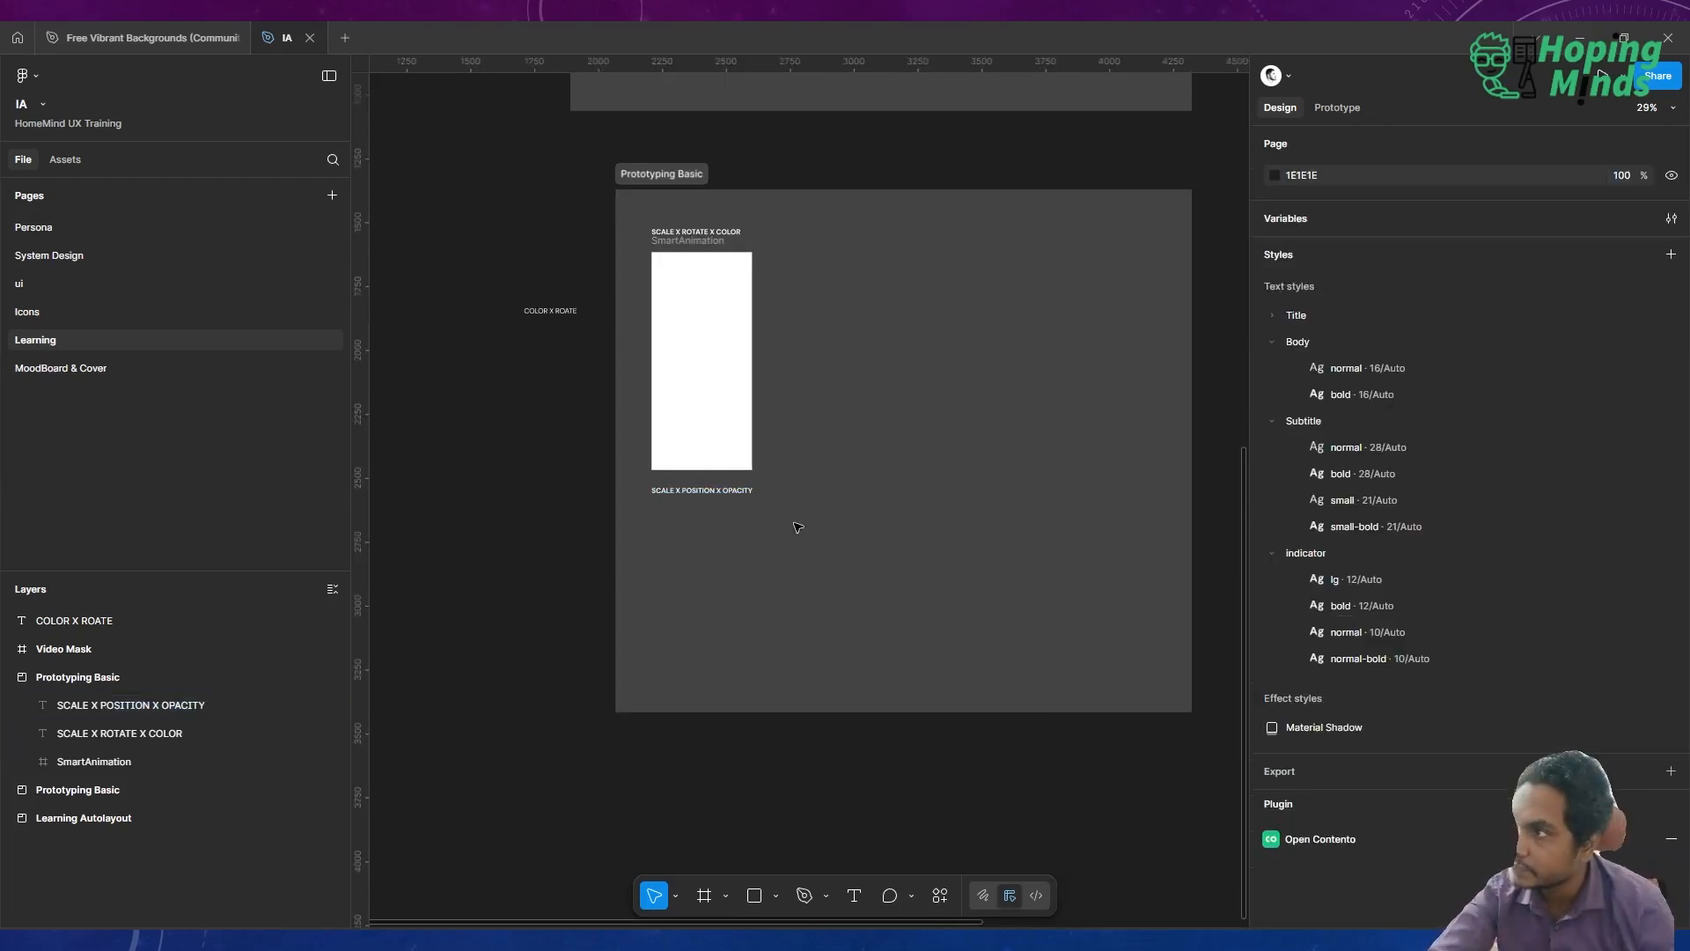
{"action": "left_click", "coordinate": [724, 349]}
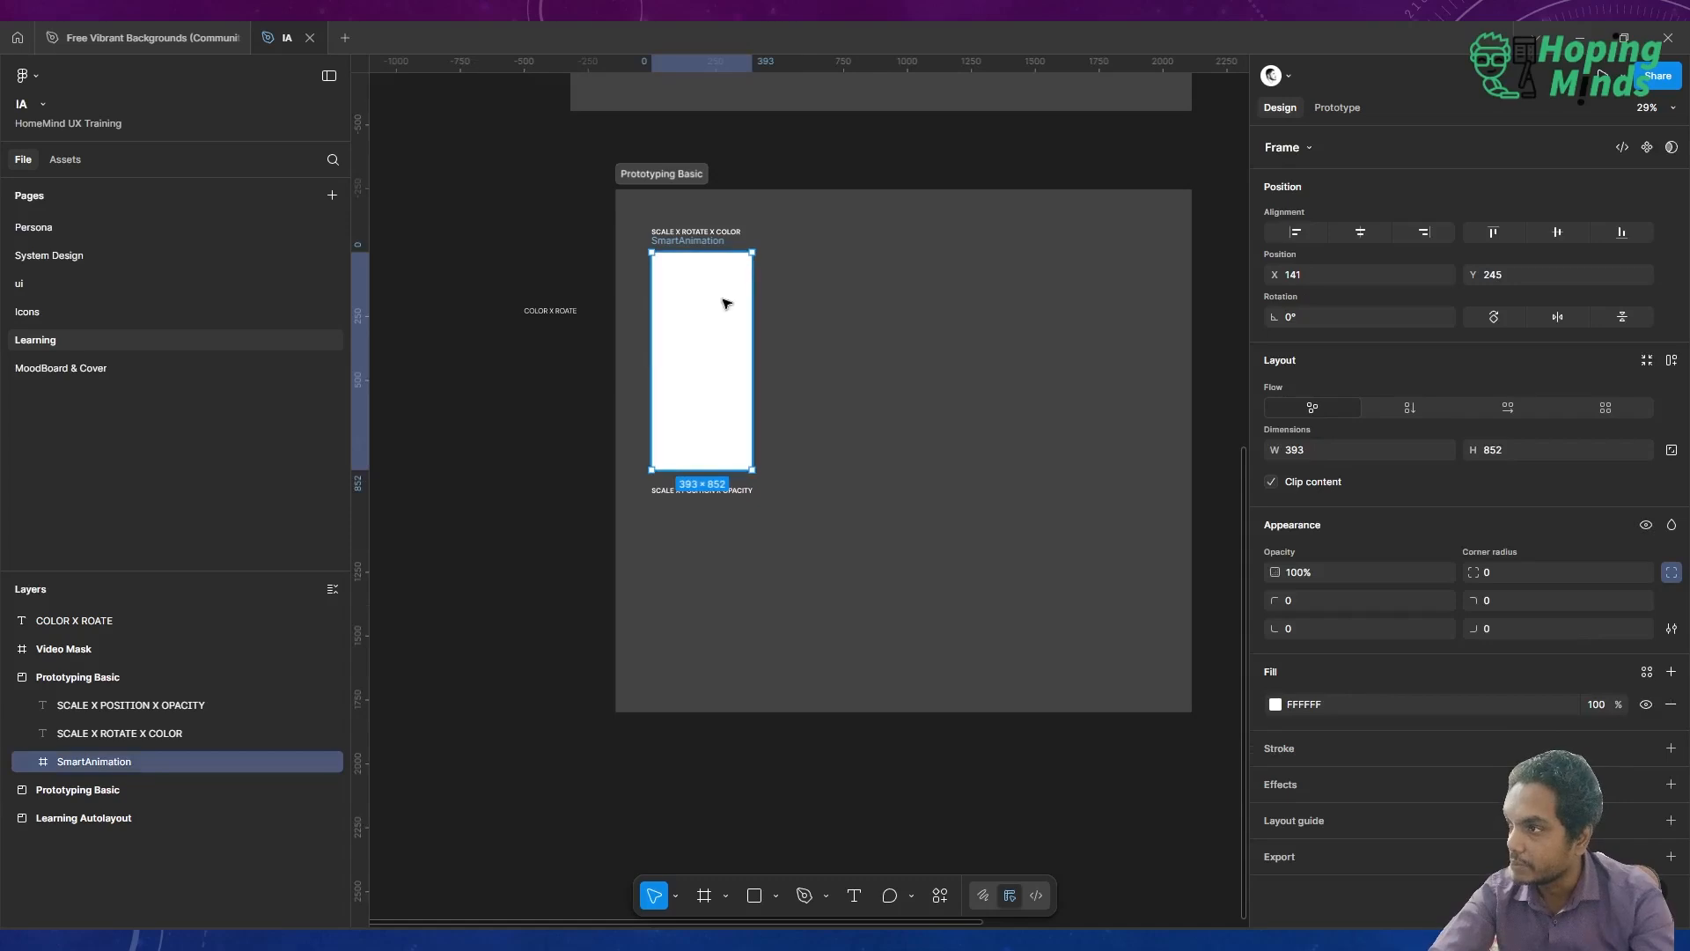
{"action": "left_click_drag", "start_coordinate": [725, 303], "coordinate": [729, 563]}
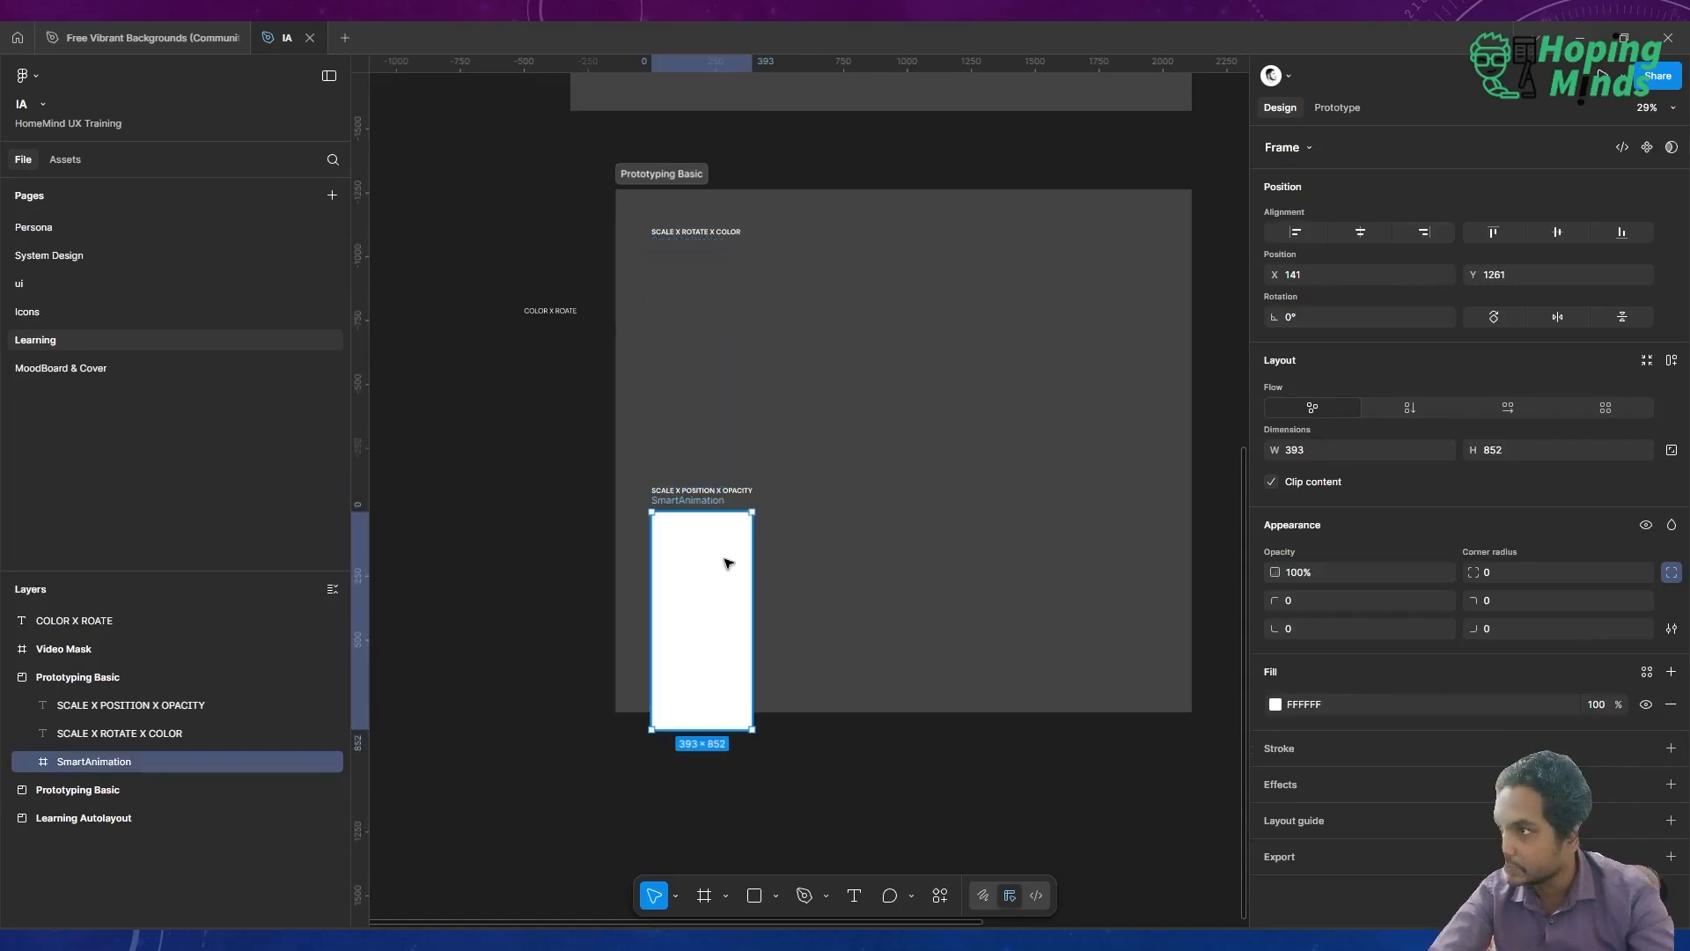
{"action": "key", "text": "ctrl+z"}
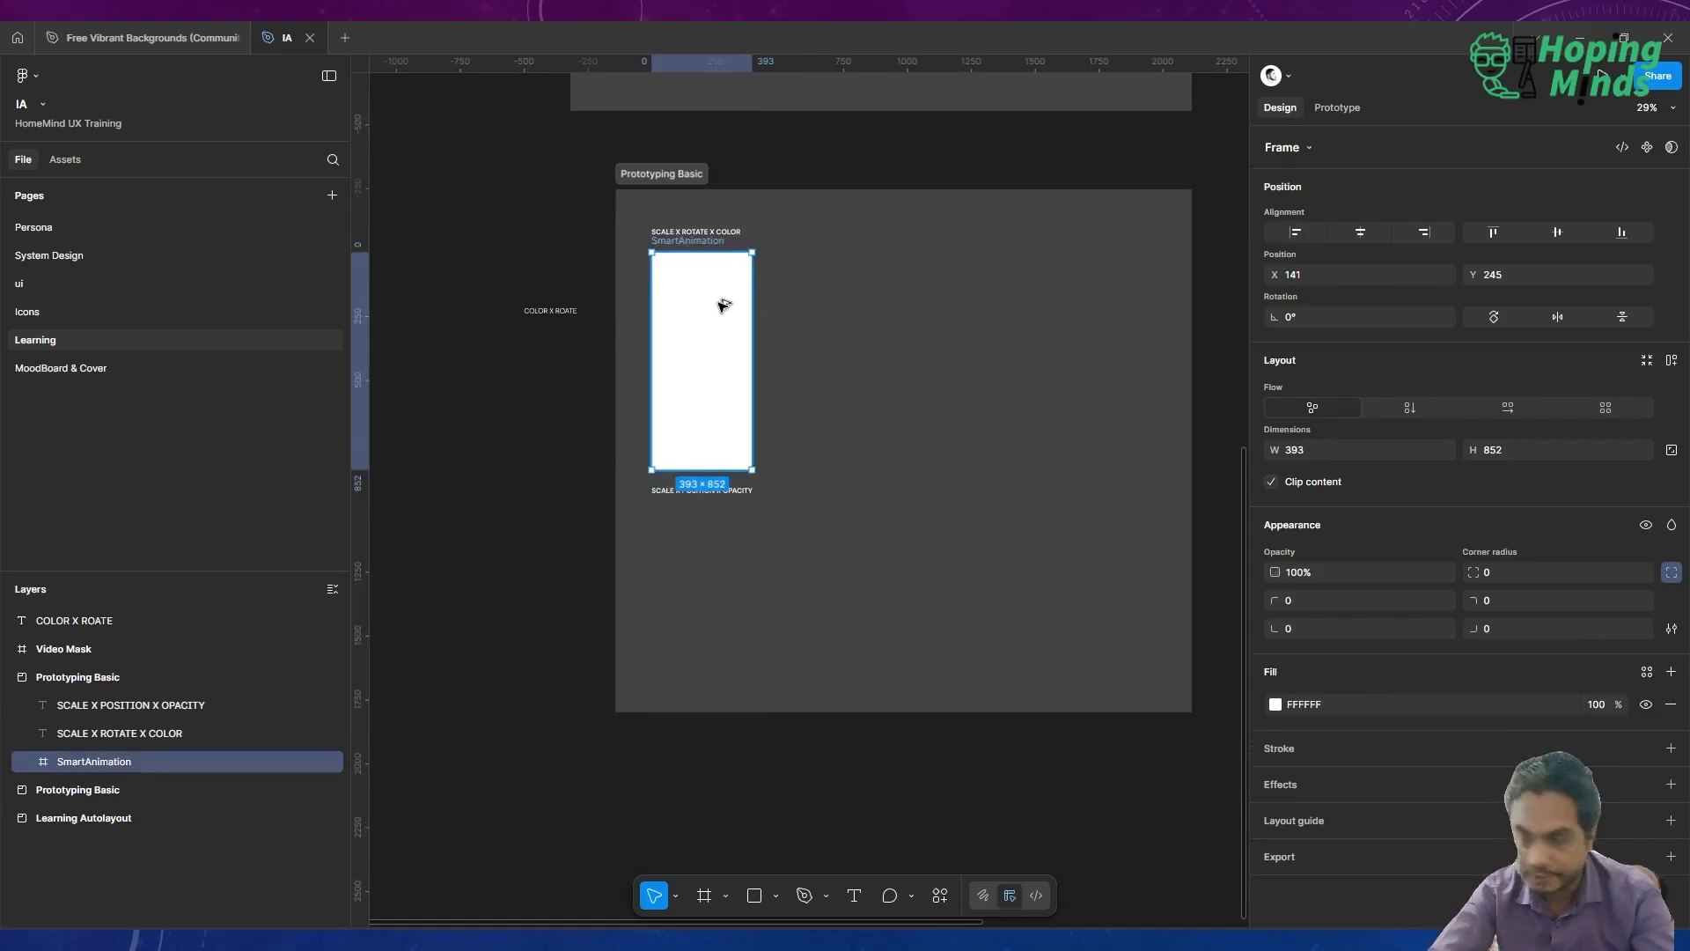
Duplicate the SmartAnimation frame to just below the "SCALE X POSITION X OPACITY" heading, at about X 141, Y 1282
{"action": "left_click_drag", "start_coordinate": [724, 304], "coordinate": [713, 572]}
{"action": "left_click", "coordinate": [936, 521]}
{"action": "scroll", "coordinate": [936, 521], "scroll_direction": "down", "scroll_amount": 4}
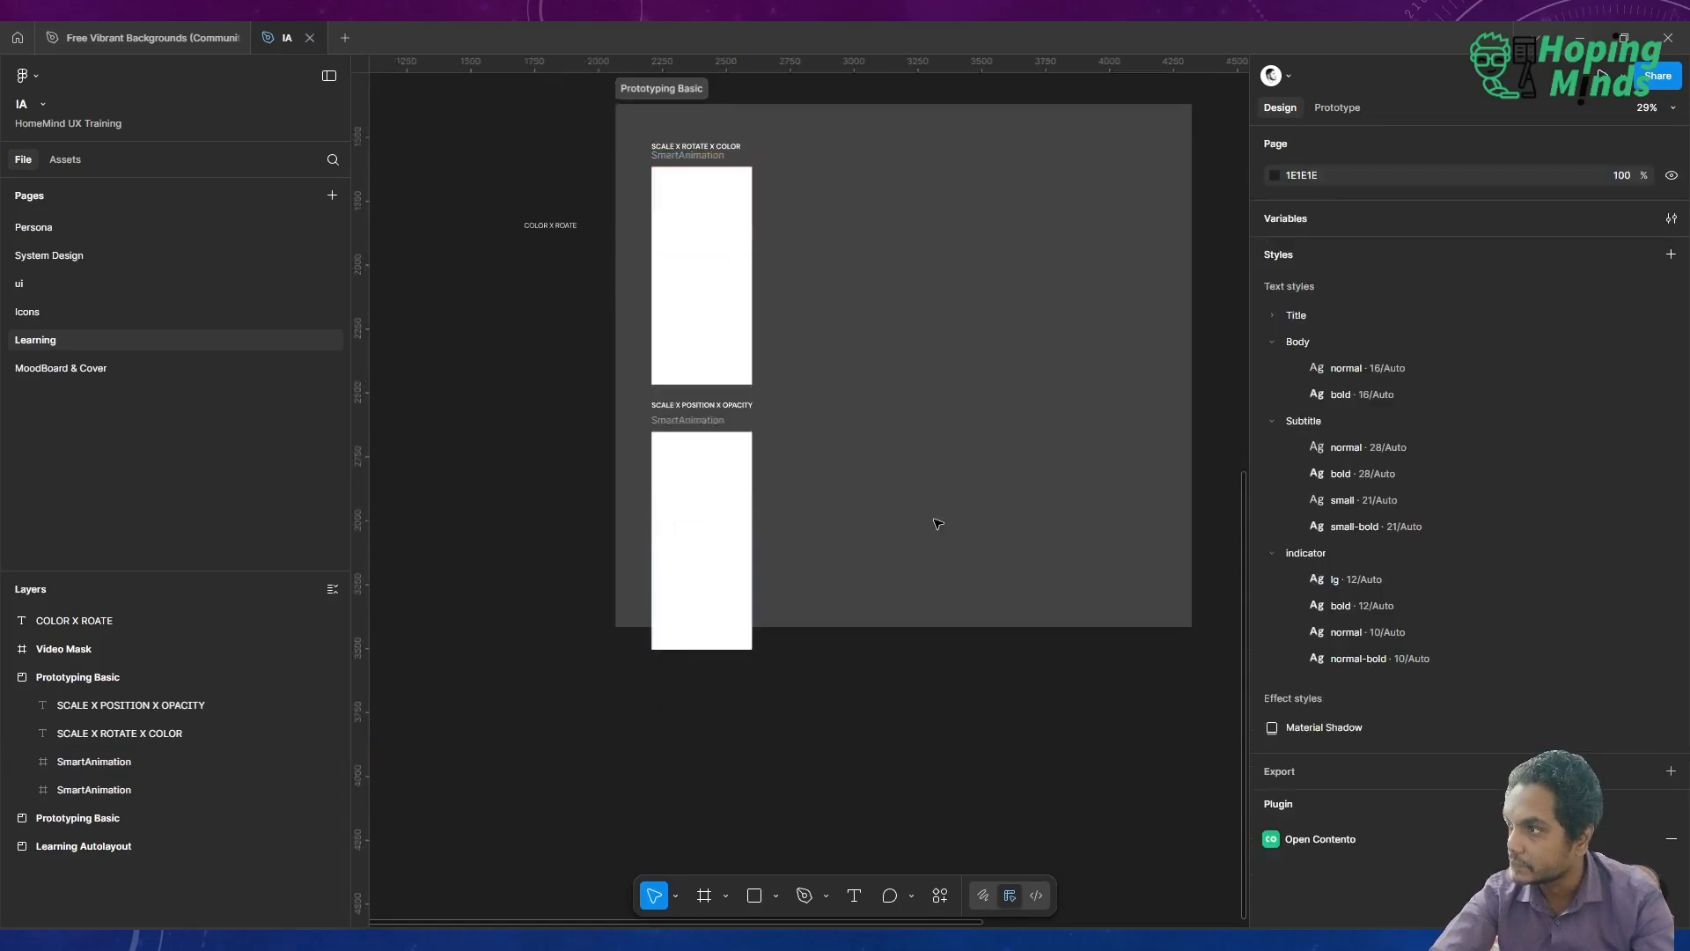
Extend the Prototyping Basic section containing the two phone frames downward to a height of about 3134
{"action": "left_click", "coordinate": [875, 476]}
{"action": "scroll", "coordinate": [871, 528], "scroll_direction": "up", "scroll_amount": 2}
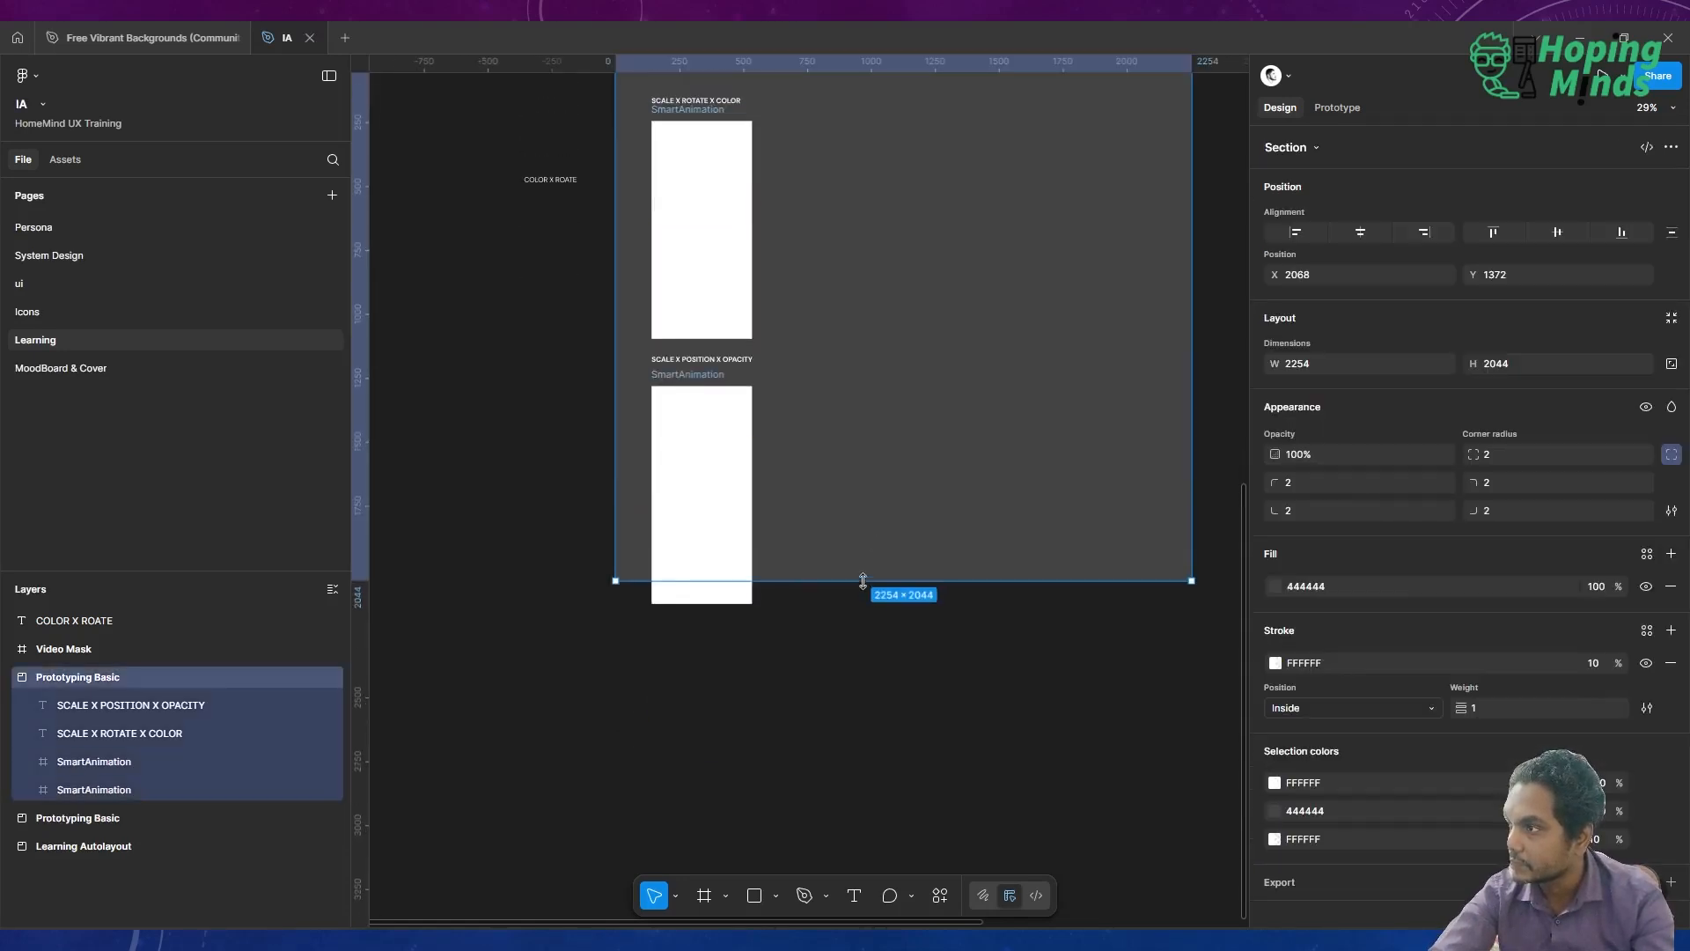
{"action": "left_click_drag", "start_coordinate": [862, 585], "coordinate": [862, 859]}
Duplicate the "SCALE X POSITION X OPACITY" heading to just below the second SmartAnimation frame, at about X 141, Y 2221
{"action": "left_click", "coordinate": [705, 507]}
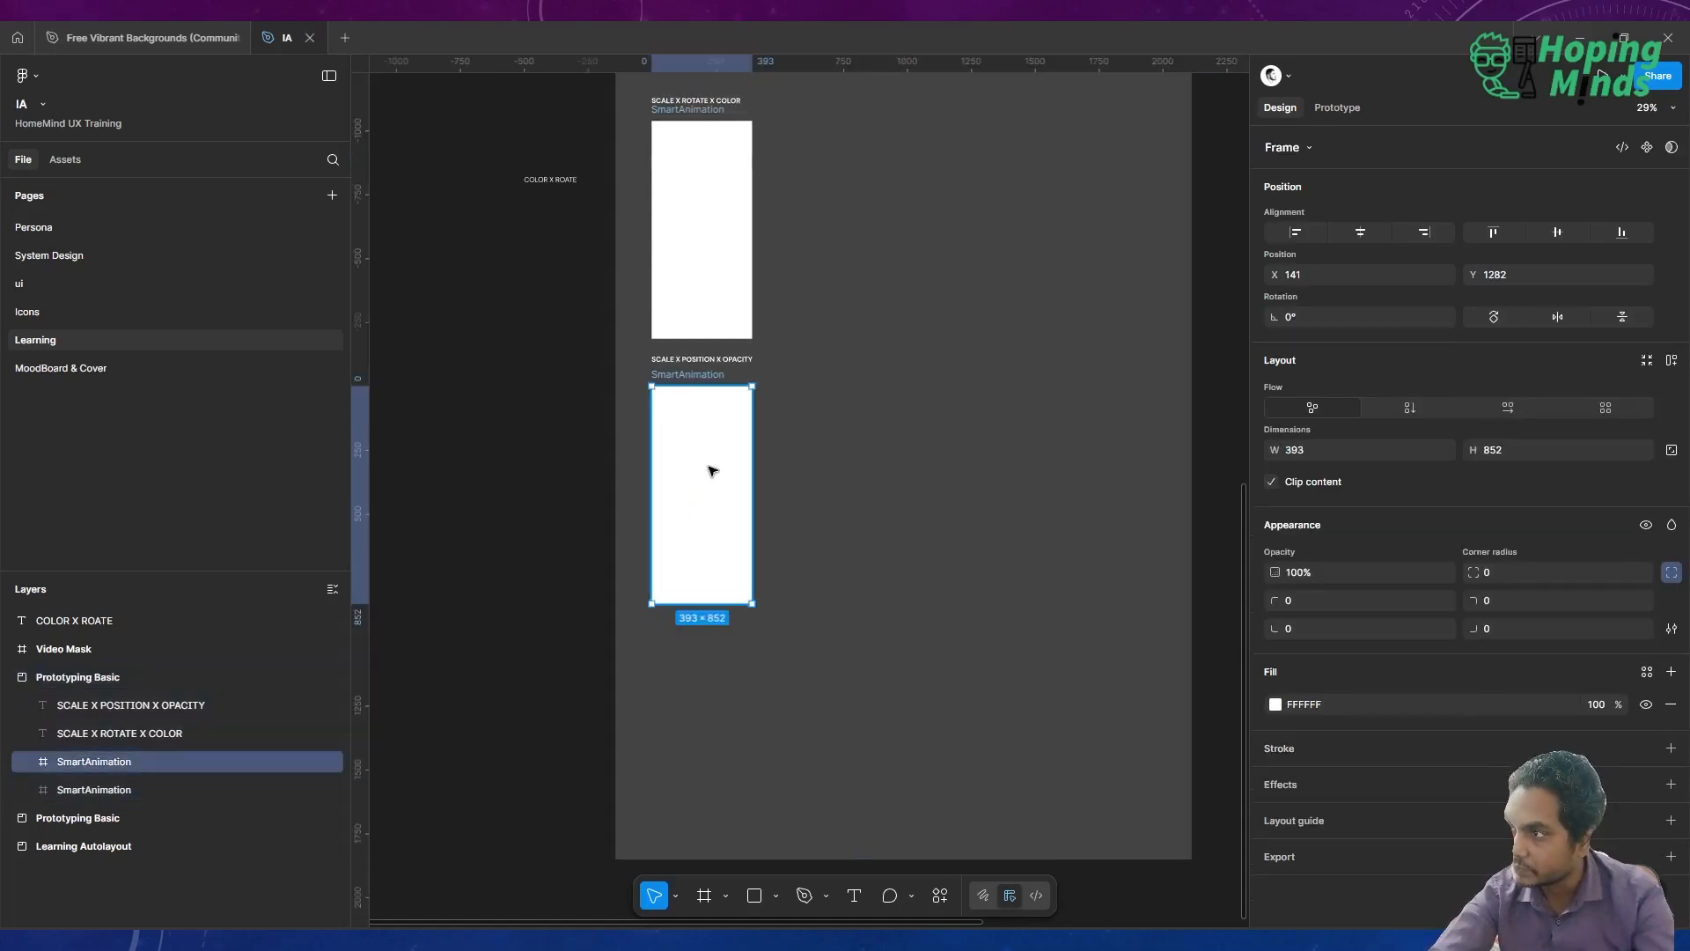
{"action": "scroll", "coordinate": [710, 468], "scroll_direction": "down", "scroll_amount": 1}
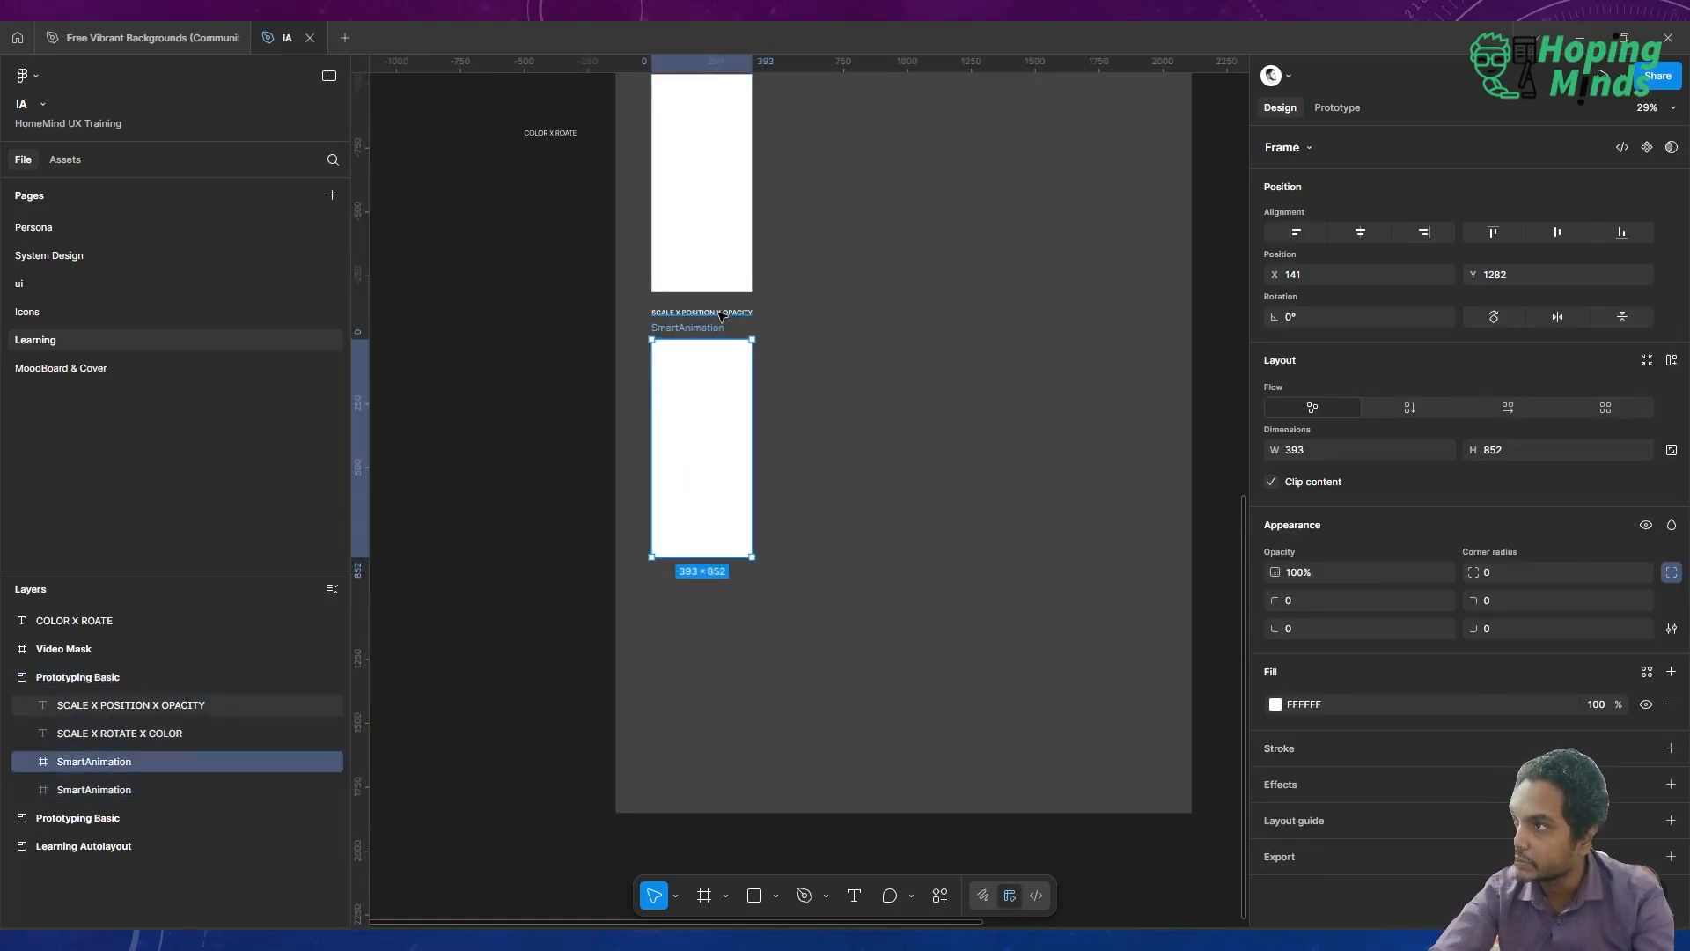
{"action": "left_click", "coordinate": [720, 314]}
{"action": "left_click_drag", "start_coordinate": [720, 315], "coordinate": [728, 585]}
{"action": "scroll", "coordinate": [729, 585], "scroll_direction": "up", "scroll_amount": 2}
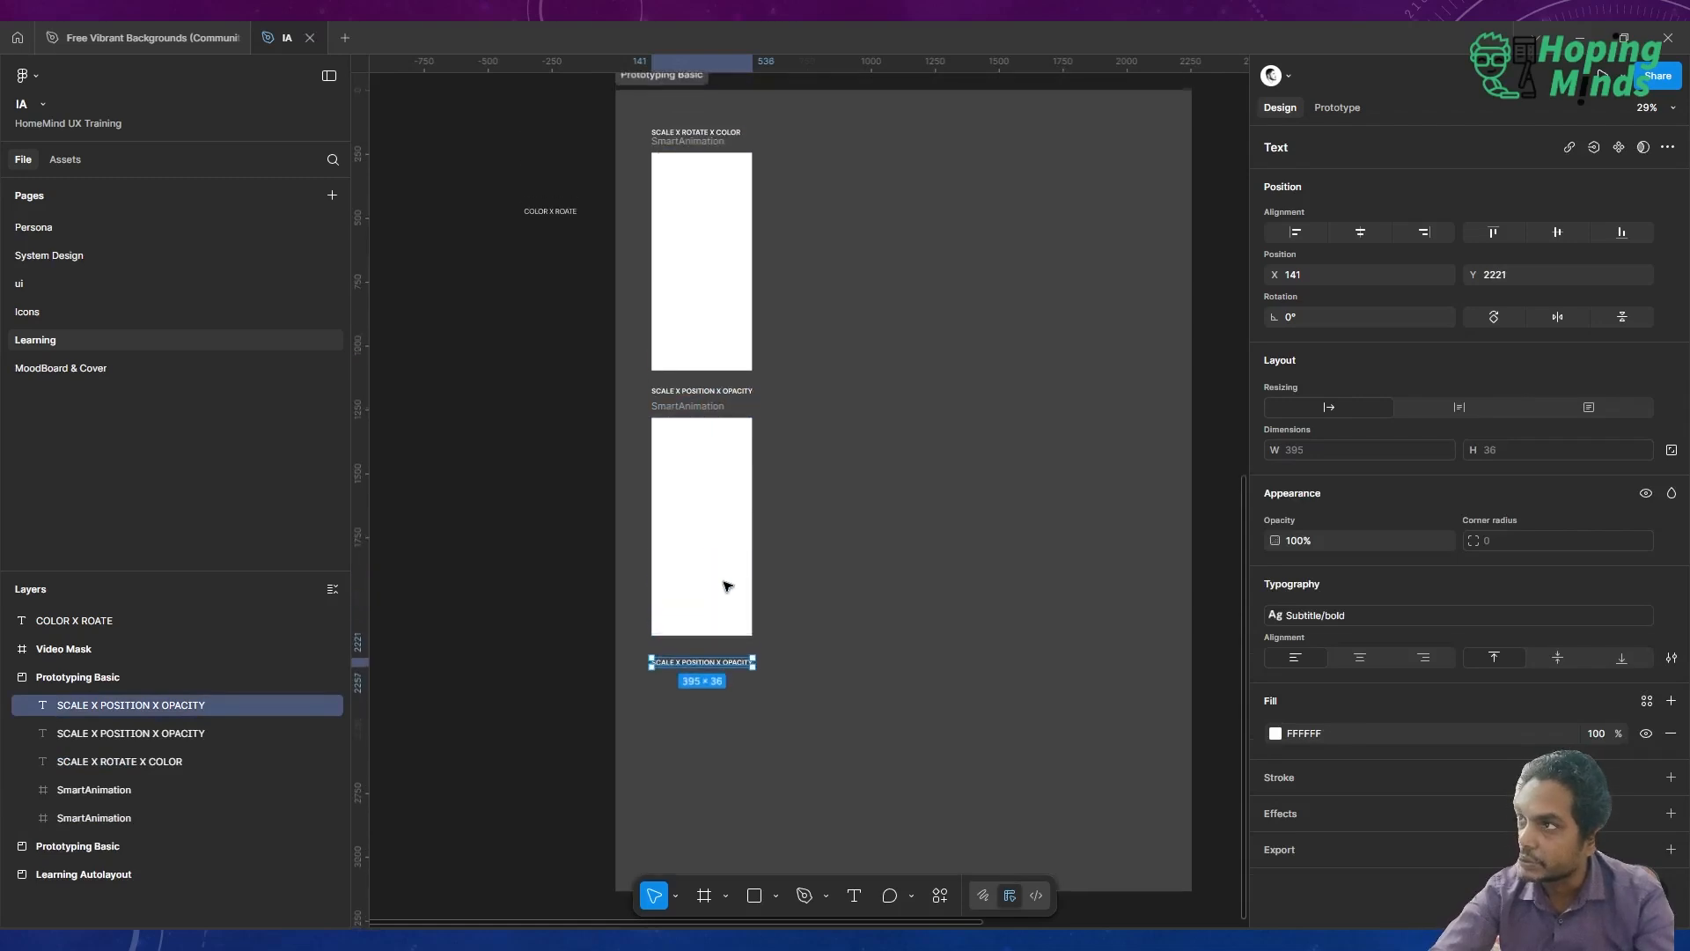
Replace the duplicated heading's text with "COLOR X ROATE" copied from the note beside the section, and remove the blank line above it
{"action": "left_click", "coordinate": [553, 214]}
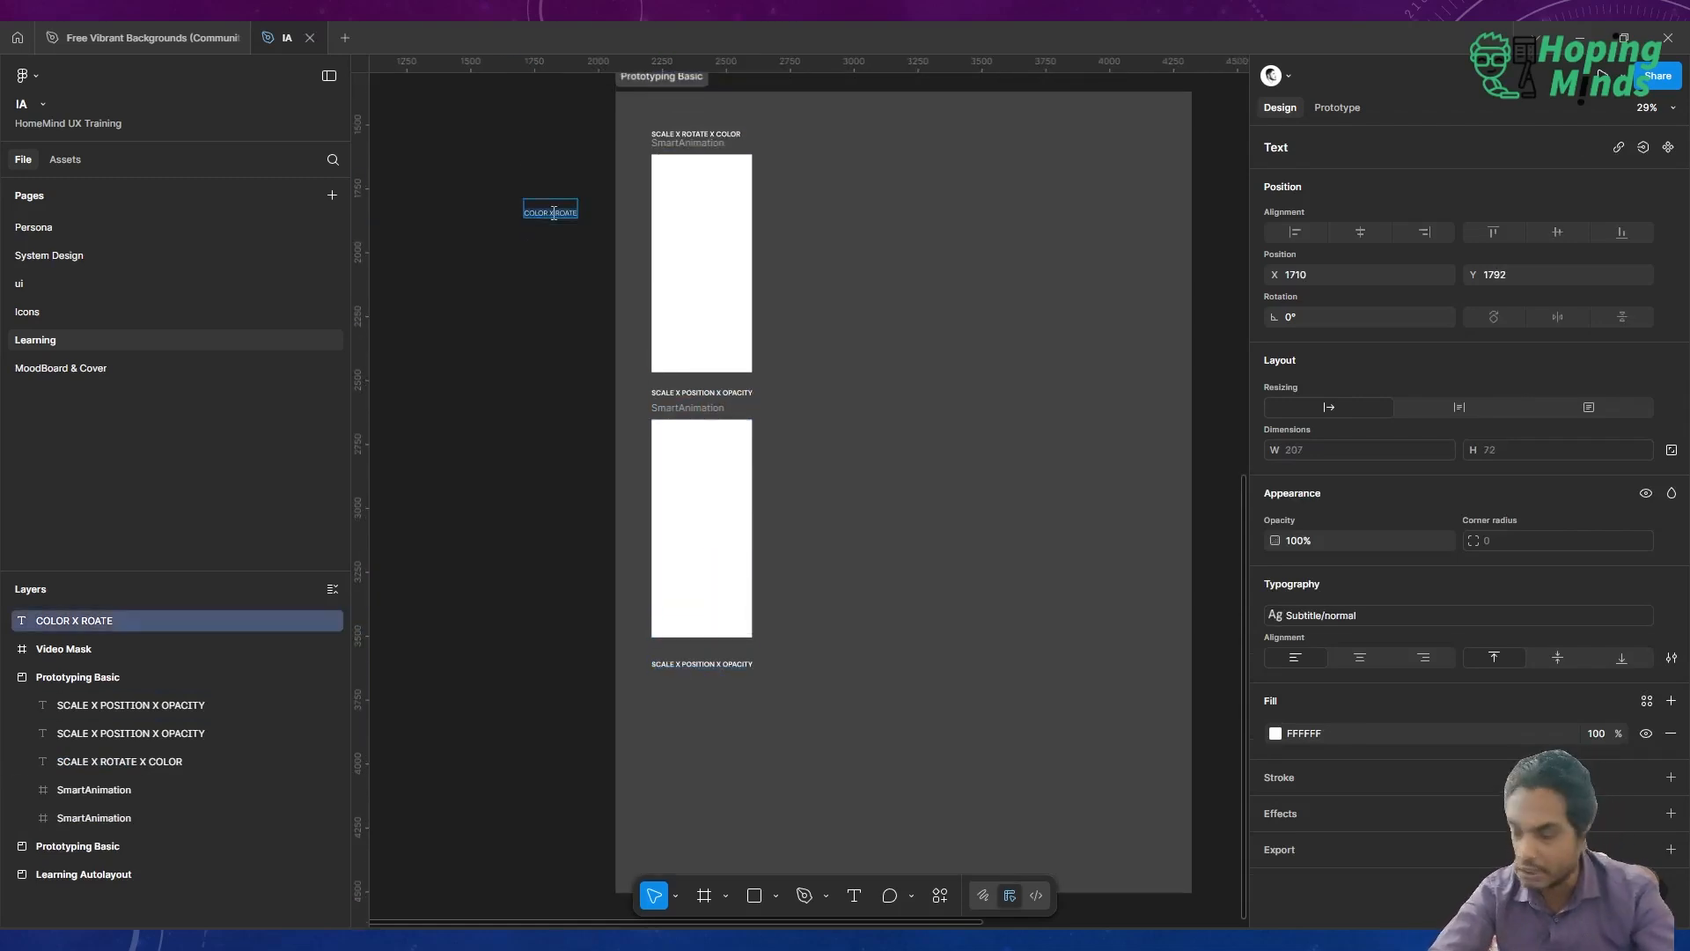
{"action": "left_click", "coordinate": [706, 662]}
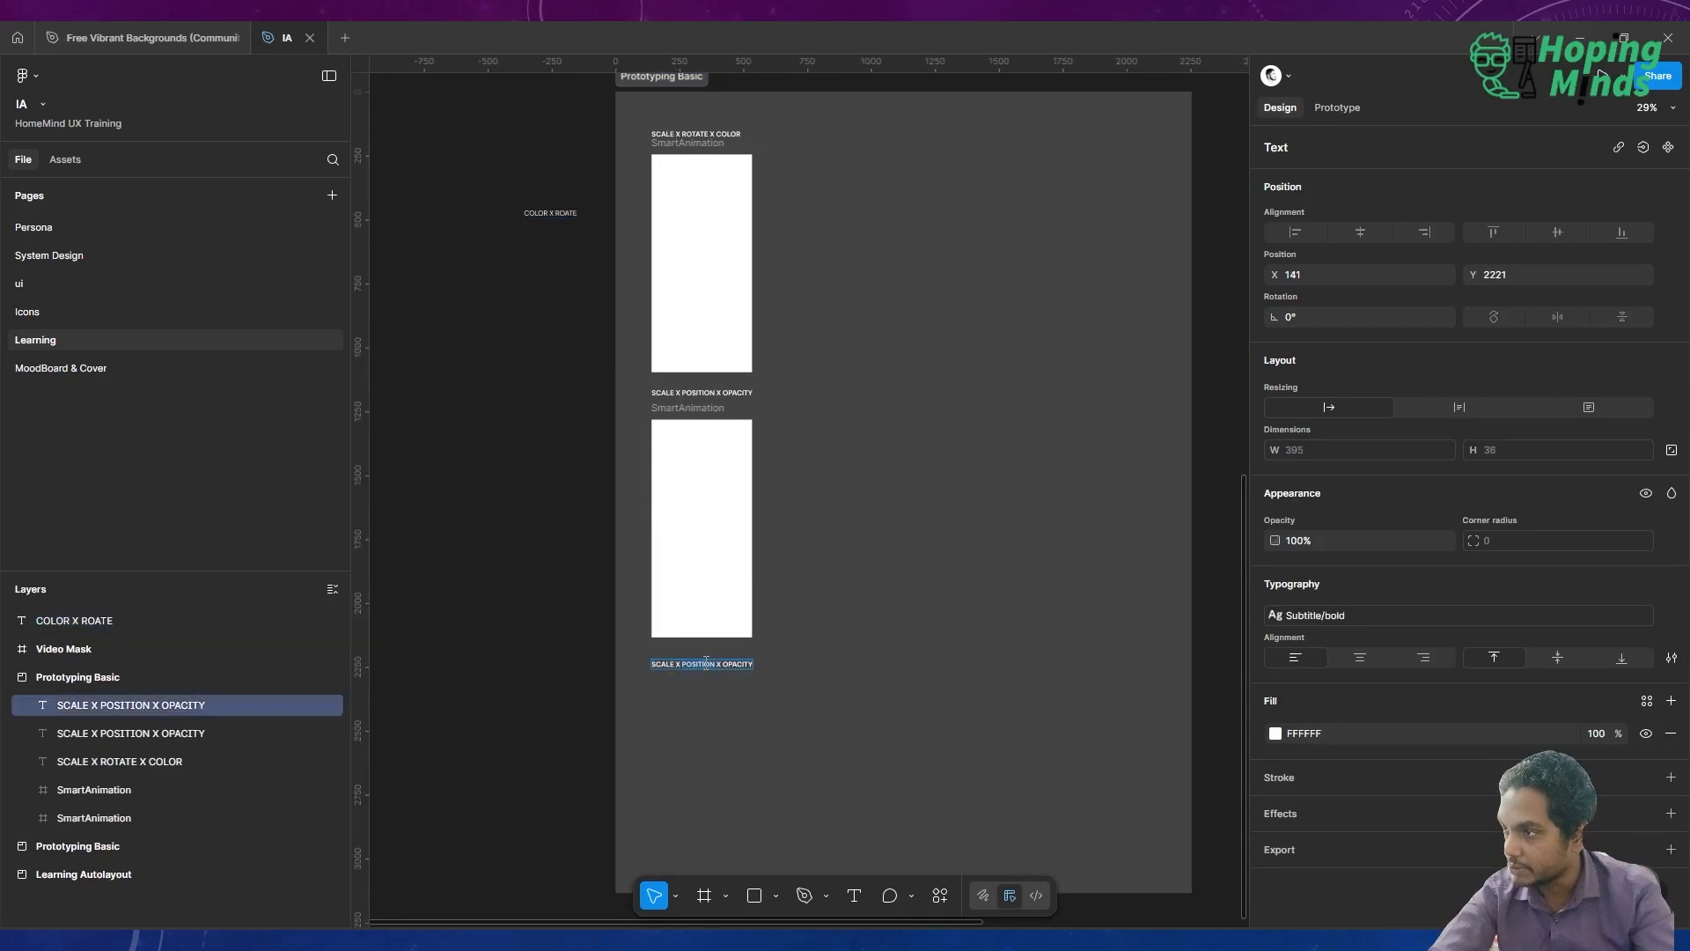
{"action": "type", "text": "COLOR X ROATE"}
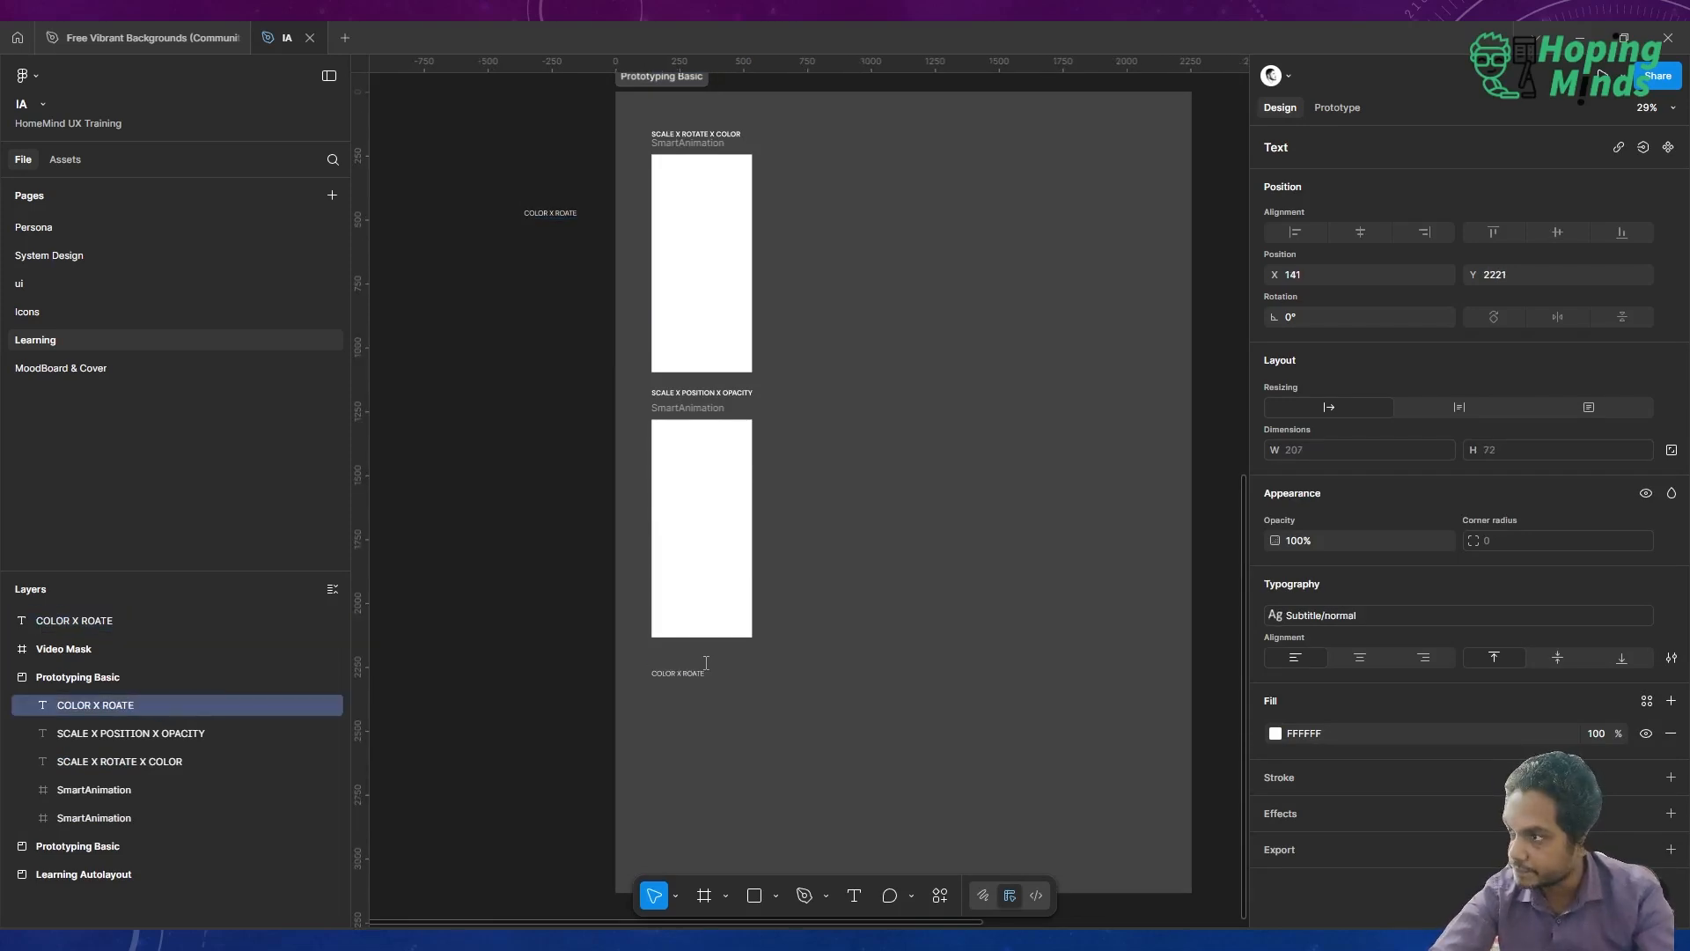
{"action": "key", "text": "Escape"}
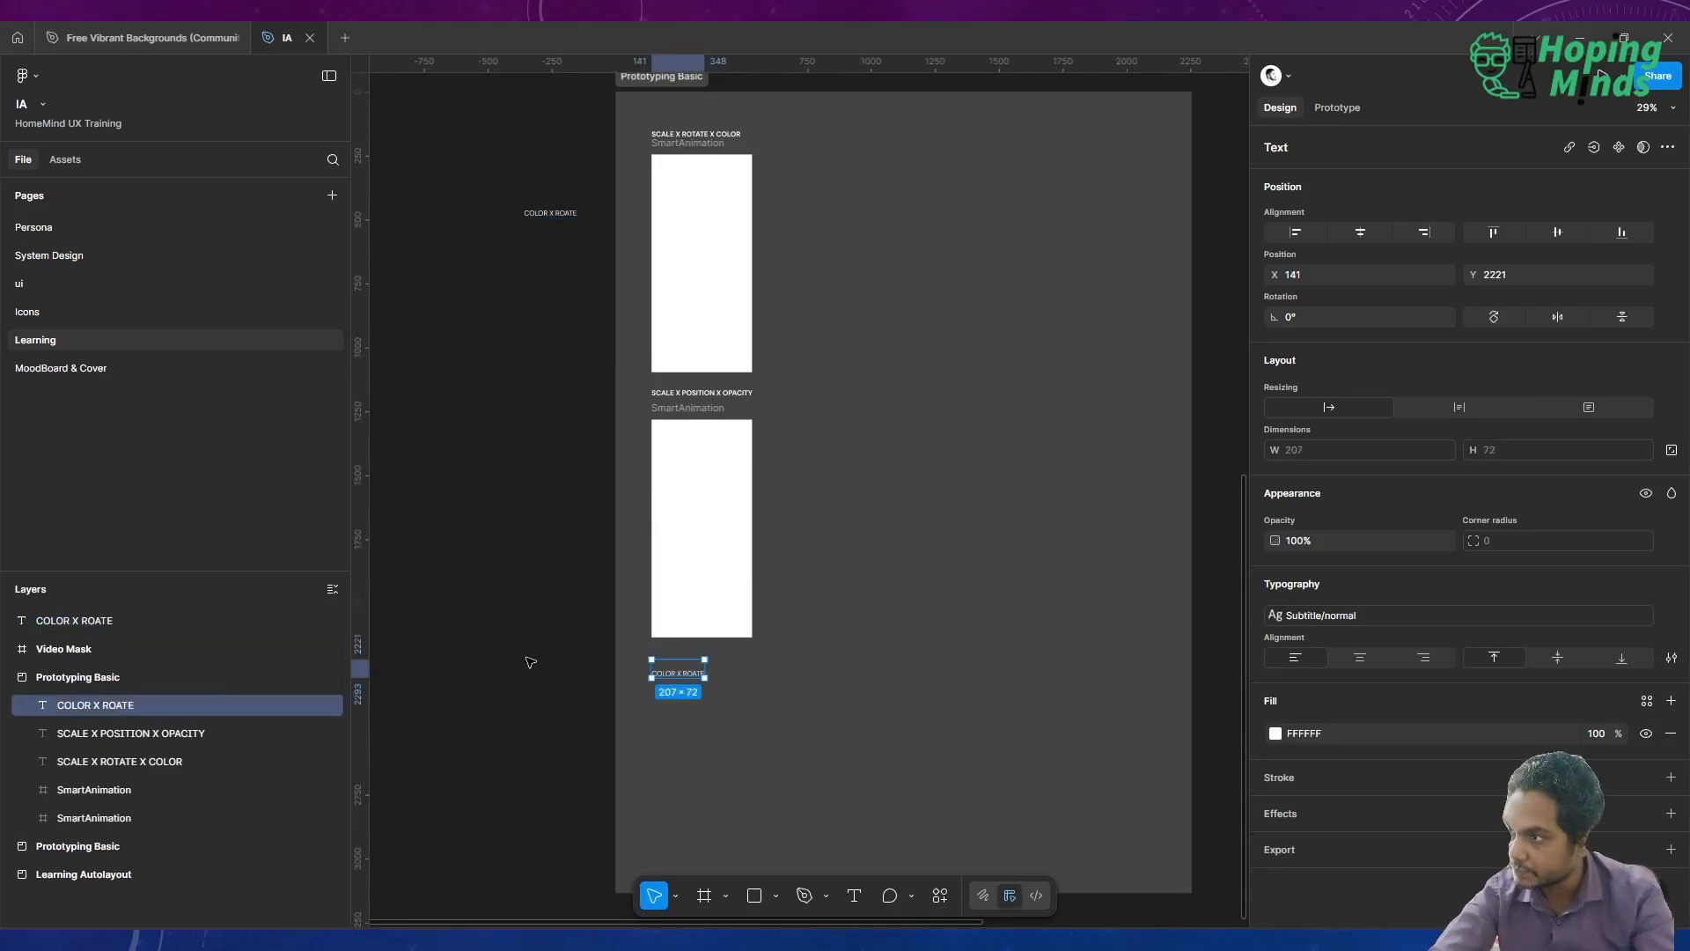
{"action": "double_click", "coordinate": [680, 674]}
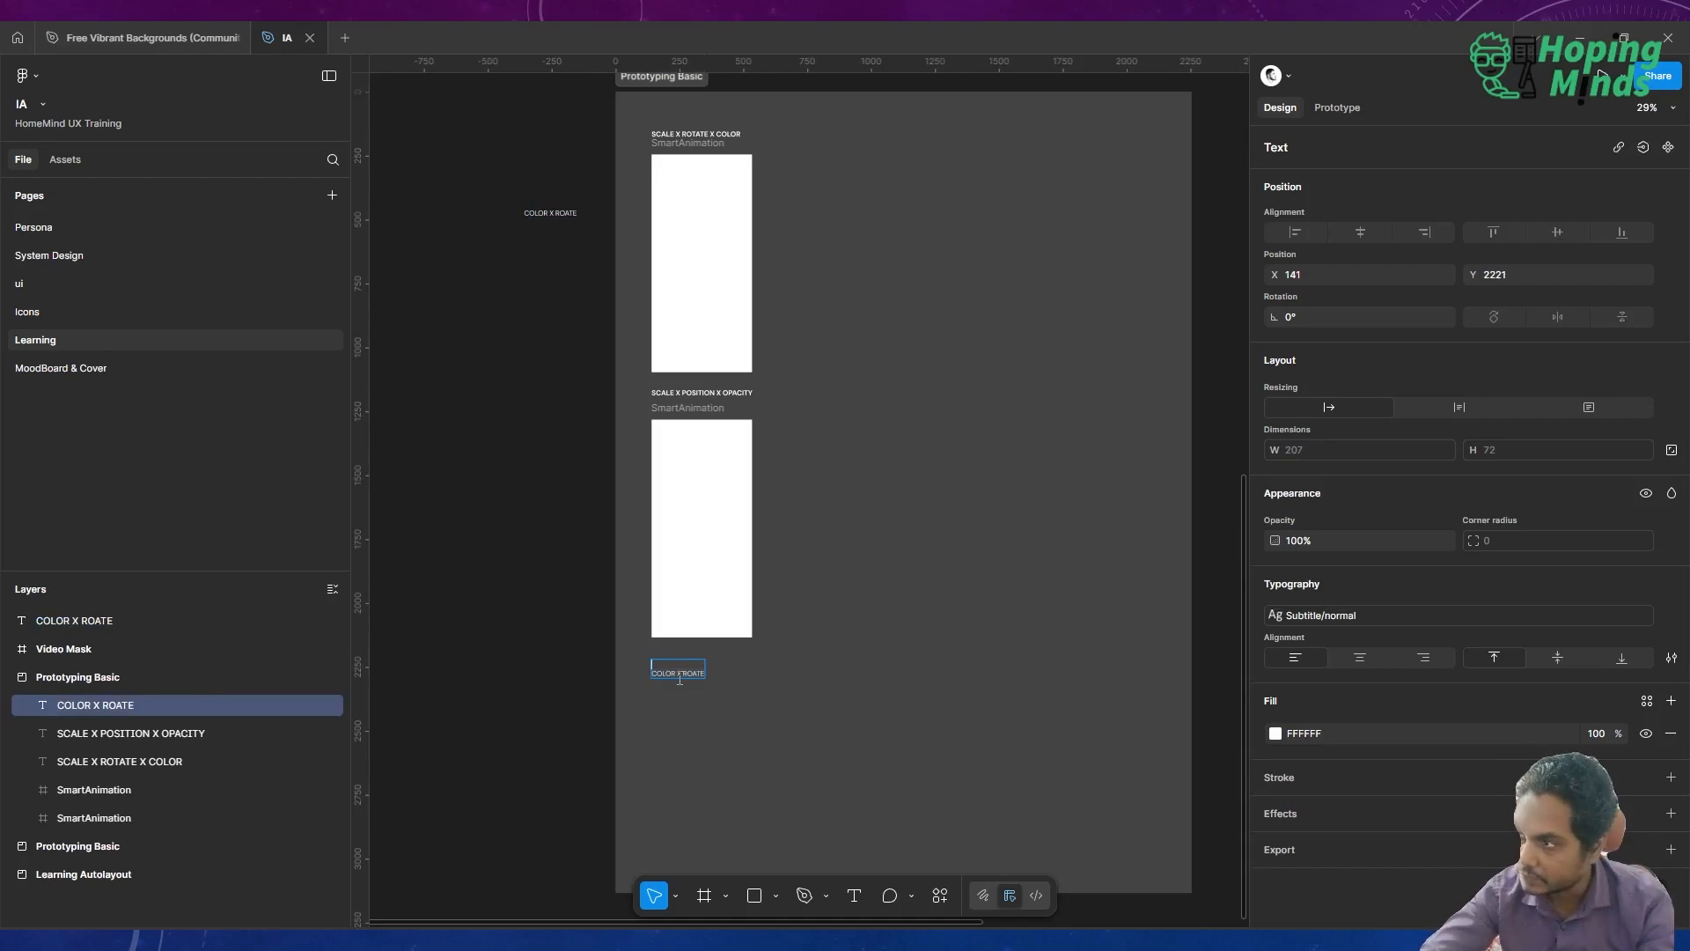
{"action": "key", "text": "BackSpace"}
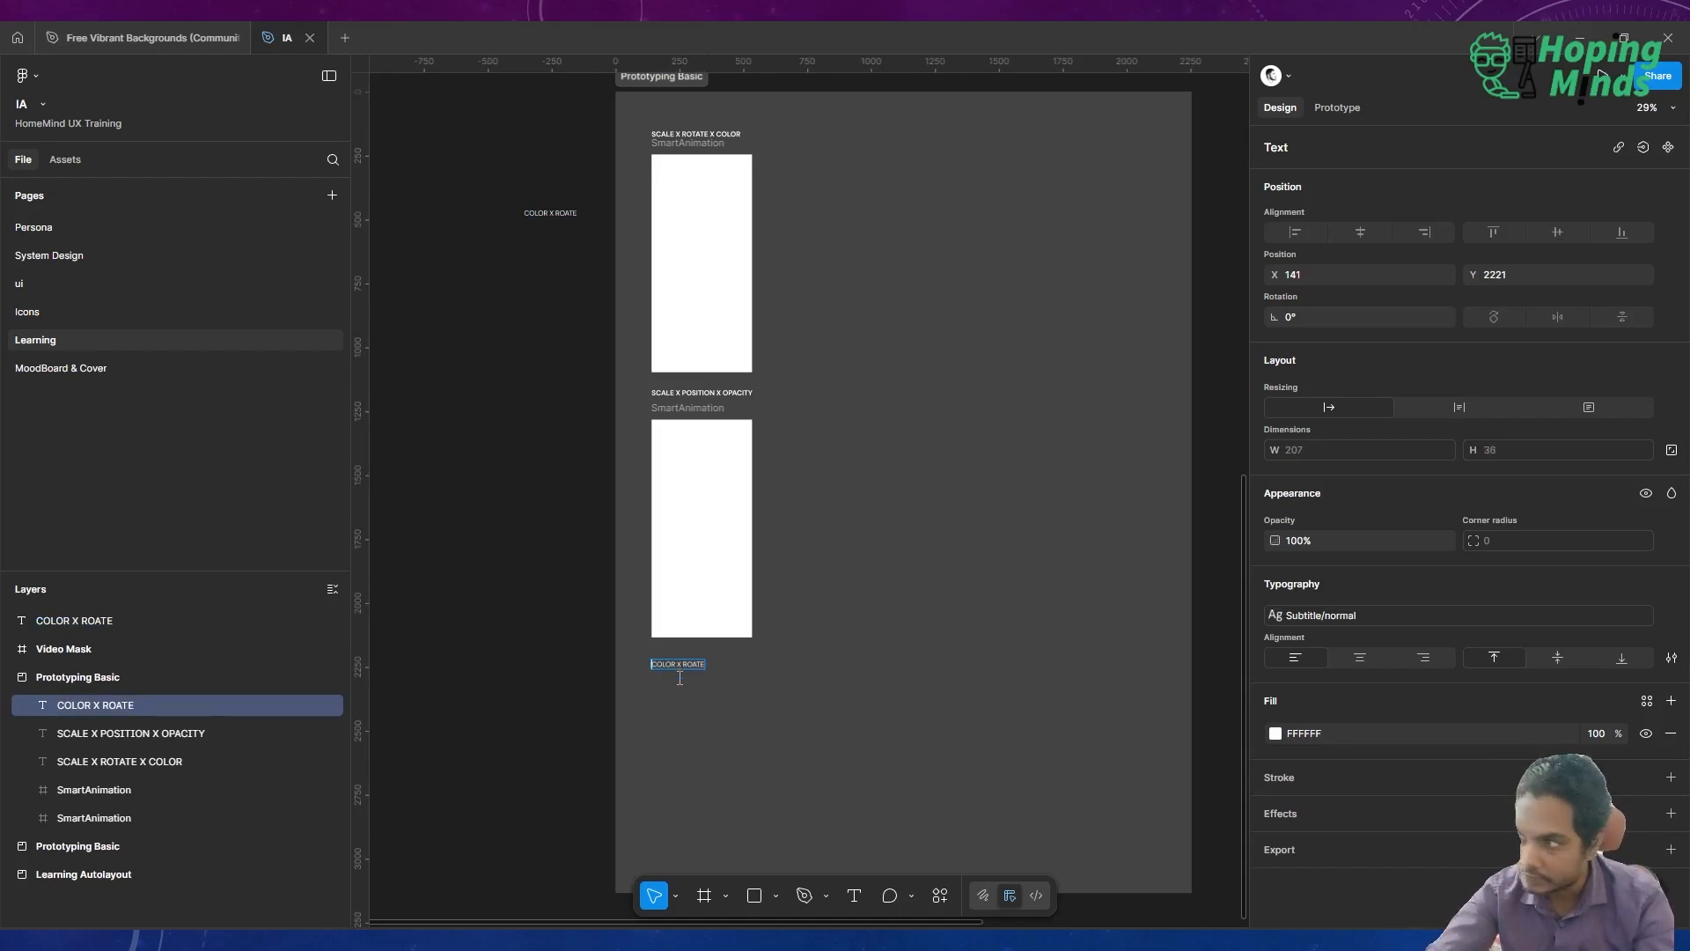
{"action": "key", "text": "Escape"}
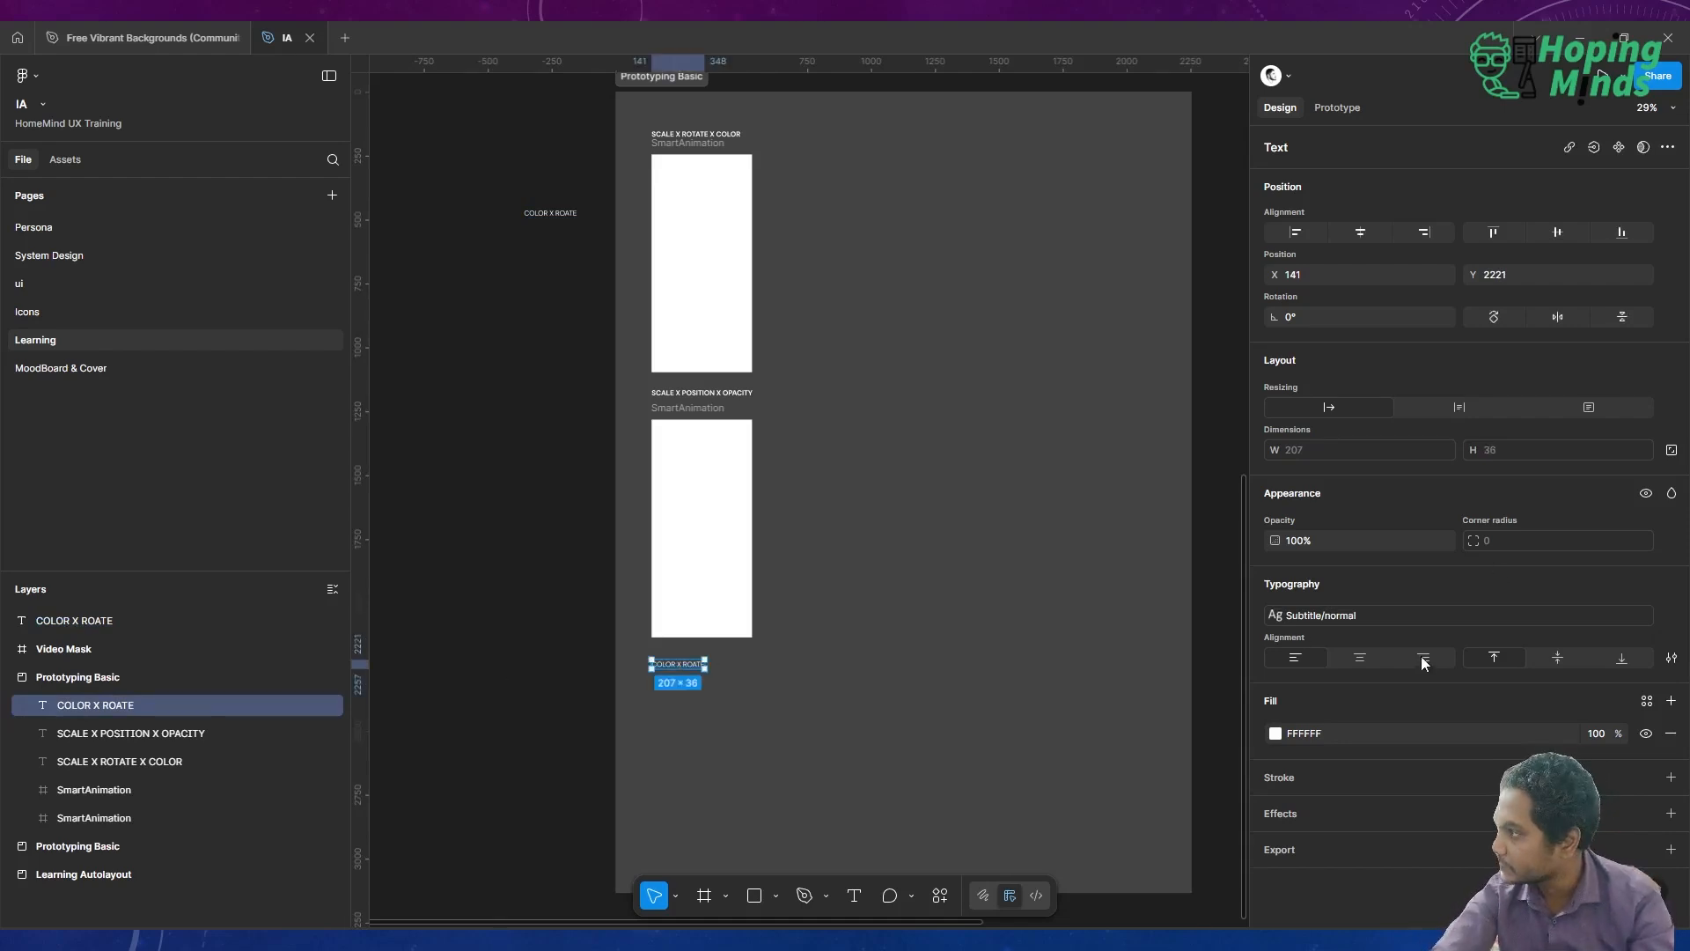
Apply the Subtitle/bold text style to the "COLOR X ROATE" heading and nudge it up to about Y 2211
{"action": "left_click", "coordinate": [1400, 614]}
{"action": "left_click", "coordinate": [1182, 815]}
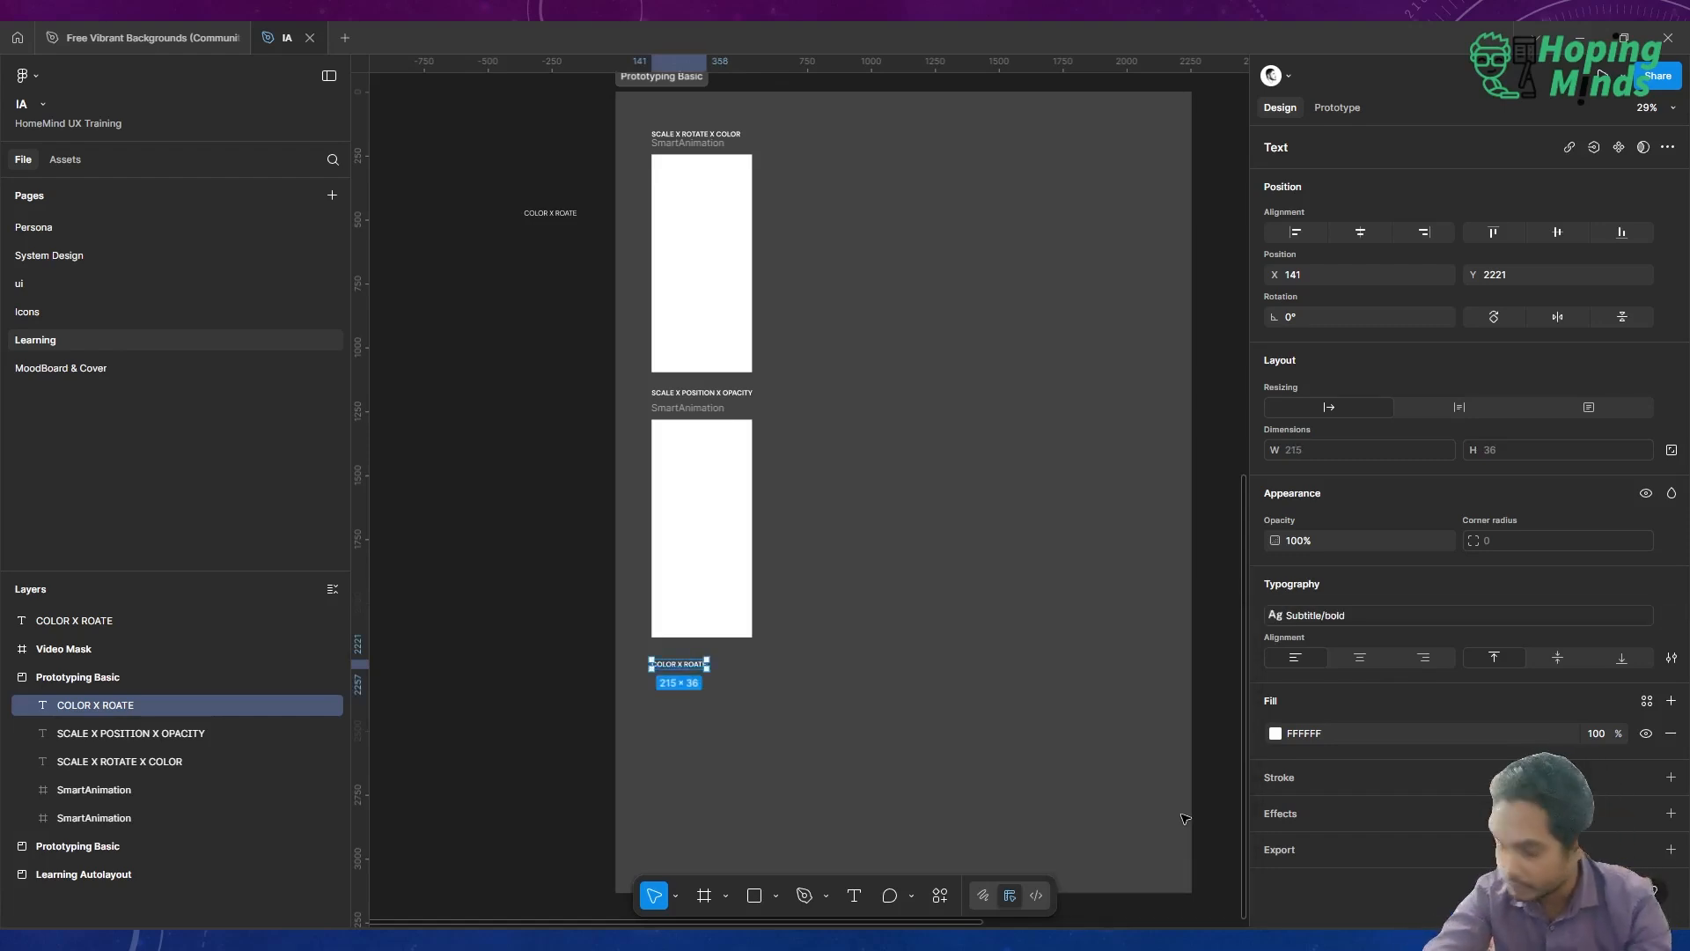
{"action": "key", "text": "Up"}
{"action": "key", "text": "Up"}
{"action": "key", "text": "Up"}
{"action": "key", "text": "Up"}
{"action": "key", "text": "Up"}
{"action": "key", "text": "Up"}
{"action": "key", "text": "Up"}
{"action": "key", "text": "Up"}
{"action": "key", "text": "Up"}
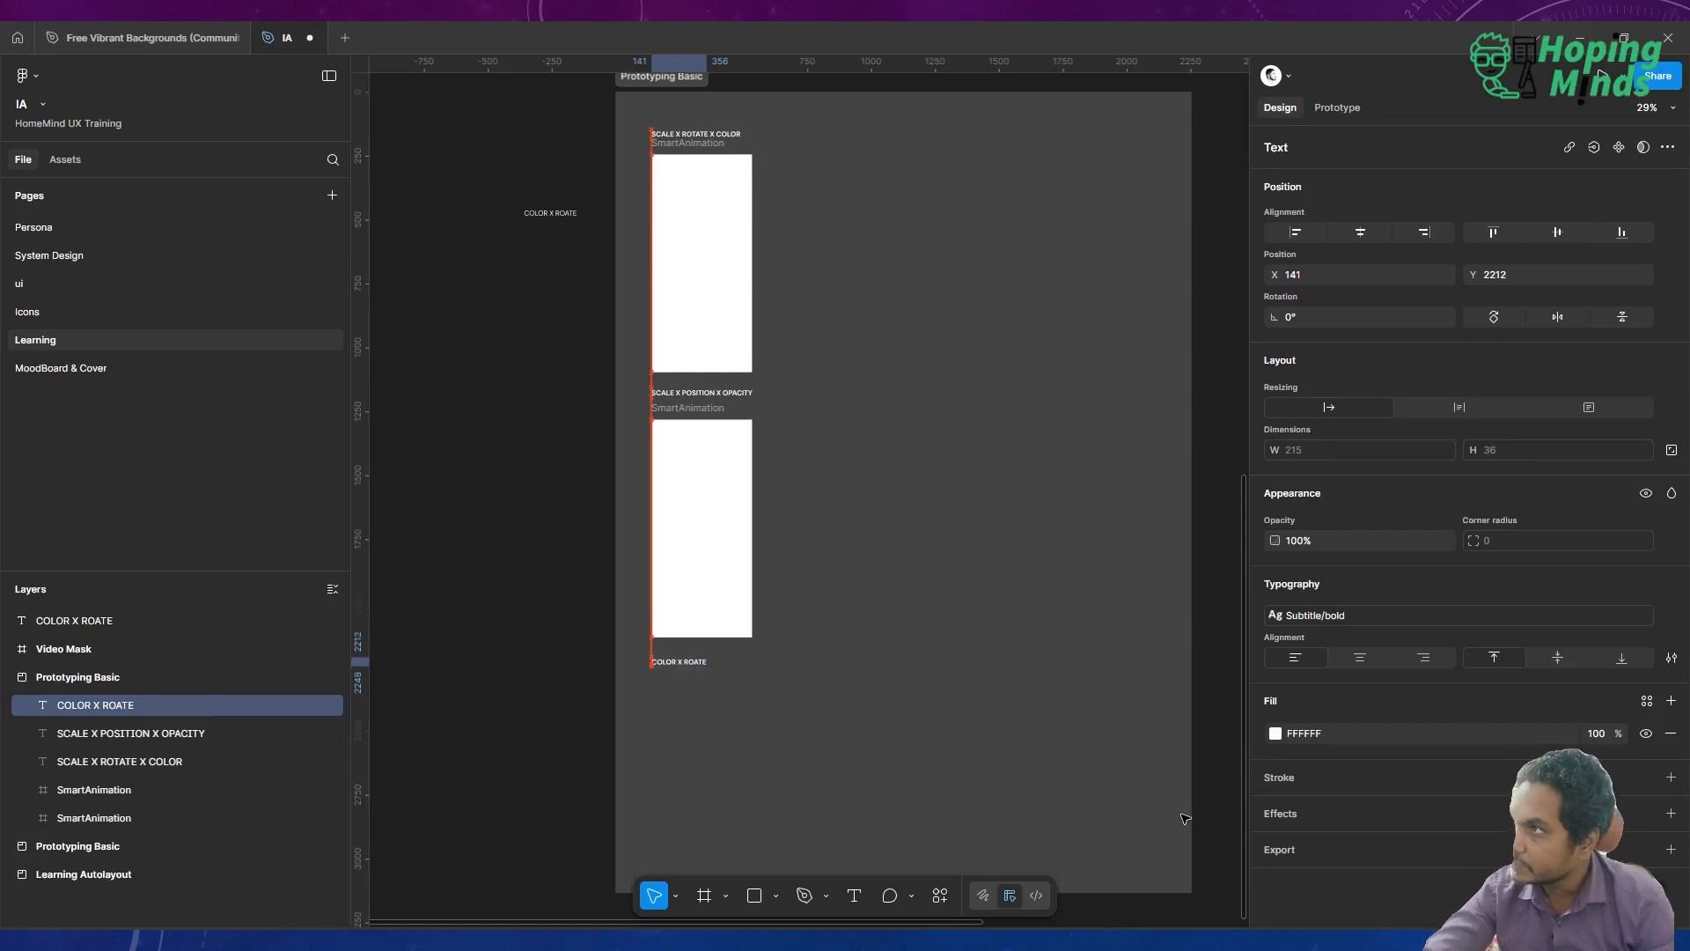
Extend the Prototyping Basic section with the phone frames downward to a height of about 3881
{"action": "scroll", "coordinate": [1185, 819], "scroll_direction": "up", "scroll_amount": 5}
{"action": "scroll", "coordinate": [1185, 819], "scroll_direction": "right", "scroll_amount": 1}
{"action": "scroll", "coordinate": [916, 686], "scroll_direction": "down", "scroll_amount": 5}
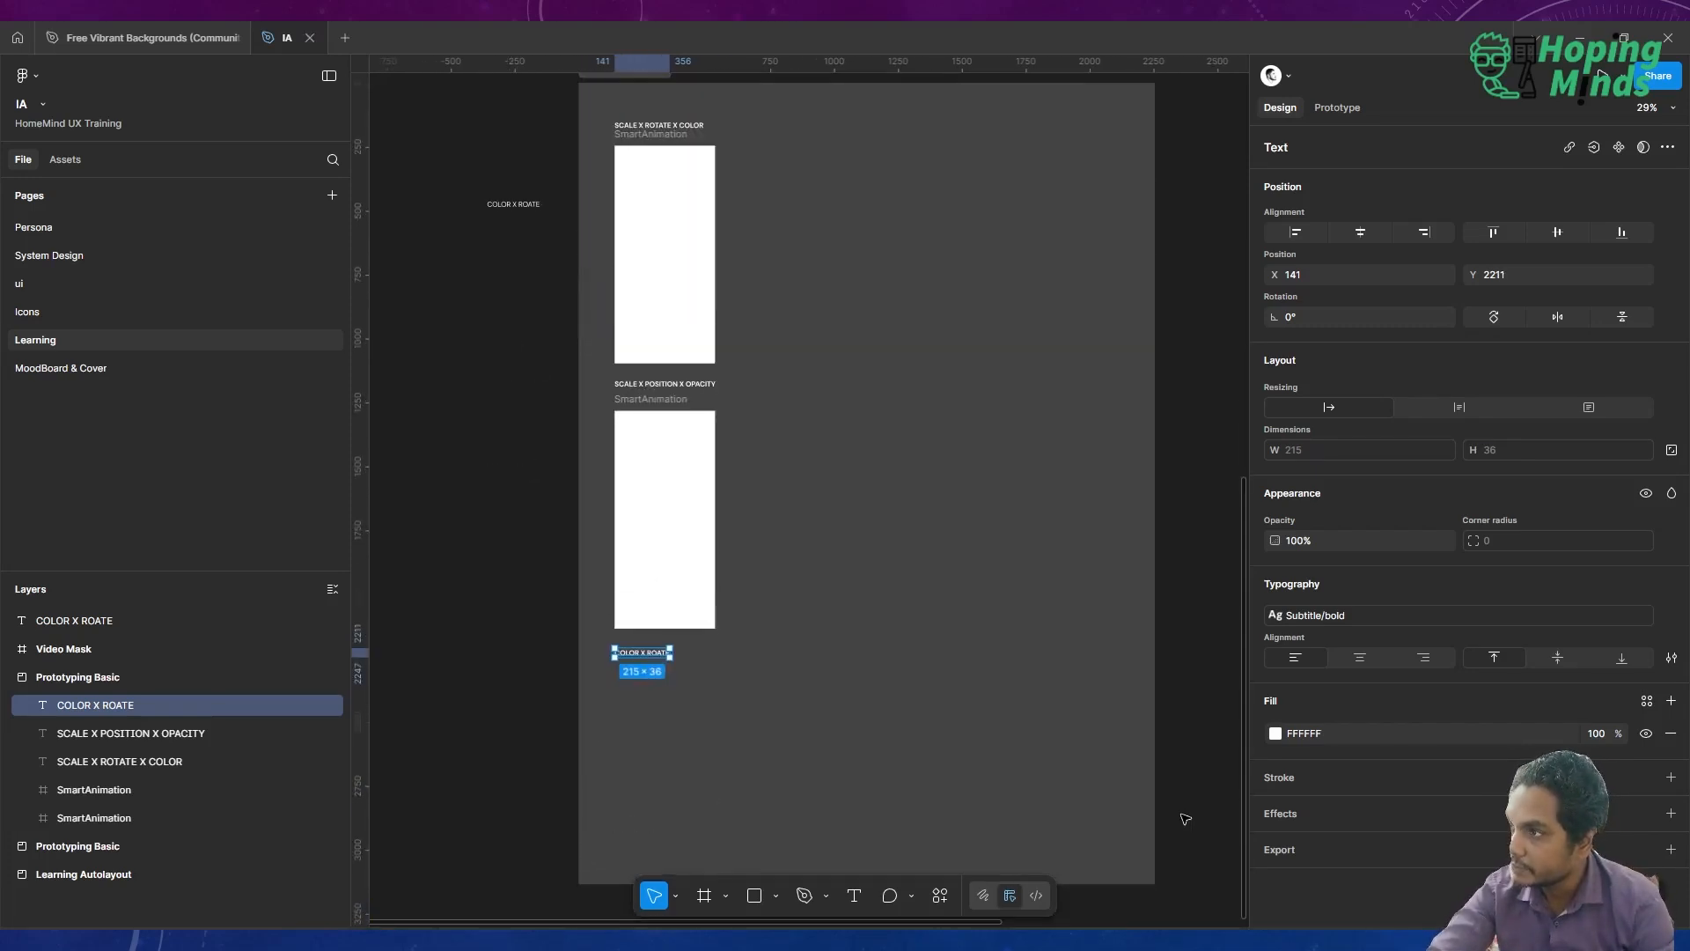
{"action": "scroll", "coordinate": [917, 686], "scroll_direction": "down", "scroll_amount": 2}
{"action": "left_click", "coordinate": [912, 694]}
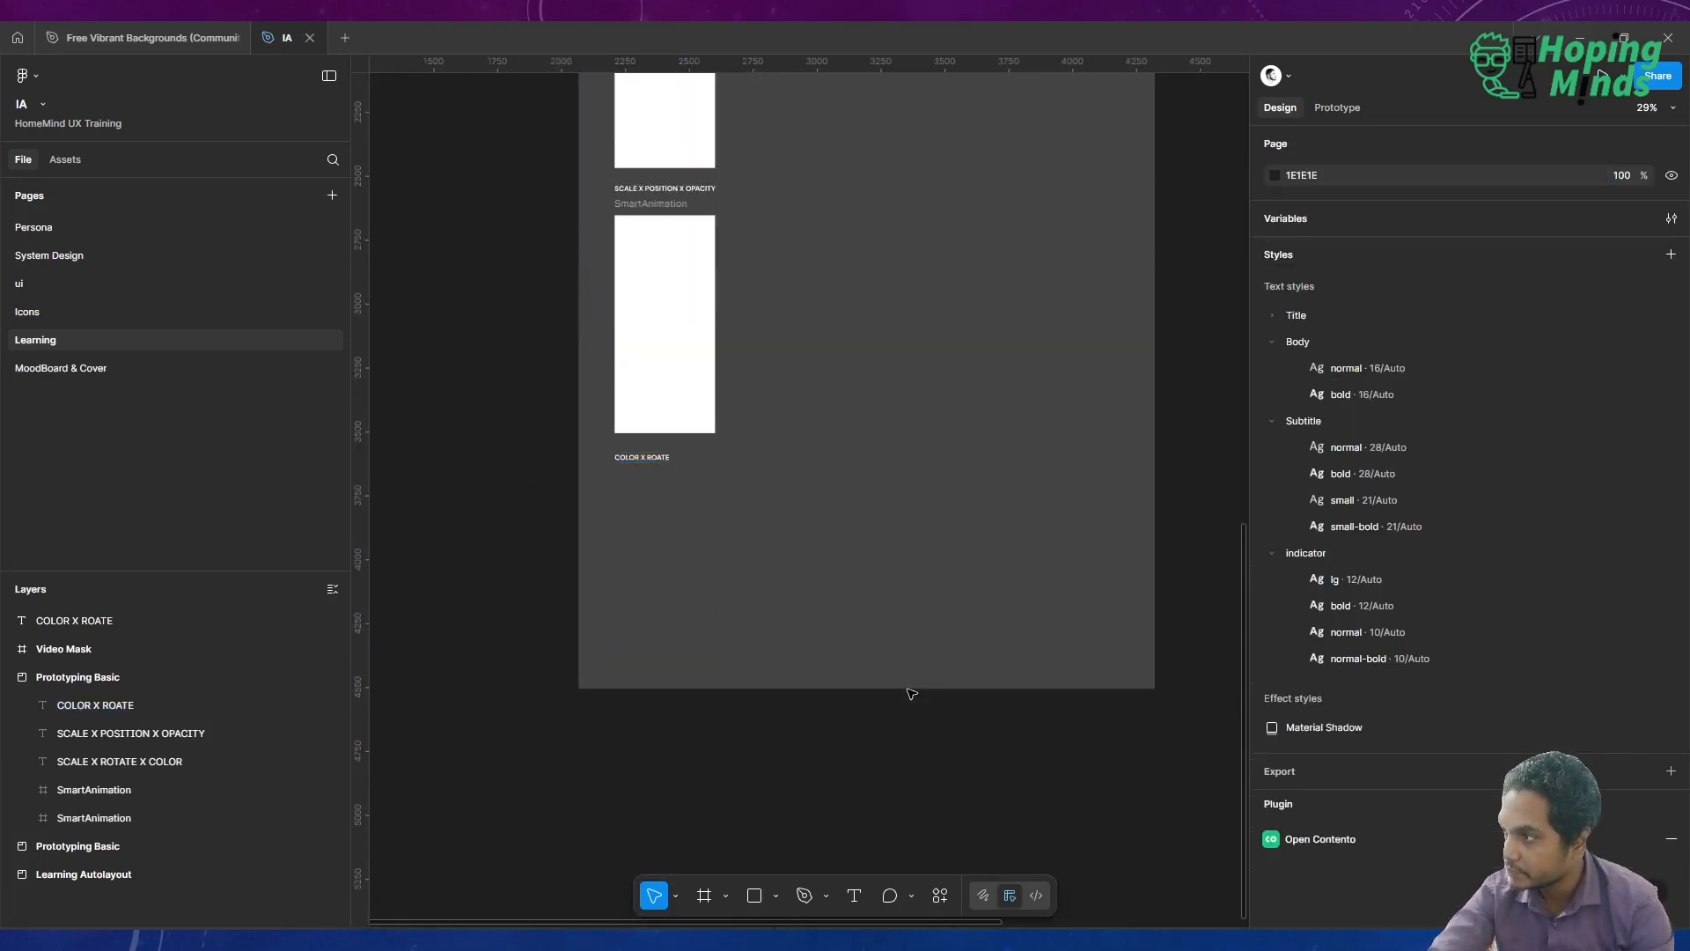
{"action": "scroll", "coordinate": [912, 691], "scroll_direction": "up", "scroll_amount": 4}
{"action": "left_click", "coordinate": [617, 231]}
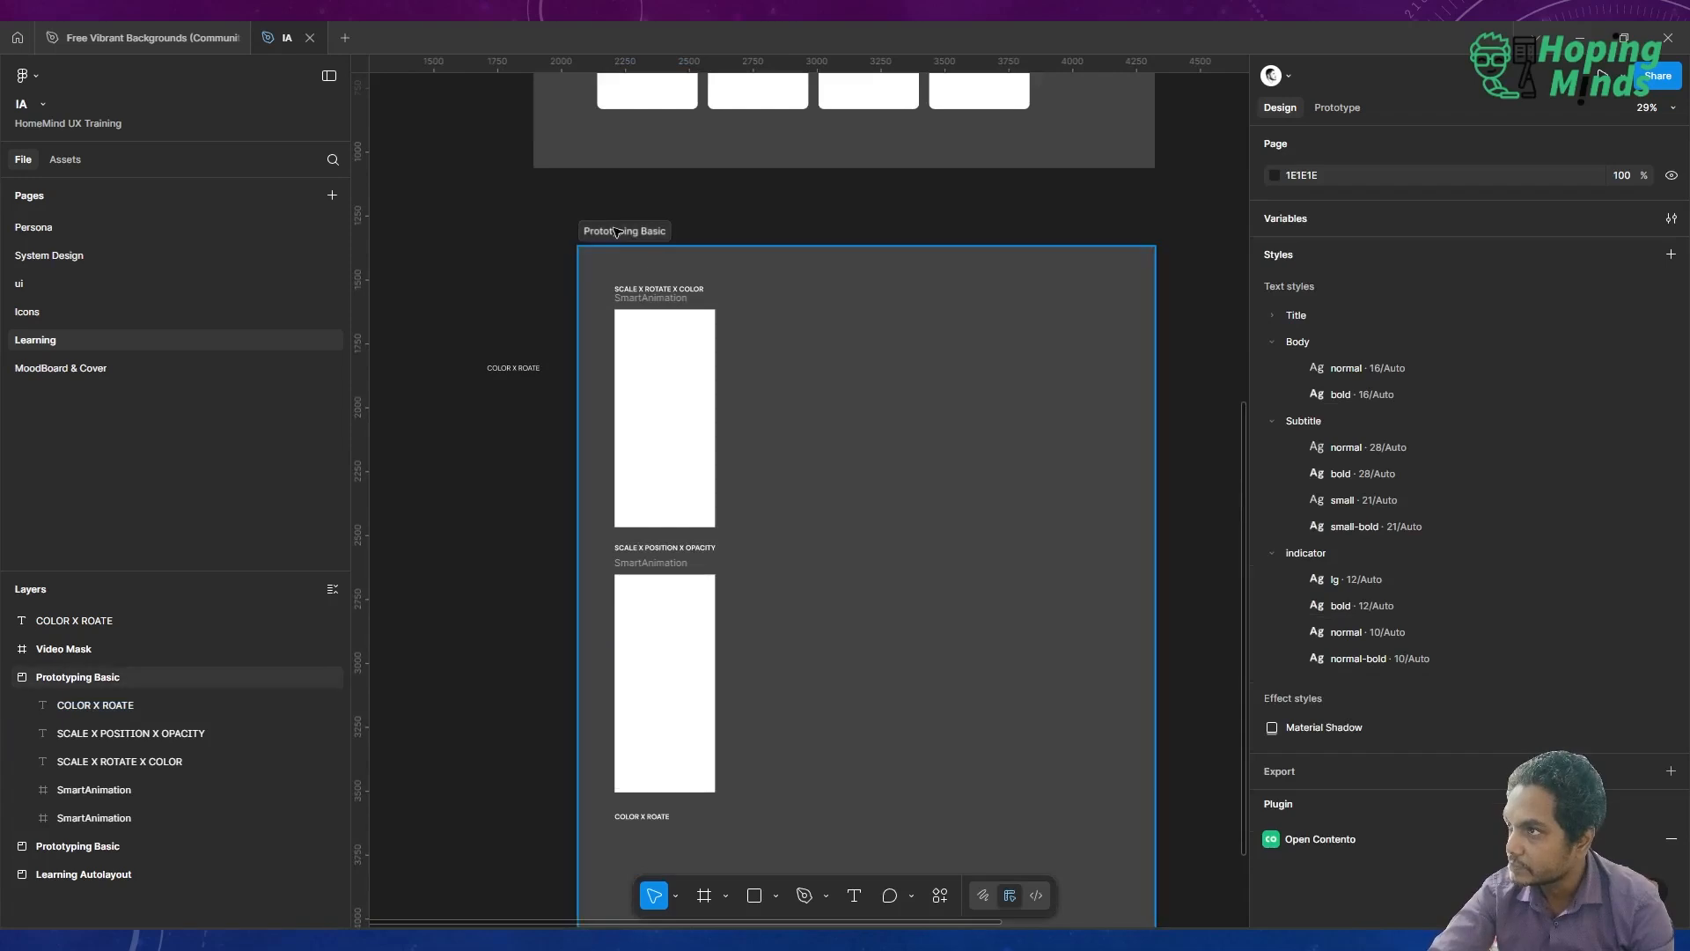
{"action": "left_click", "coordinate": [616, 231]}
{"action": "scroll", "coordinate": [616, 233], "scroll_direction": "down", "scroll_amount": 4}
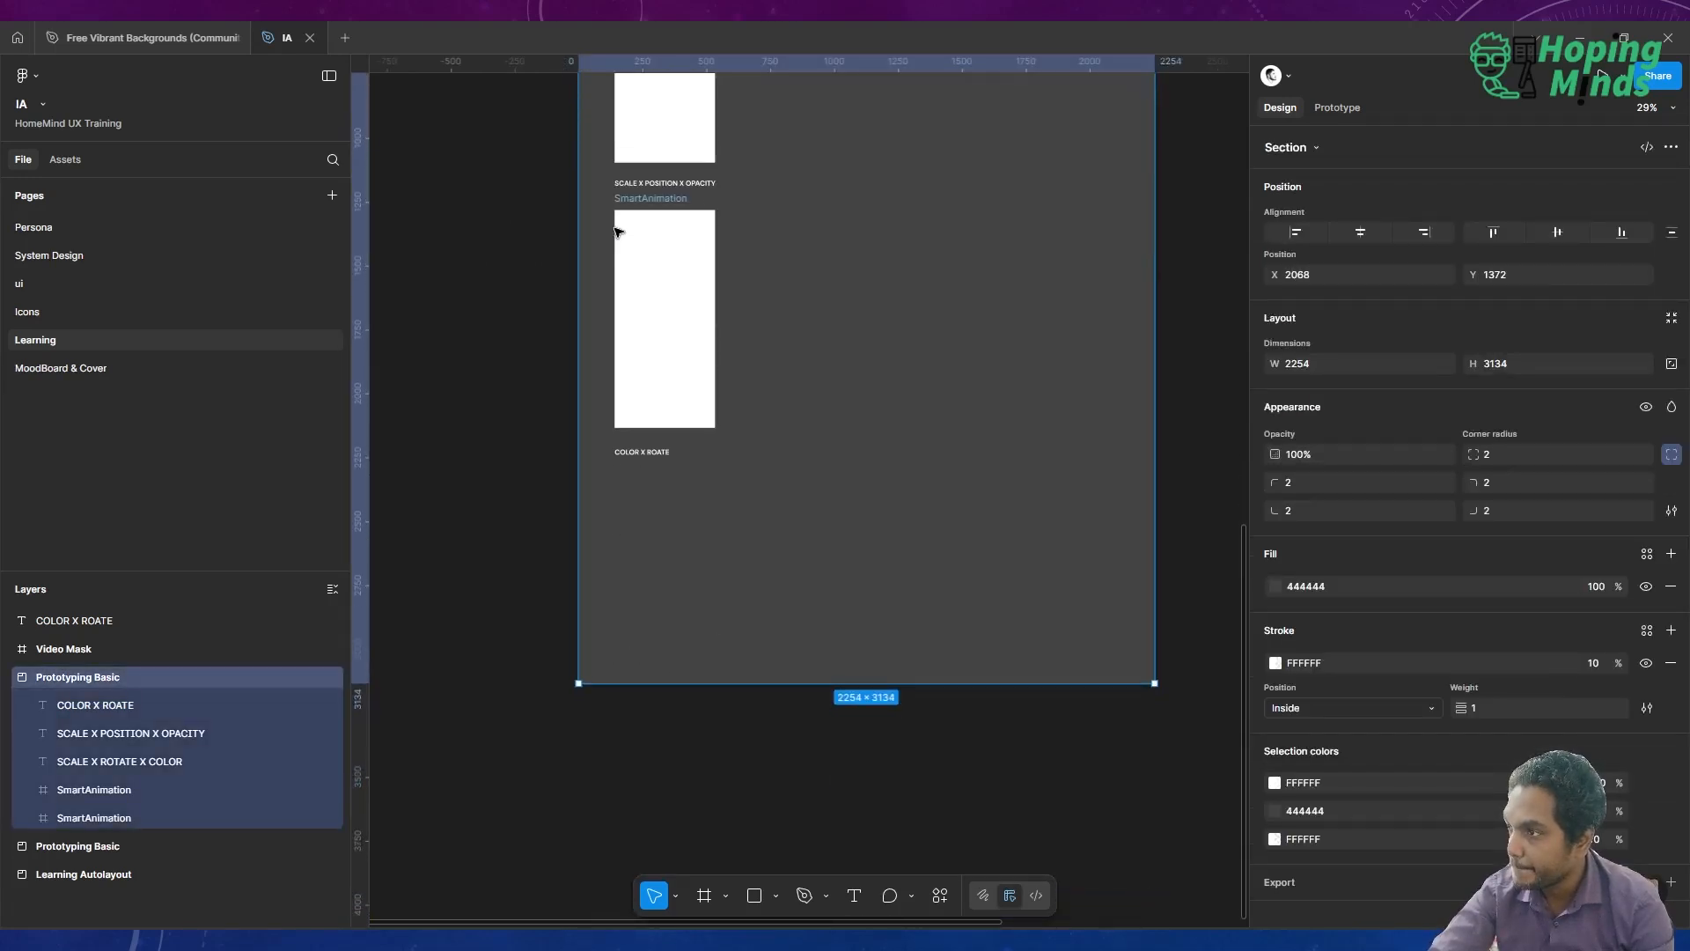
{"action": "left_click_drag", "start_coordinate": [713, 684], "coordinate": [721, 875]}
{"action": "left_click", "coordinate": [814, 335]}
Delete the leftover "COLOR X ROATE" note text outside the section
{"action": "scroll", "coordinate": [813, 333], "scroll_direction": "down", "scroll_amount": 3}
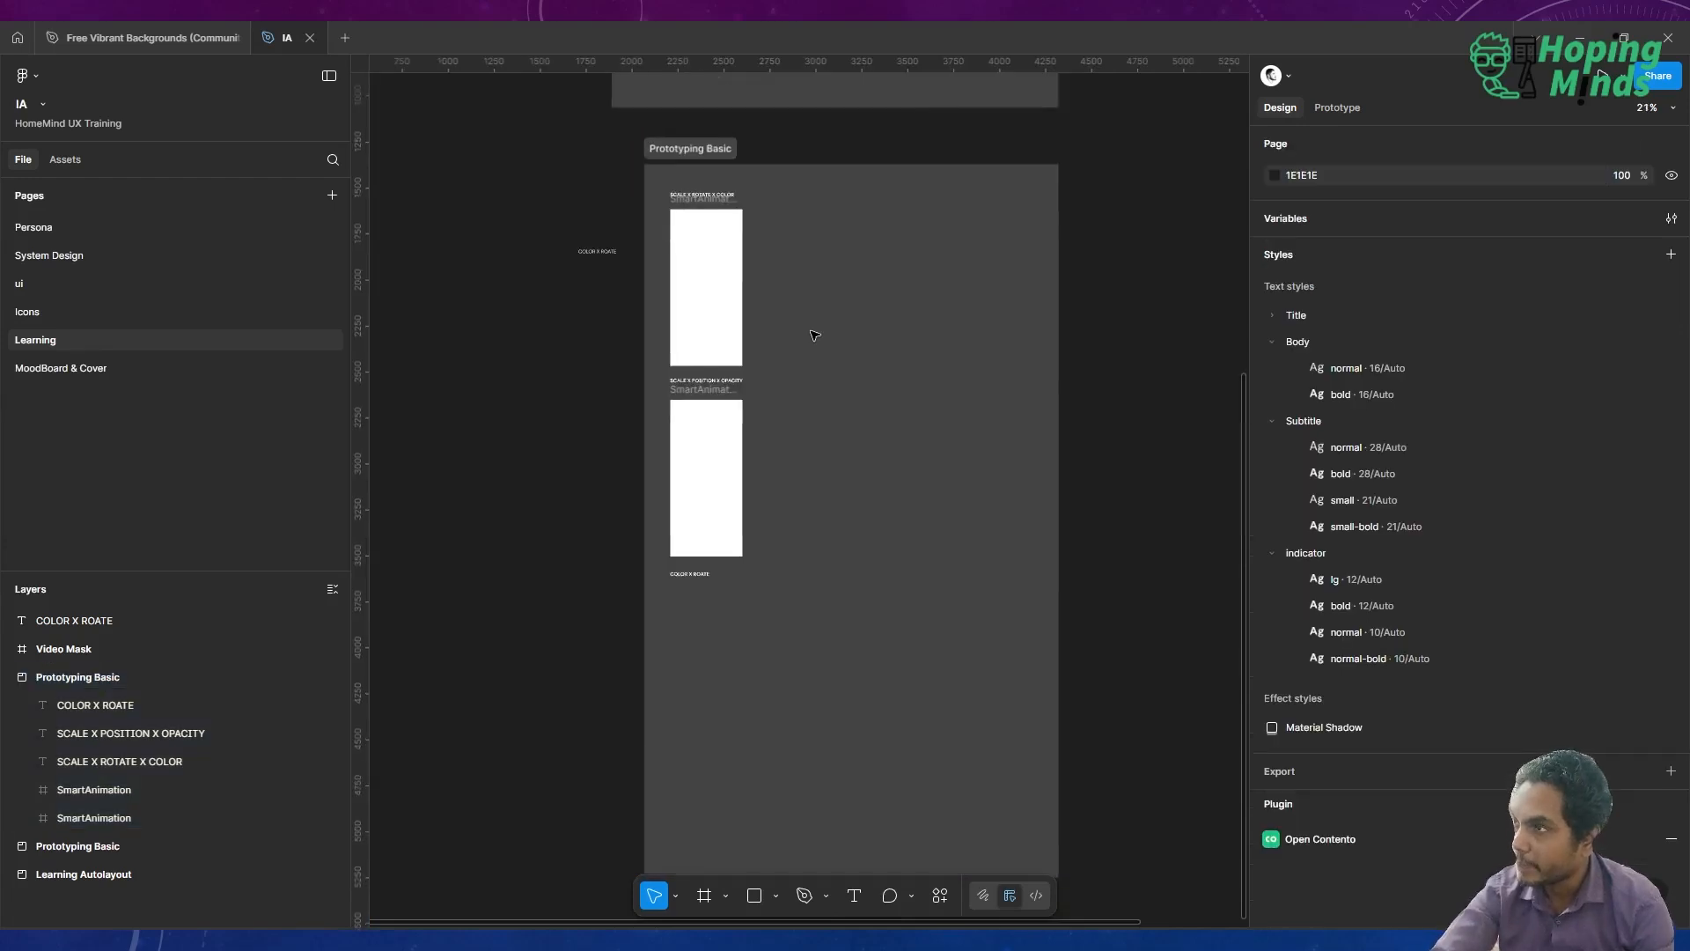
{"action": "left_click_drag", "start_coordinate": [527, 199], "coordinate": [623, 314]}
{"action": "key", "text": "Delete"}
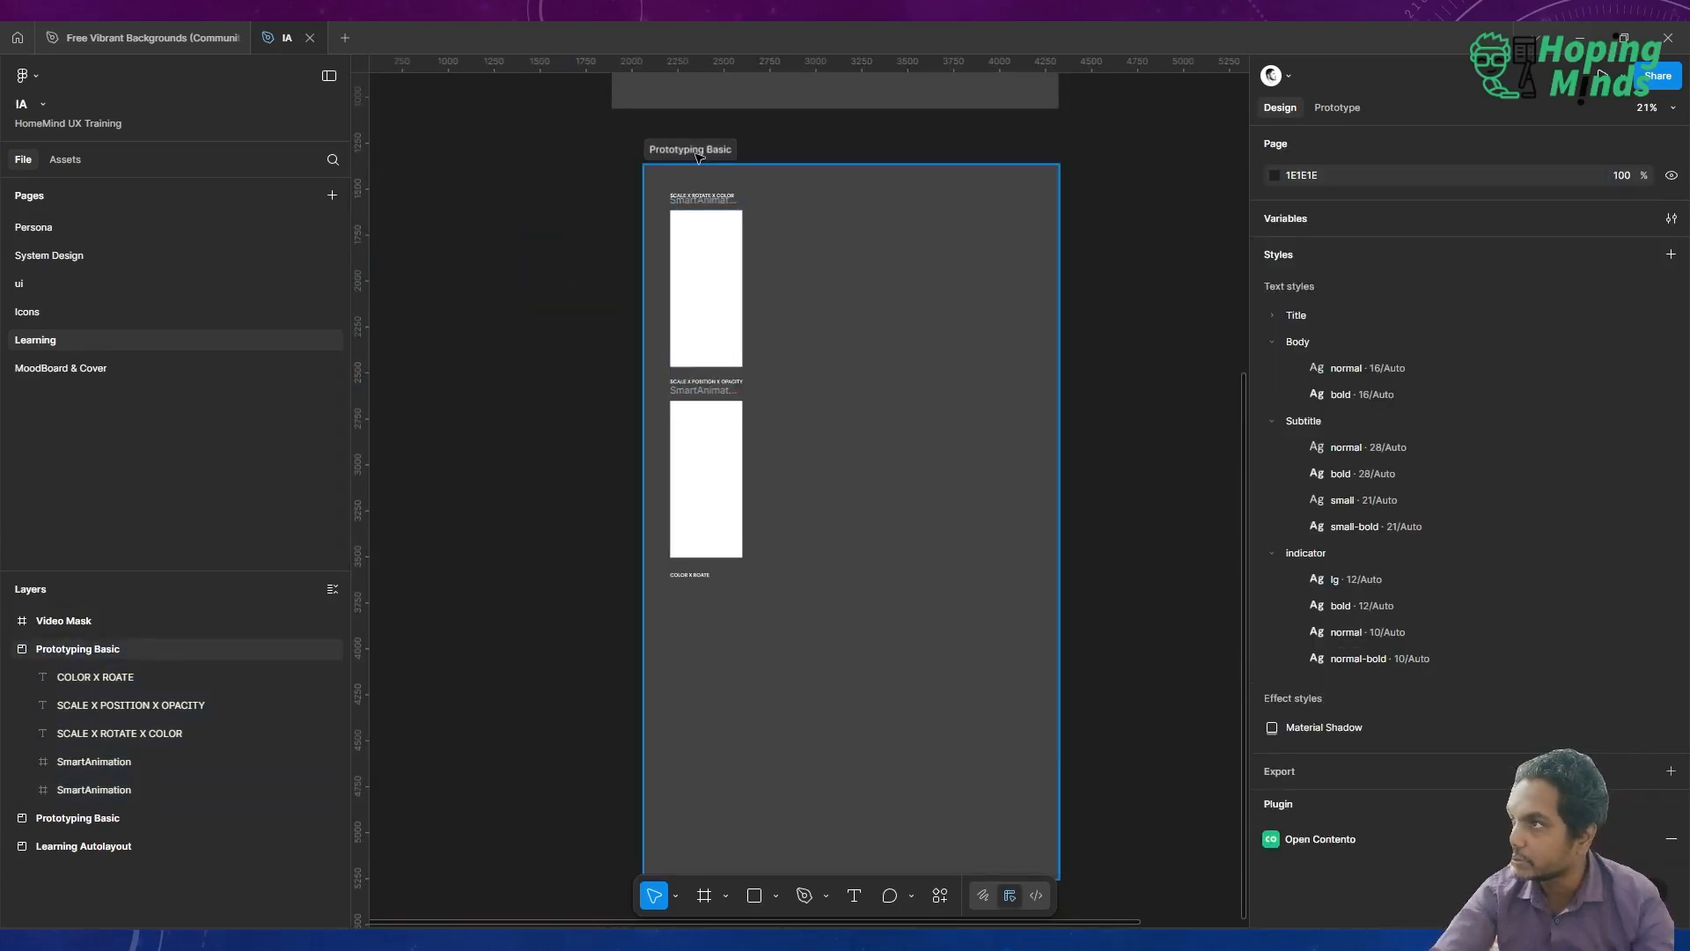
Move the Prototyping Basic section to X 1892, Y 1295, aligned with the section above, and widen it to 2430 to match
{"action": "left_click_drag", "start_coordinate": [654, 141], "coordinate": [664, 143]}
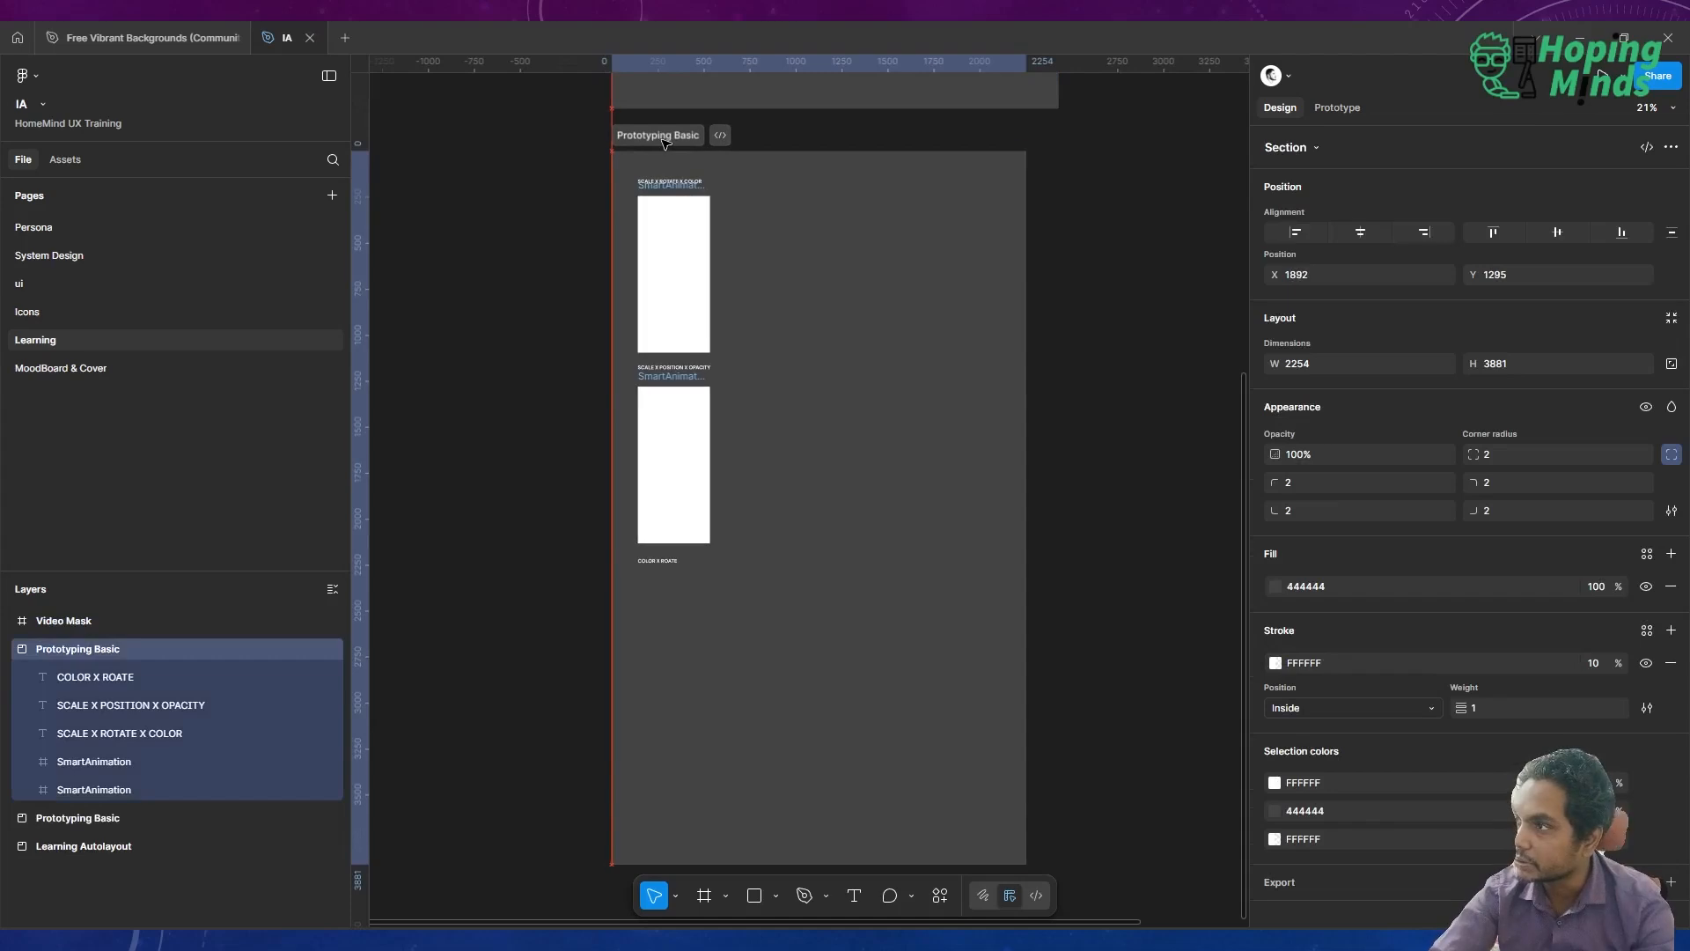
{"action": "mouse_move", "coordinate": [1037, 250]}
{"action": "left_mouse_down"}
{"action": "mouse_move", "coordinate": [1076, 245]}
{"action": "mouse_move", "coordinate": [1059, 247]}
{"action": "left_mouse_up"}
{"action": "left_click", "coordinate": [1136, 276]}
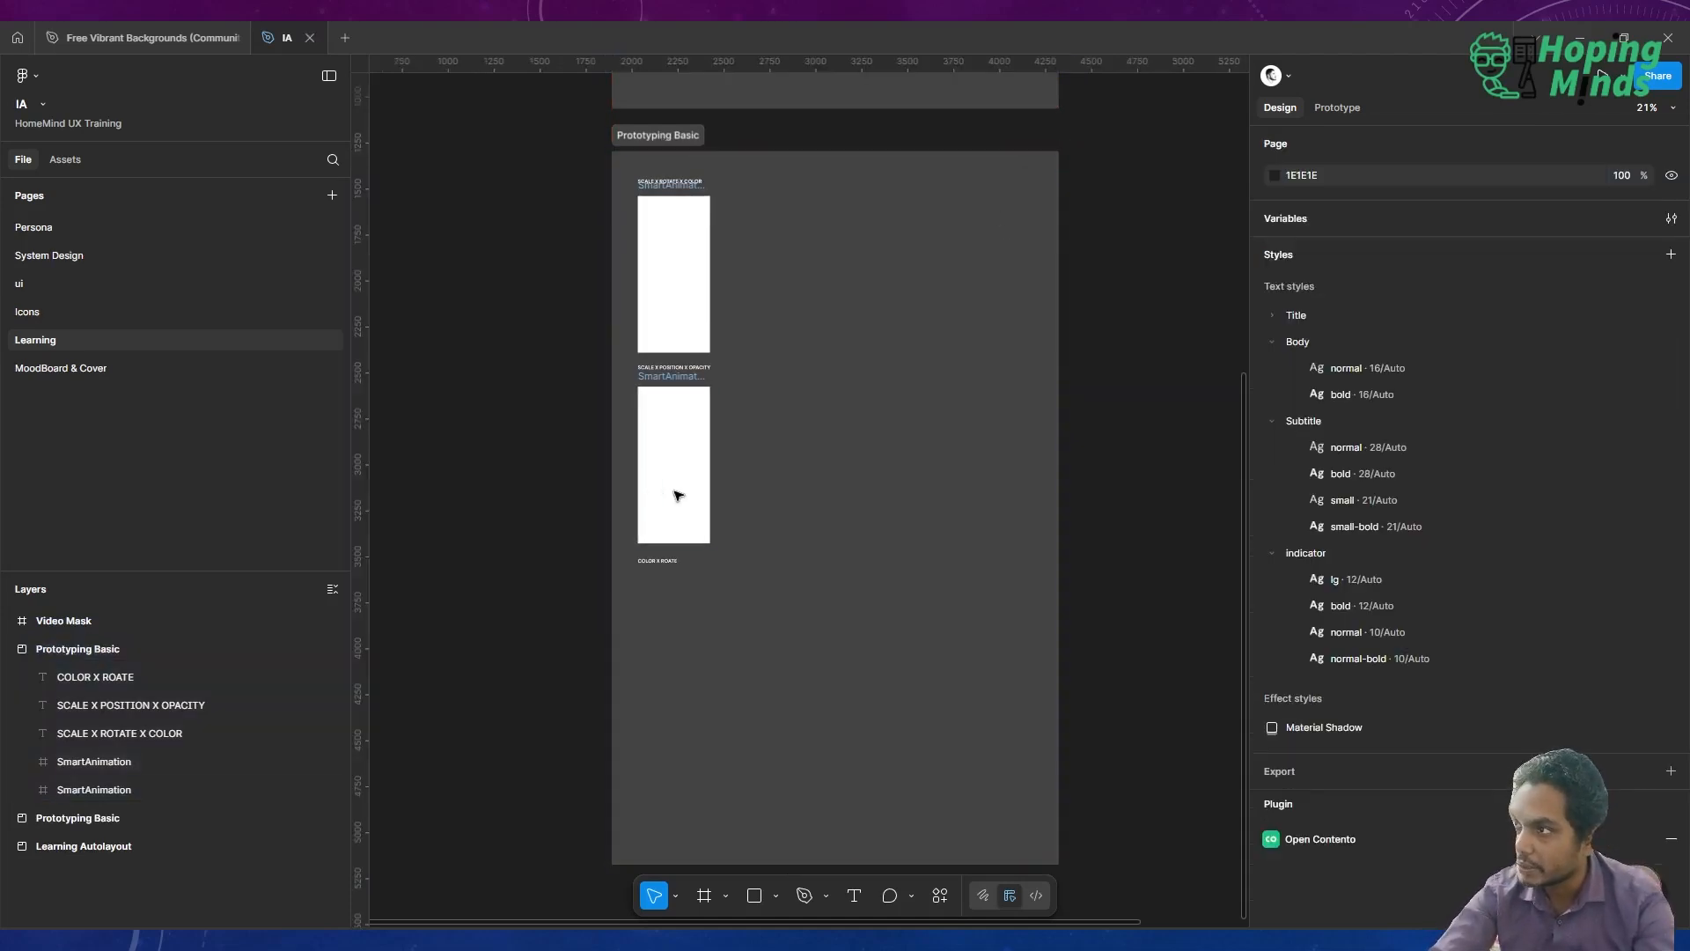
Duplicate the second SmartAnimation frame to just below the "COLOR X ROATE" heading, at about X 141, Y 2432
{"action": "left_click", "coordinate": [652, 382]}
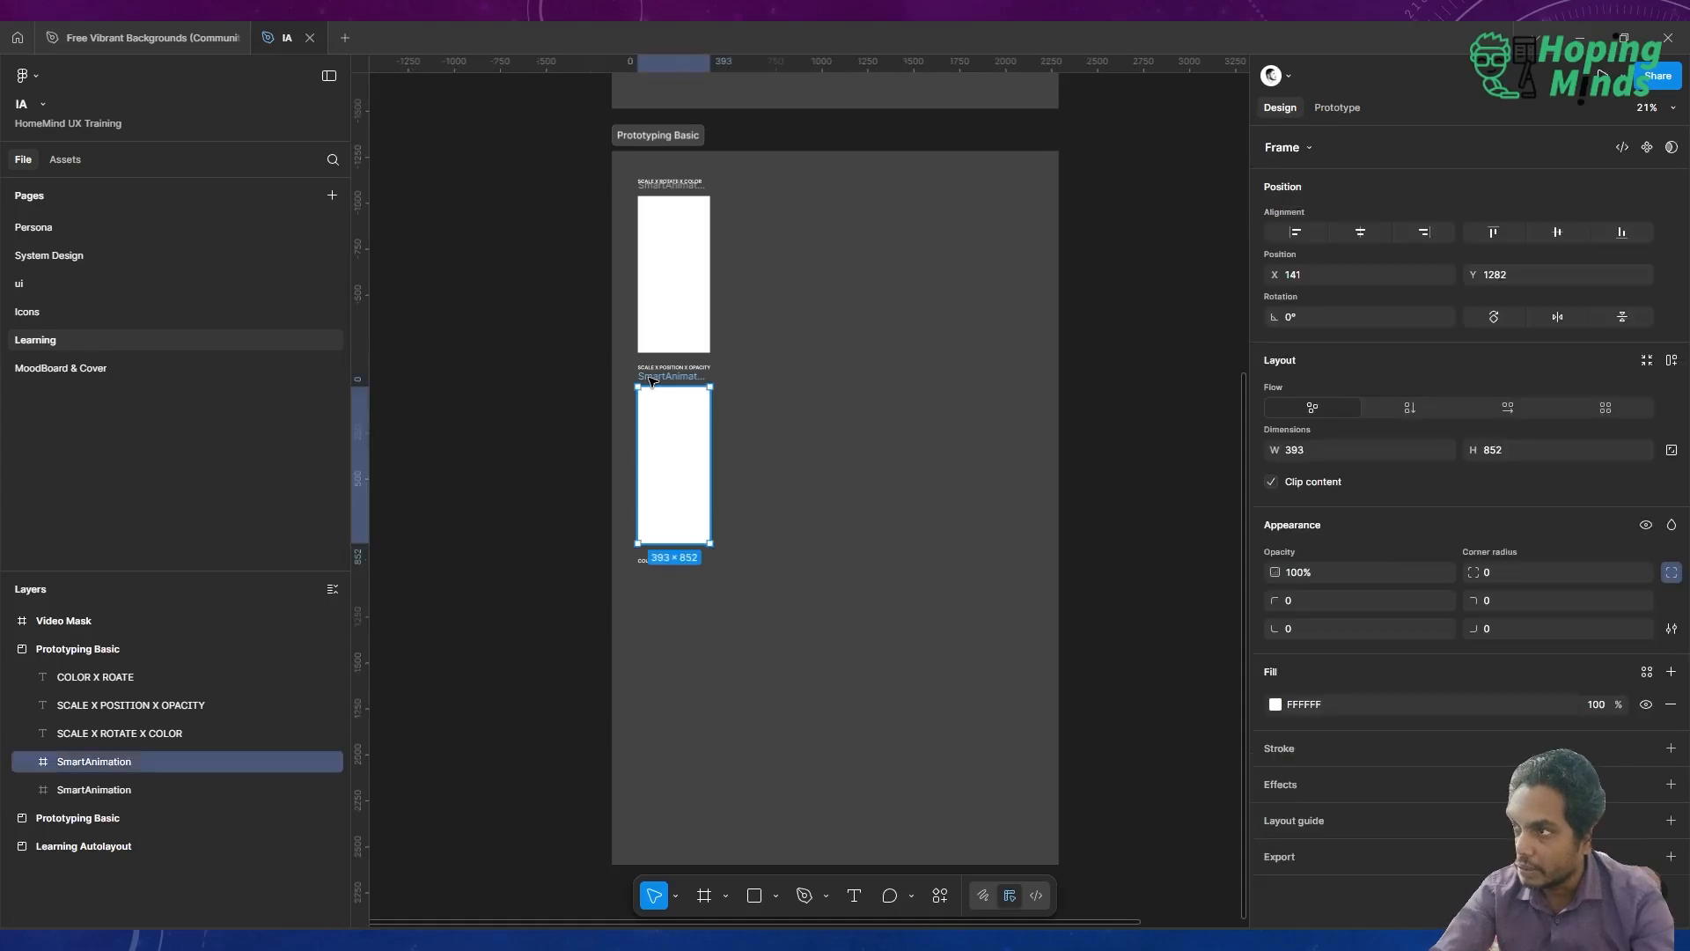
{"action": "left_click_drag", "start_coordinate": [653, 378], "coordinate": [660, 591]}
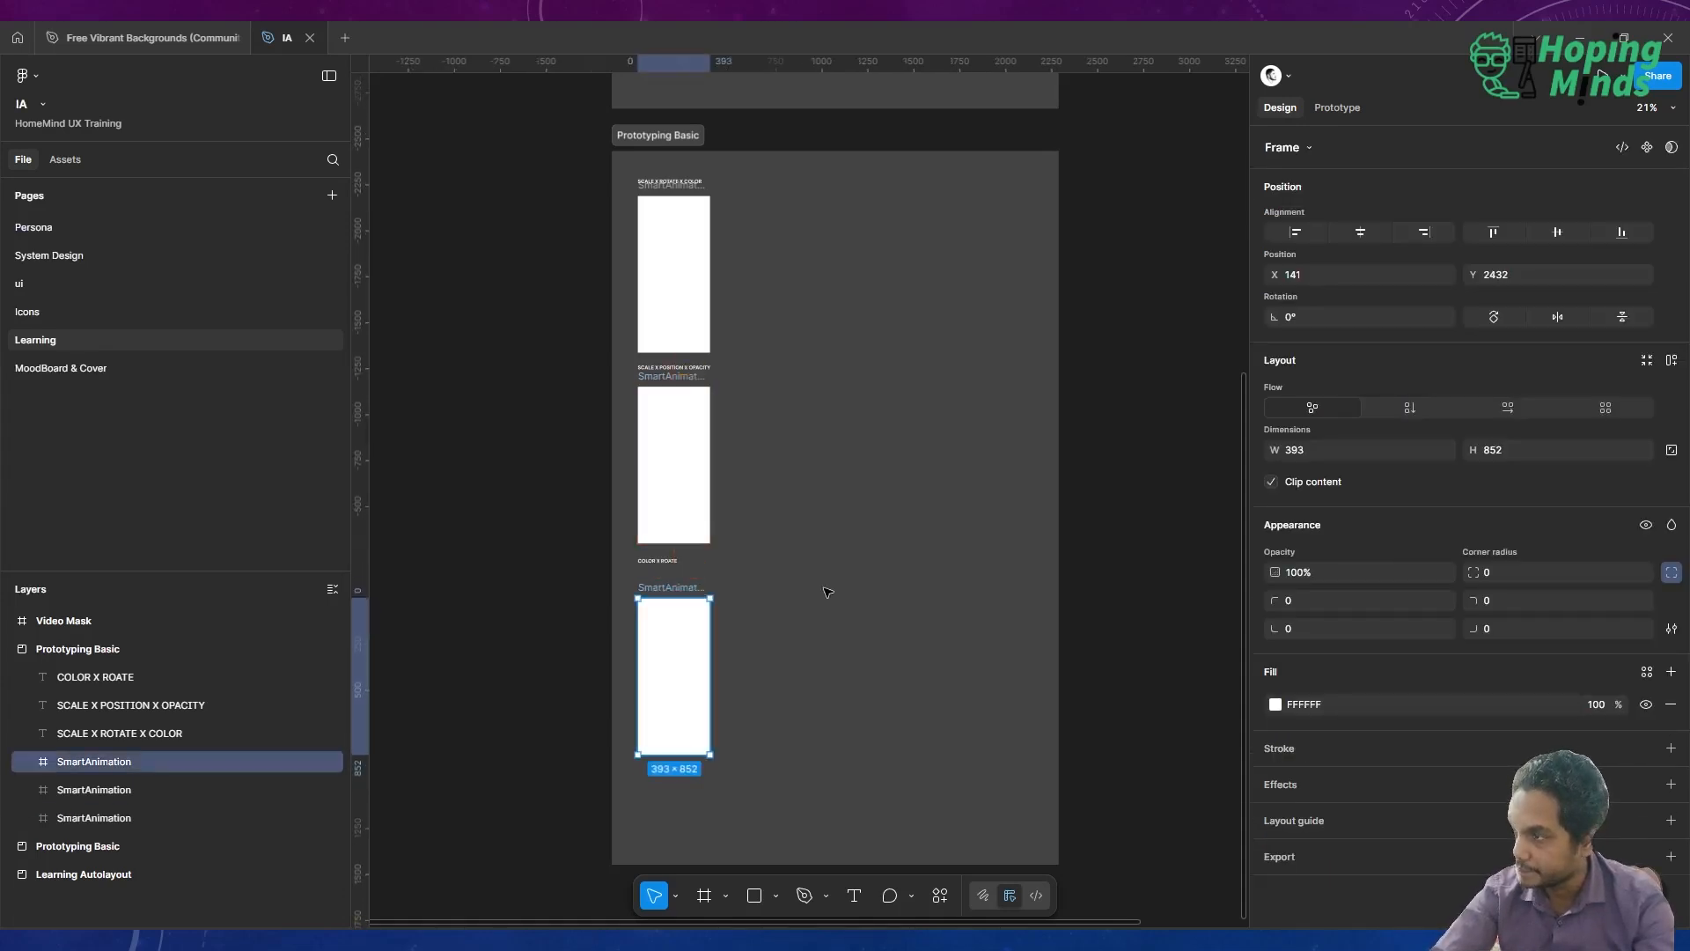
{"action": "left_click", "coordinate": [827, 592]}
Shorten the Prototyping Basic section to a height of about 3364, ending just below the third SmartAnimation frame
{"action": "scroll", "coordinate": [827, 591], "scroll_direction": "down", "scroll_amount": 2}
{"action": "left_click", "coordinate": [827, 591]}
{"action": "scroll", "coordinate": [830, 585], "scroll_direction": "up", "scroll_amount": 2}
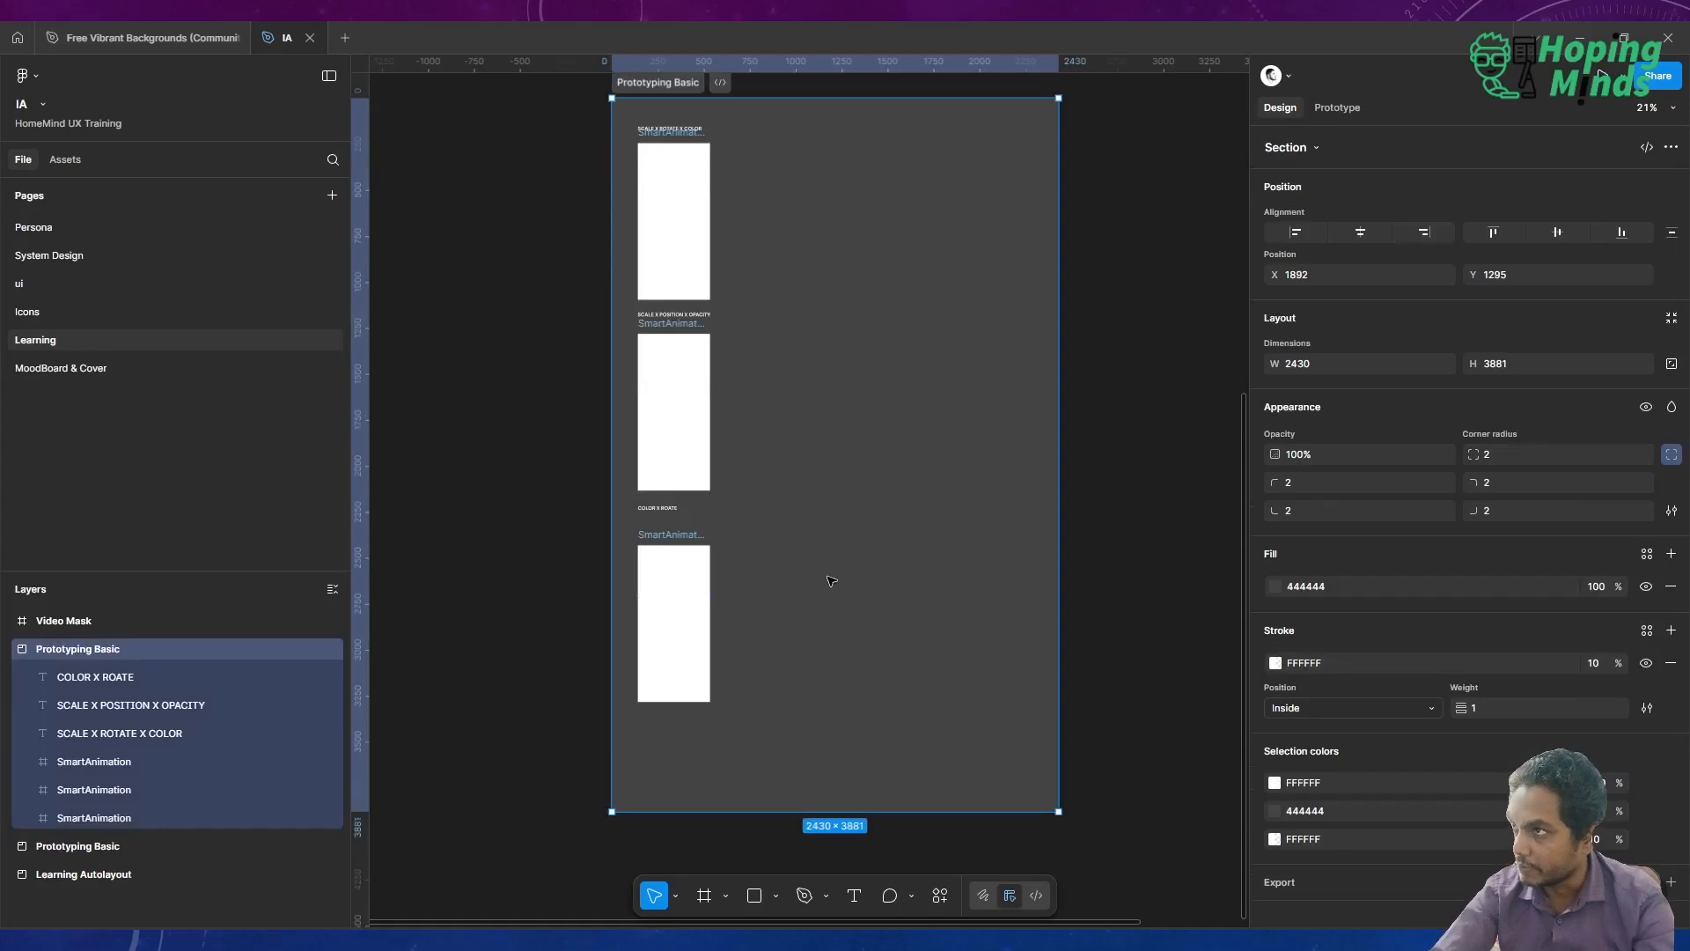
{"action": "left_click_drag", "start_coordinate": [839, 810], "coordinate": [828, 718]}
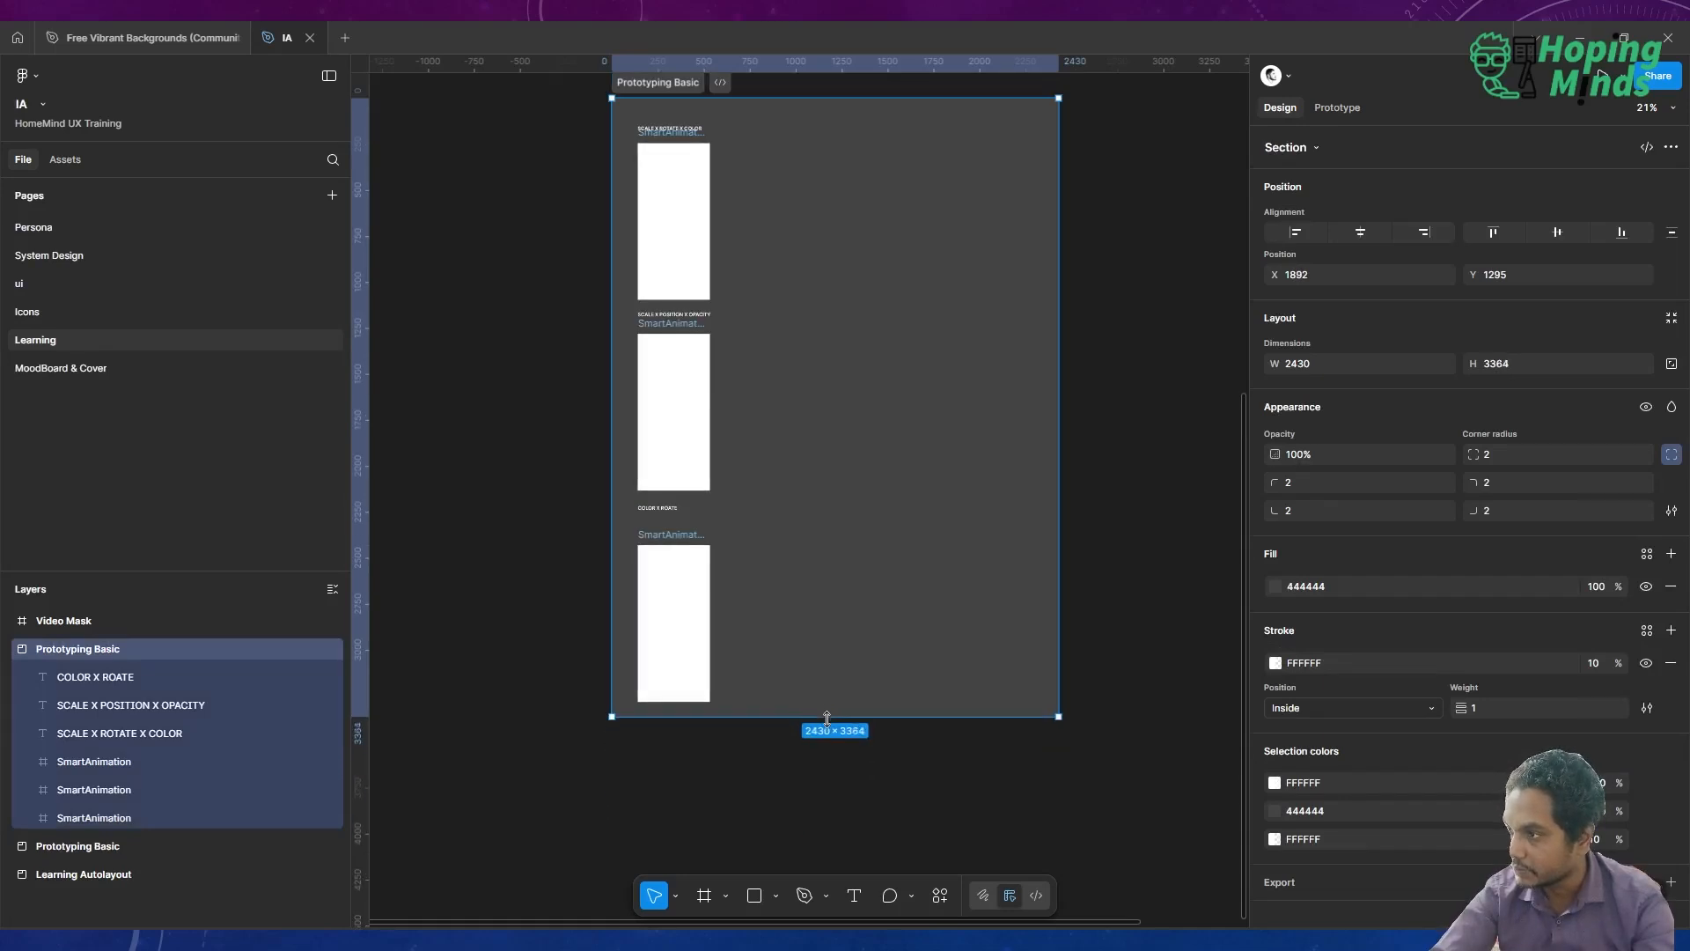
{"action": "left_click", "coordinate": [662, 170]}
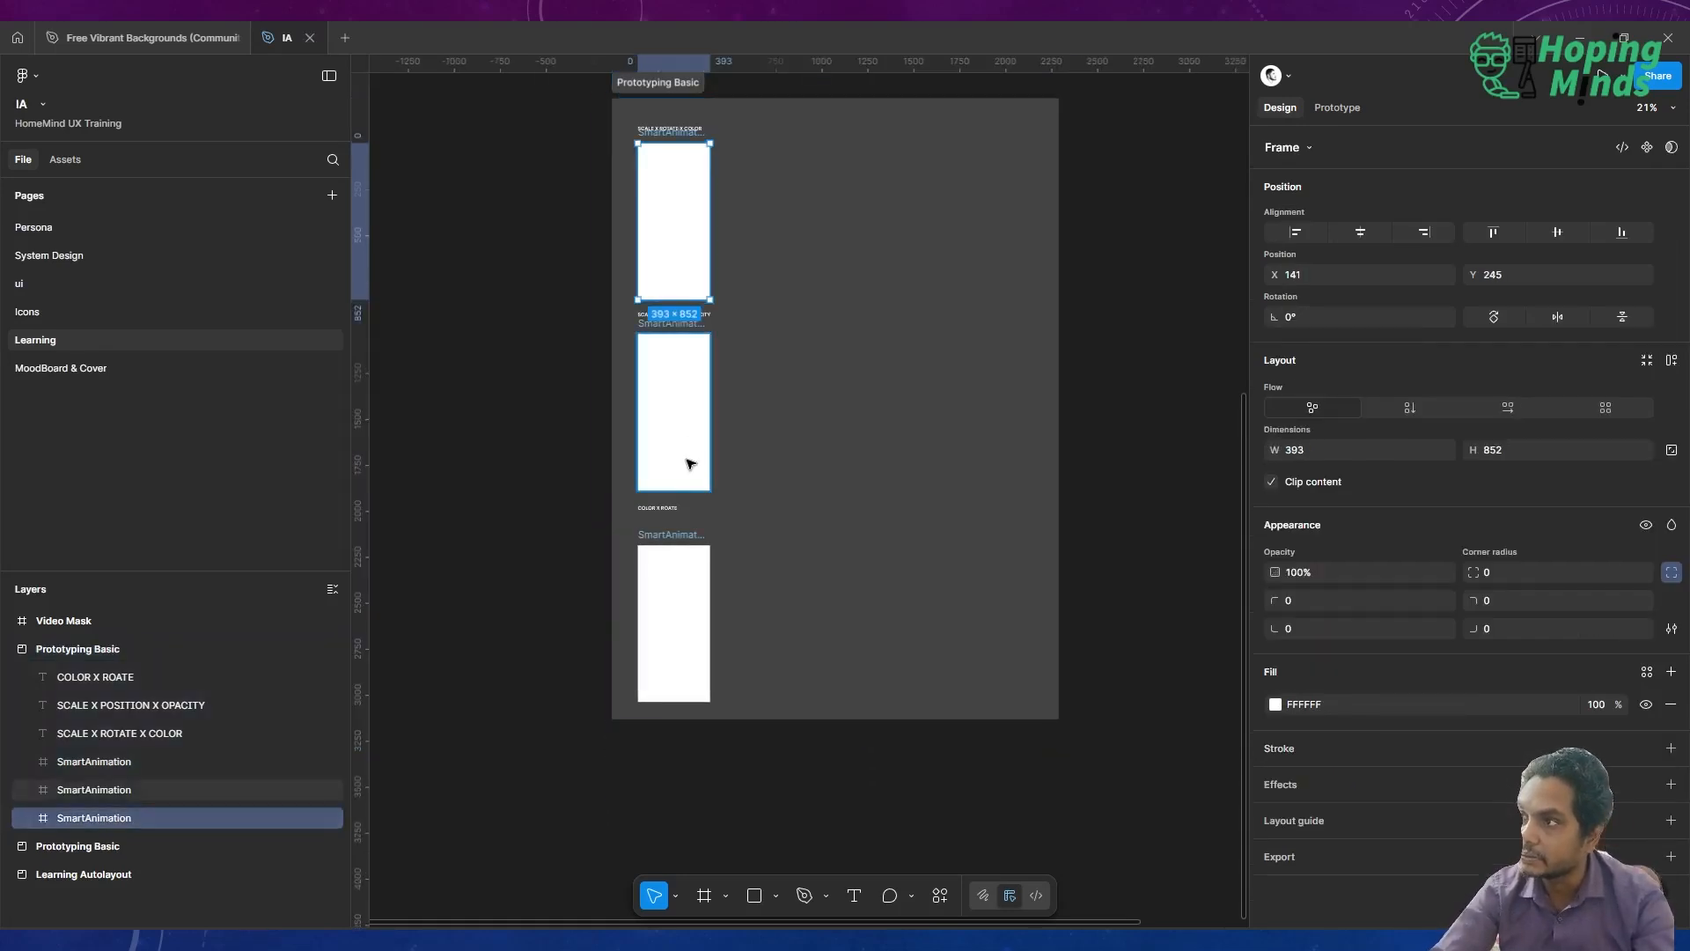
Duplicate the three SmartAnimation frames twice to the right, spaced 71 apart, to form a three-by-three grid
{"action": "left_click", "coordinate": [687, 465], "text": "shift"}
{"action": "left_click", "coordinate": [690, 604], "text": "shift"}
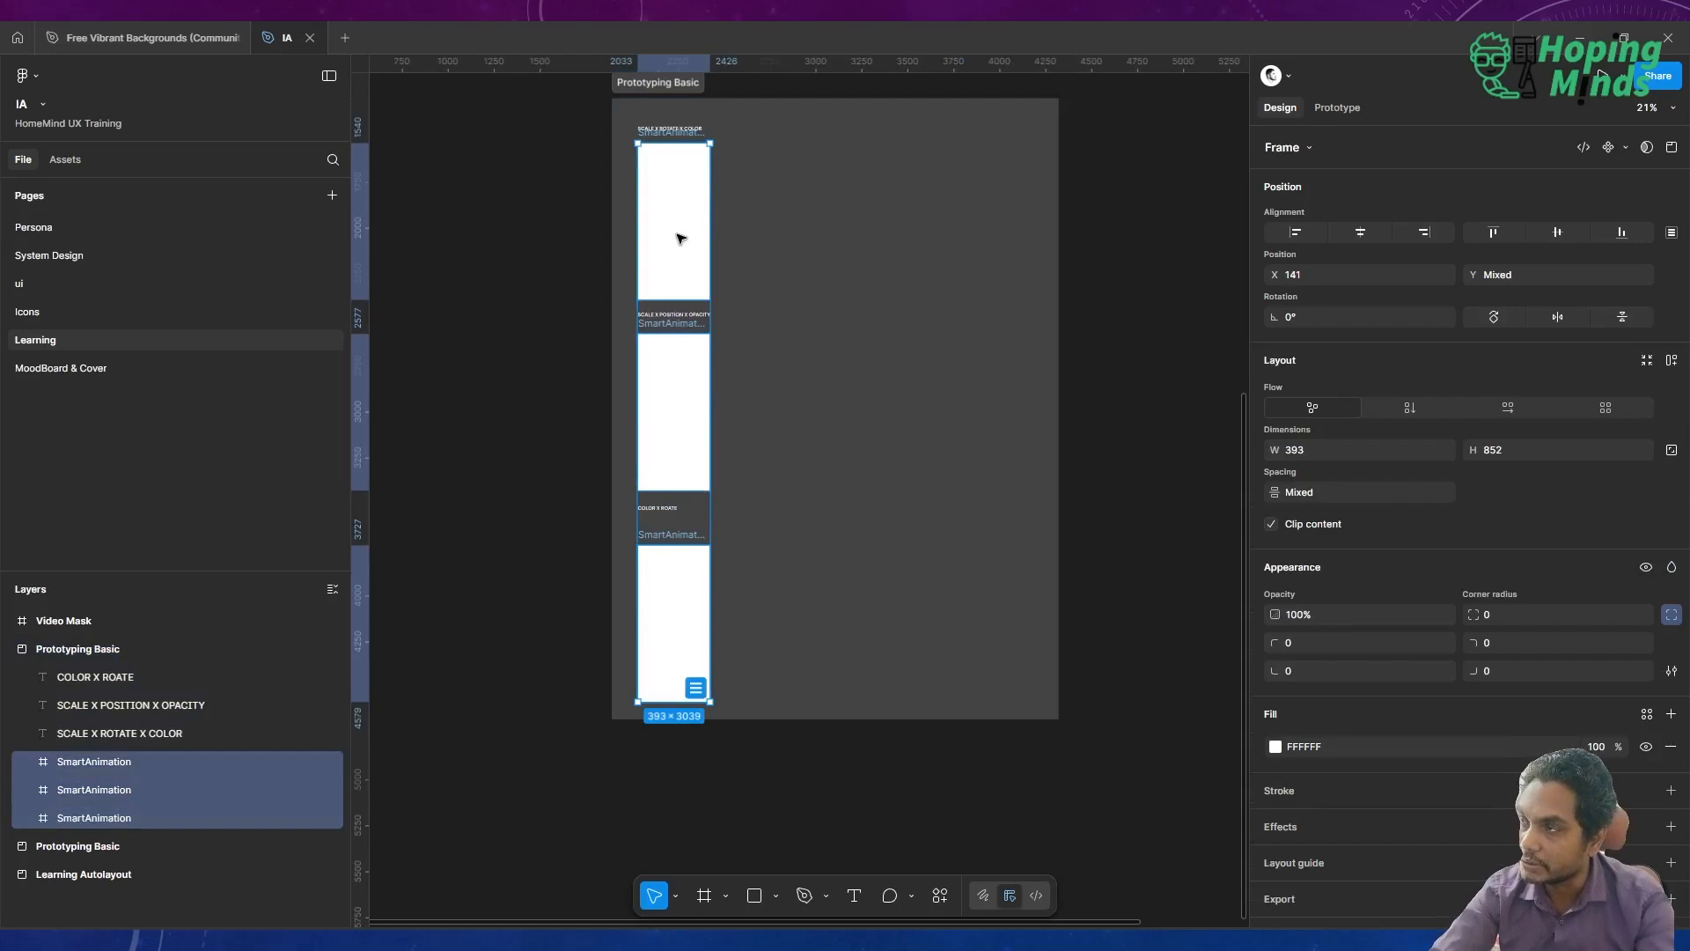
{"action": "key", "text": "ctrl+d"}
{"action": "left_click_drag", "start_coordinate": [765, 255], "coordinate": [766, 256]}
{"action": "key", "text": "ctrl+d"}
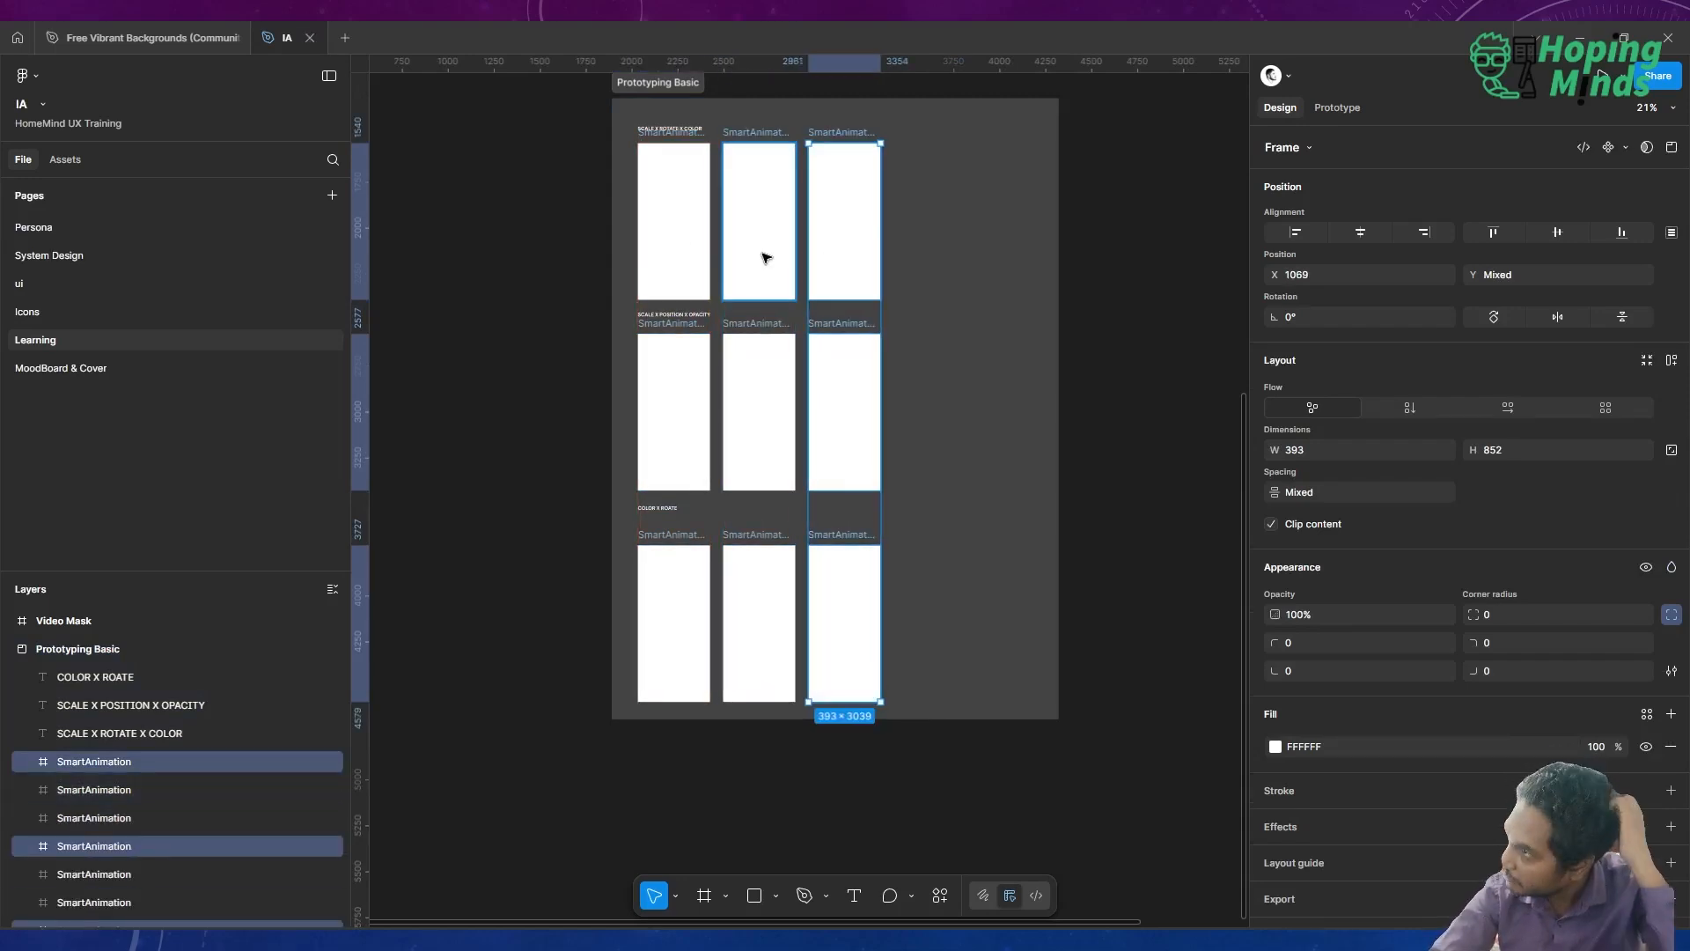
Apply the 34 corner radius variable to all nine SmartAnimation frames together
{"action": "scroll", "coordinate": [969, 264], "scroll_direction": "up", "scroll_amount": 3}
{"action": "scroll", "coordinate": [1064, 233], "scroll_direction": "down", "scroll_amount": 1}
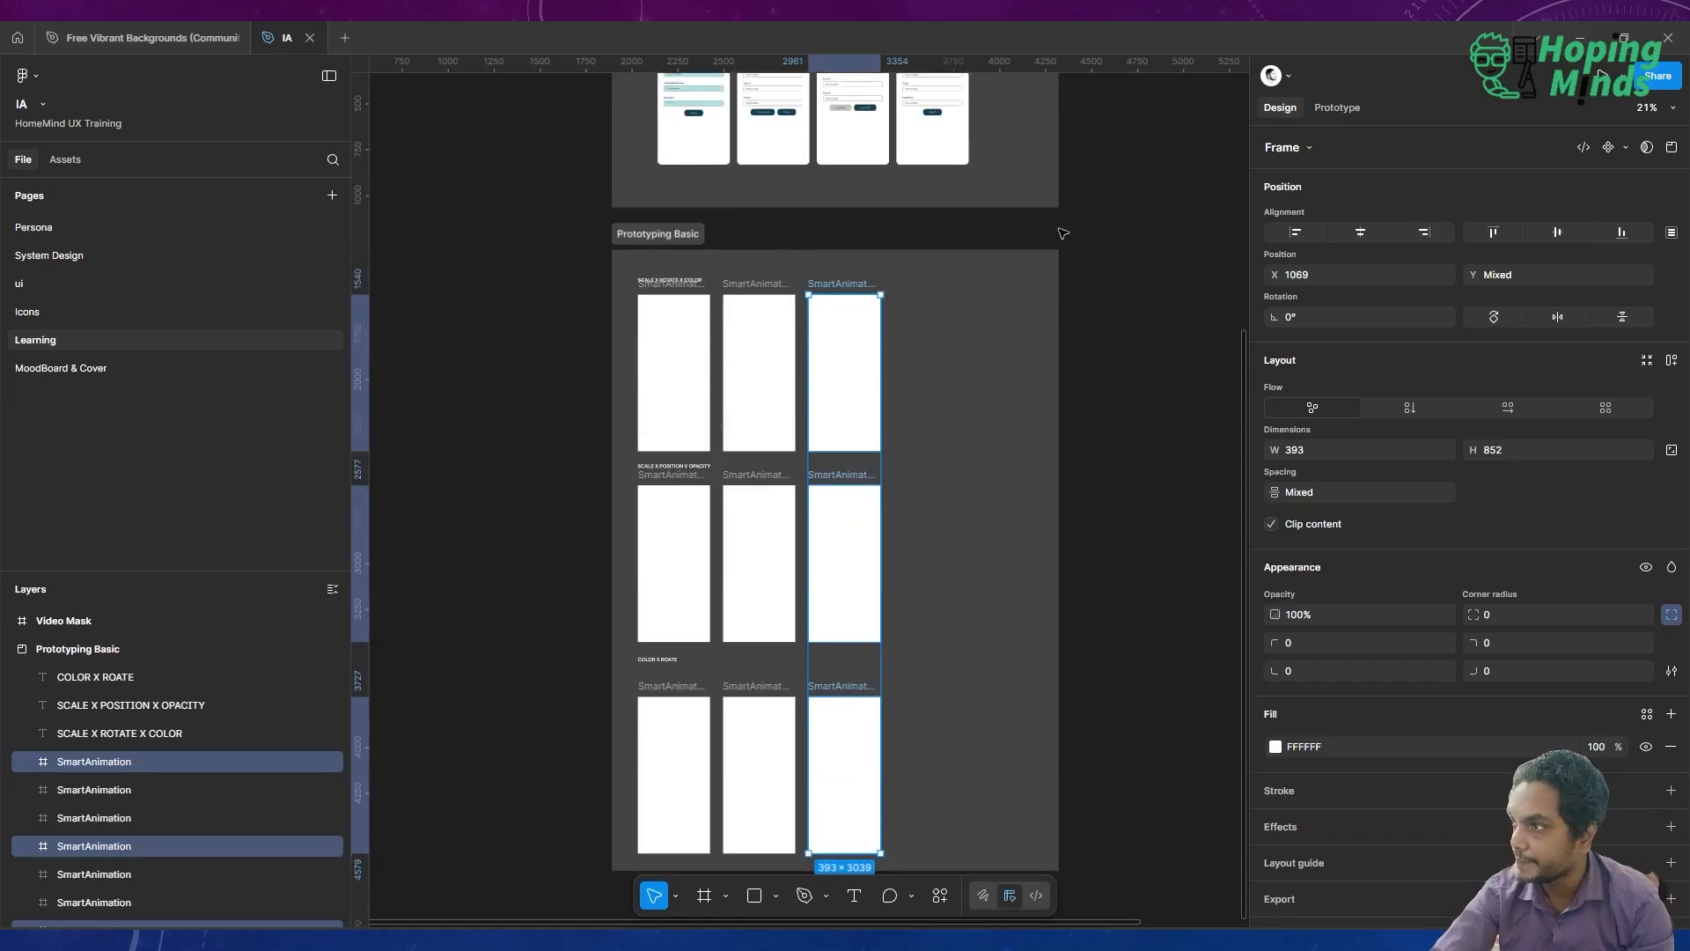
{"action": "left_click", "coordinate": [698, 340]}
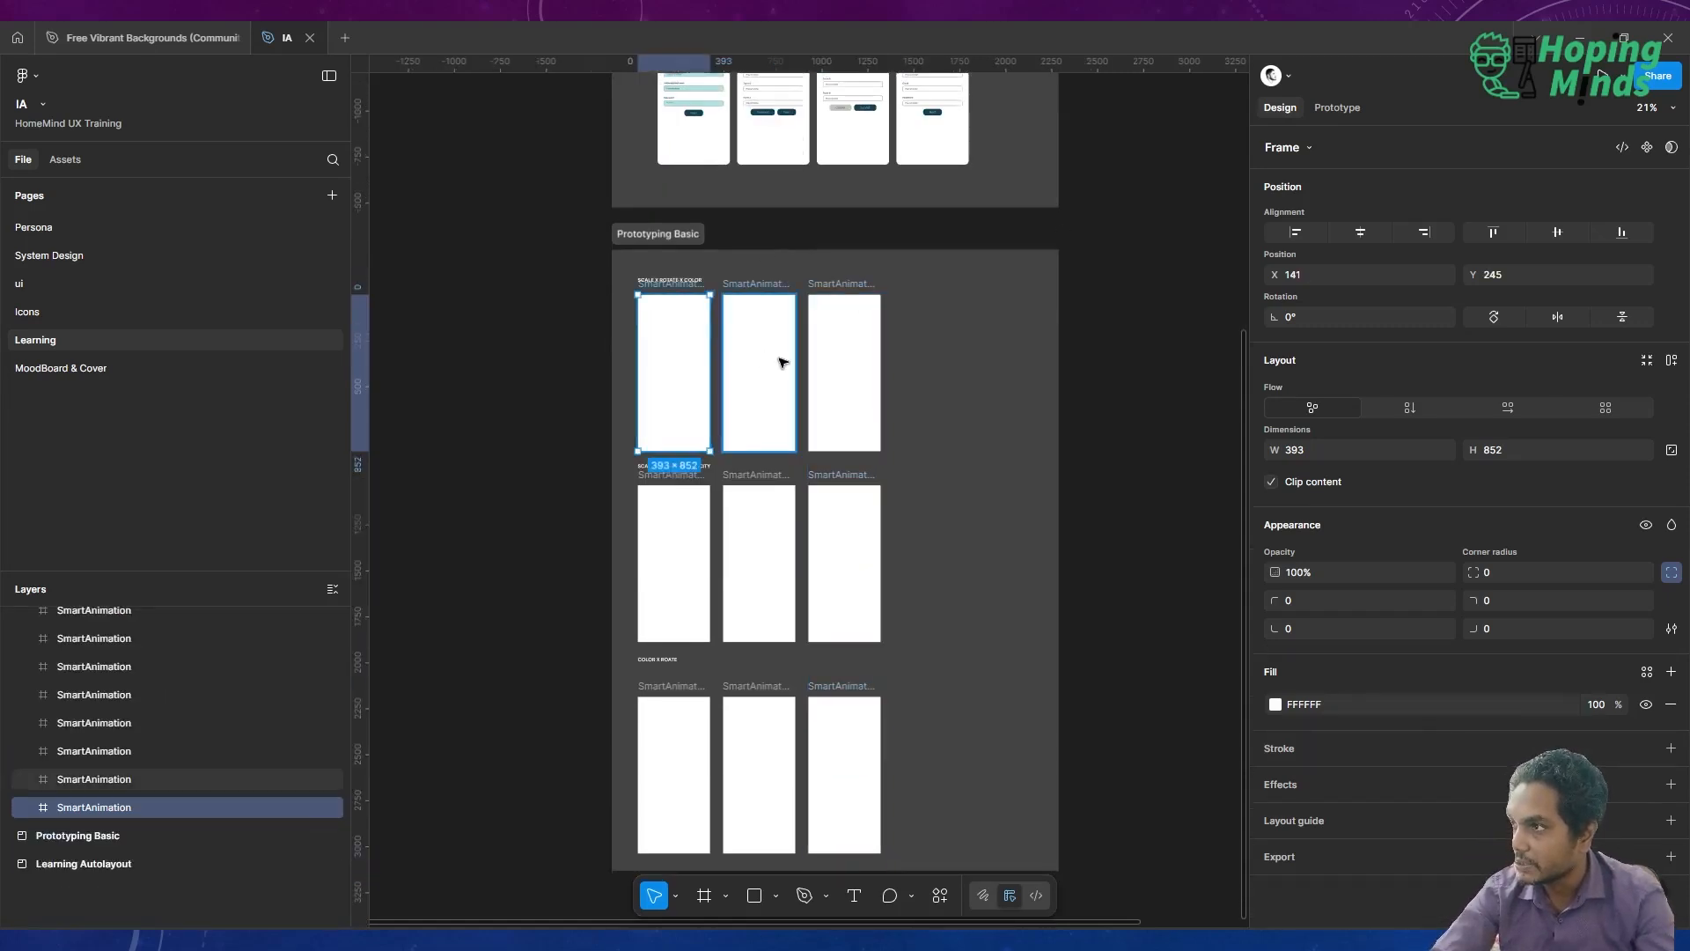
{"action": "left_click", "coordinate": [781, 366], "text": "shift"}
{"action": "left_click", "coordinate": [850, 380], "text": "shift"}
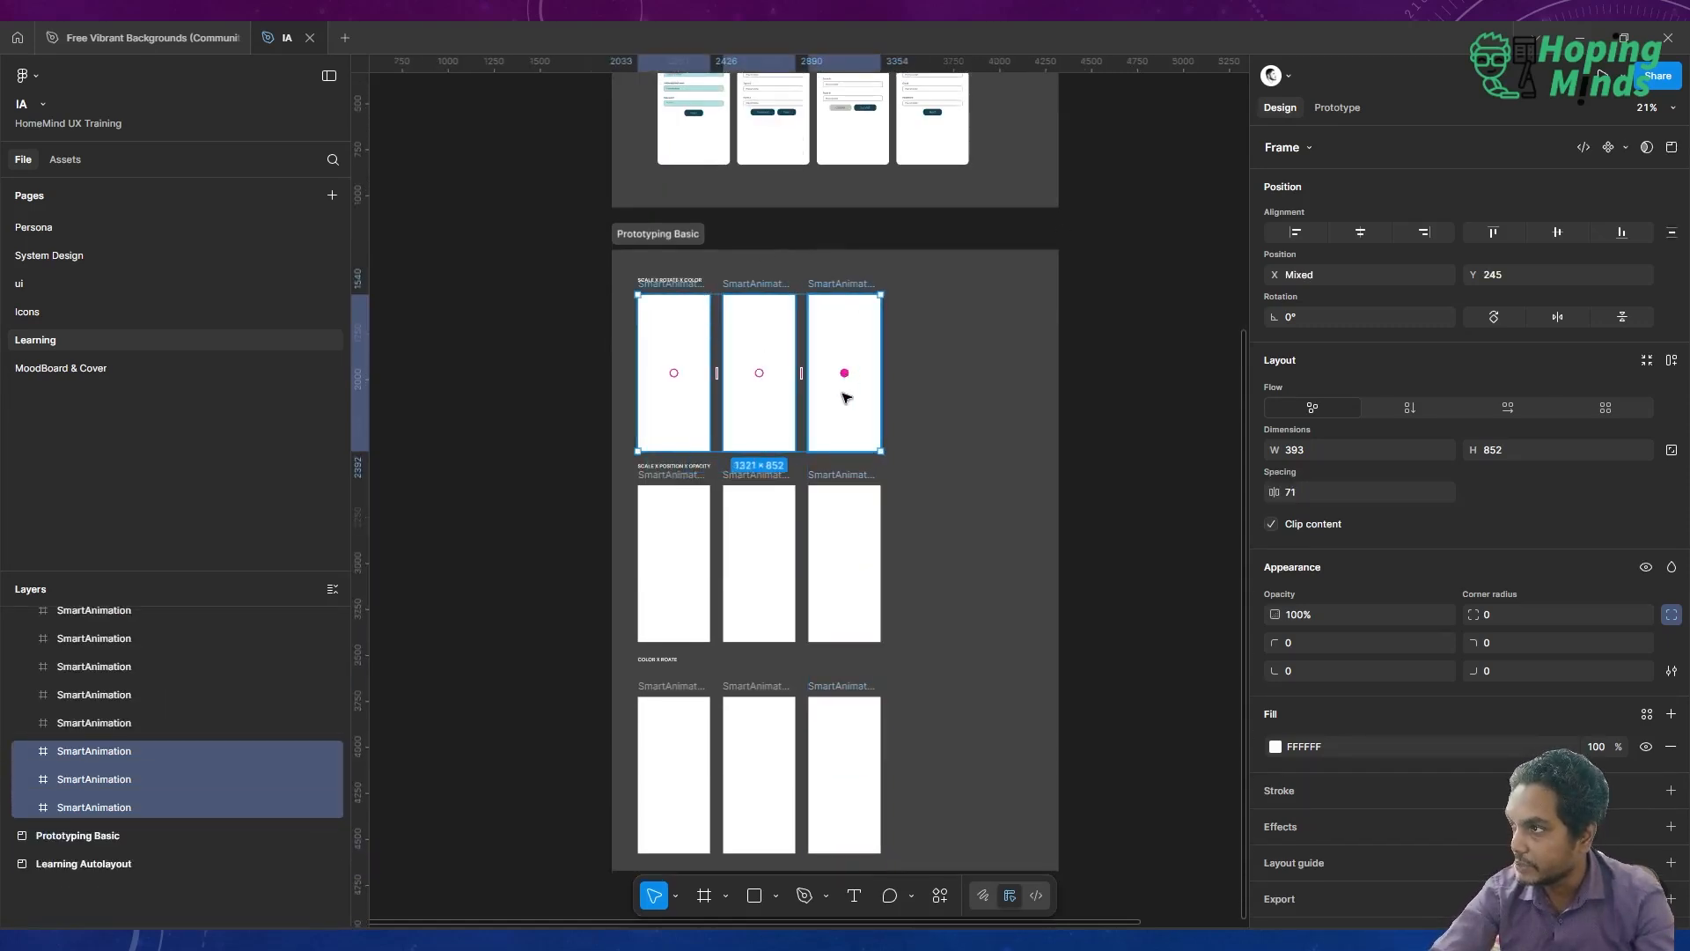
{"action": "left_click", "coordinate": [1625, 147]}
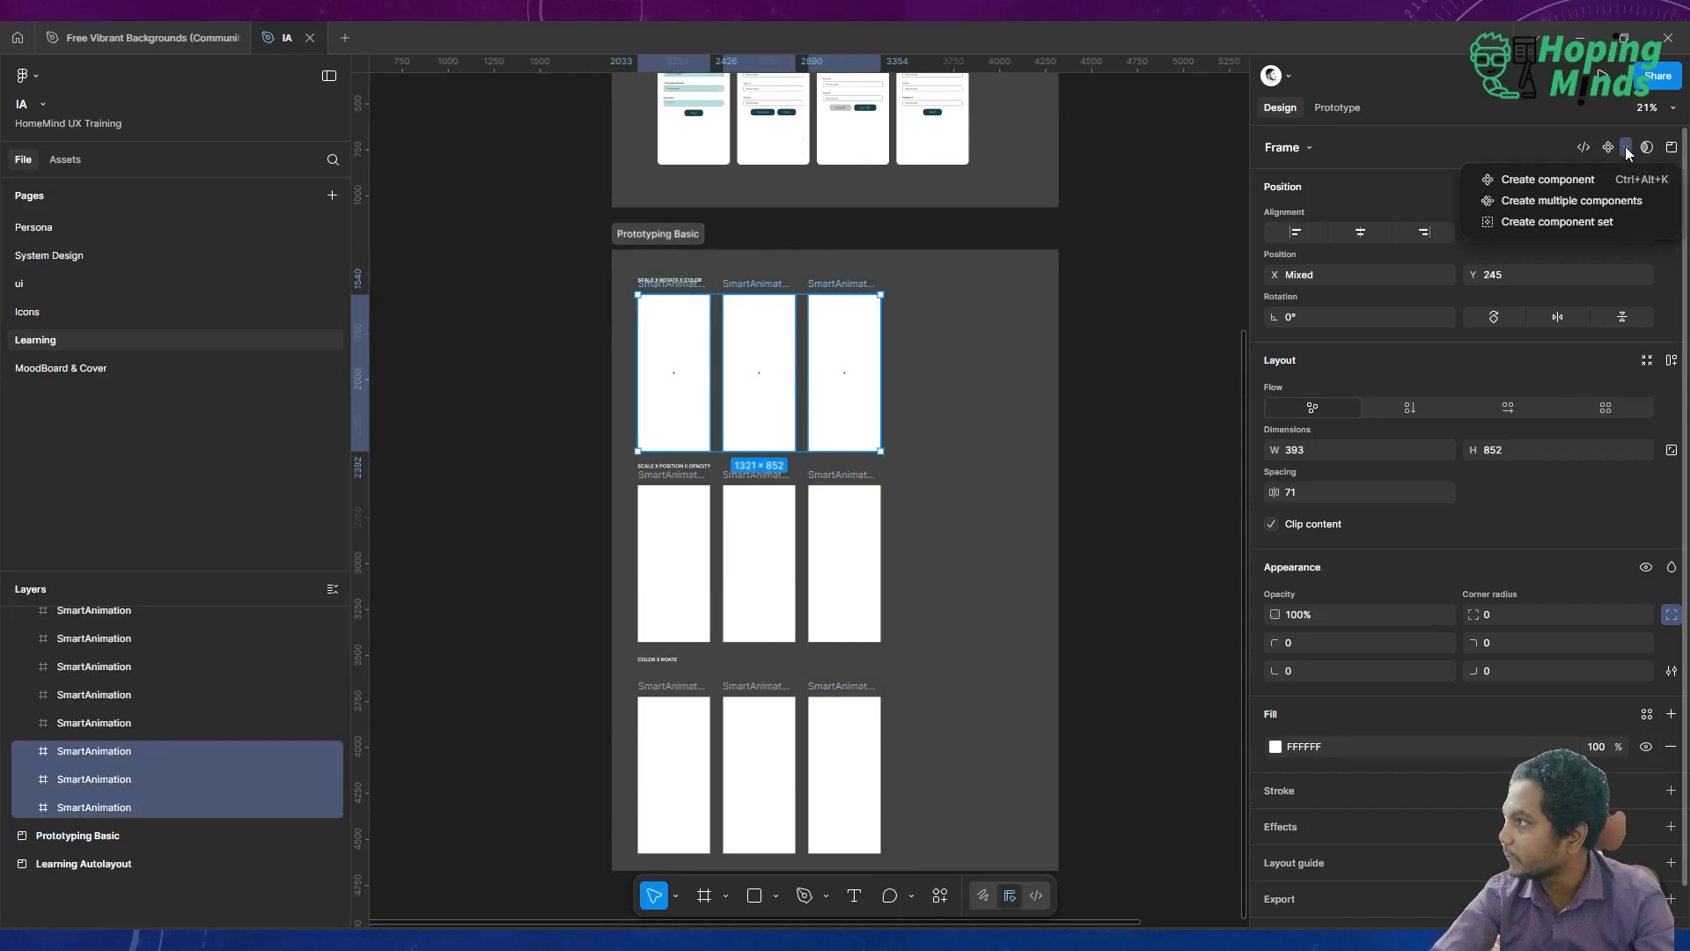
{"action": "left_click", "coordinate": [669, 576], "text": "shift"}
{"action": "left_click", "coordinate": [786, 563], "text": "shift"}
{"action": "left_click", "coordinate": [841, 559], "text": "shift"}
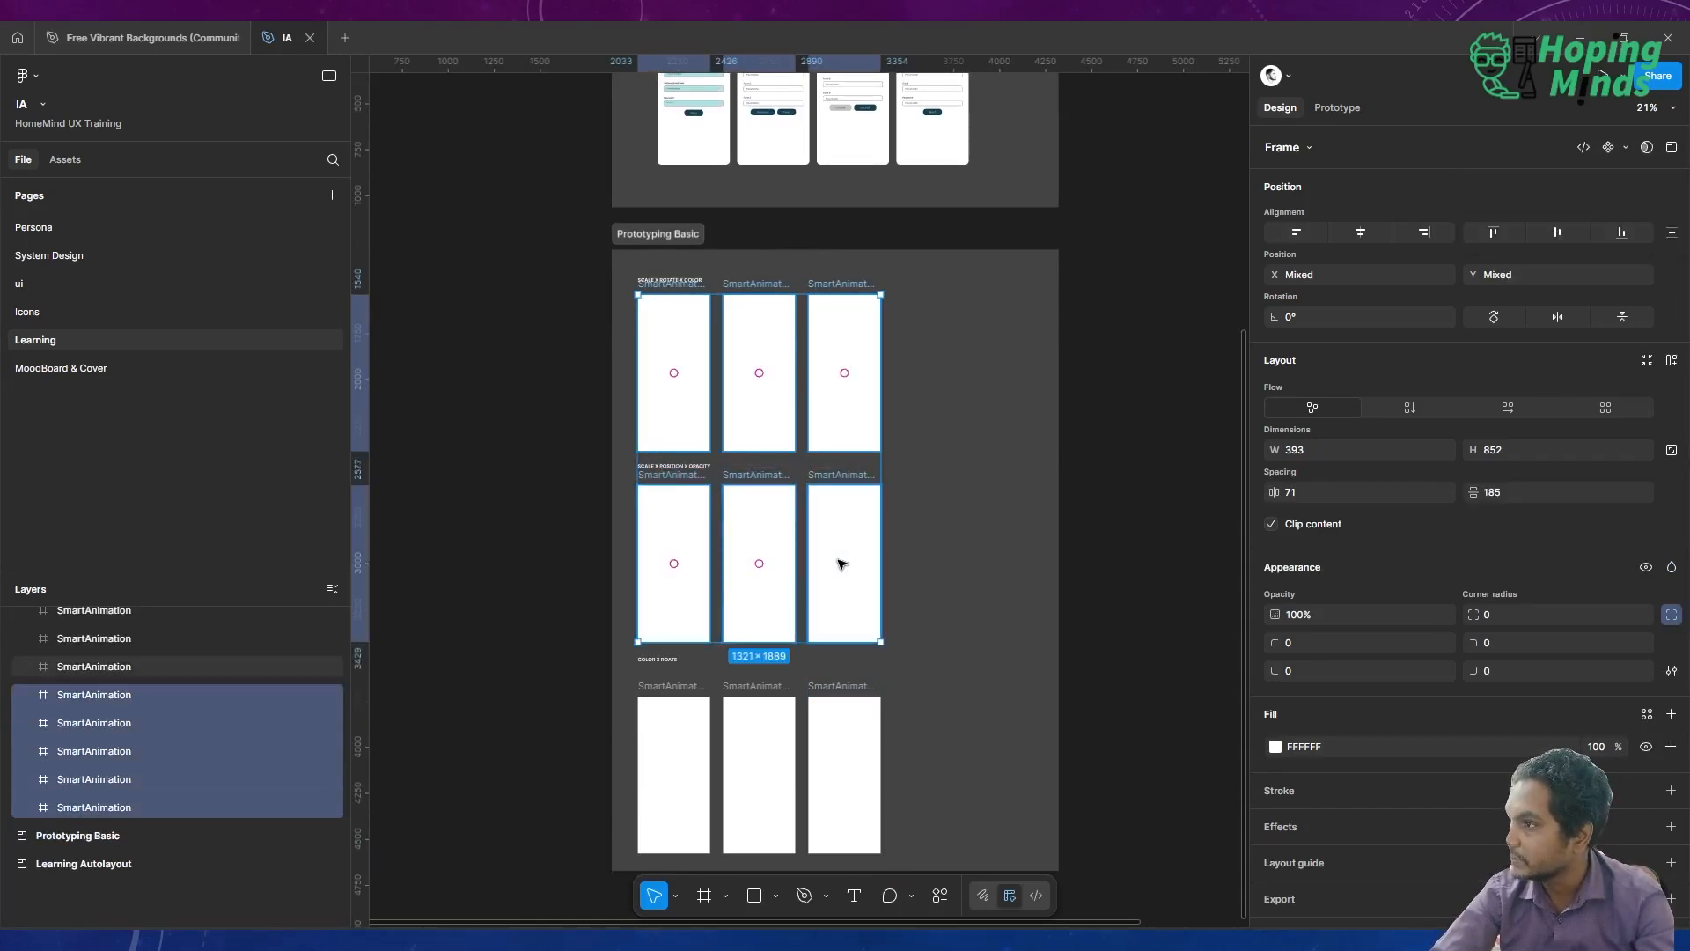
{"action": "left_click", "coordinate": [698, 736], "text": "shift"}
{"action": "left_click", "coordinate": [774, 754], "text": "shift"}
{"action": "left_click", "coordinate": [819, 749], "text": "shift"}
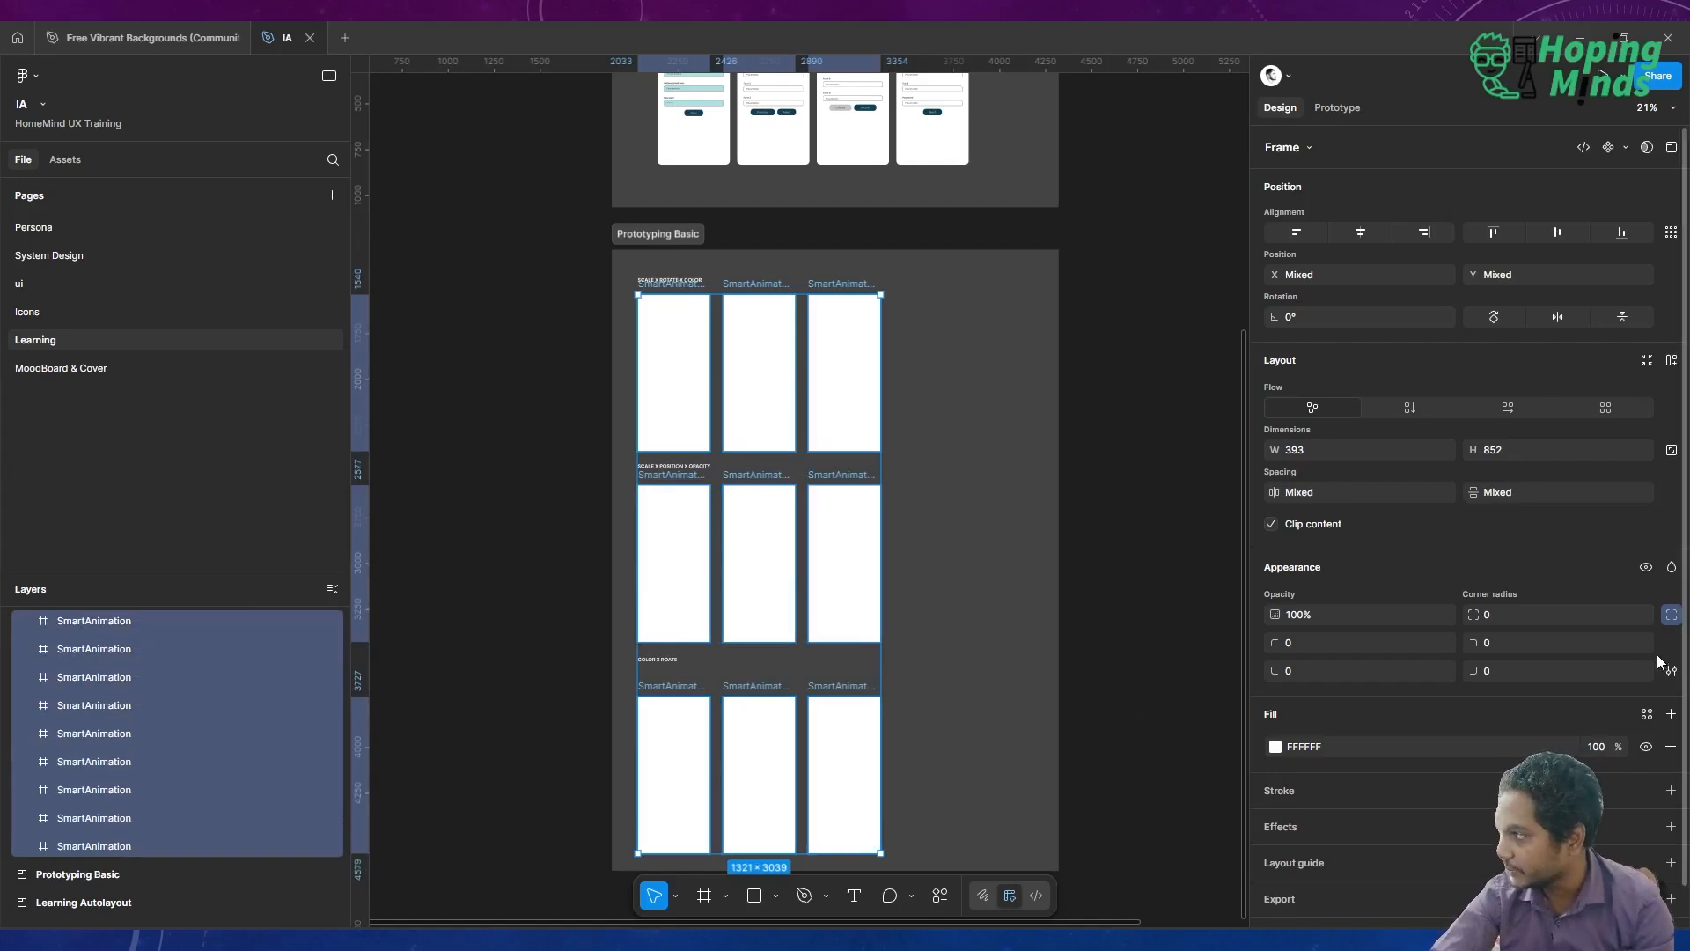
{"action": "left_click", "coordinate": [1642, 614]}
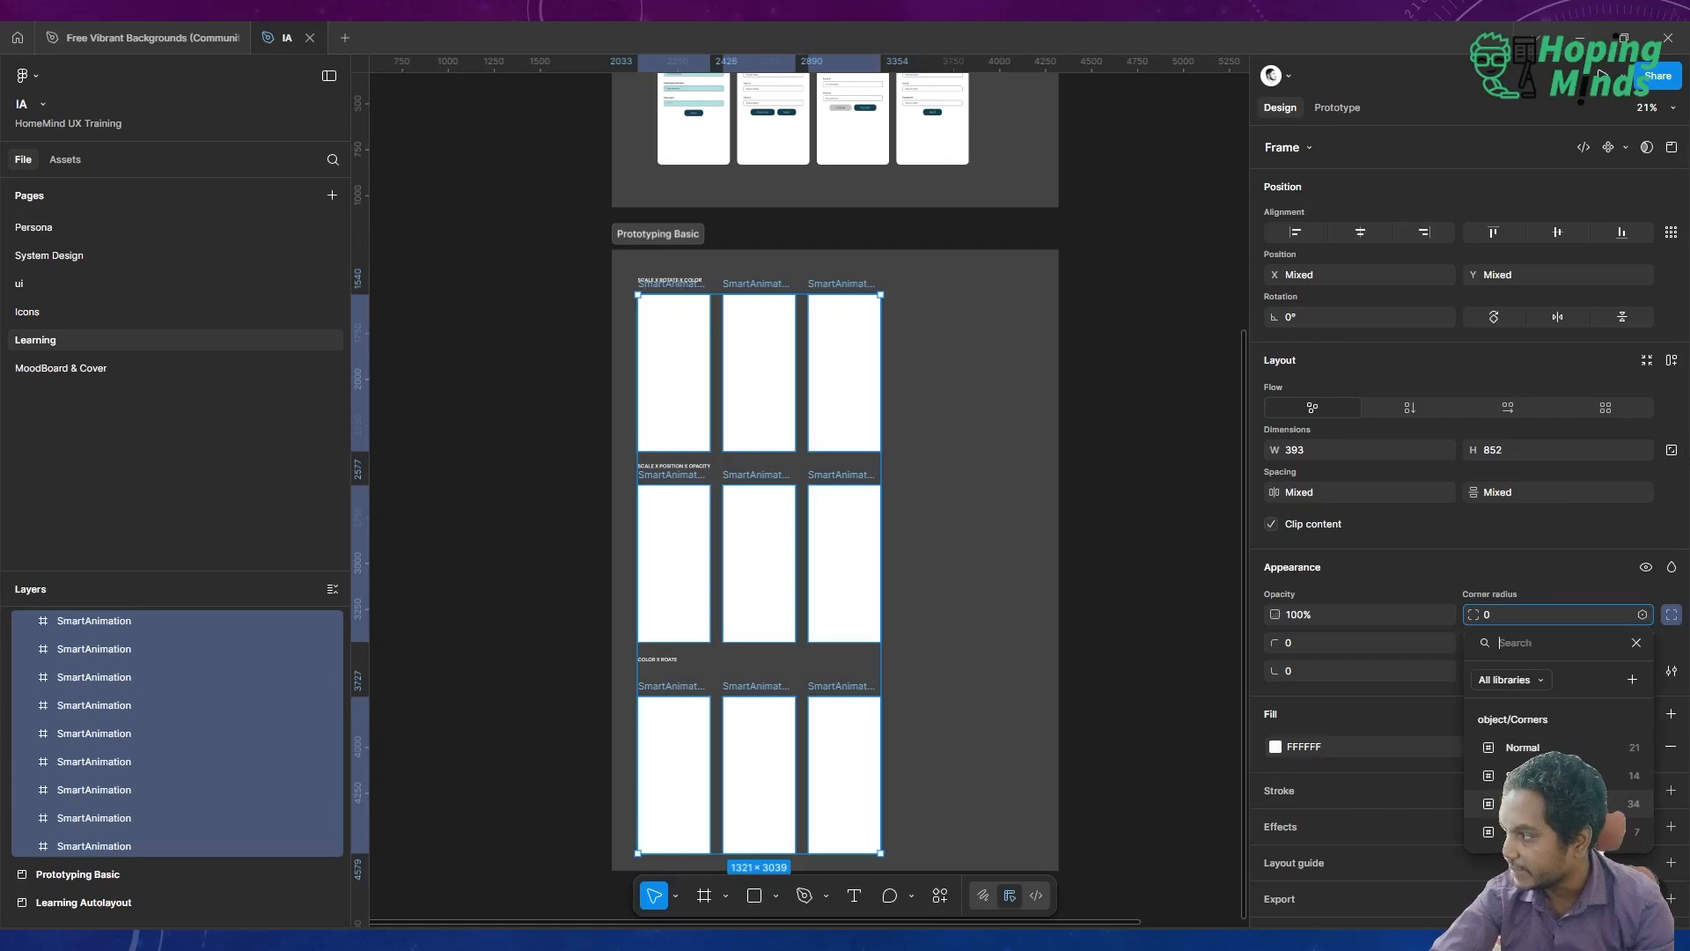
{"action": "left_click", "coordinate": [1559, 804]}
{"action": "left_click", "coordinate": [1160, 640]}
Draw a rectangle about 122 × 133 near the middle of the first frame under the "SCALE X ROTATE X COLOR" heading
{"action": "scroll", "coordinate": [1161, 639], "scroll_direction": "left", "scroll_amount": 2}
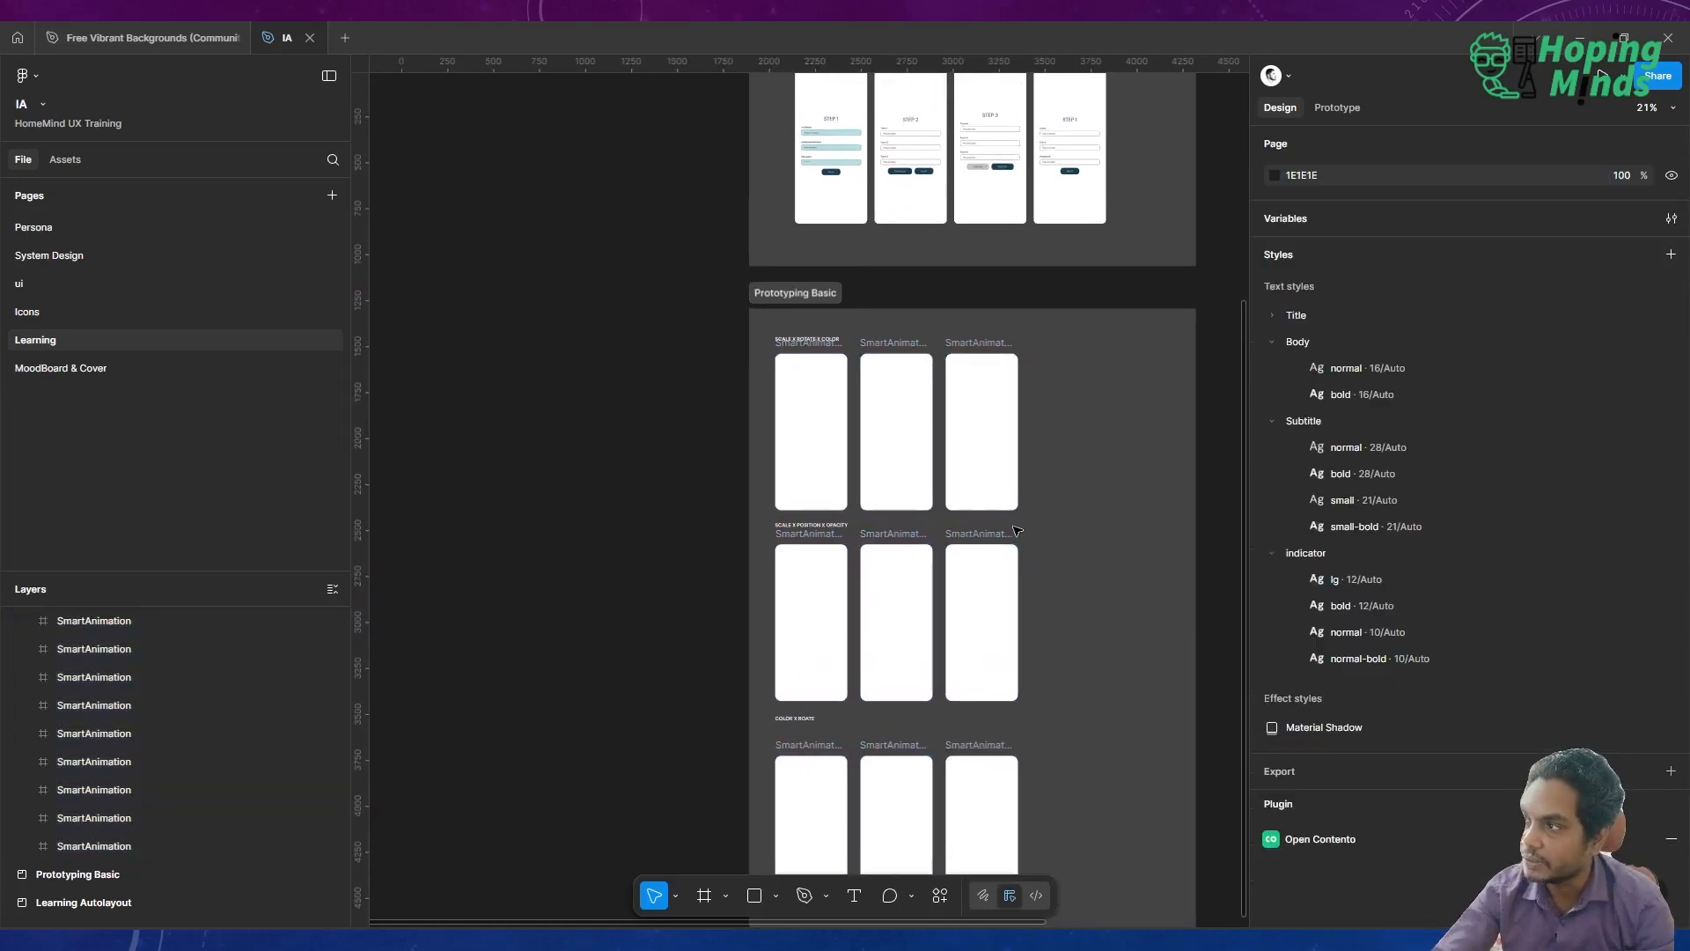
{"action": "scroll", "coordinate": [970, 480], "scroll_direction": "up", "scroll_amount": 5}
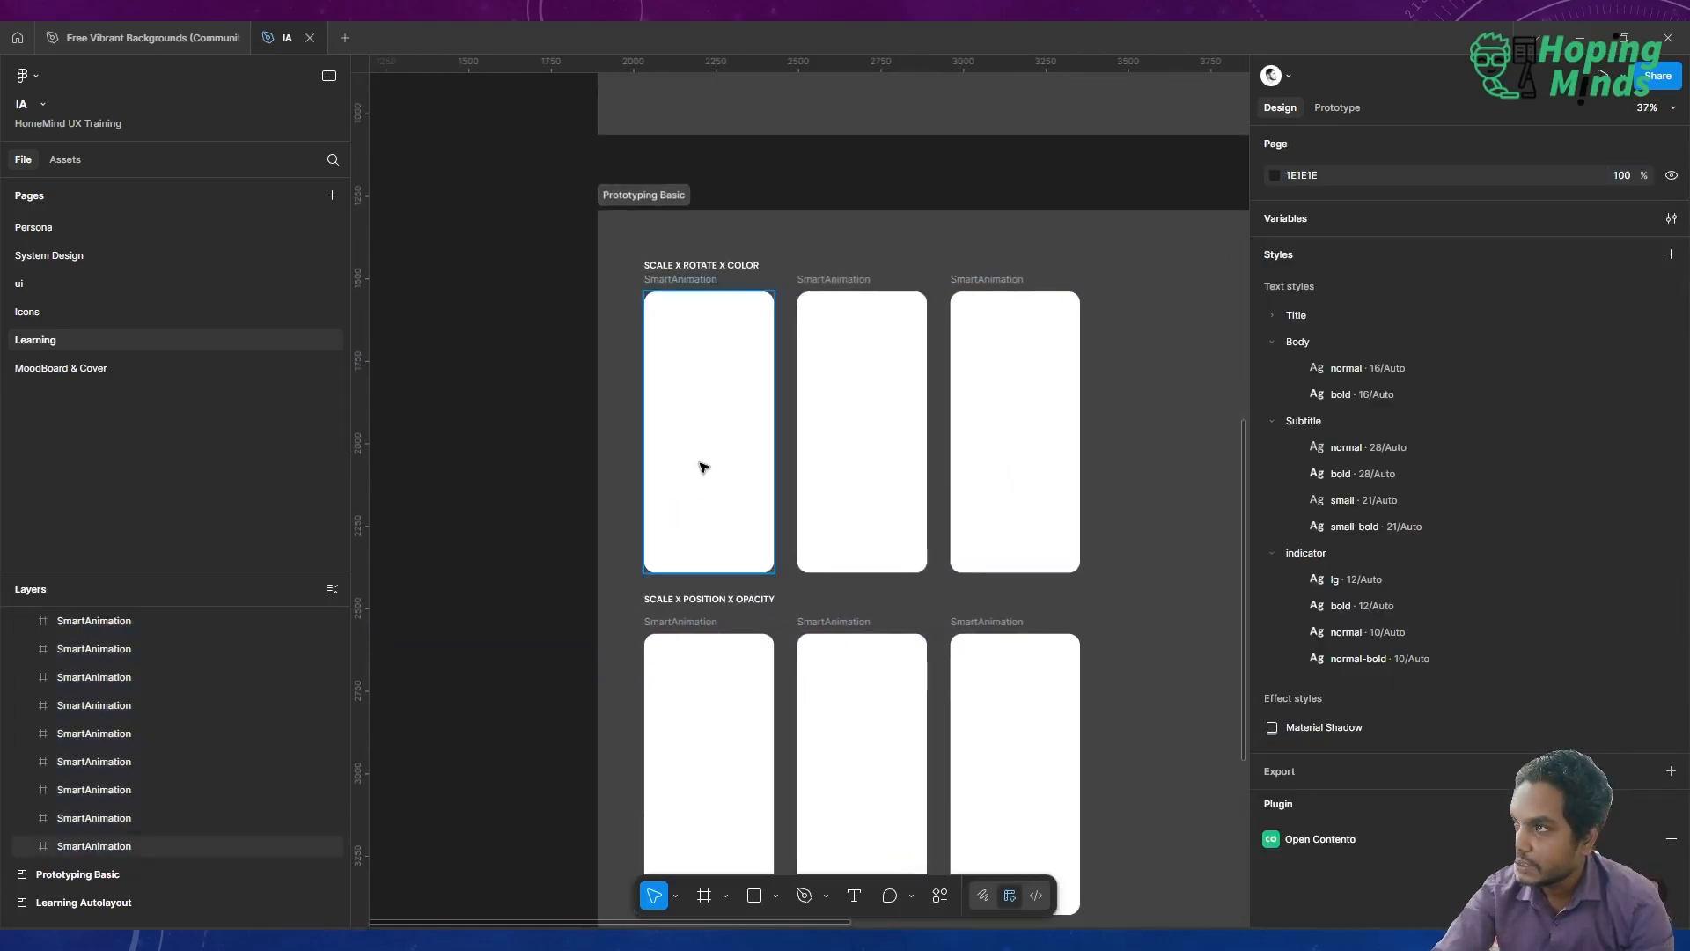
{"action": "scroll", "coordinate": [703, 467], "scroll_direction": "up", "scroll_amount": 3}
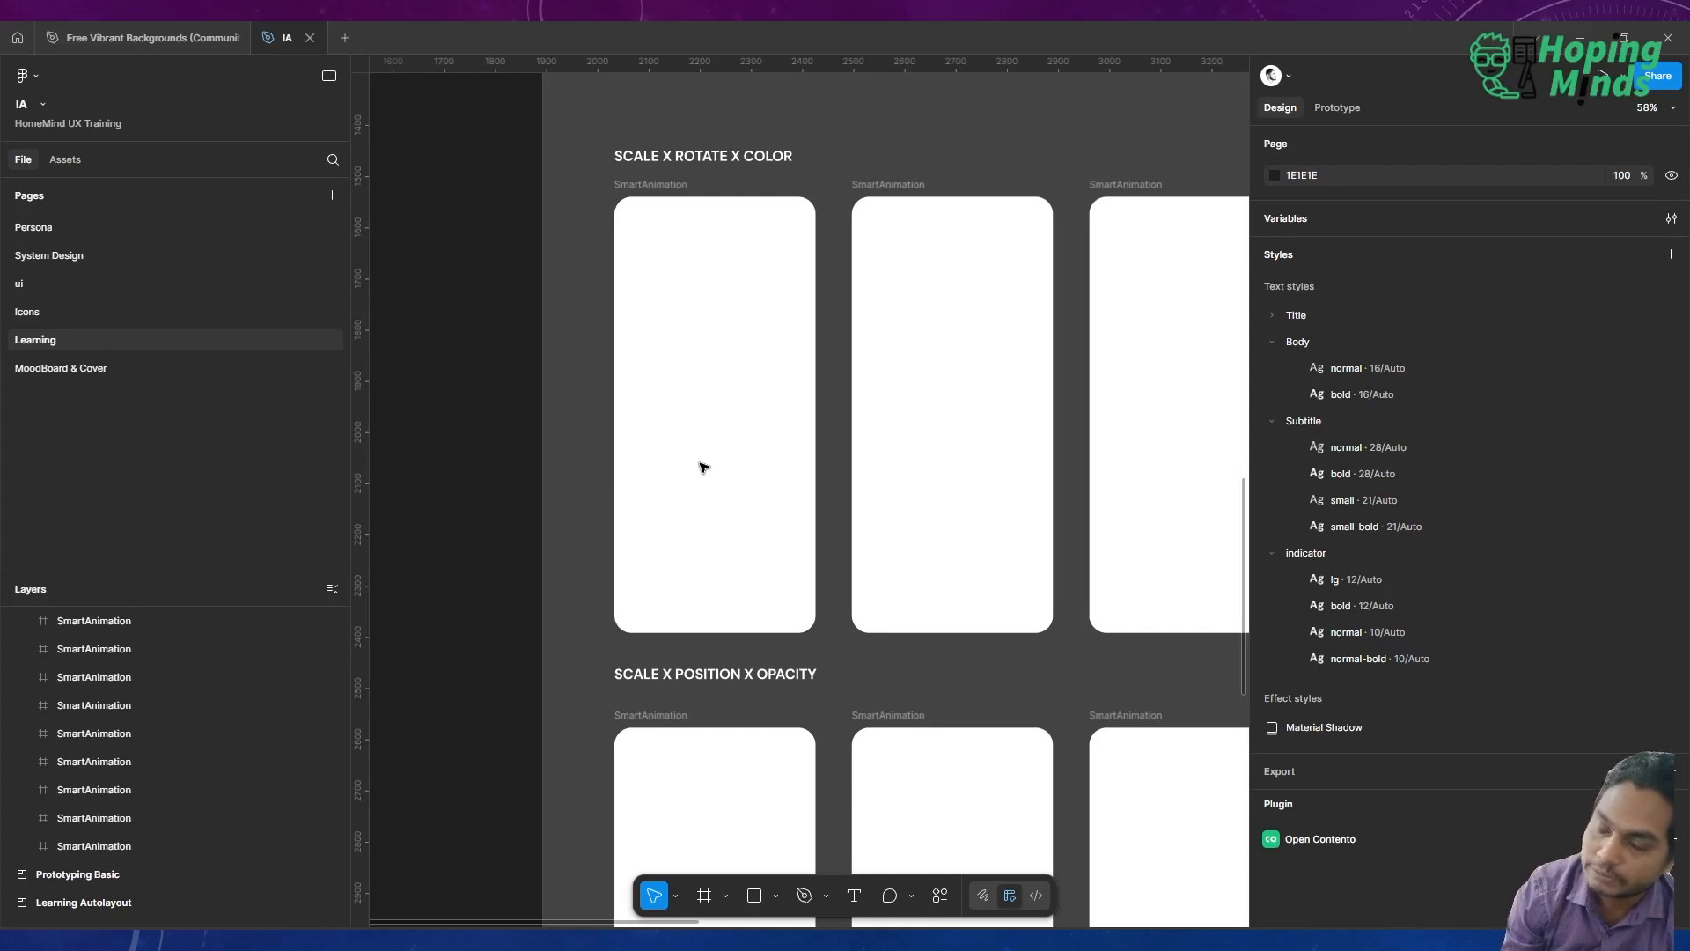
{"action": "scroll", "coordinate": [703, 467], "scroll_direction": "up", "scroll_amount": 3}
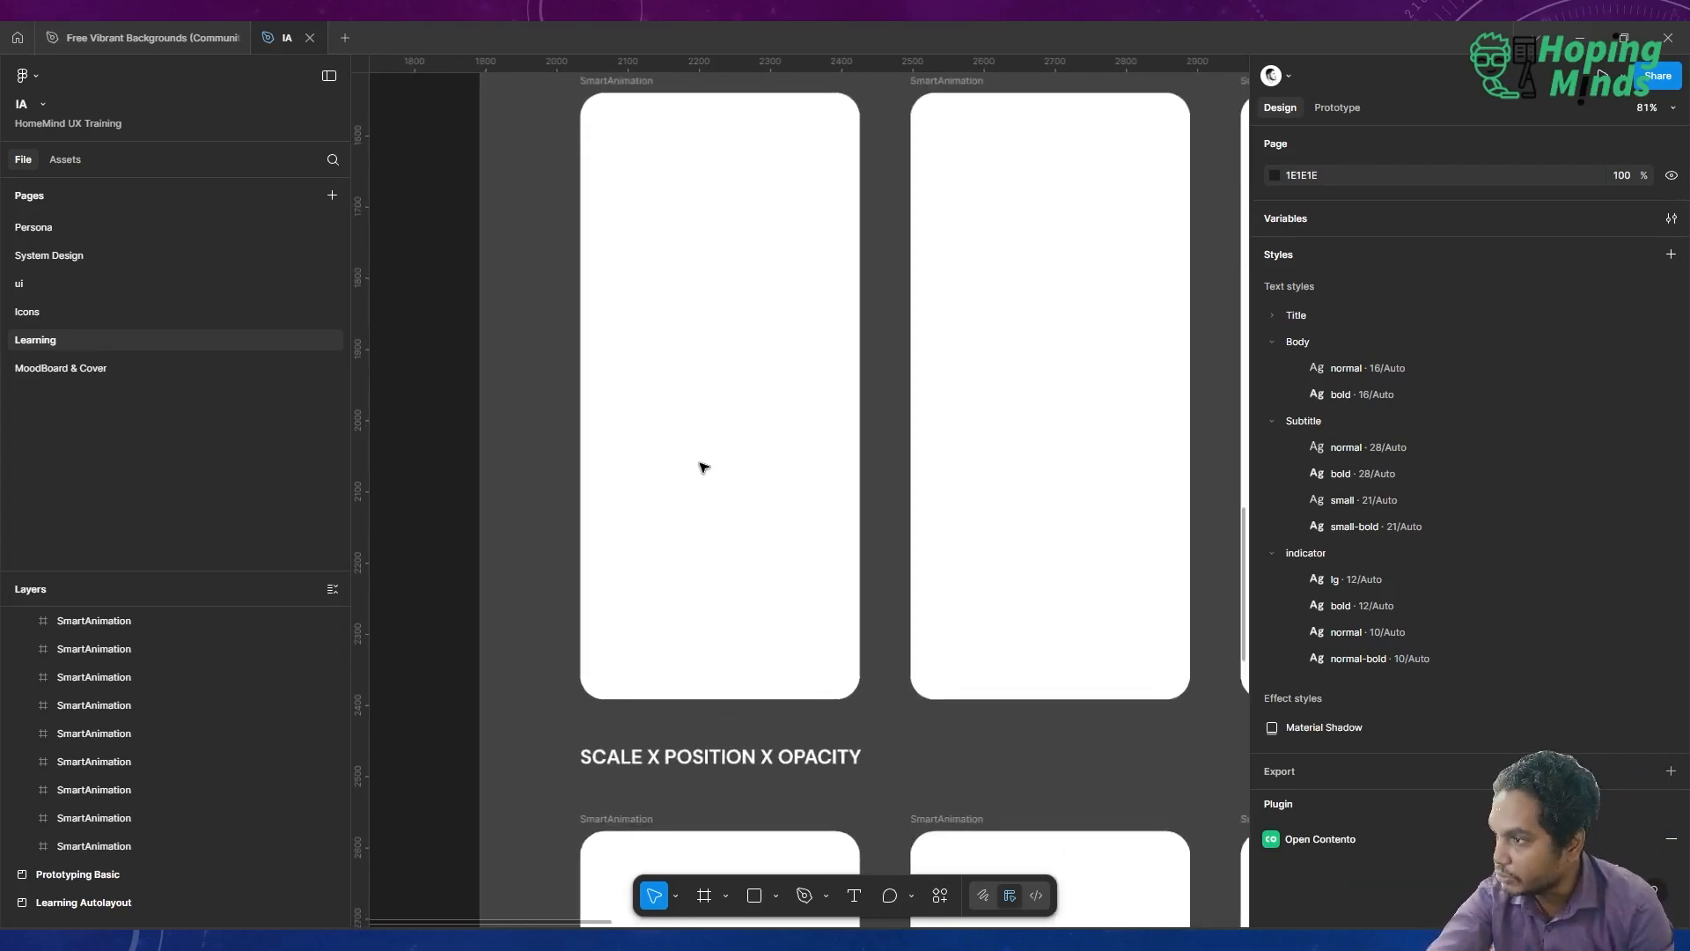
{"action": "scroll", "coordinate": [701, 468], "scroll_direction": "up", "scroll_amount": 1}
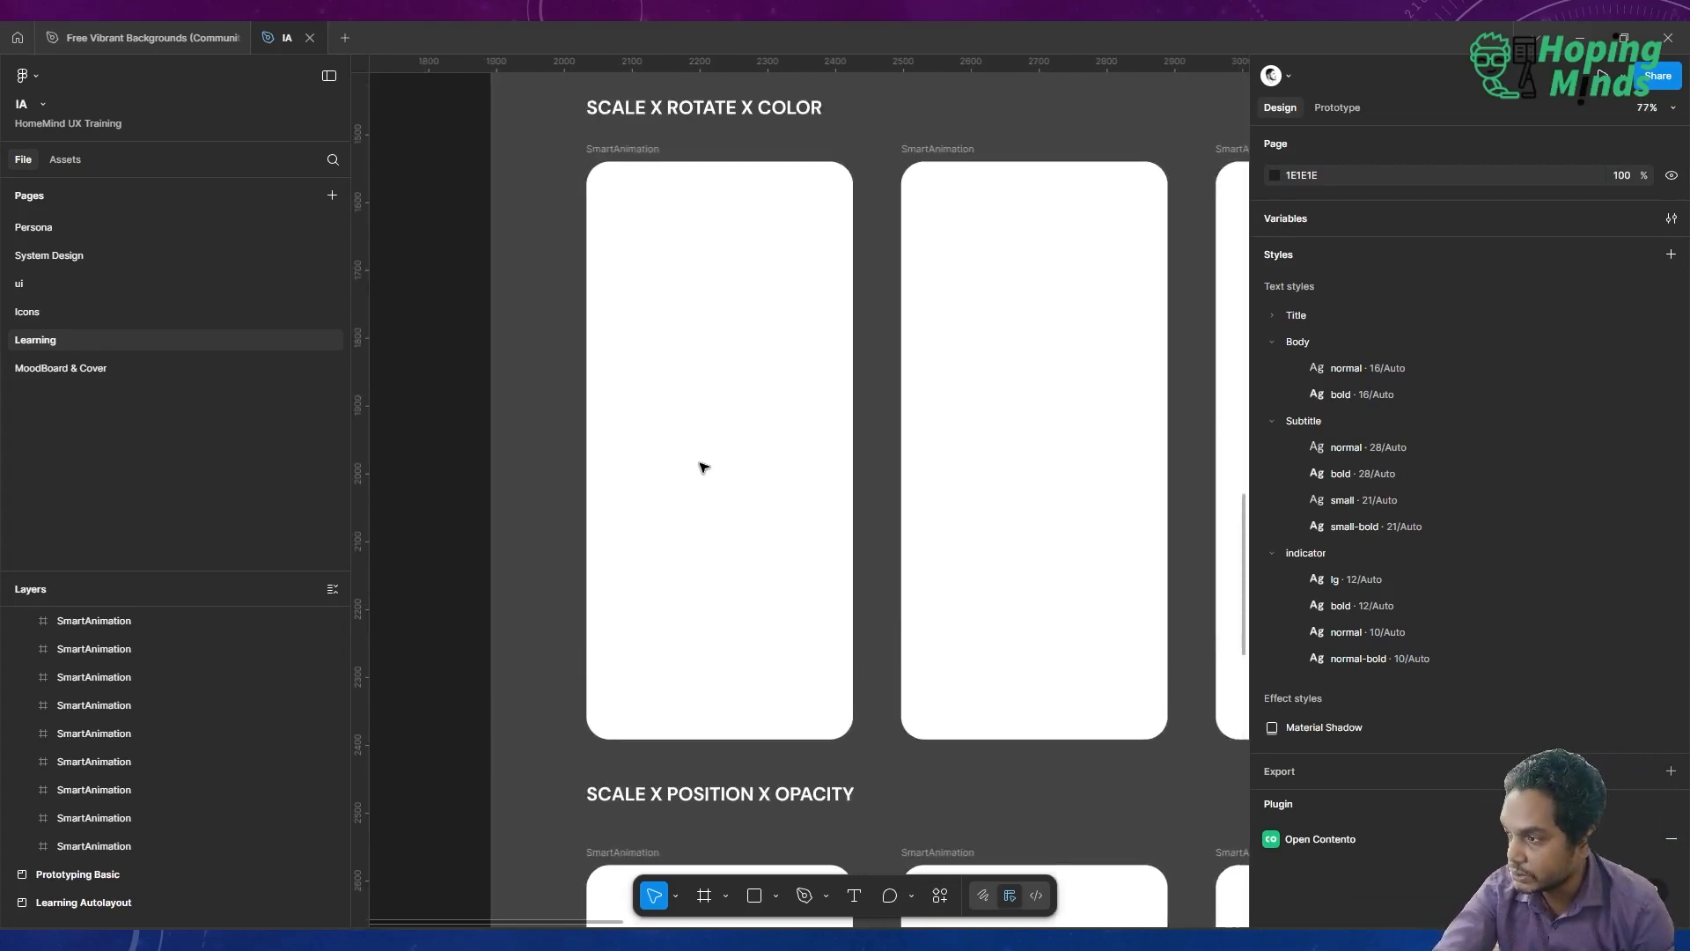
{"action": "left_click", "coordinate": [755, 895]}
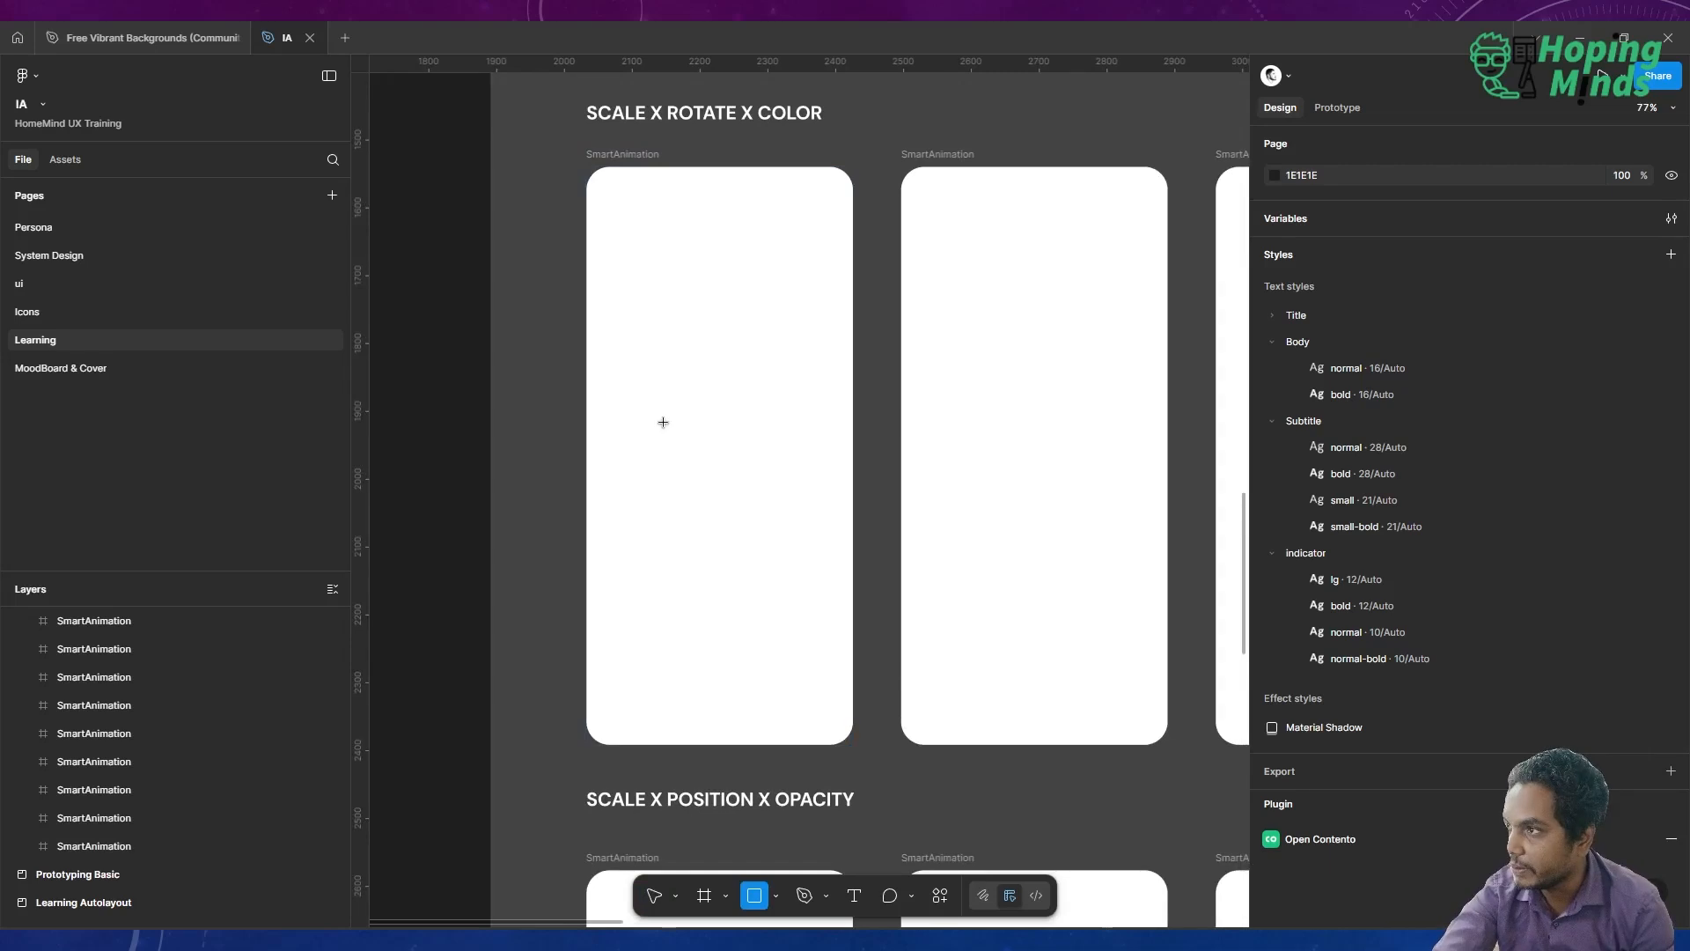
{"action": "left_click_drag", "start_coordinate": [664, 423], "coordinate": [746, 512]}
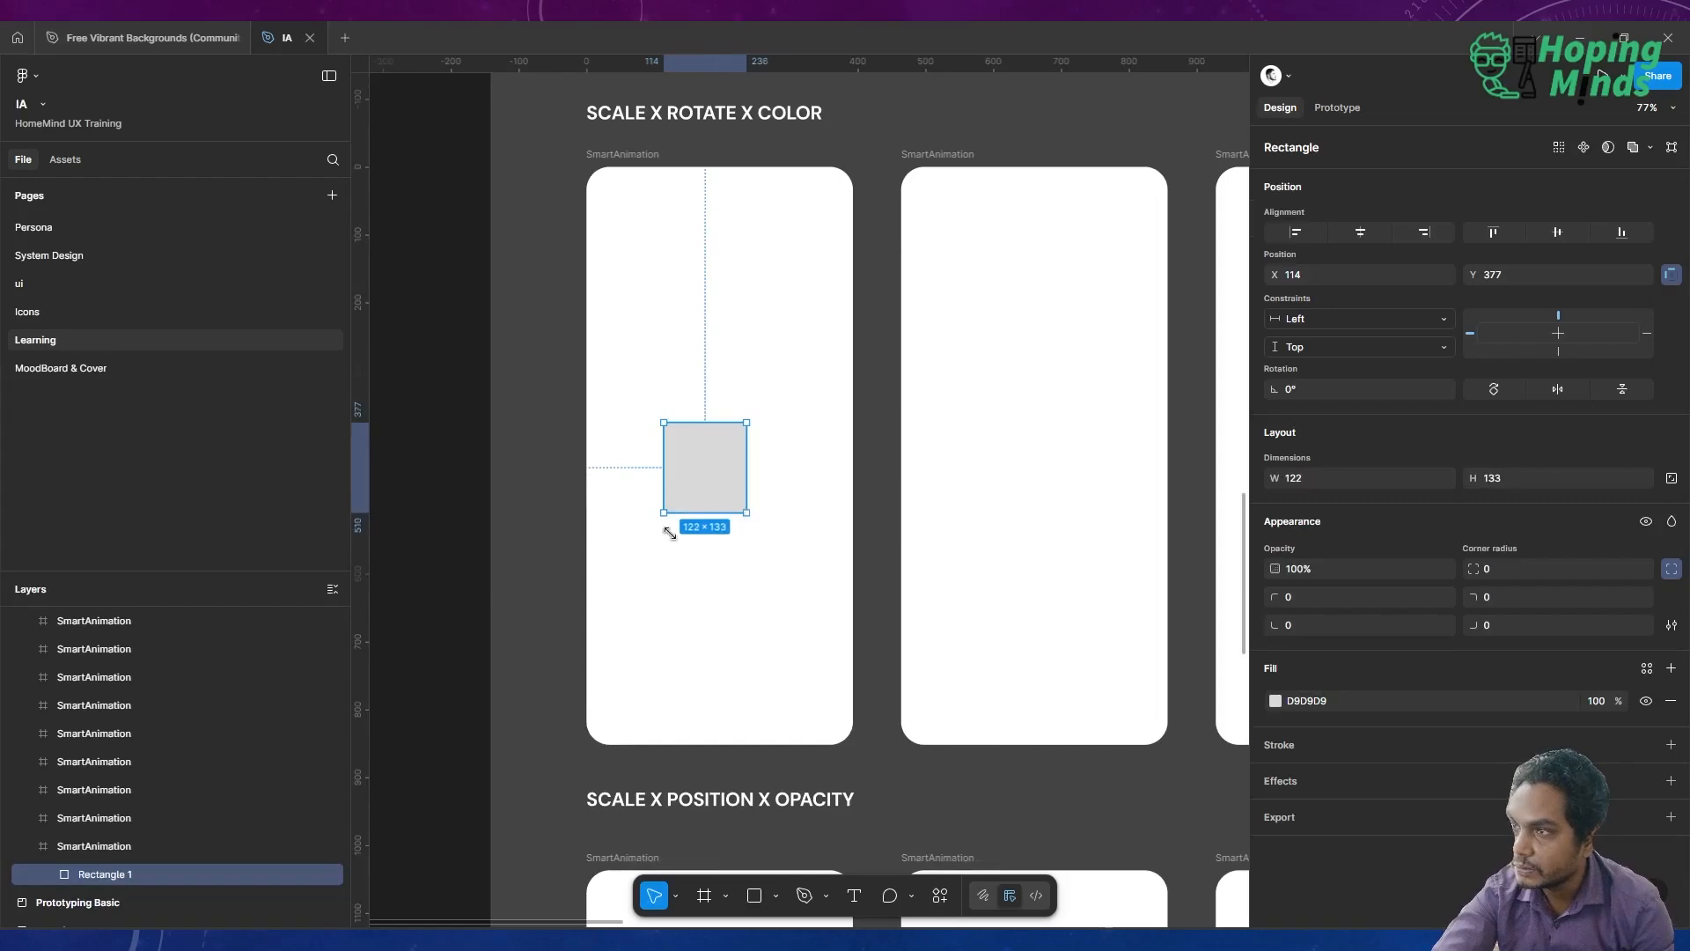
{"action": "left_click", "coordinate": [124, 844]}
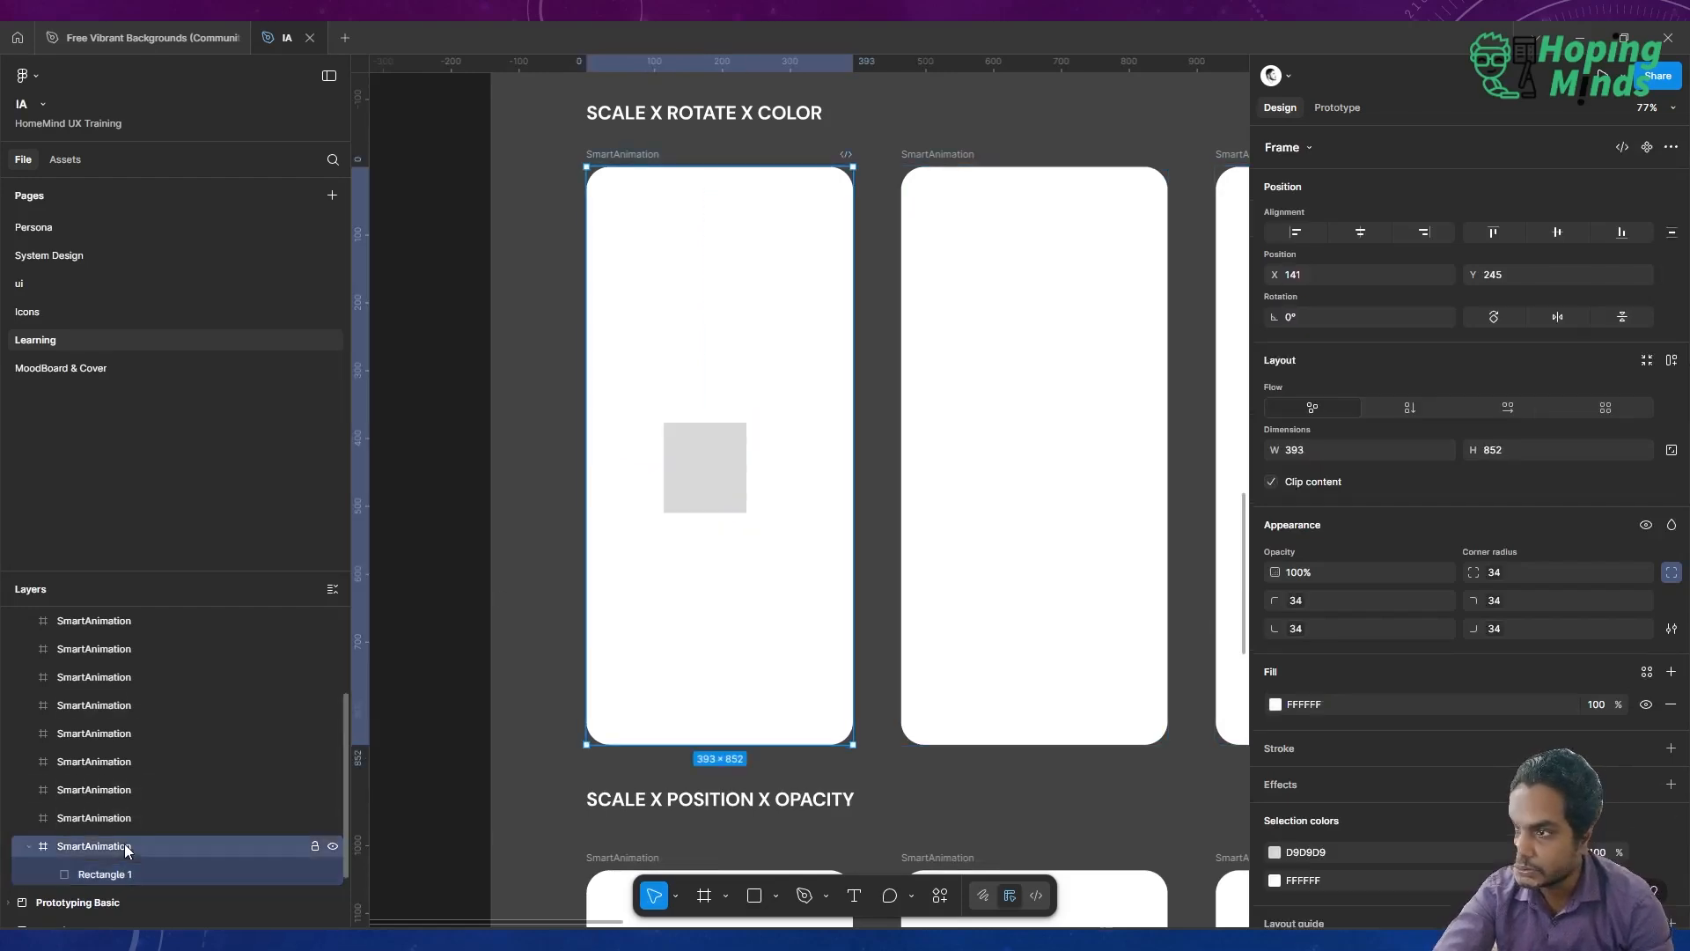
{"action": "double_click", "coordinate": [120, 843]}
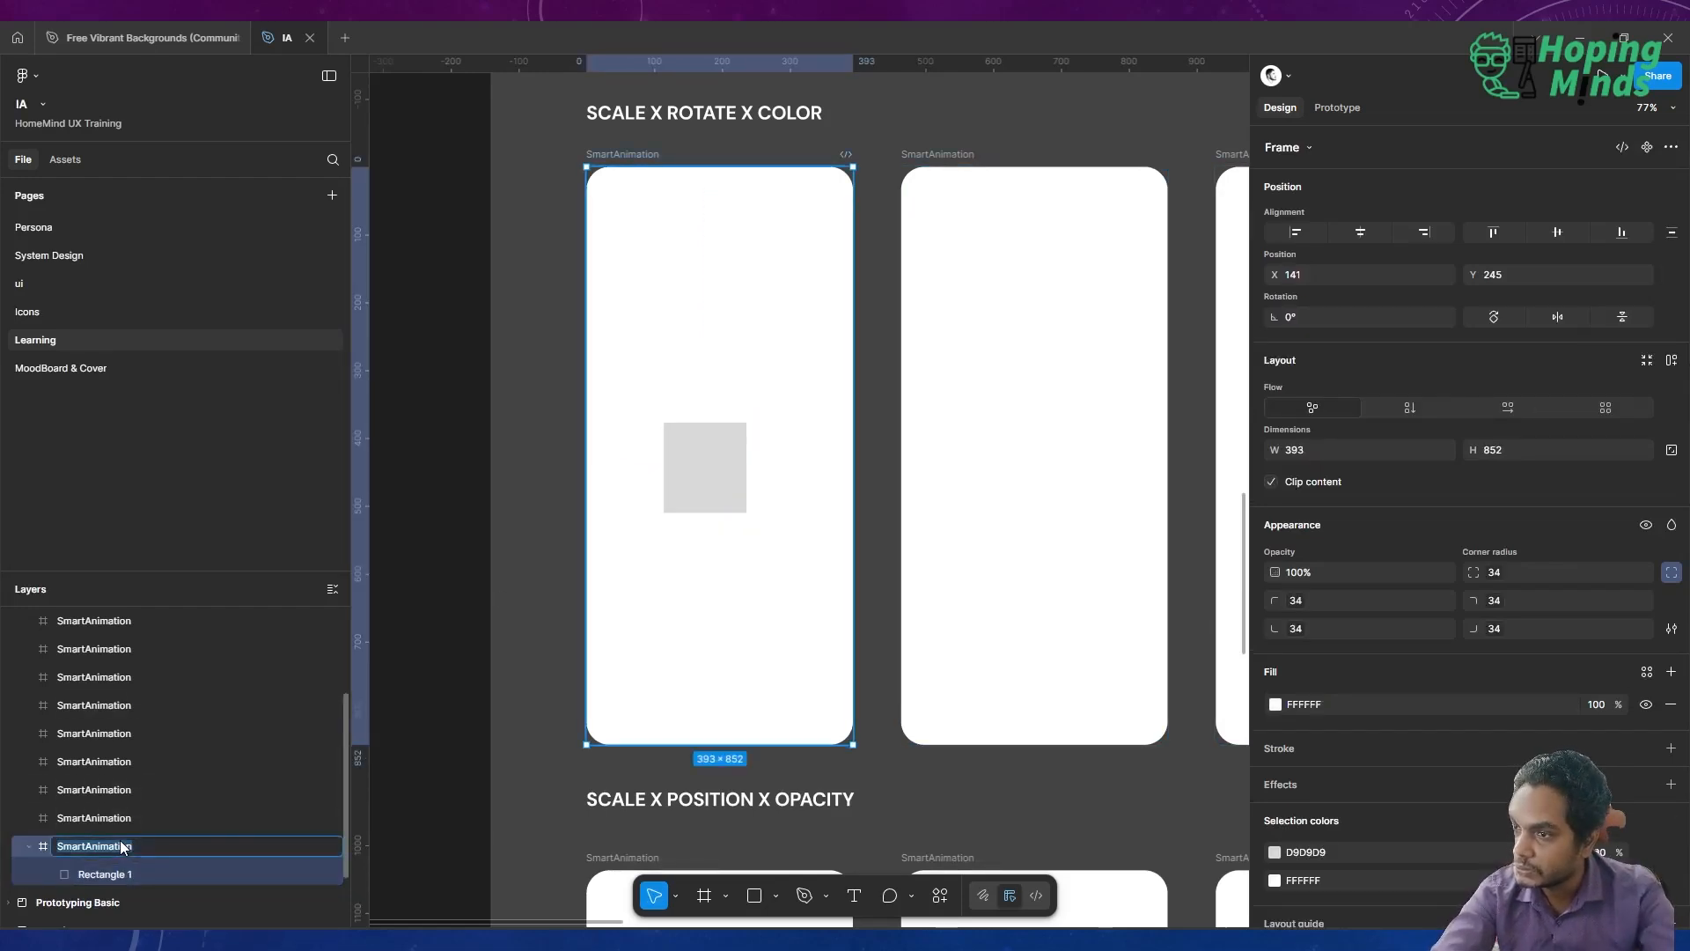
{"action": "left_click_drag", "start_coordinate": [410, 772], "coordinate": [135, 881]}
Fill the rectangle with teal and centre it horizontally and vertically within its SmartAnimation frame
{"action": "left_click", "coordinate": [102, 867]}
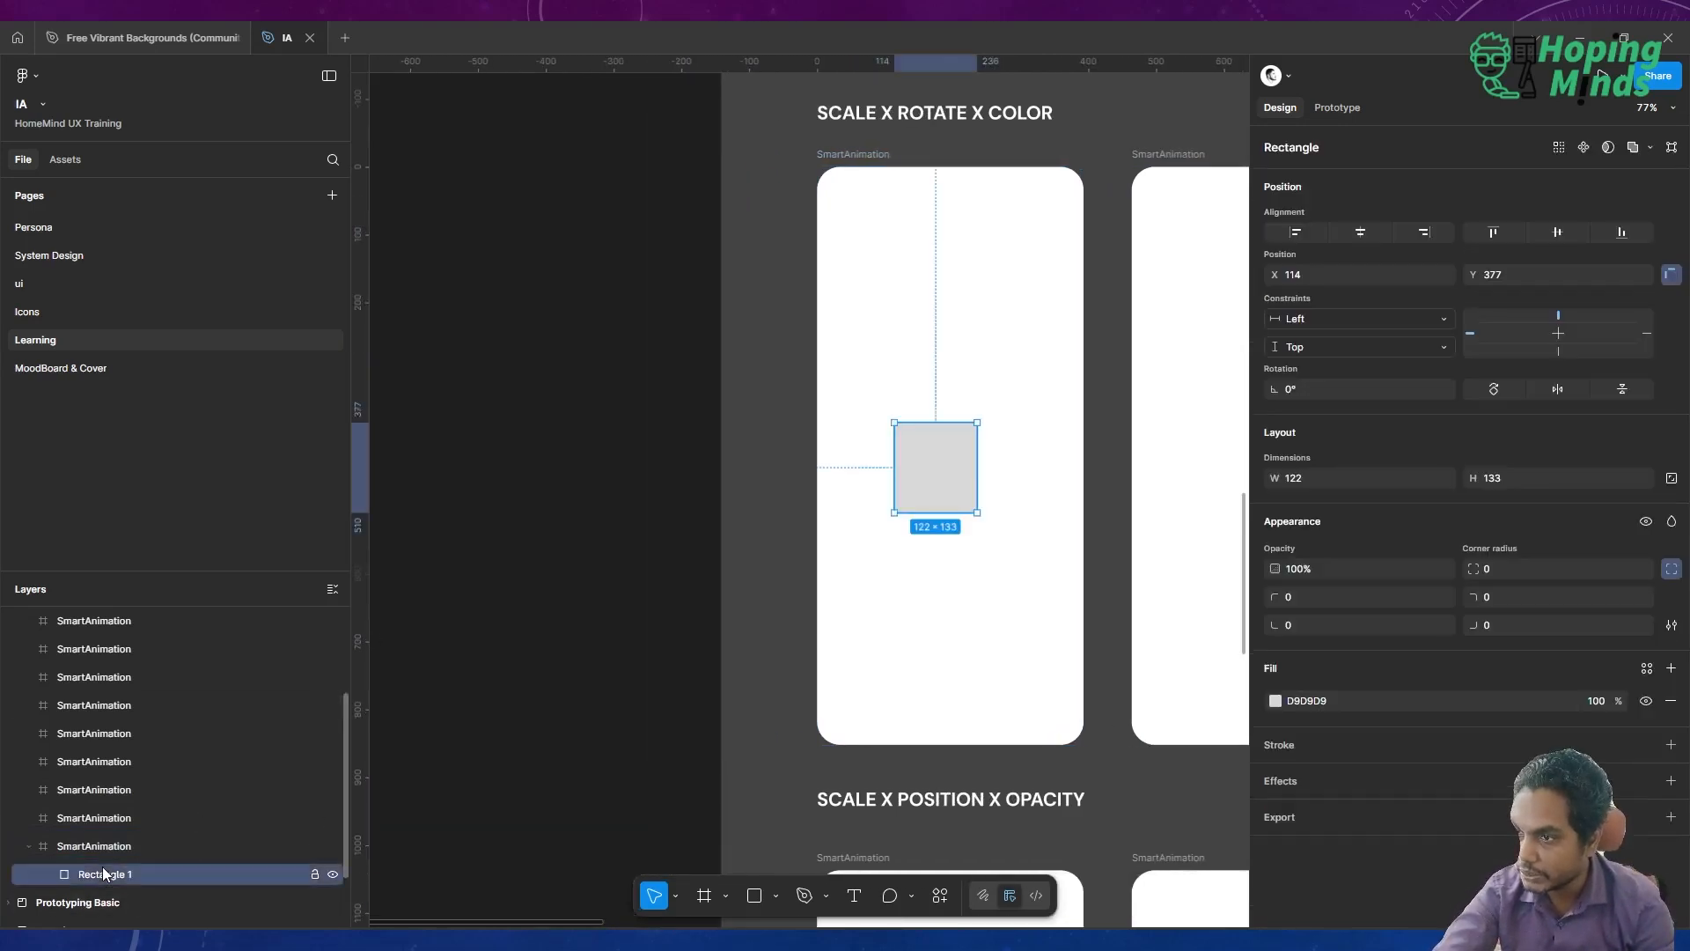
{"action": "scroll", "coordinate": [102, 866], "scroll_direction": "down", "scroll_amount": 1}
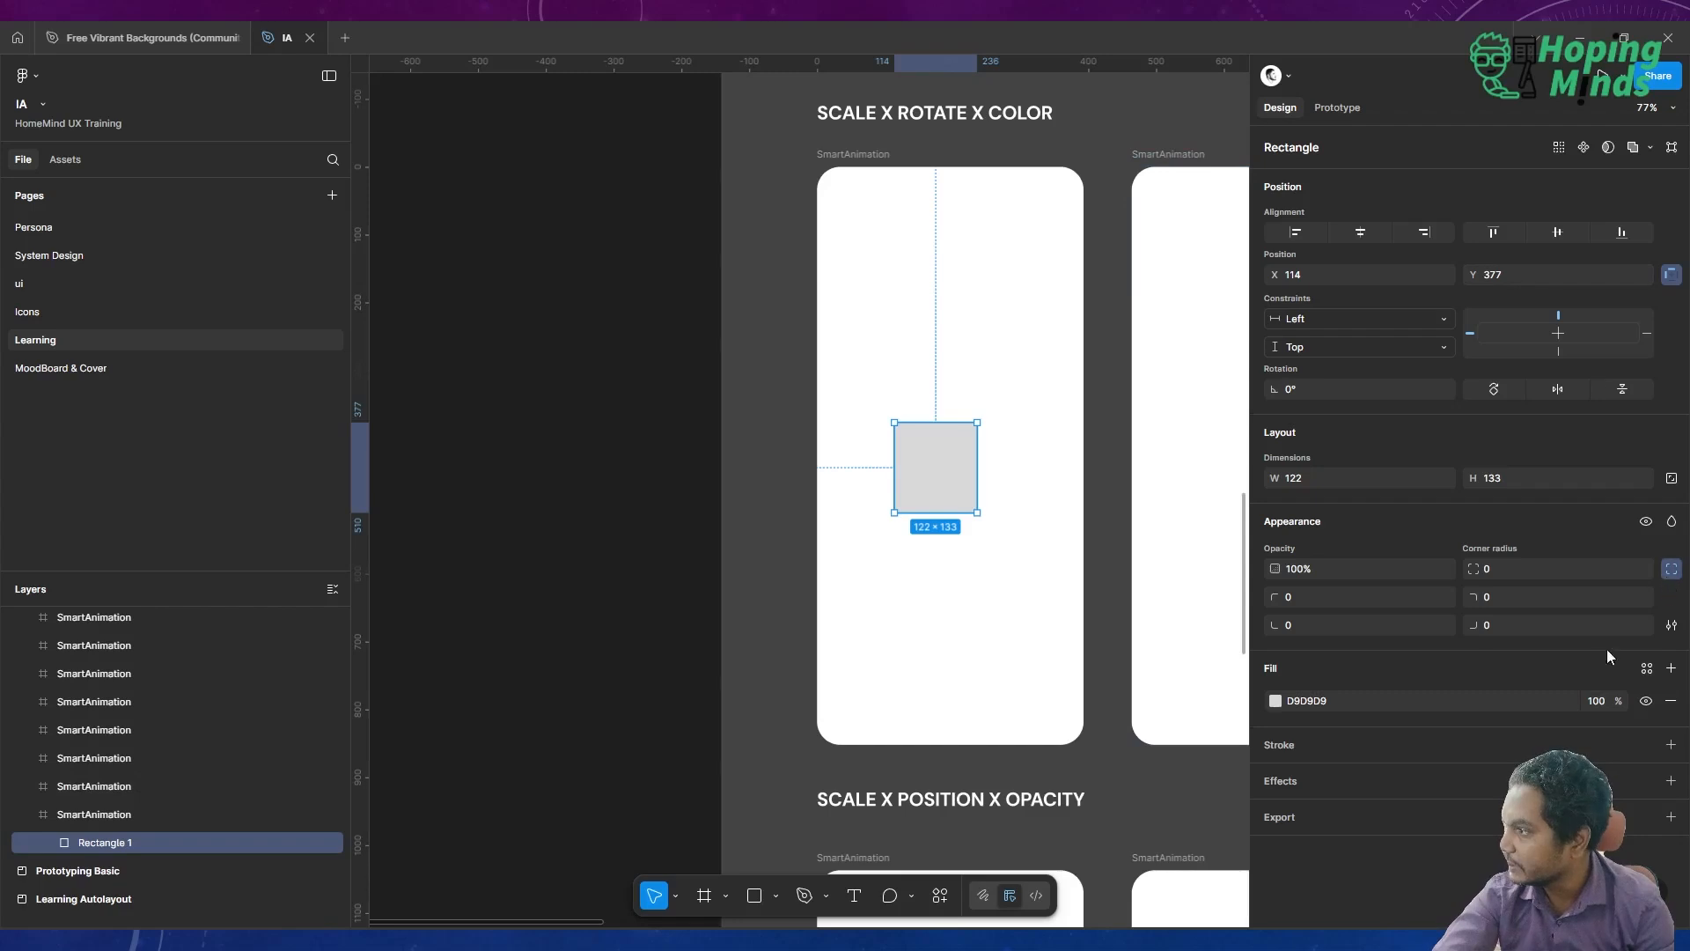
{"action": "left_click", "coordinate": [1476, 701]}
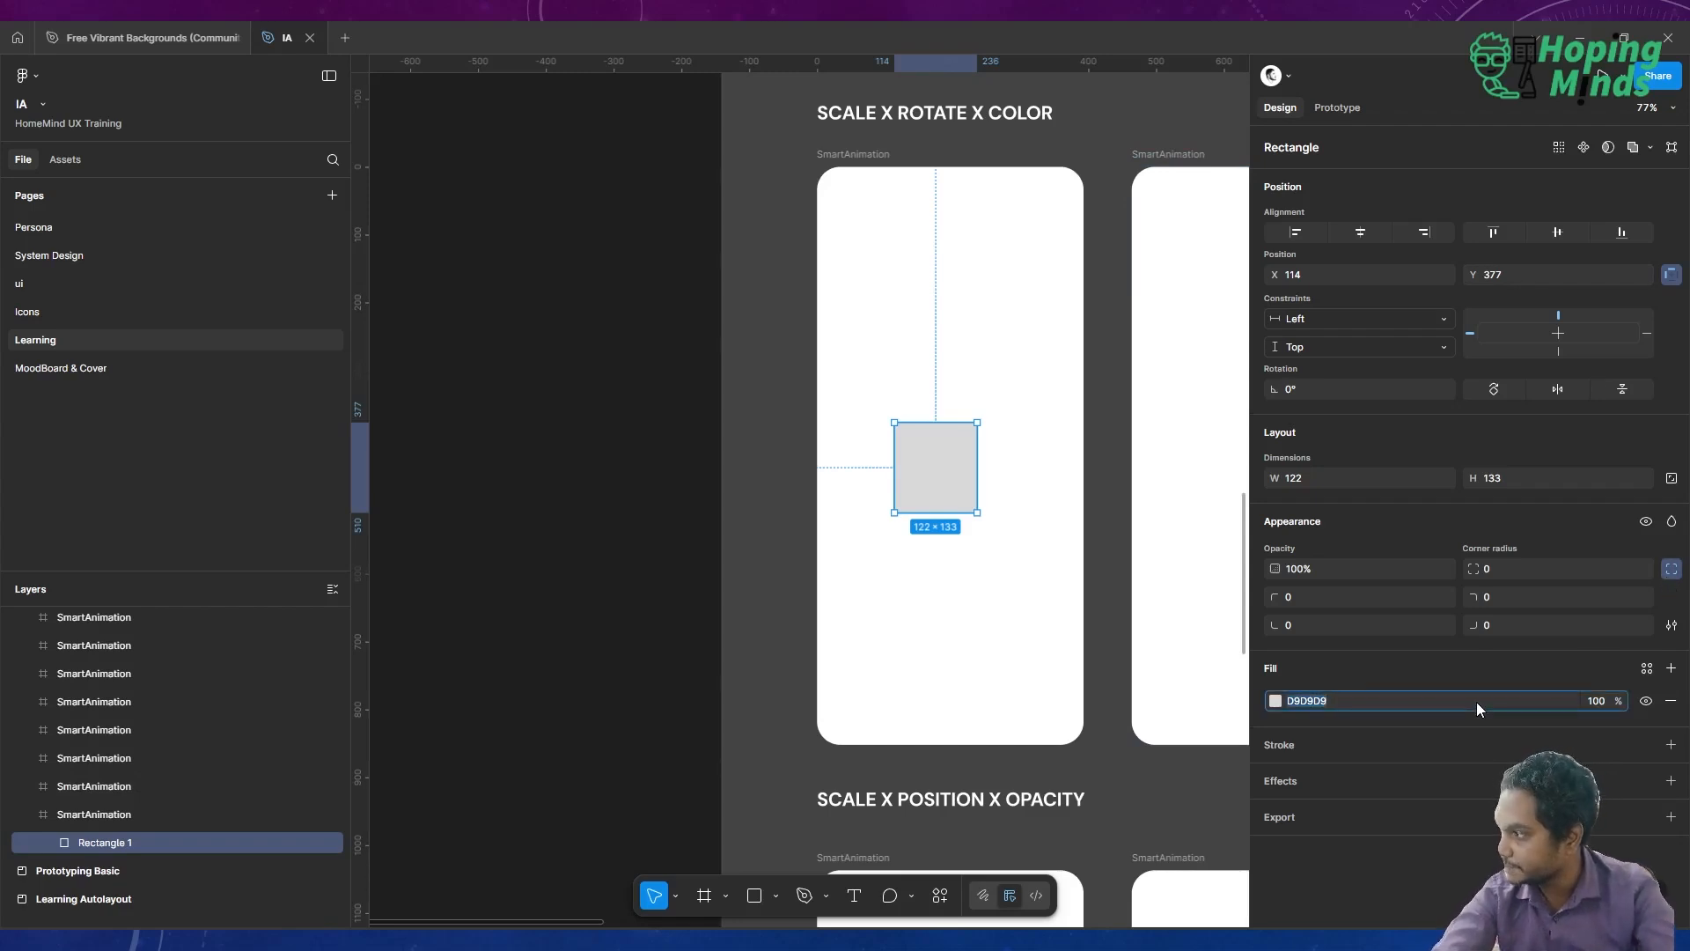
{"action": "type", "text": "teal"}
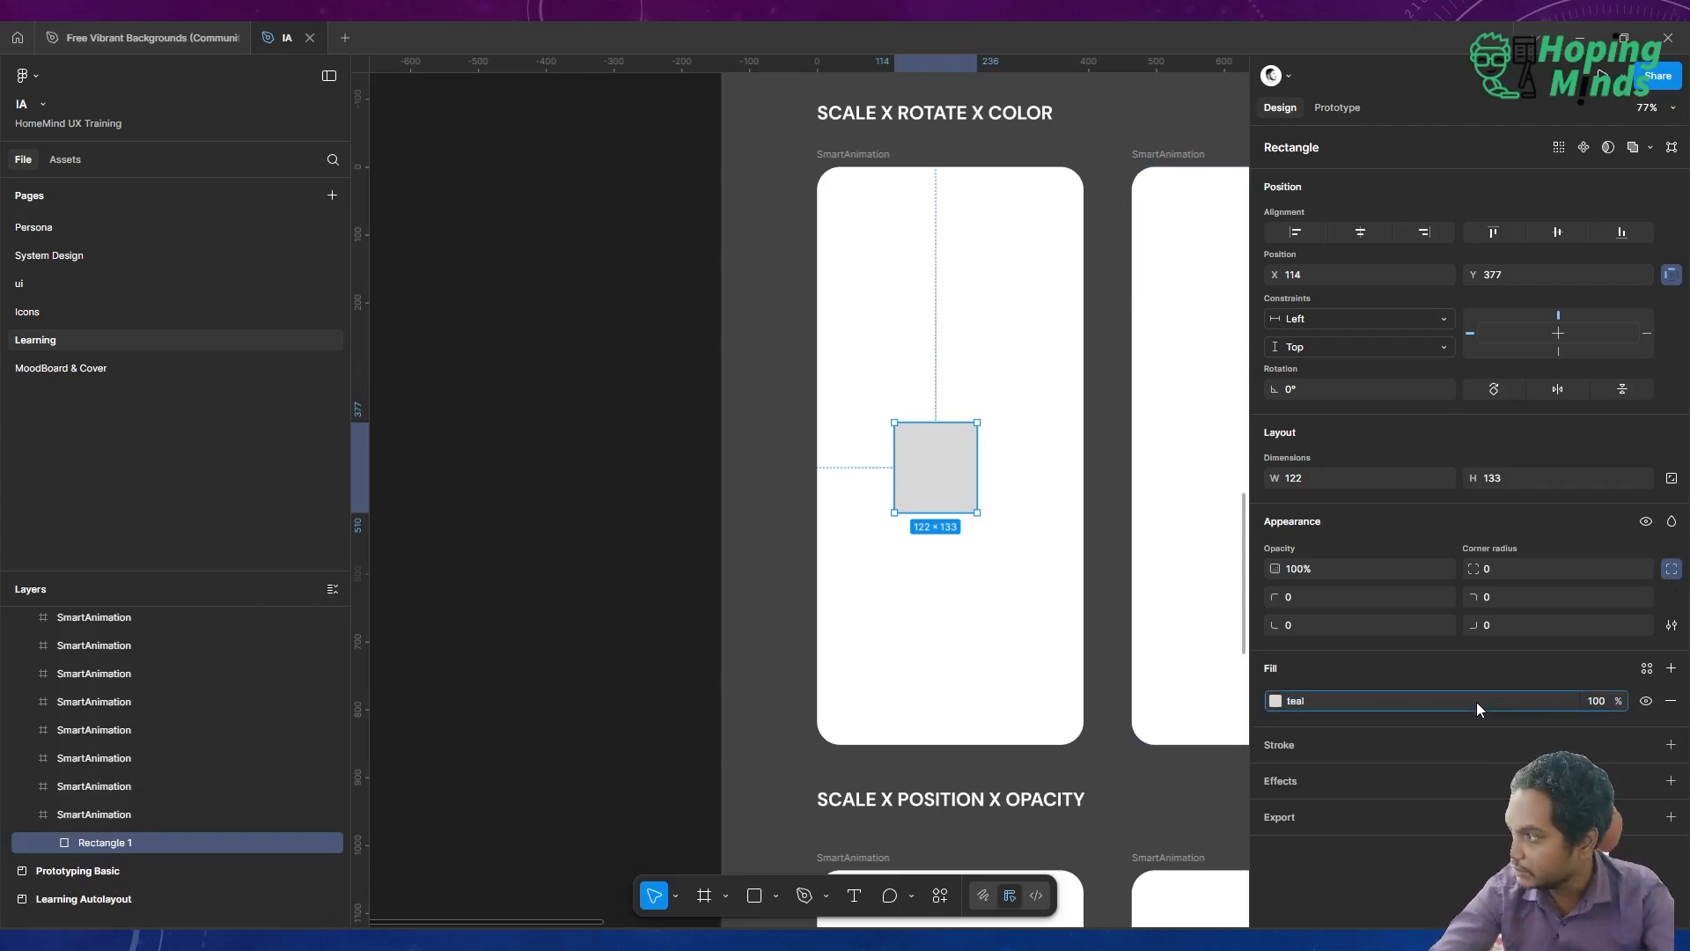
{"action": "key", "text": "Return"}
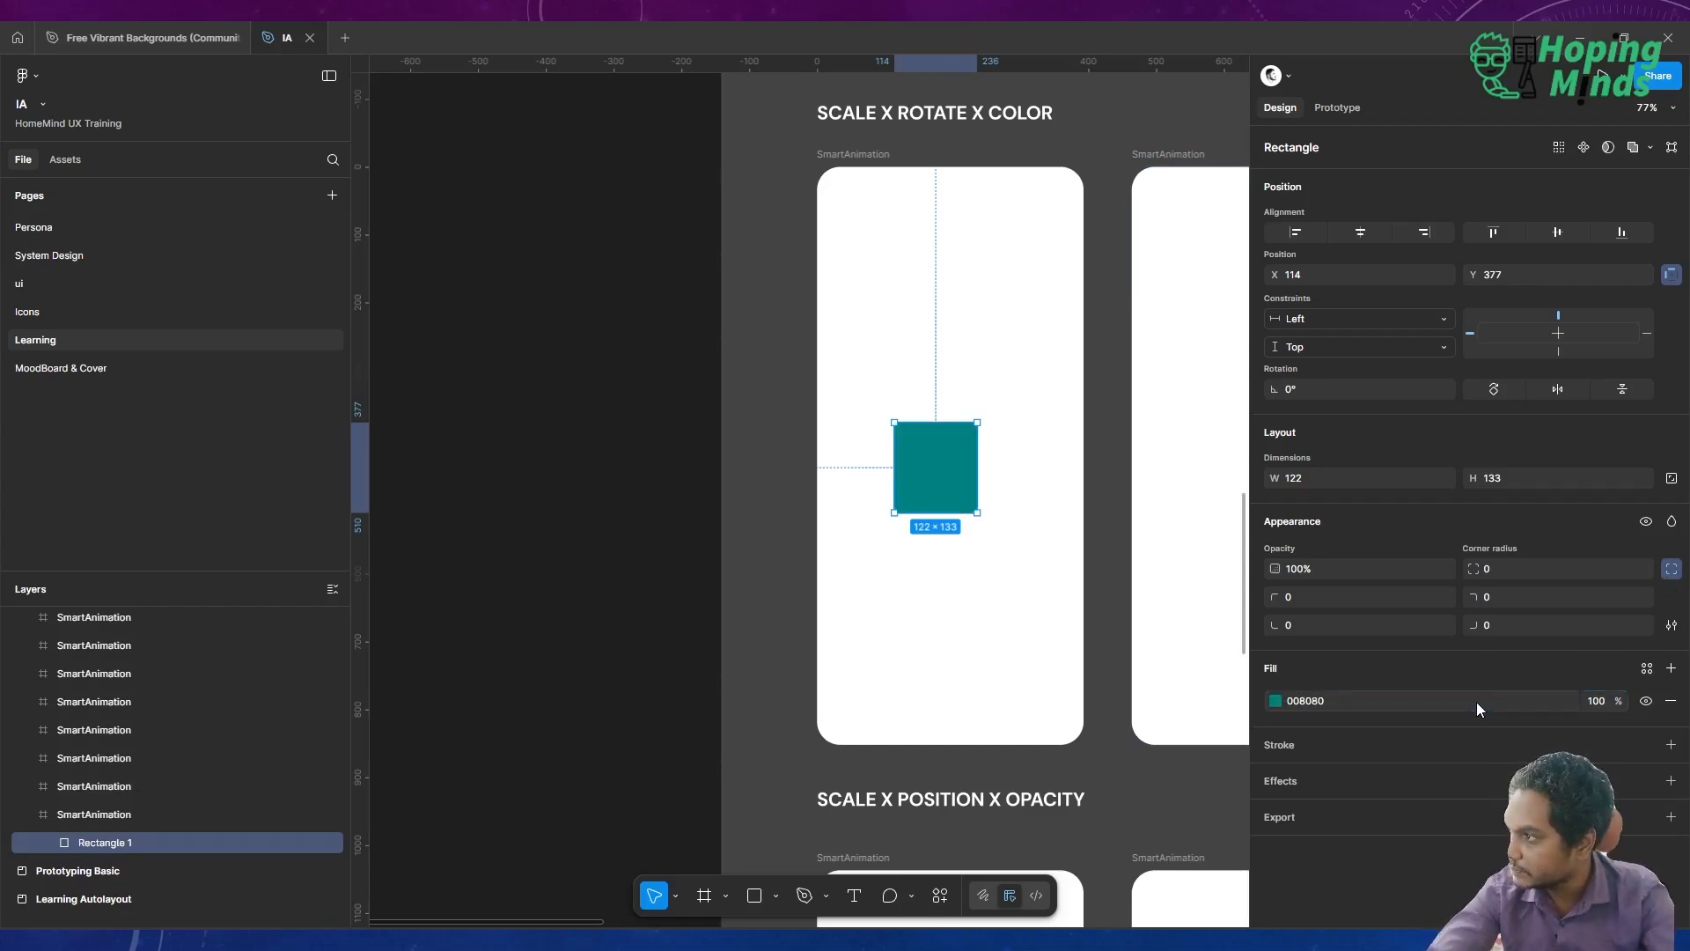
{"action": "left_click", "coordinate": [1361, 232]}
{"action": "left_click", "coordinate": [1558, 234]}
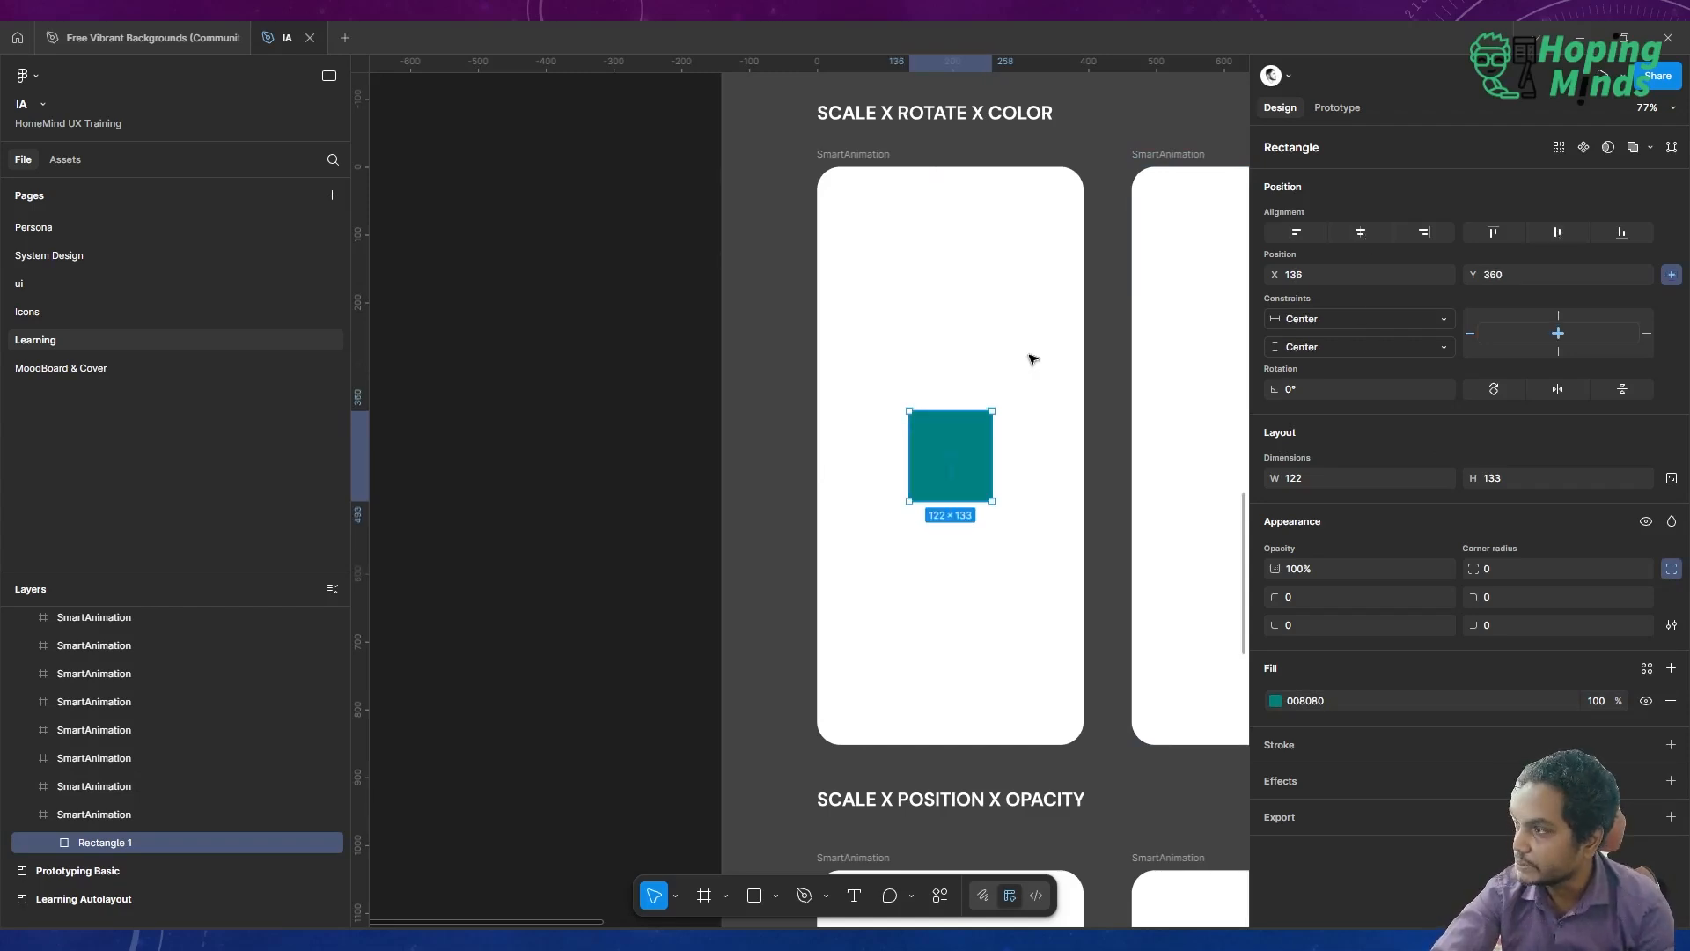
{"action": "left_click", "coordinate": [669, 466]}
Add auto layout to the first SmartAnimation frame and align its content to the centre
{"action": "scroll", "coordinate": [669, 466], "scroll_direction": "right", "scroll_amount": 3}
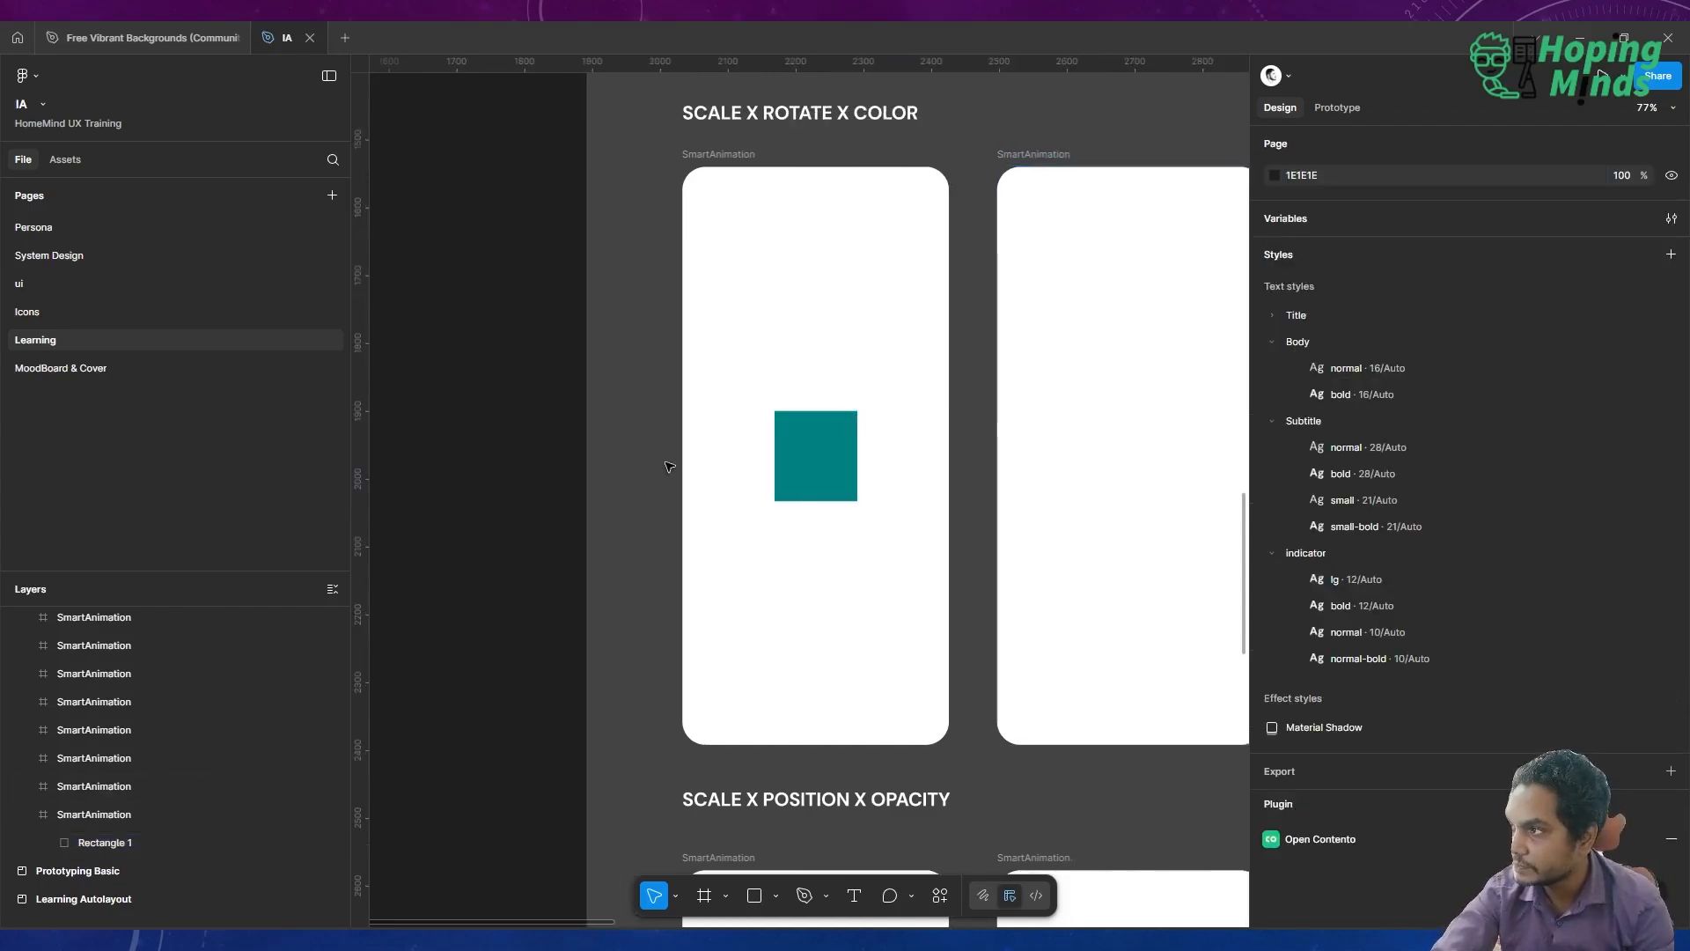
{"action": "scroll", "coordinate": [669, 467], "scroll_direction": "up", "scroll_amount": 1}
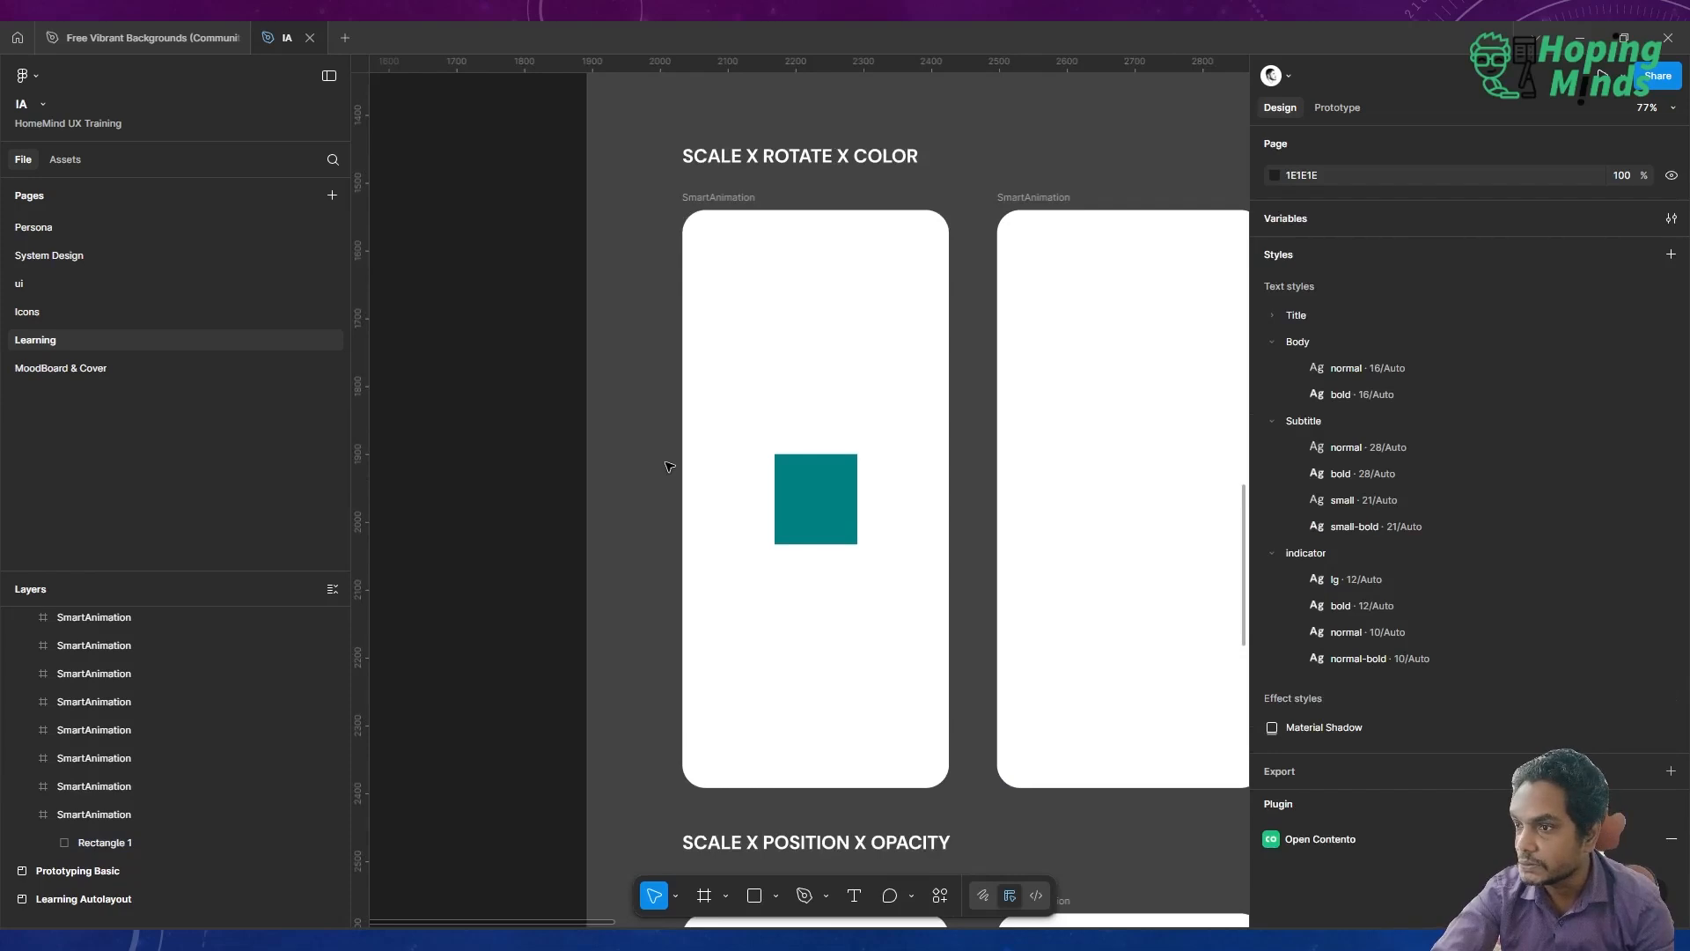
{"action": "left_click", "coordinate": [176, 815]}
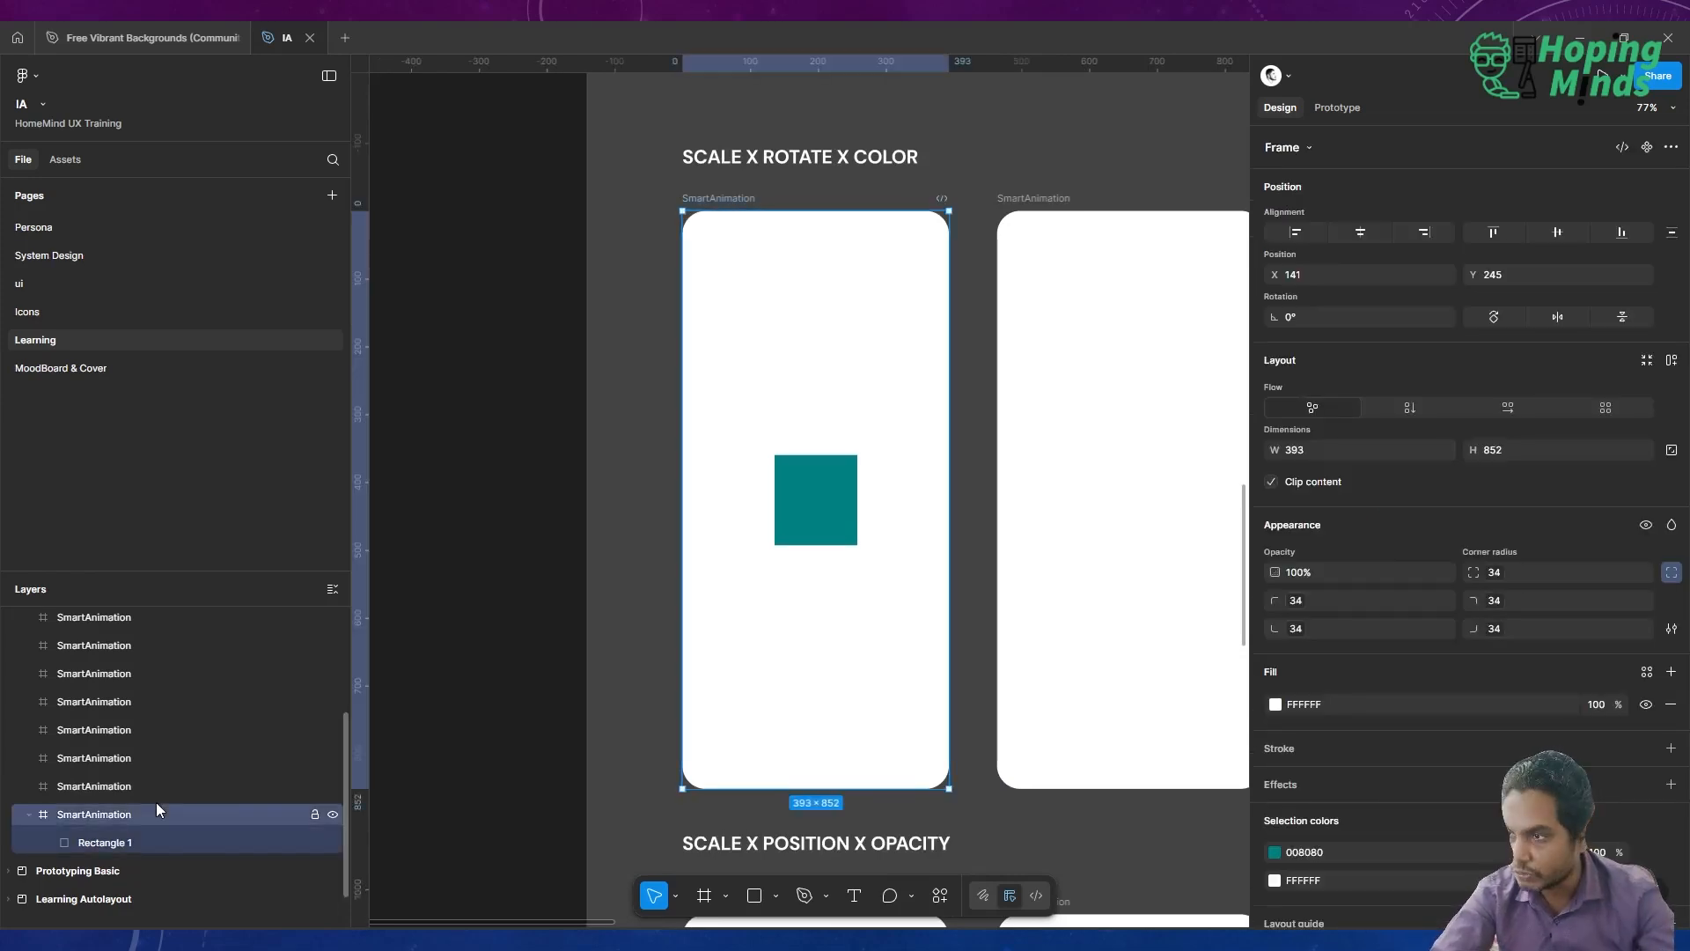
{"action": "key", "text": "shift+a"}
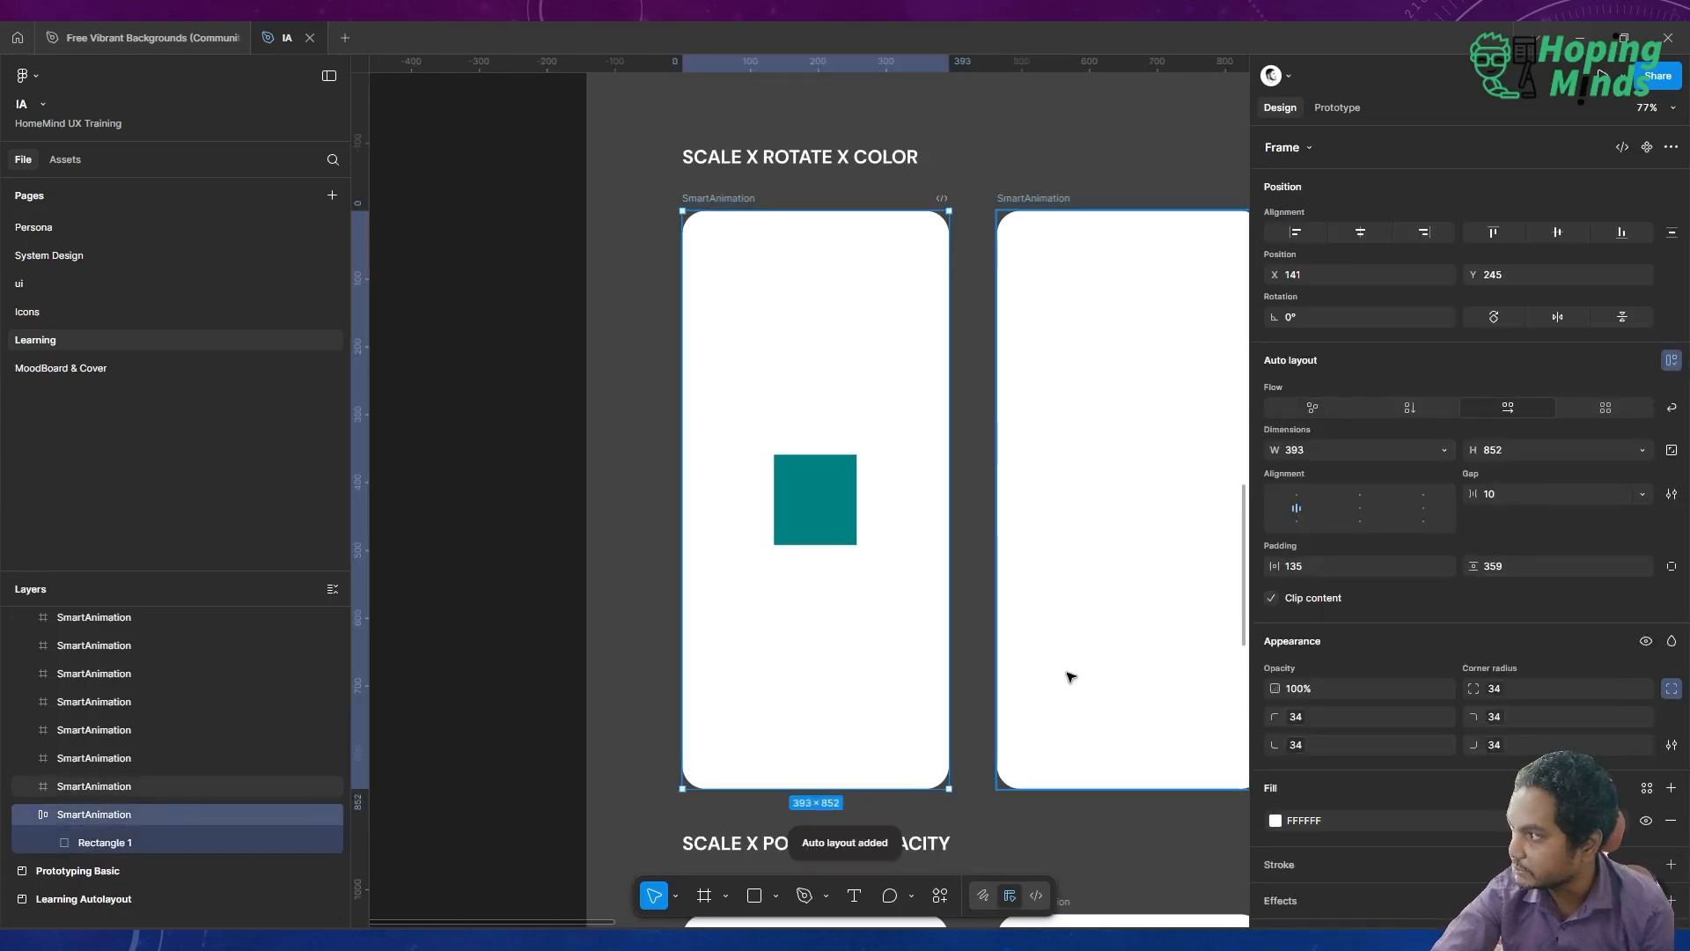
{"action": "left_click", "coordinate": [1360, 507]}
{"action": "left_click", "coordinate": [788, 514]}
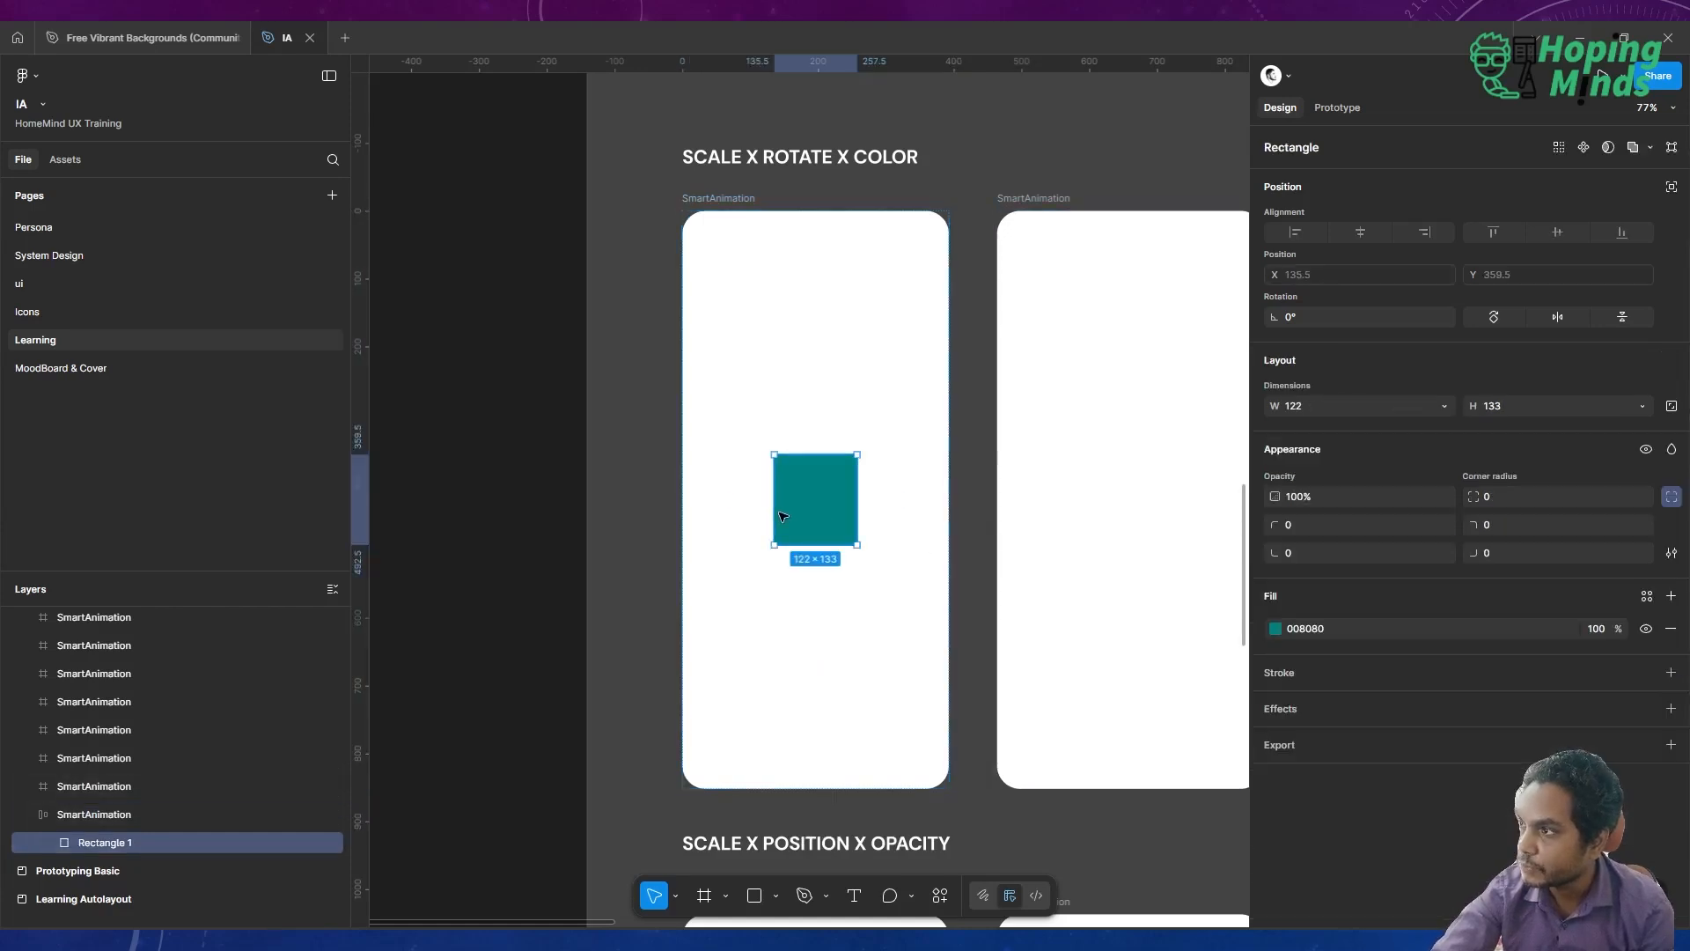
{"action": "left_click", "coordinate": [720, 202]}
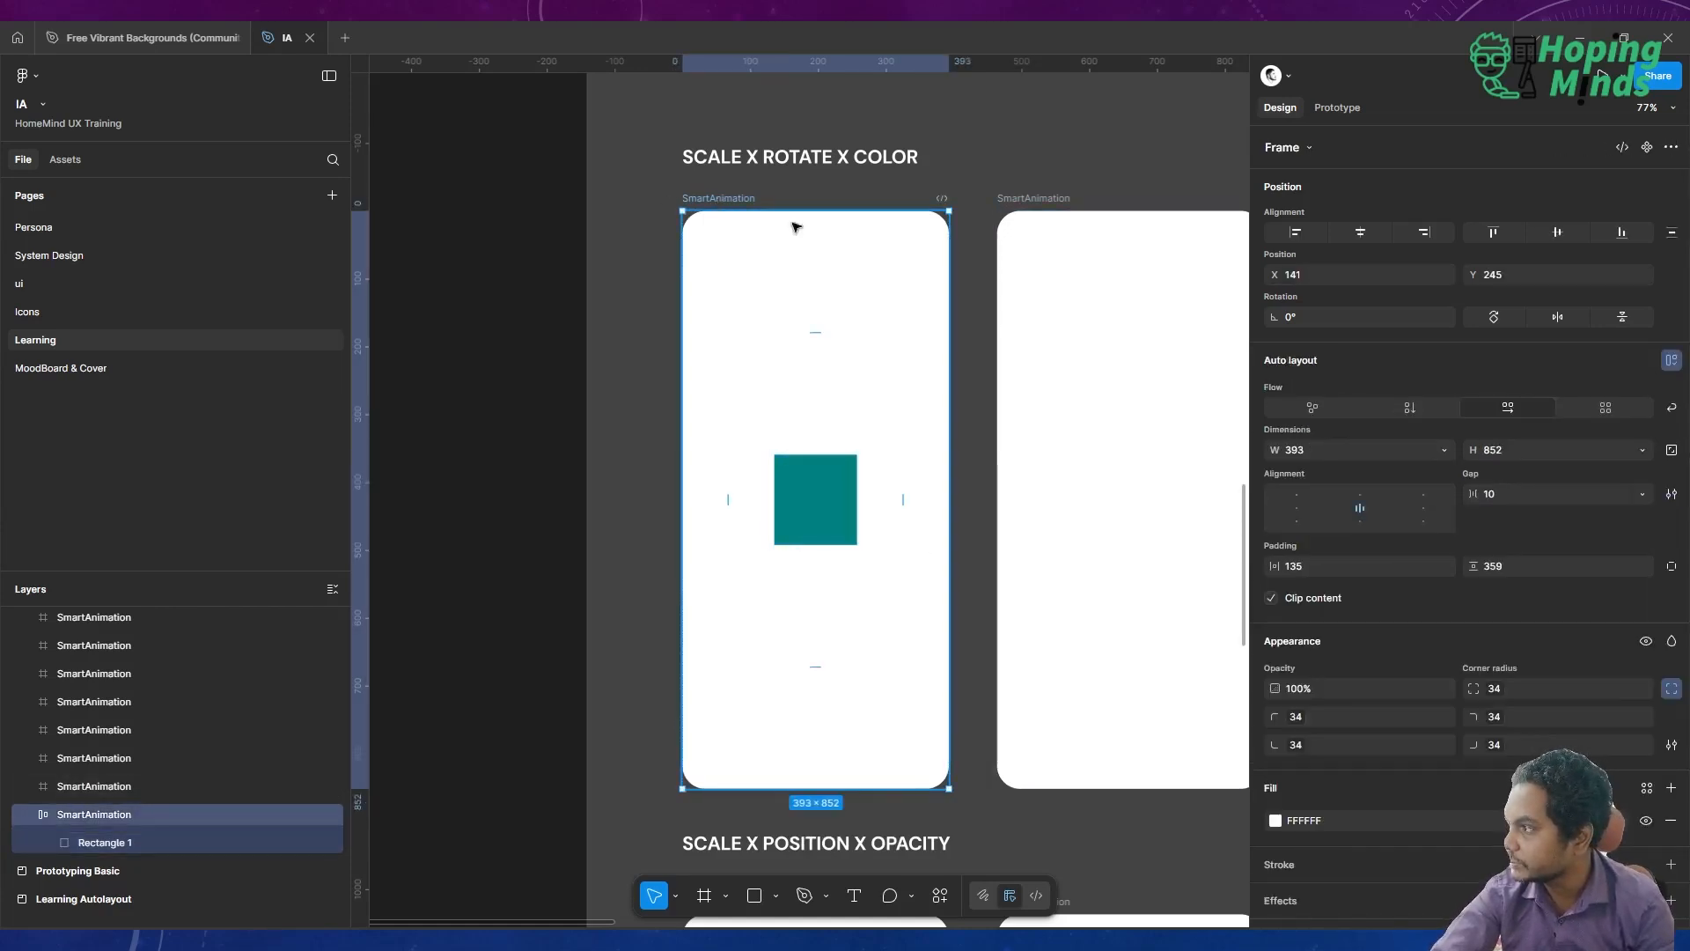
Set the first SmartAnimation frame's horizontal and vertical padding to 10
{"action": "left_click", "coordinate": [1312, 563]}
{"action": "type", "text": "1"}
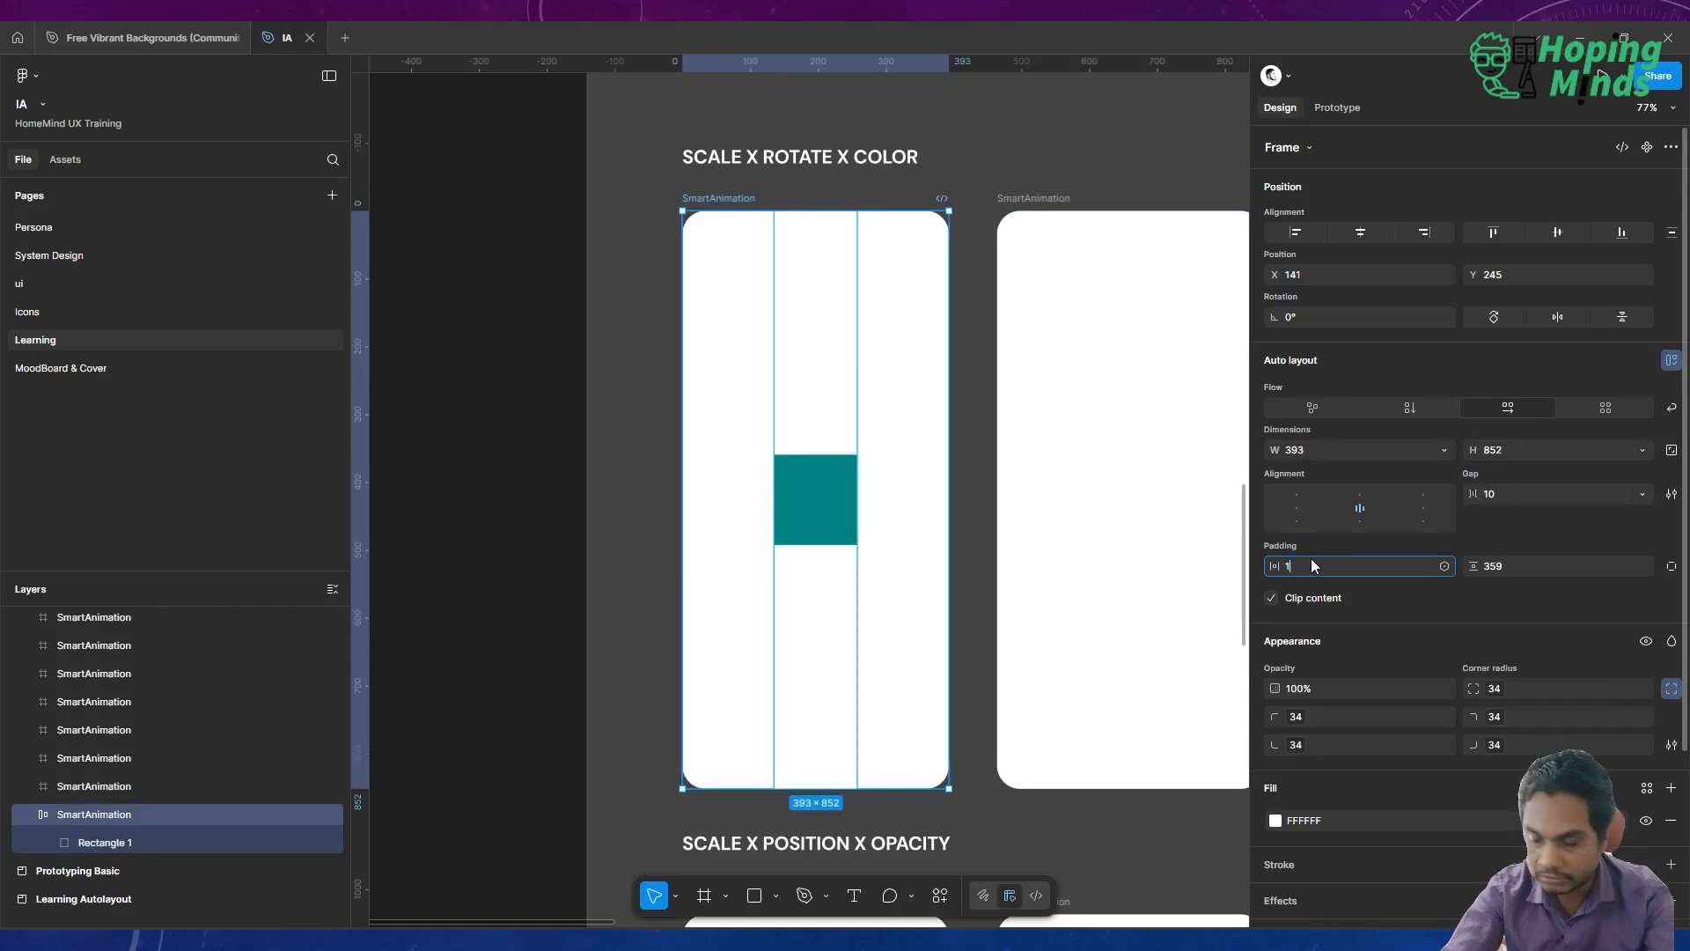
{"action": "type", "text": "0"}
{"action": "key", "text": "Tab"}
{"action": "type", "text": "10"}
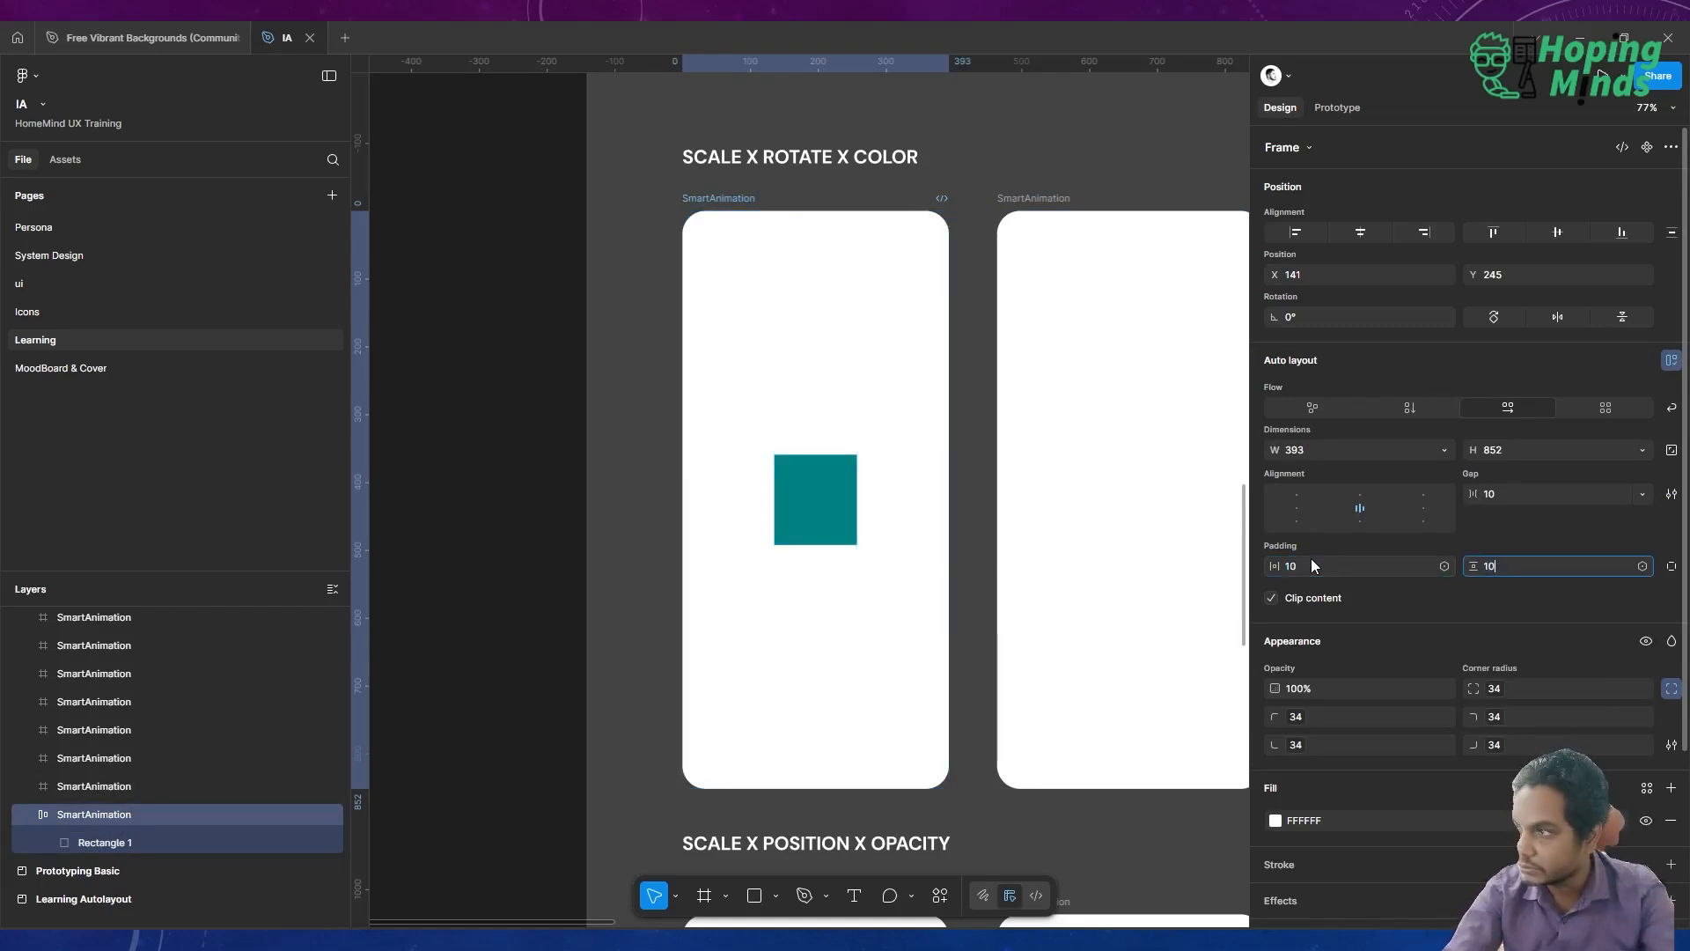
Set the first SmartAnimation frame's horizontal and vertical padding to 100
{"action": "left_click", "coordinate": [1312, 565]}
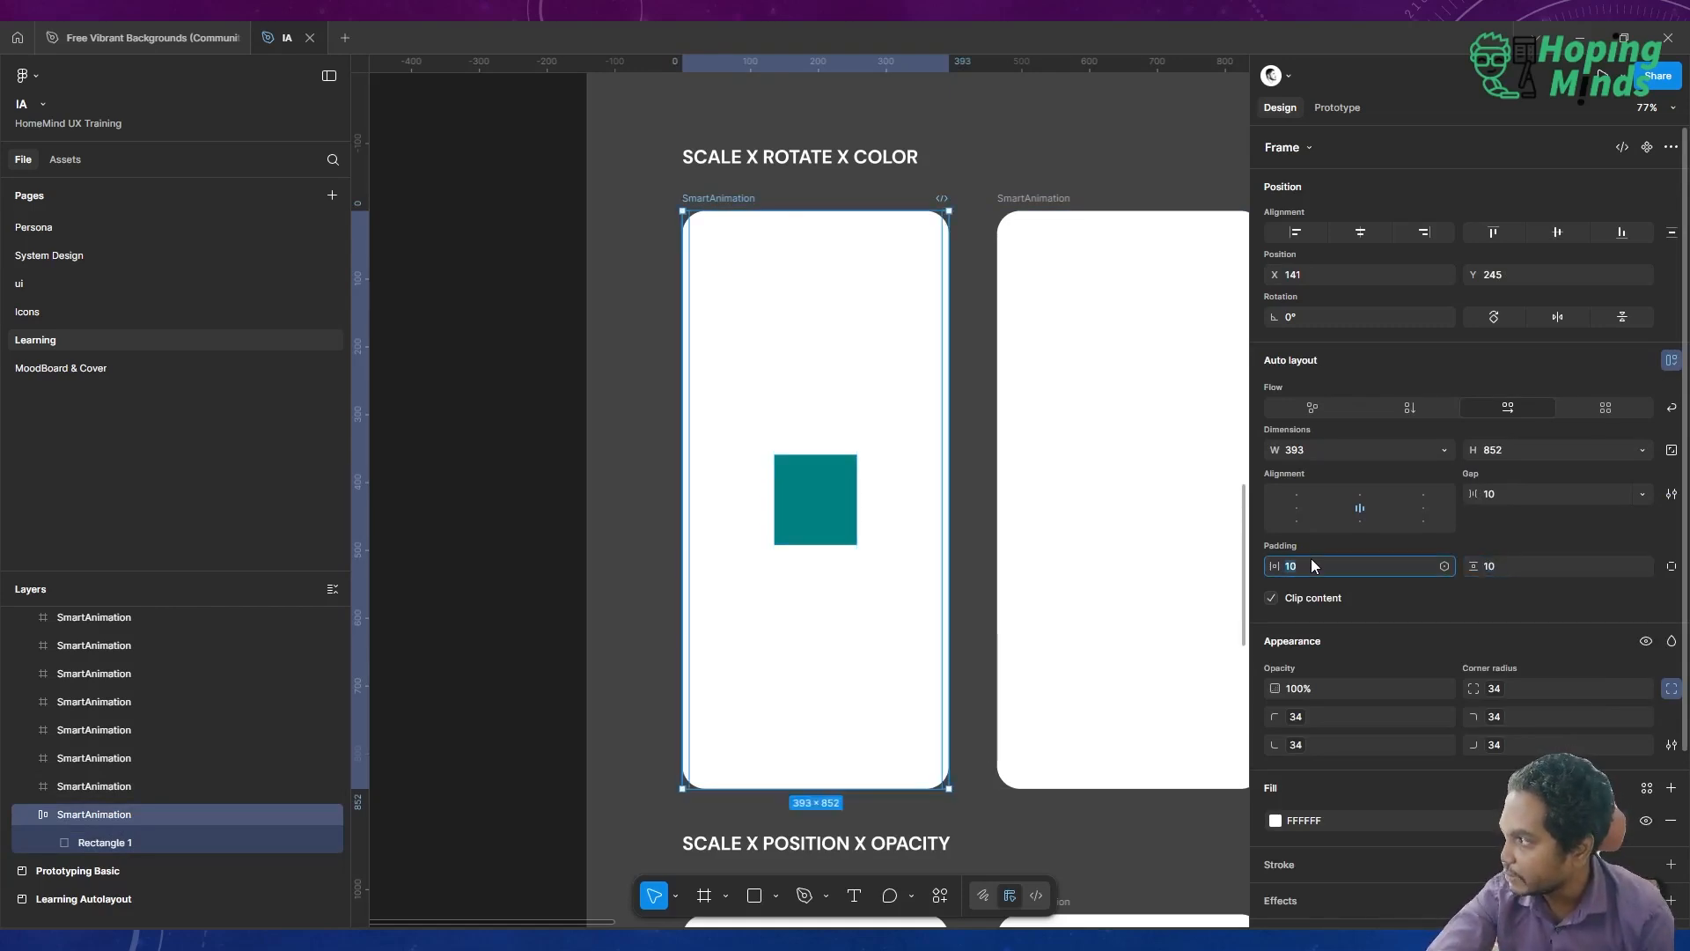
{"action": "type", "text": "100"}
{"action": "key", "text": "Tab"}
{"action": "type", "text": "1"}
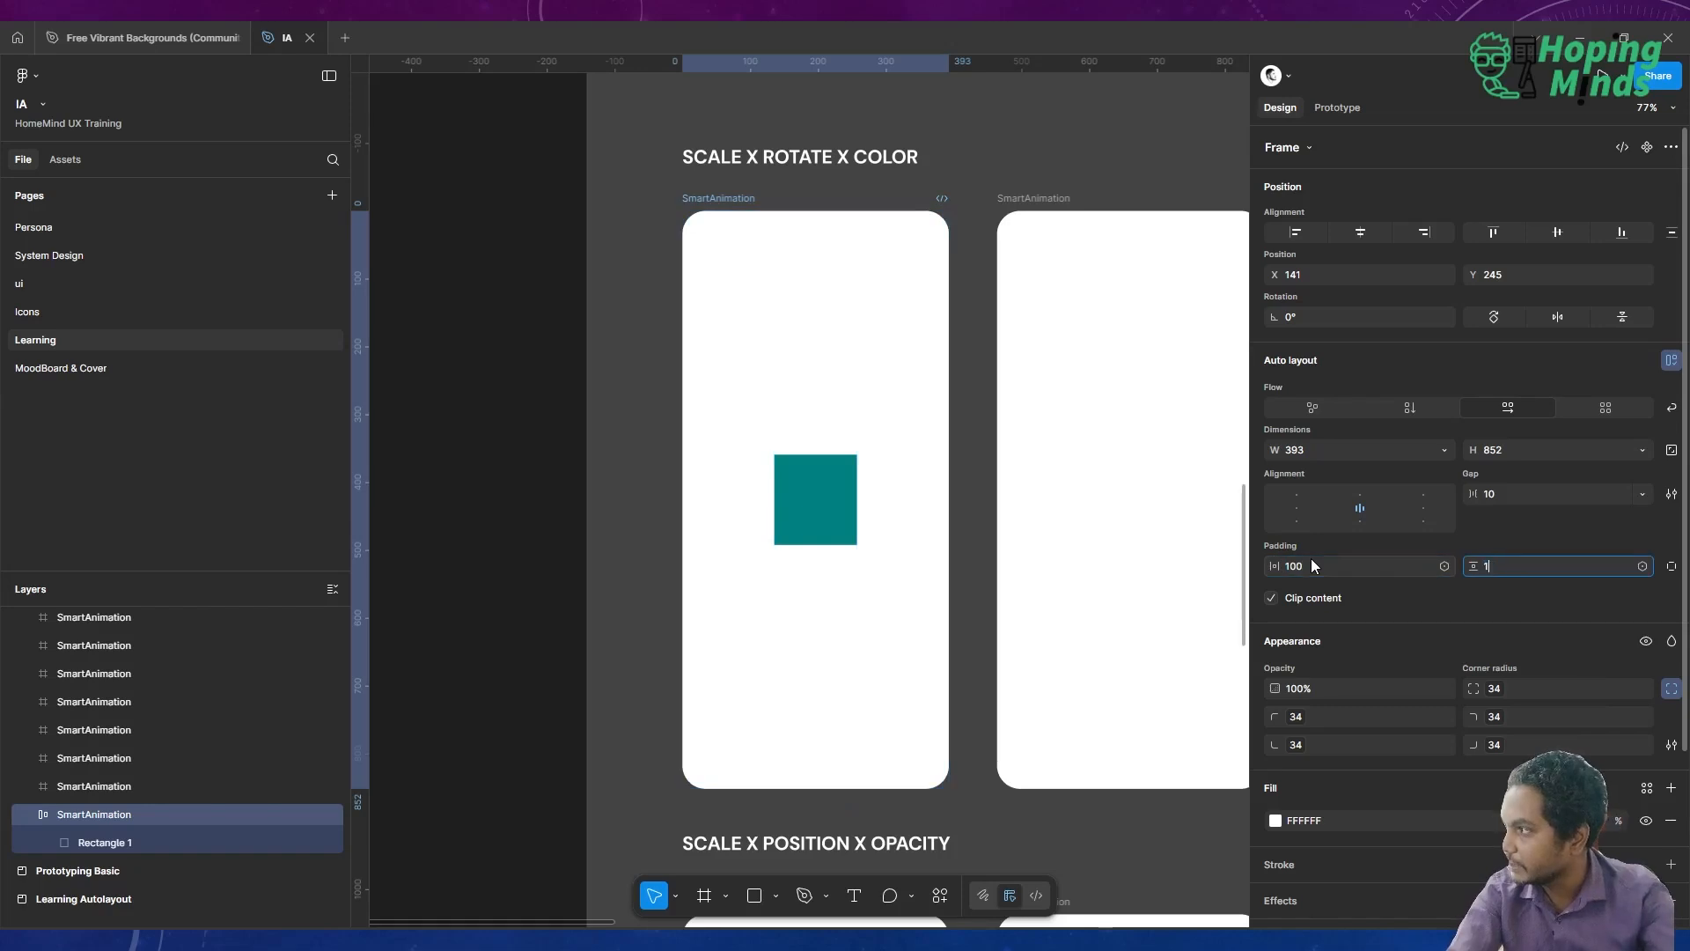
{"action": "type", "text": "00"}
{"action": "key", "text": "Return"}
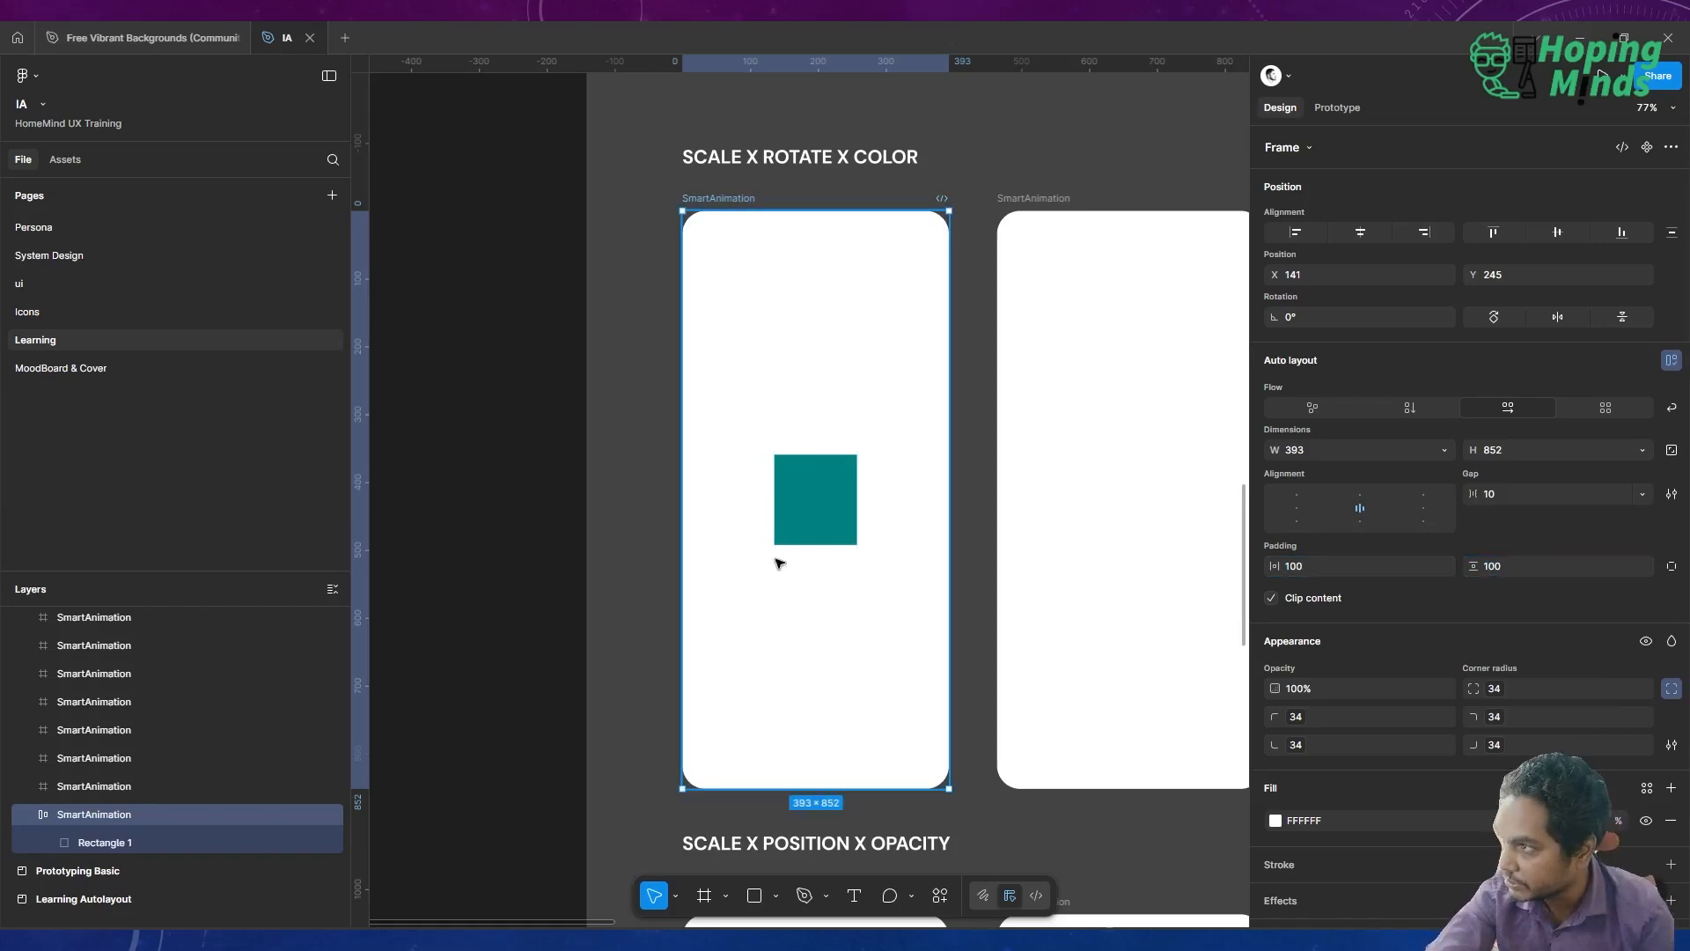
Copy the teal rectangle from the first SmartAnimation frame into the second frame of the SCALE X ROTATE X COLOR row
{"action": "left_click", "coordinate": [612, 510]}
{"action": "scroll", "coordinate": [615, 513], "scroll_direction": "right", "scroll_amount": 1}
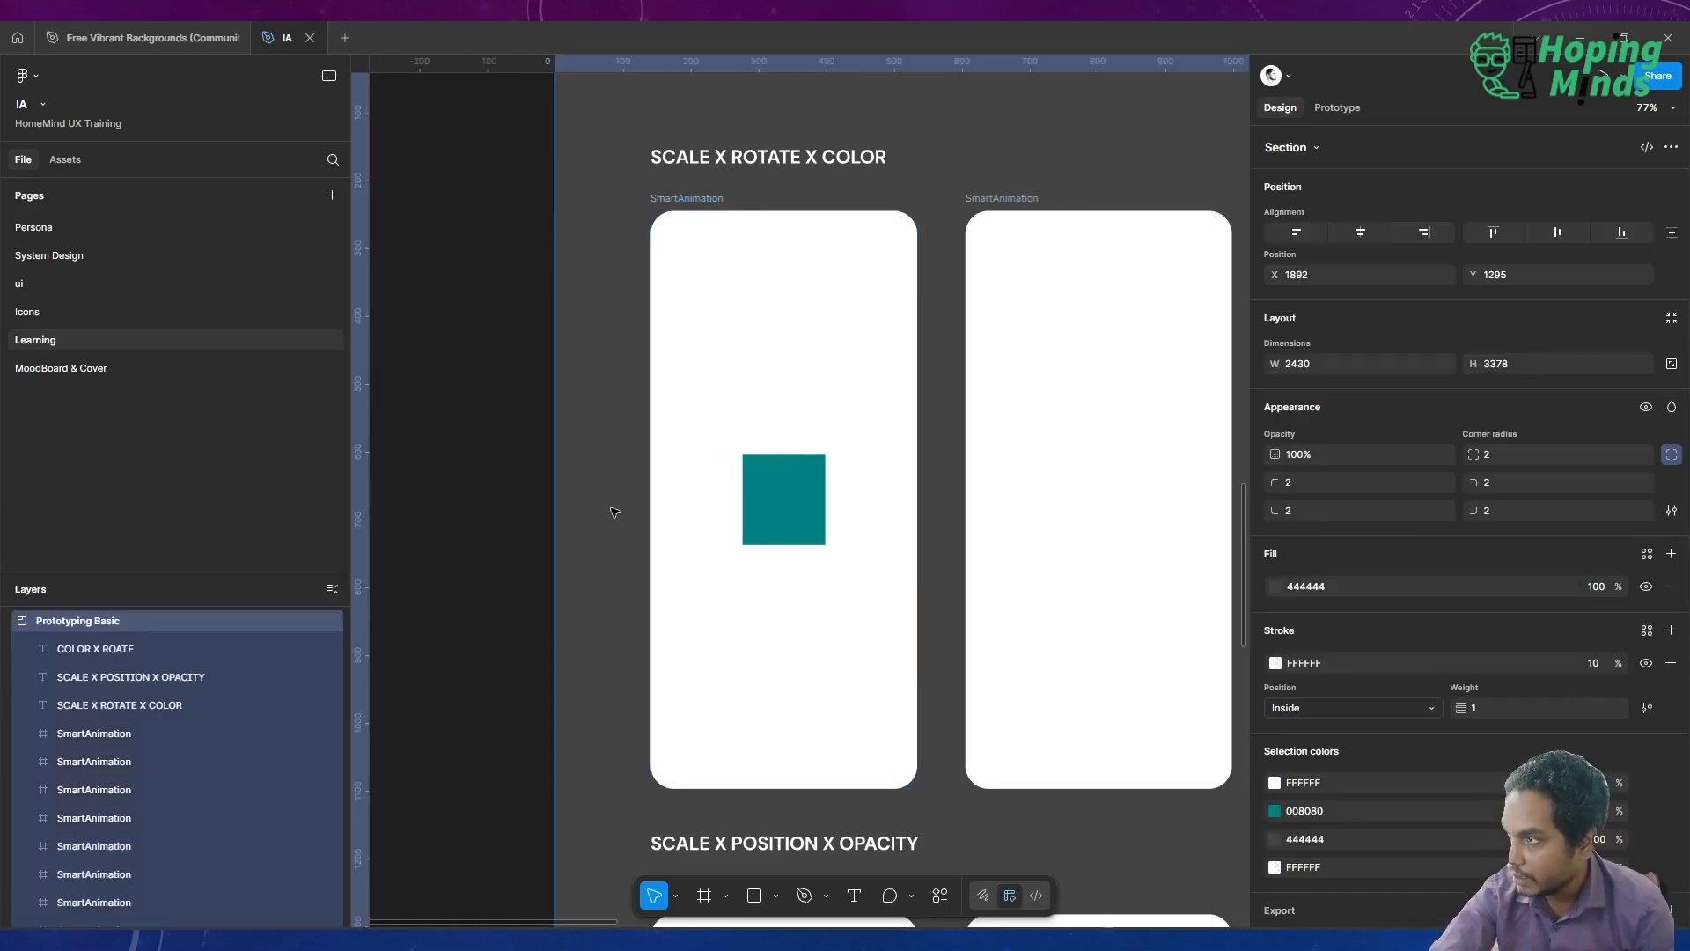
{"action": "scroll", "coordinate": [614, 513], "scroll_direction": "right", "scroll_amount": 3}
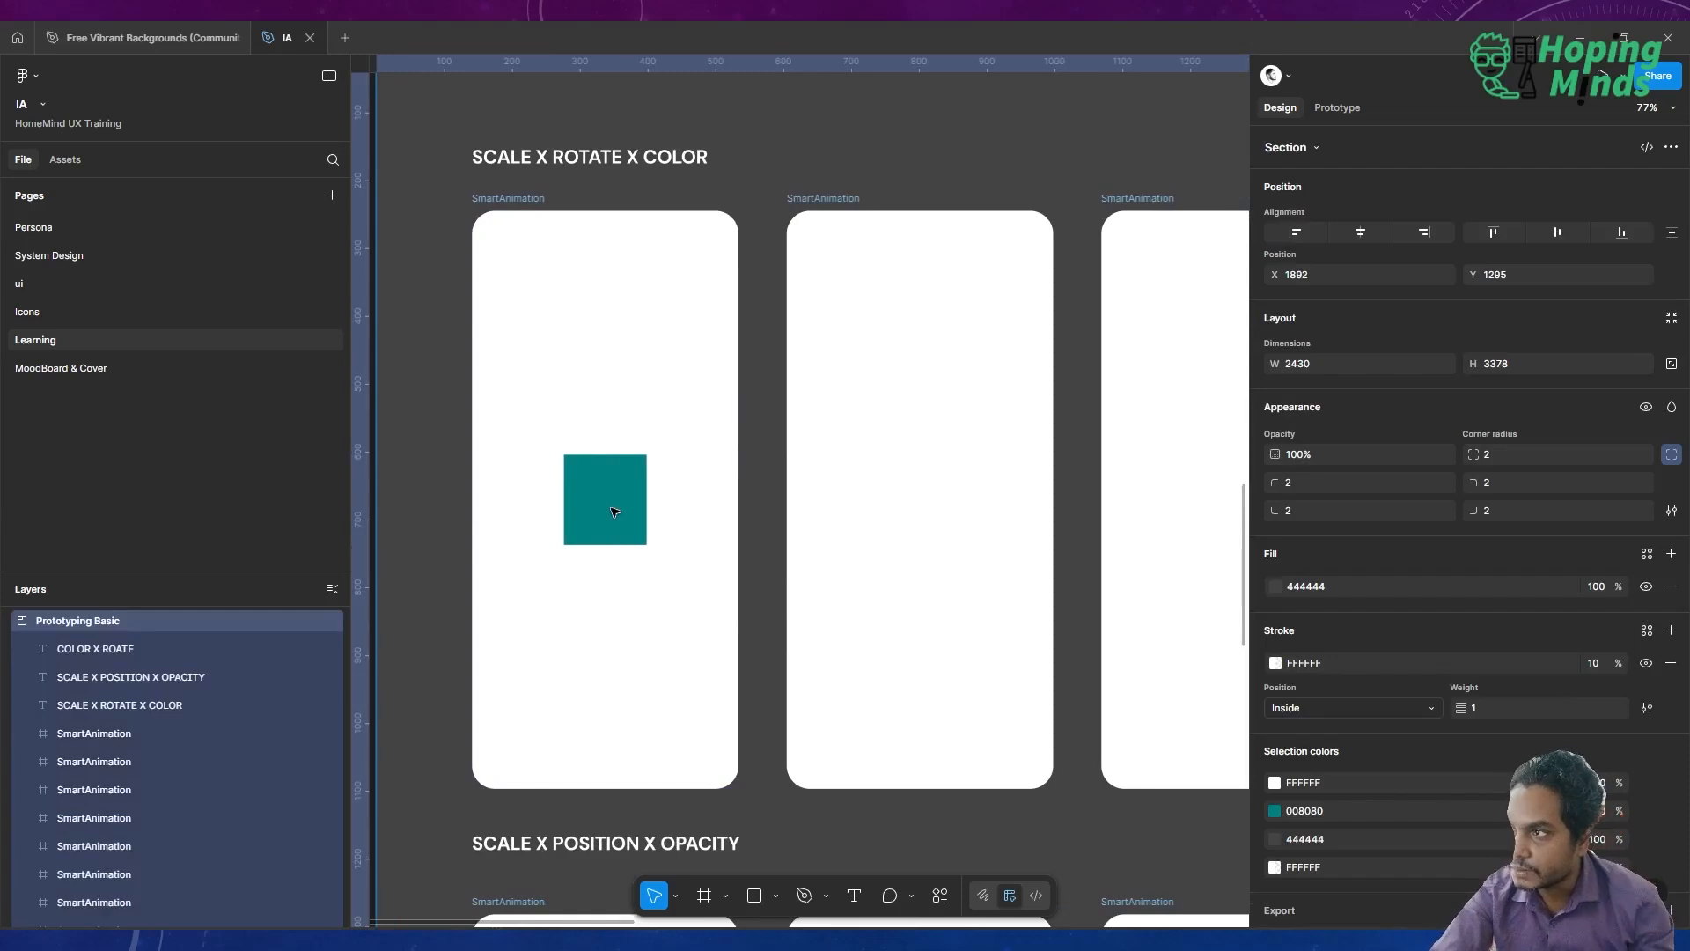
{"action": "double_click", "coordinate": [614, 511]}
{"action": "key", "text": "Escape"}
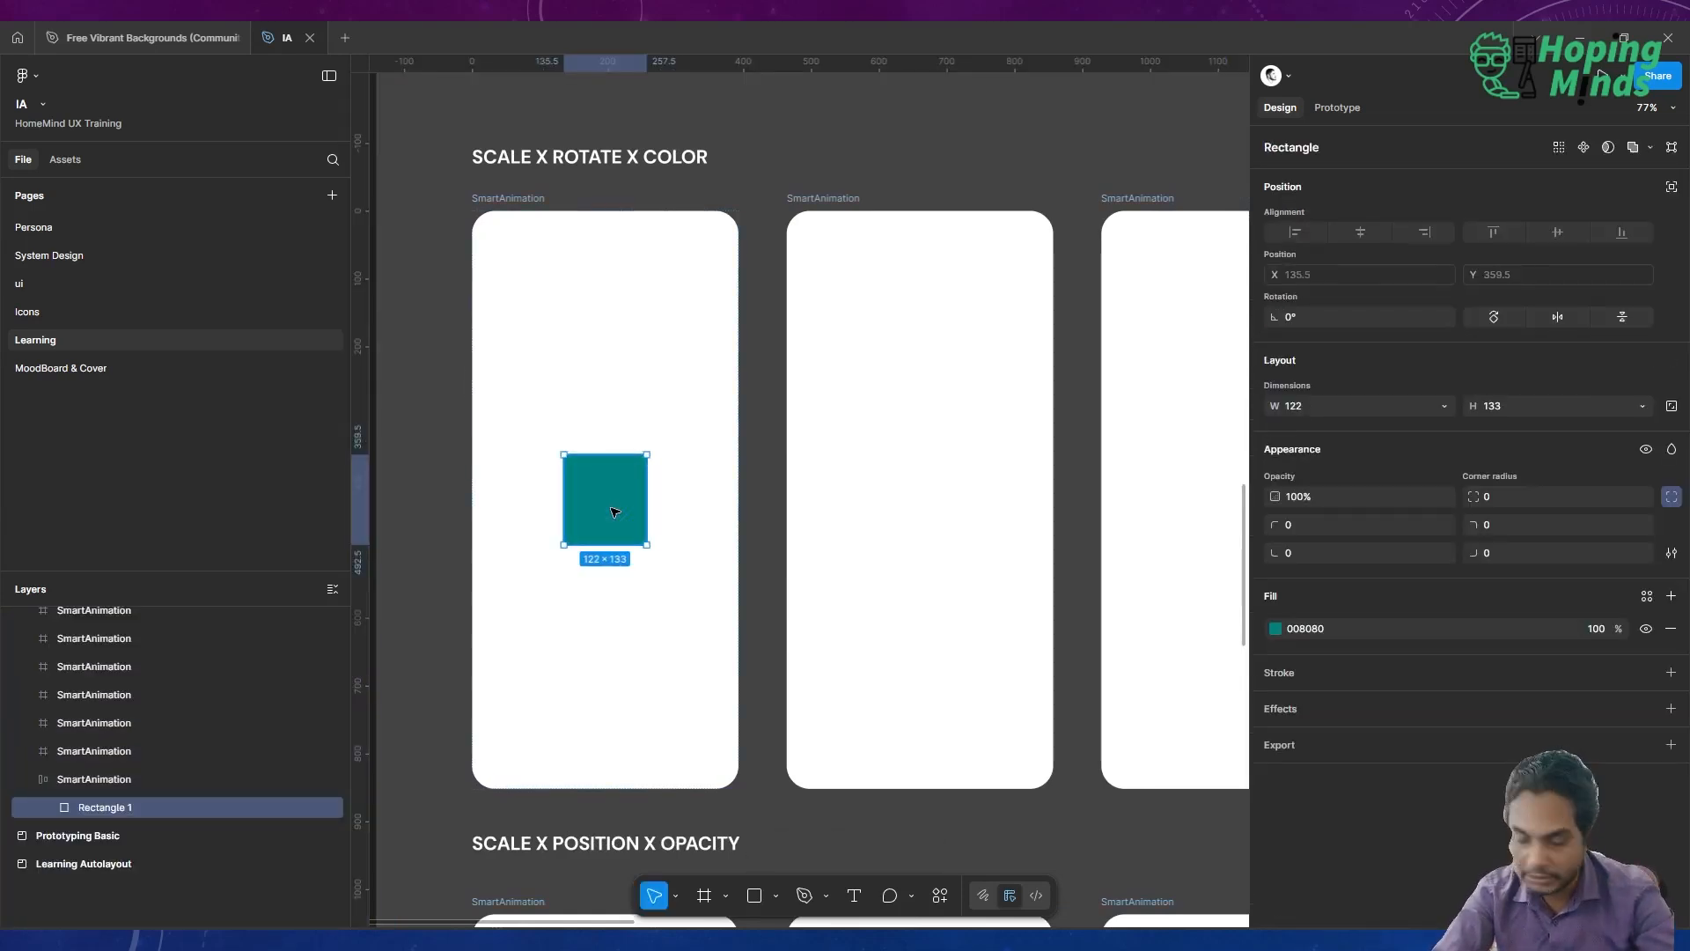
{"action": "left_click", "coordinate": [823, 203]}
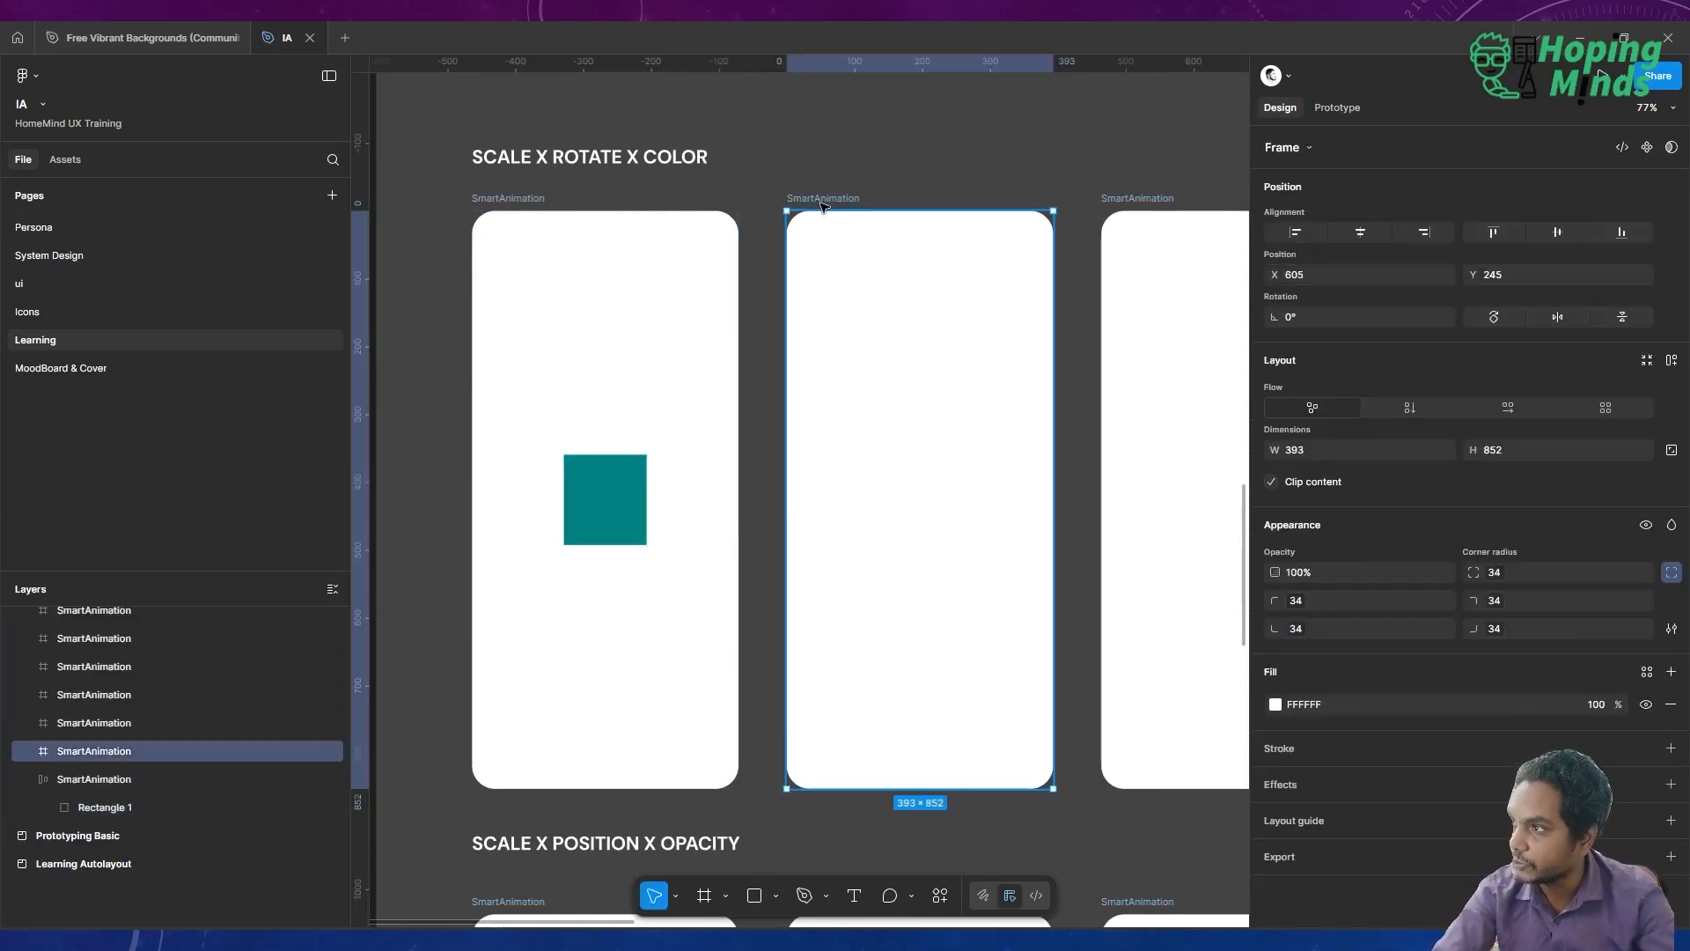
{"action": "key", "text": "ctrl+v"}
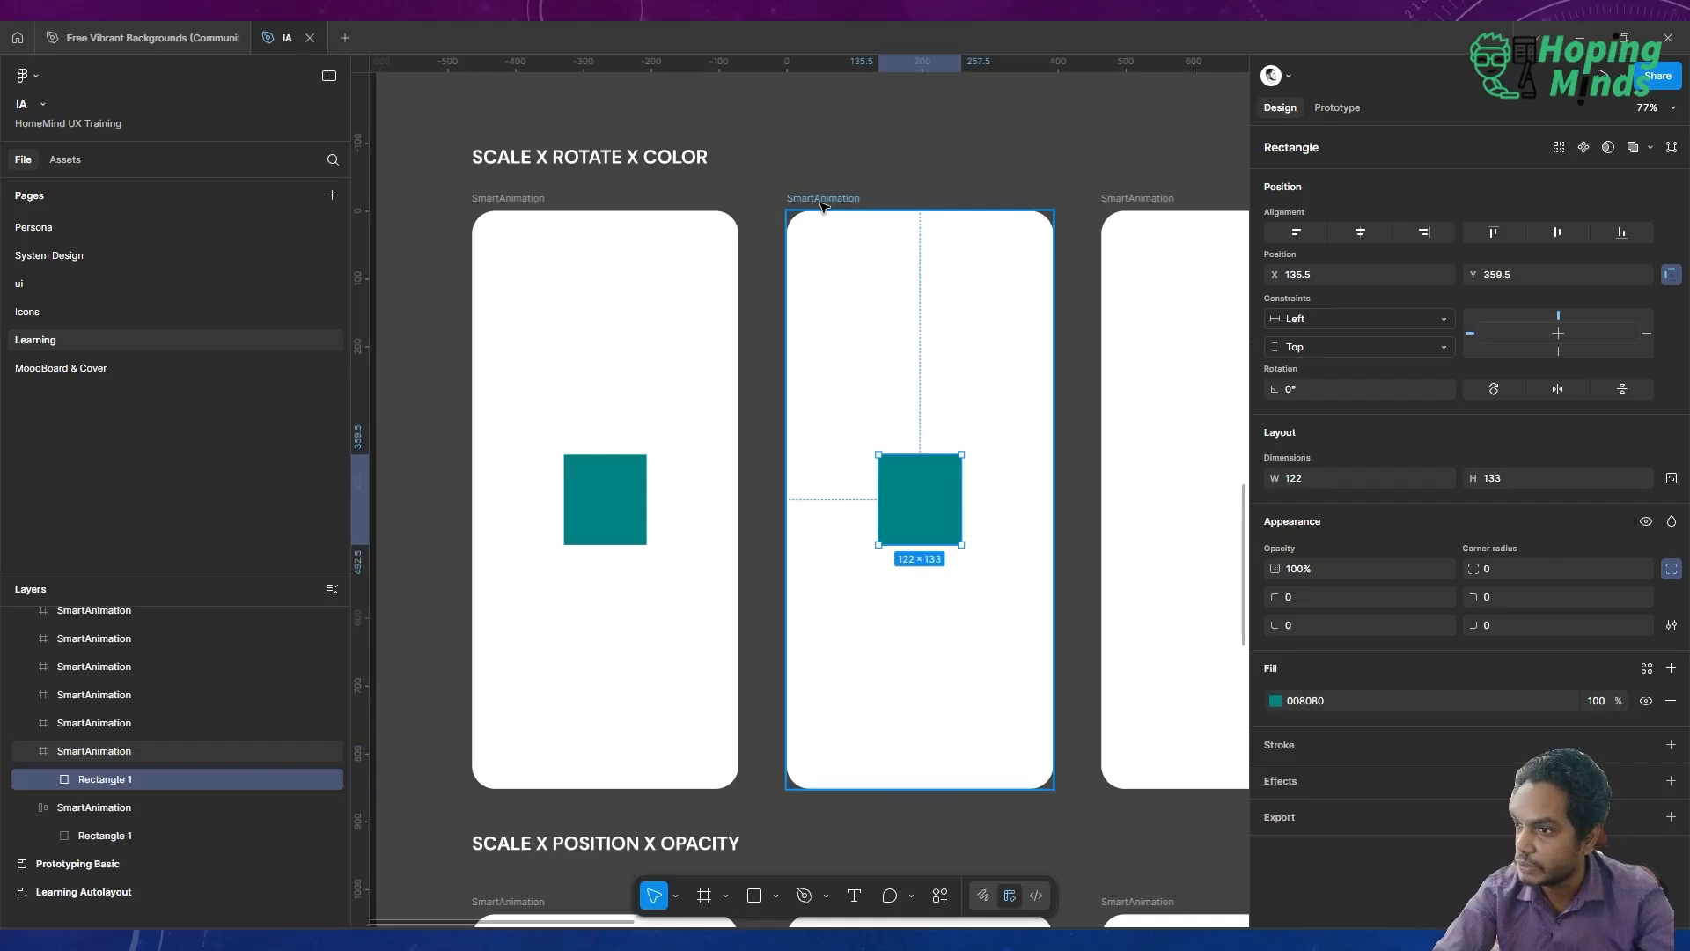
{"action": "left_click", "coordinate": [139, 817]}
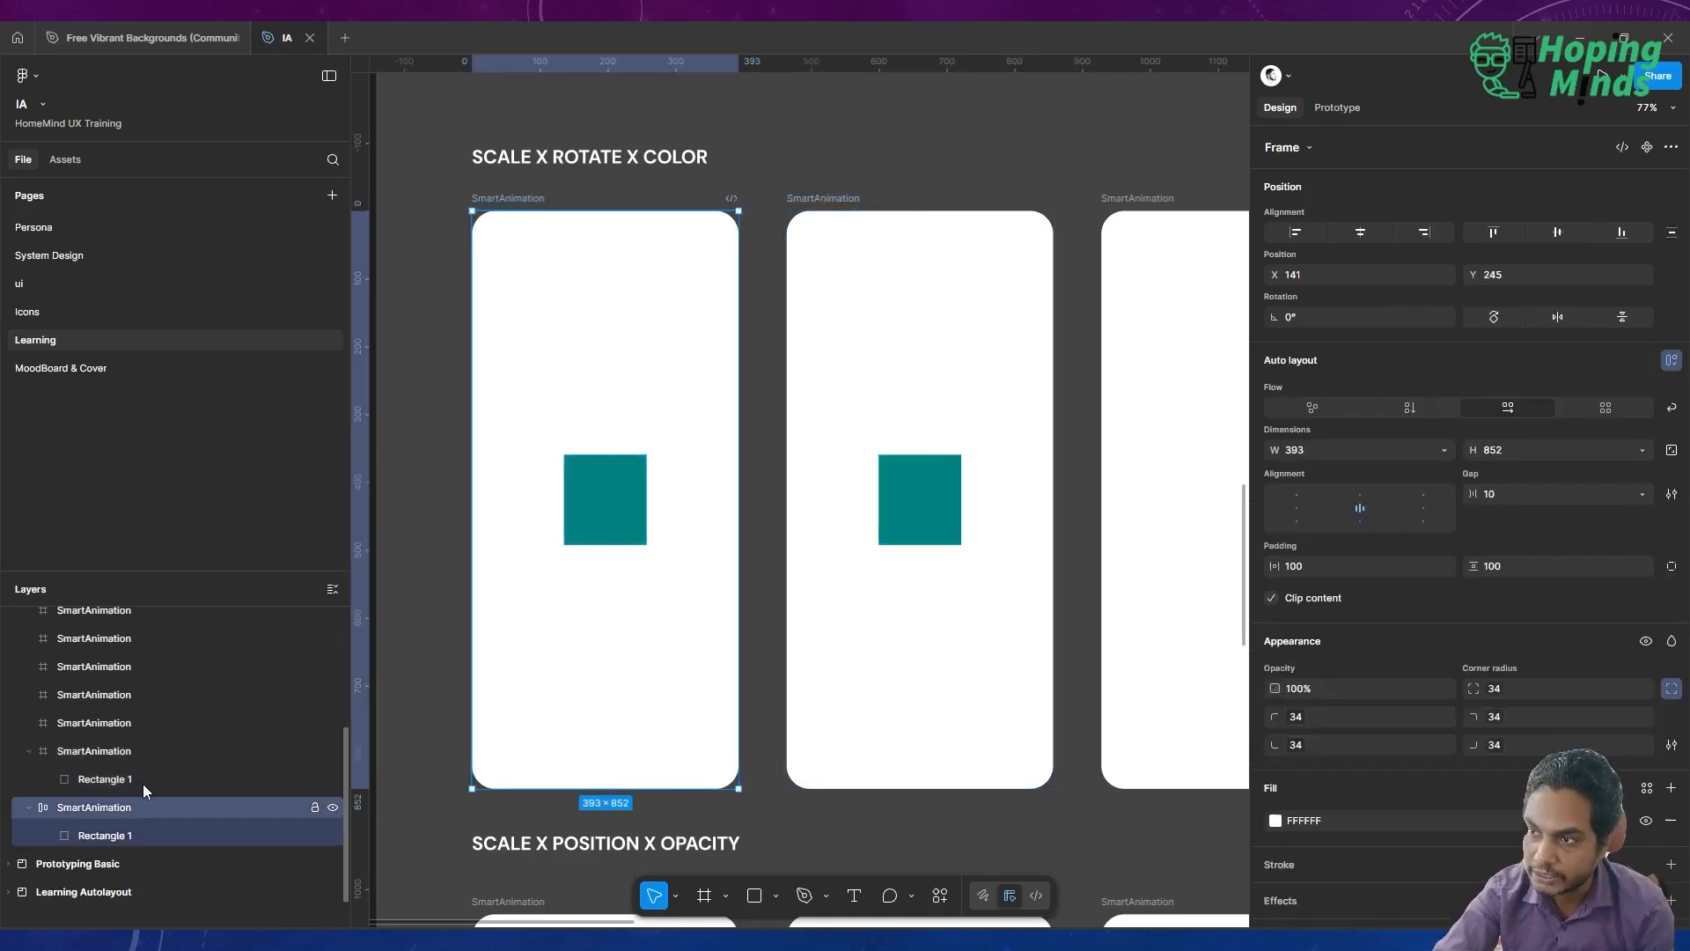
{"action": "left_click", "coordinate": [143, 837]}
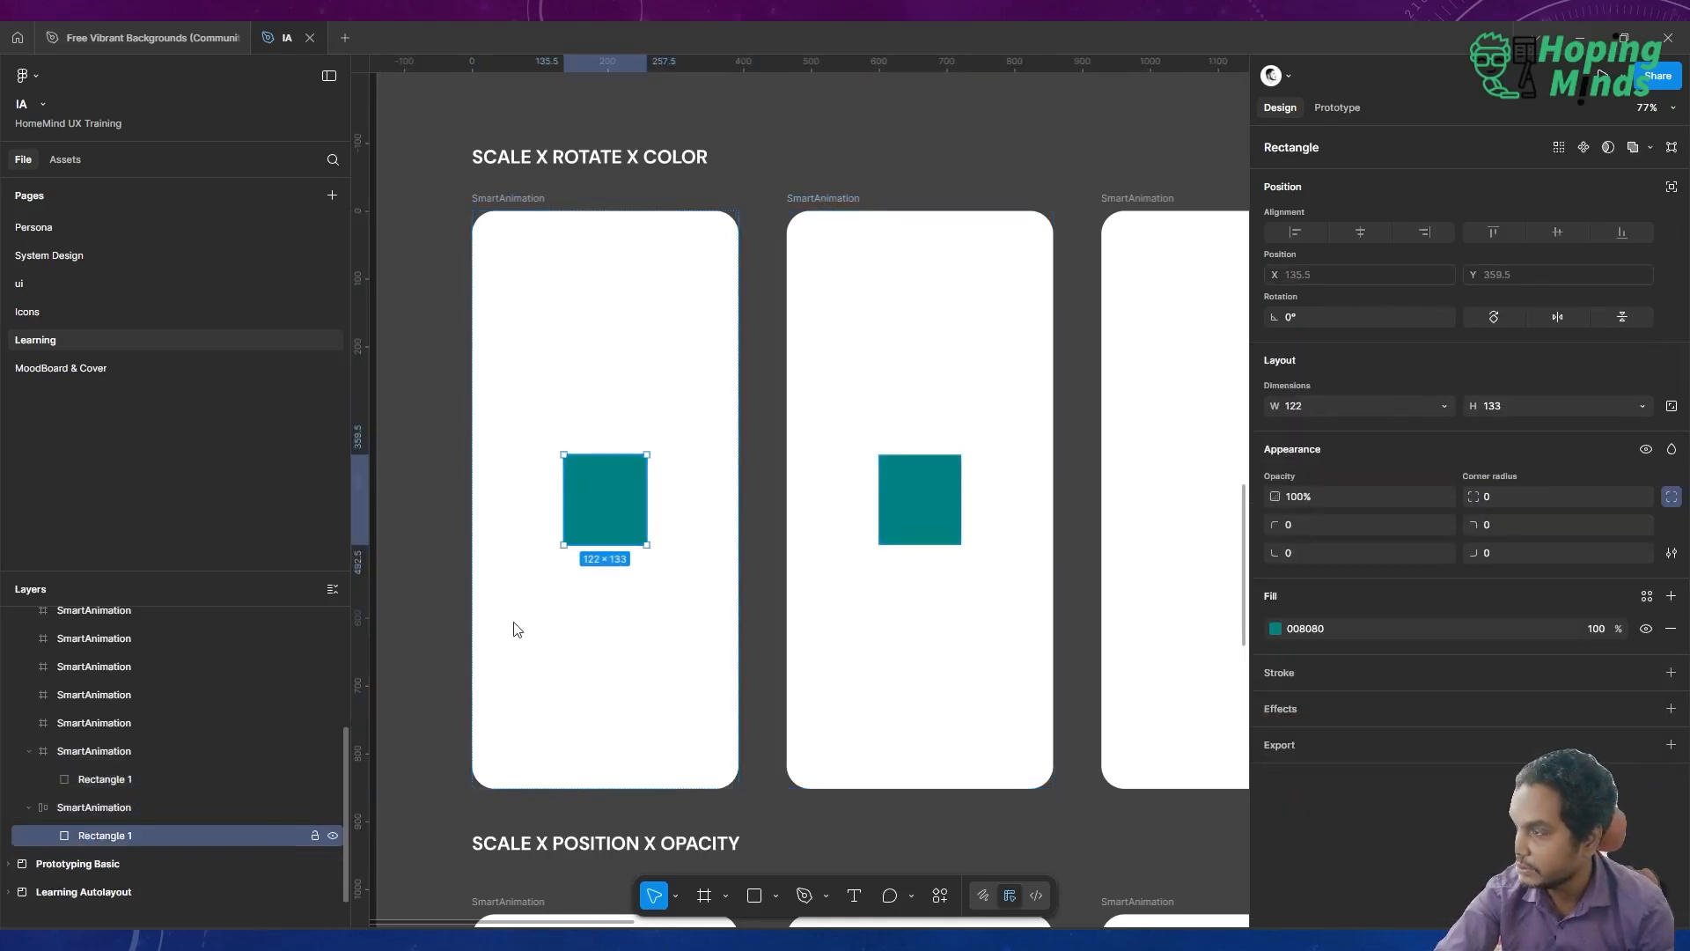
{"action": "left_click", "coordinate": [885, 515]}
{"action": "scroll", "coordinate": [904, 512], "scroll_direction": "up", "scroll_amount": 1}
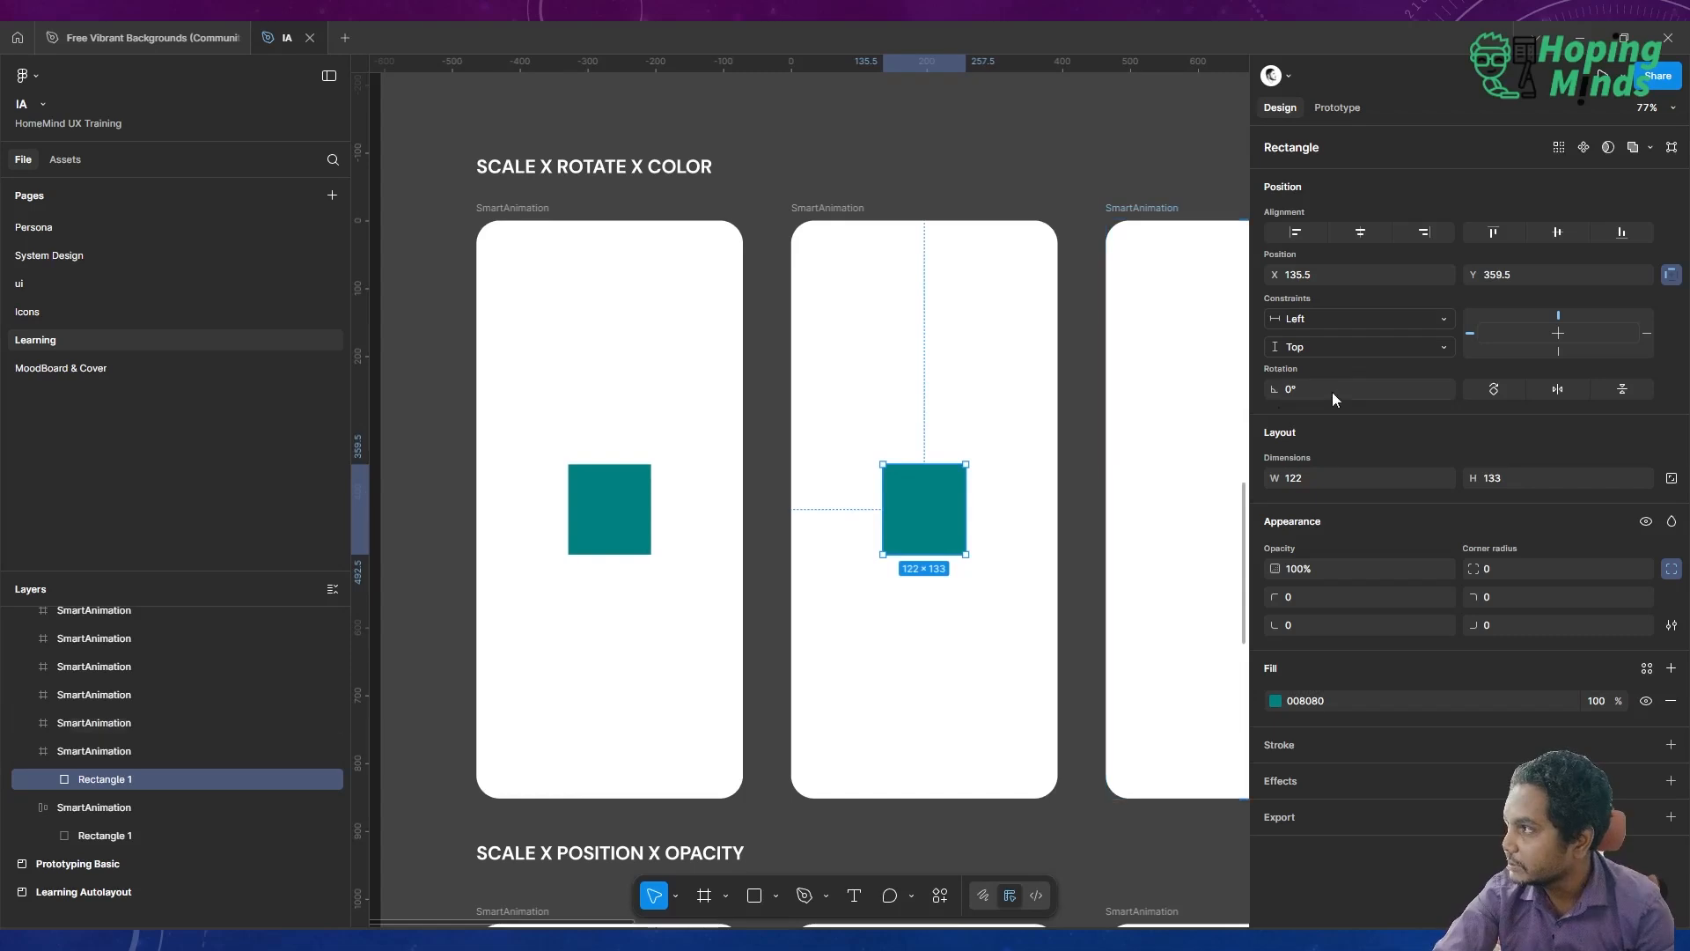
{"action": "left_click", "coordinate": [1384, 388]}
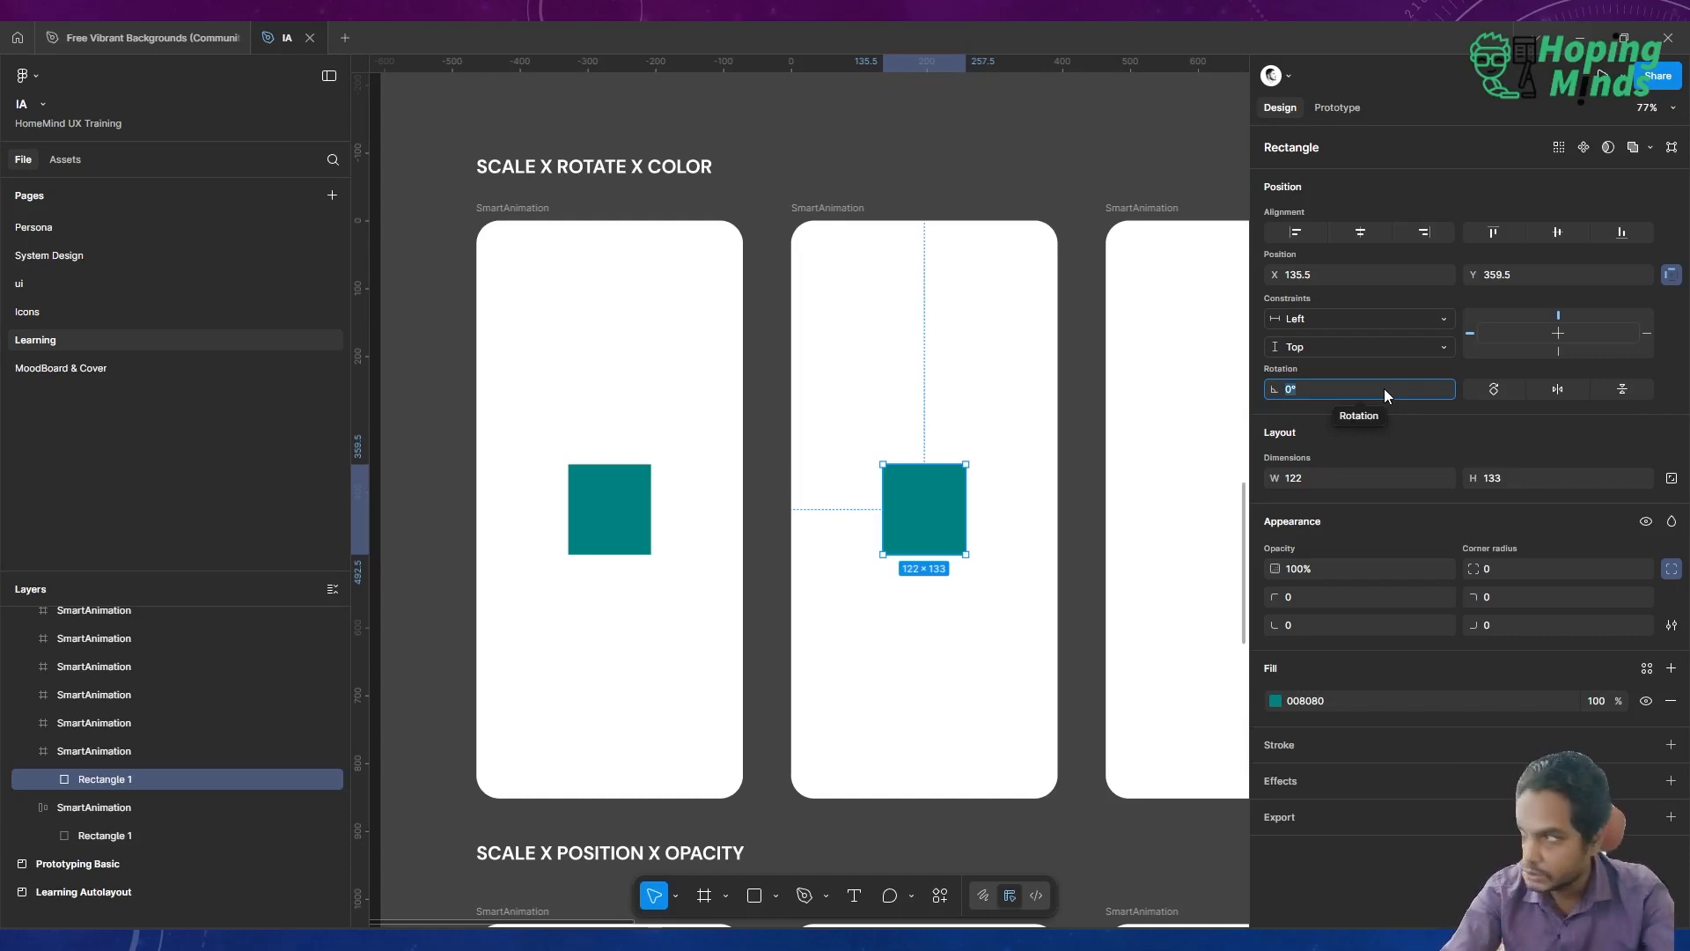
{"action": "type", "text": "9"}
{"action": "key", "text": "Escape"}
{"action": "key", "text": "Escape"}
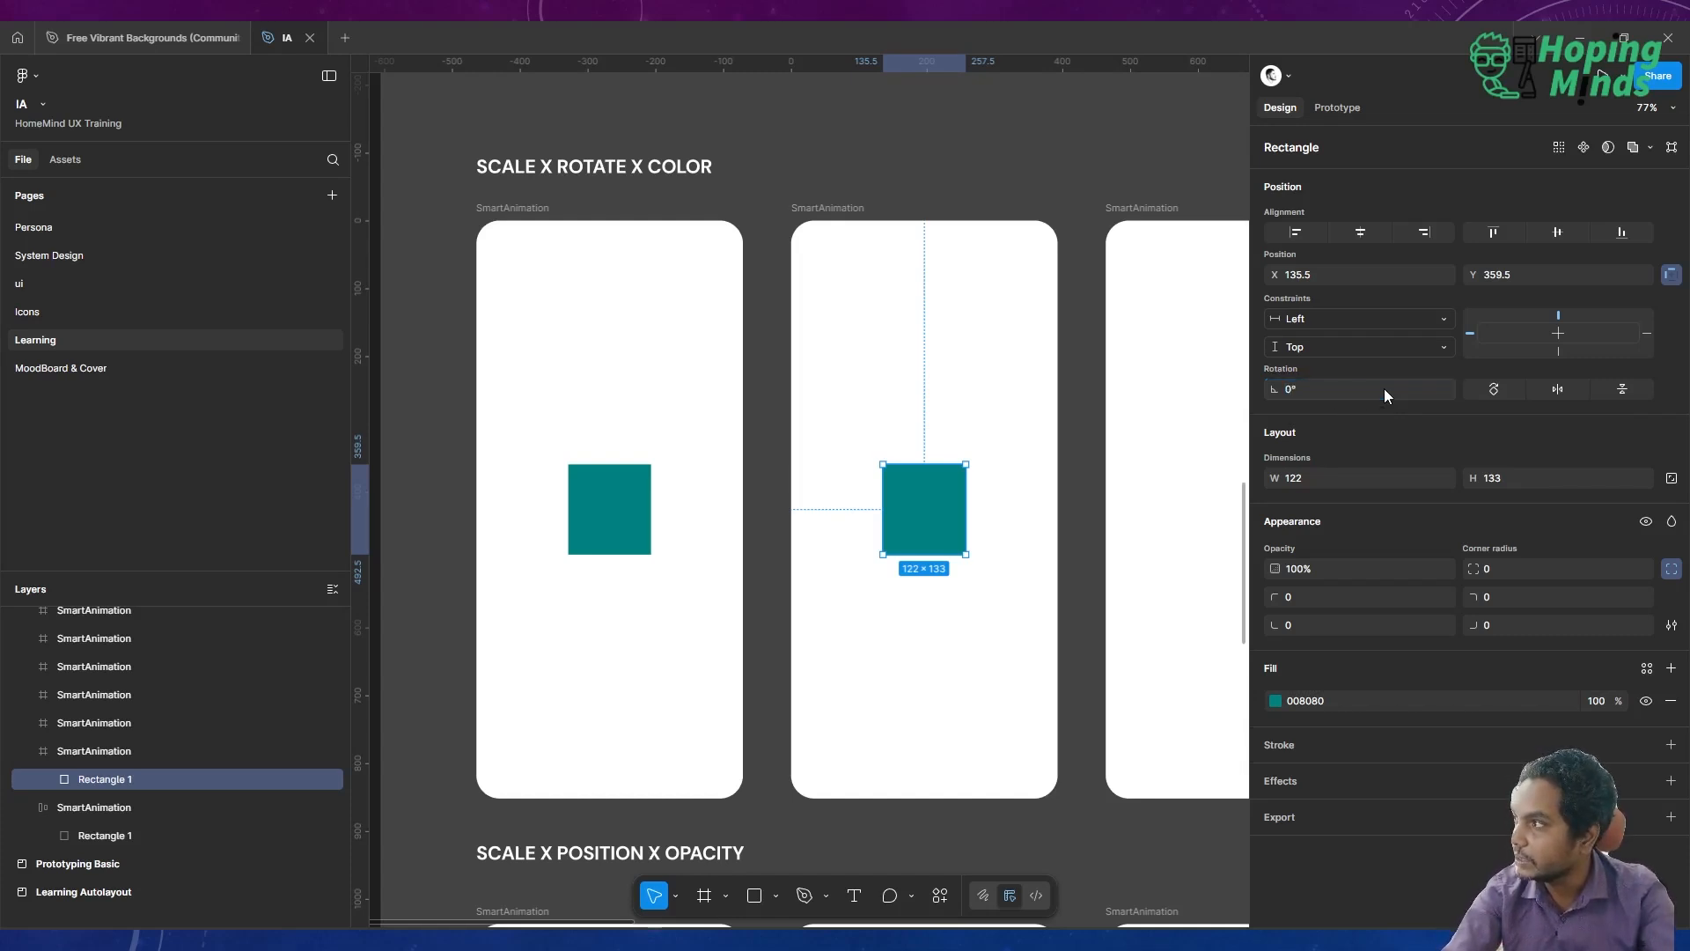
Scale up the second frame's teal rectangle from its centre to about 171 × 186
{"action": "left_click", "coordinate": [934, 496]}
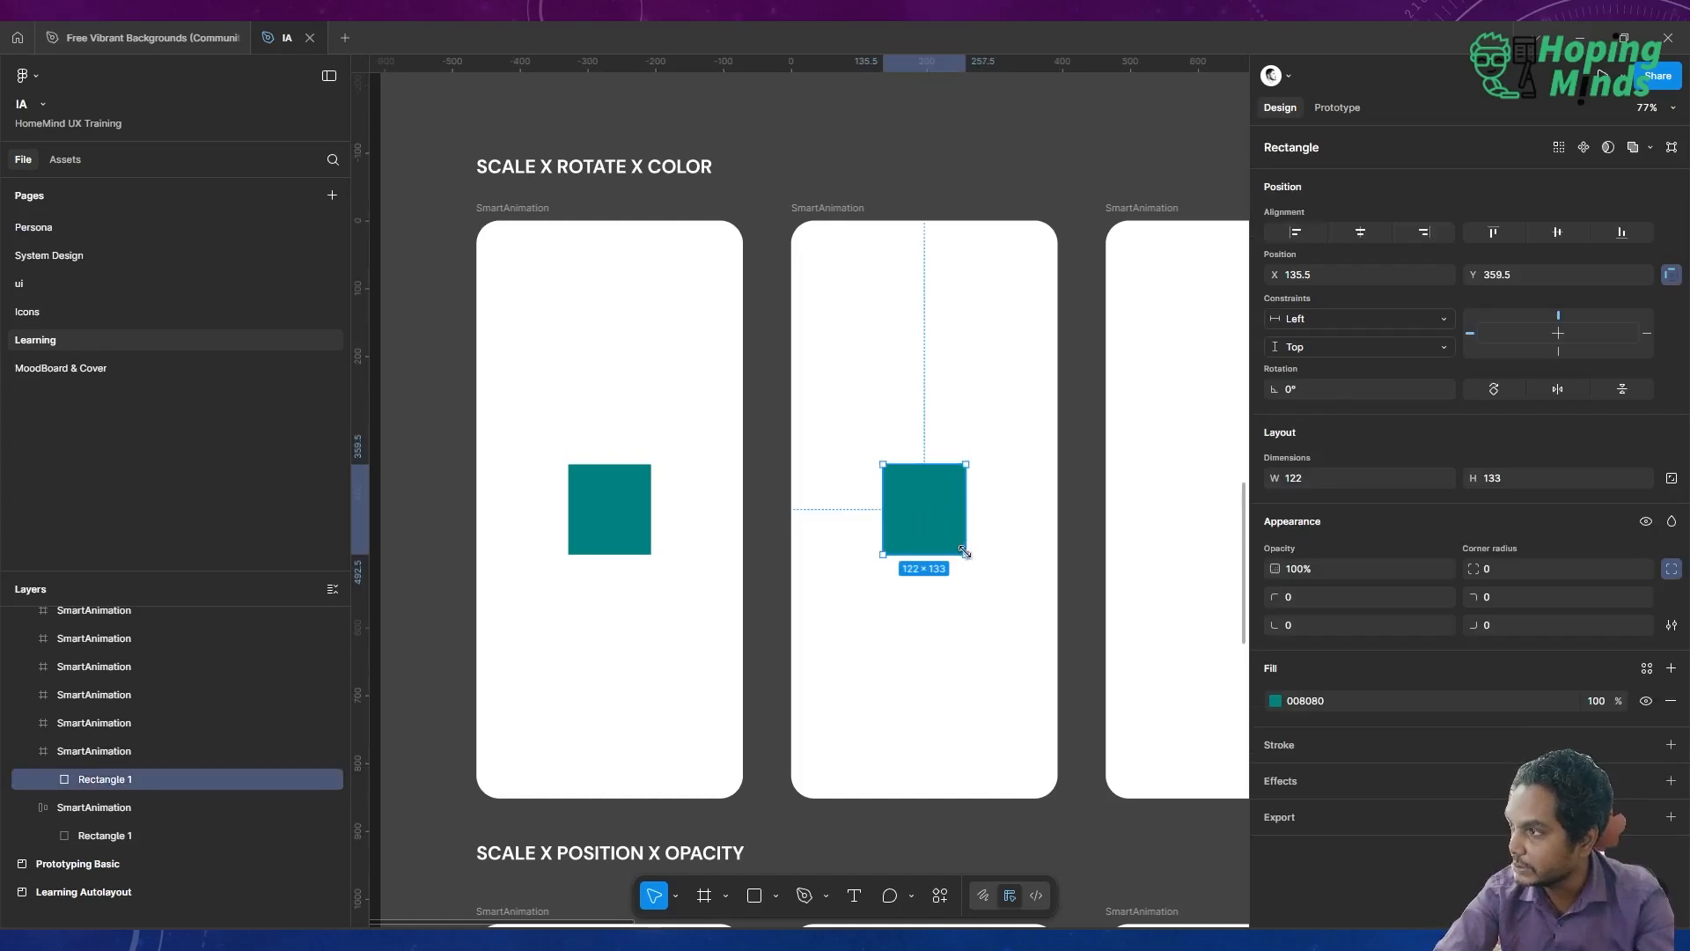
{"action": "mouse_move", "coordinate": [965, 552]}
{"action": "left_mouse_down"}
{"action": "mouse_move", "coordinate": [996, 591]}
{"action": "mouse_move", "coordinate": [987, 574]}
{"action": "mouse_move", "coordinate": [1053, 595]}
{"action": "mouse_move", "coordinate": [974, 554]}
{"action": "mouse_move", "coordinate": [995, 578]}
{"action": "mouse_move", "coordinate": [982, 569]}
{"action": "left_mouse_up"}
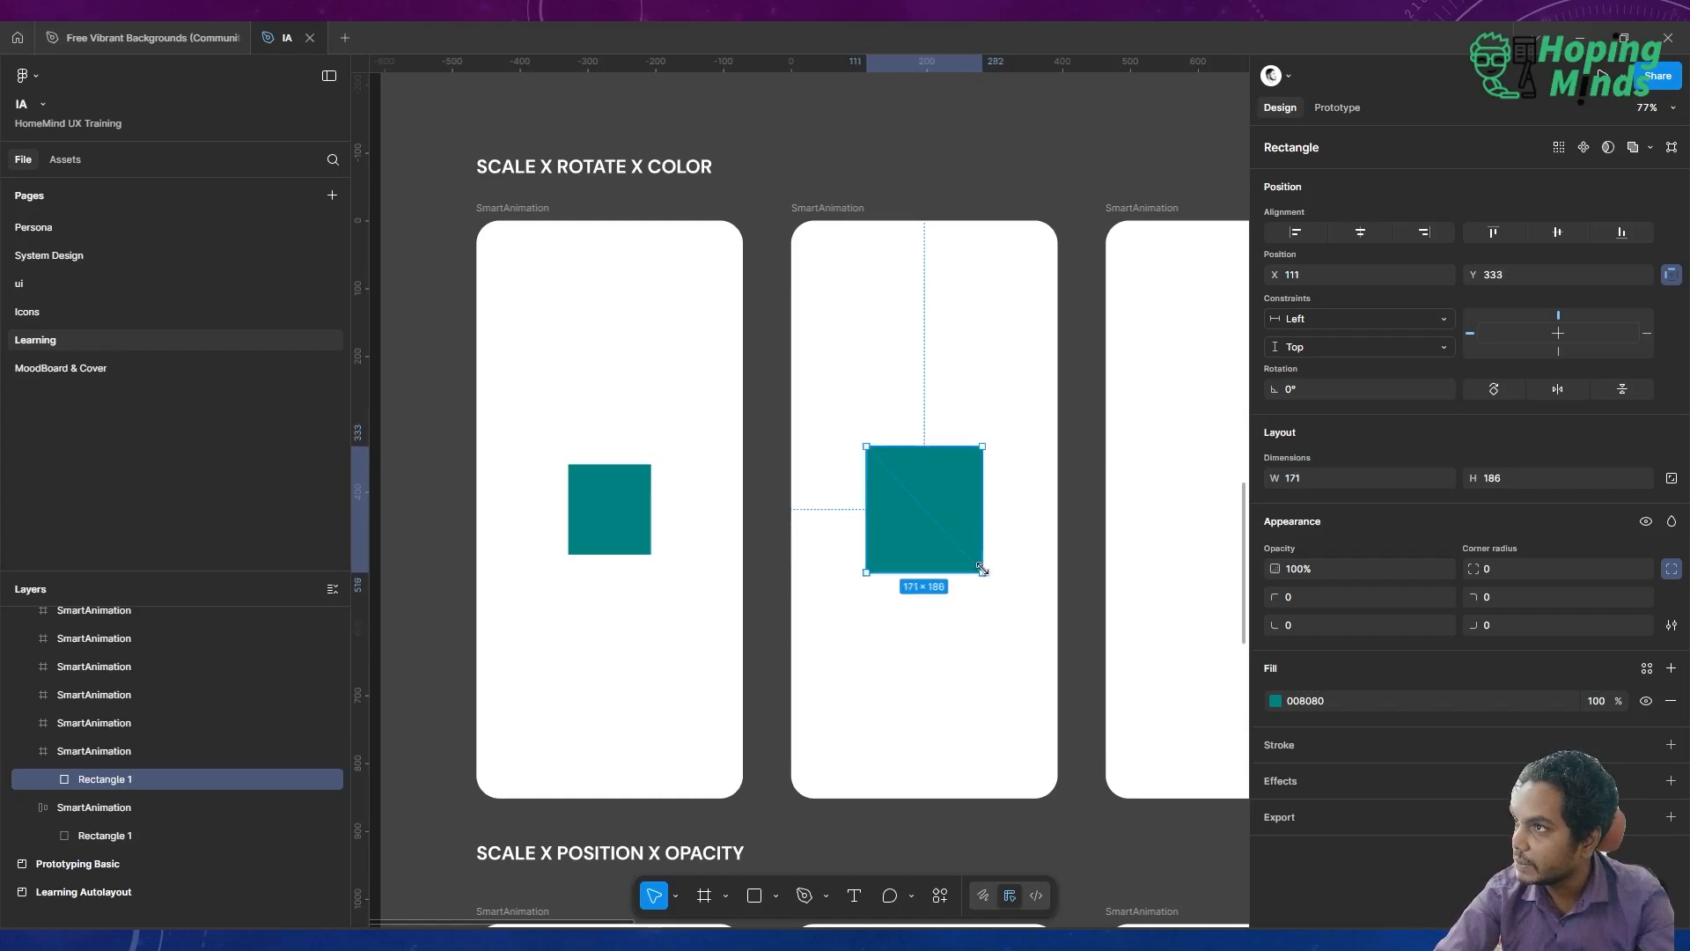
Copy the enlarged teal rectangle from the second frame into the third SmartAnimation frame of the same row
{"action": "scroll", "coordinate": [984, 572], "scroll_direction": "right", "scroll_amount": 3}
{"action": "scroll", "coordinate": [984, 572], "scroll_direction": "down", "scroll_amount": 5}
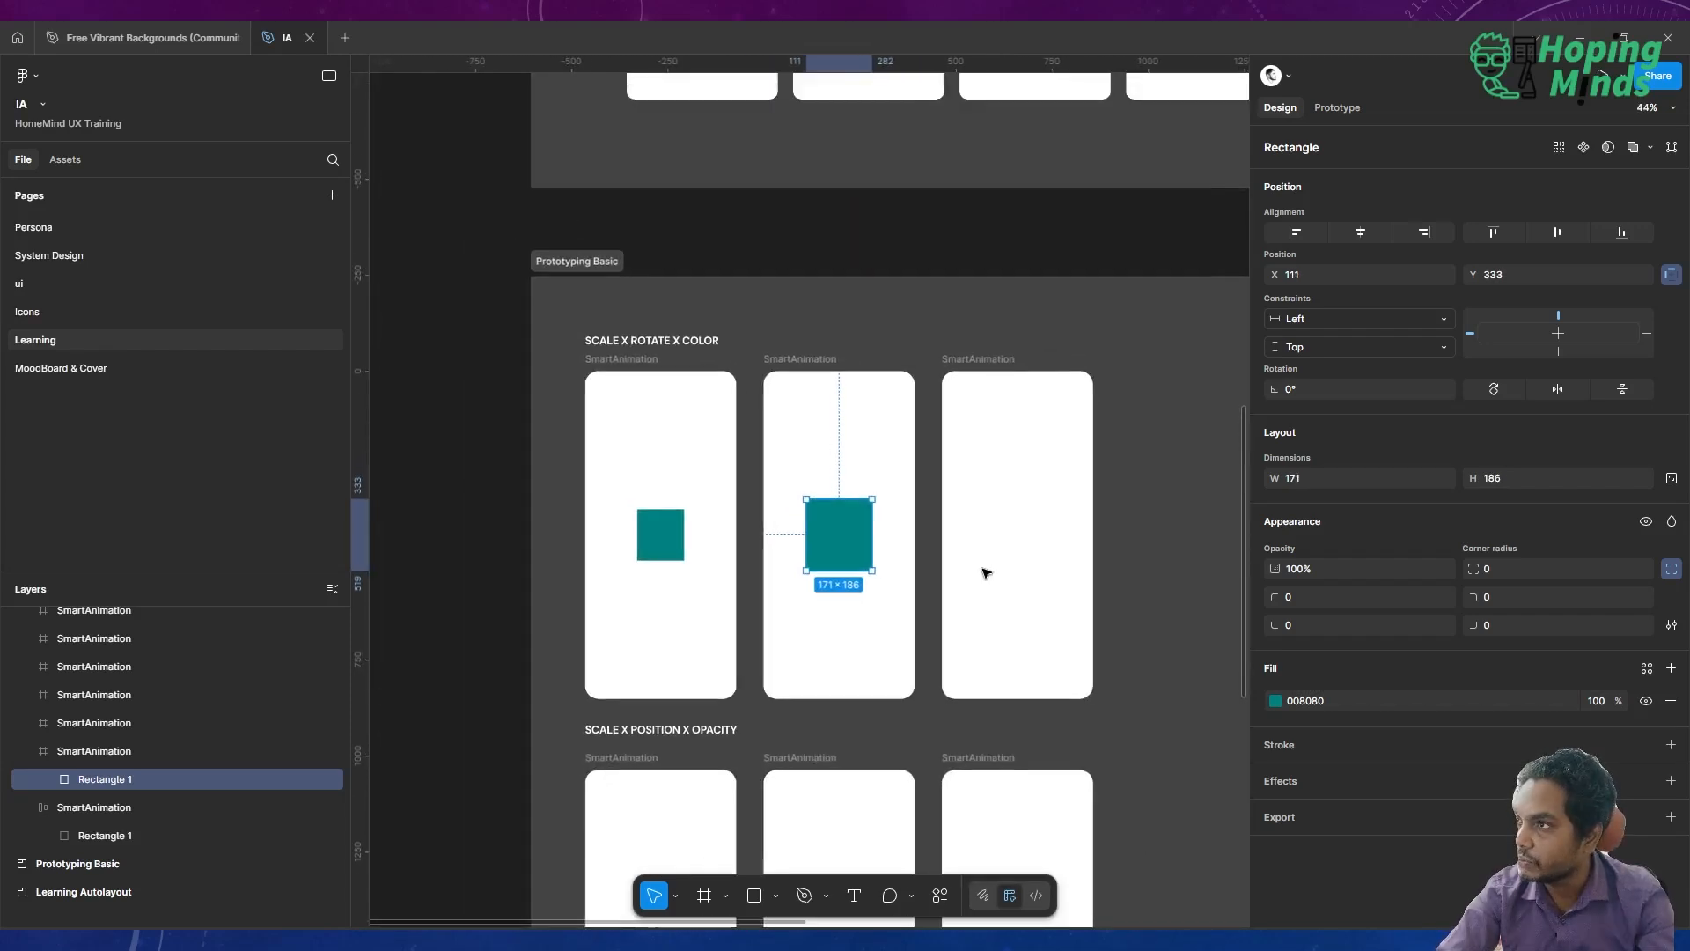
{"action": "scroll", "coordinate": [985, 573], "scroll_direction": "right", "scroll_amount": 1}
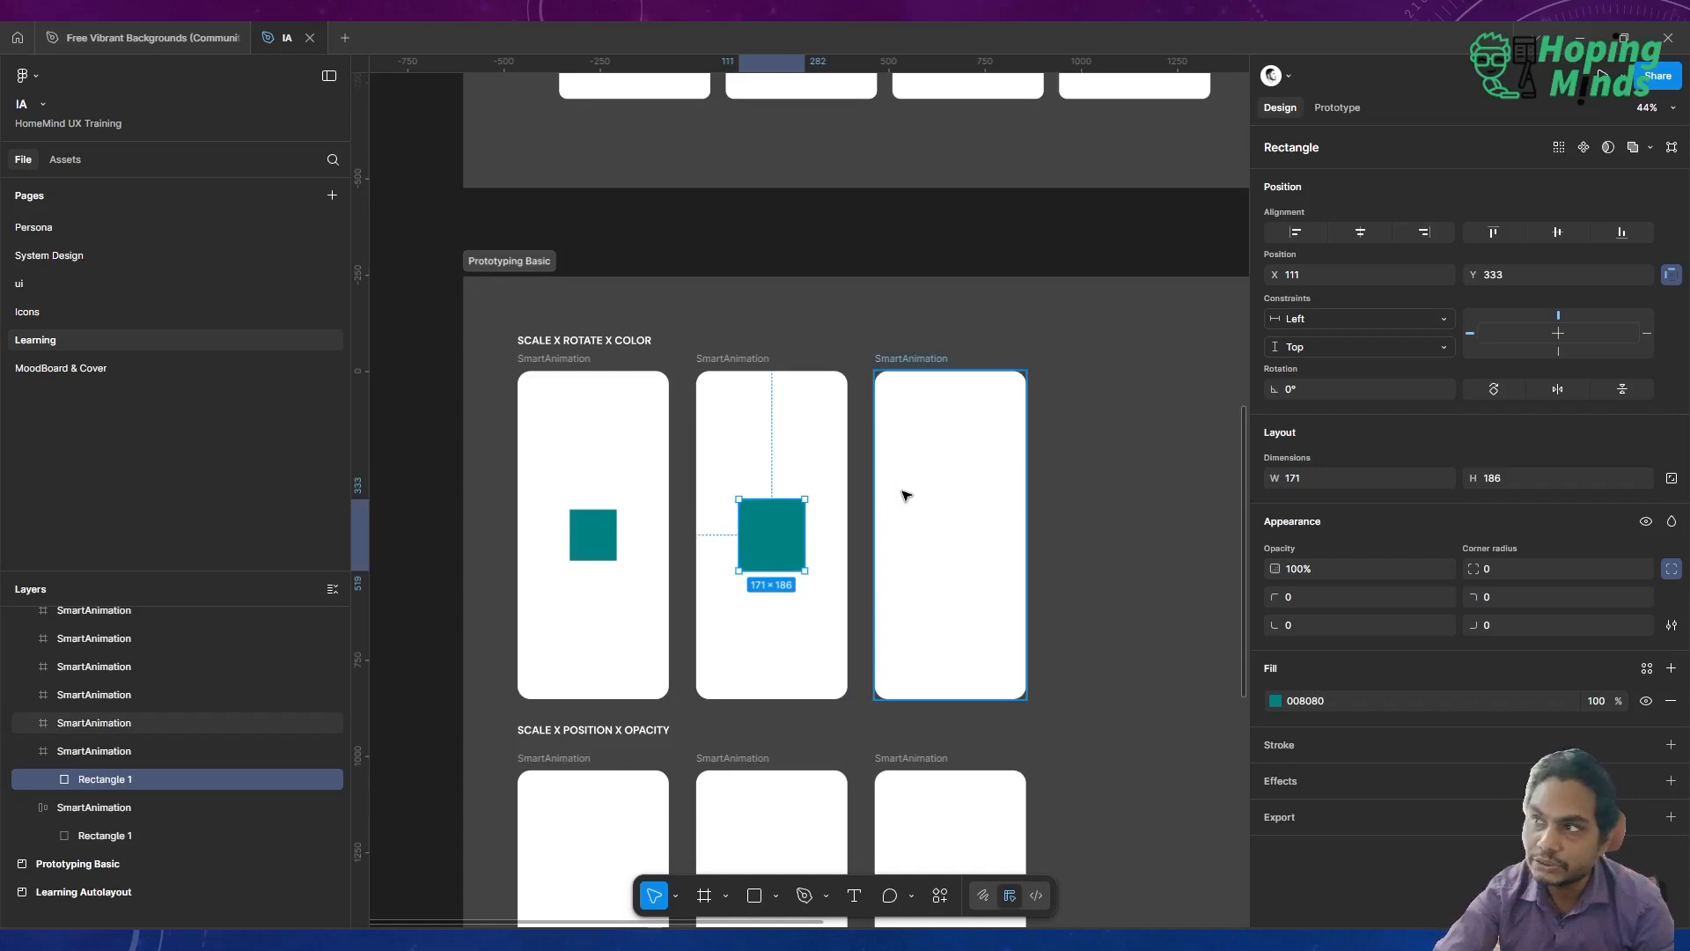
{"action": "left_click", "coordinate": [911, 362]}
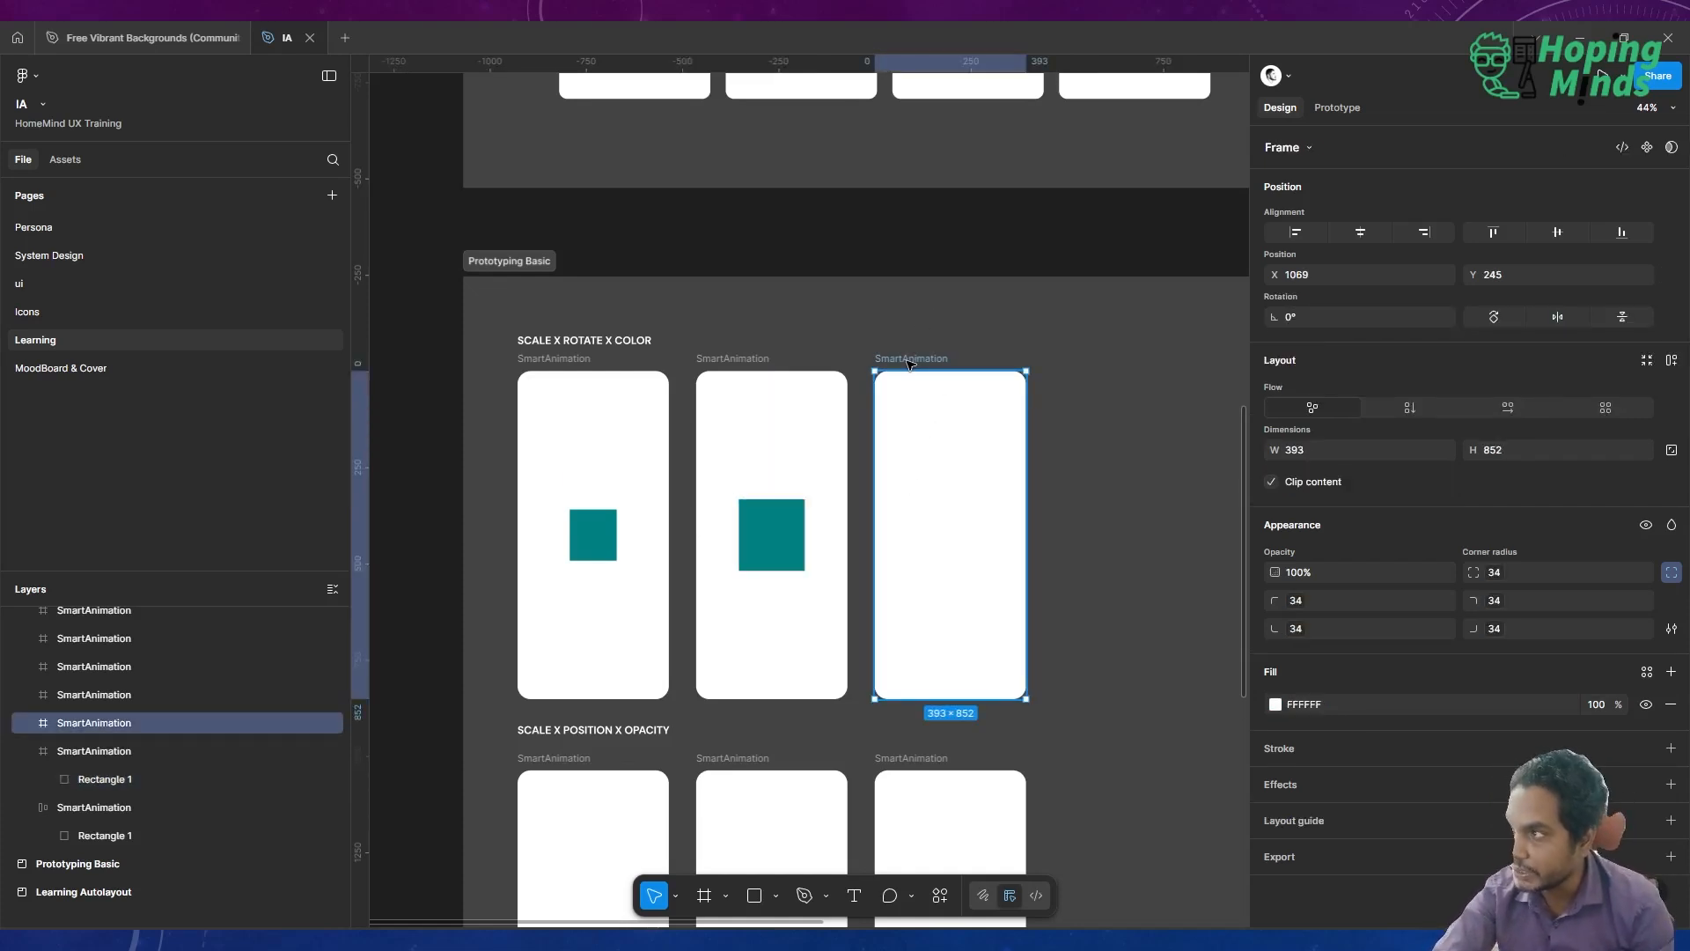
{"action": "left_click", "coordinate": [782, 532]}
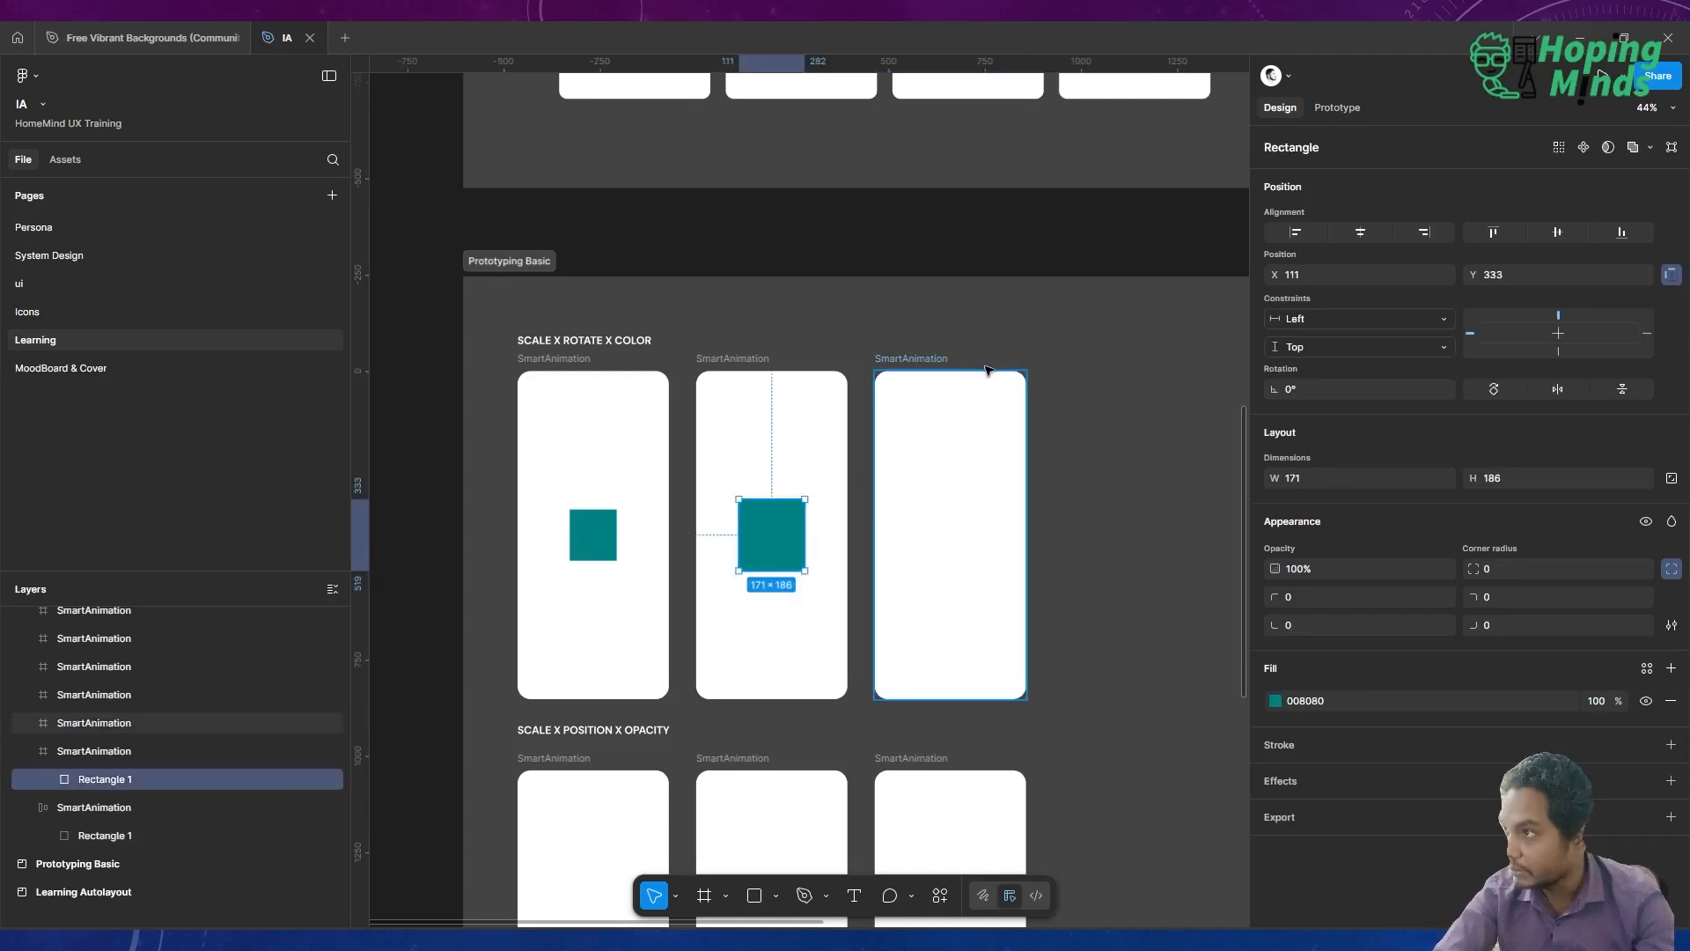
{"action": "left_click", "coordinate": [907, 361]}
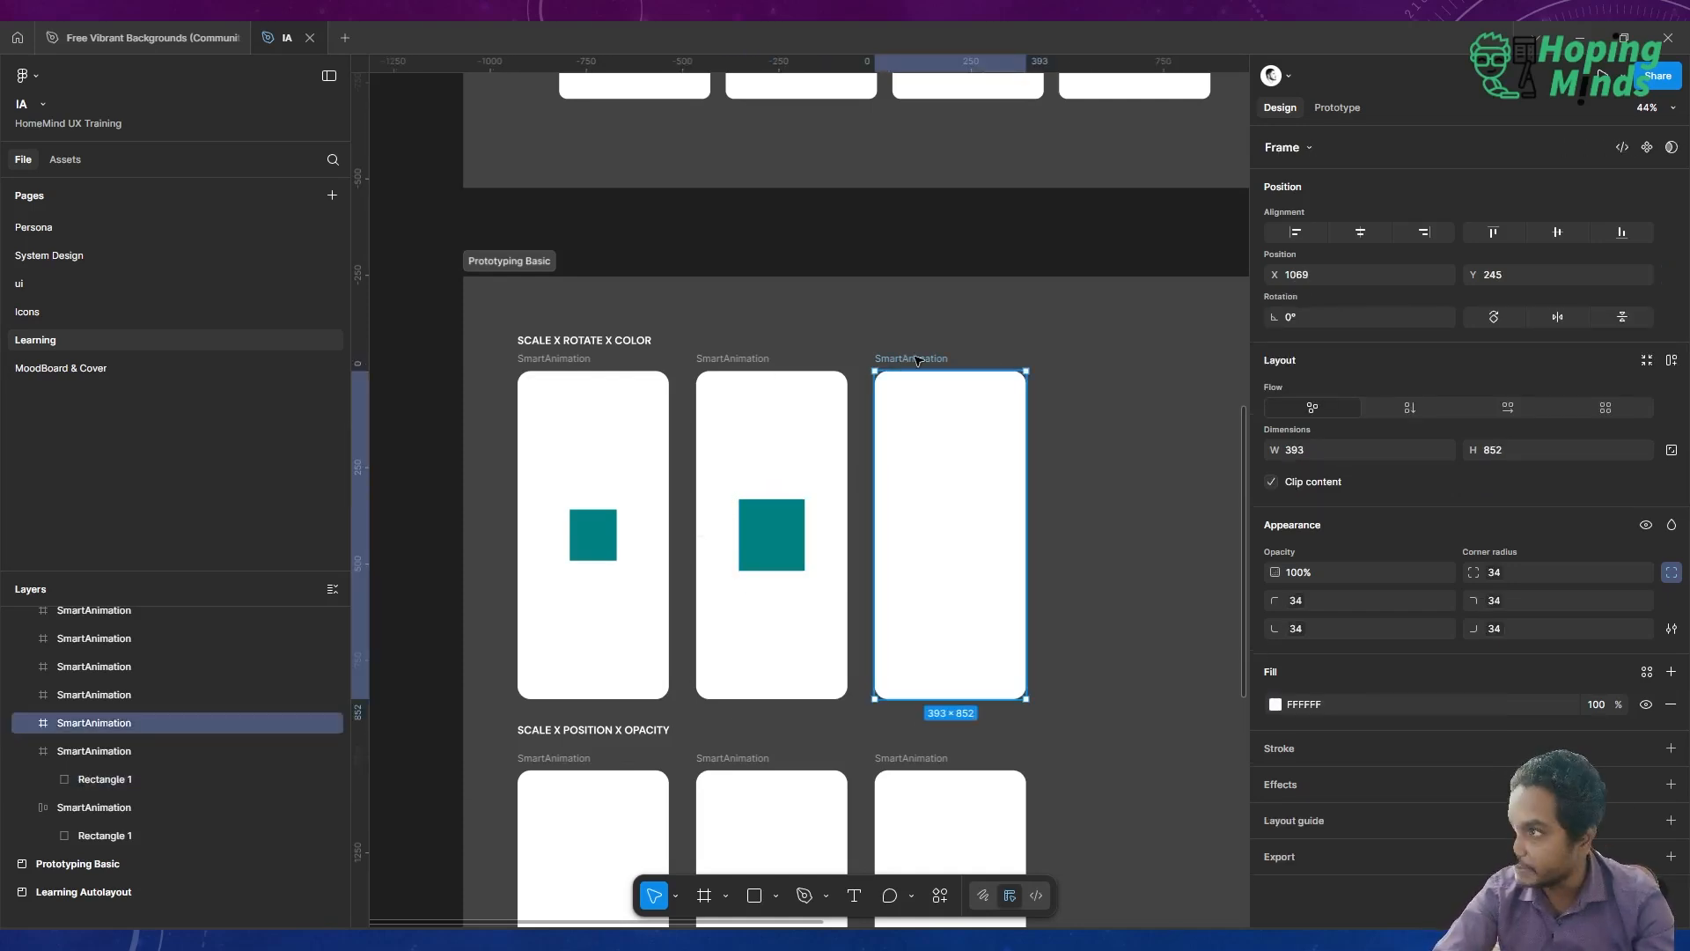
{"action": "key", "text": "ctrl+v"}
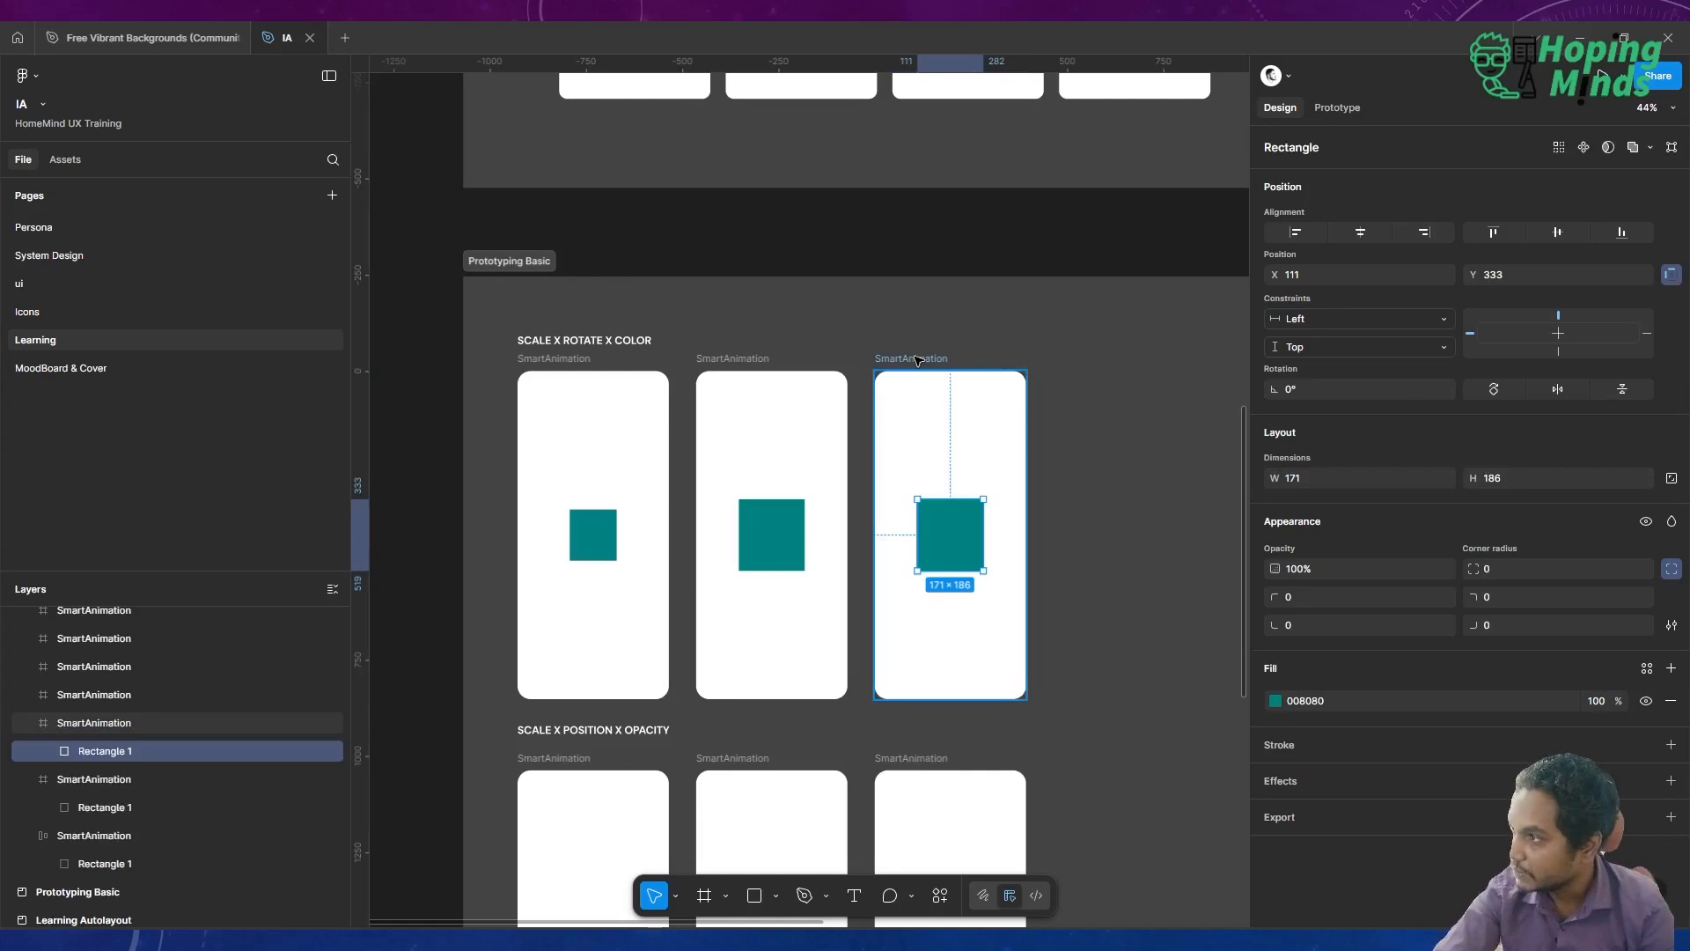
{"action": "left_click", "coordinate": [1345, 699]}
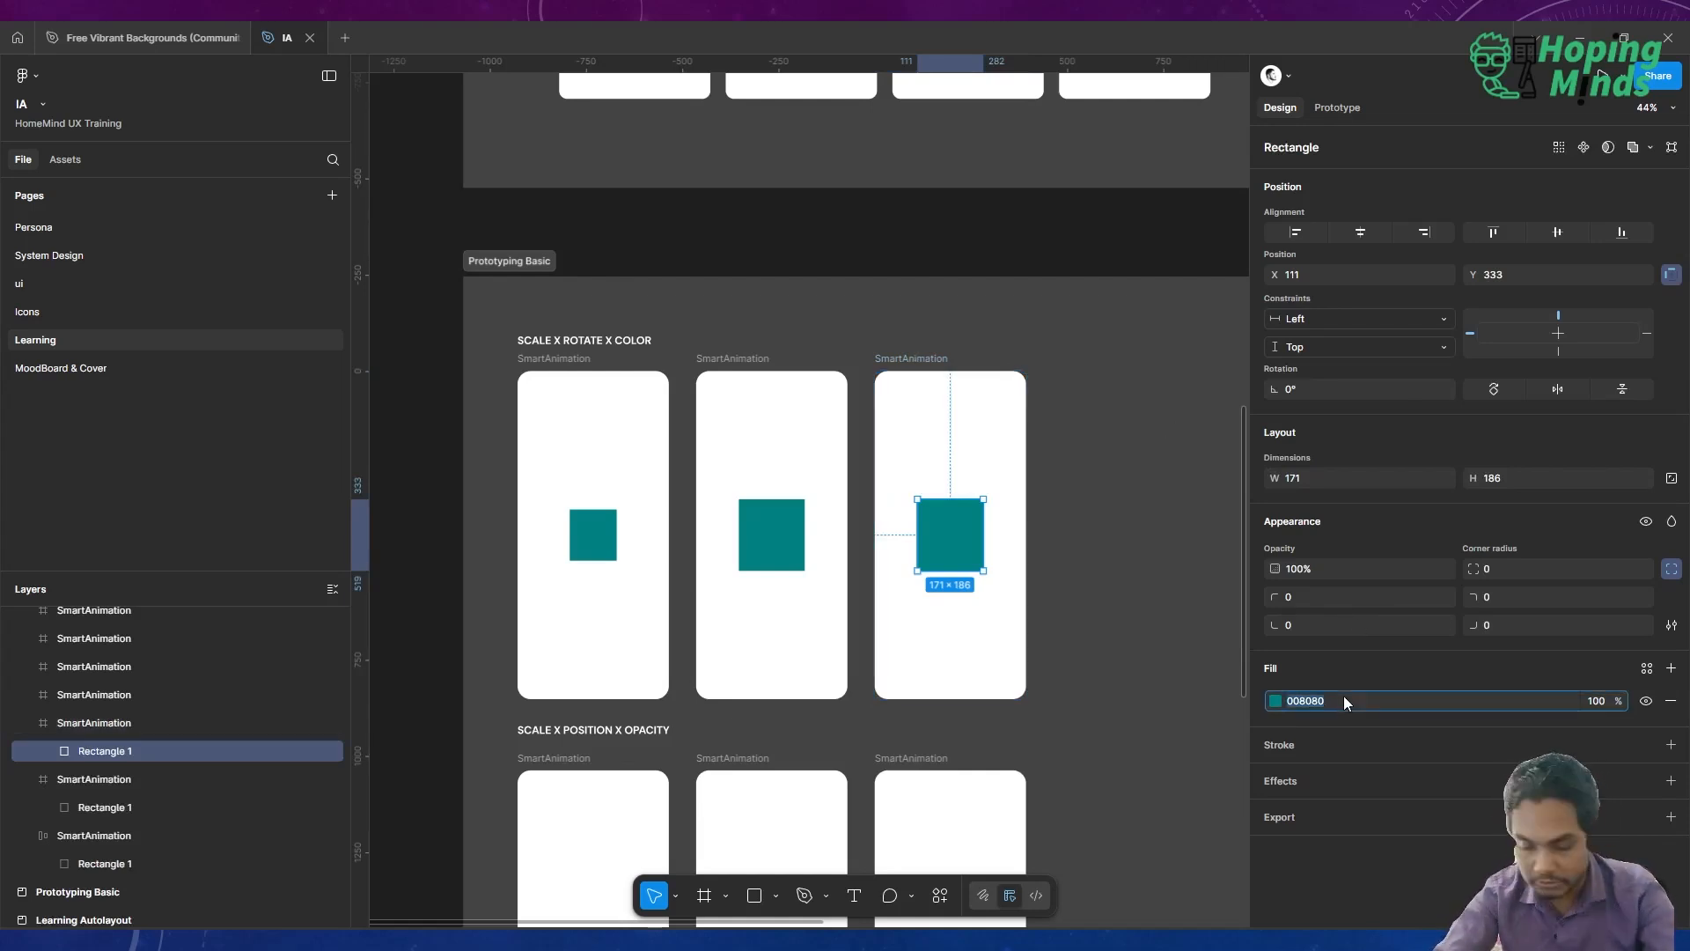
{"action": "type", "text": "warm"}
{"action": "key", "text": "Return"}
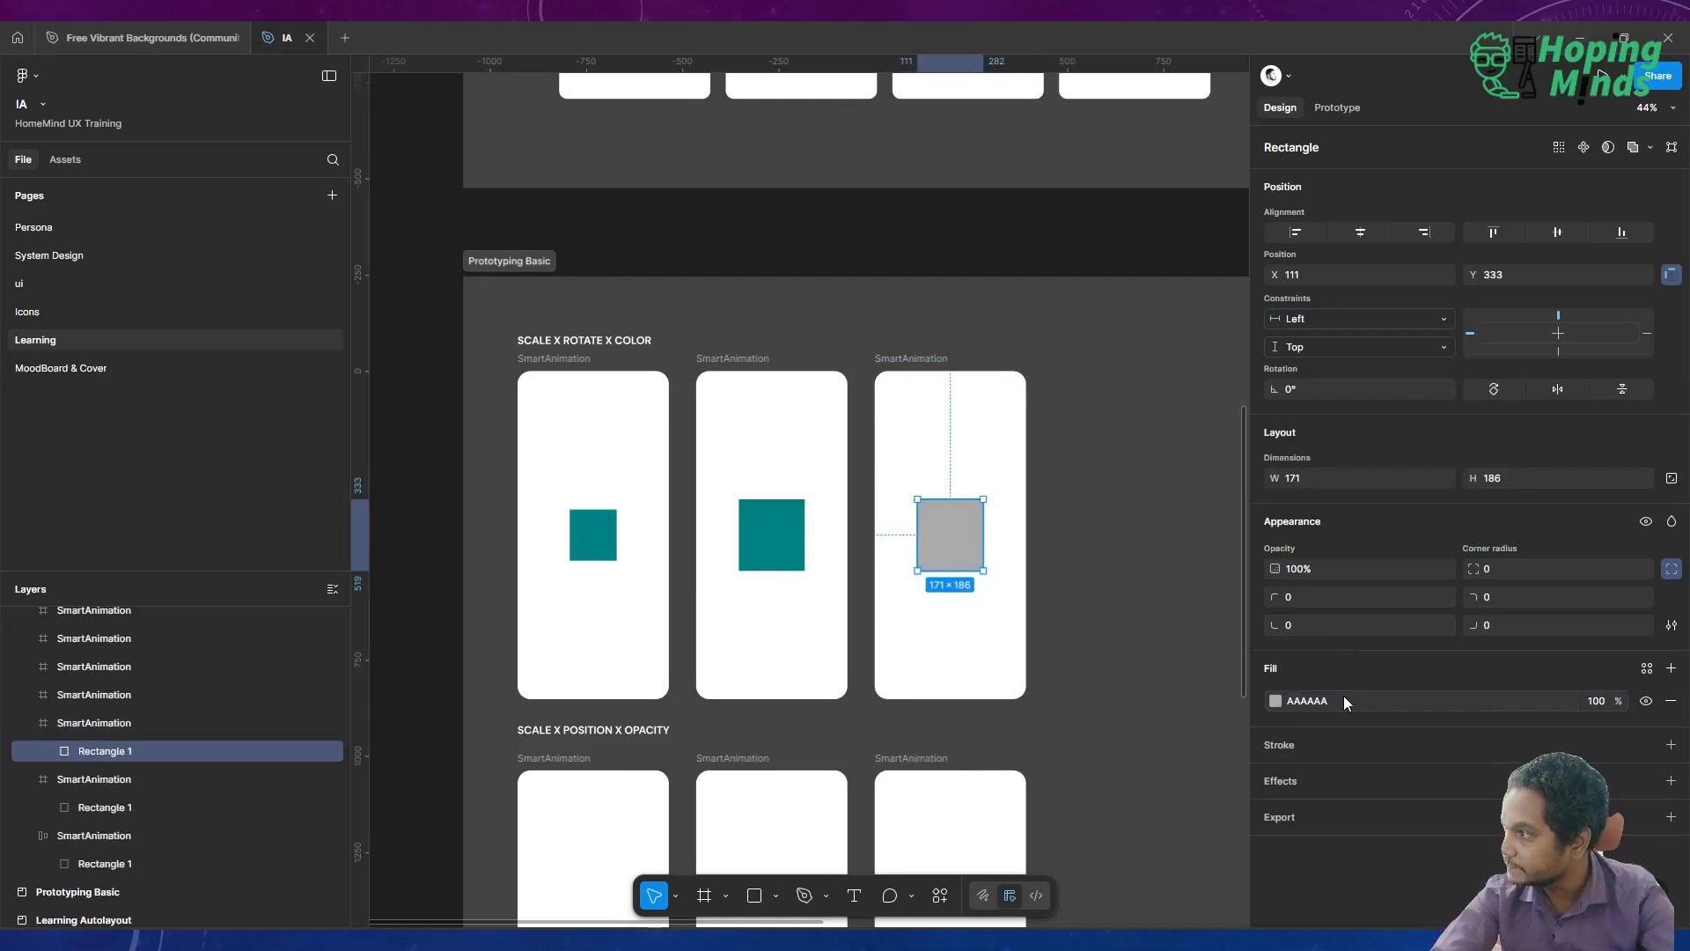
Set the fill of the third frame's rectangle to green
{"action": "left_click", "coordinate": [1307, 702]}
{"action": "type", "text": "gr"}
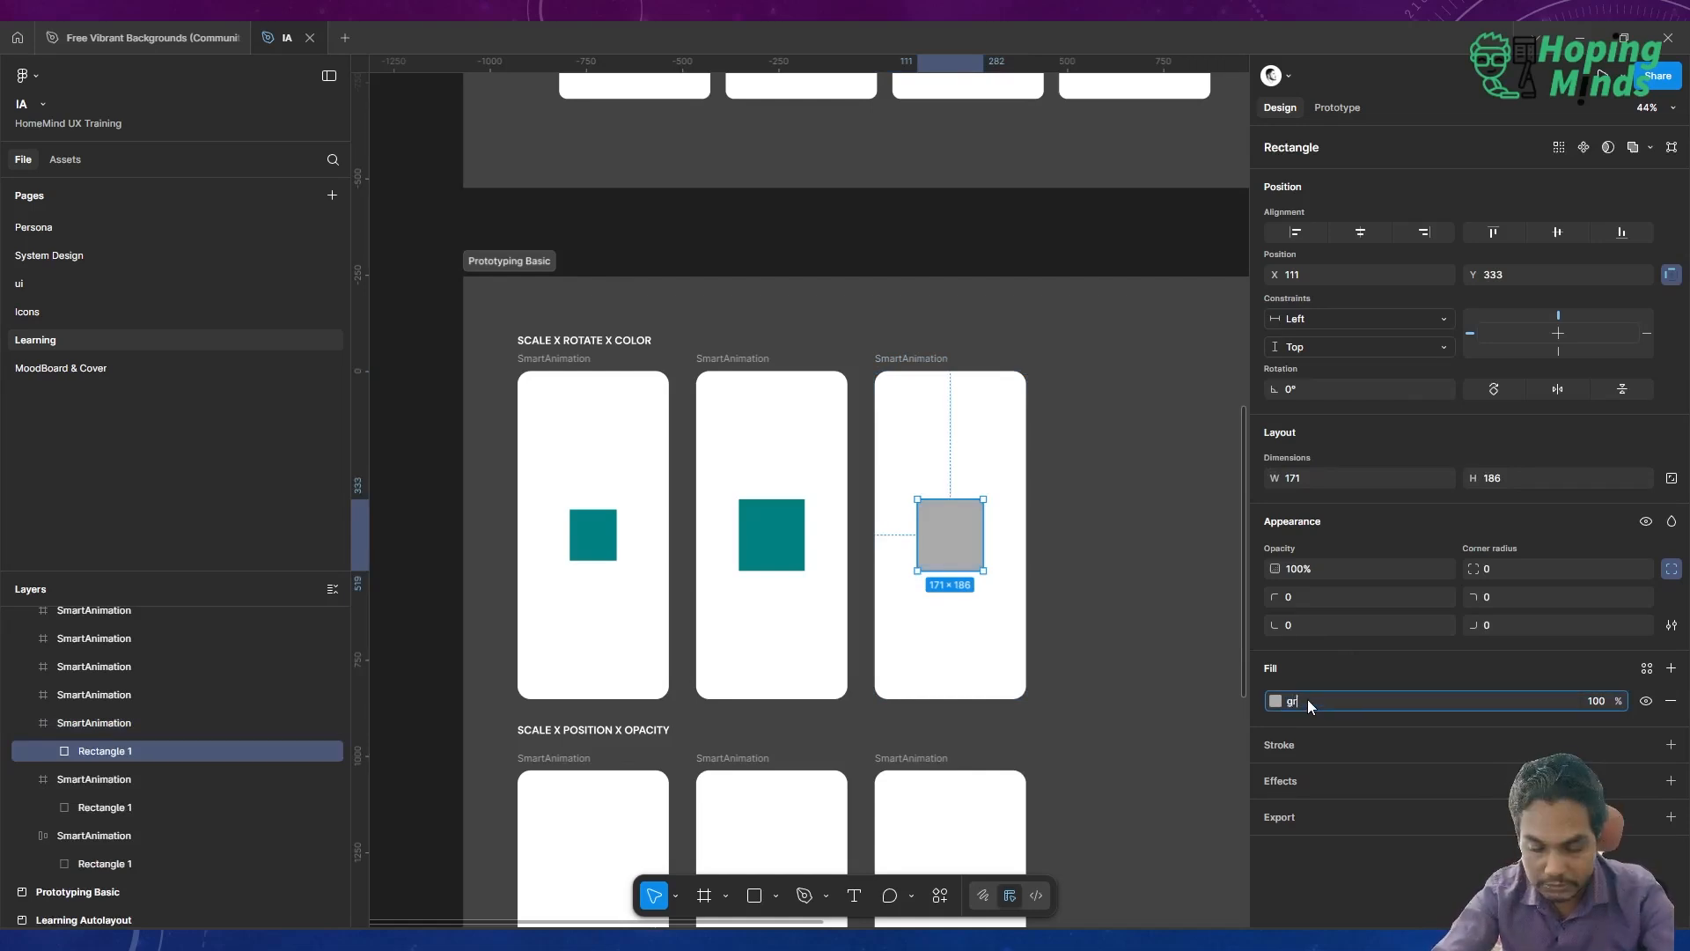
{"action": "type", "text": "een"}
{"action": "key", "text": "Return"}
Go to the System Design page and bring up the colour swatches in its Colors section
{"action": "scroll", "coordinate": [1028, 585], "scroll_direction": "down", "scroll_amount": 5}
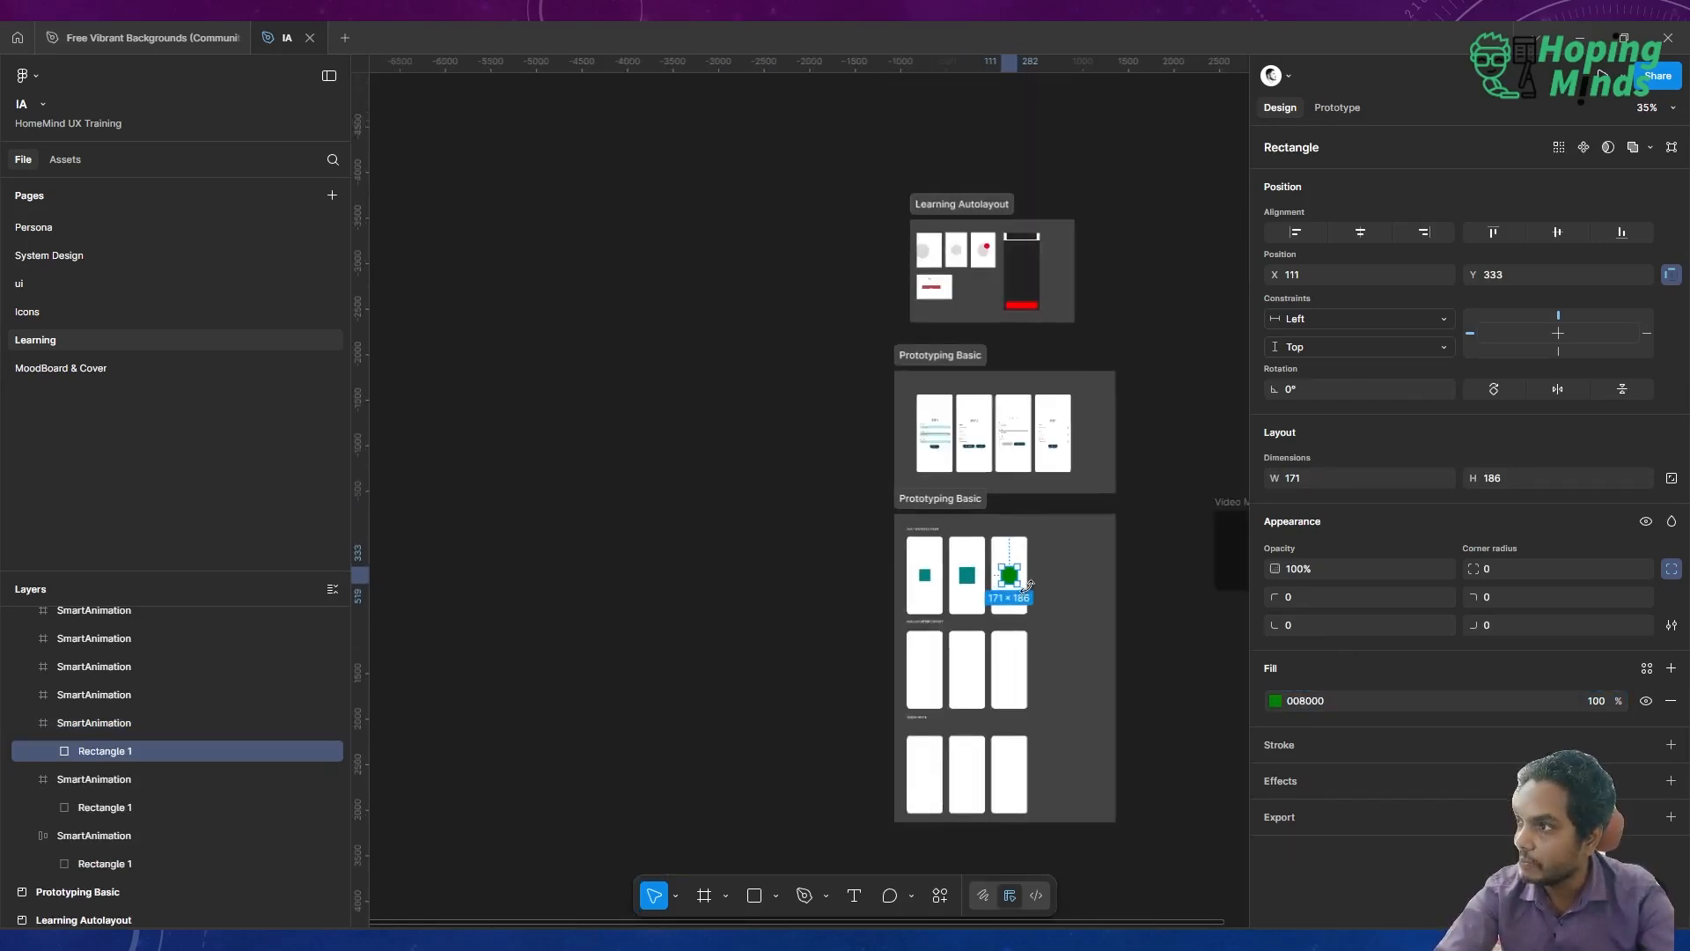
{"action": "scroll", "coordinate": [1028, 587], "scroll_direction": "up", "scroll_amount": 2}
{"action": "scroll", "coordinate": [1028, 587], "scroll_direction": "right", "scroll_amount": 3}
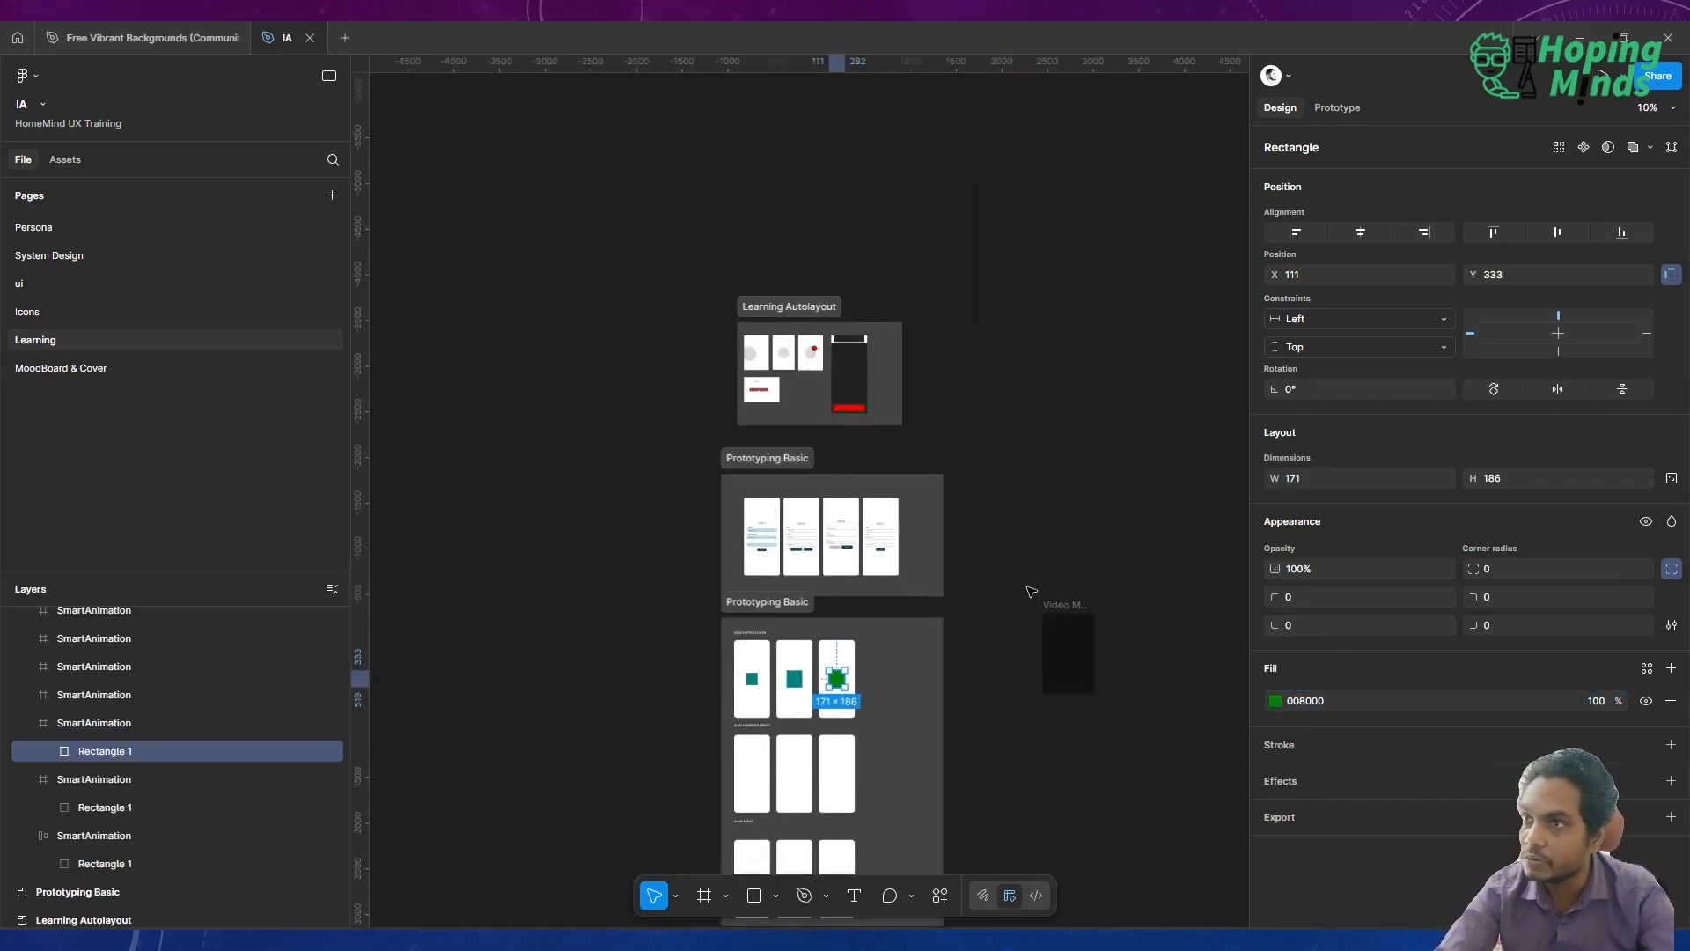
{"action": "left_click", "coordinate": [87, 252]}
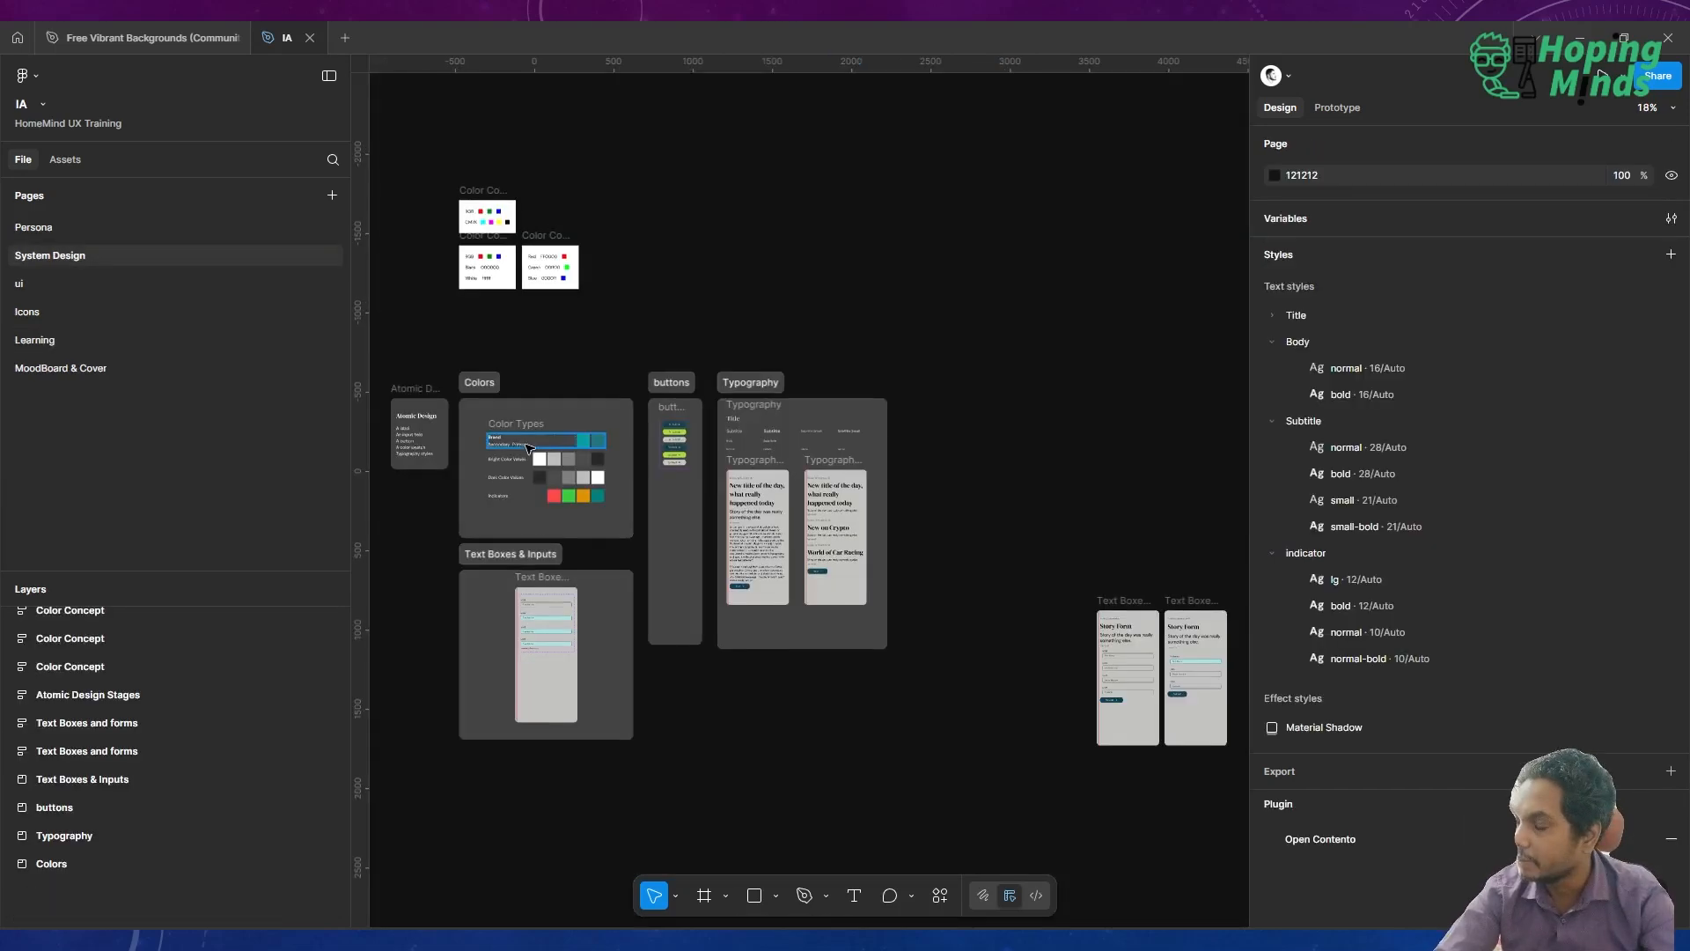
{"action": "scroll", "coordinate": [546, 476], "scroll_direction": "left", "scroll_amount": 3}
{"action": "scroll", "coordinate": [563, 506], "scroll_direction": "up", "scroll_amount": 1}
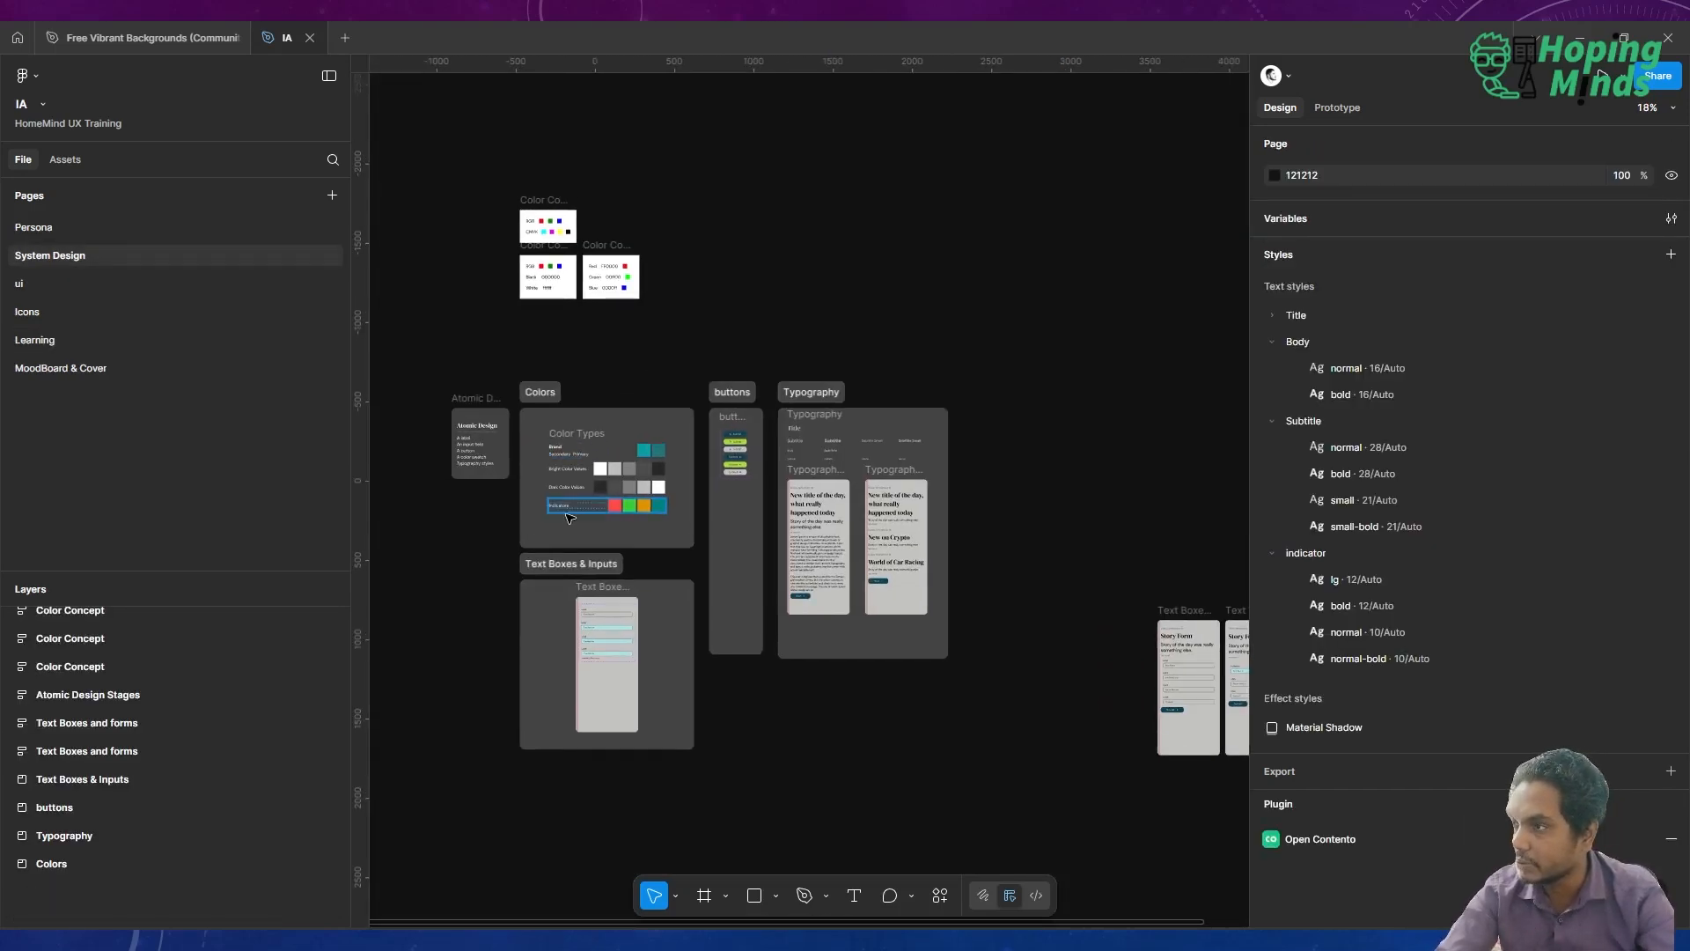
{"action": "scroll", "coordinate": [568, 518], "scroll_direction": "up", "scroll_amount": 8}
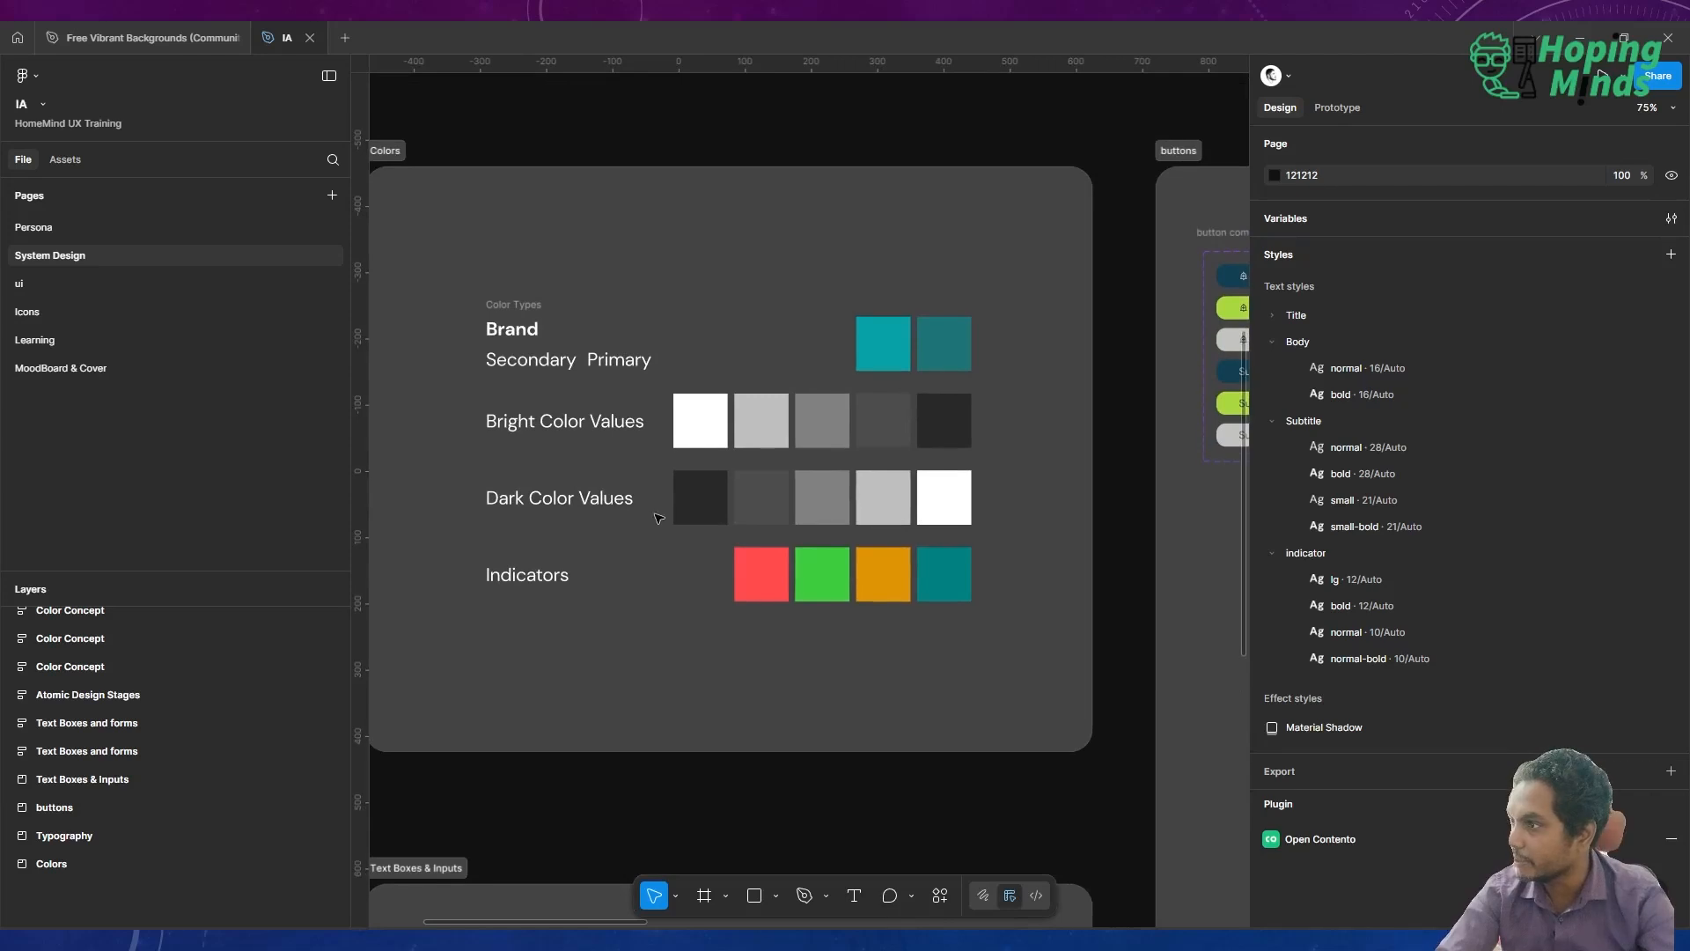
Open the file's colour variables, enlarge their window and move it clear of the Indicators swatches
{"action": "left_click", "coordinate": [1676, 221]}
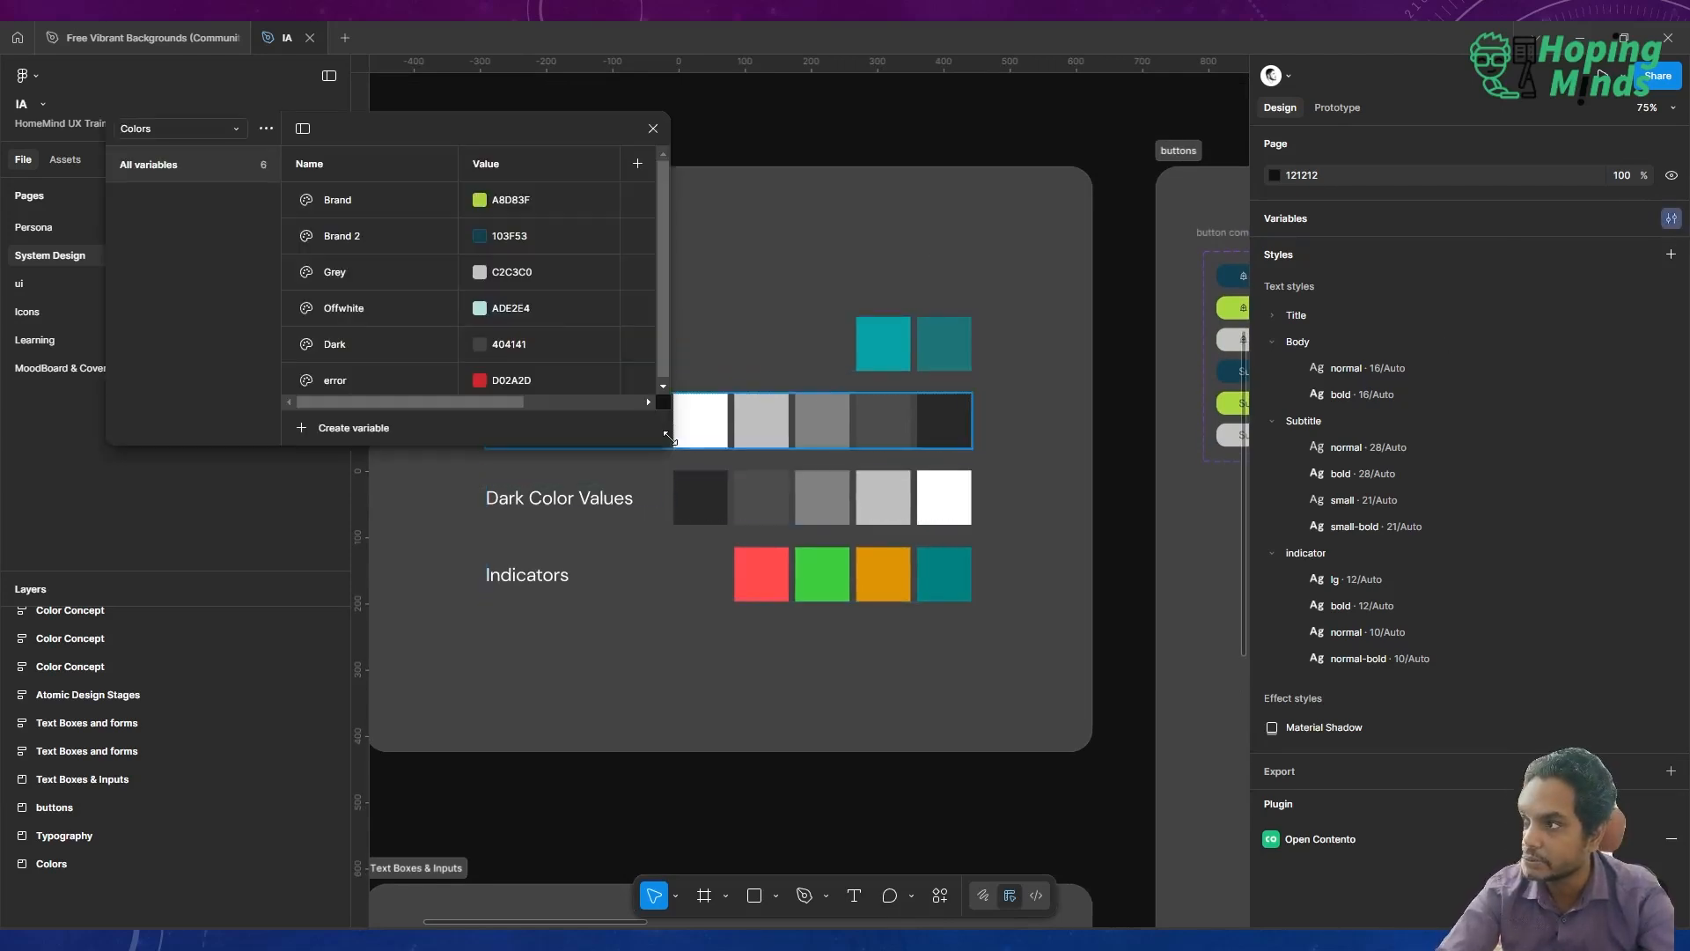
{"action": "left_click_drag", "start_coordinate": [669, 438], "coordinate": [852, 589]}
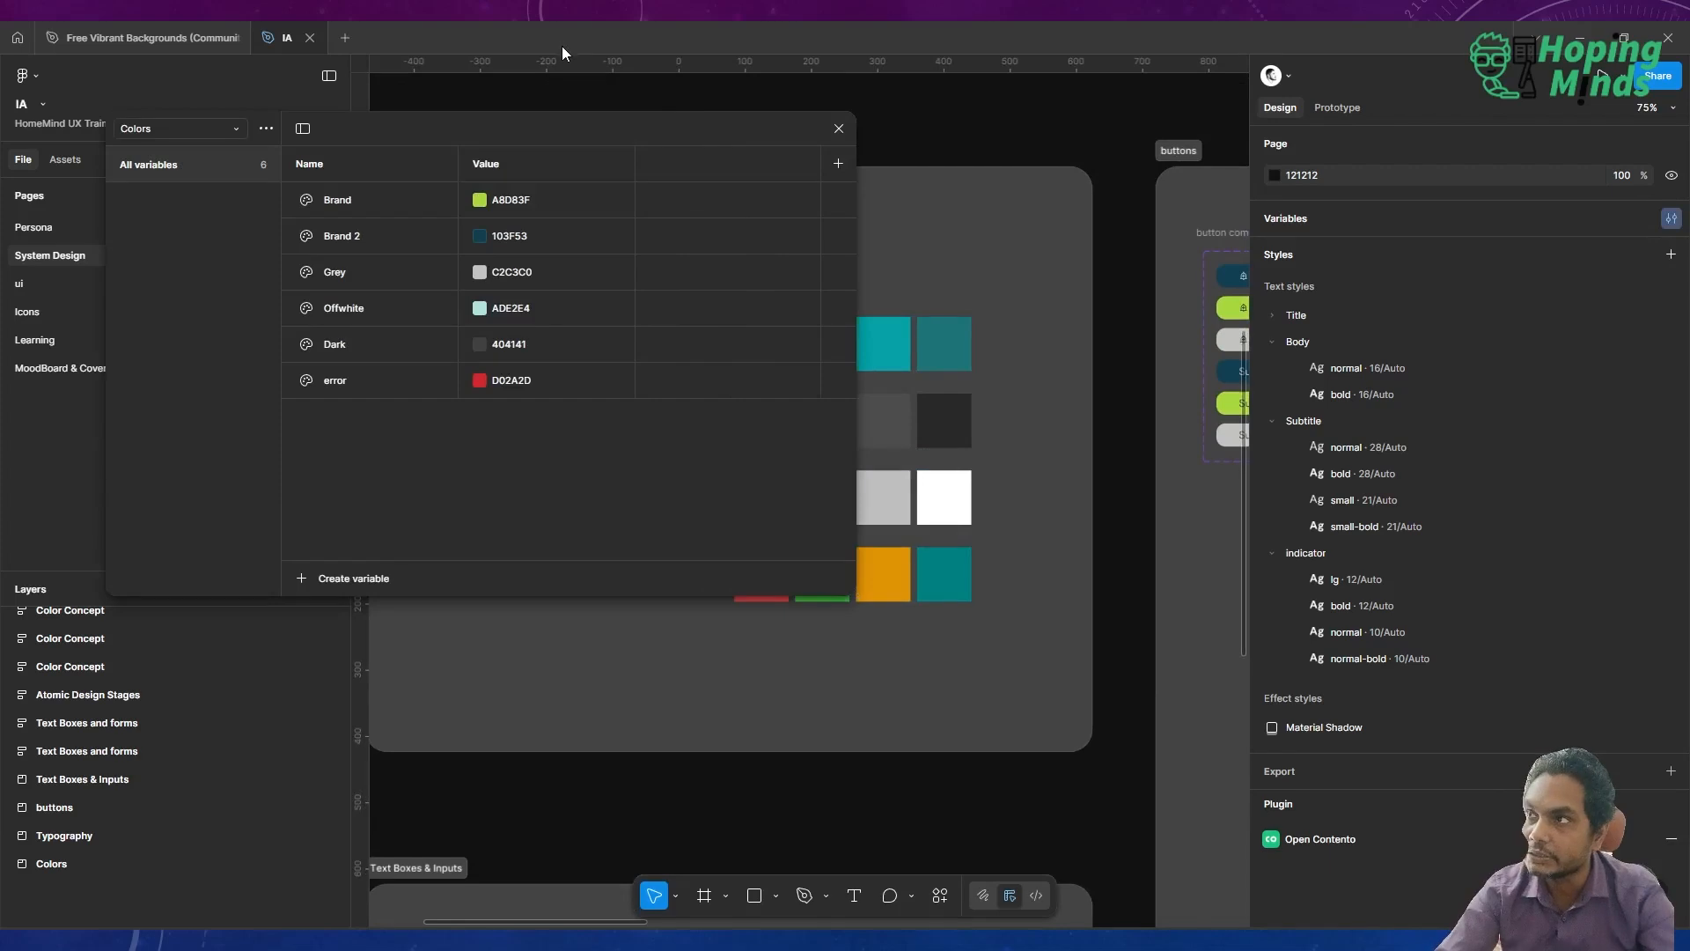
{"action": "left_click", "coordinate": [539, 172]}
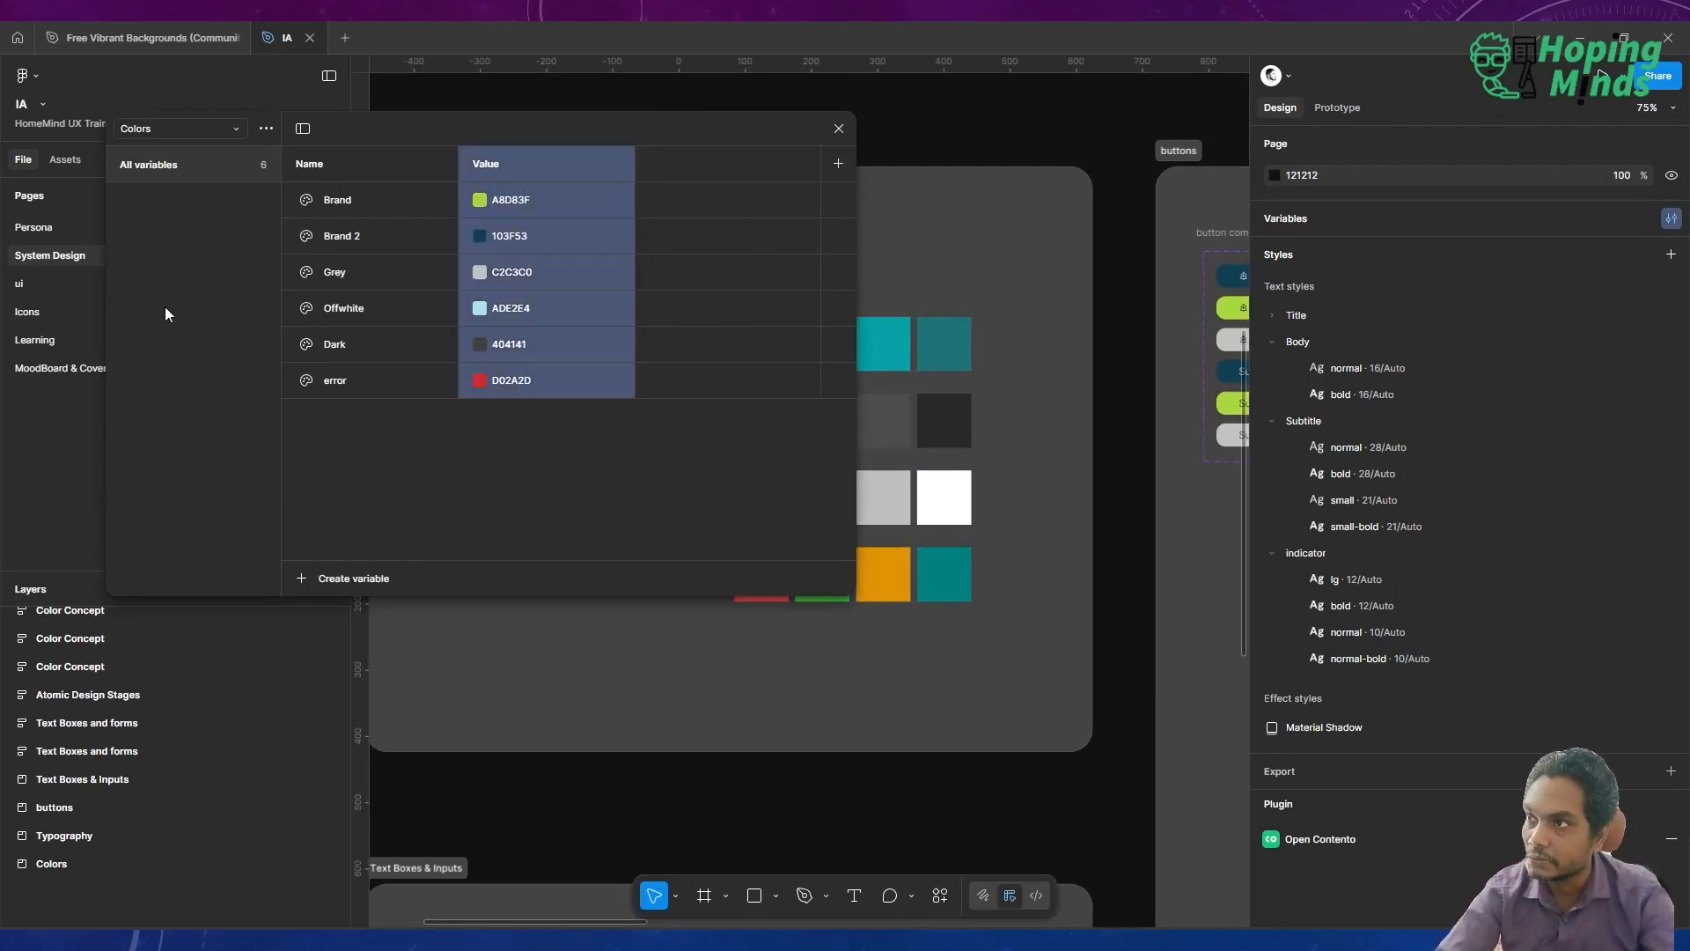
{"action": "left_click_drag", "start_coordinate": [393, 134], "coordinate": [346, 371]}
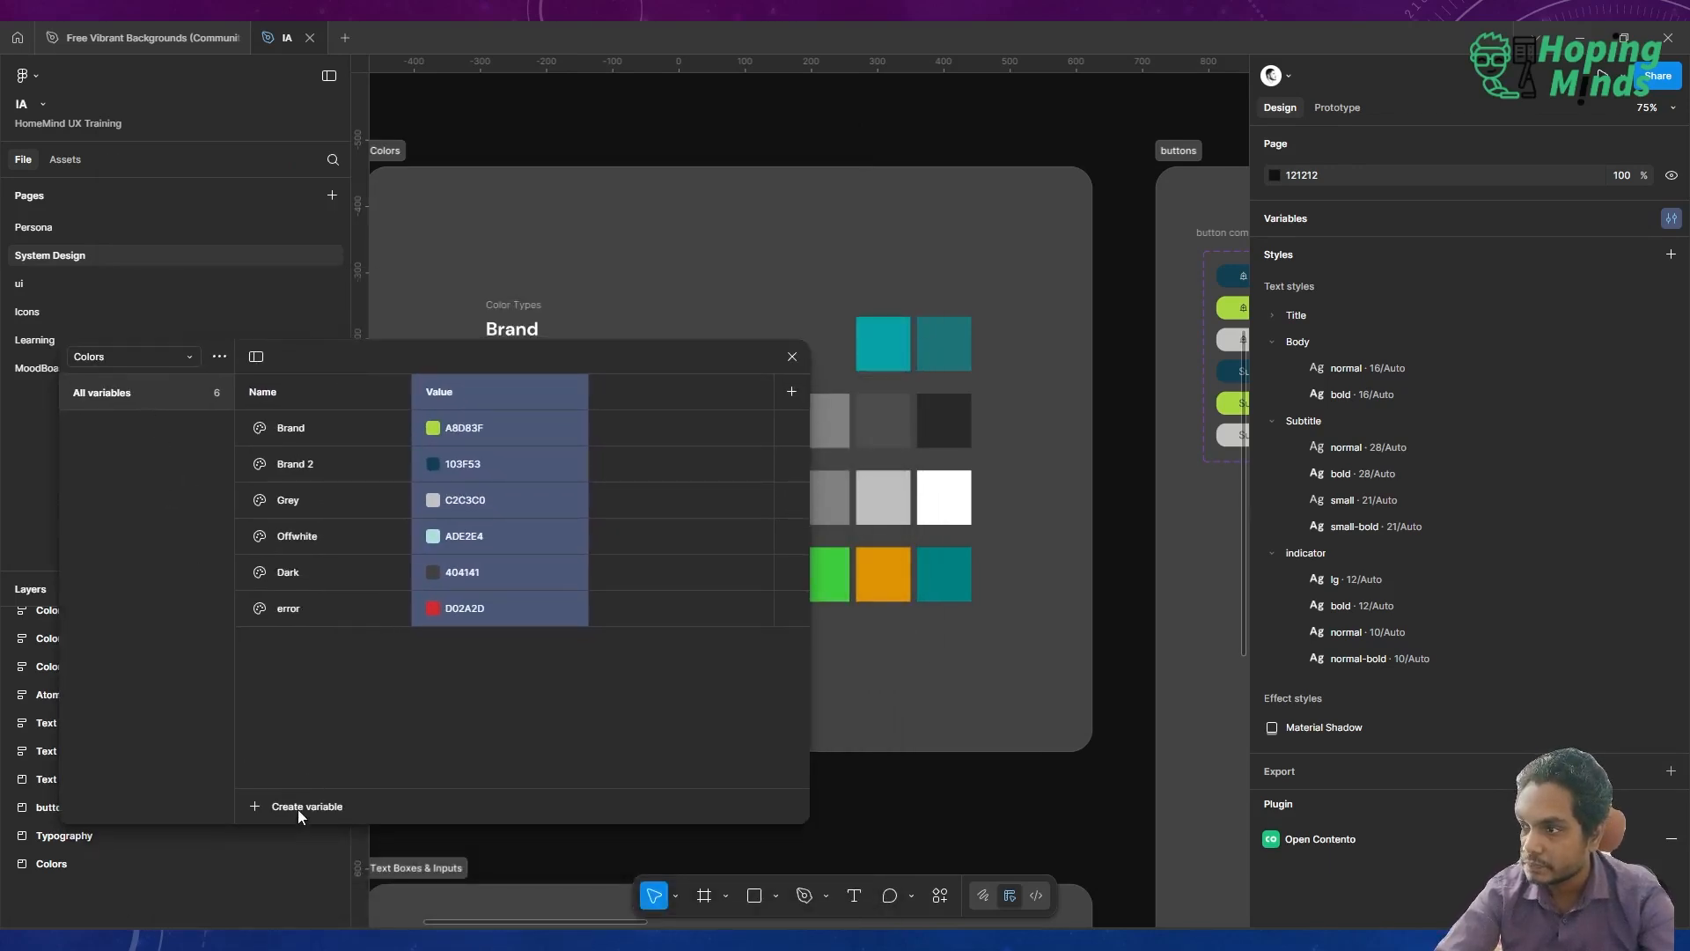
{"action": "left_click", "coordinate": [363, 604]}
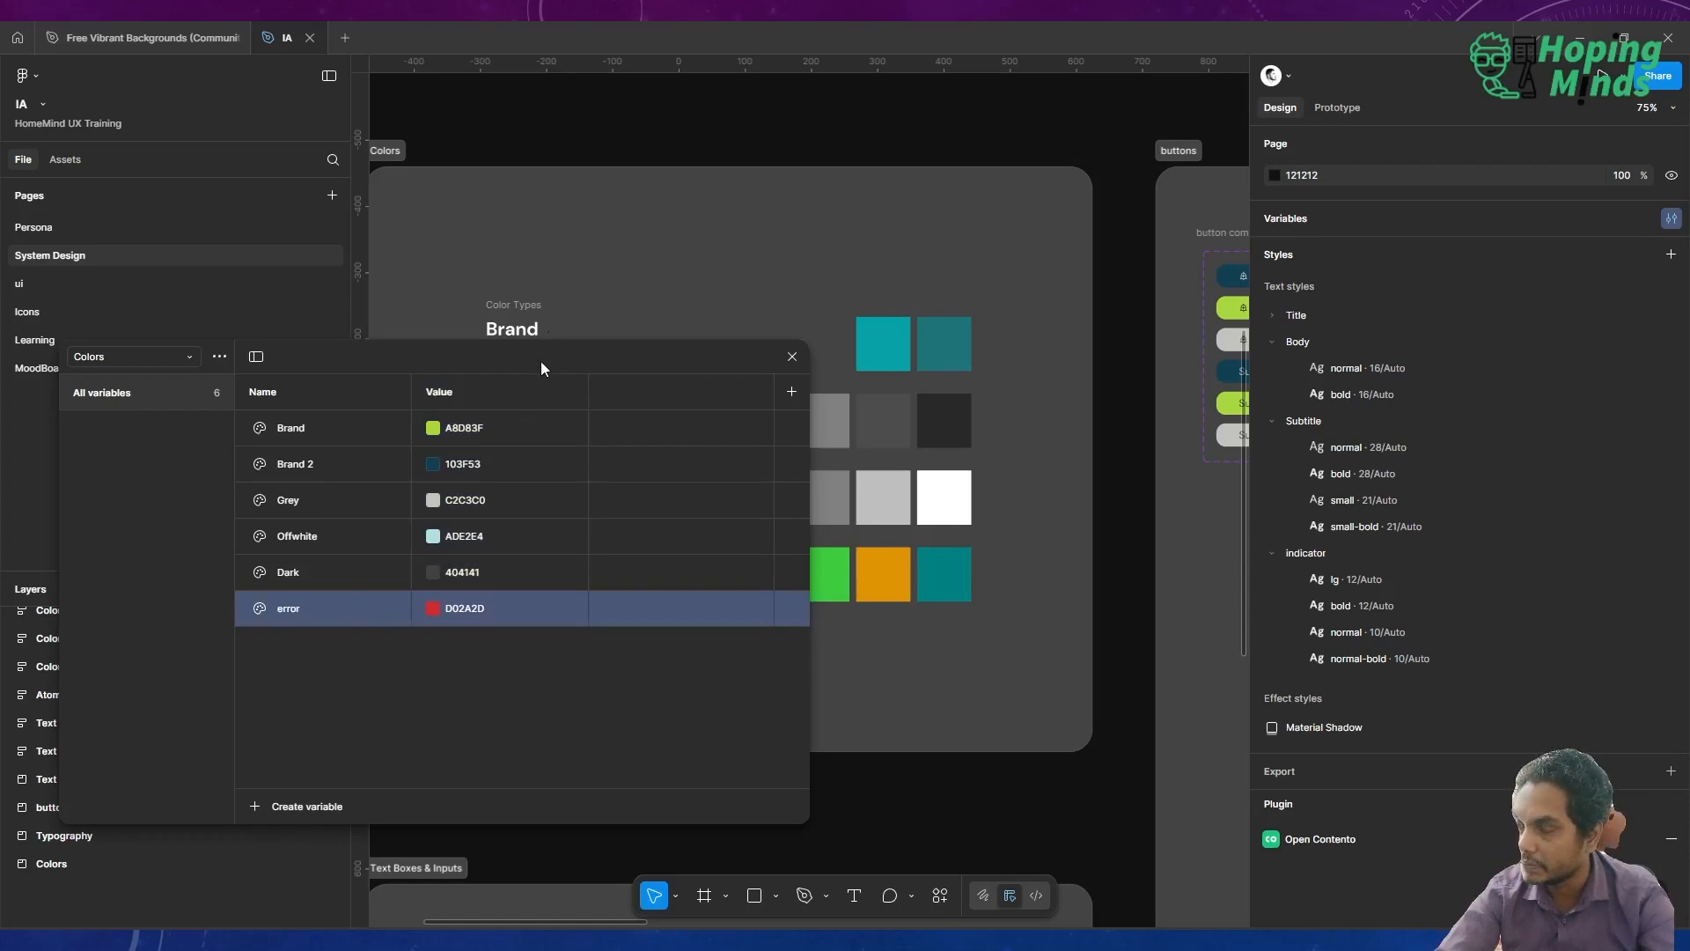
{"action": "left_click_drag", "start_coordinate": [541, 361], "coordinate": [354, 363]}
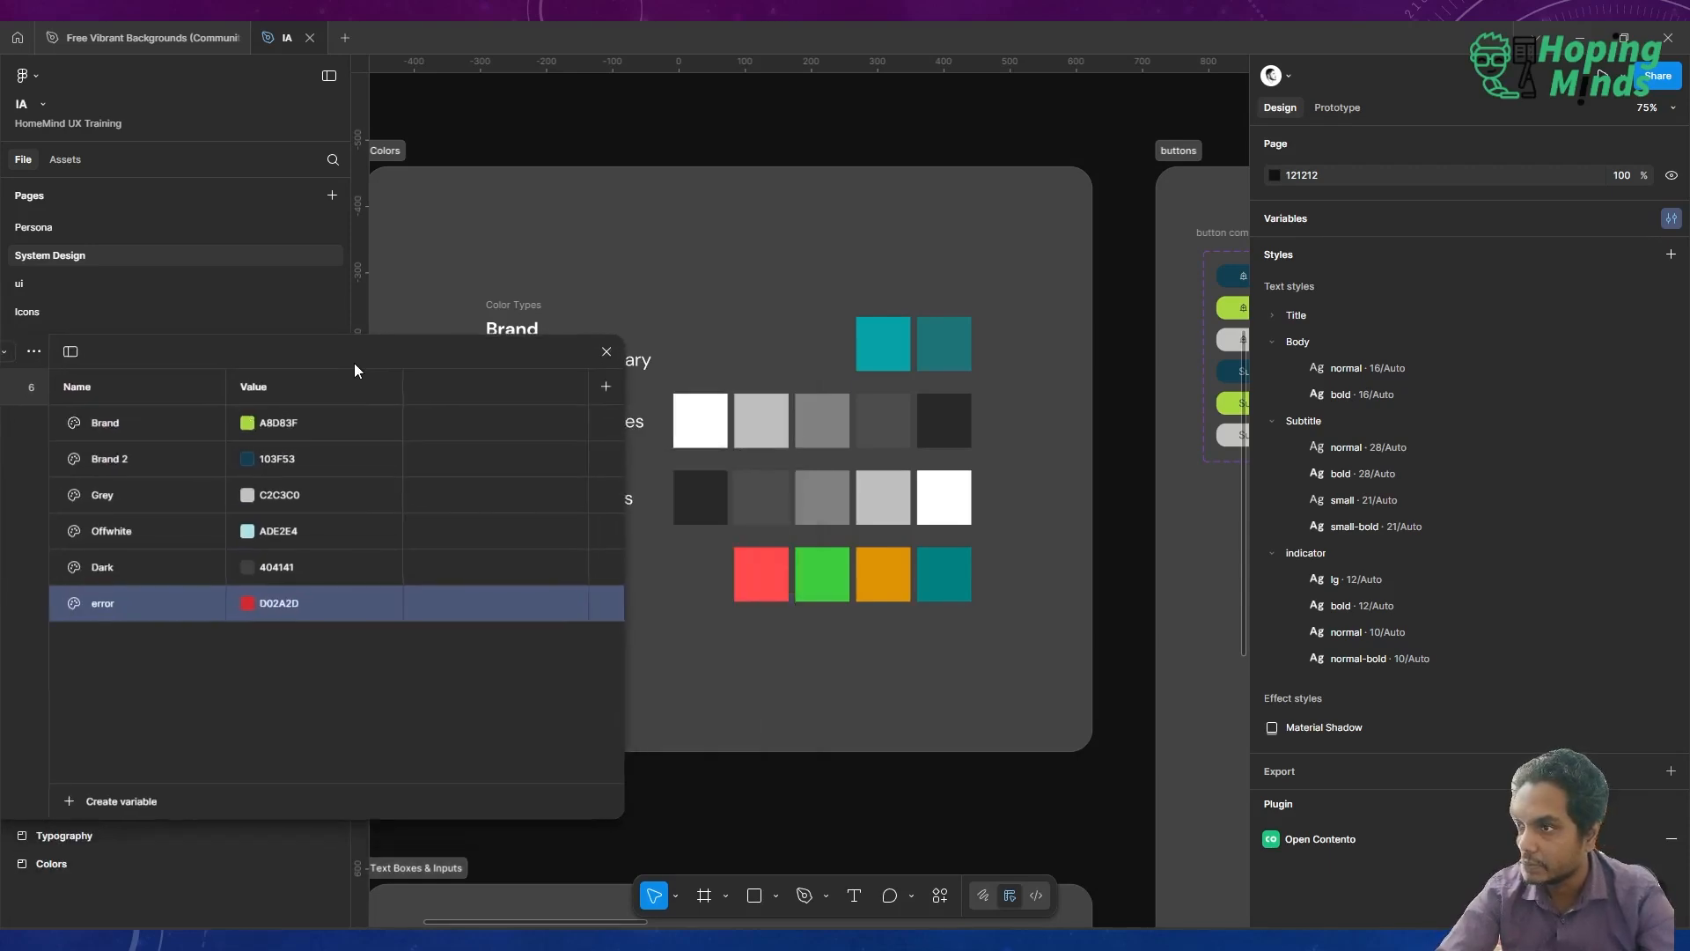
Set the error variable's colour to FF4C4C by sampling the red Indicators swatch
{"action": "left_click", "coordinate": [248, 602]}
{"action": "left_click", "coordinate": [265, 732]}
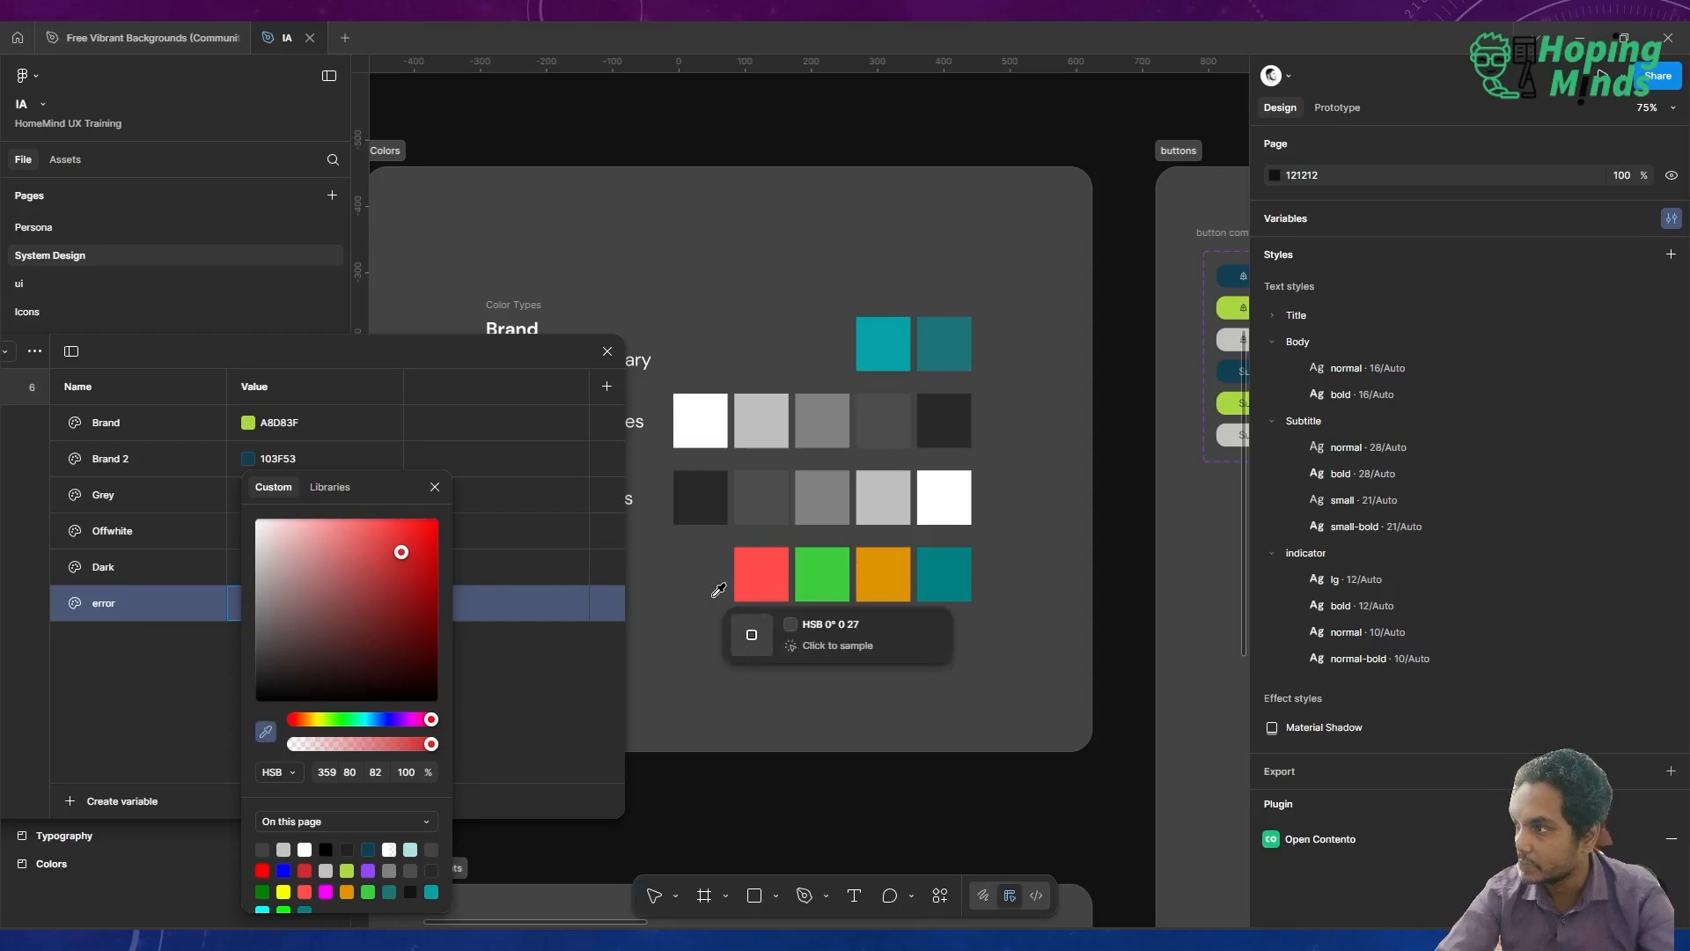
{"action": "left_click", "coordinate": [769, 561]}
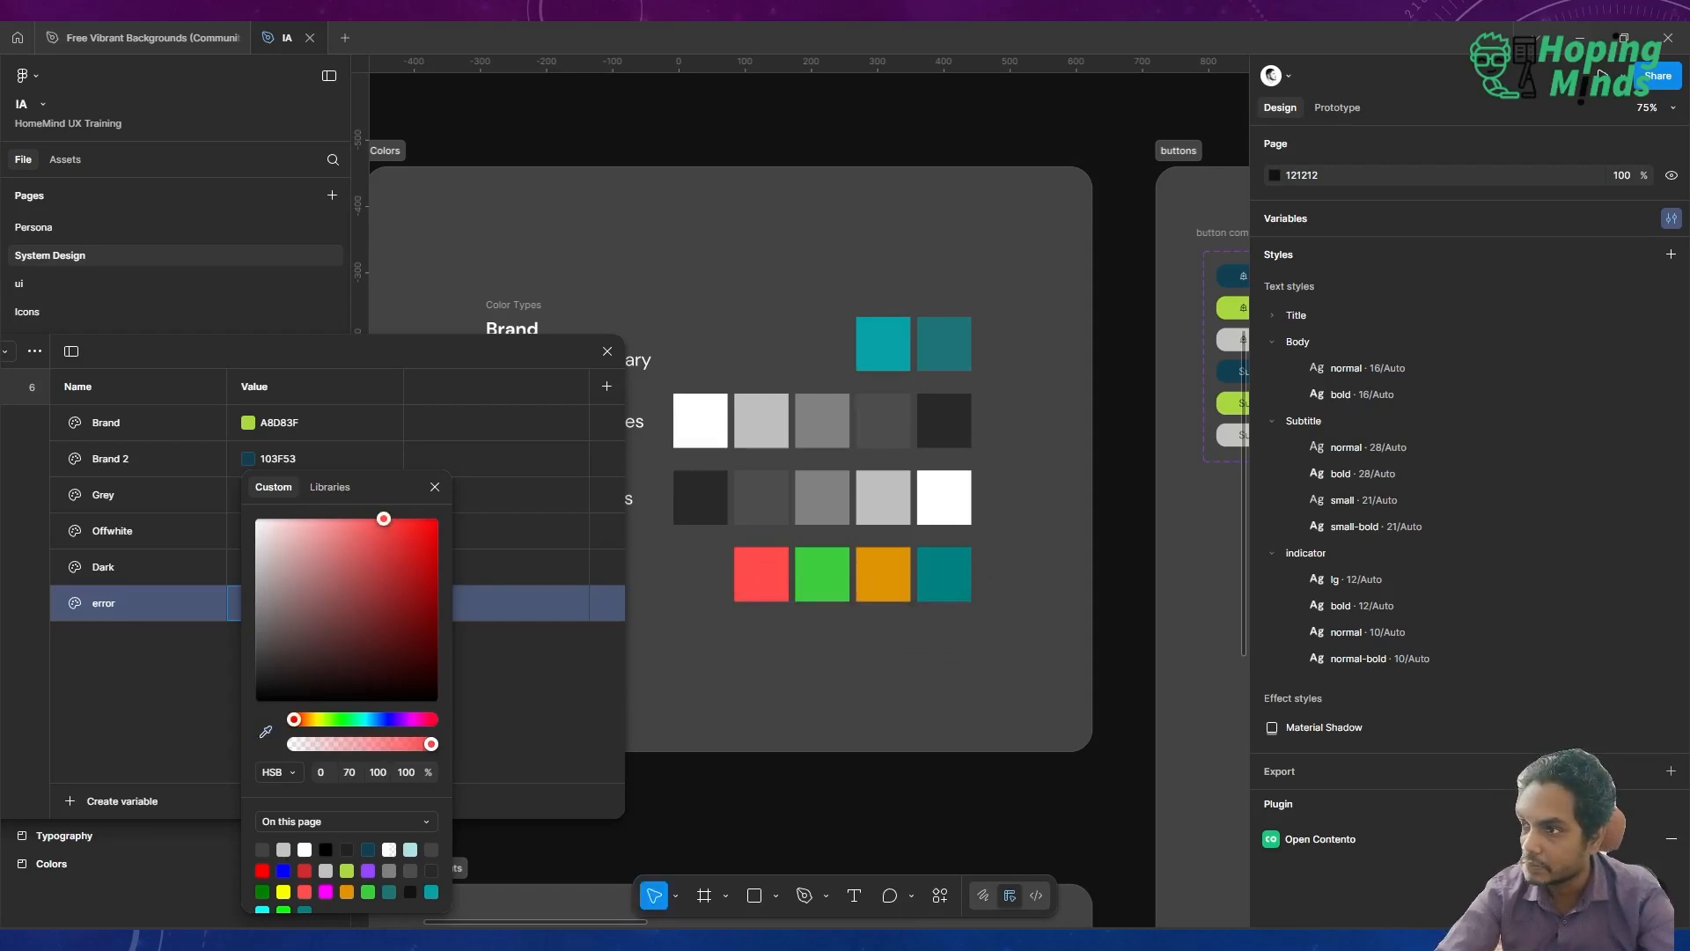
{"action": "left_click", "coordinate": [136, 669]}
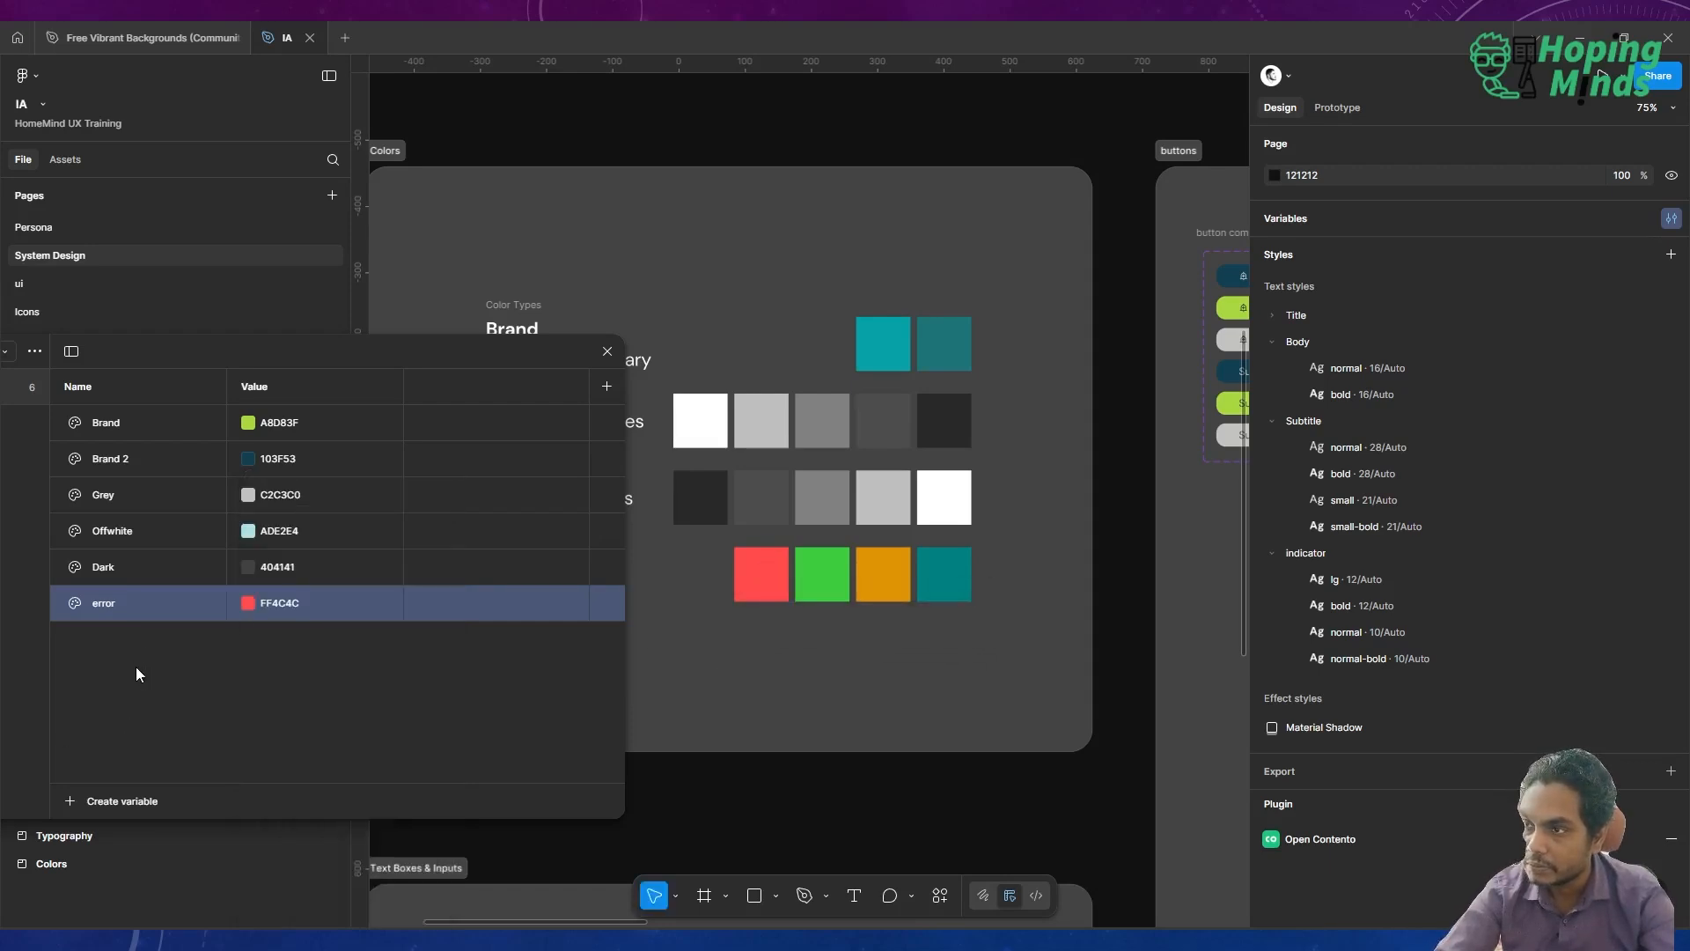
Put the error variable into a new group in the Colors collection and name the group Indicators
{"action": "right_click", "coordinate": [163, 592]}
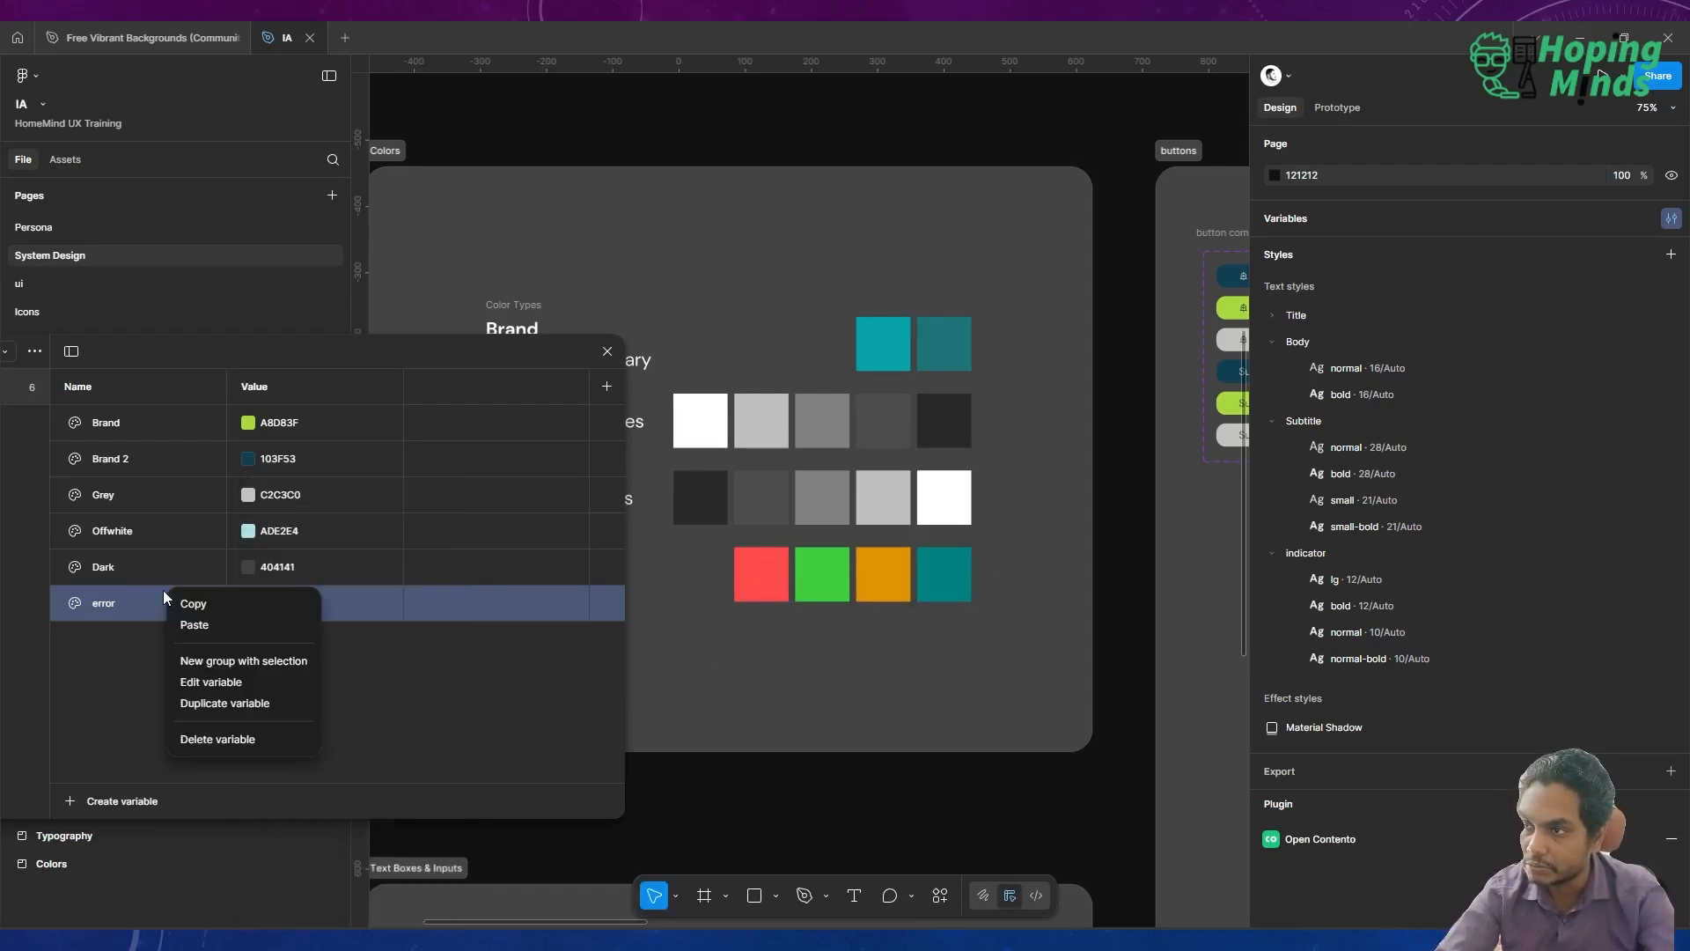
{"action": "left_click", "coordinate": [272, 660]}
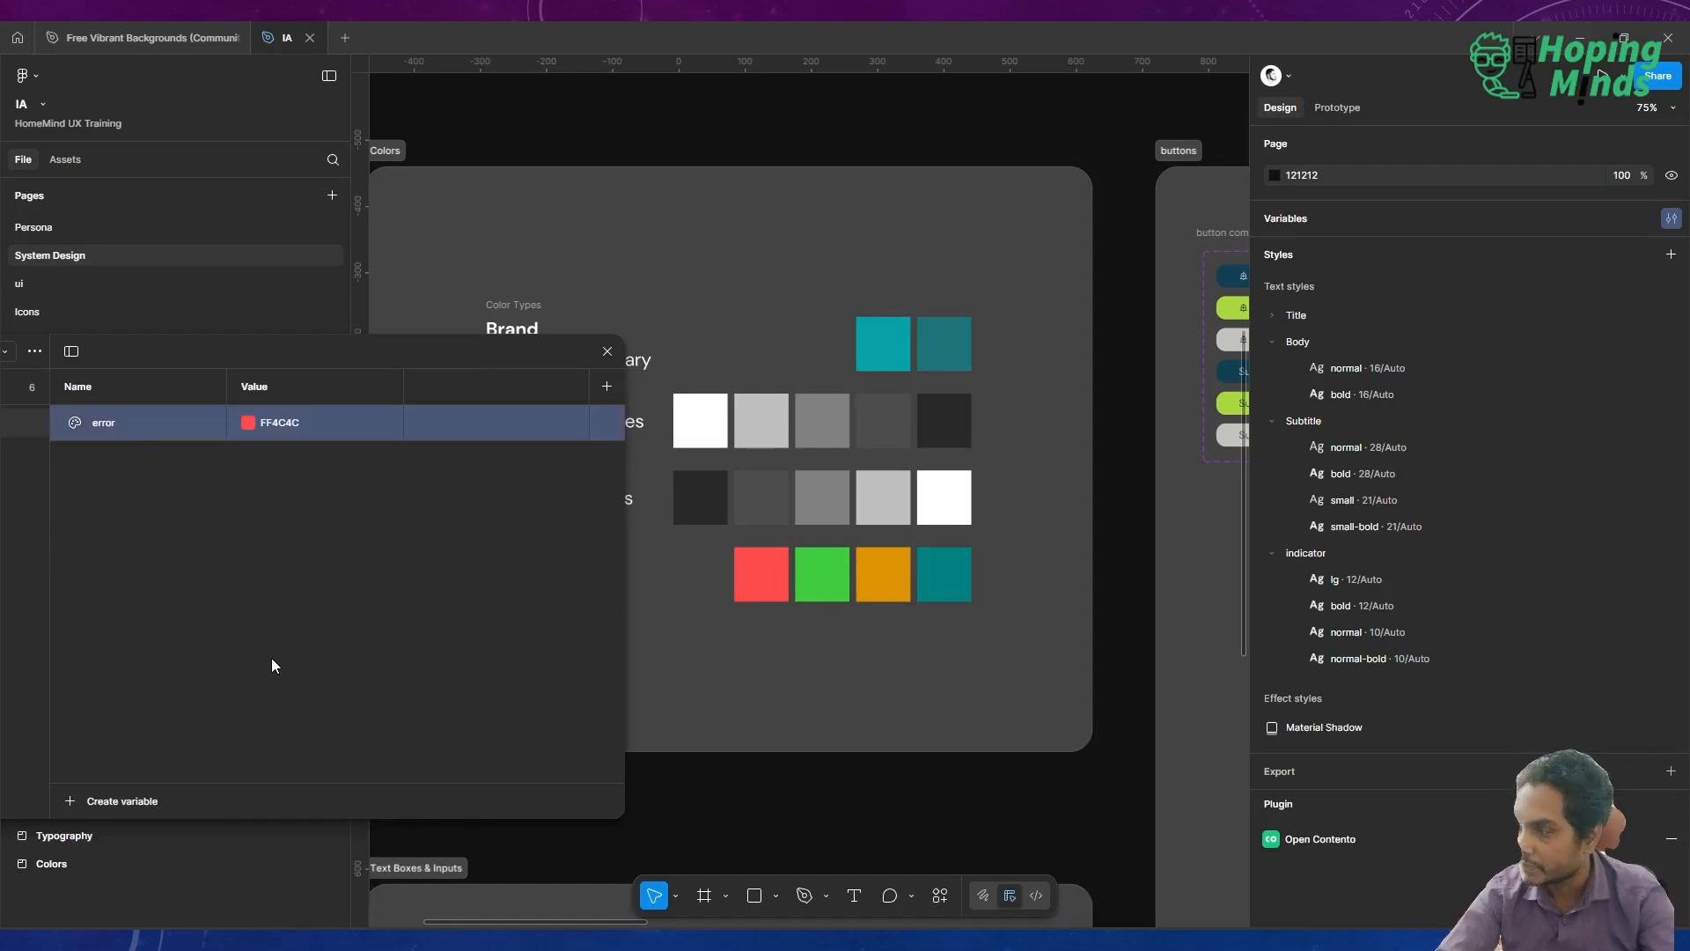
{"action": "left_click_drag", "start_coordinate": [356, 352], "coordinate": [813, 366]}
{"action": "double_click", "coordinate": [388, 430]}
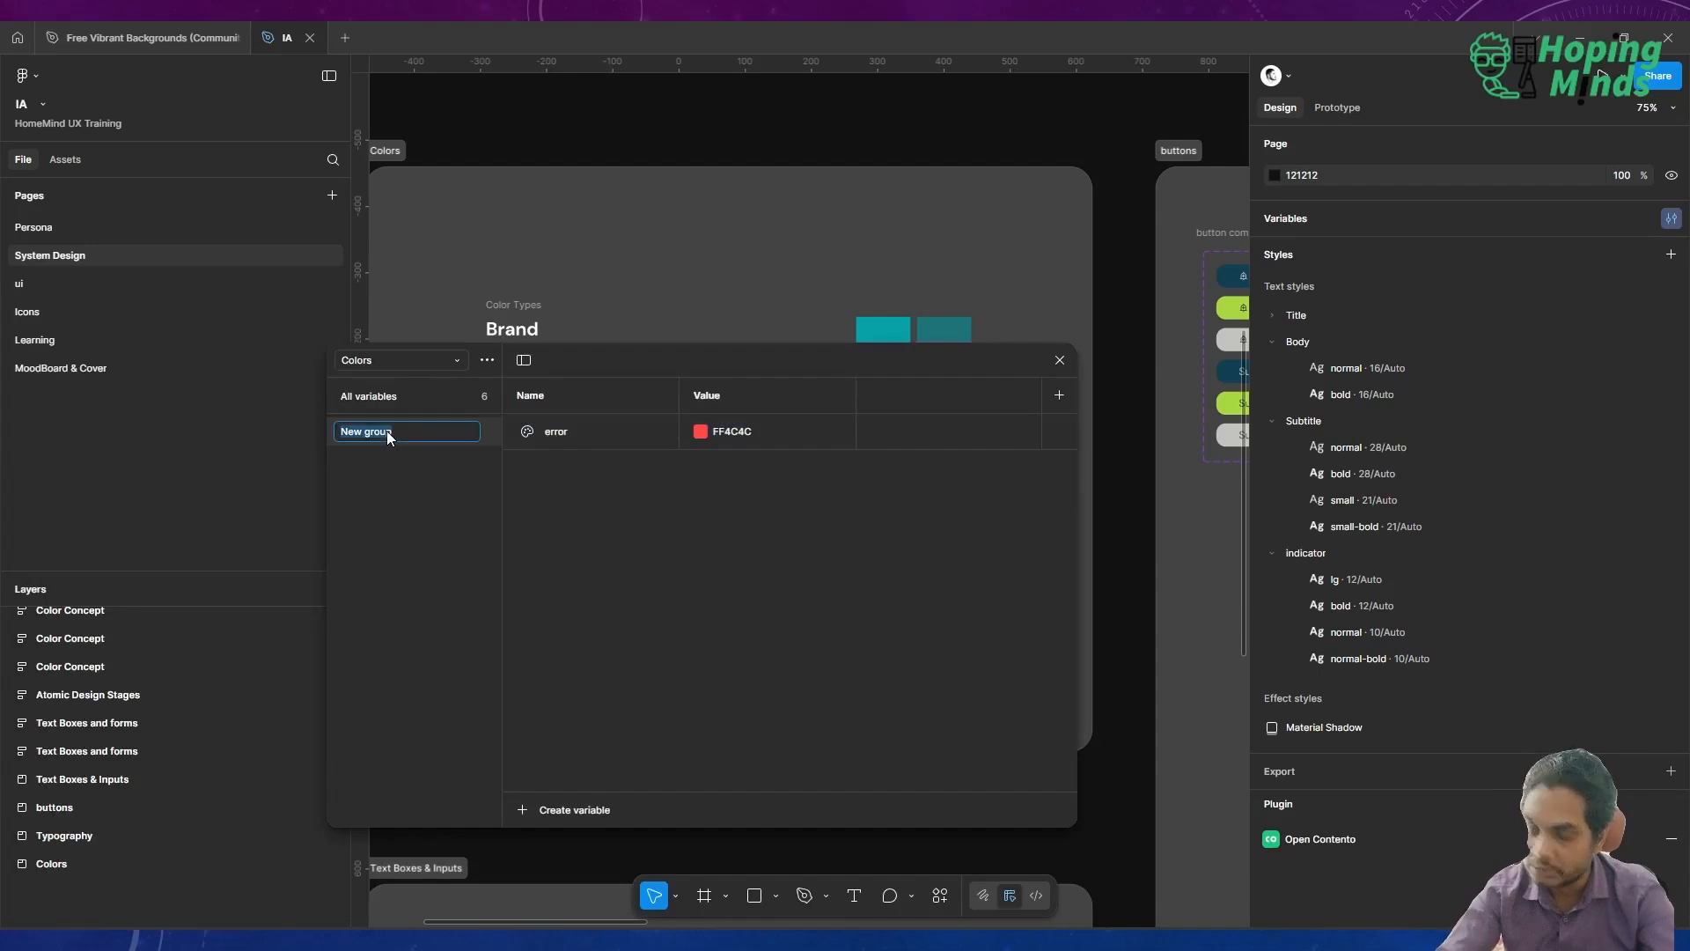
{"action": "type", "text": "Indicators"}
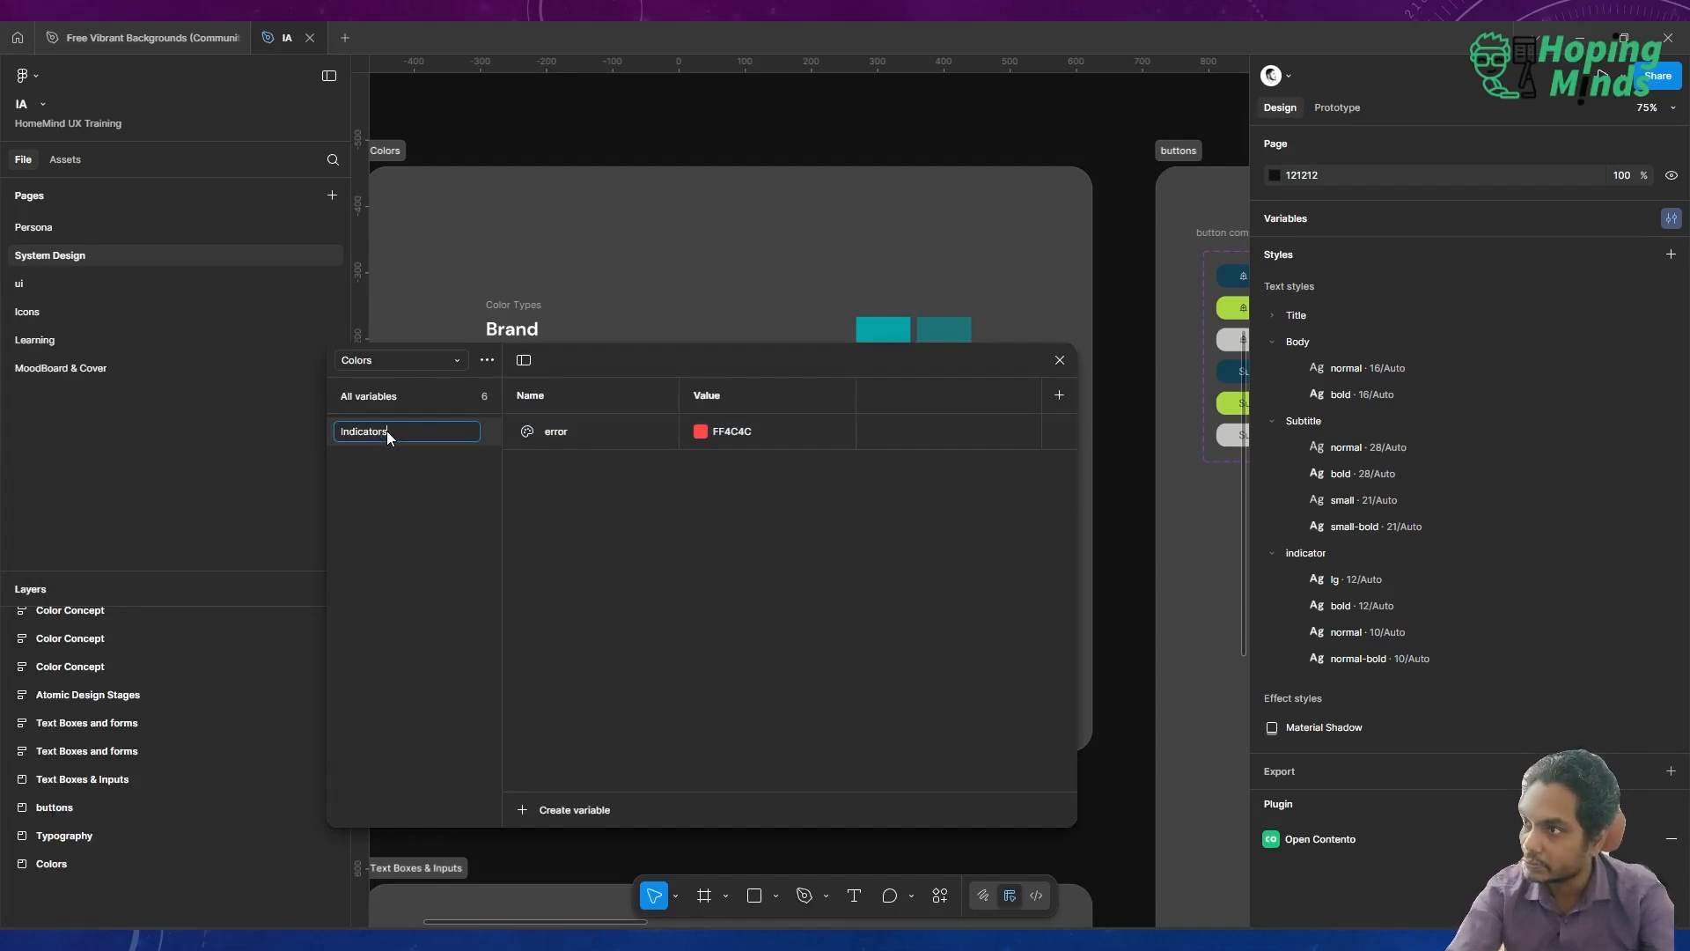
{"action": "key", "text": "Return"}
Move the variables window clear of the swatches, then duplicate the error variable and name the copy Sucess
{"action": "left_click_drag", "start_coordinate": [595, 356], "coordinate": [529, 680]}
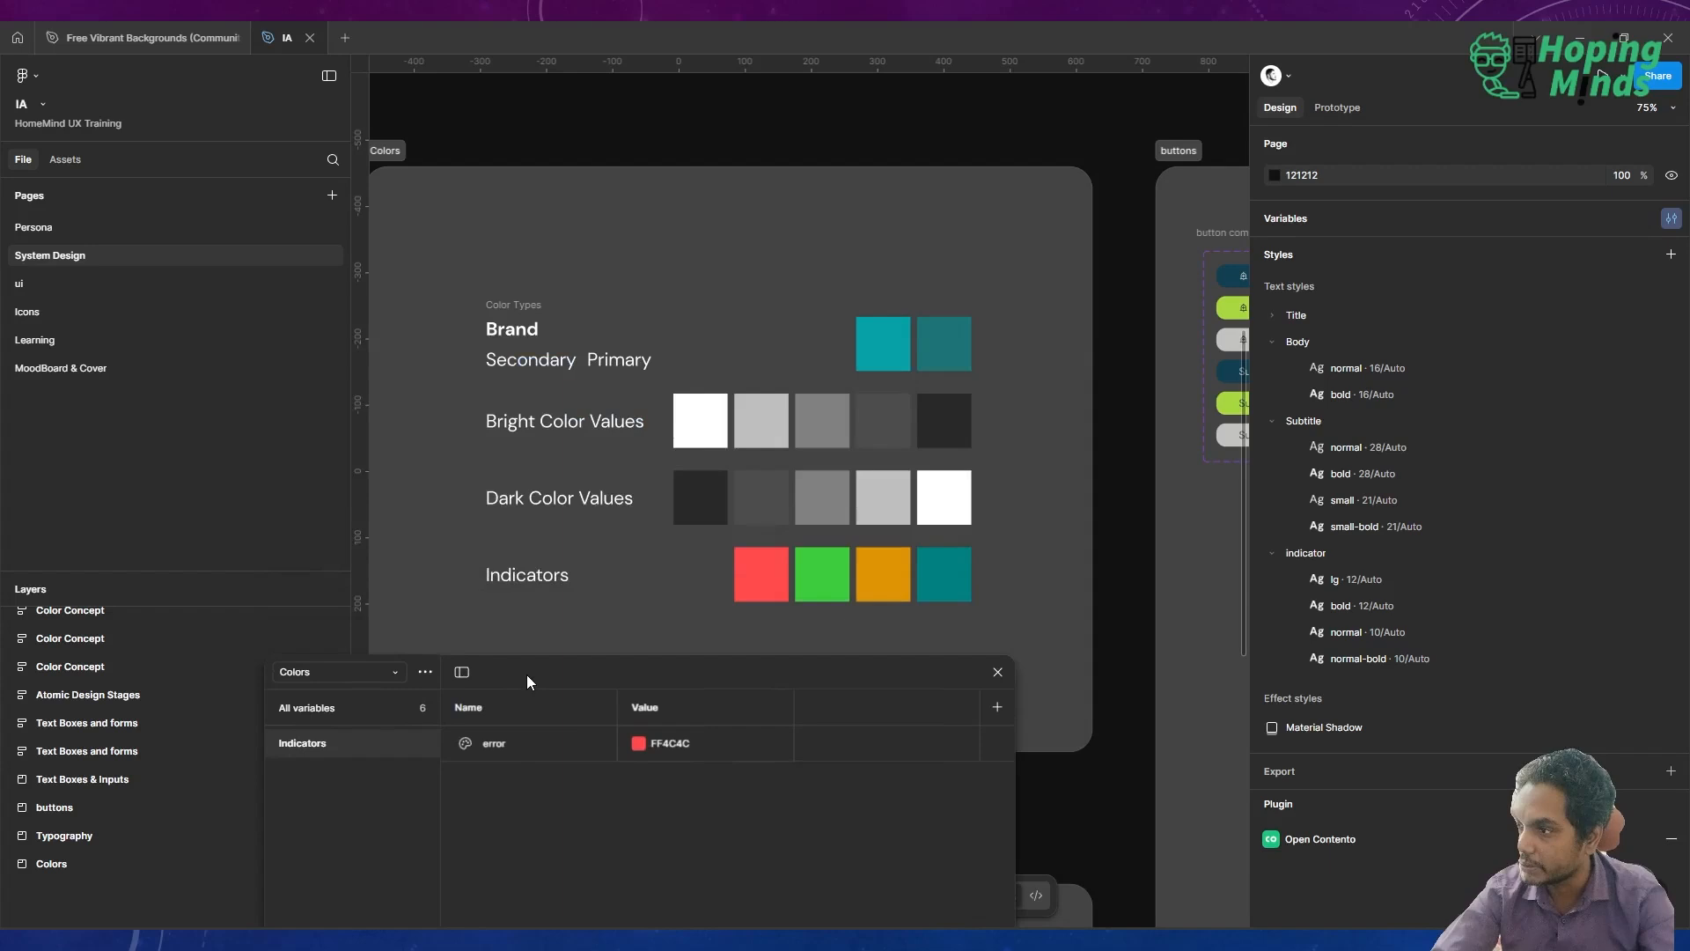
{"action": "left_click", "coordinate": [548, 751]}
{"action": "key", "text": "ctrl+d"}
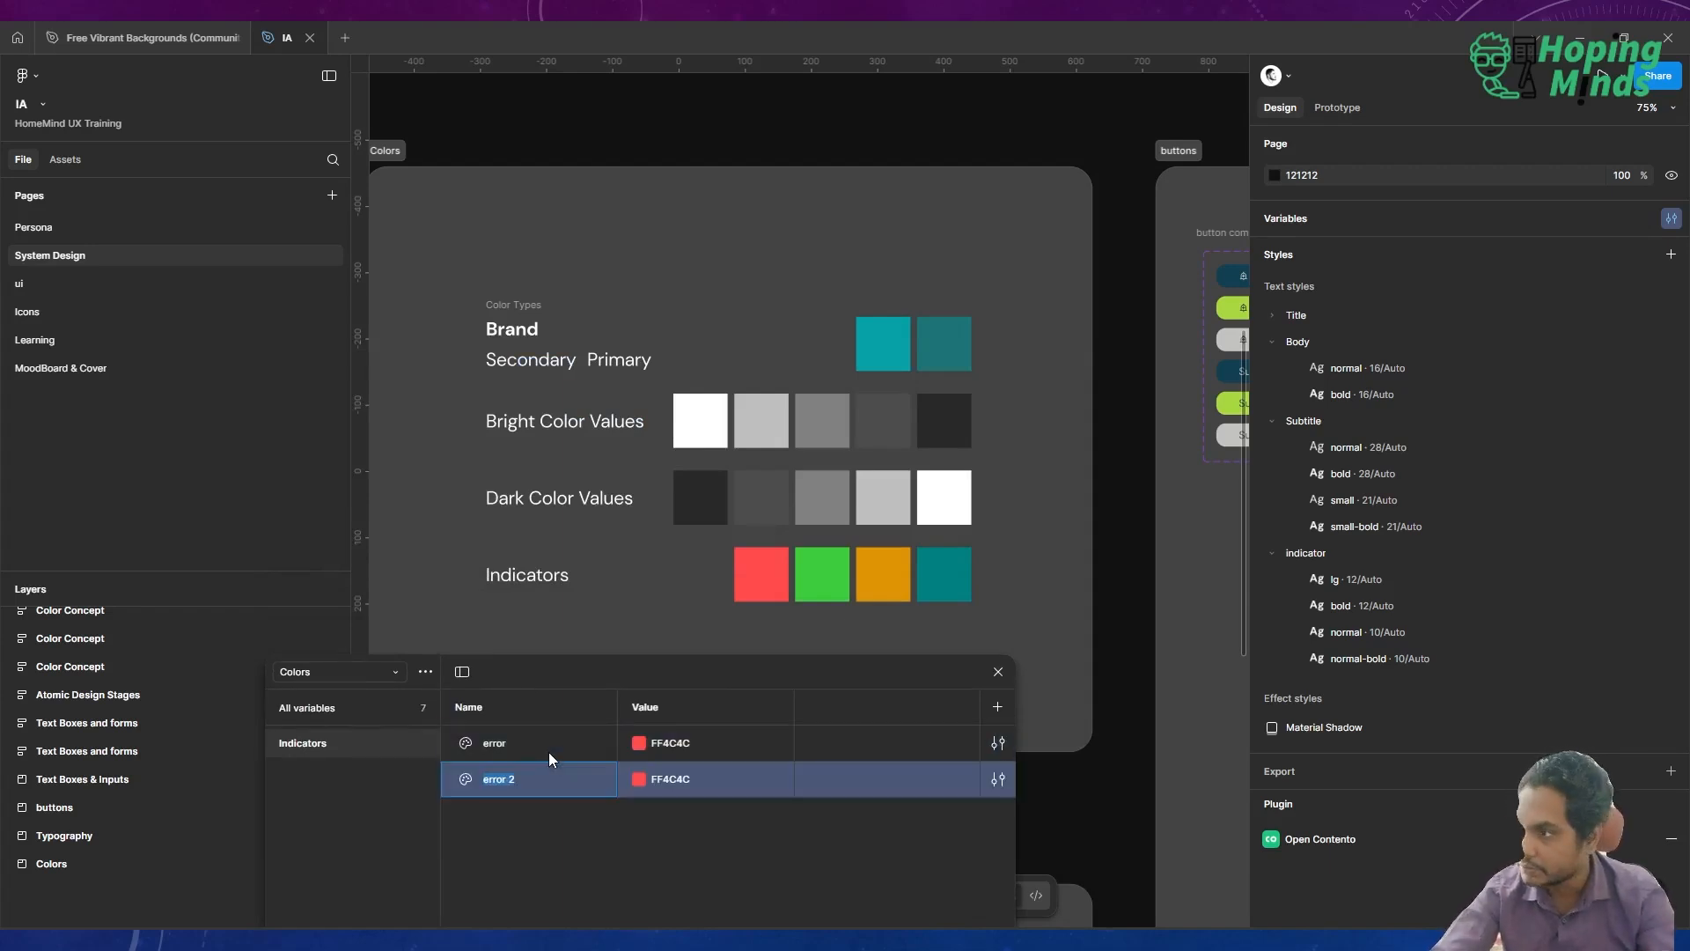
{"action": "double_click", "coordinate": [507, 782]}
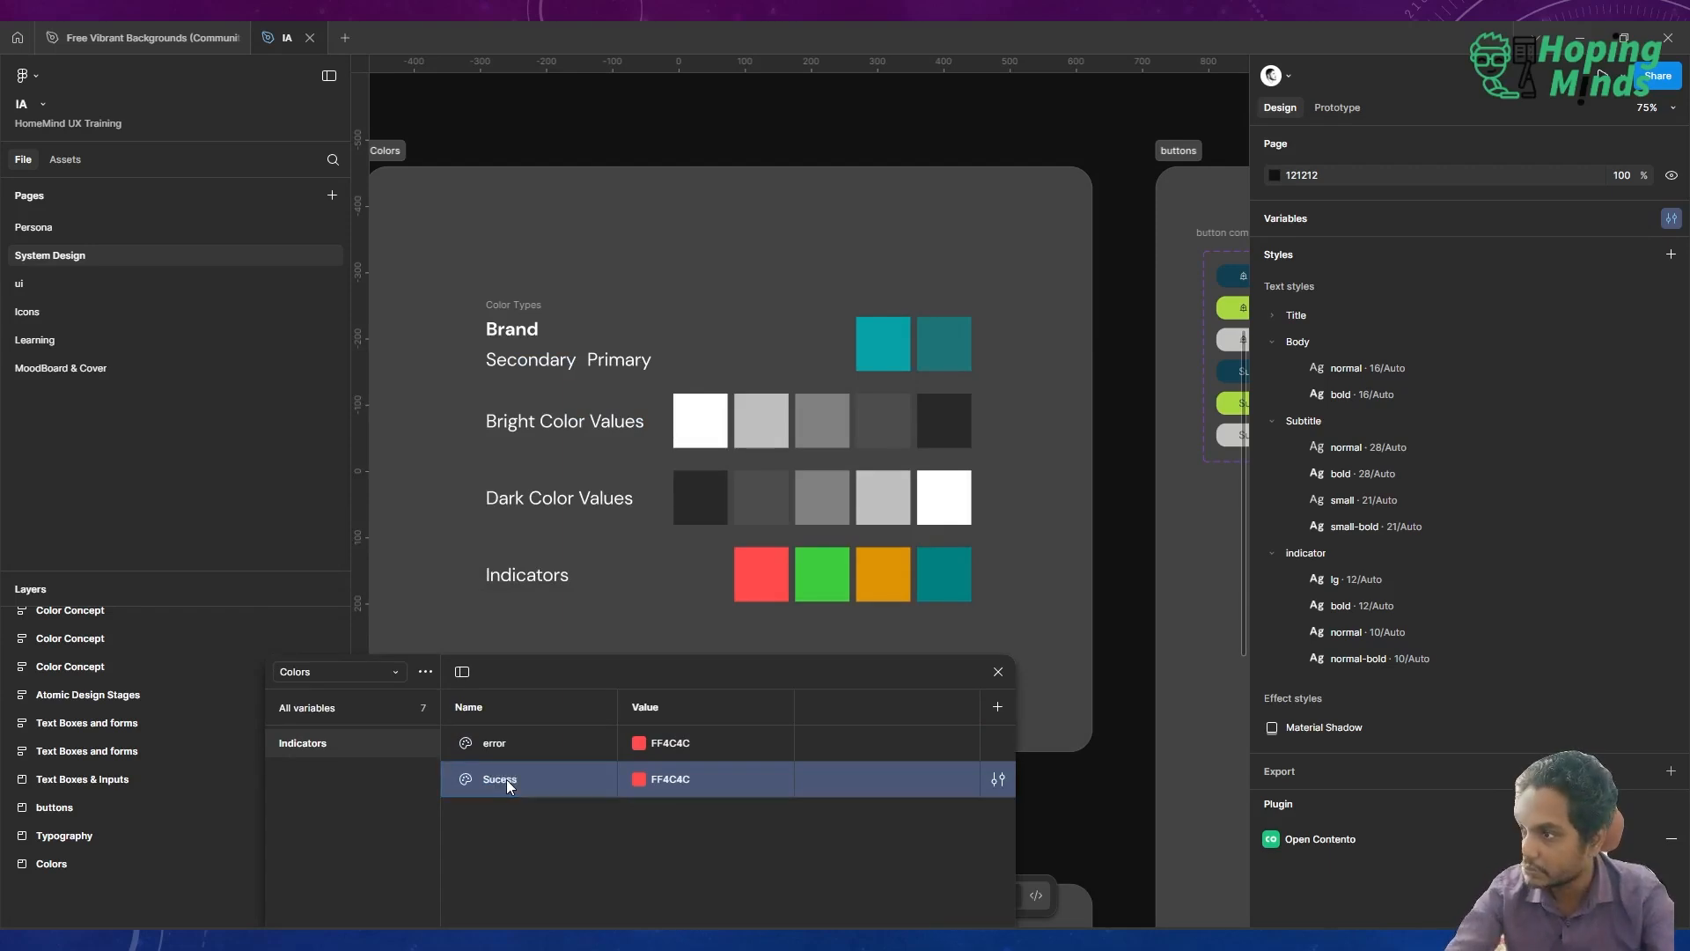
Set the Sucess variable's colour to 3DCC3D by sampling the green Indicators swatch
{"action": "left_click", "coordinate": [640, 780]}
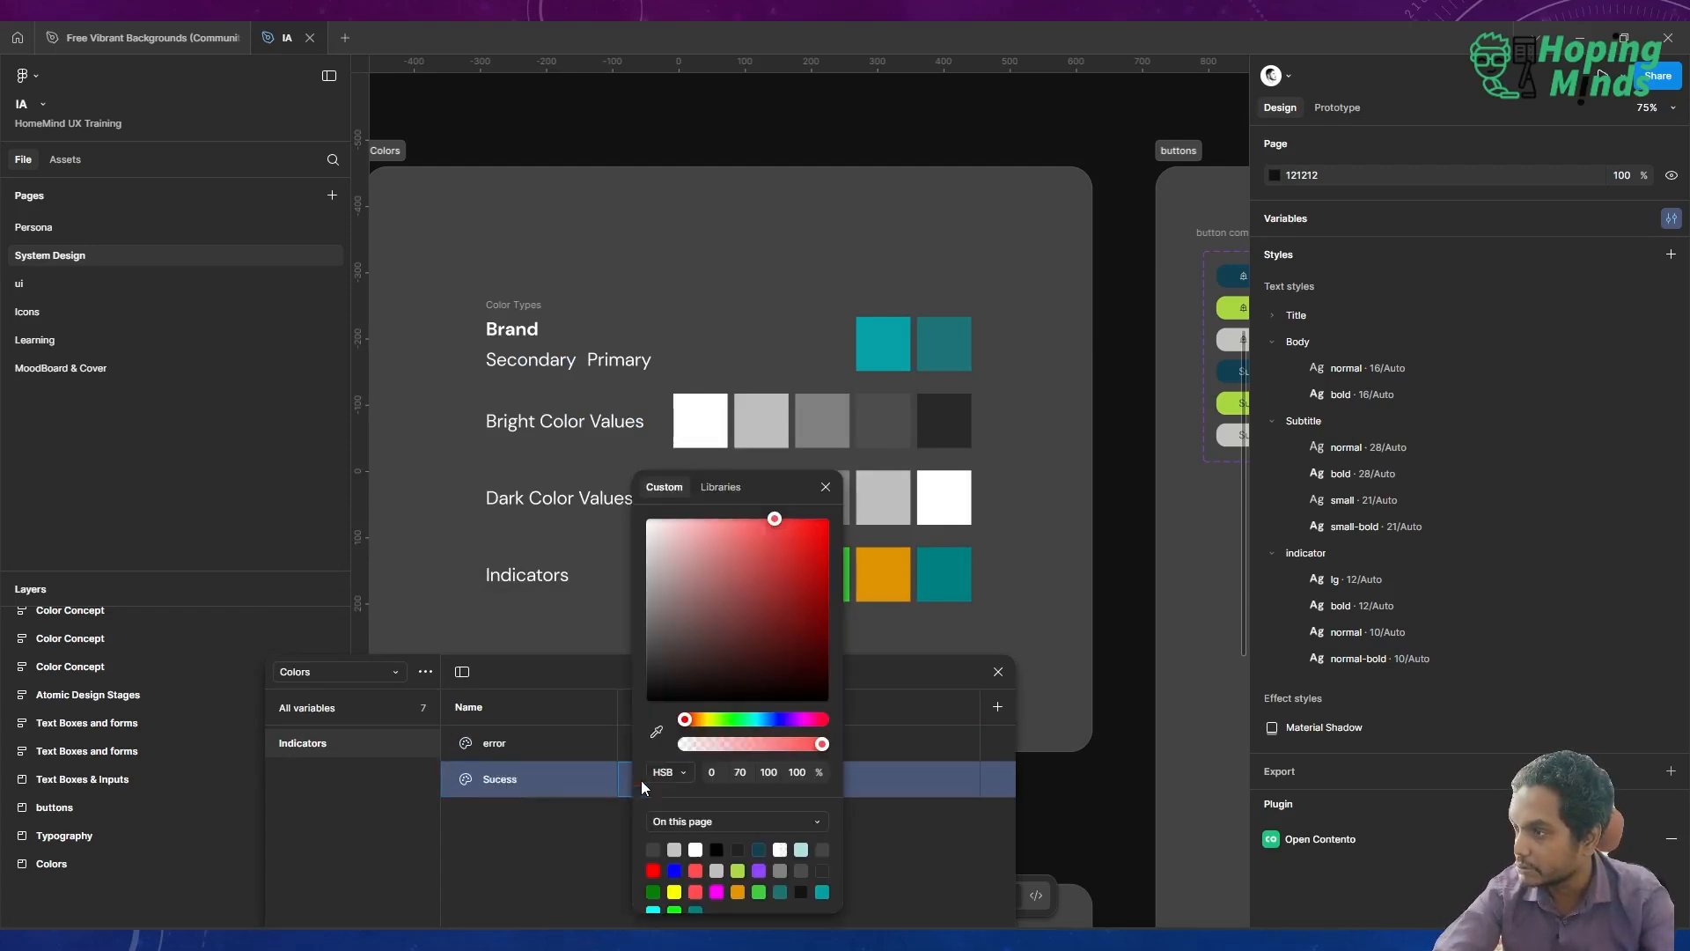
{"action": "left_click", "coordinate": [656, 732]}
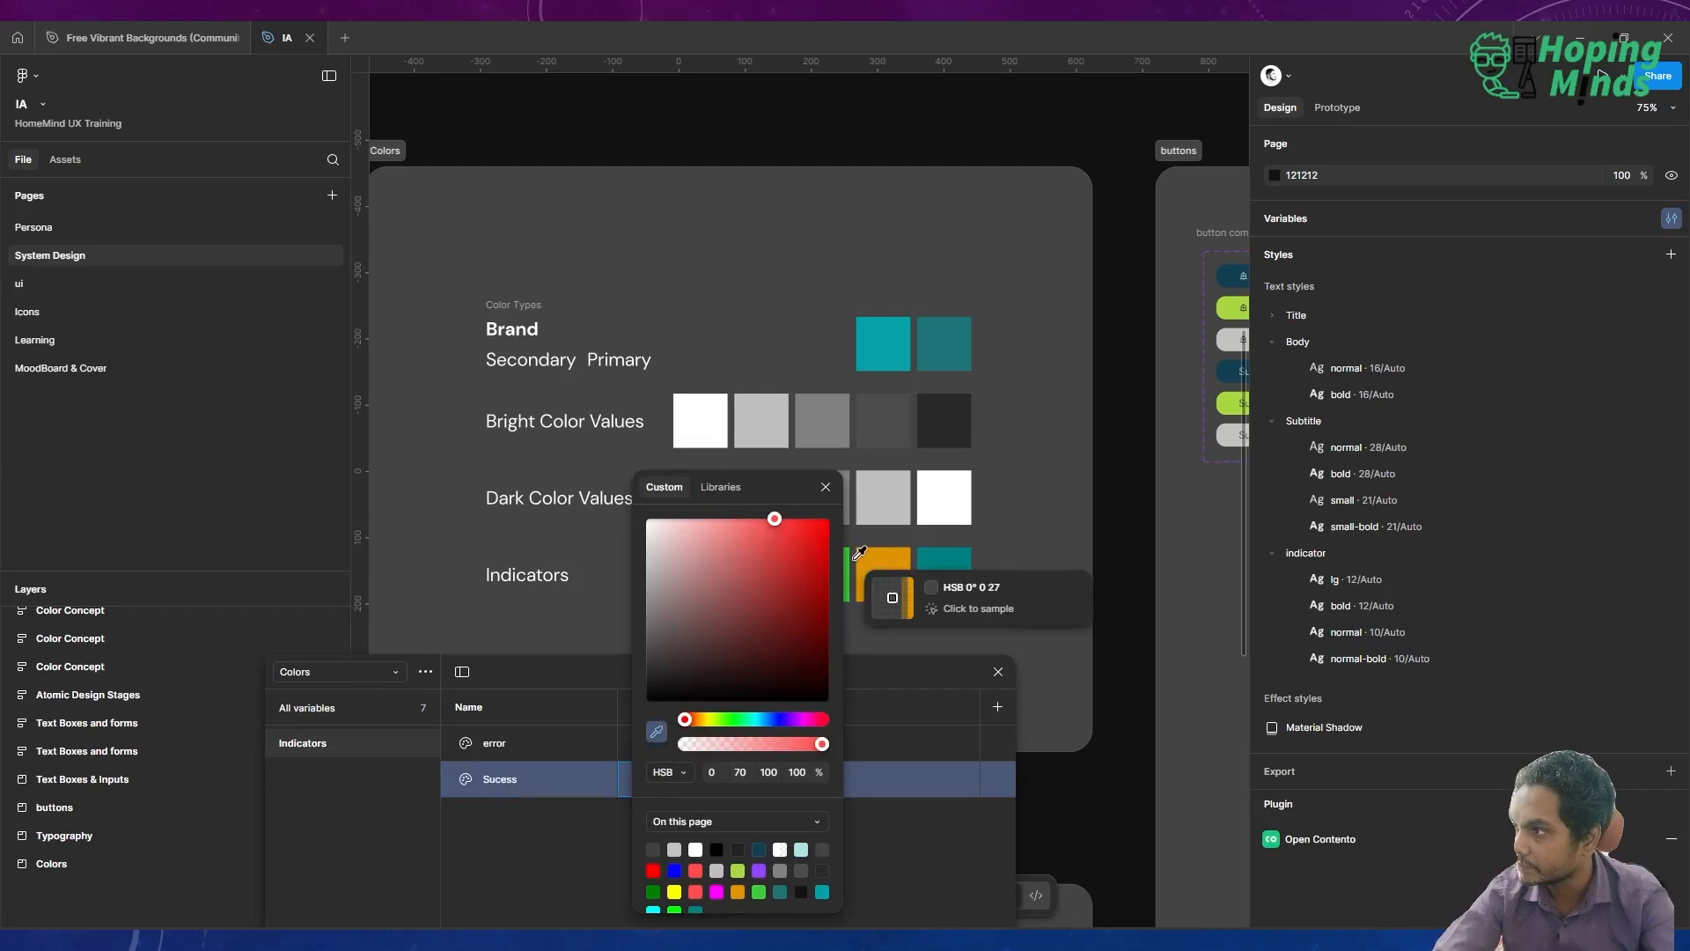
{"action": "left_click", "coordinate": [853, 556]}
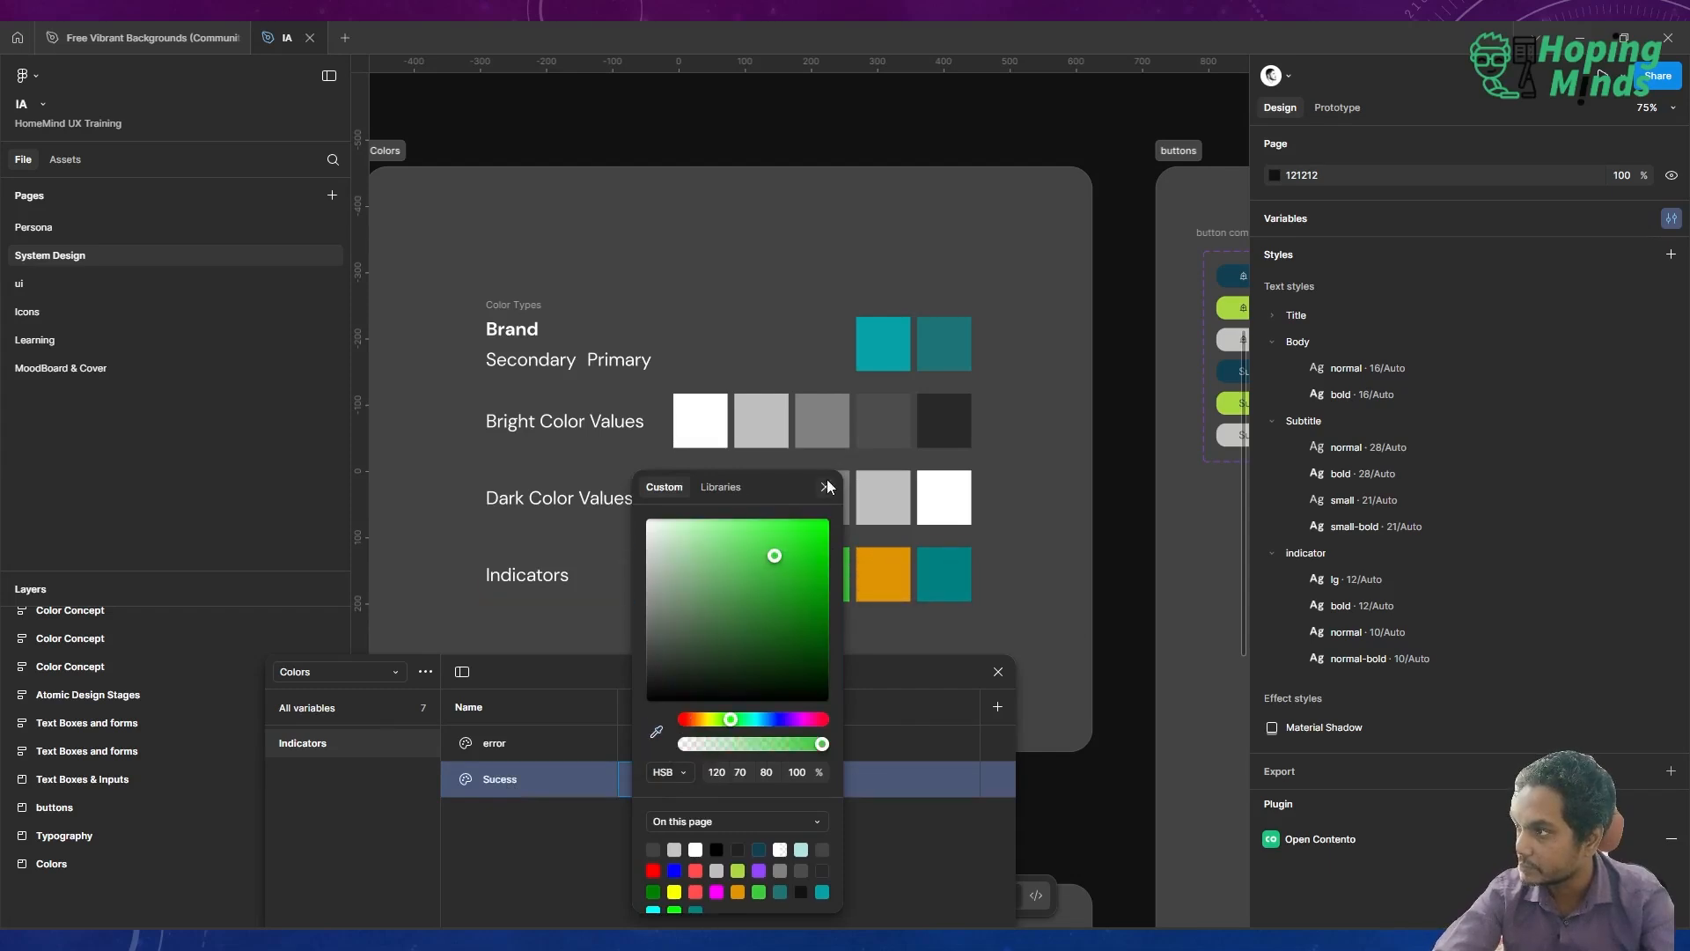
{"action": "key", "text": "Escape"}
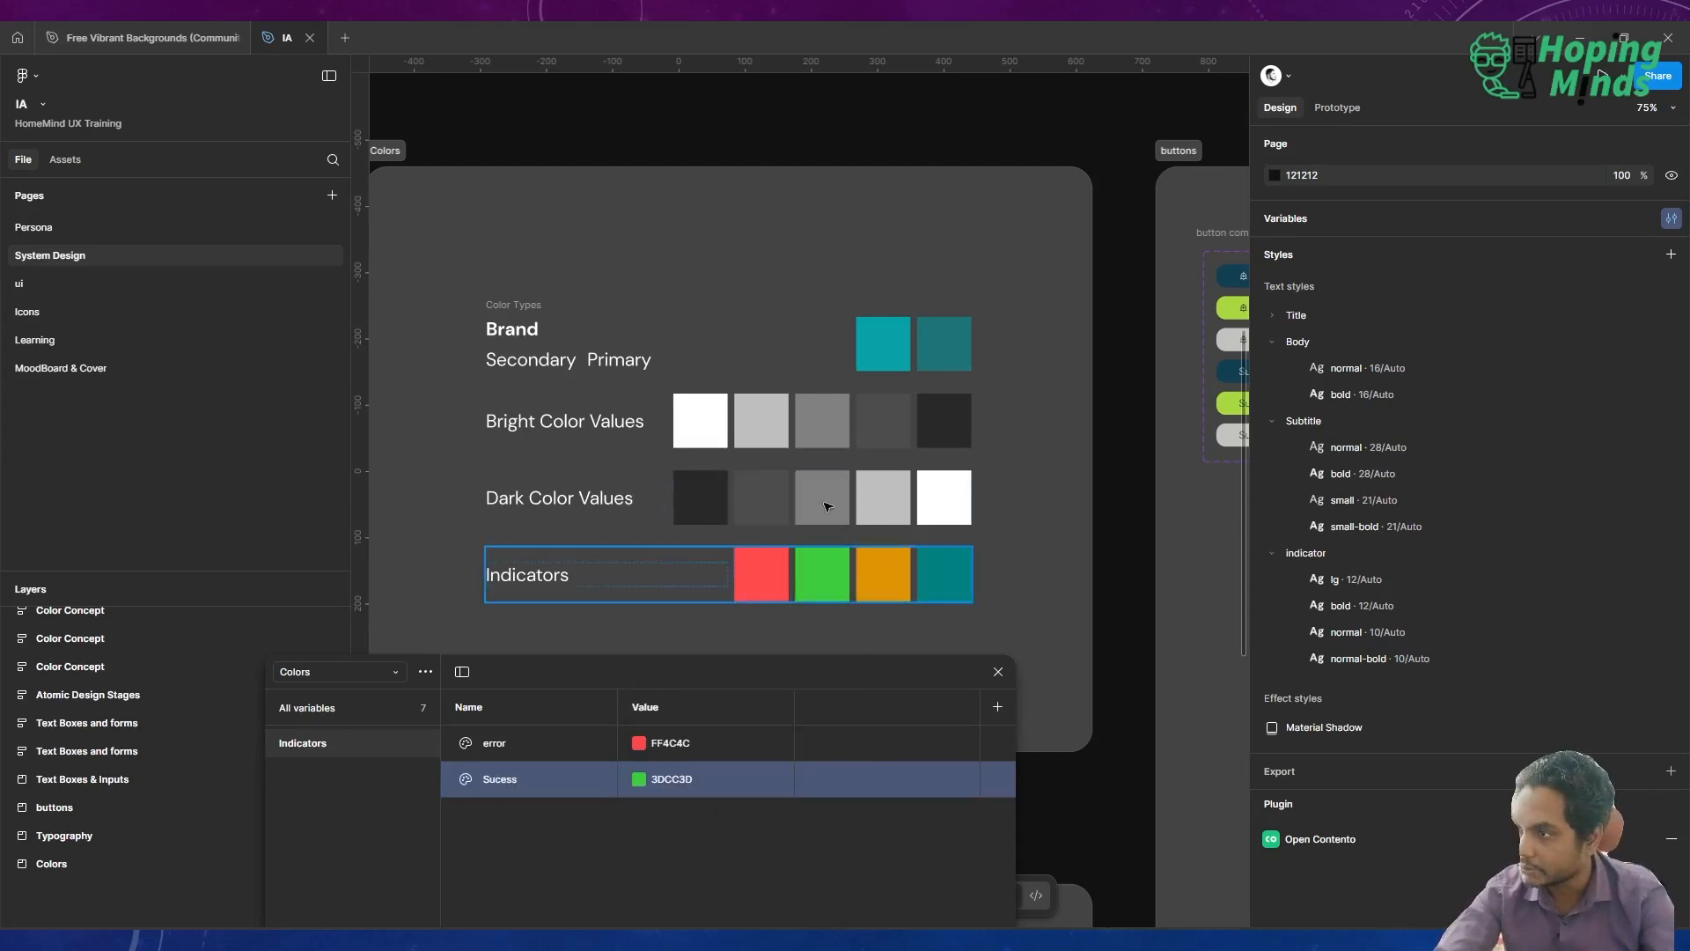
{"action": "left_click", "coordinate": [652, 835]}
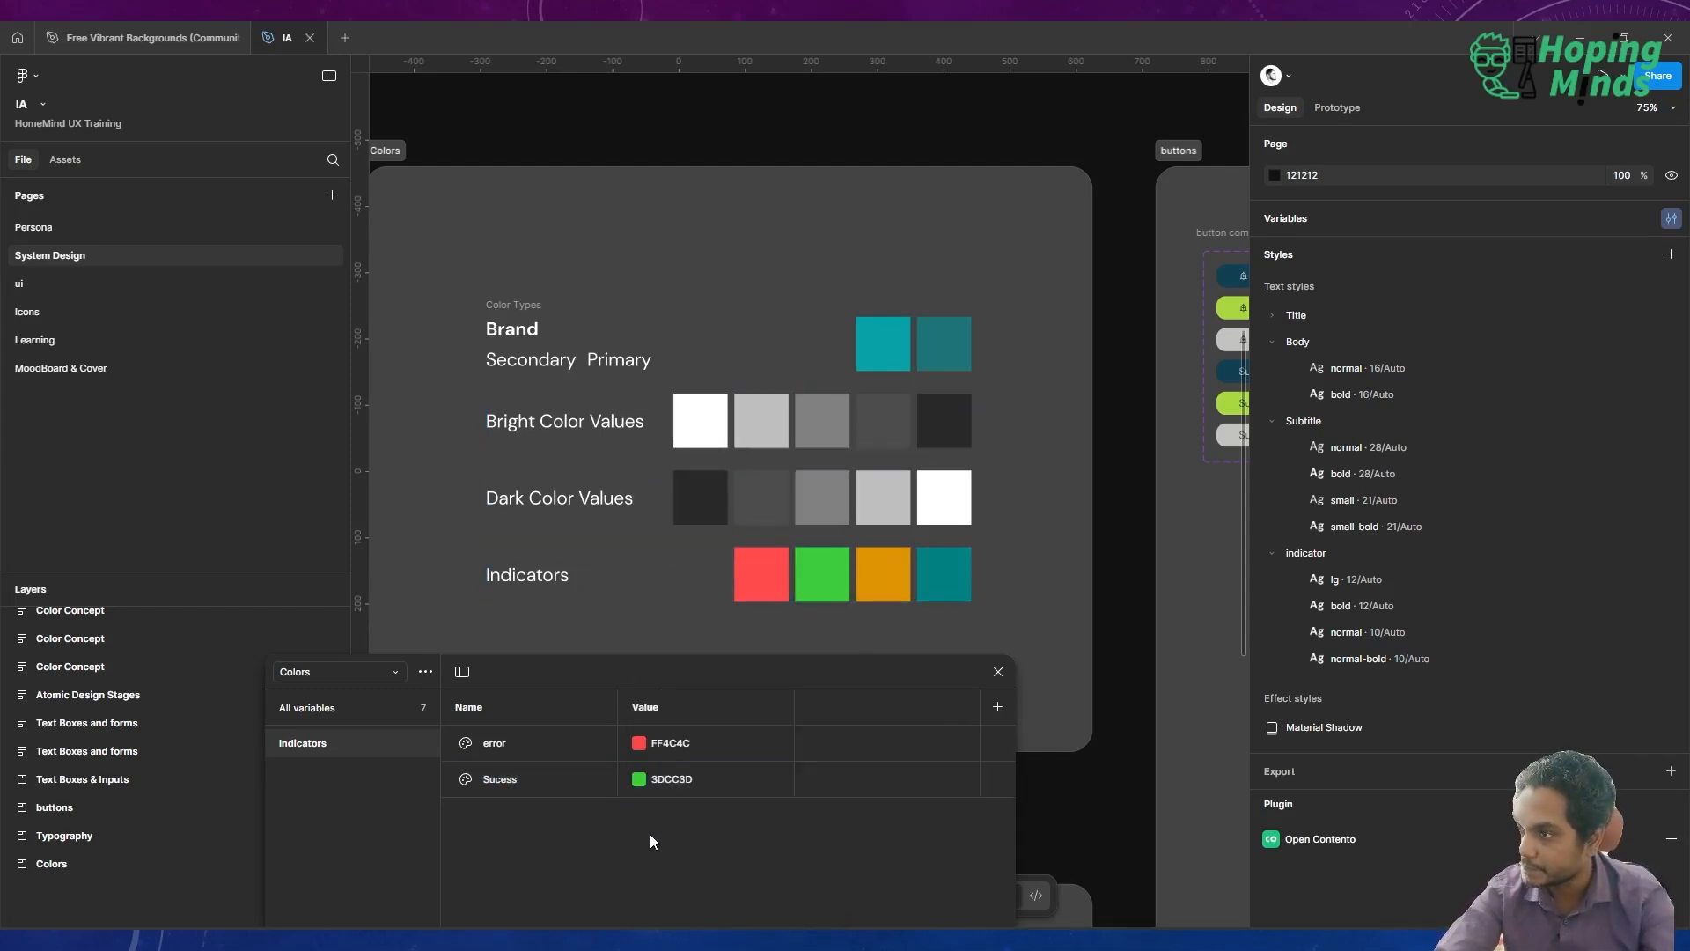
Duplicate the Sucess variable and name the copy Warning
{"action": "left_click", "coordinate": [544, 777]}
{"action": "key", "text": "ctrl+d"}
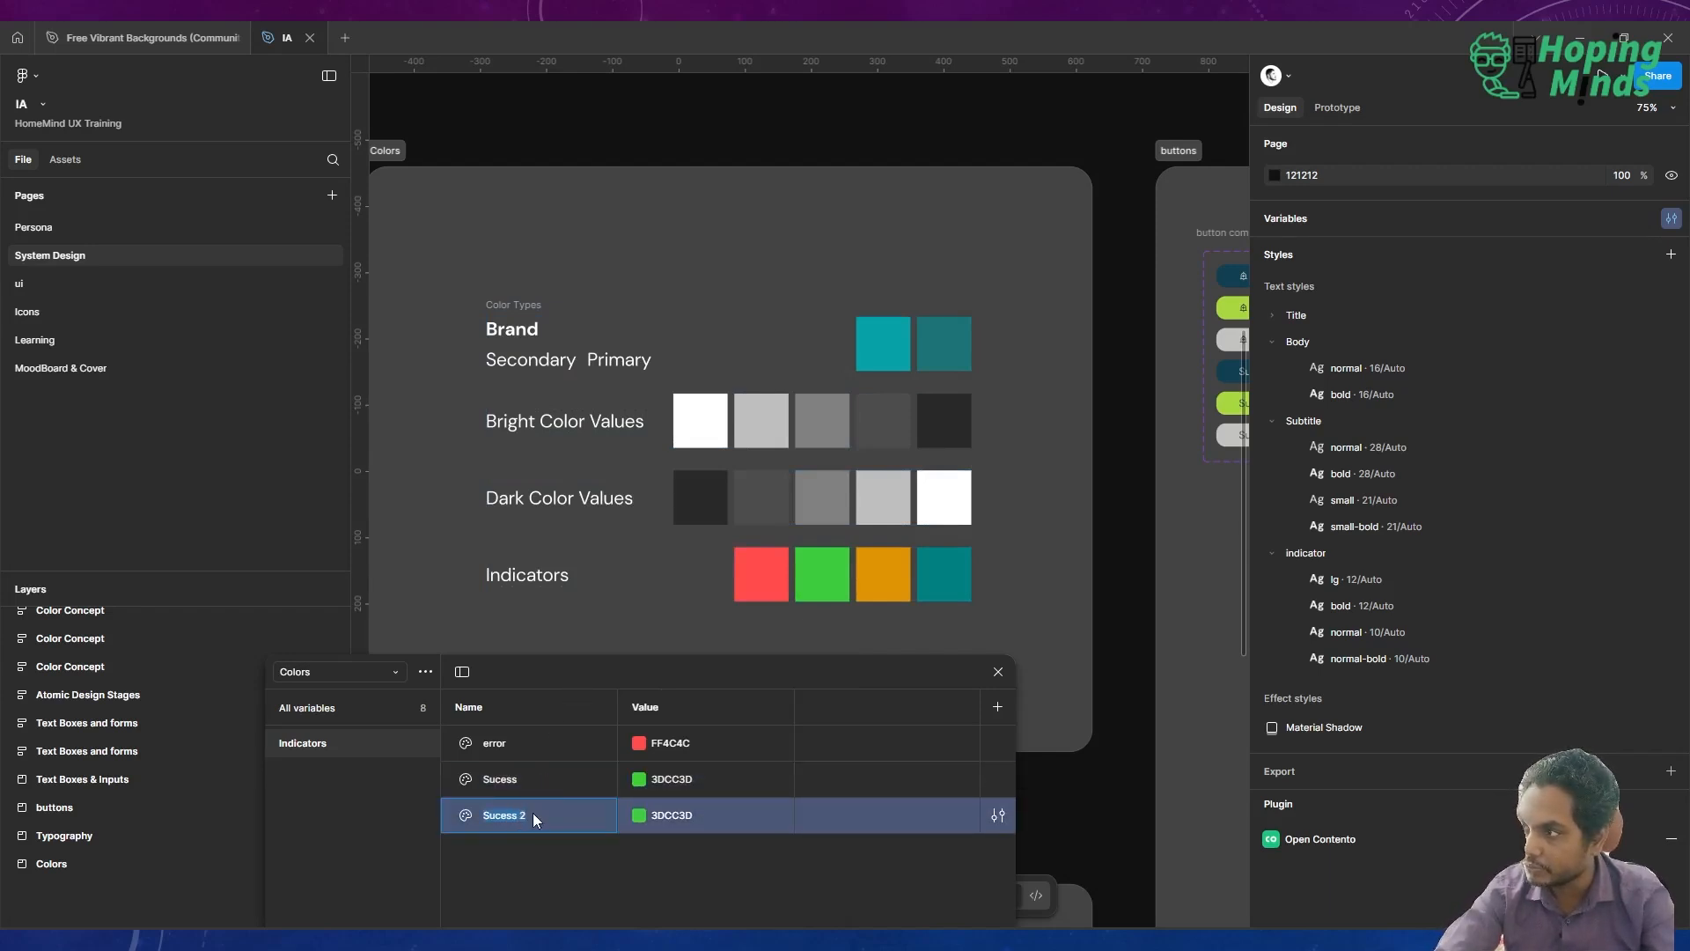
{"action": "type", "text": "W"}
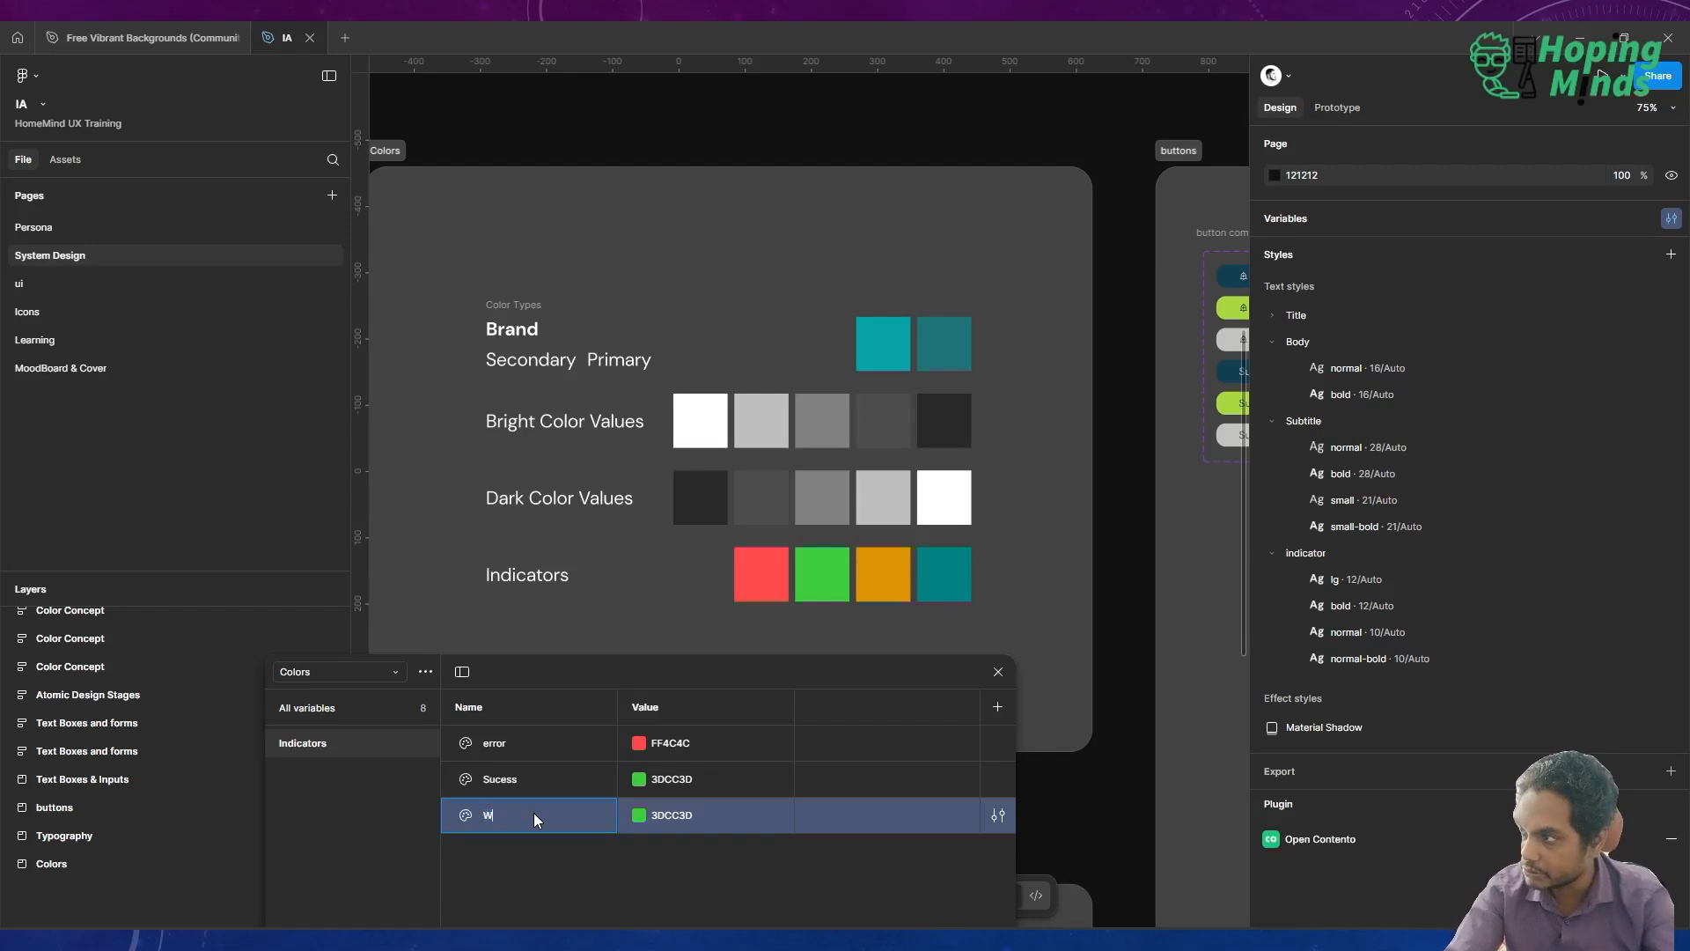
{"action": "type", "text": "arning"}
{"action": "key", "text": "Return"}
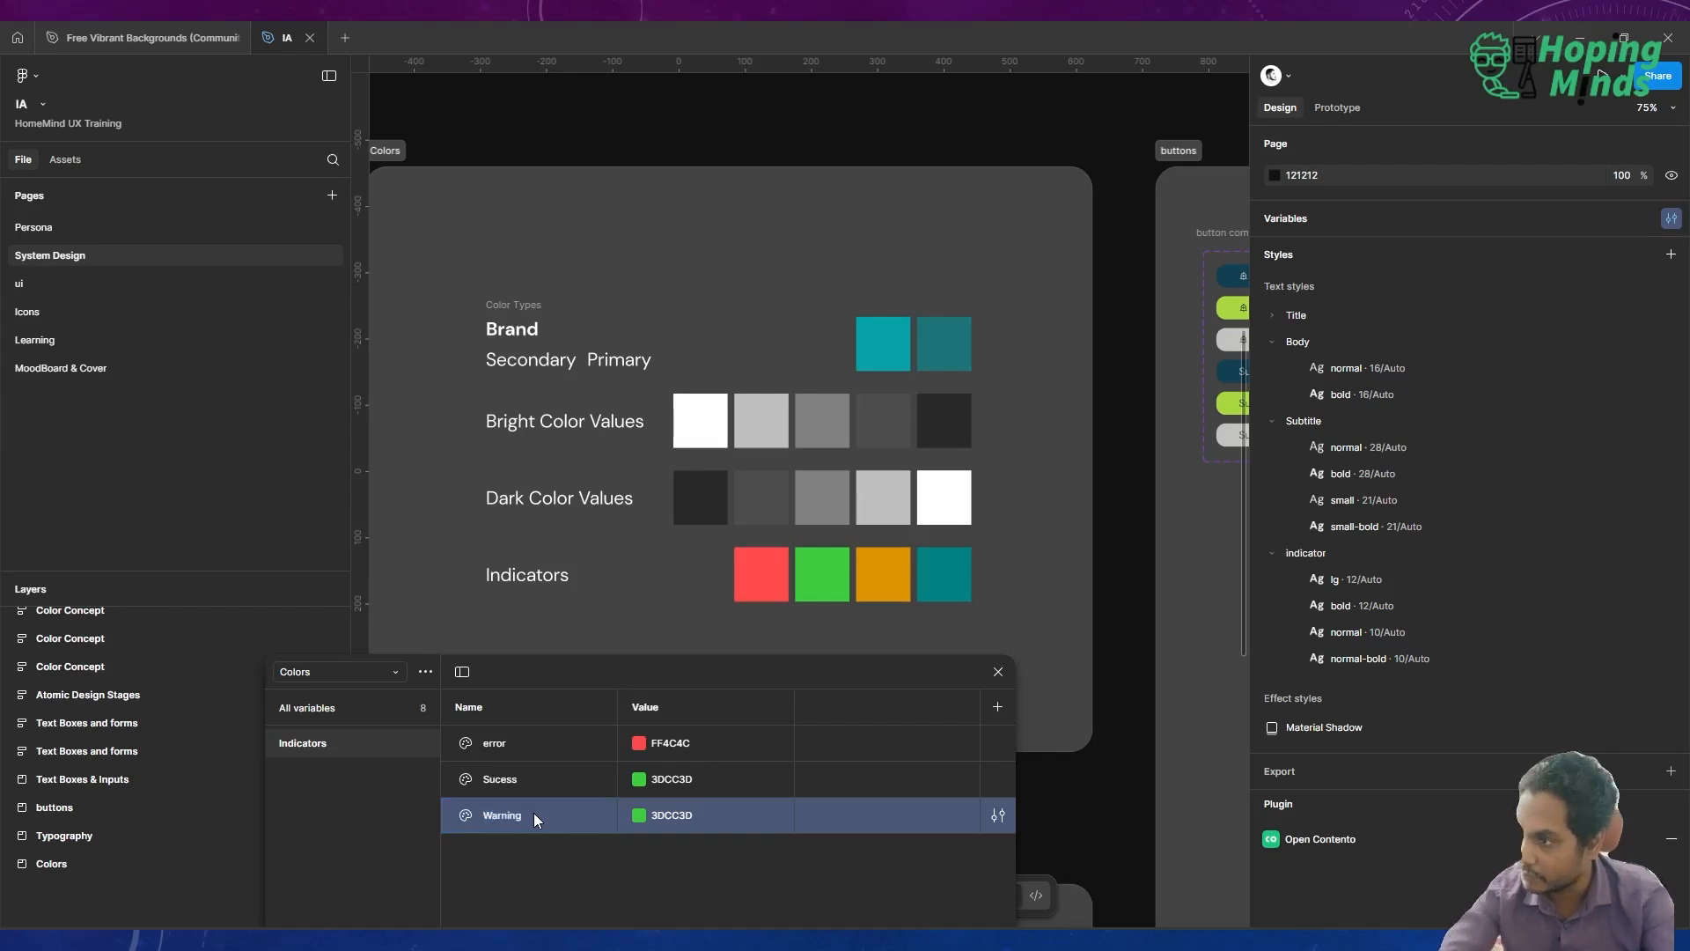
Set the Warning variable's colour to E19405 by sampling the orange Indicators swatch
{"action": "left_click", "coordinate": [640, 816]}
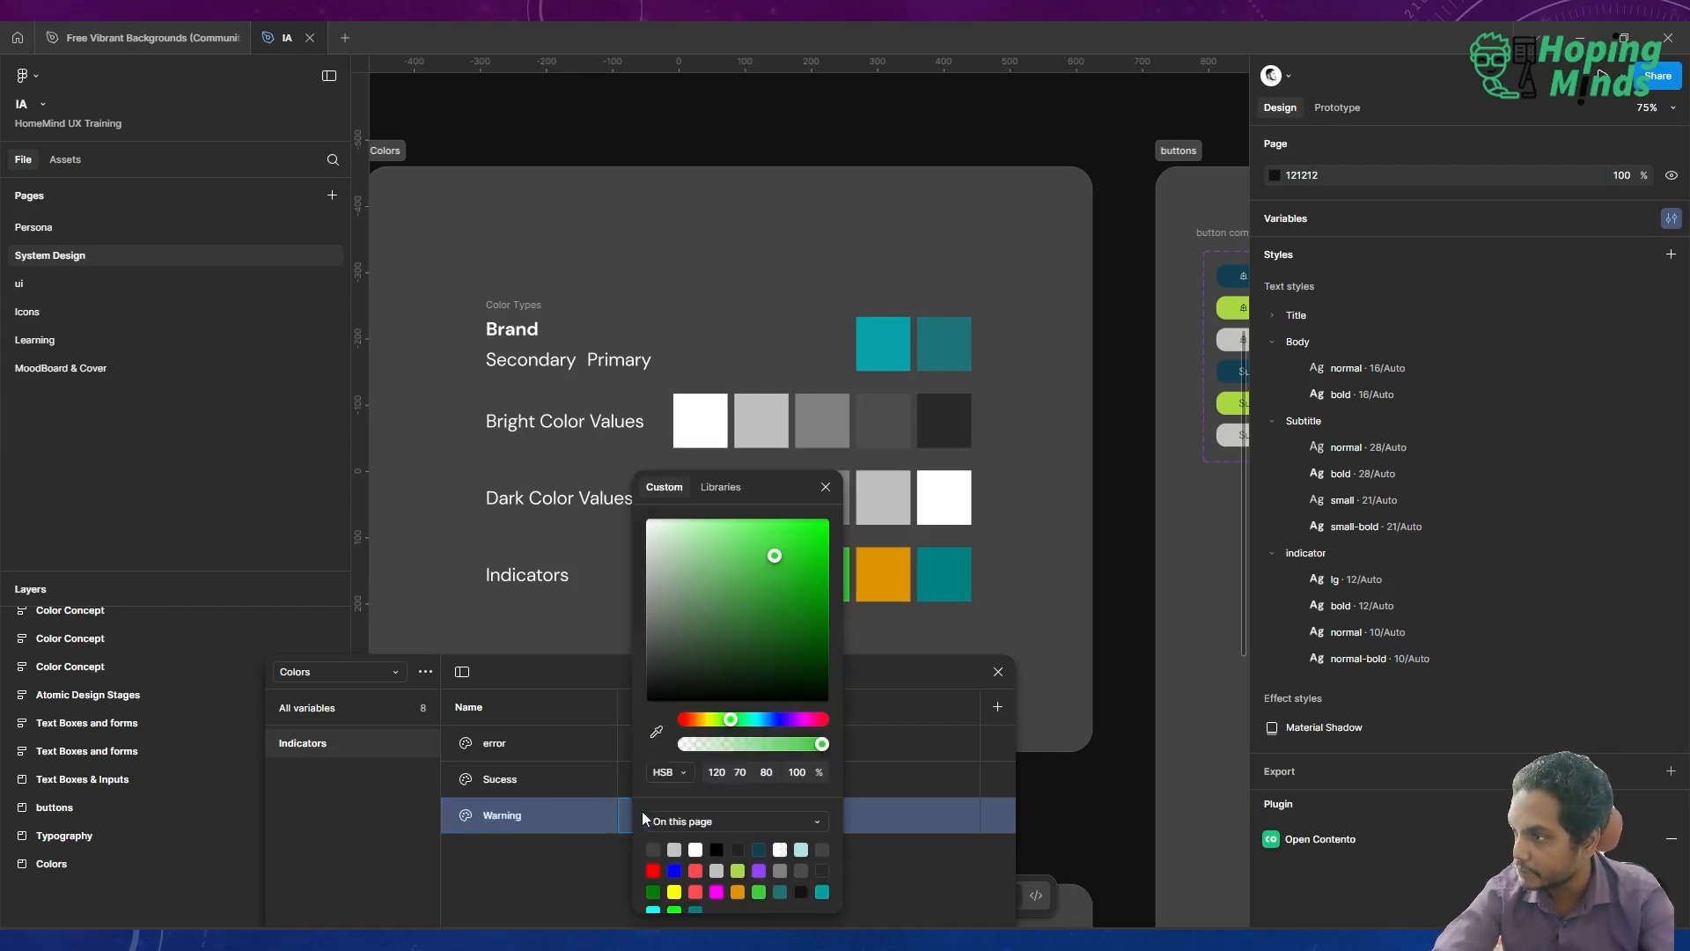
{"action": "left_click", "coordinate": [657, 732]}
{"action": "left_click", "coordinate": [889, 581]}
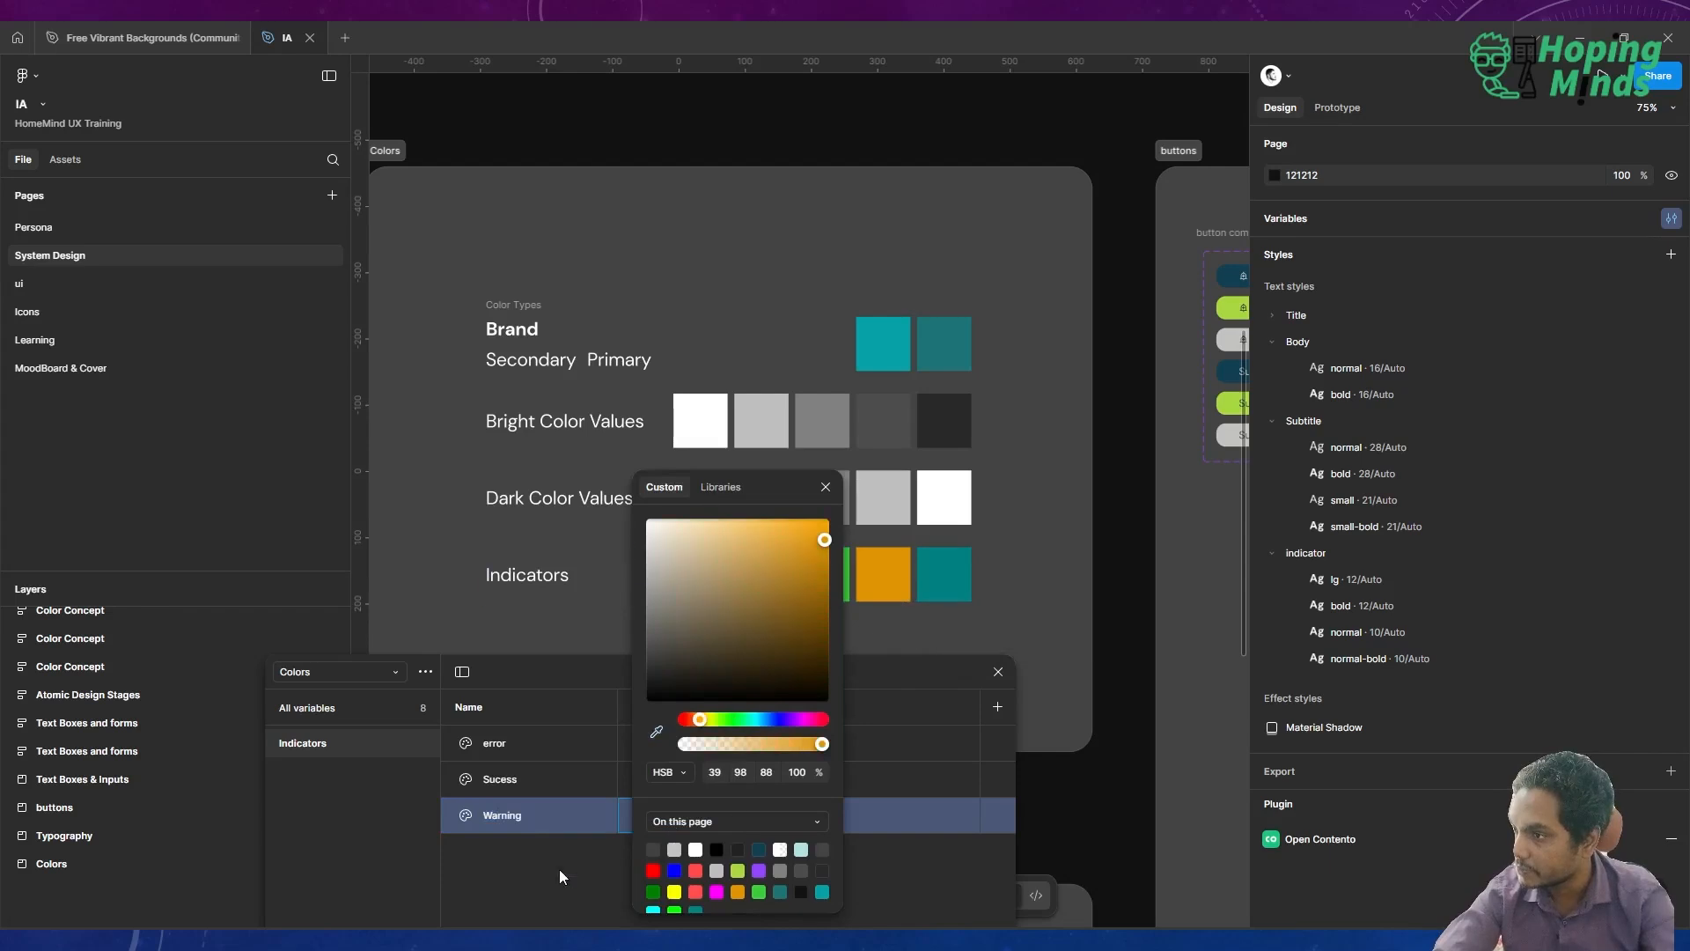
{"action": "left_click", "coordinate": [559, 869]}
Duplicate the Warning variable as Information and set its colour to 008080 by sampling the teal Indicators swatch
{"action": "key", "text": "ctrl+d"}
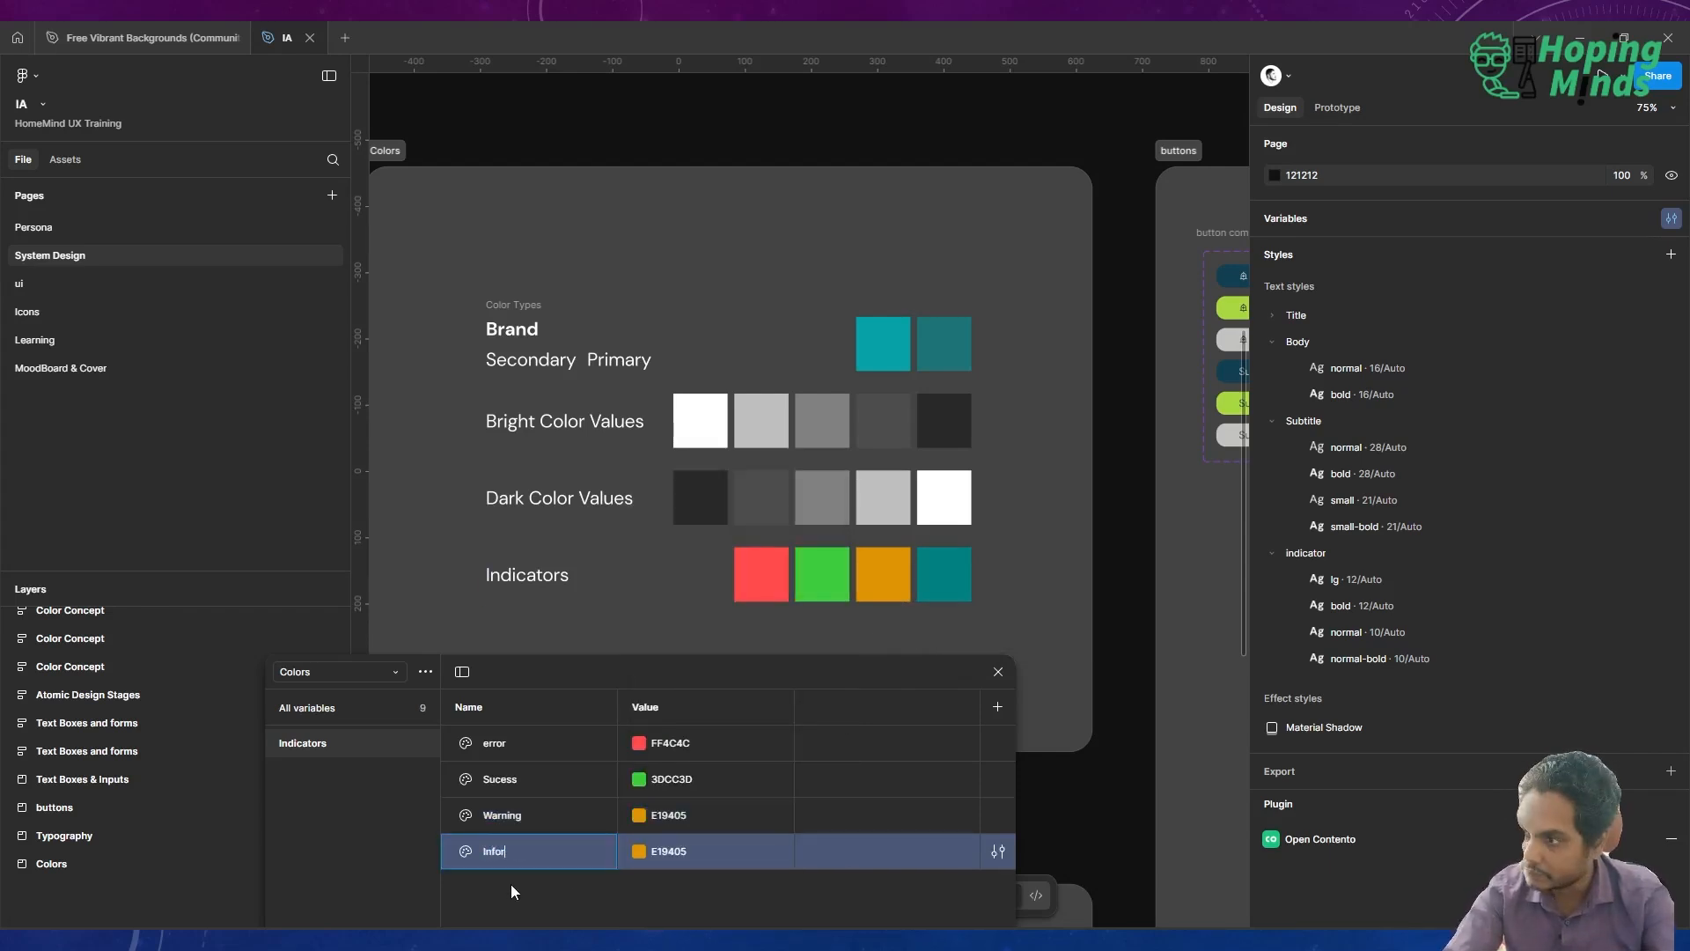
{"action": "key", "text": "Return"}
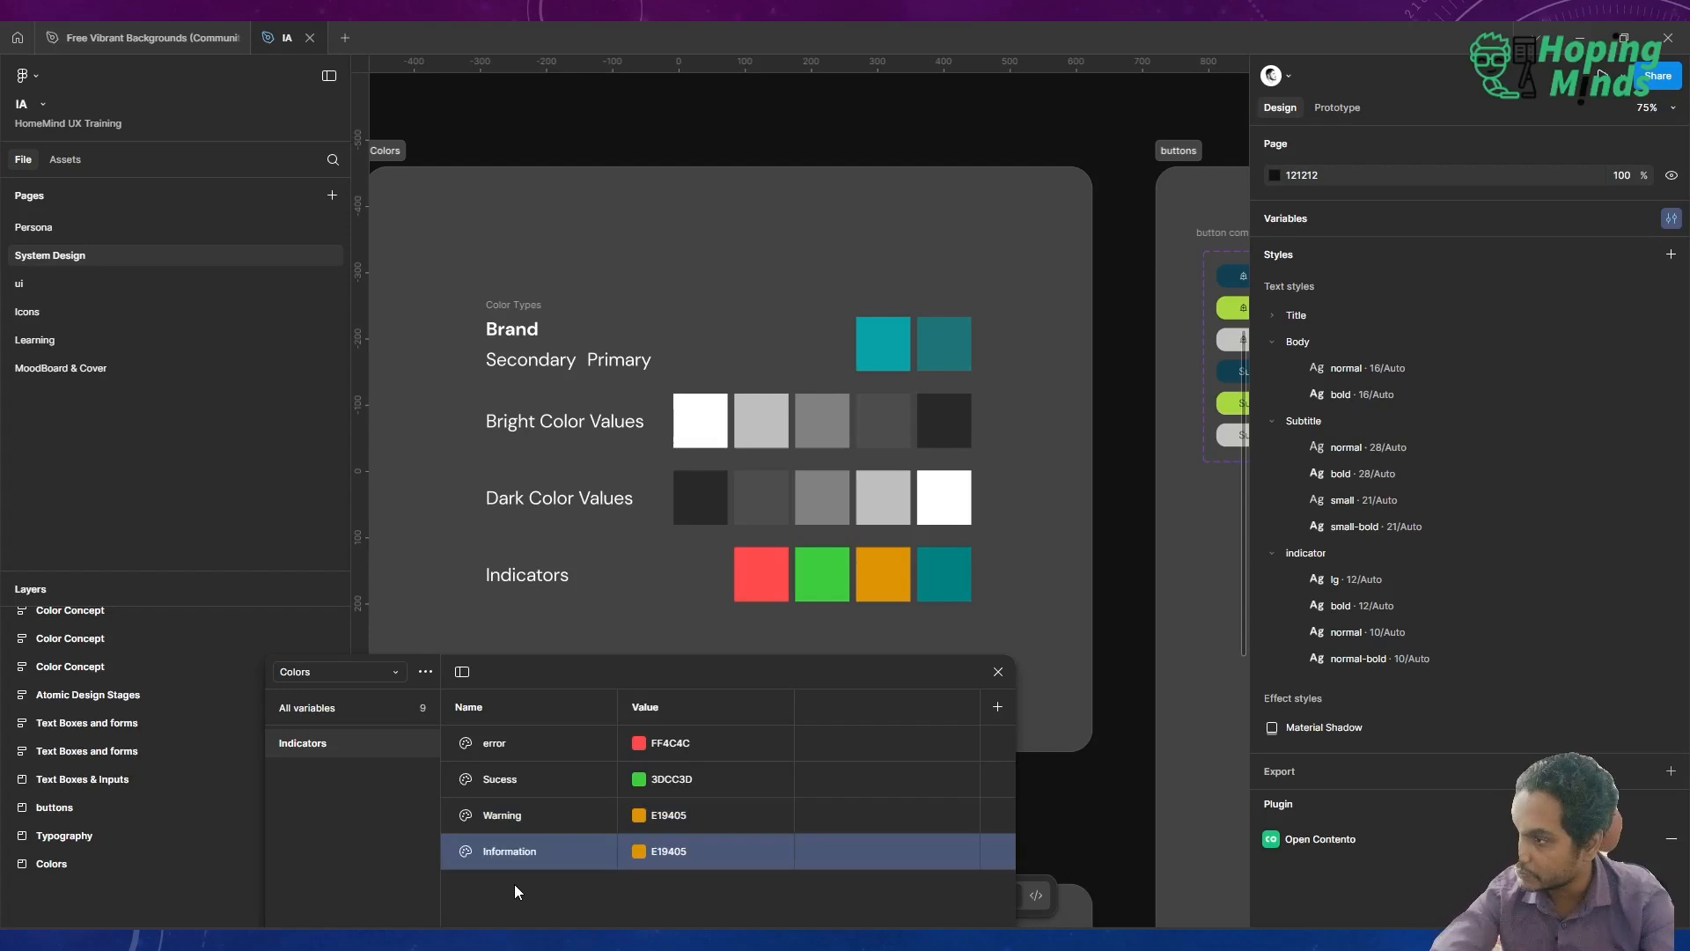
{"action": "left_click", "coordinate": [642, 853]}
{"action": "left_click", "coordinate": [640, 853]}
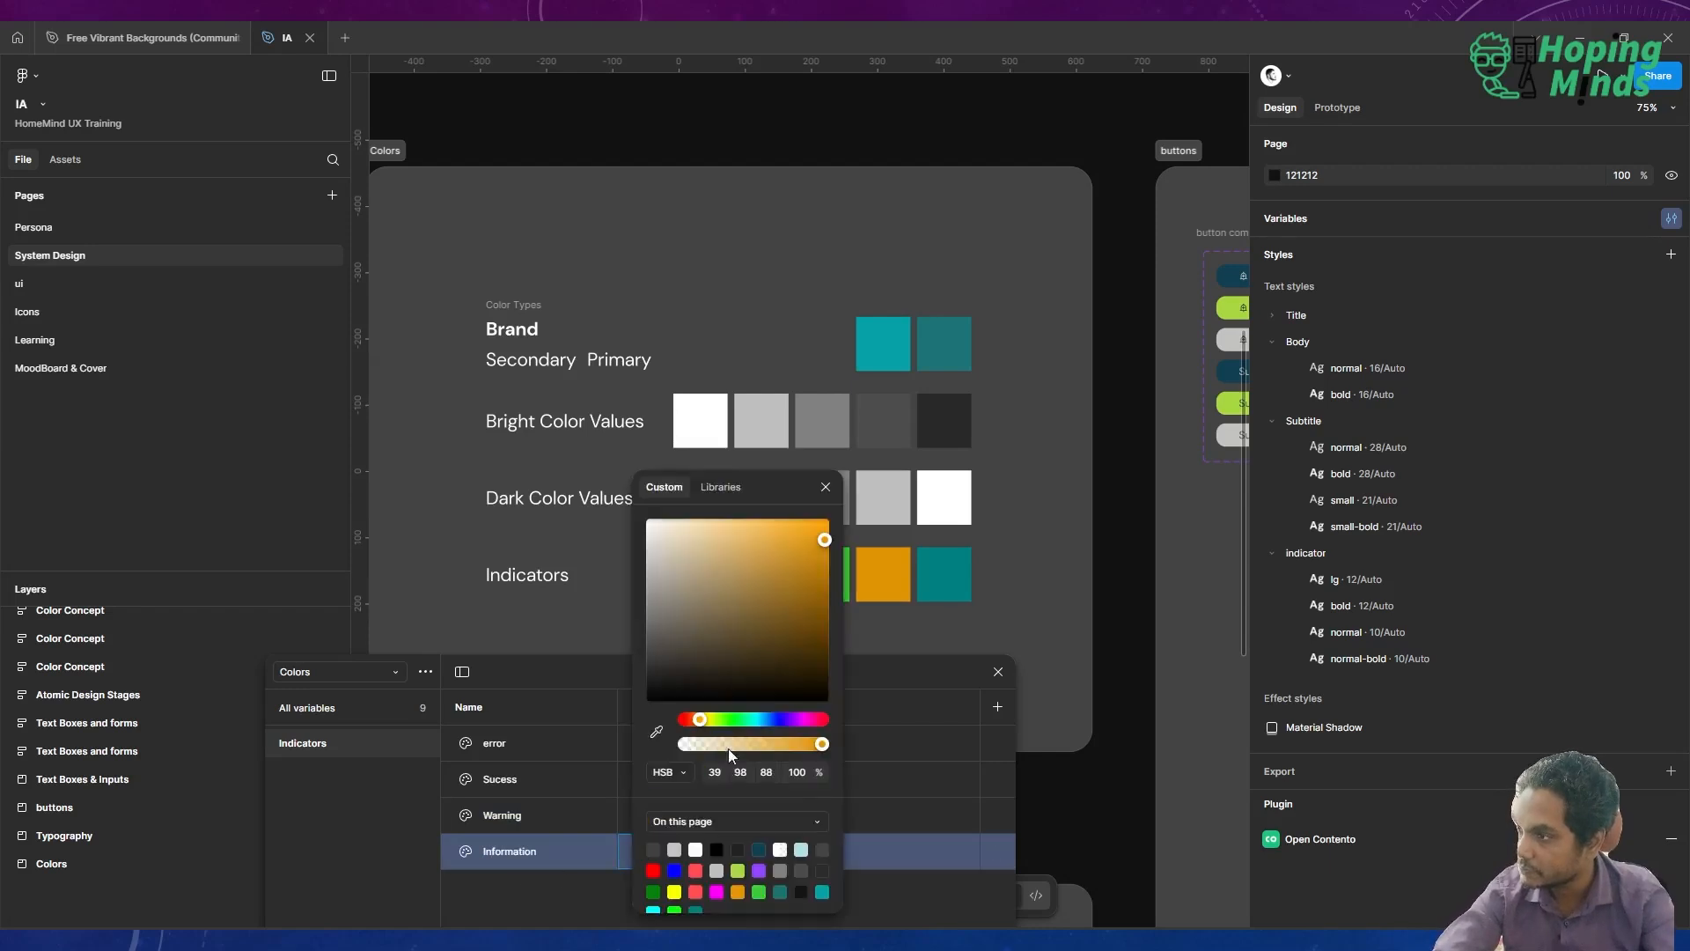
{"action": "left_click", "coordinate": [658, 732]}
{"action": "left_click", "coordinate": [942, 574]}
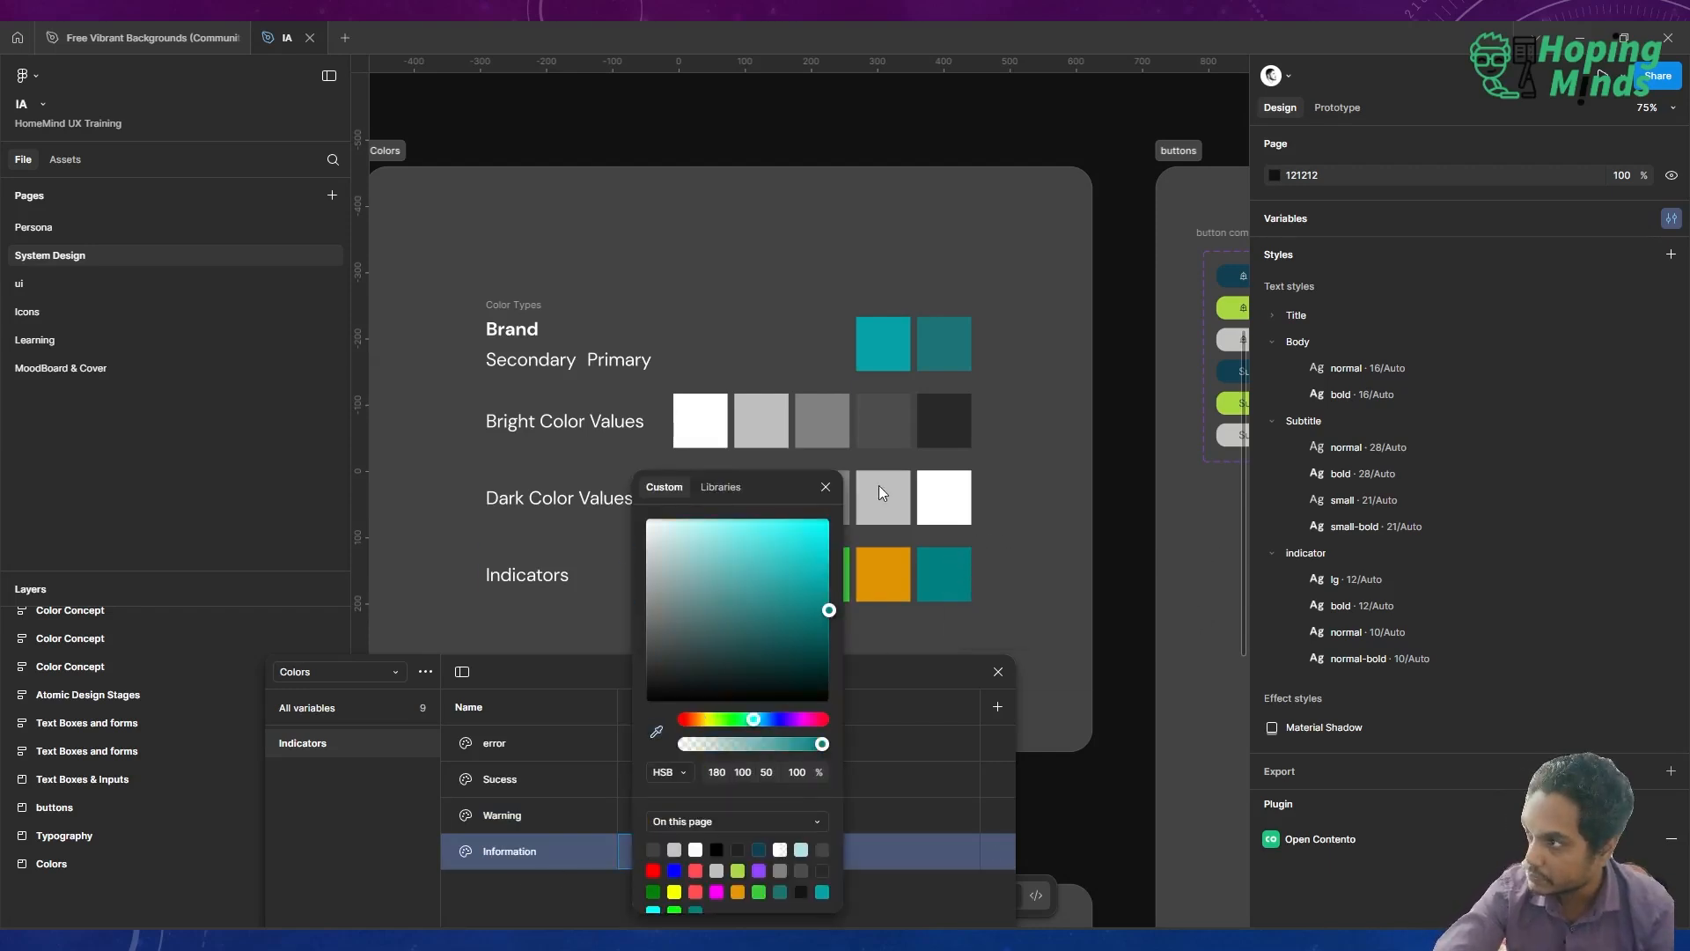
{"action": "left_click", "coordinate": [826, 486]}
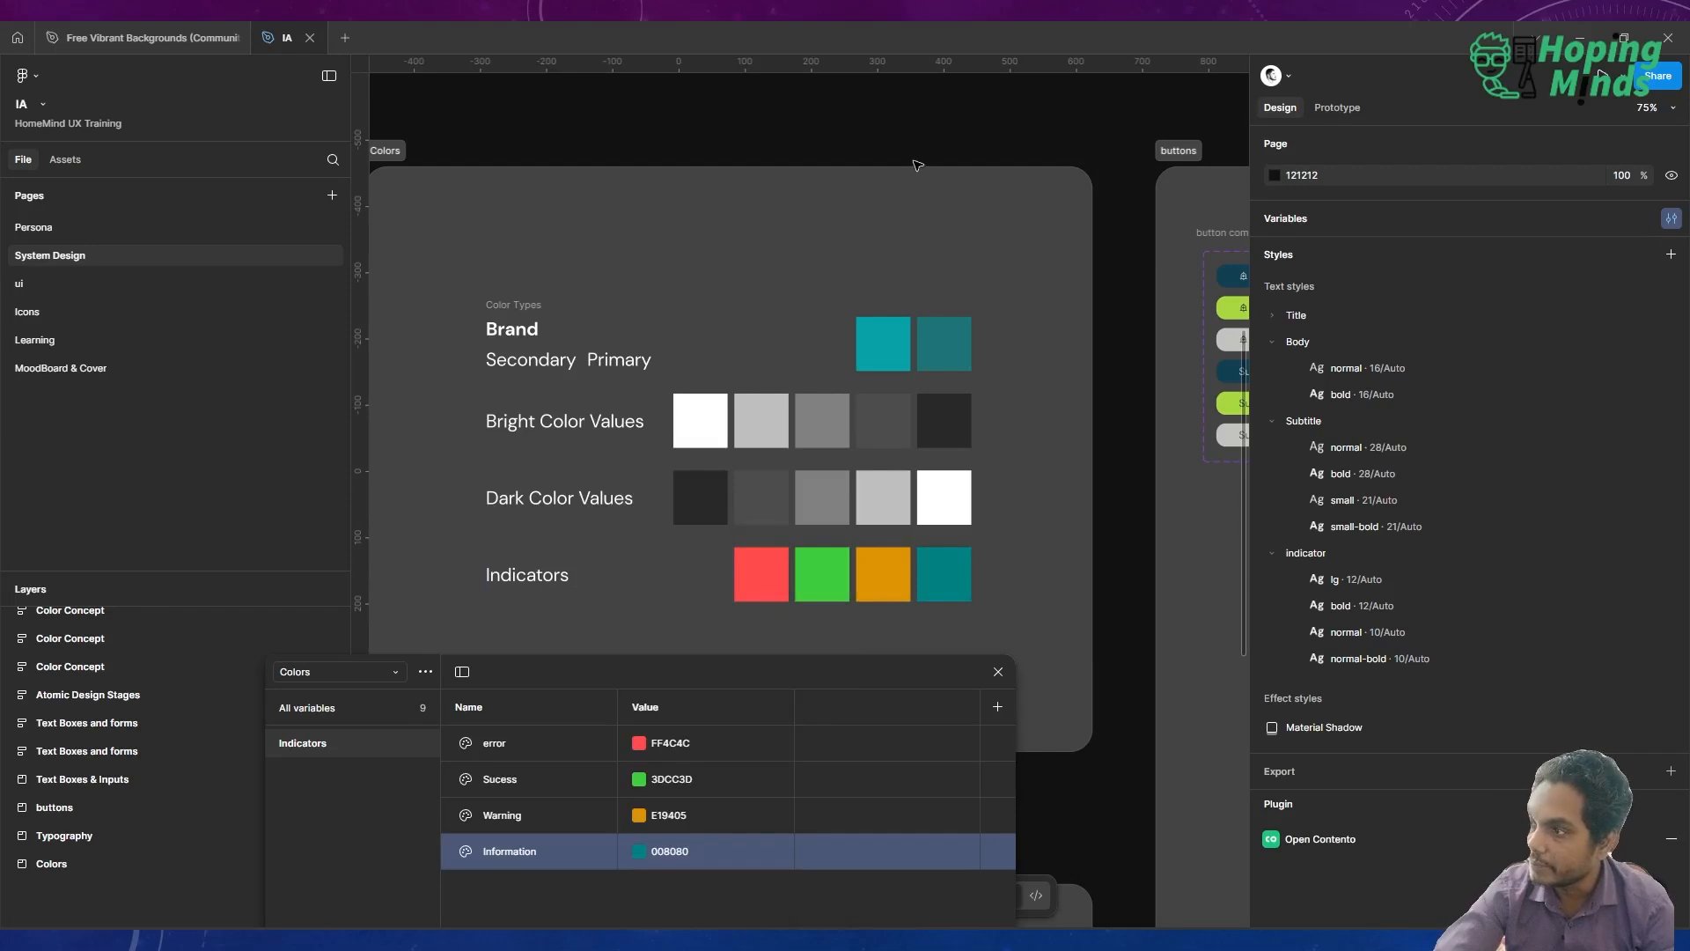
{"action": "left_click", "coordinate": [998, 672]}
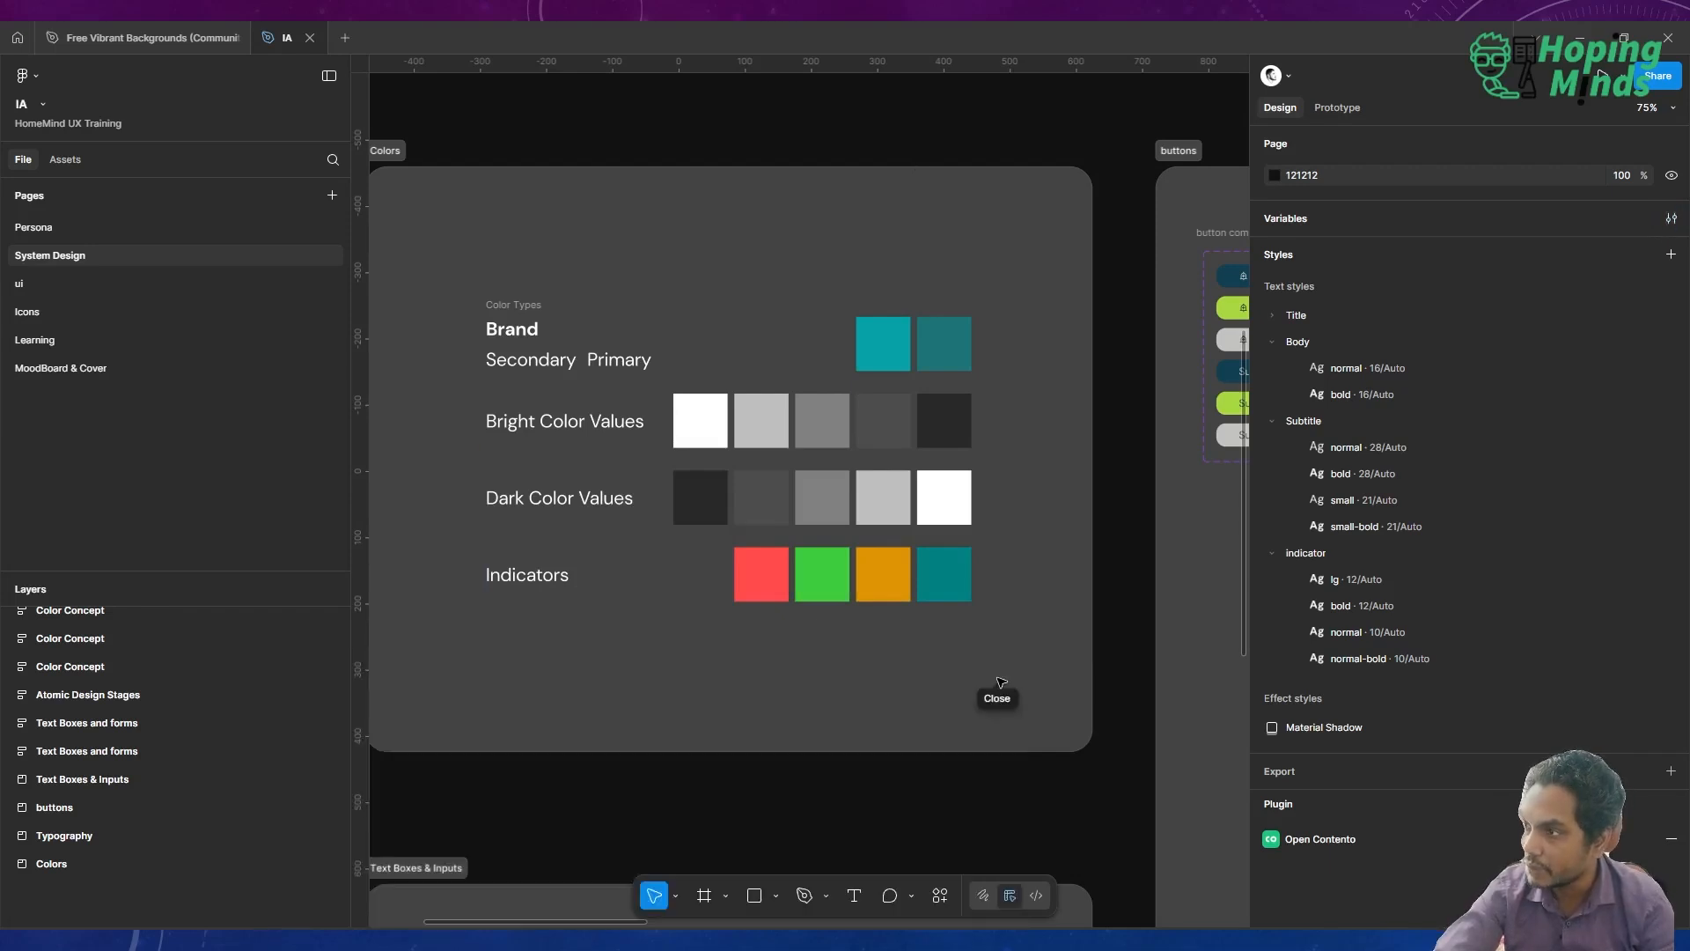
Go to the Learning page and bring up the SCALE X ROTATE X COLOR frames in the Prototyping Basic section
{"action": "scroll", "coordinate": [1001, 683], "scroll_direction": "down", "scroll_amount": 3}
{"action": "scroll", "coordinate": [1001, 682], "scroll_direction": "down", "scroll_amount": 3}
{"action": "scroll", "coordinate": [1001, 683], "scroll_direction": "right", "scroll_amount": 3}
{"action": "scroll", "coordinate": [1001, 683], "scroll_direction": "down", "scroll_amount": 5}
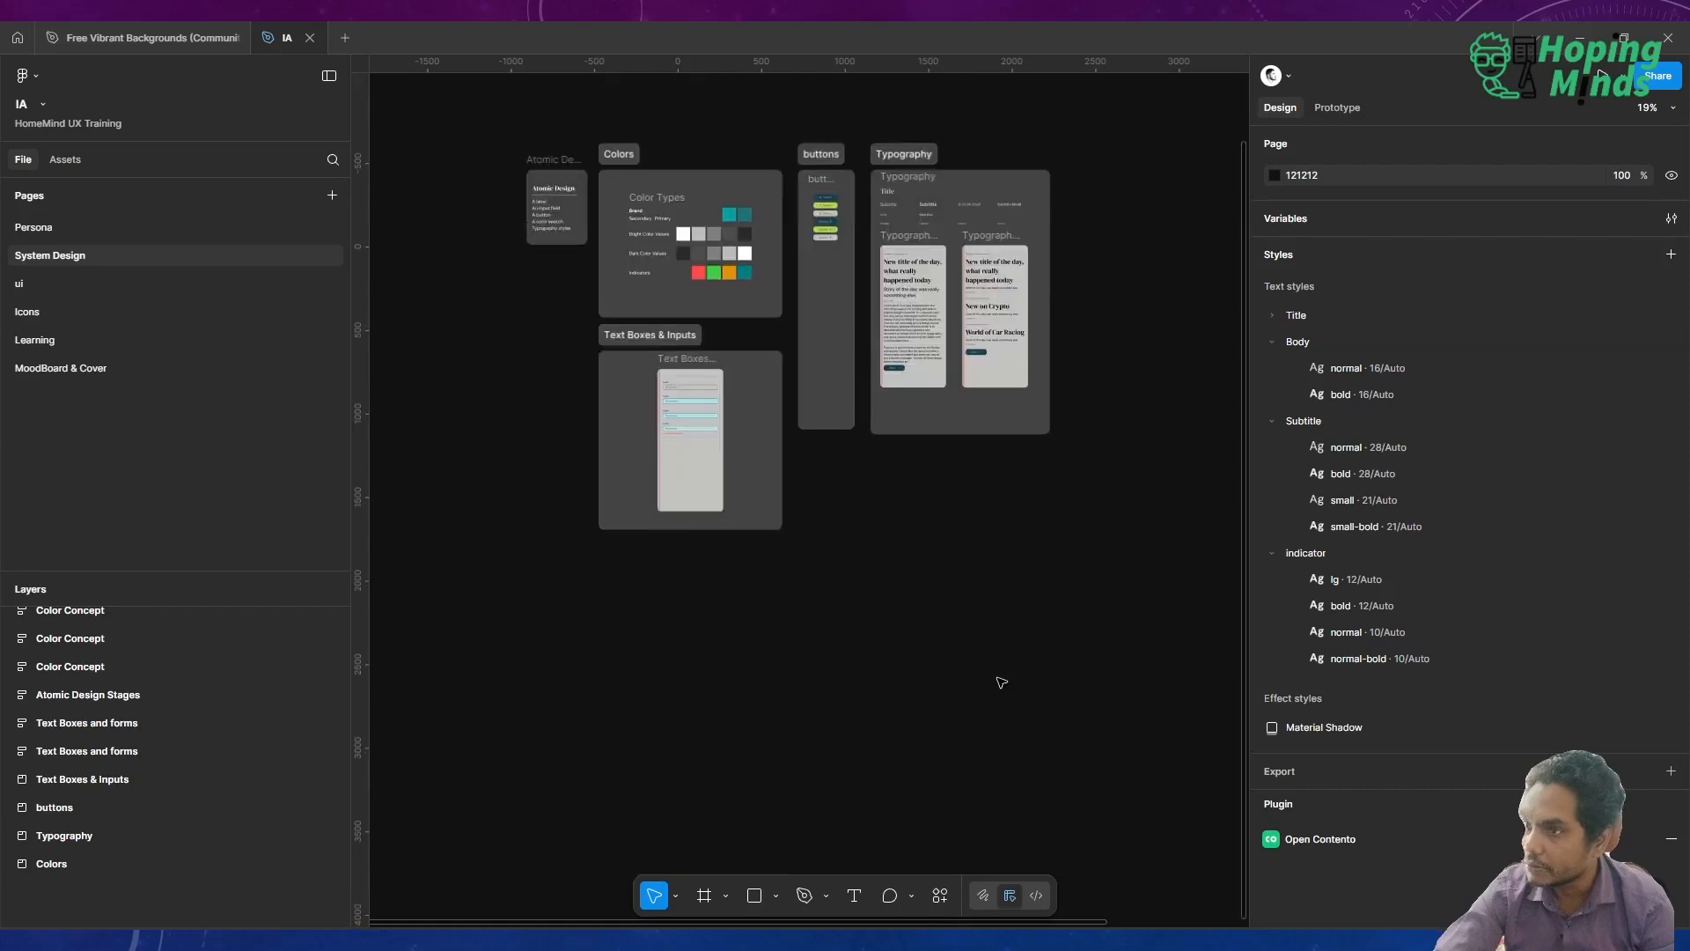
{"action": "left_click", "coordinate": [75, 335]}
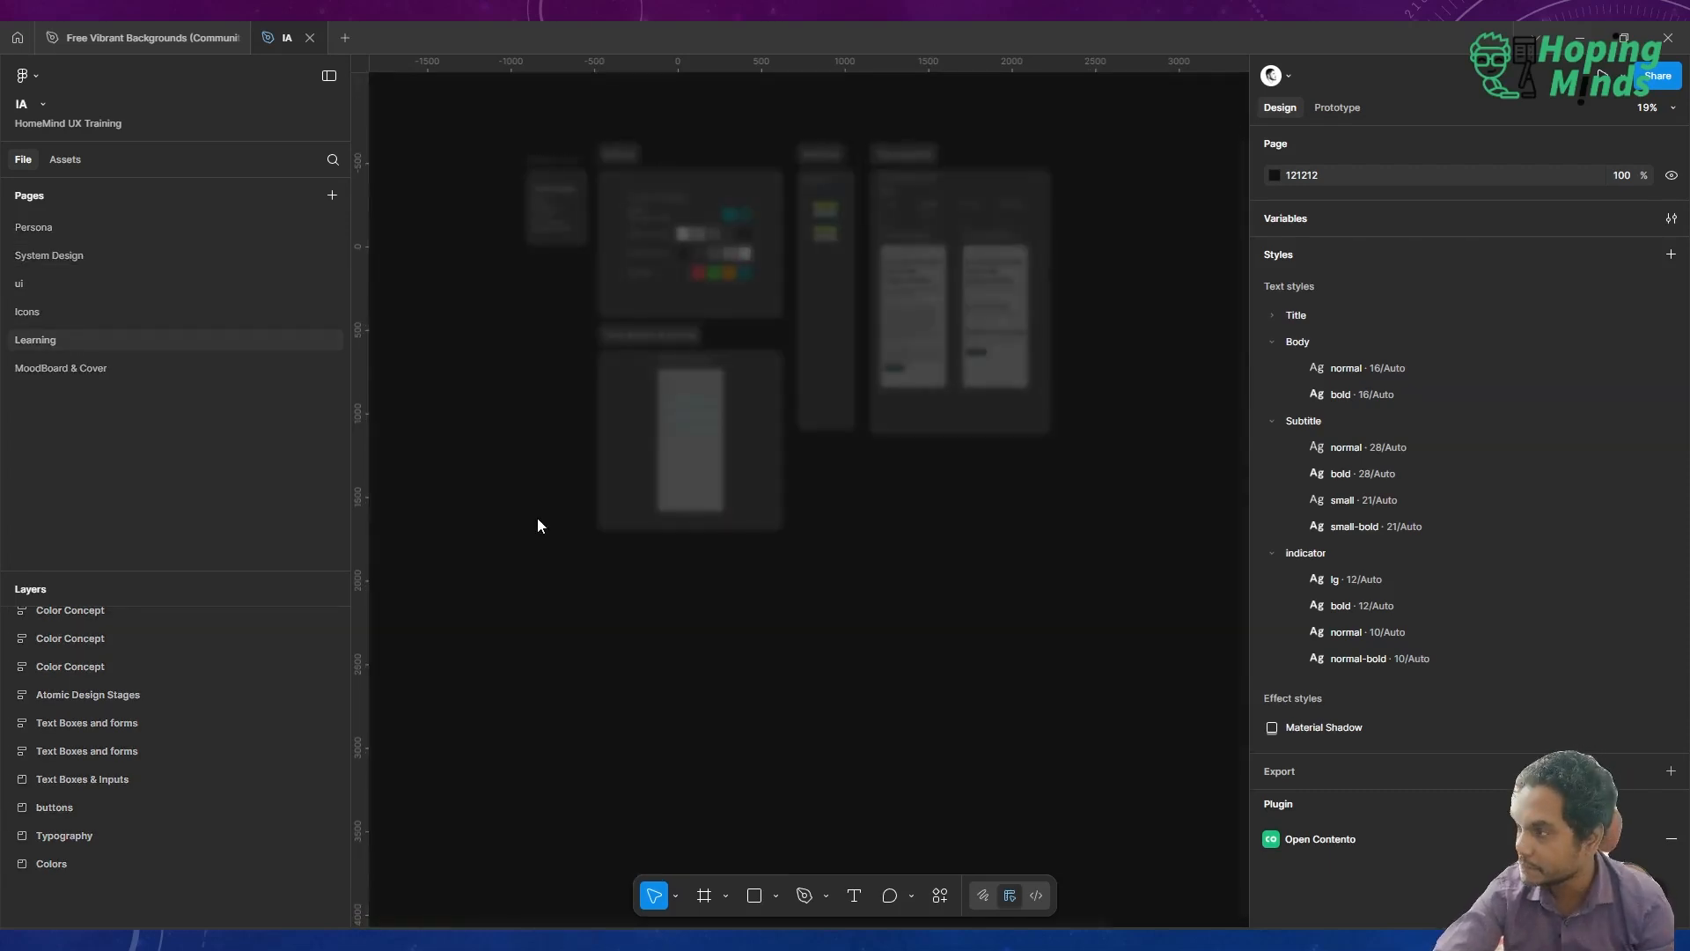
{"action": "scroll", "coordinate": [747, 577], "scroll_direction": "down", "scroll_amount": 2}
{"action": "scroll", "coordinate": [747, 577], "scroll_direction": "up", "scroll_amount": 8}
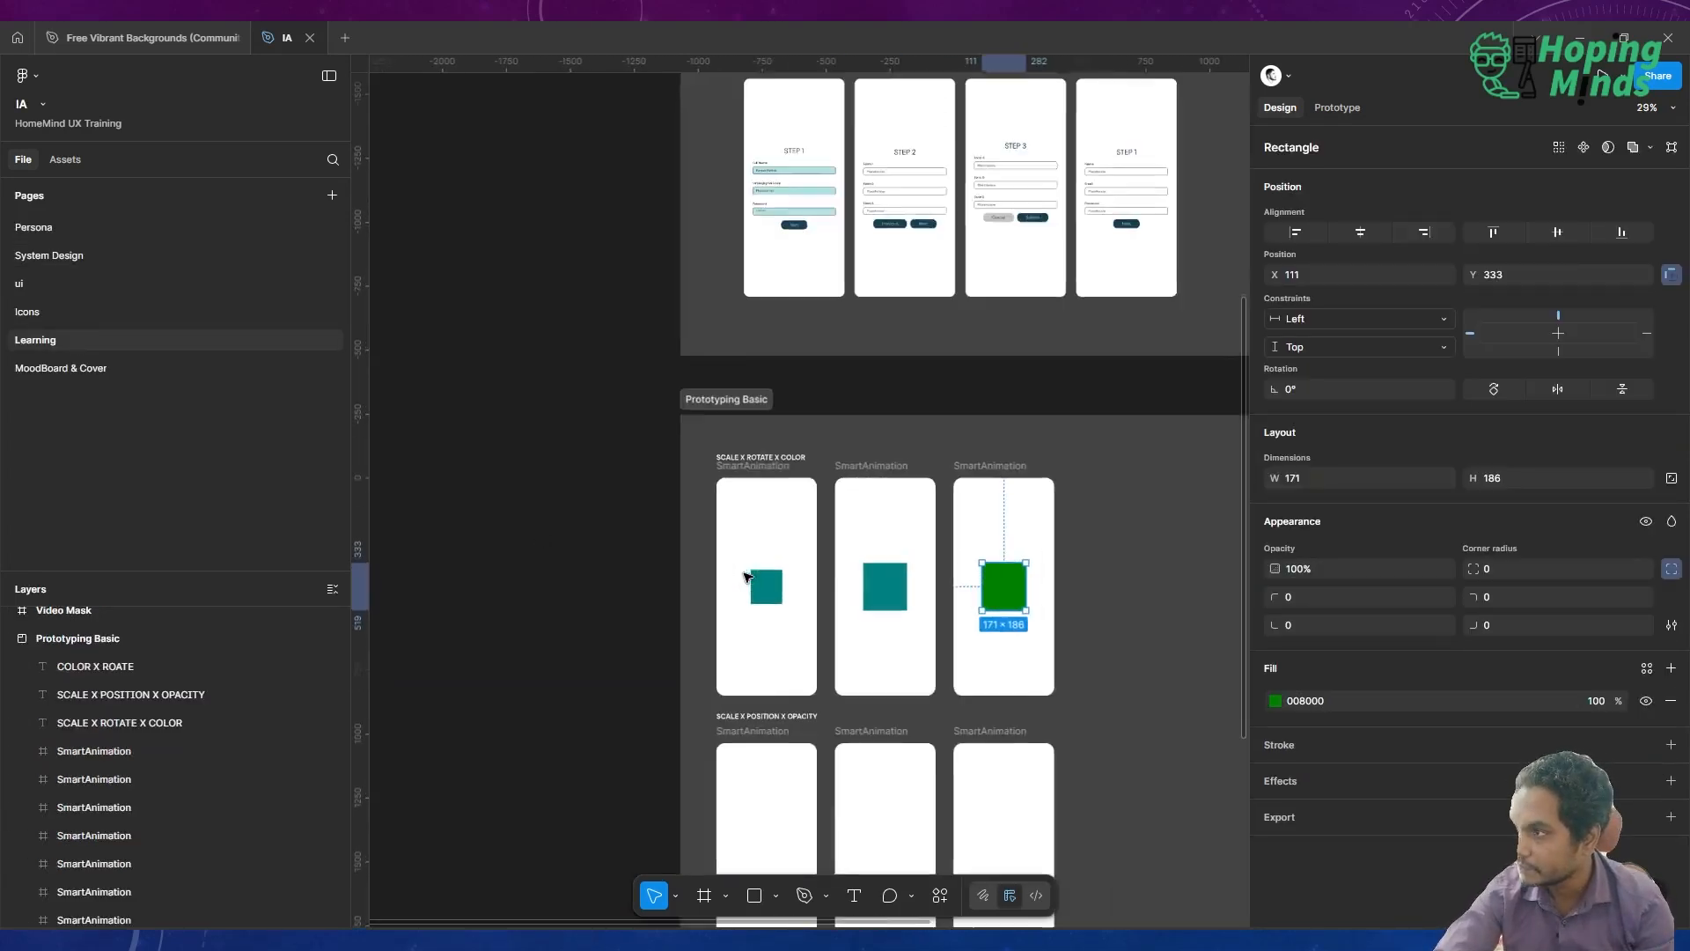
{"action": "scroll", "coordinate": [747, 576], "scroll_direction": "right", "scroll_amount": 3}
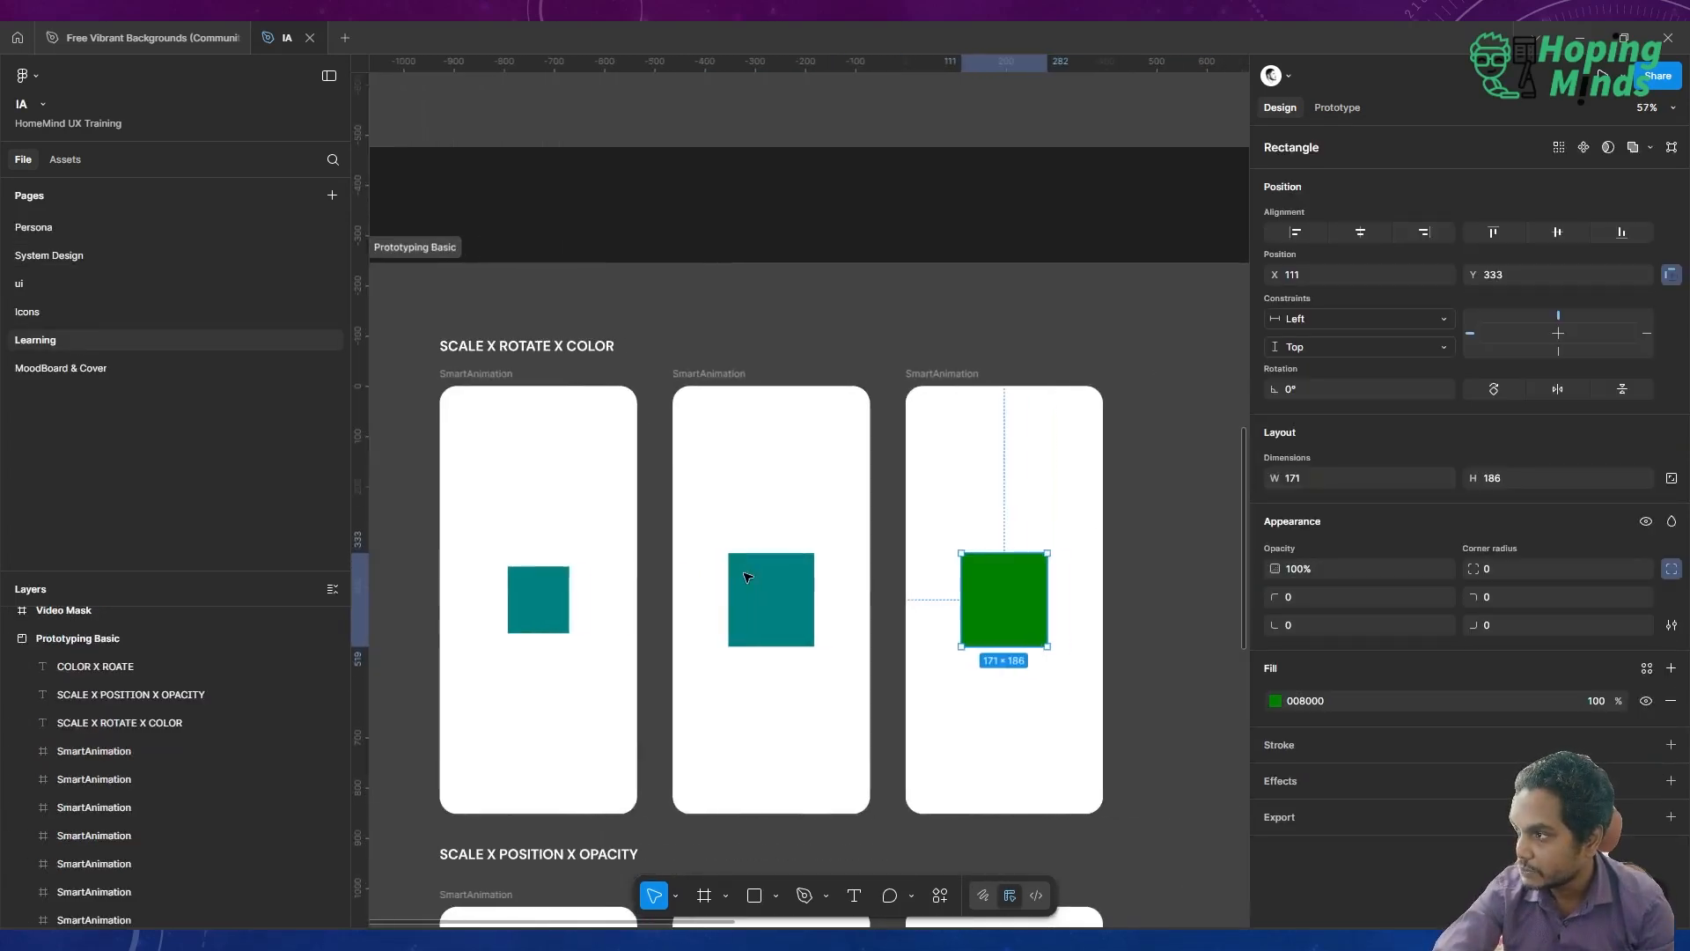
Apply the Indicators/Sucess colour variable to the fill of the second SmartAnimation frame's rectangle
{"action": "left_click", "coordinate": [791, 596]}
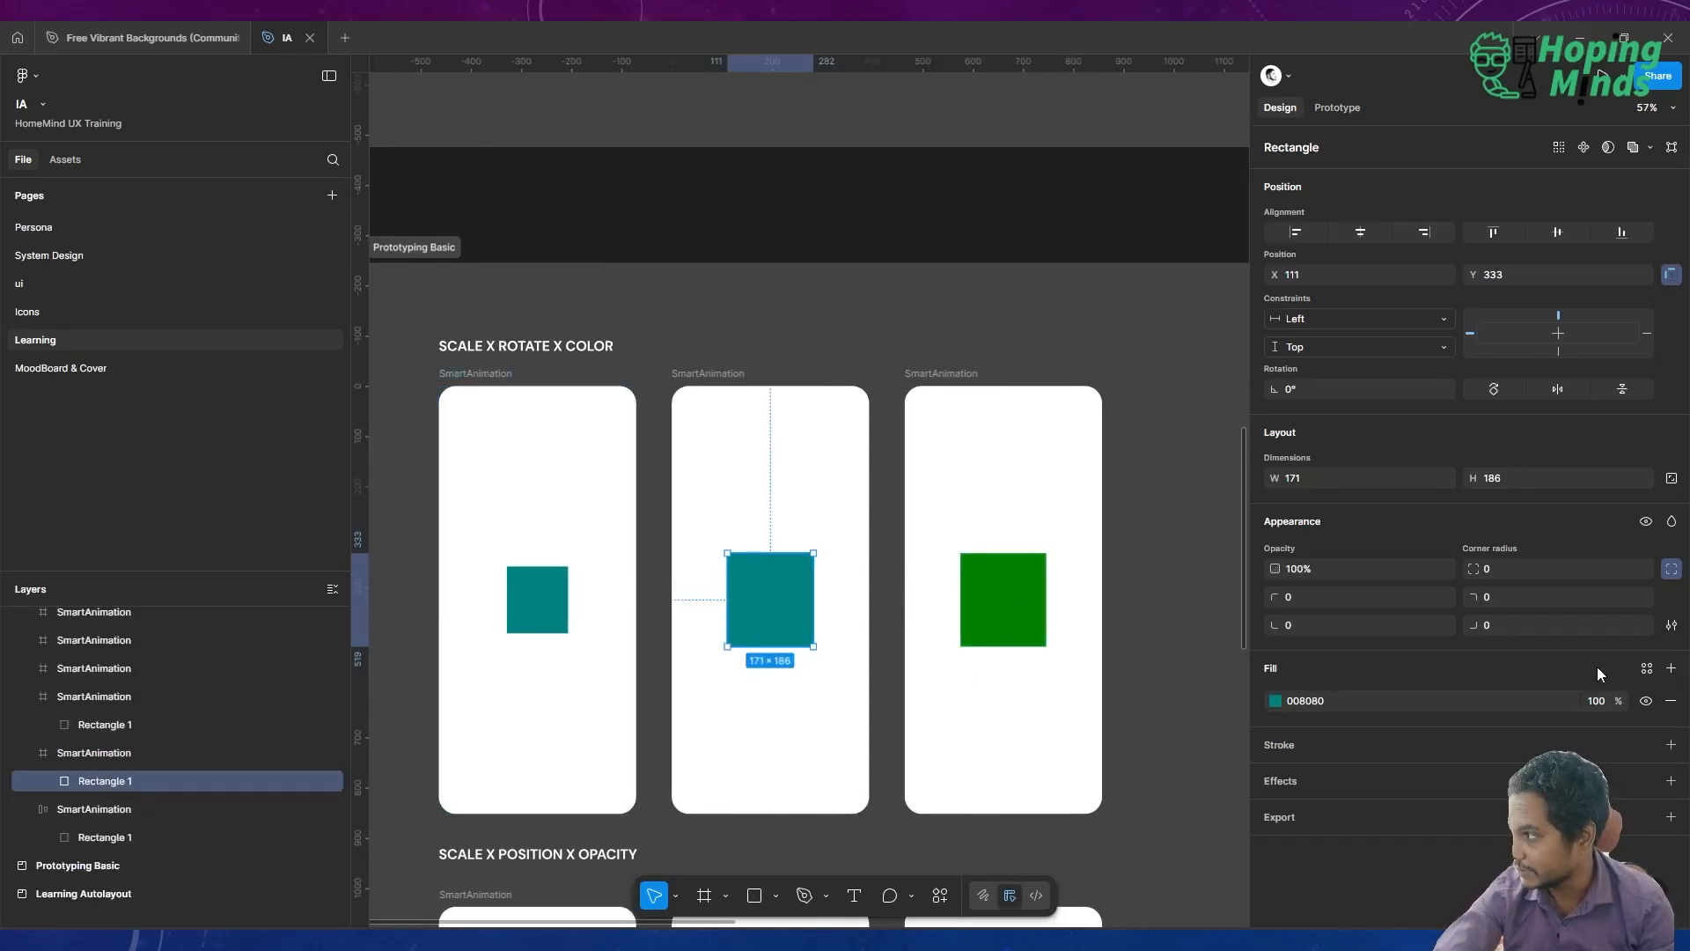
{"action": "left_click", "coordinate": [1648, 669]}
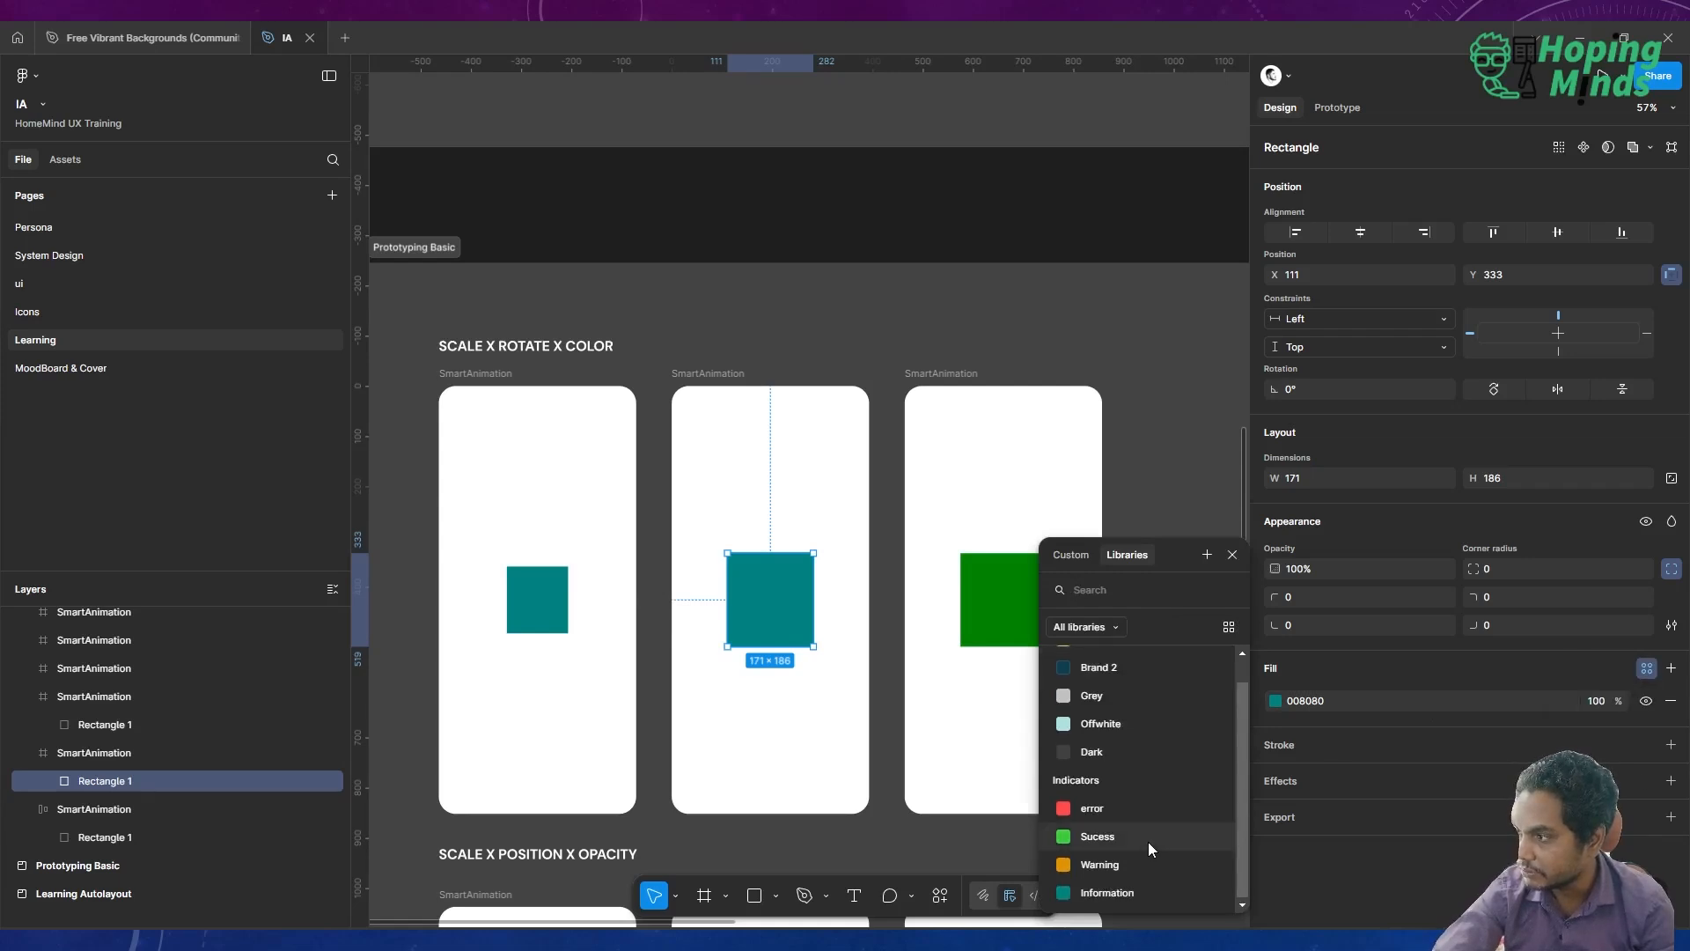
{"action": "left_click", "coordinate": [1148, 842]}
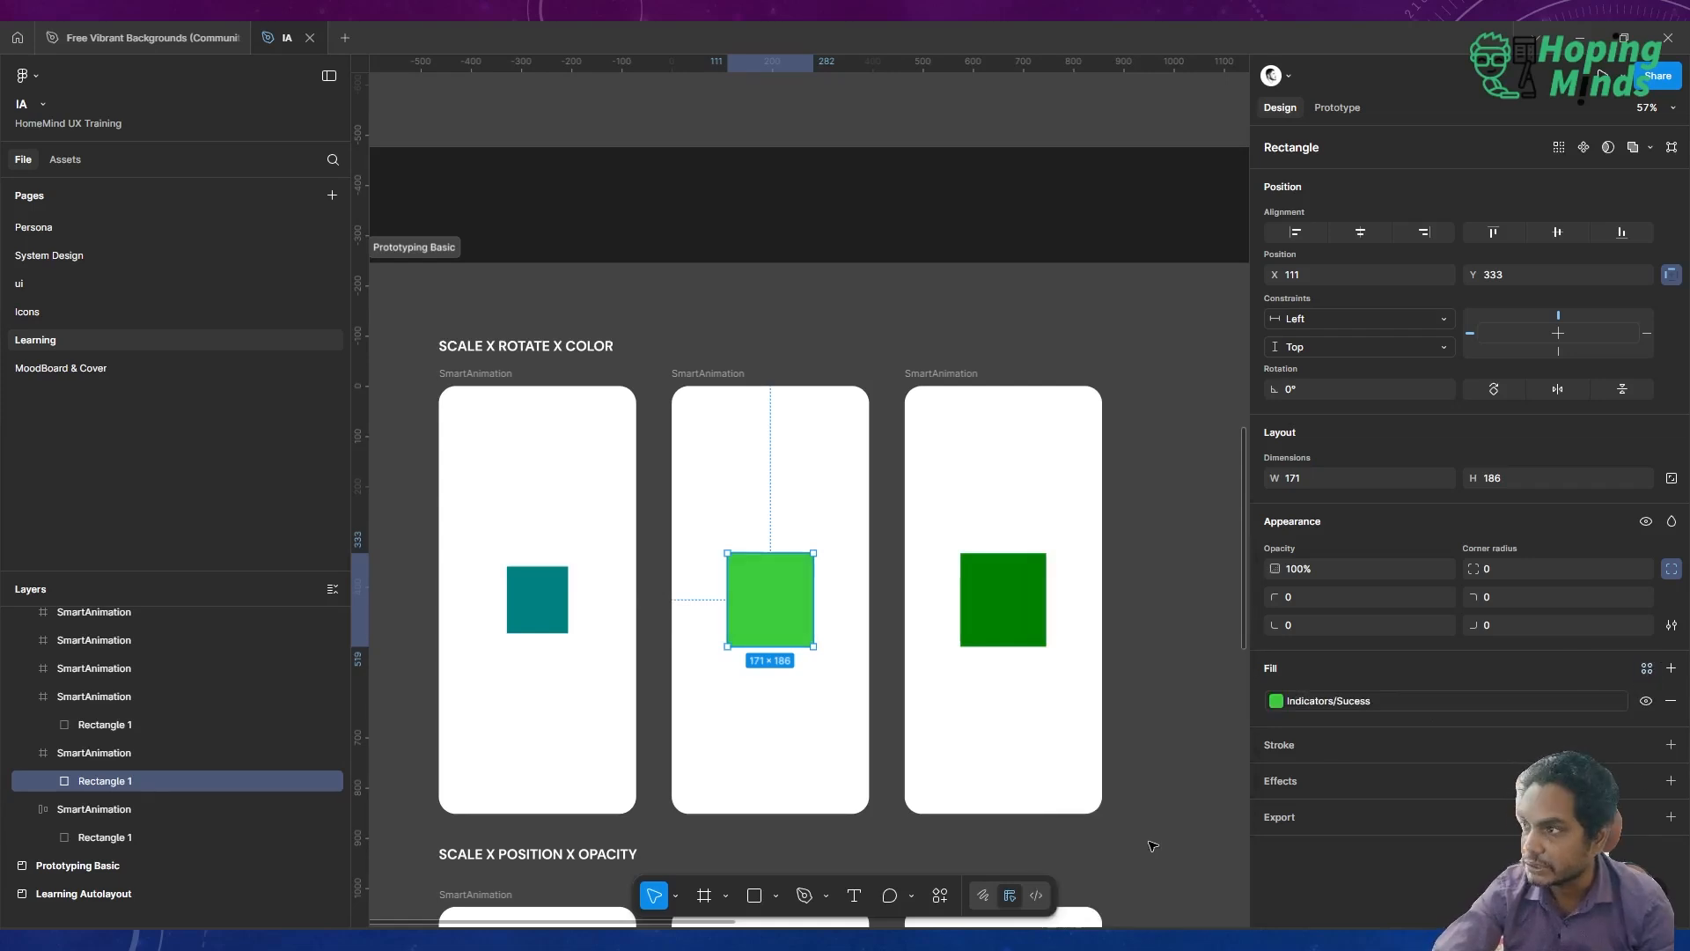
Apply the Indicators/Information colour variable to the fill of the third SmartAnimation frame's rectangle
{"action": "left_click", "coordinate": [1023, 604]}
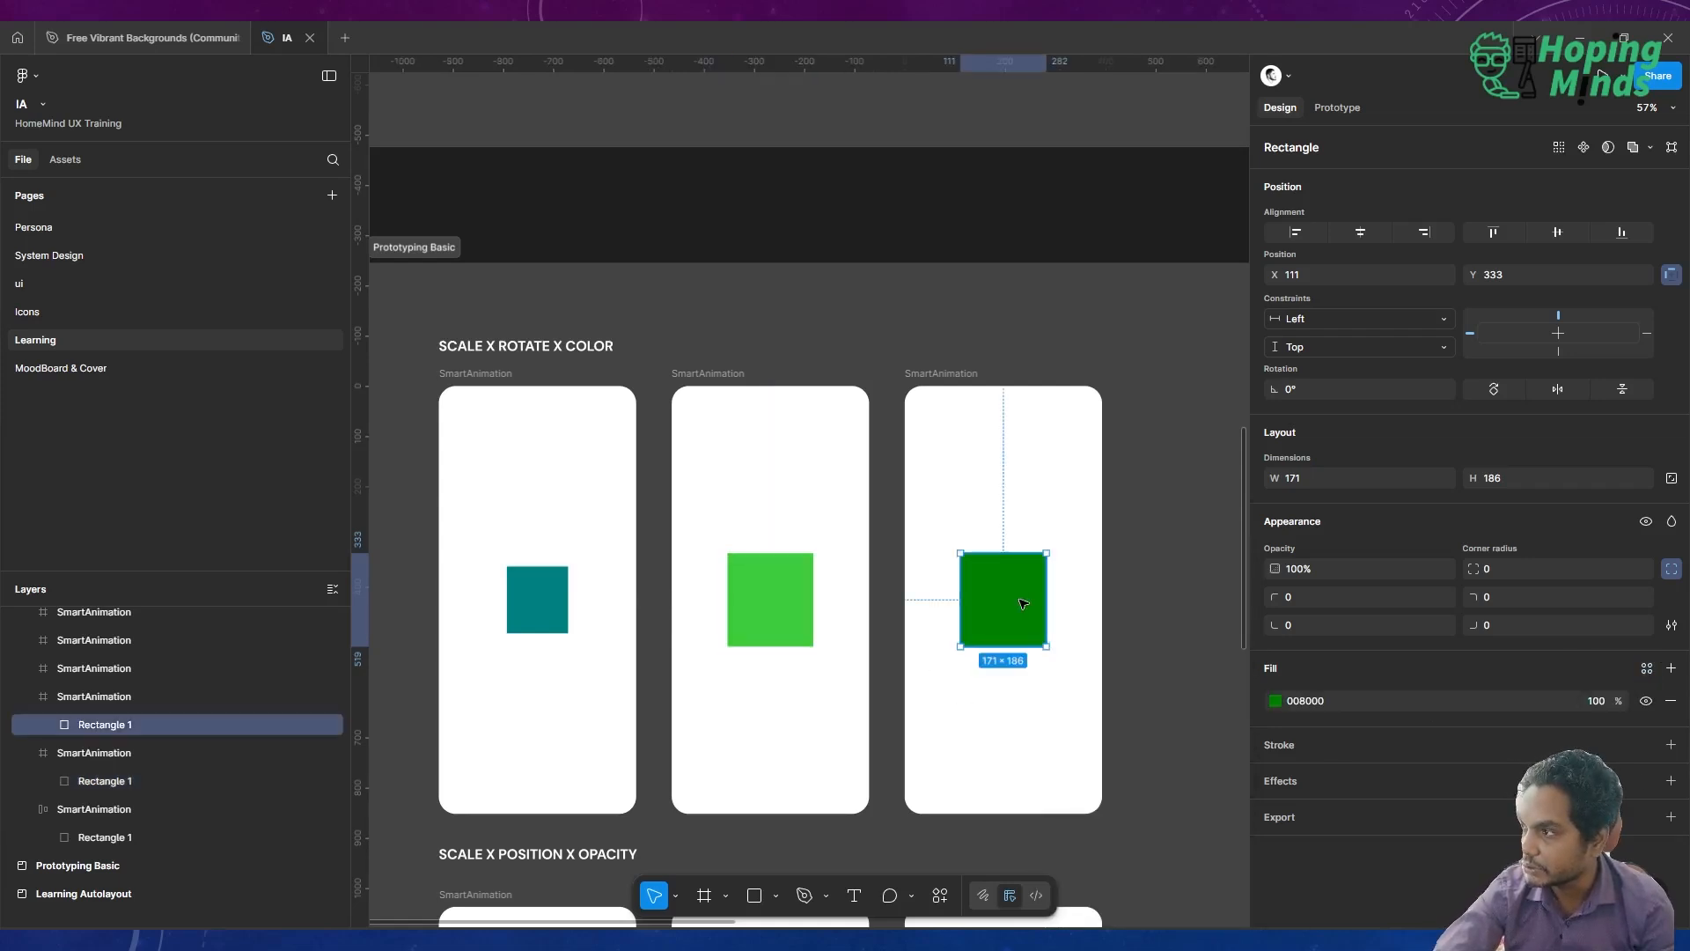
{"action": "left_click", "coordinate": [1646, 669]}
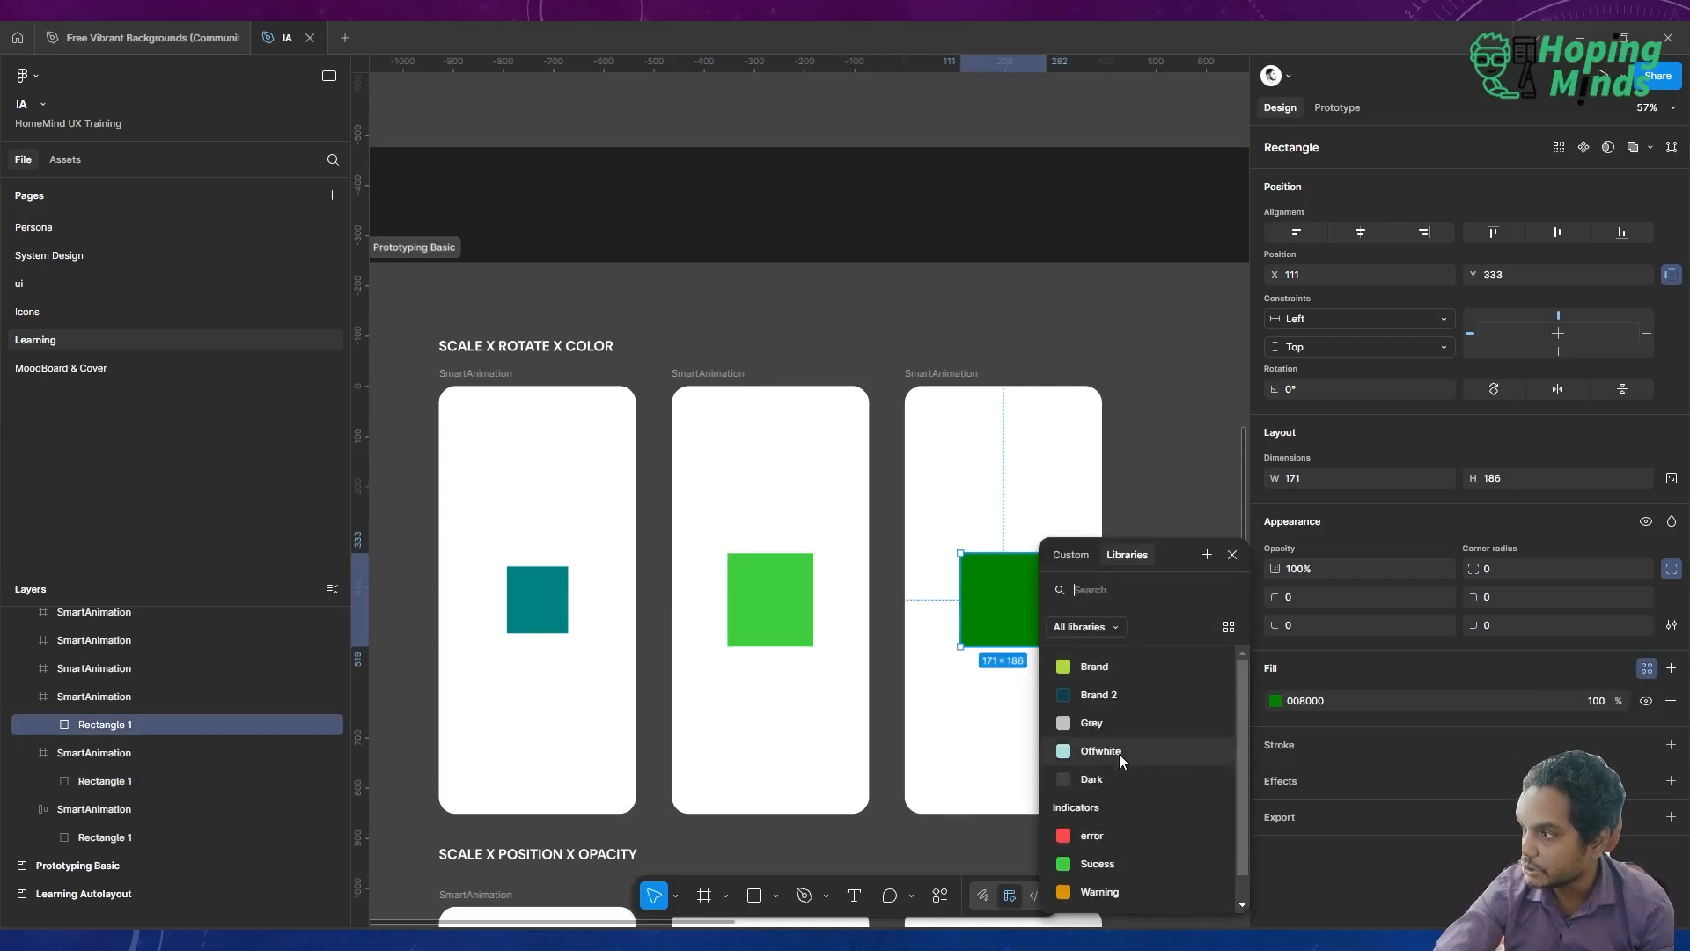
{"action": "scroll", "coordinate": [1121, 757], "scroll_direction": "down", "scroll_amount": 1}
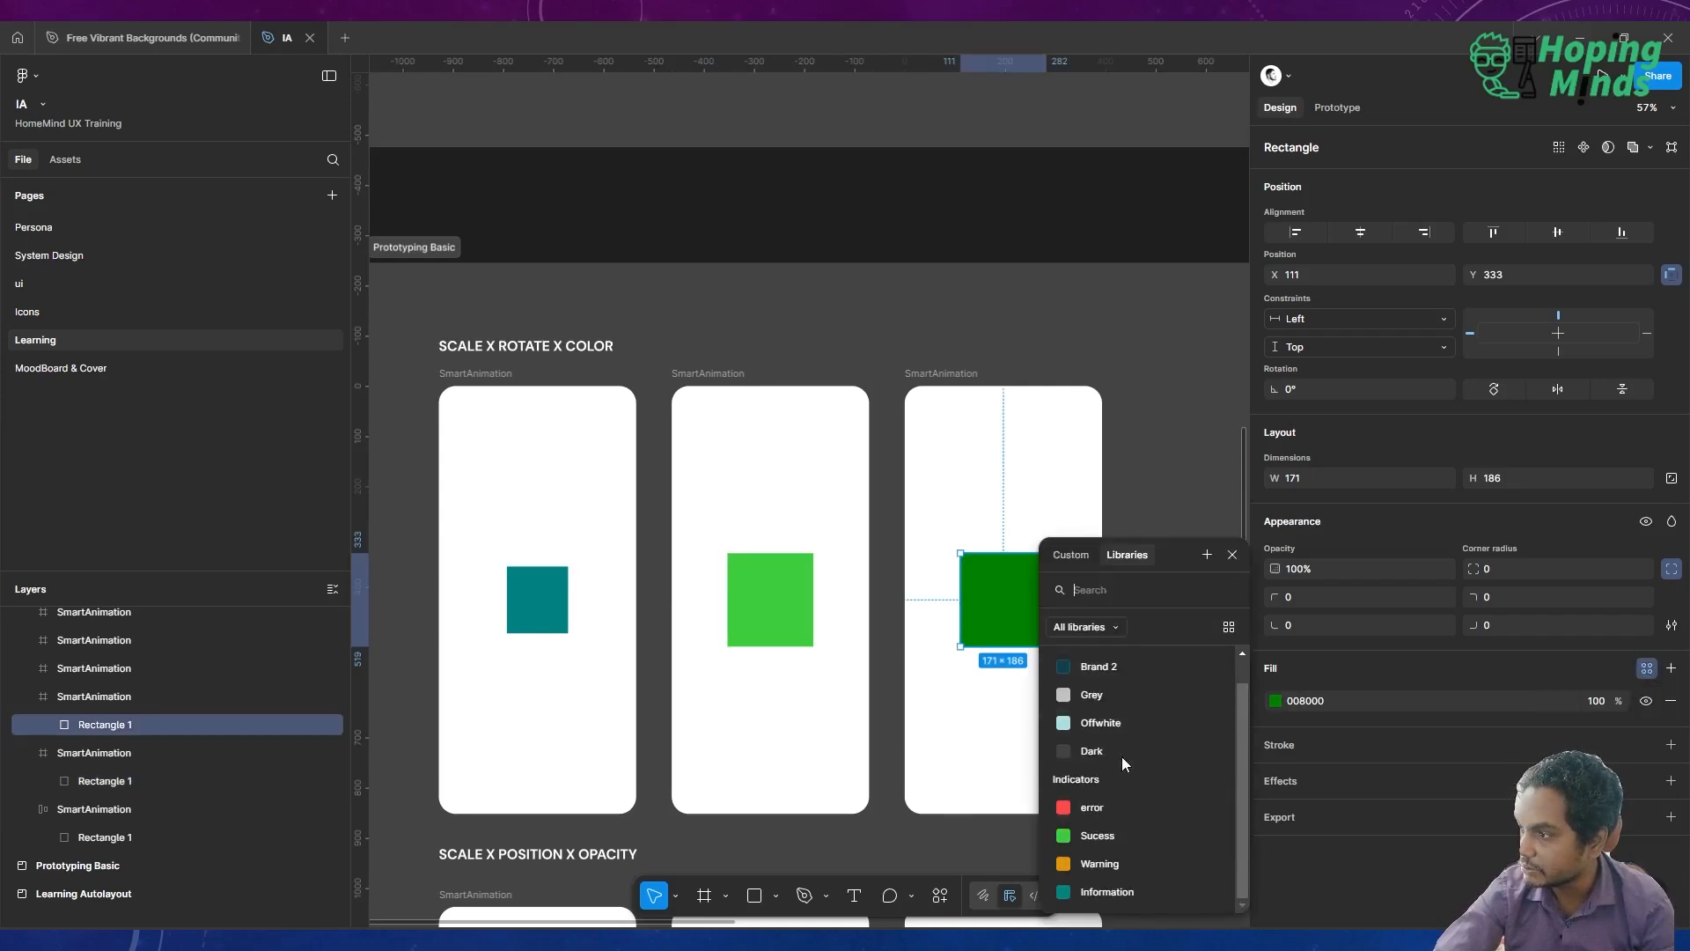
{"action": "left_click", "coordinate": [1122, 891]}
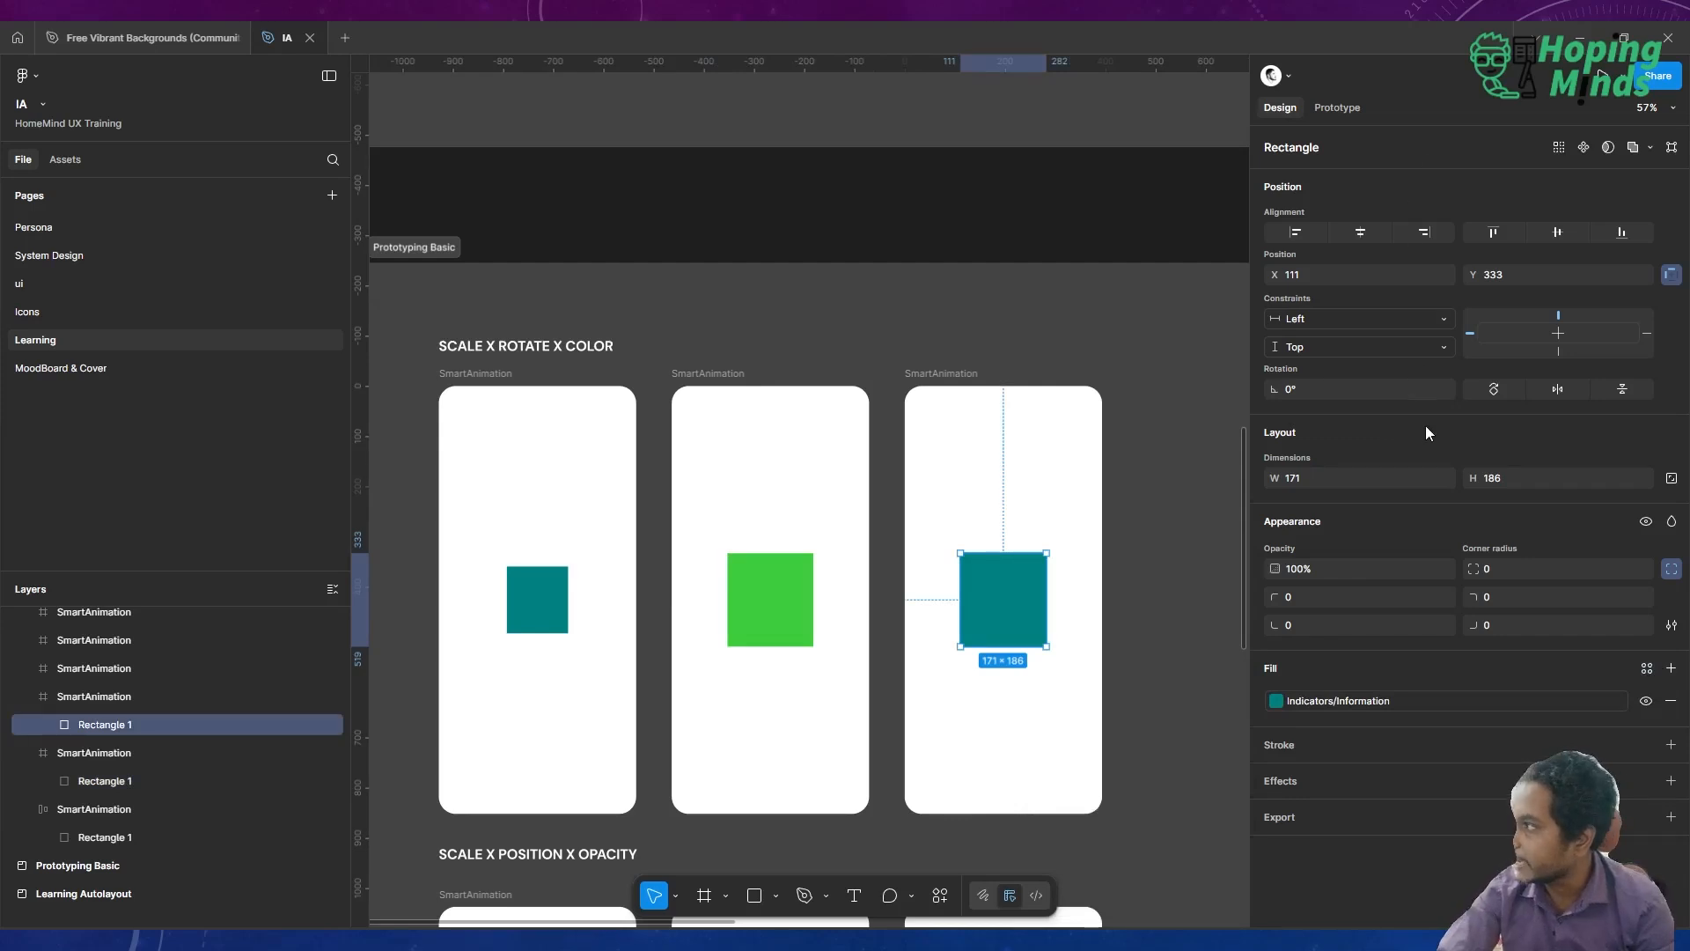
Set the rotation of the third SmartAnimation frame's rectangle to 180°
{"action": "left_click", "coordinate": [1361, 389]}
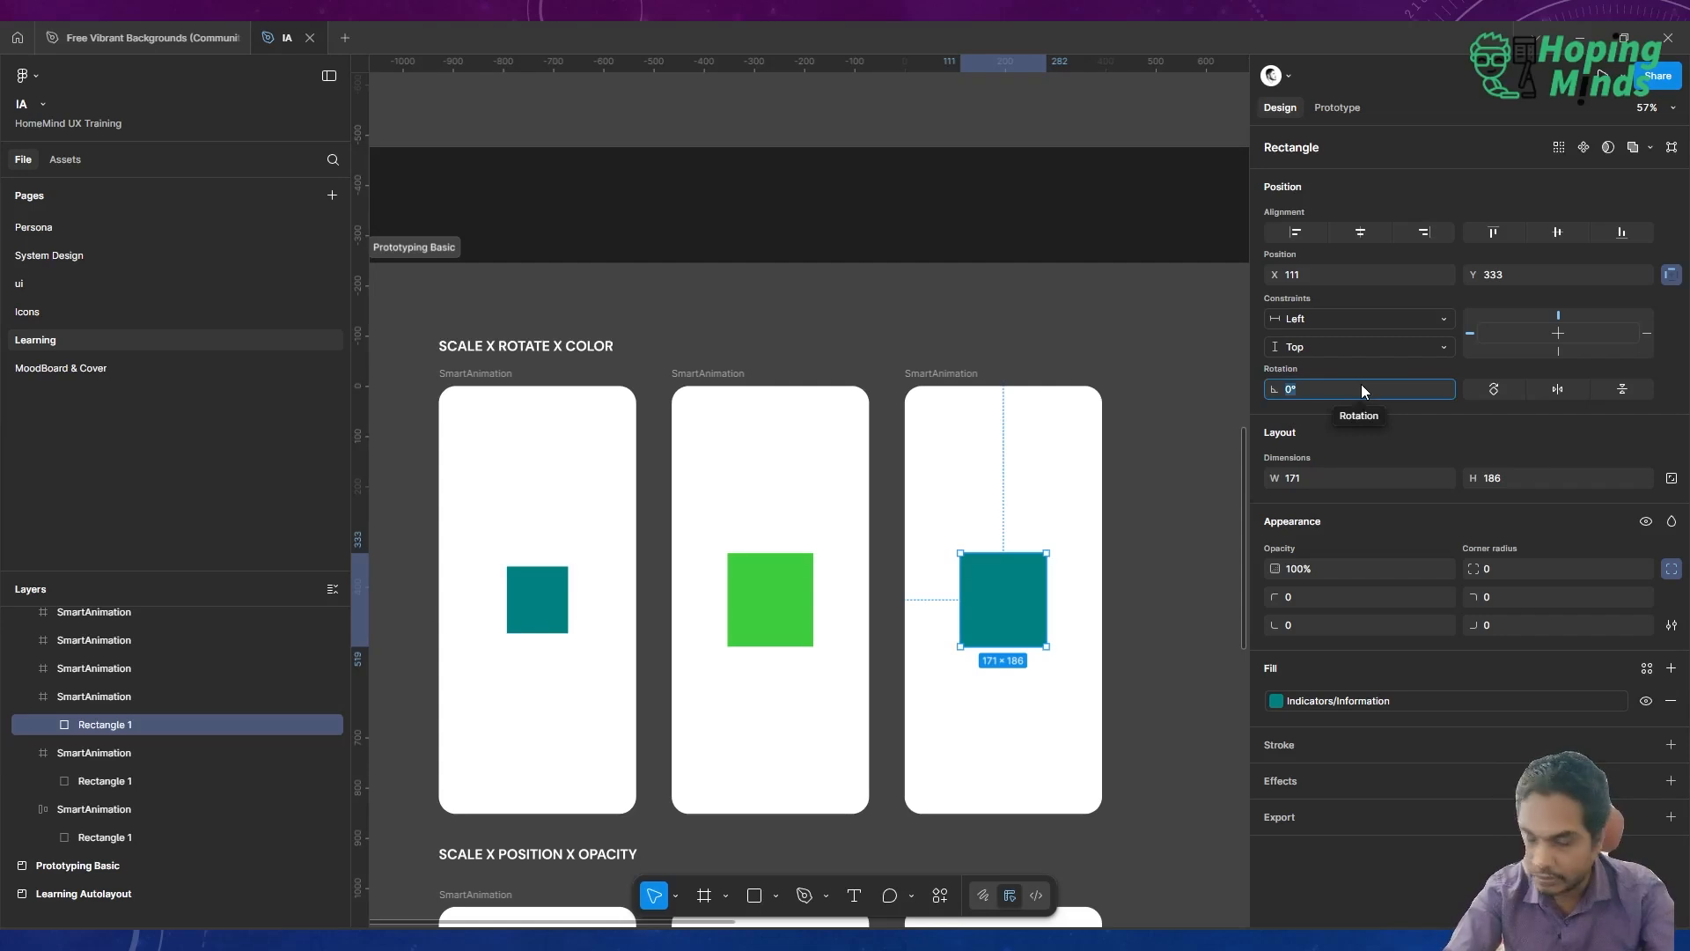
{"action": "type", "text": "180"}
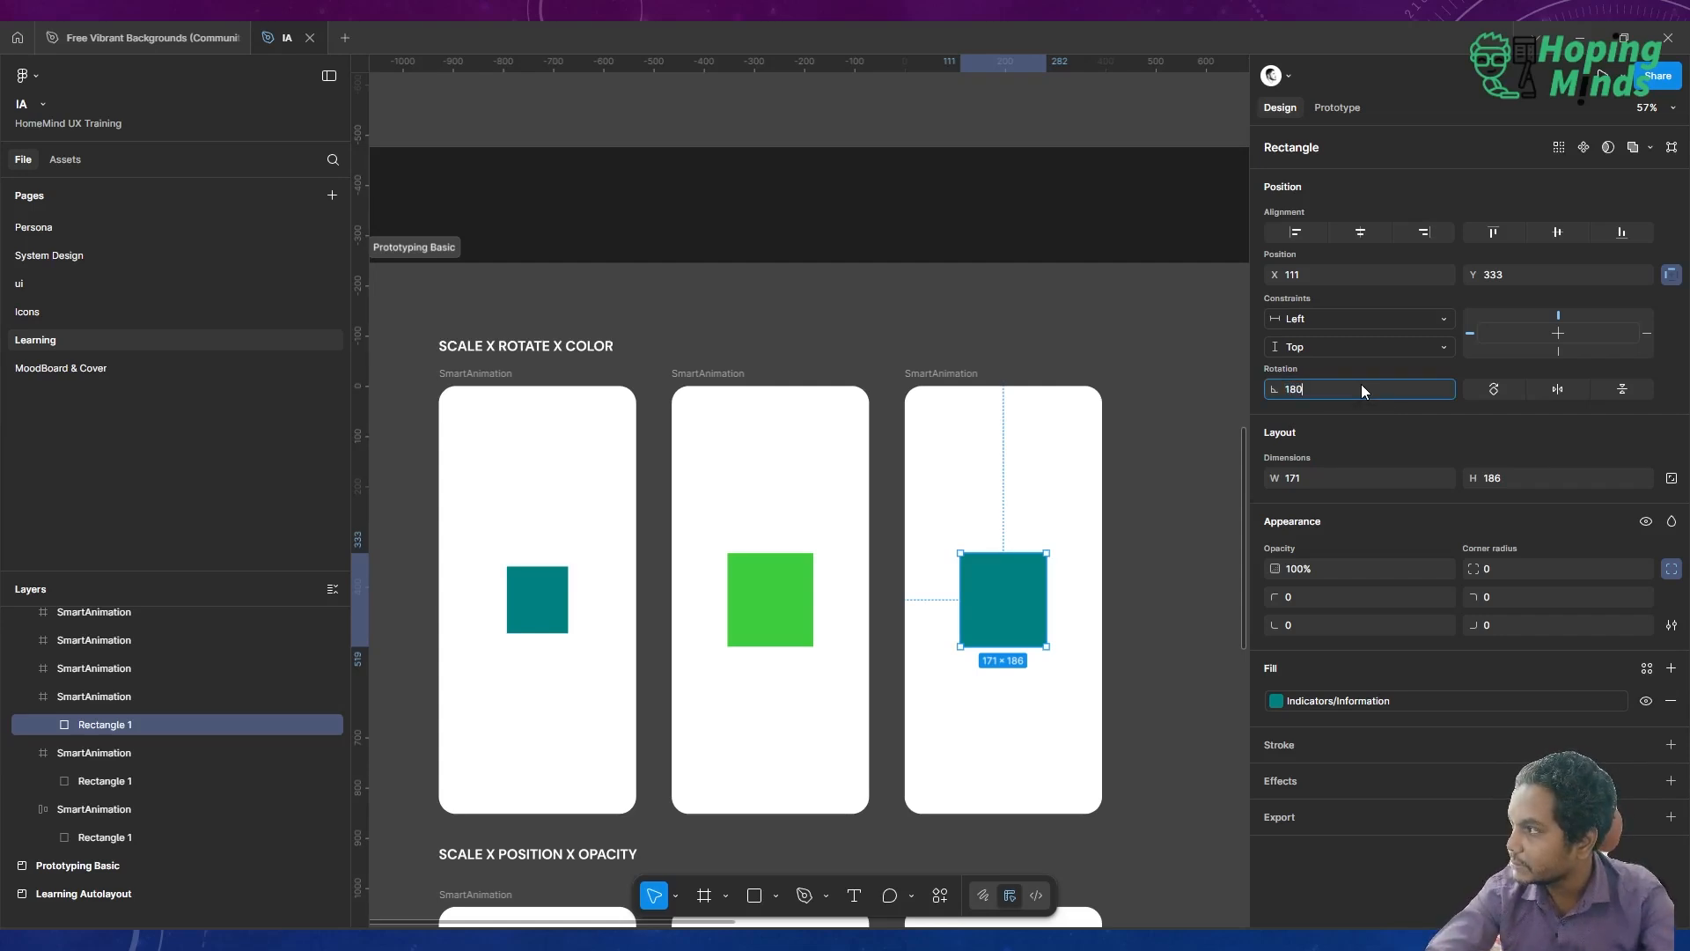
{"action": "key", "text": "Return"}
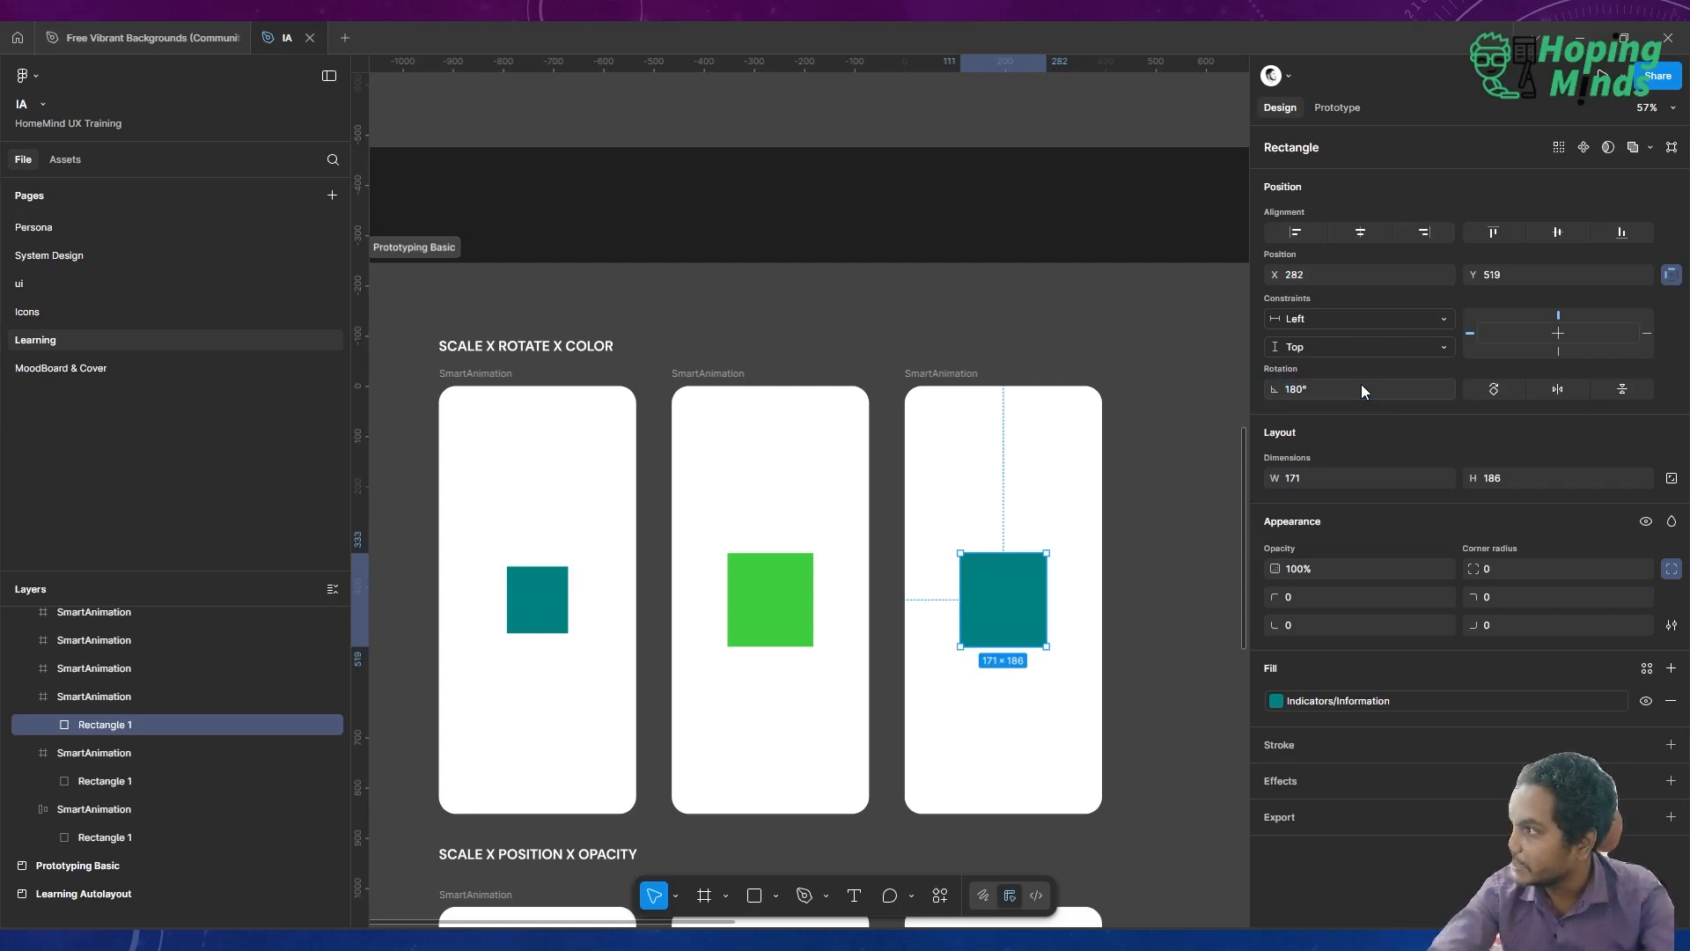
Resize the first SmartAnimation frame's rectangle to 122 wide and 122 high
{"action": "left_click", "coordinate": [560, 585]}
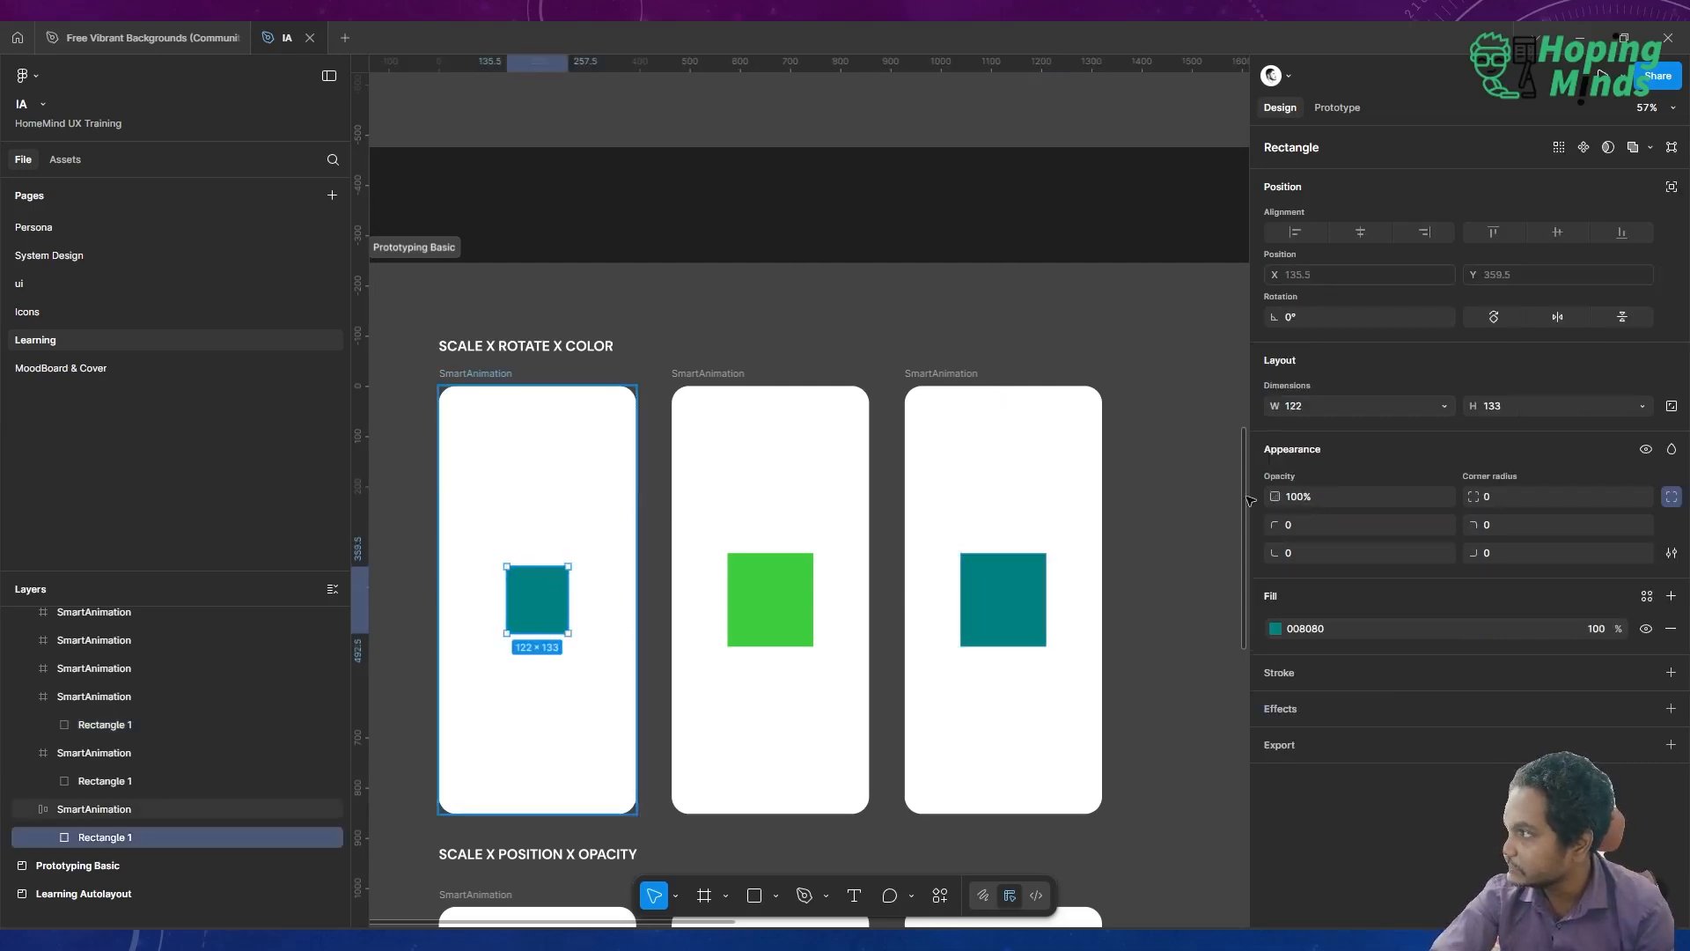
{"action": "left_click", "coordinate": [1329, 405]}
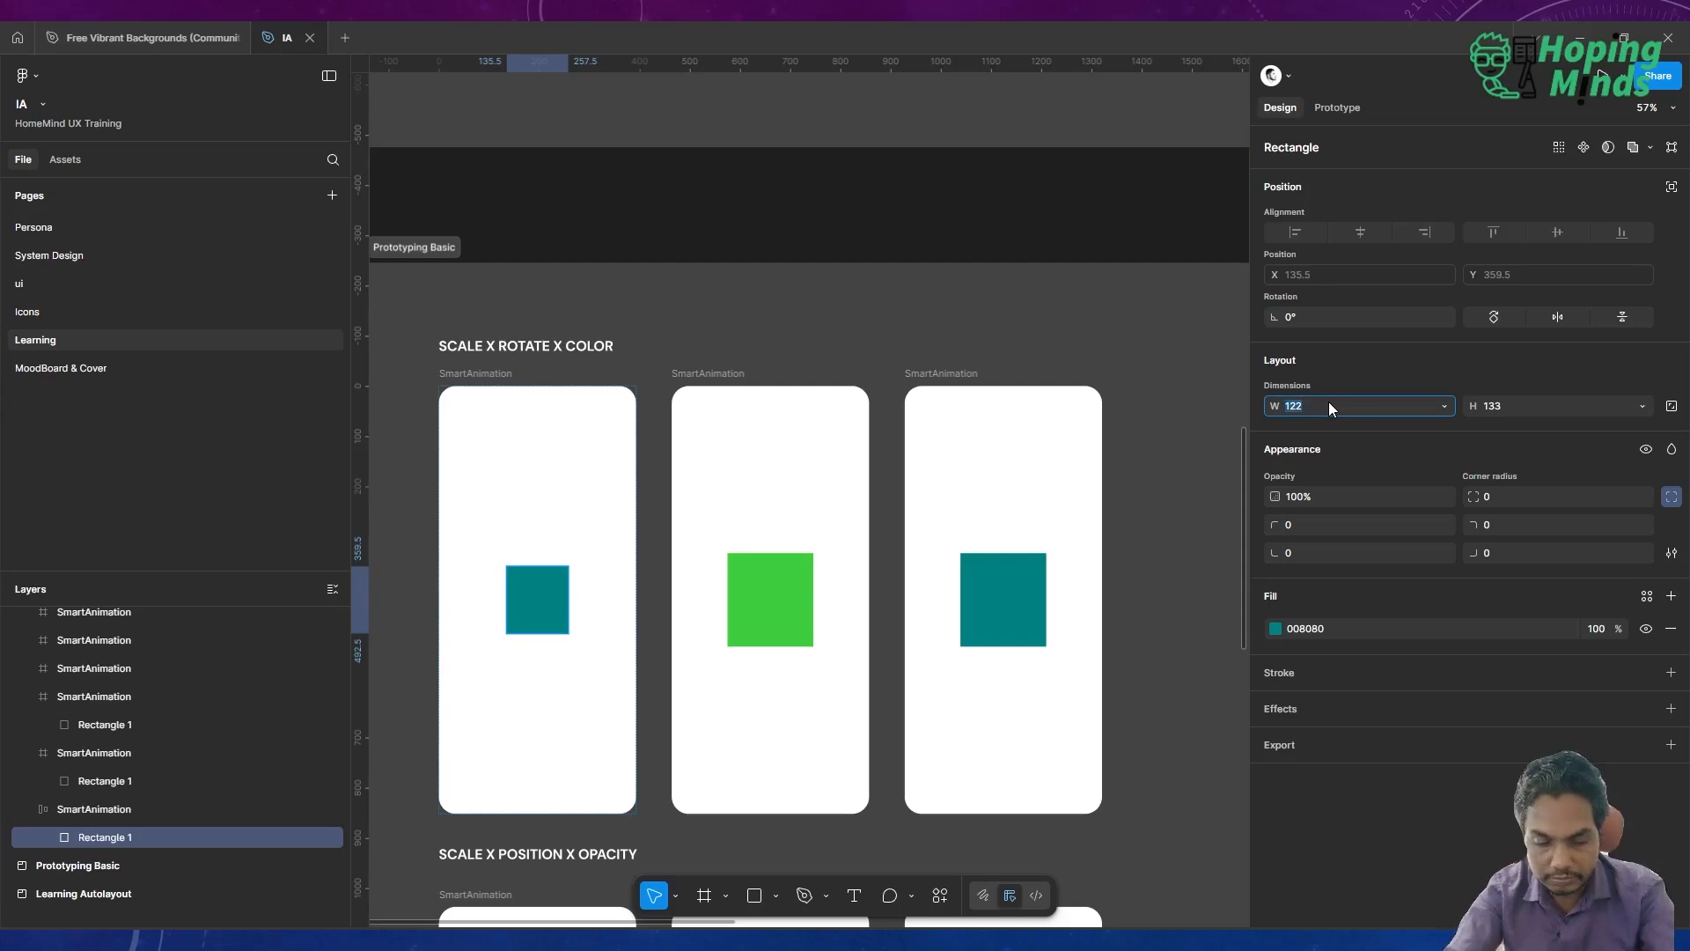
{"action": "type", "text": "122"}
{"action": "key", "text": "Tab"}
{"action": "type", "text": "122"}
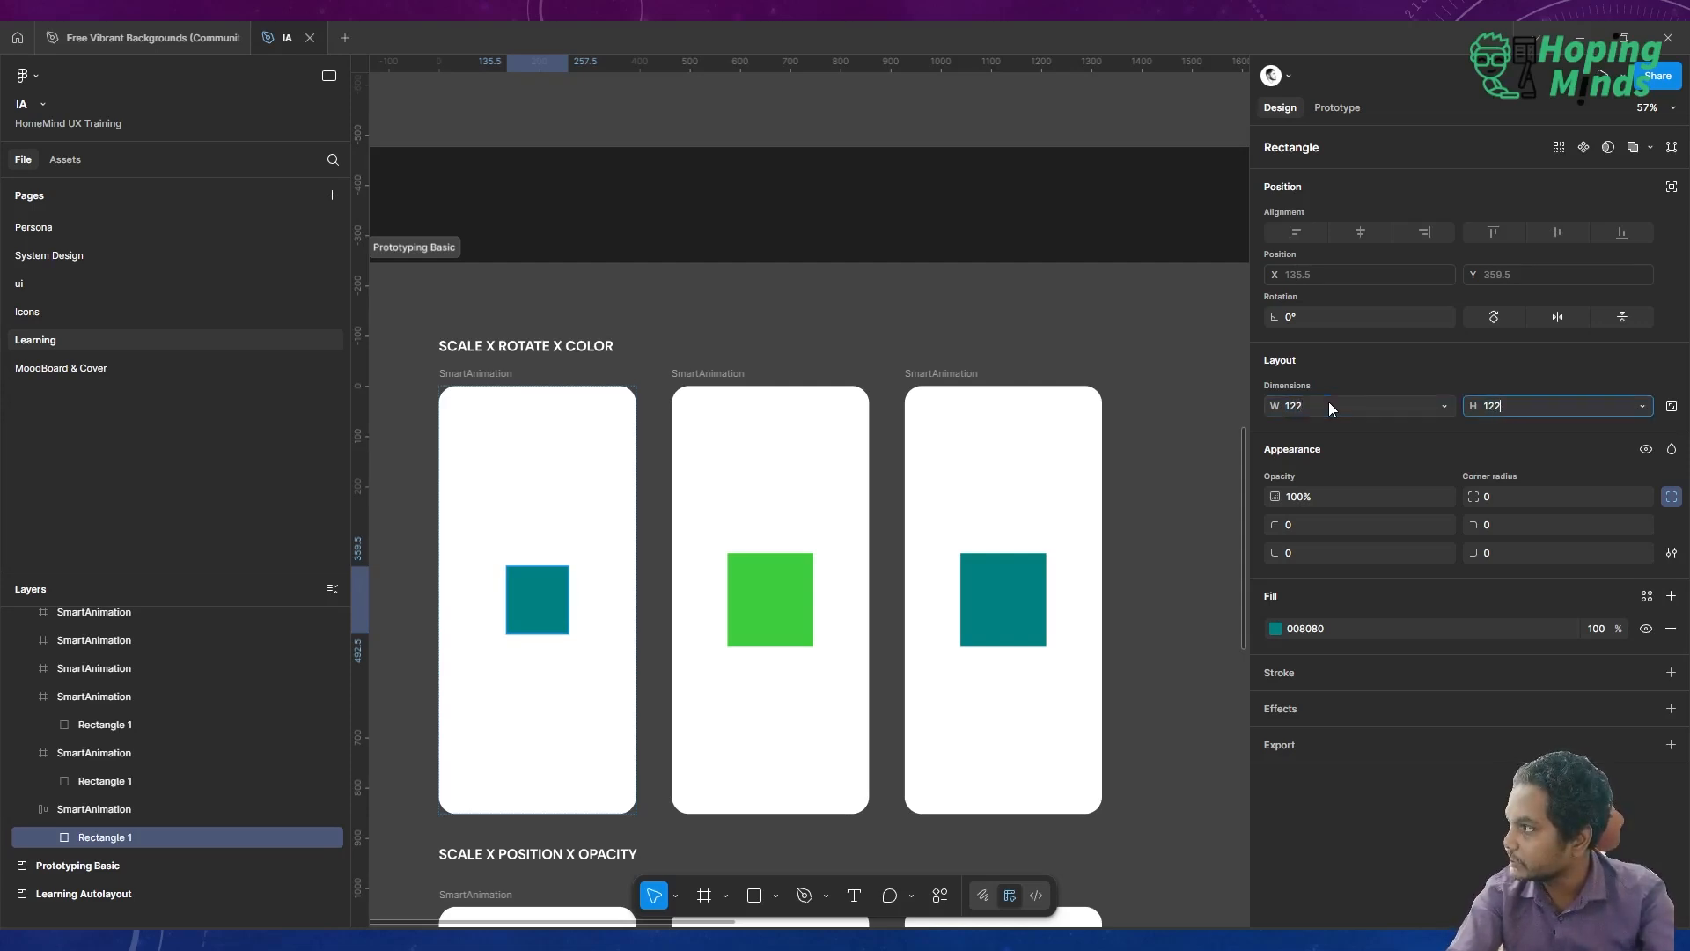
{"action": "key", "text": "Return"}
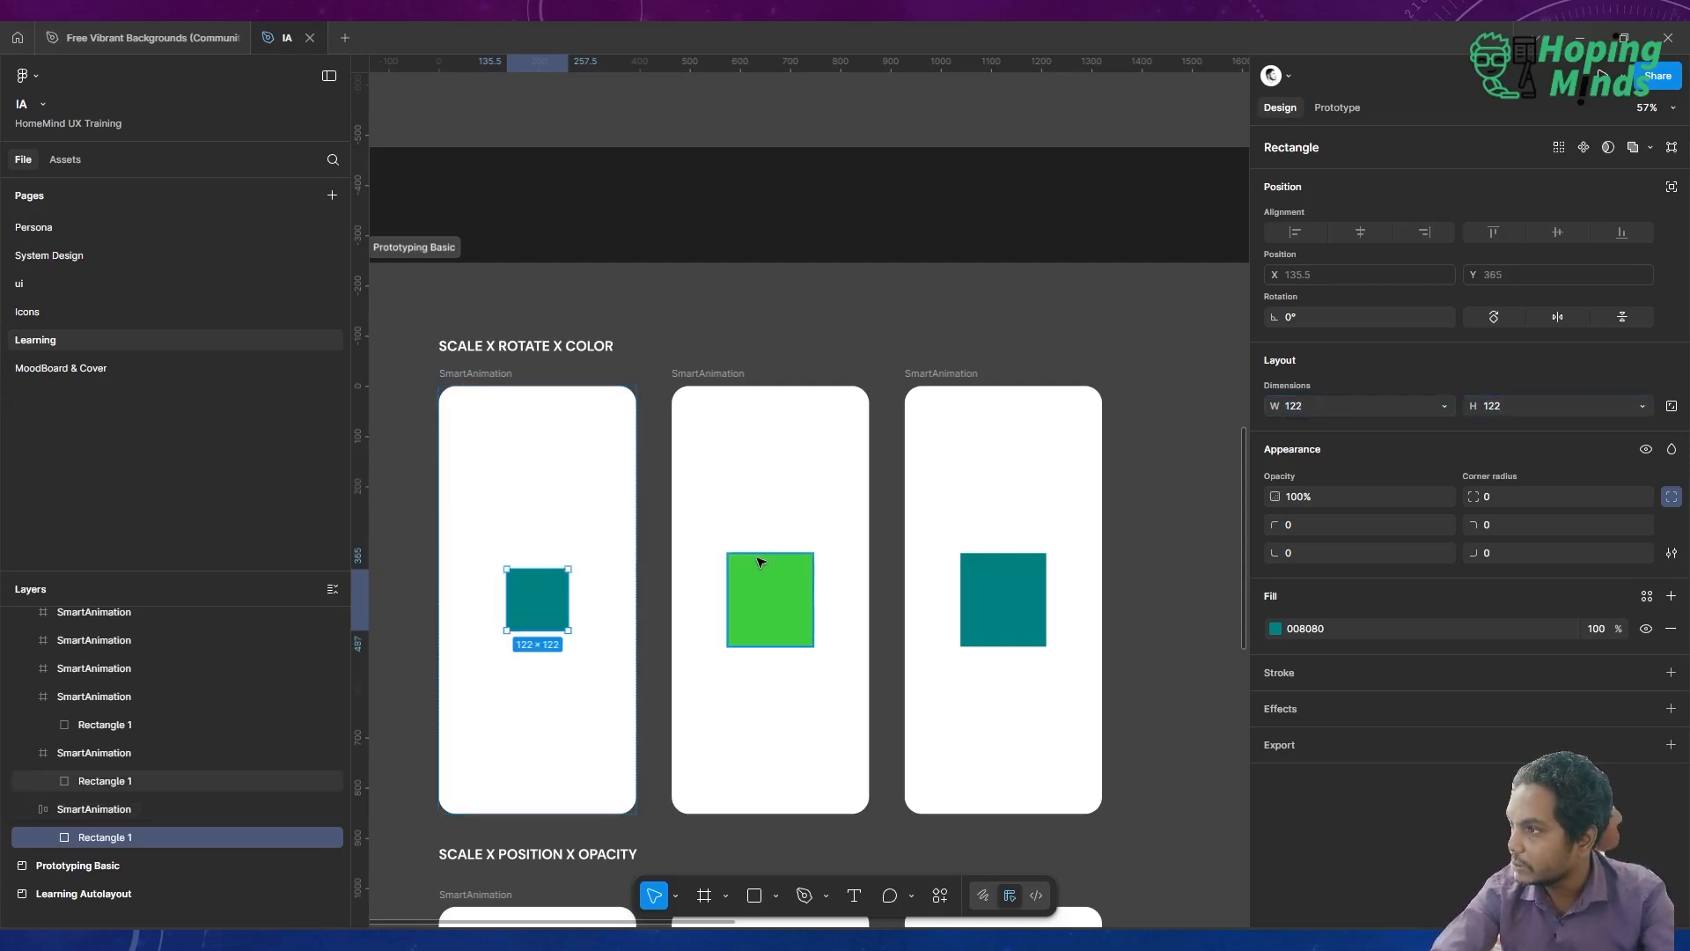
Resize the green rectangle in the second SmartAnimation frame to 170 wide and 170 high
{"action": "left_click", "coordinate": [765, 569]}
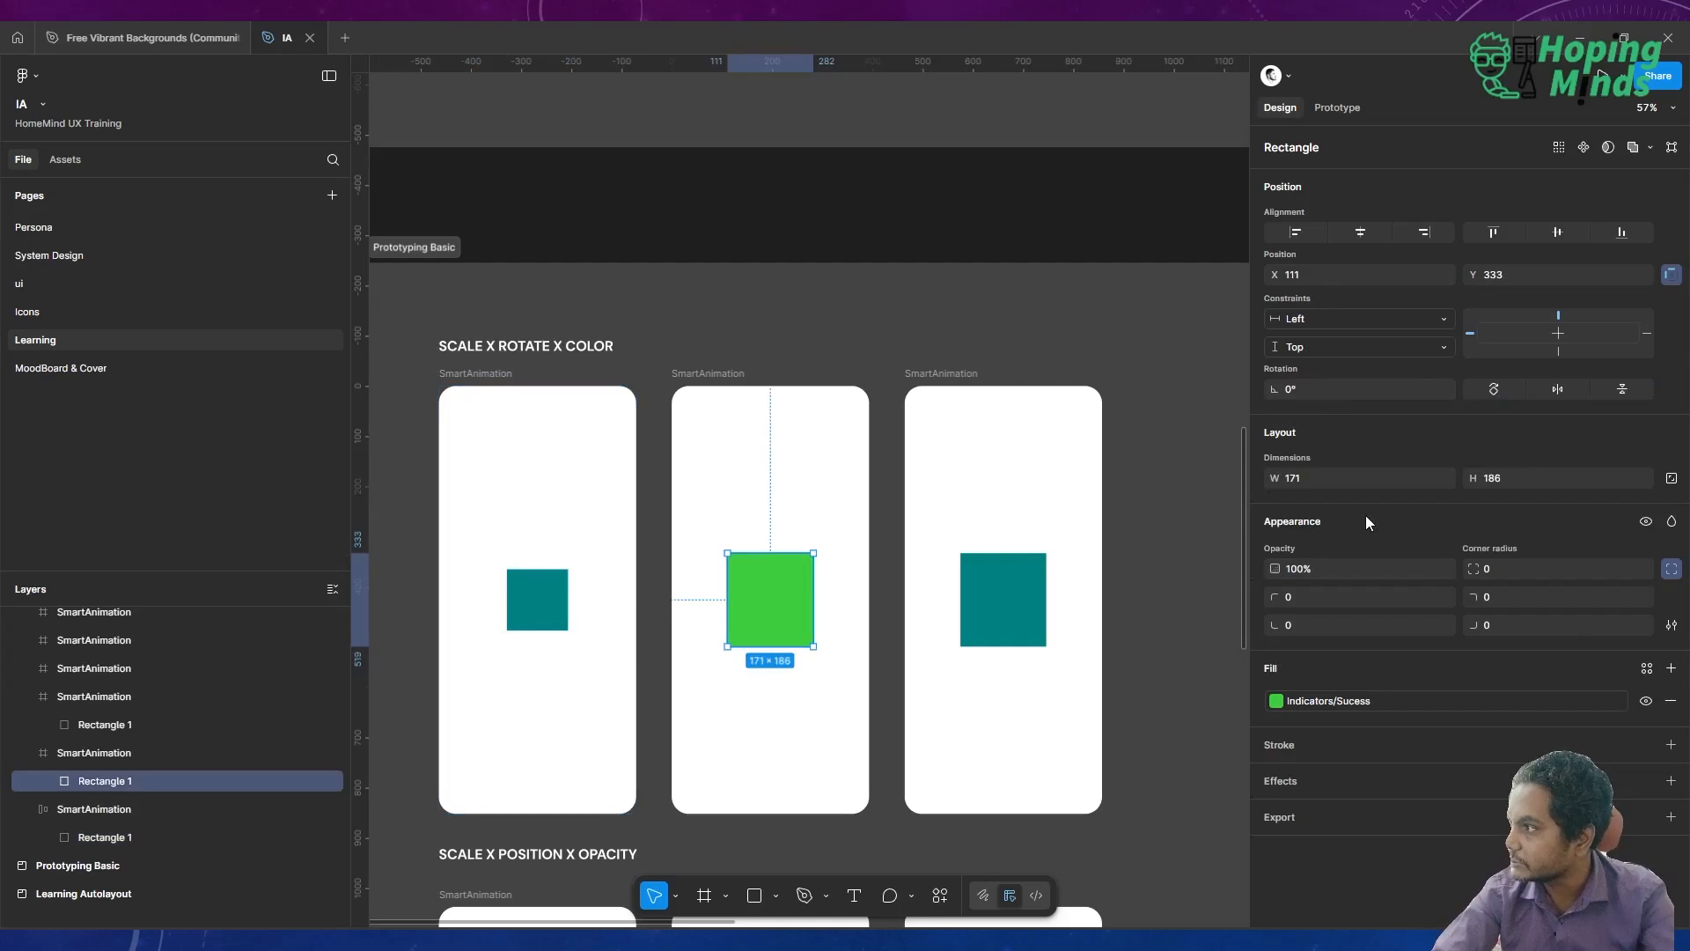
{"action": "left_click", "coordinate": [1361, 488]}
{"action": "type", "text": "170"}
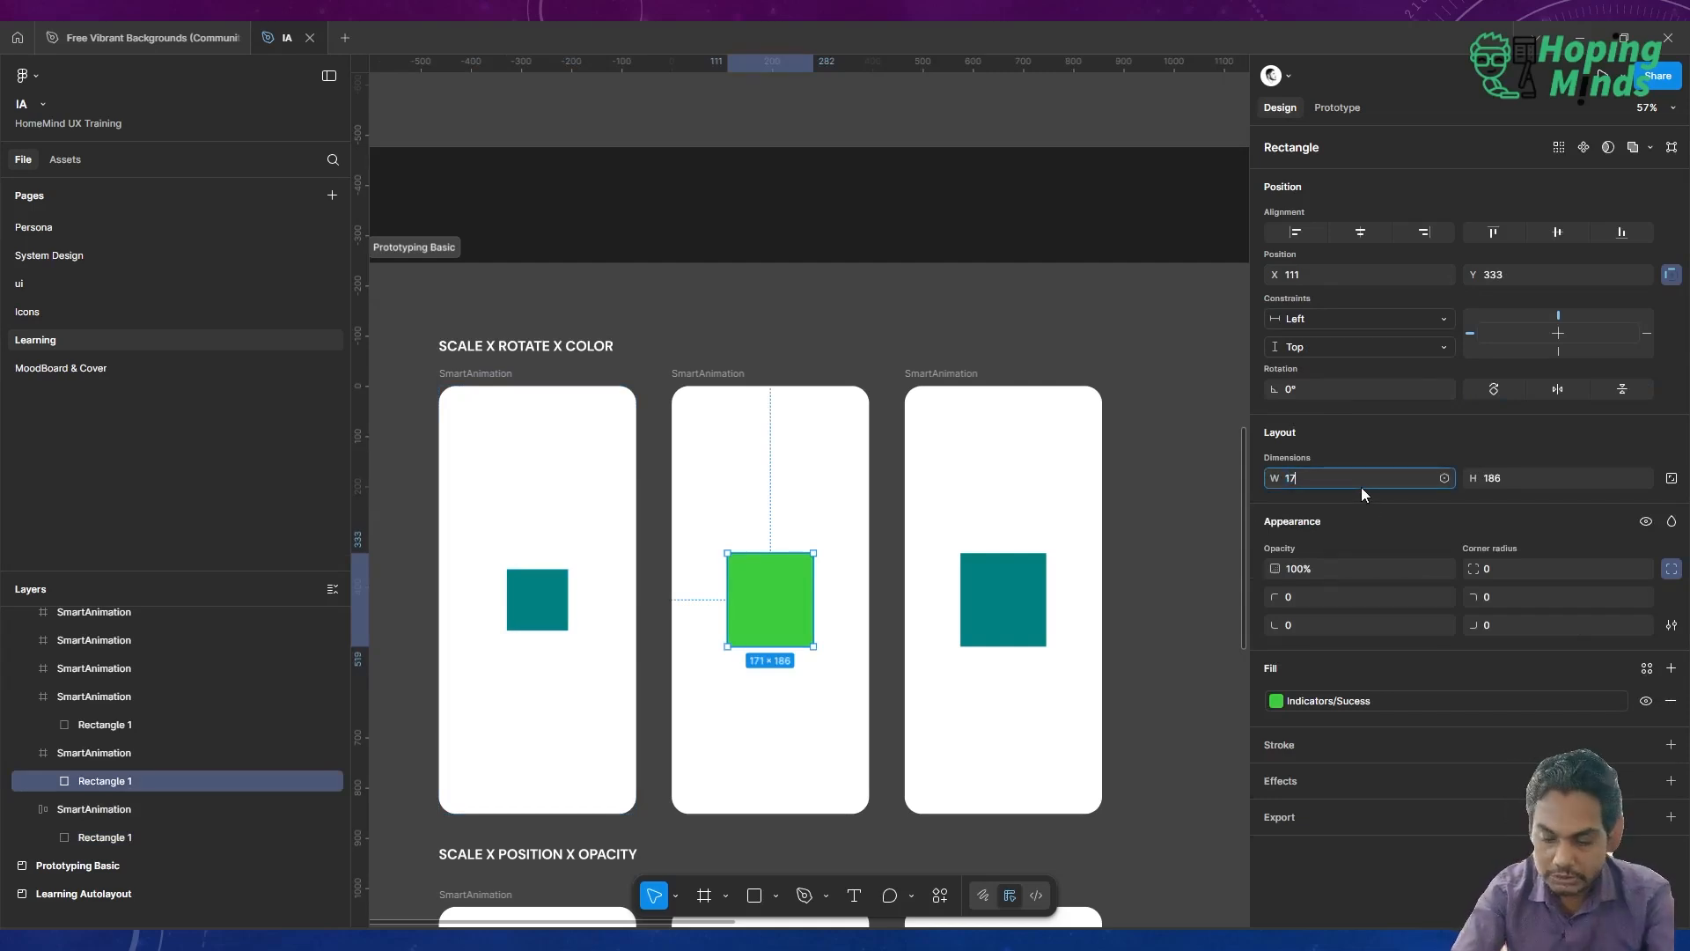
{"action": "key", "text": "Tab"}
{"action": "type", "text": "17"}
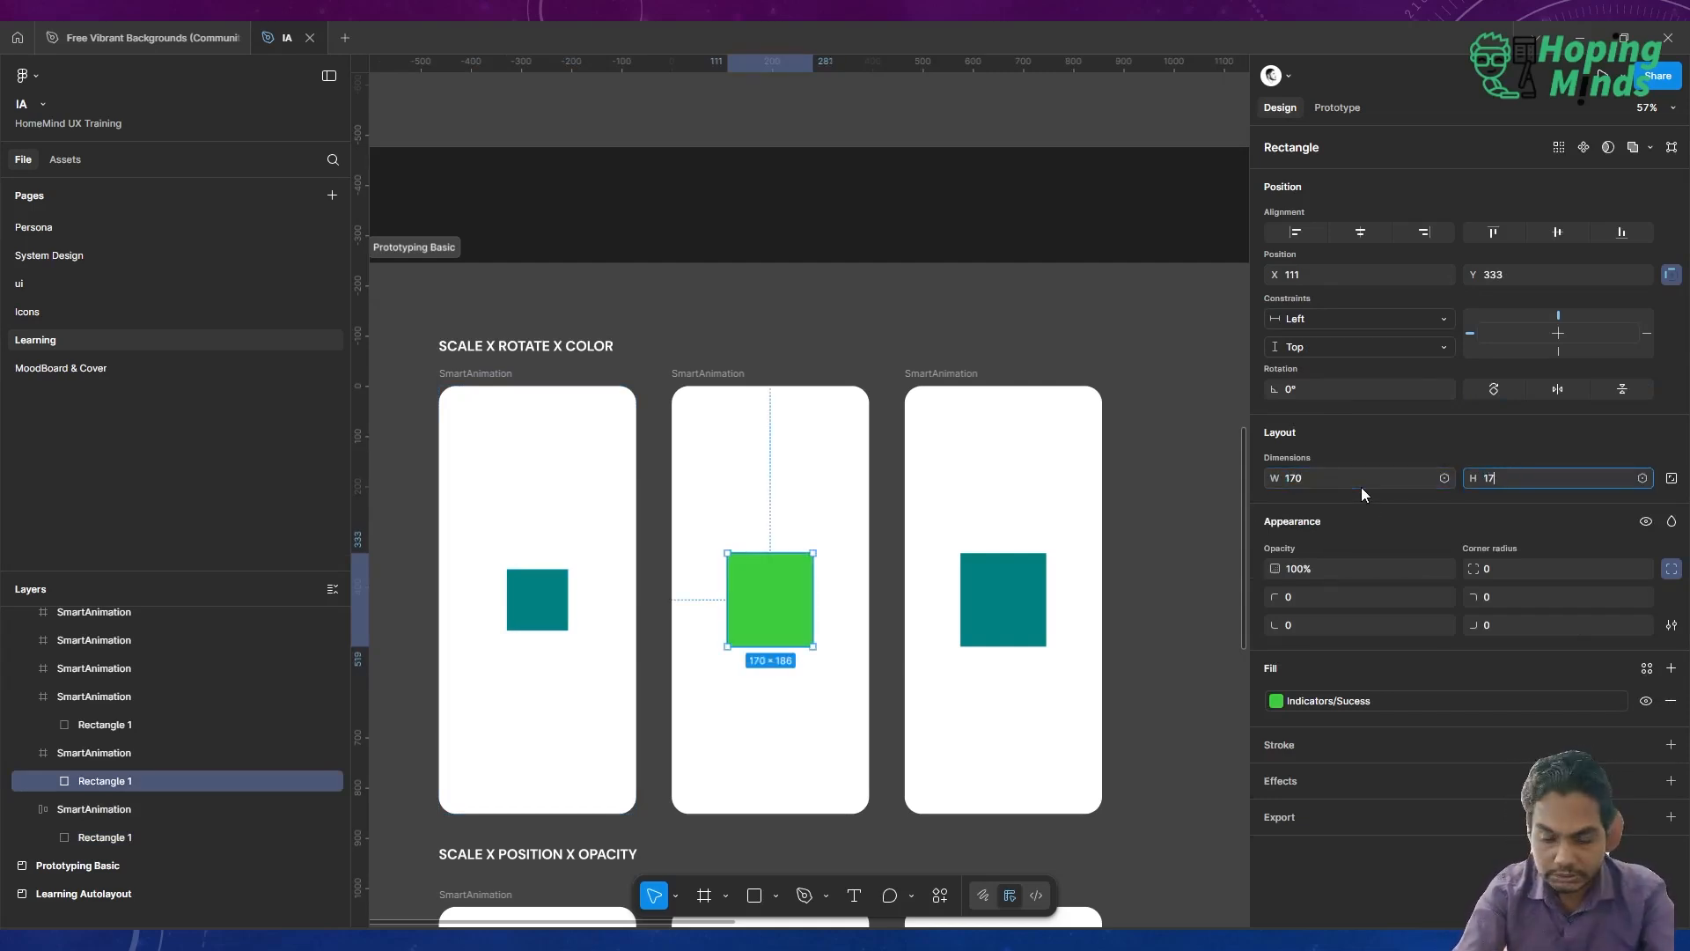
{"action": "type", "text": "0"}
{"action": "key", "text": "Return"}
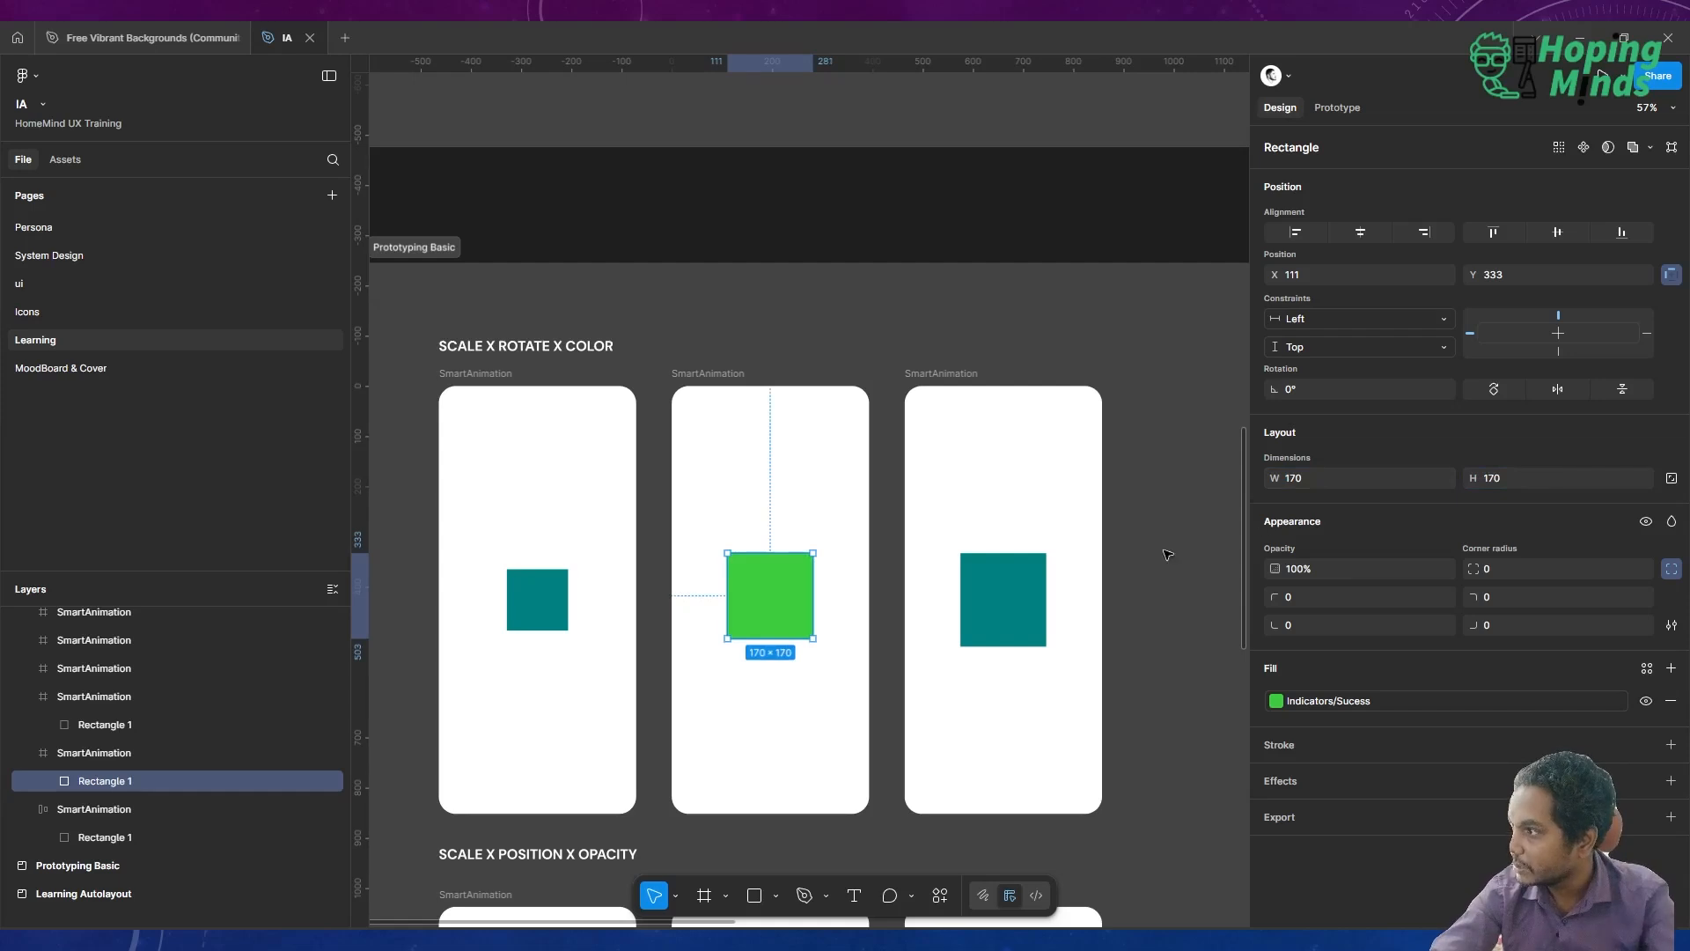
Resize the third SmartAnimation frame's rectangle to 122 wide and 122 high
{"action": "left_click", "coordinate": [1026, 579]}
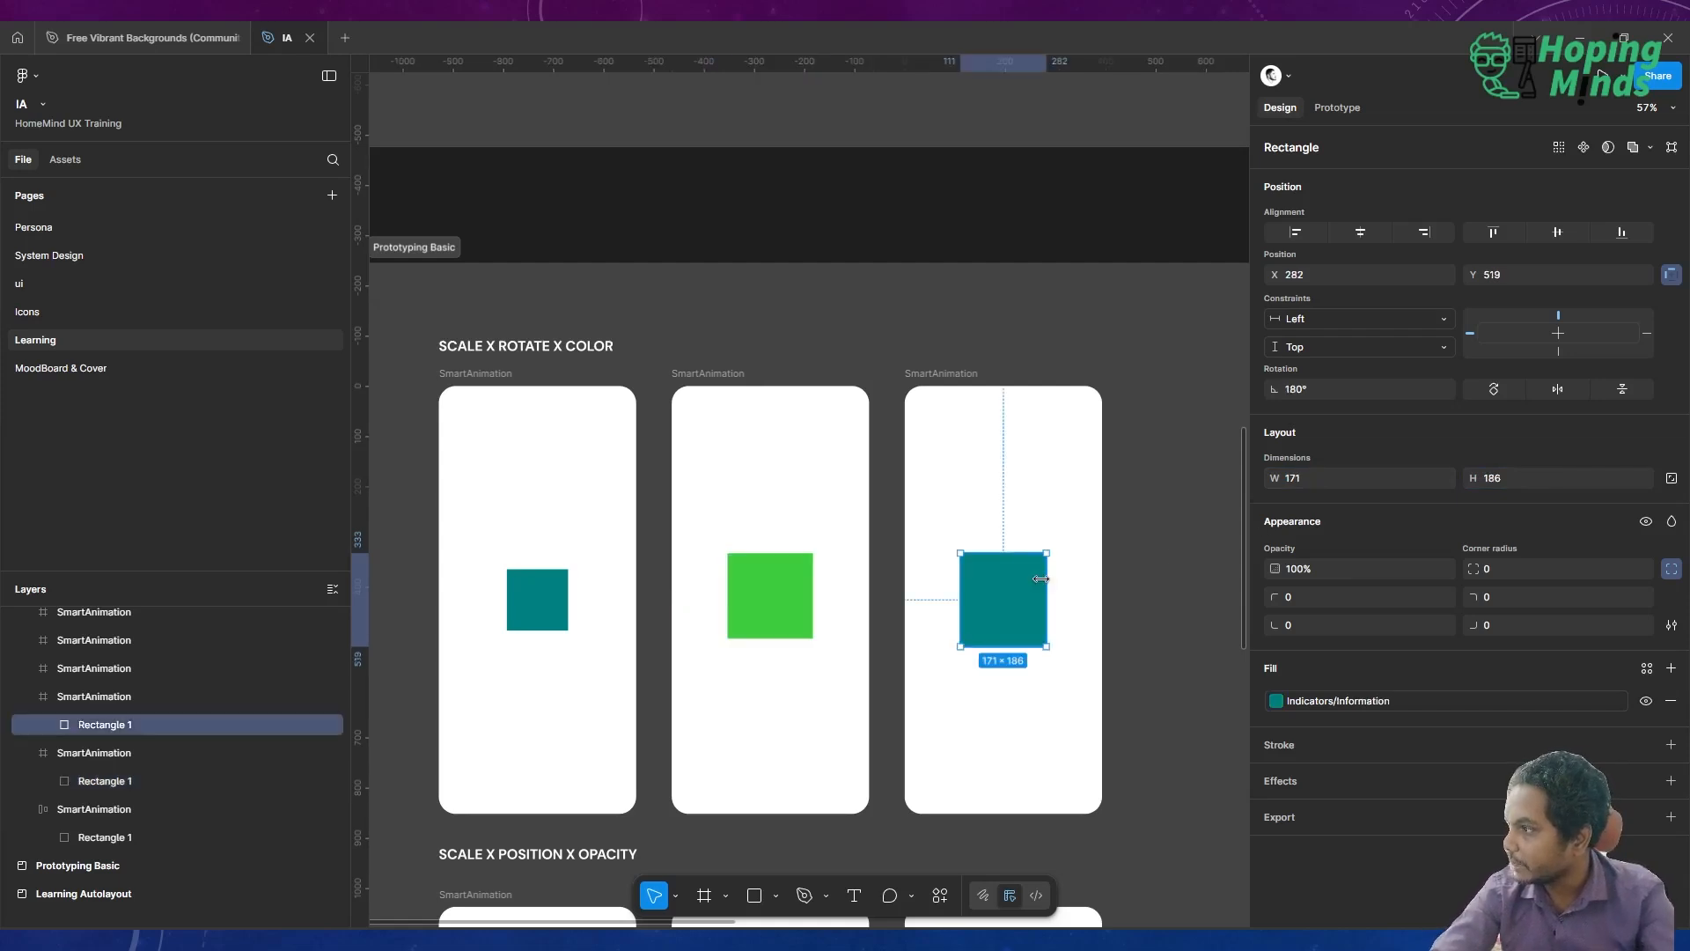
{"action": "left_click", "coordinate": [1391, 476]}
{"action": "type", "text": "122"}
{"action": "key", "text": "Tab"}
{"action": "type", "text": "1"}
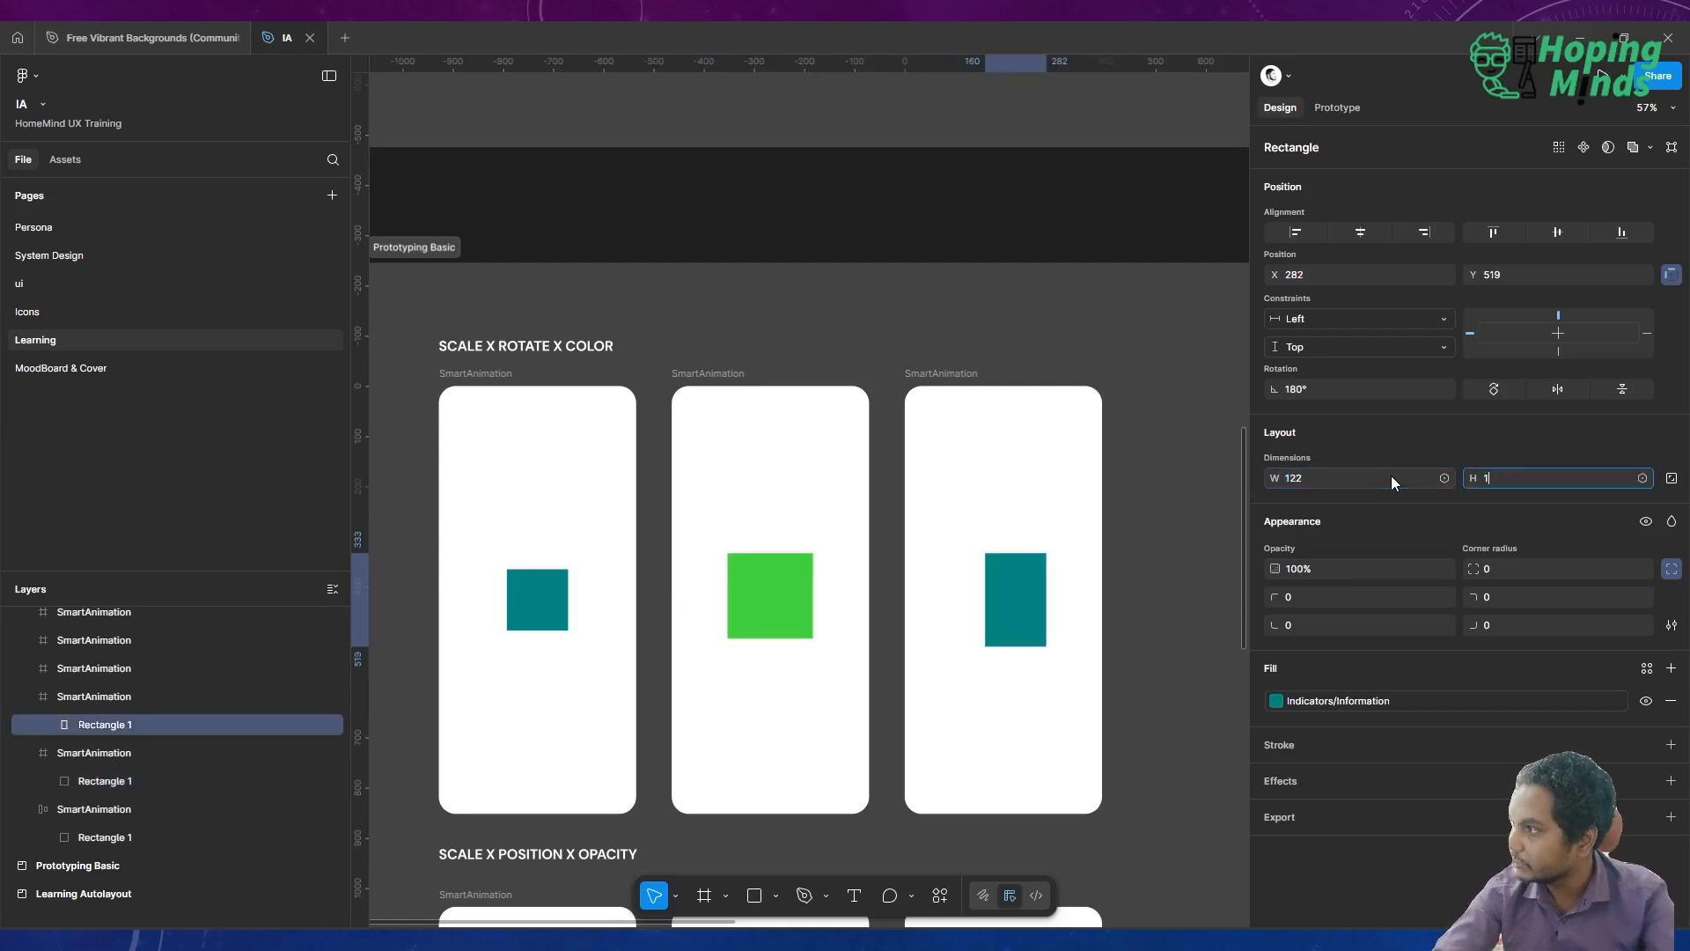
{"action": "type", "text": "22"}
{"action": "key", "text": "Return"}
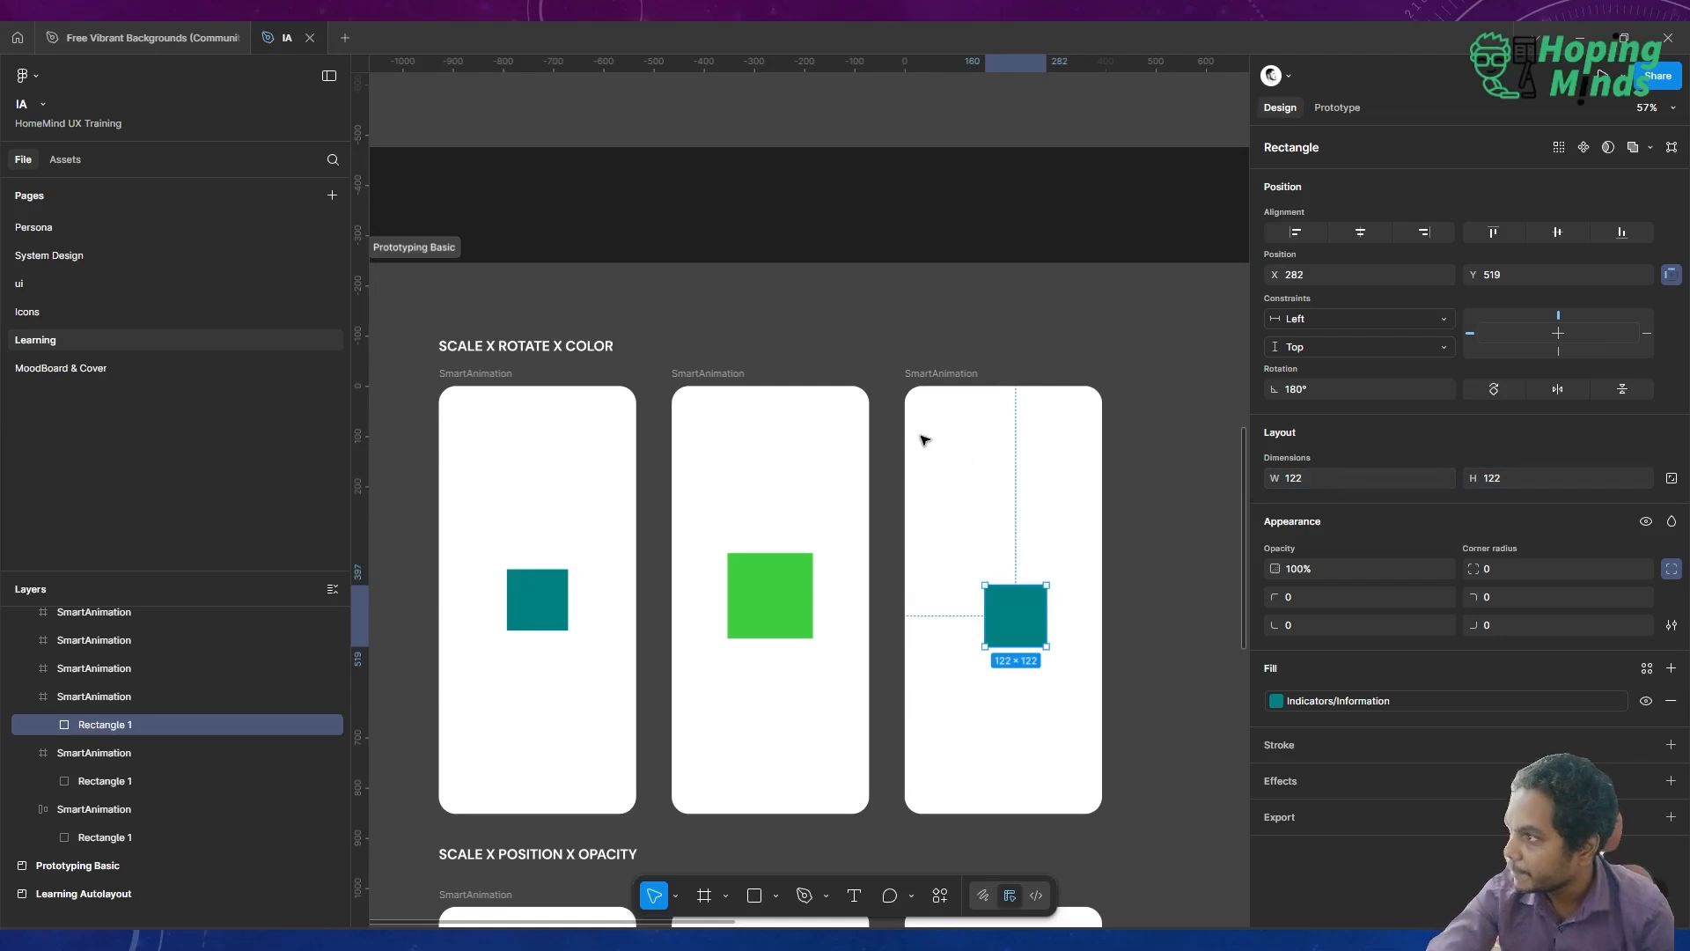
Add auto layout to the second and third SmartAnimation frames under SCALE X ROTATE X COLOR
{"action": "left_click", "coordinate": [718, 377]}
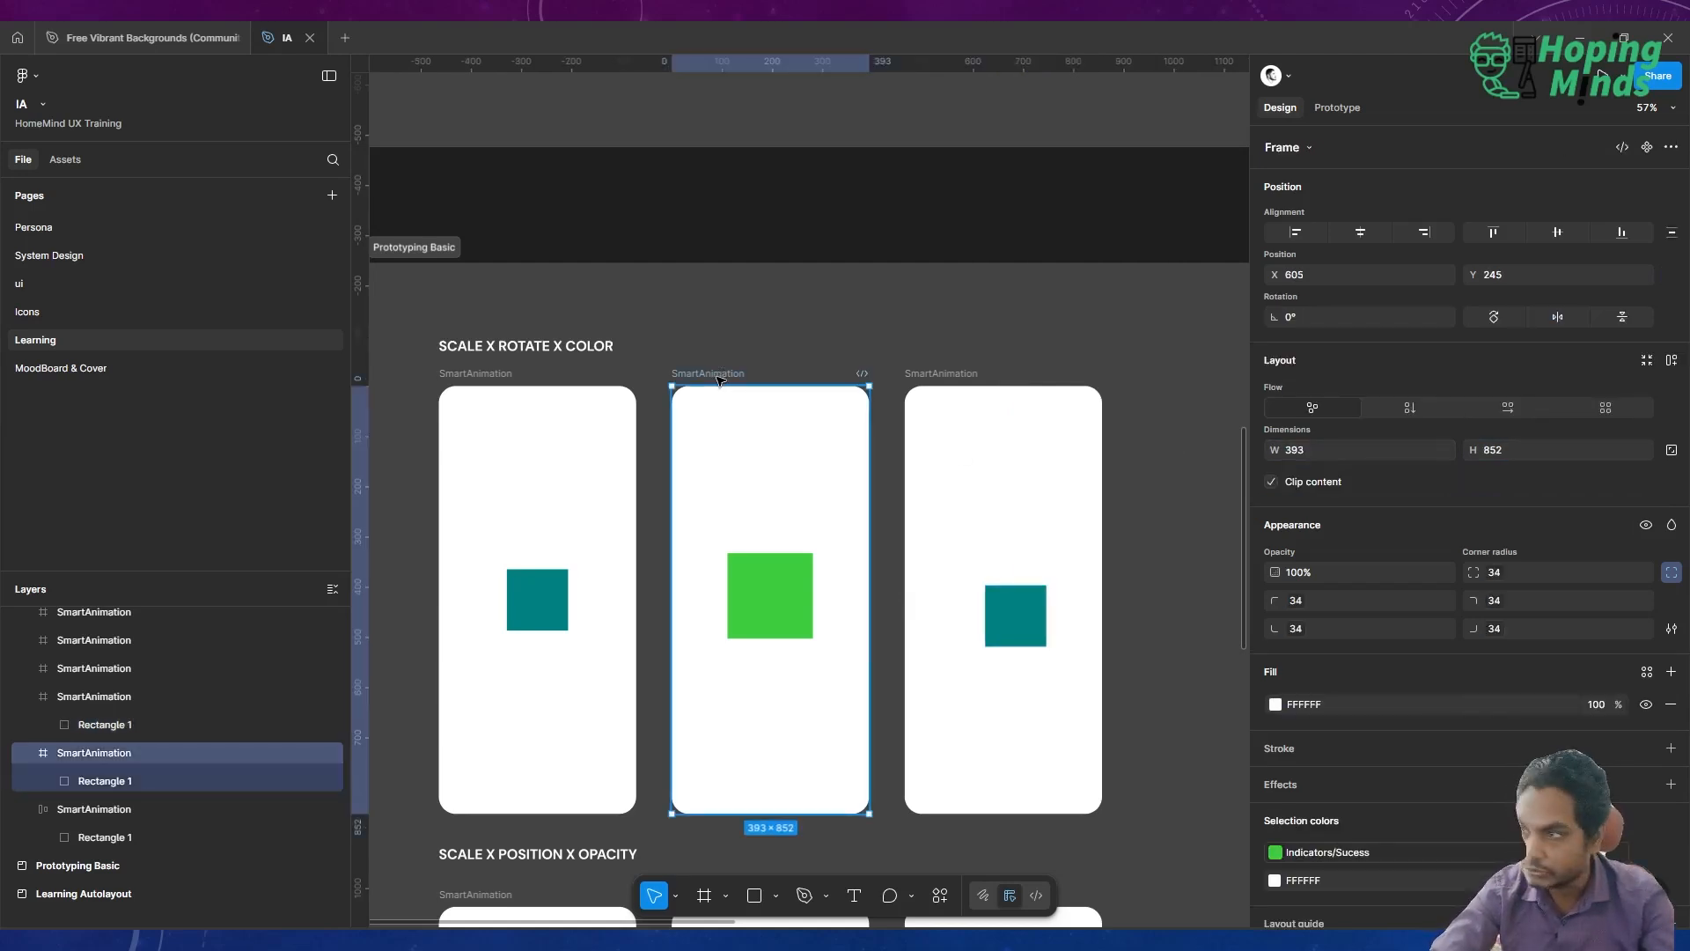
{"action": "key", "text": "shift+a"}
{"action": "left_click", "coordinate": [969, 375]}
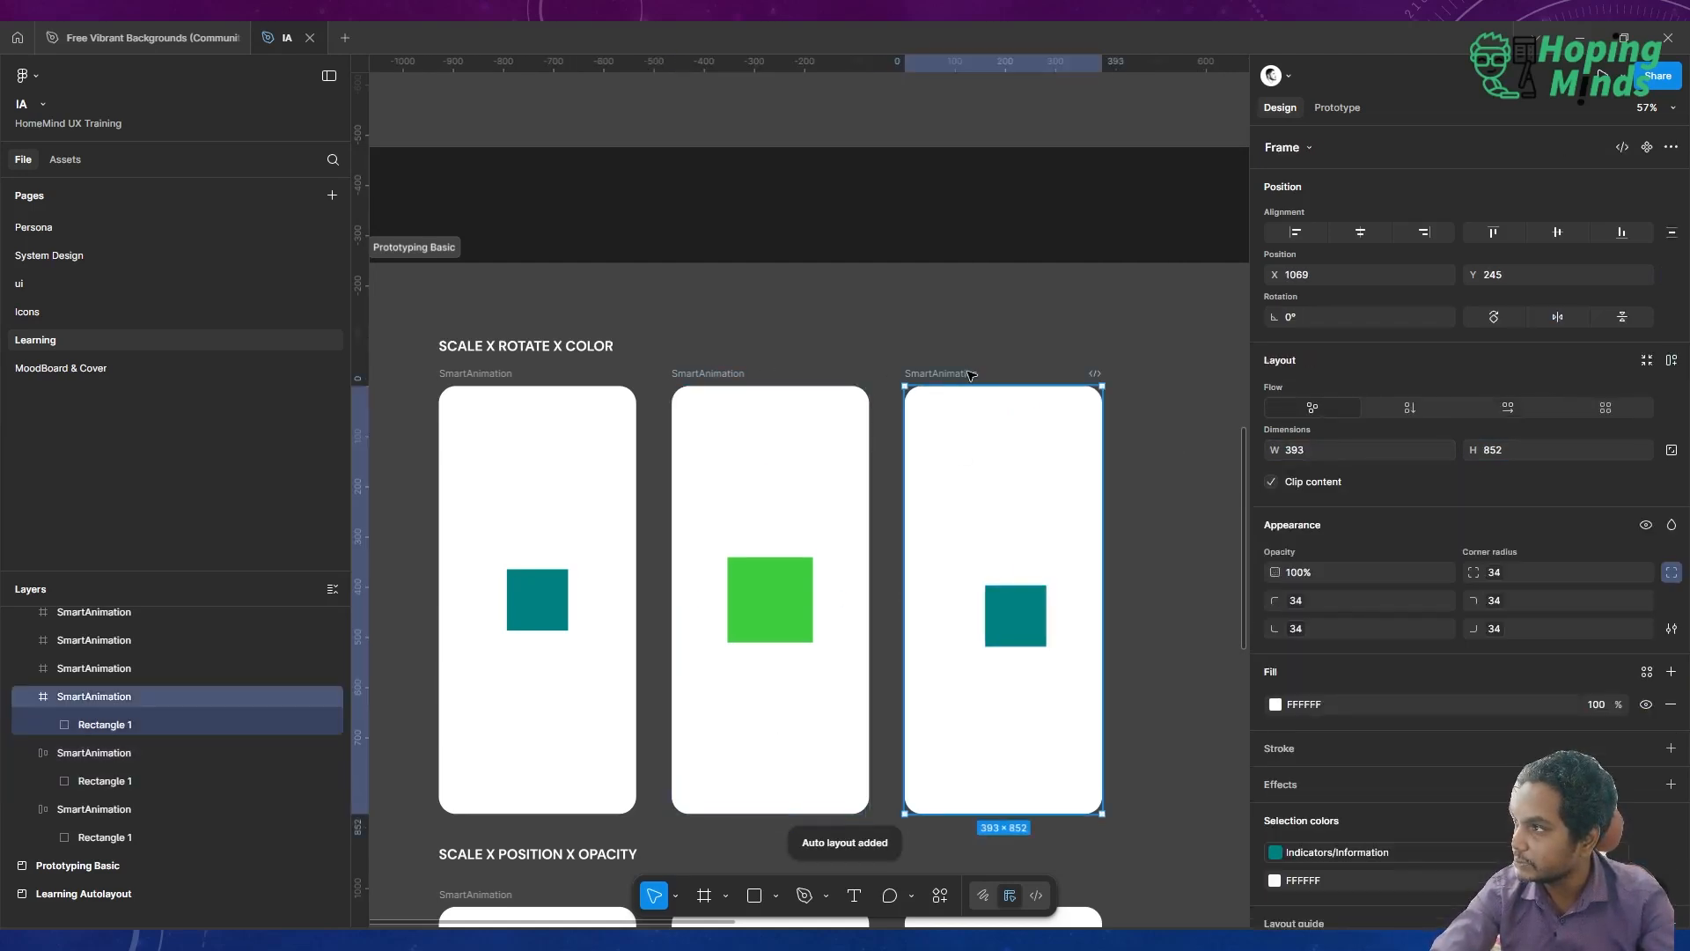
{"action": "key", "text": "shift+a"}
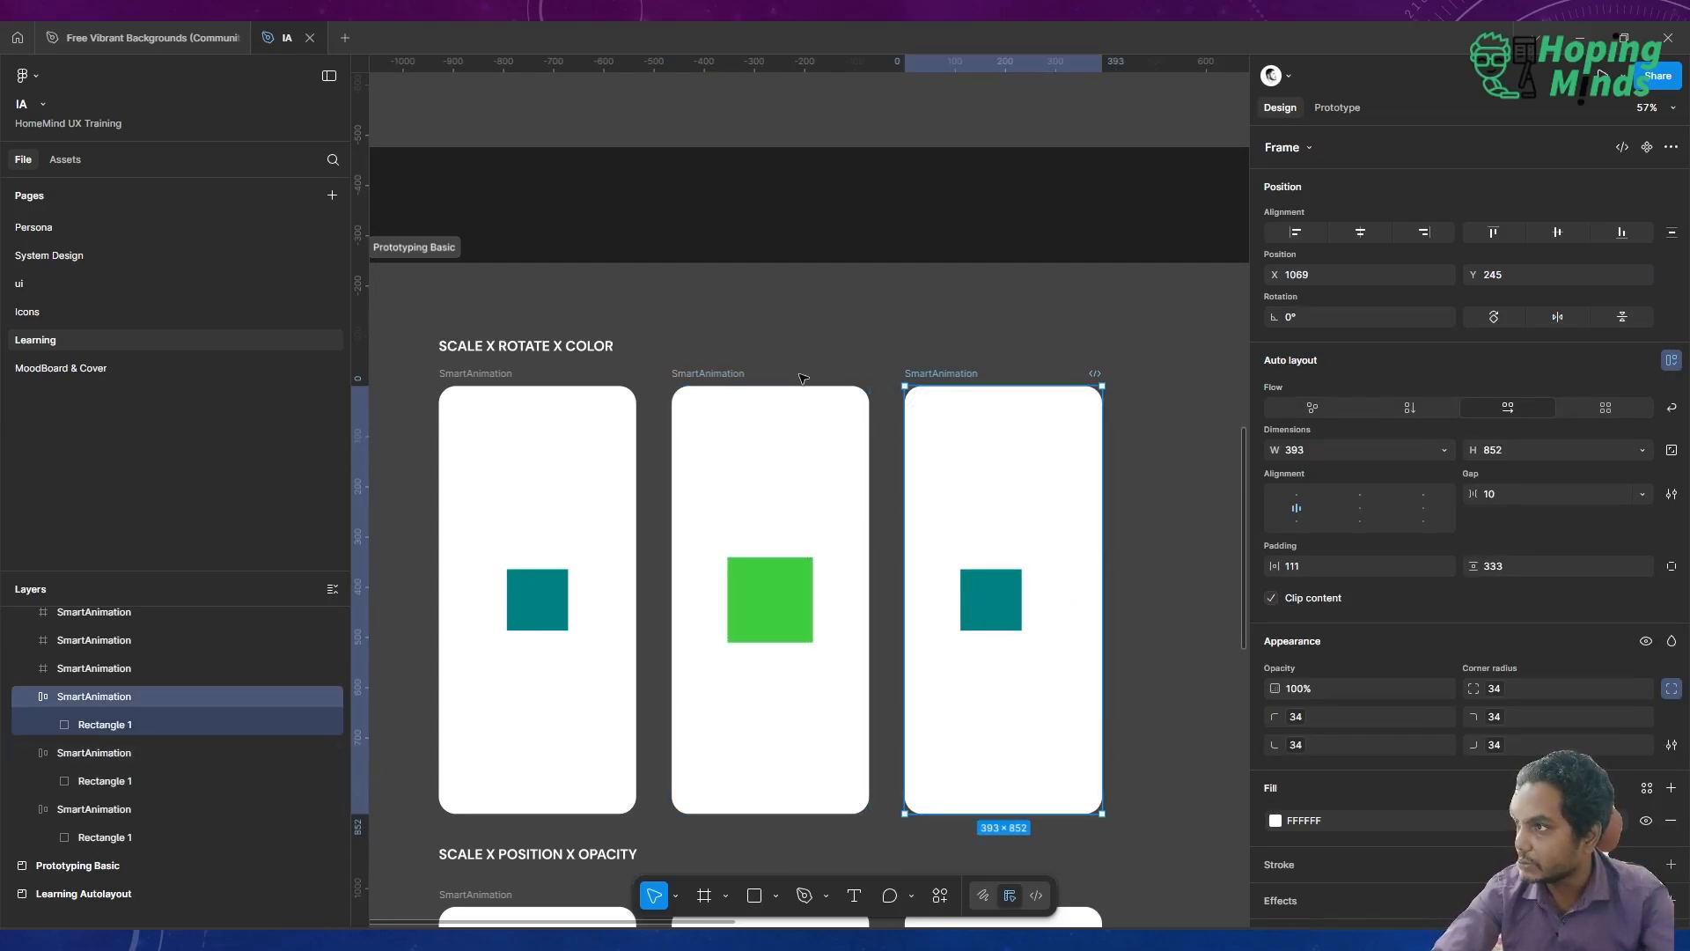
Set the second SmartAnimation frame's auto layout padding to 100 horizontally and 100 vertically
{"action": "left_click", "coordinate": [729, 375]}
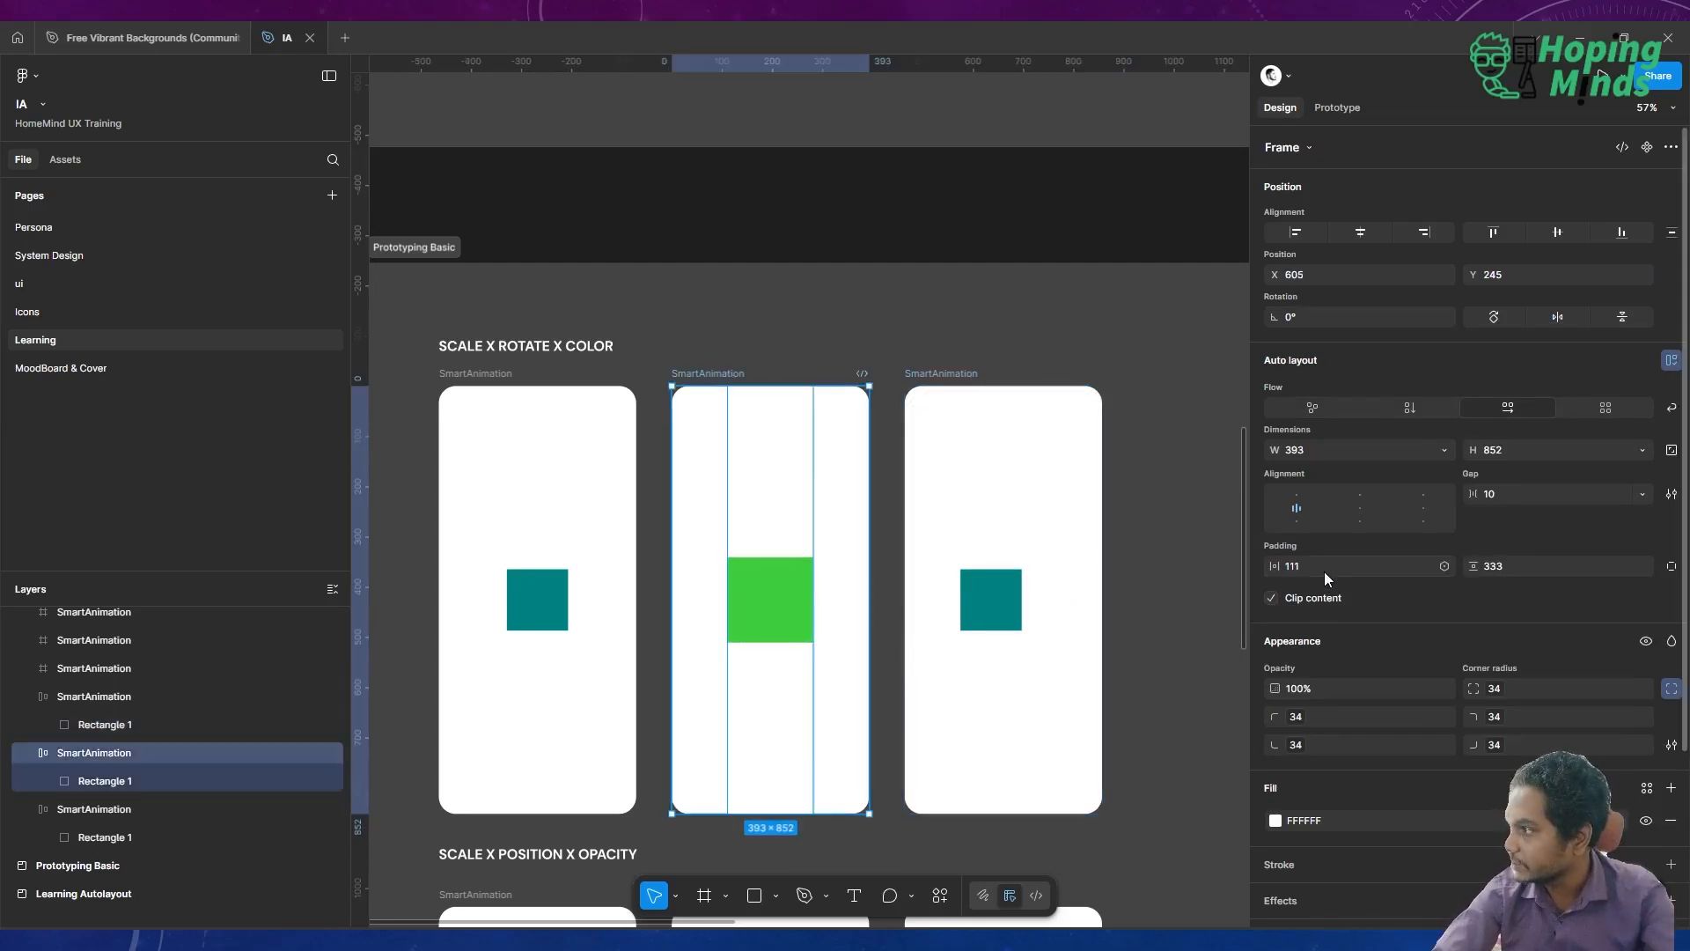
{"action": "left_click", "coordinate": [1324, 573]}
{"action": "type", "text": "100"}
{"action": "key", "text": "Return"}
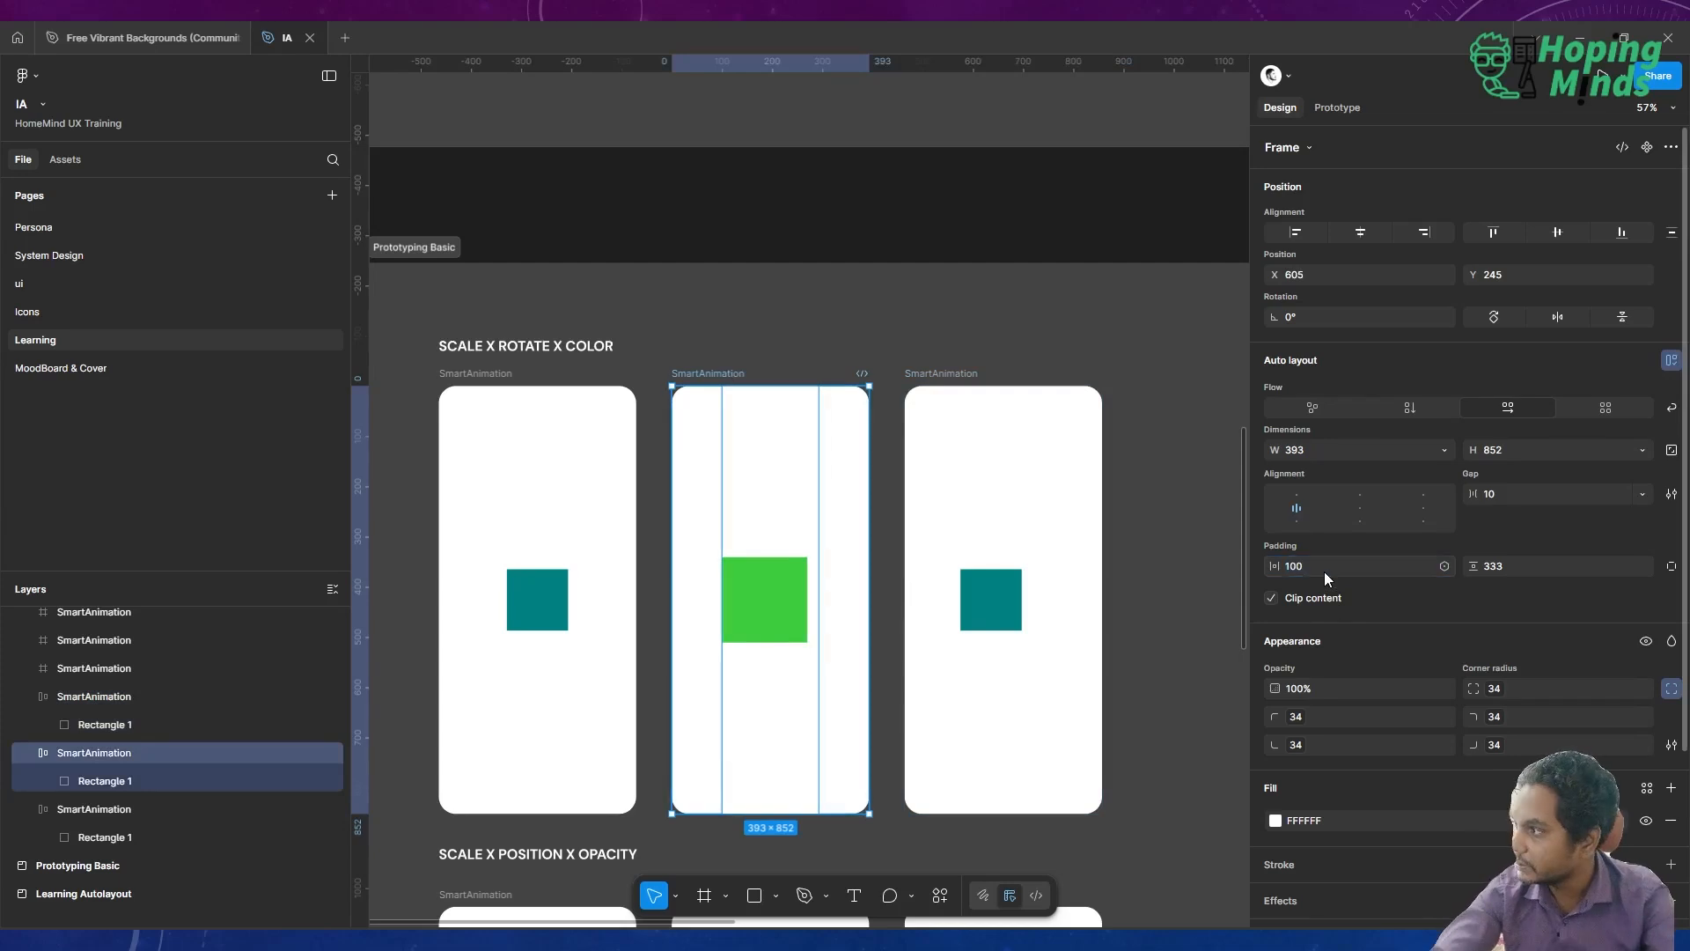
{"action": "left_click", "coordinate": [1503, 566]}
{"action": "type", "text": "10"}
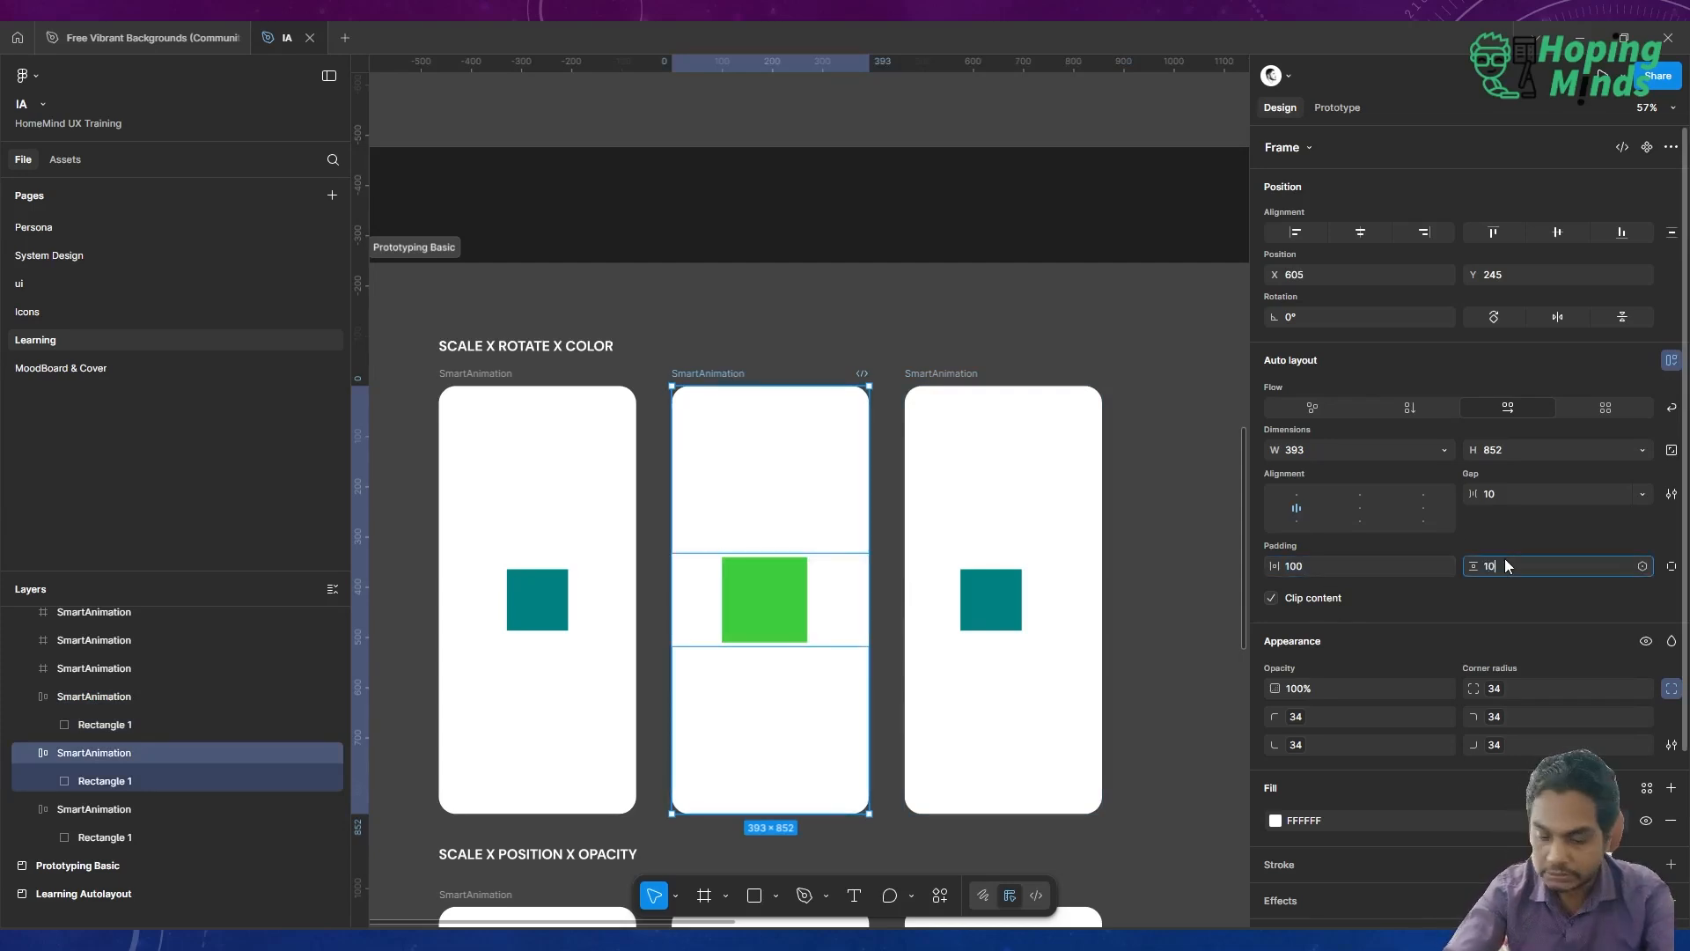
{"action": "type", "text": "0"}
{"action": "key", "text": "Return"}
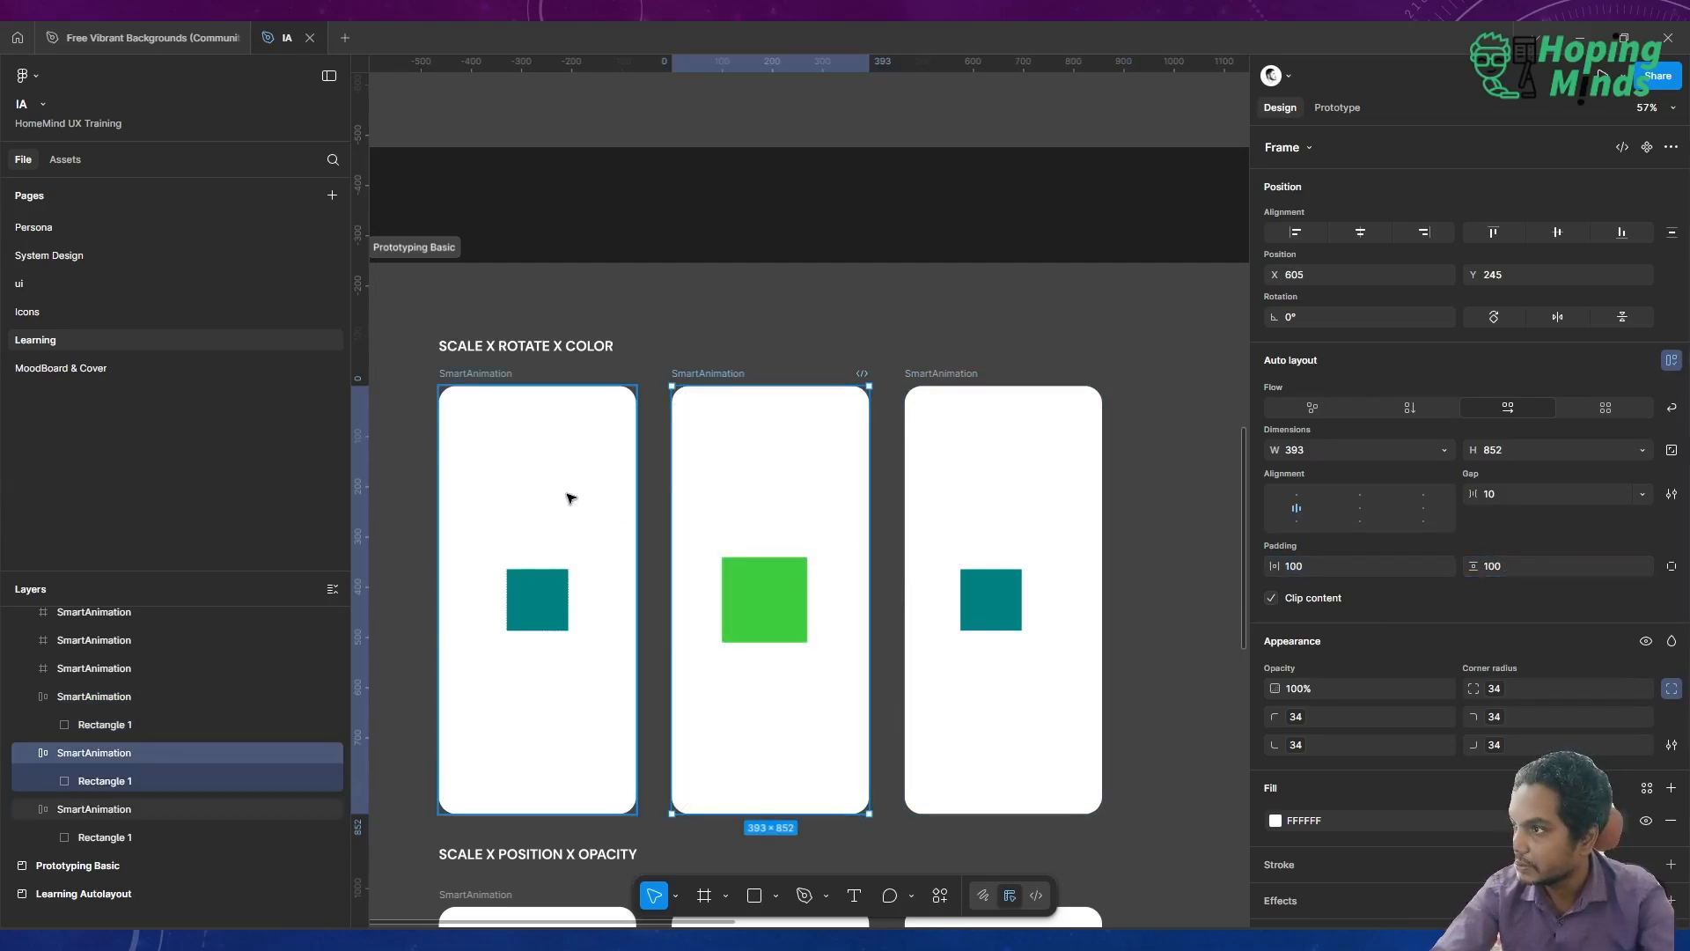
Set the second SmartAnimation frame's horizontal and vertical padding to 50 and its auto layout alignment to centre
{"action": "left_click", "coordinate": [464, 388]}
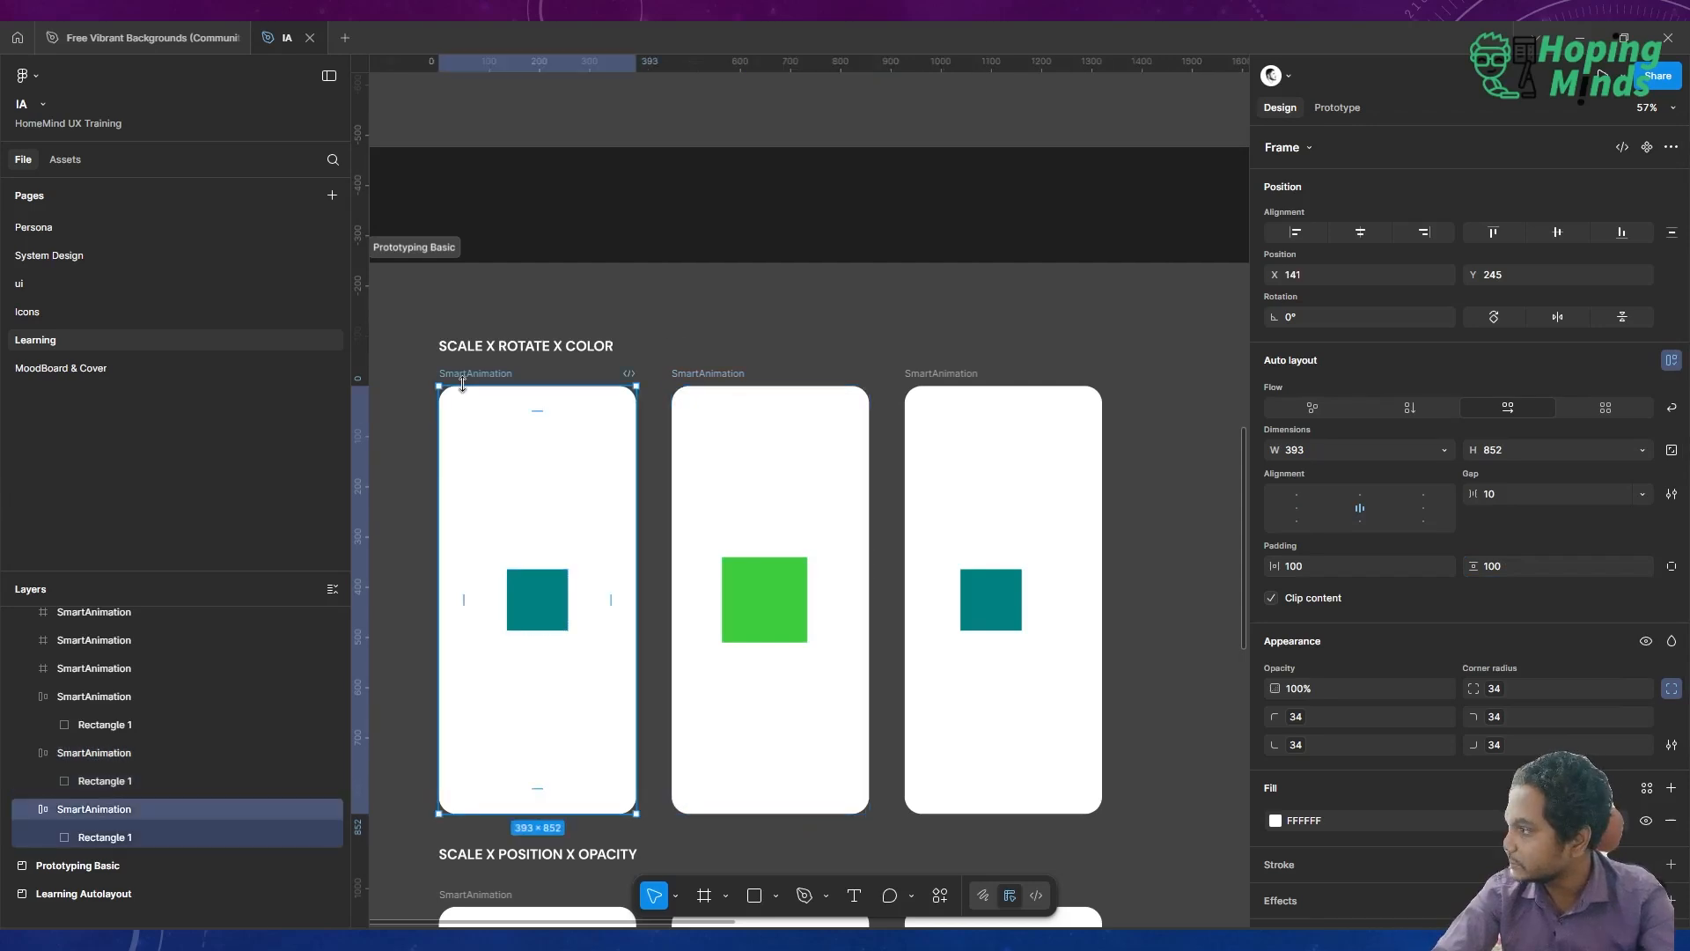
{"action": "left_click", "coordinate": [717, 387]}
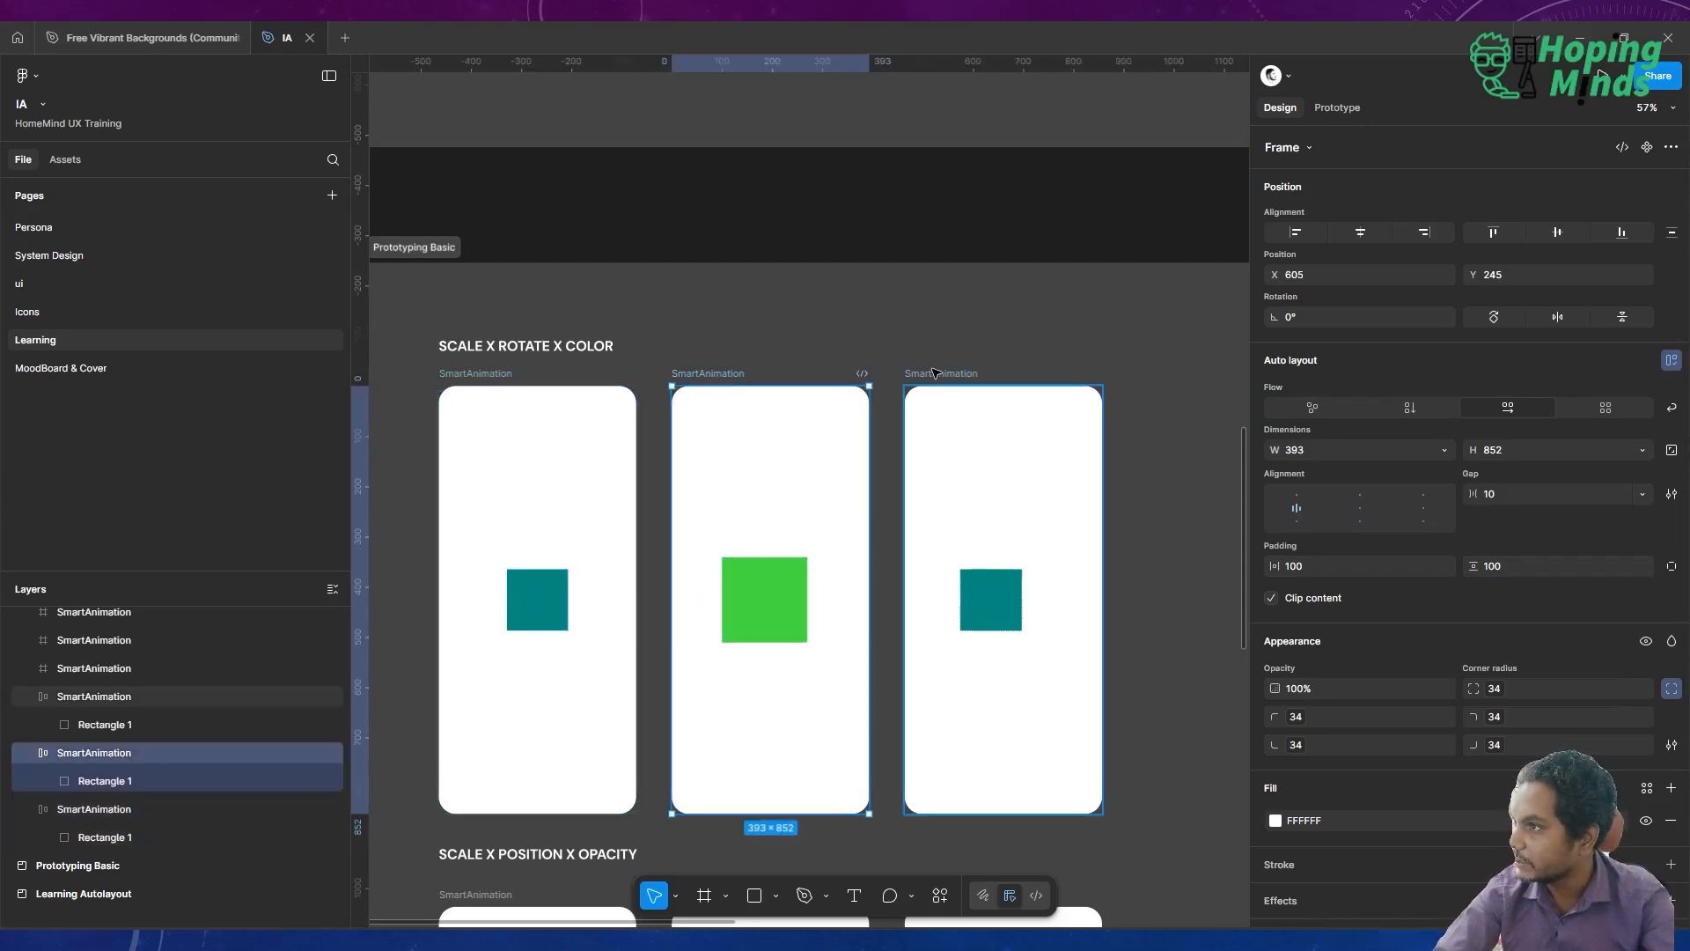
{"action": "left_click", "coordinate": [1315, 563]}
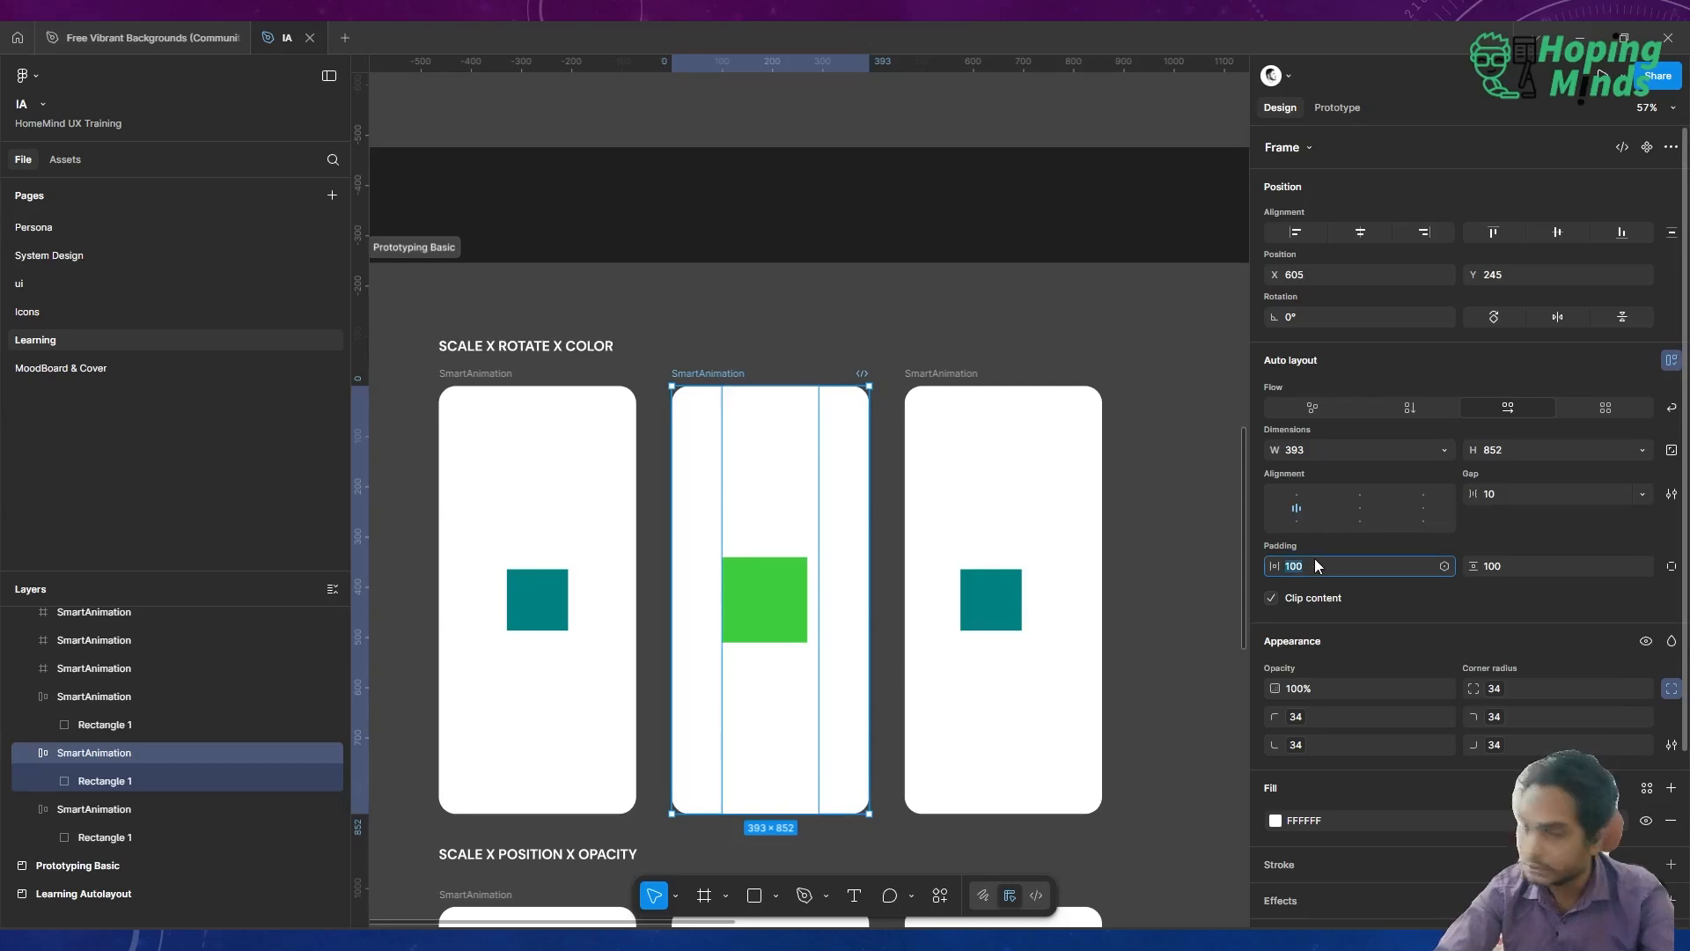
{"action": "type", "text": "50"}
{"action": "key", "text": "Tab"}
{"action": "type", "text": "50"}
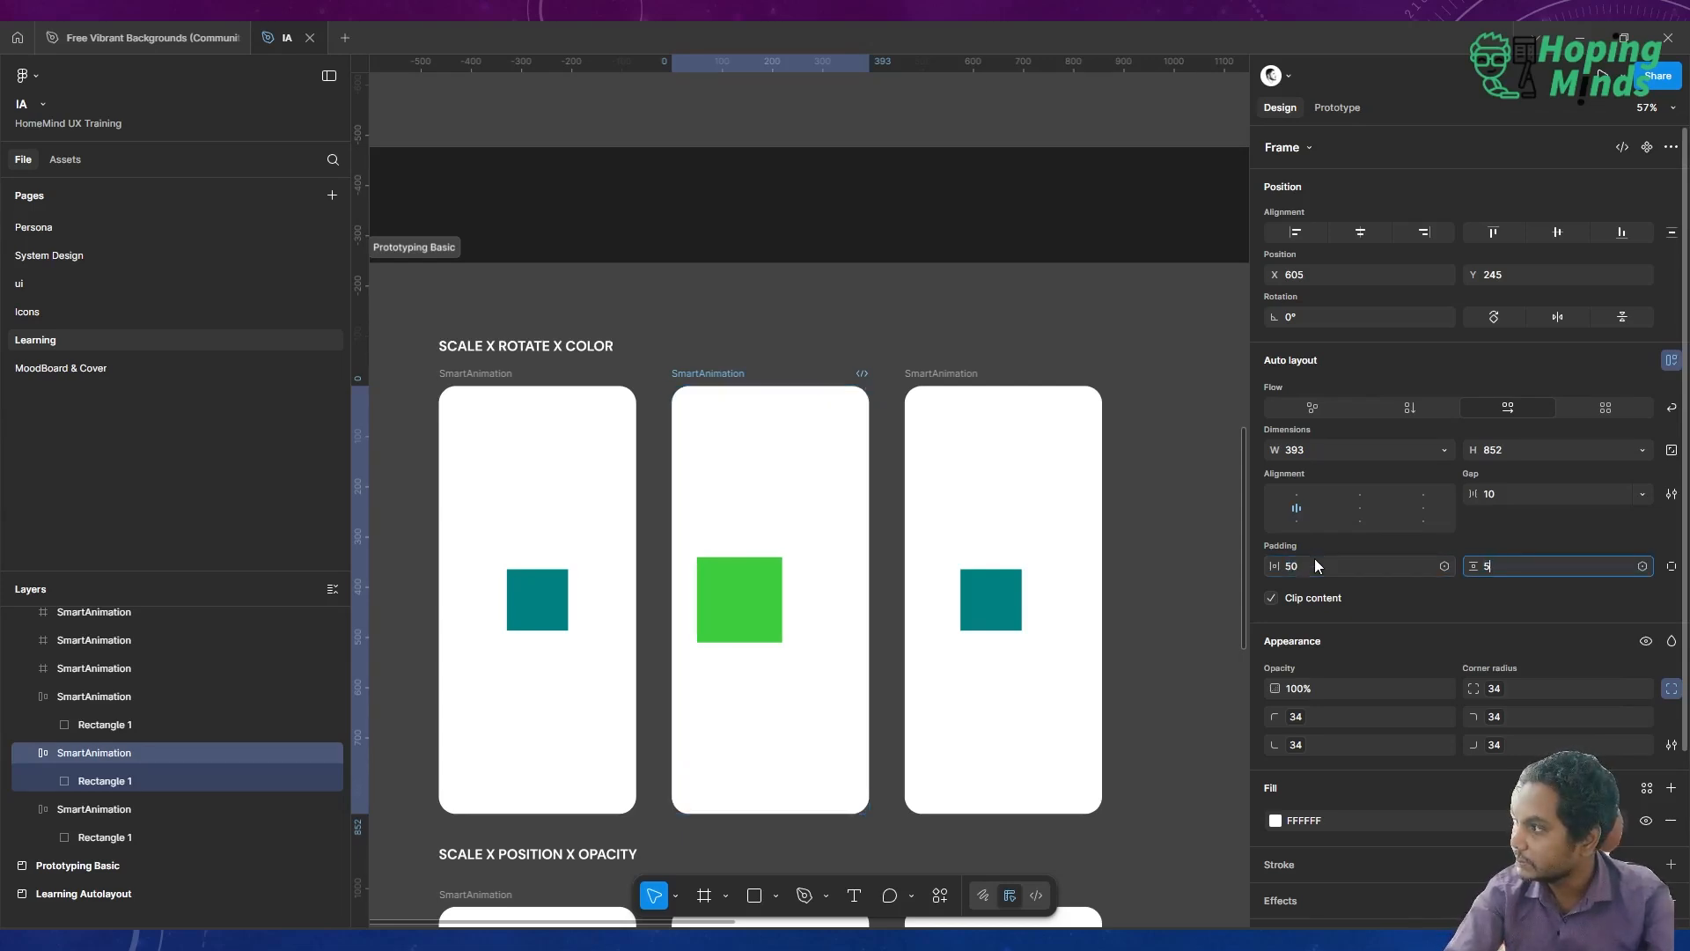
{"action": "key", "text": "Return"}
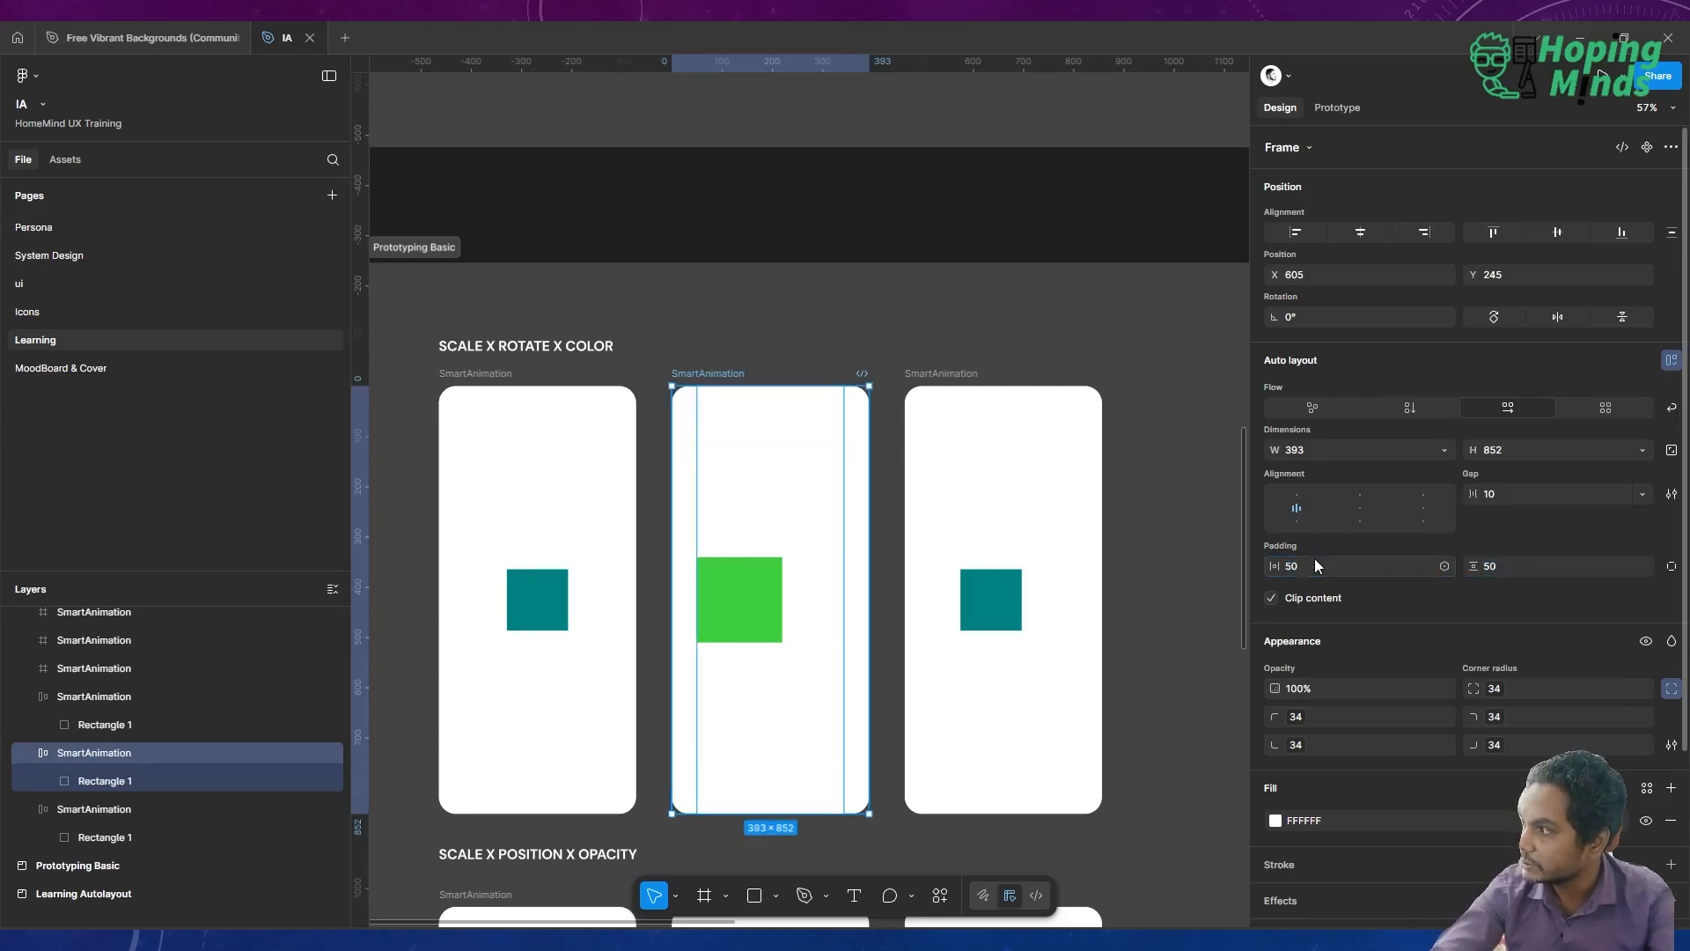
{"action": "left_click", "coordinate": [1361, 508]}
Centre the third SmartAnimation frame's auto layout content and set its horizontal and vertical padding to 100
{"action": "left_click", "coordinate": [1045, 588]}
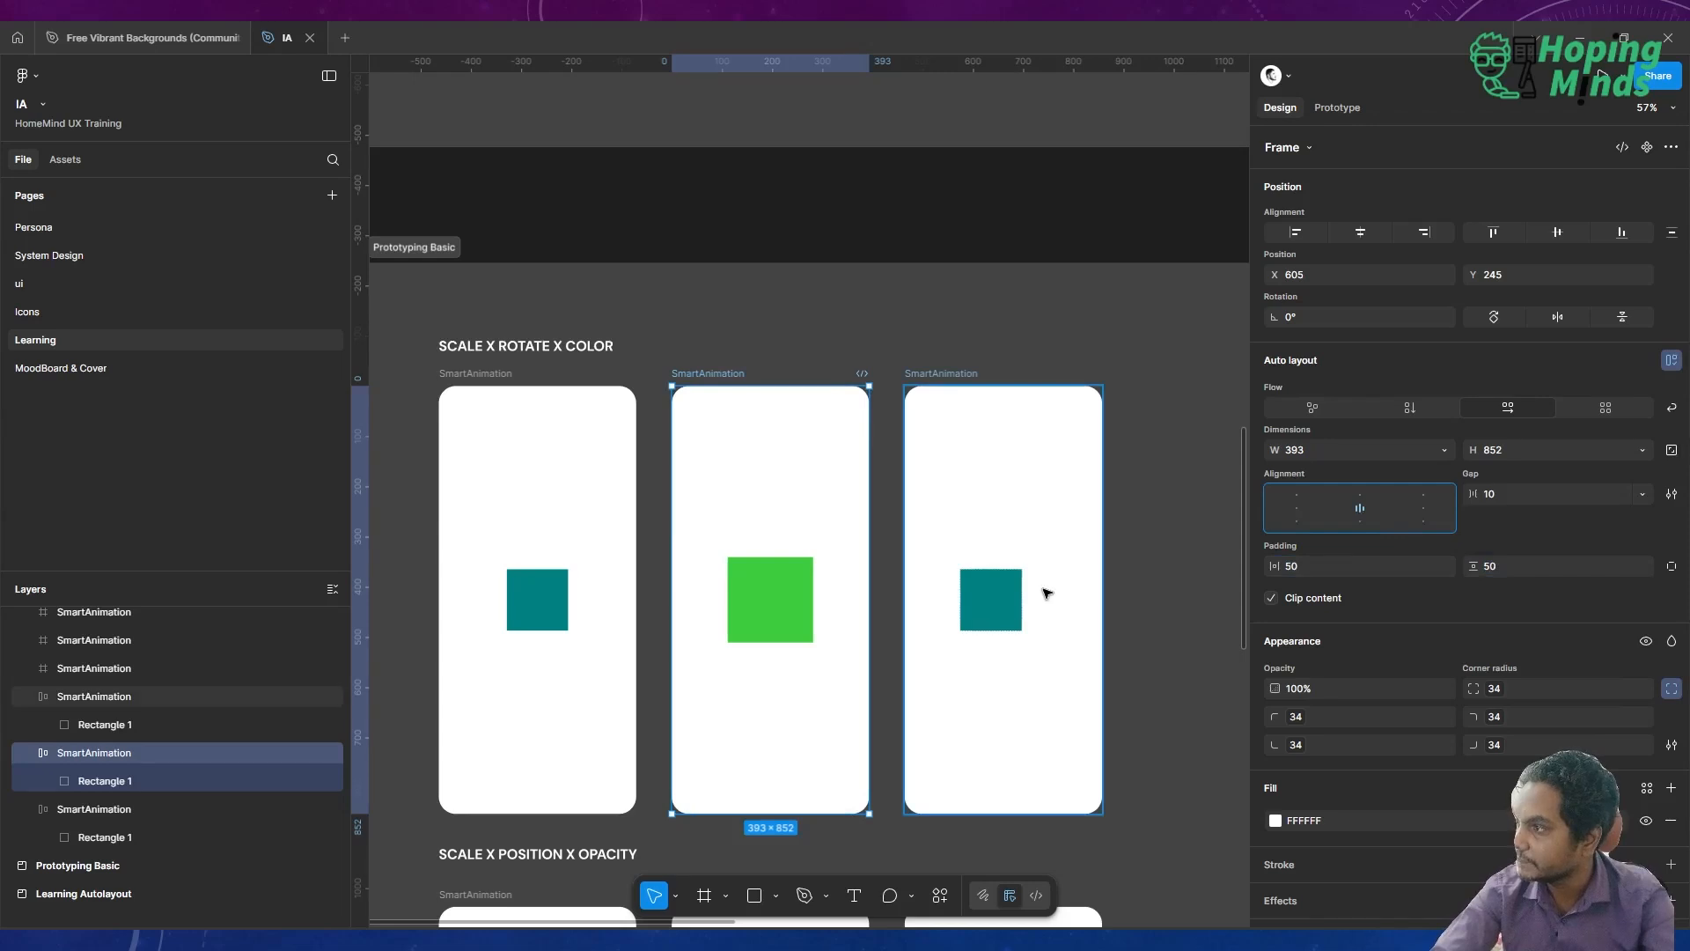
{"action": "left_click", "coordinate": [1362, 508]}
{"action": "left_click", "coordinate": [1323, 567]}
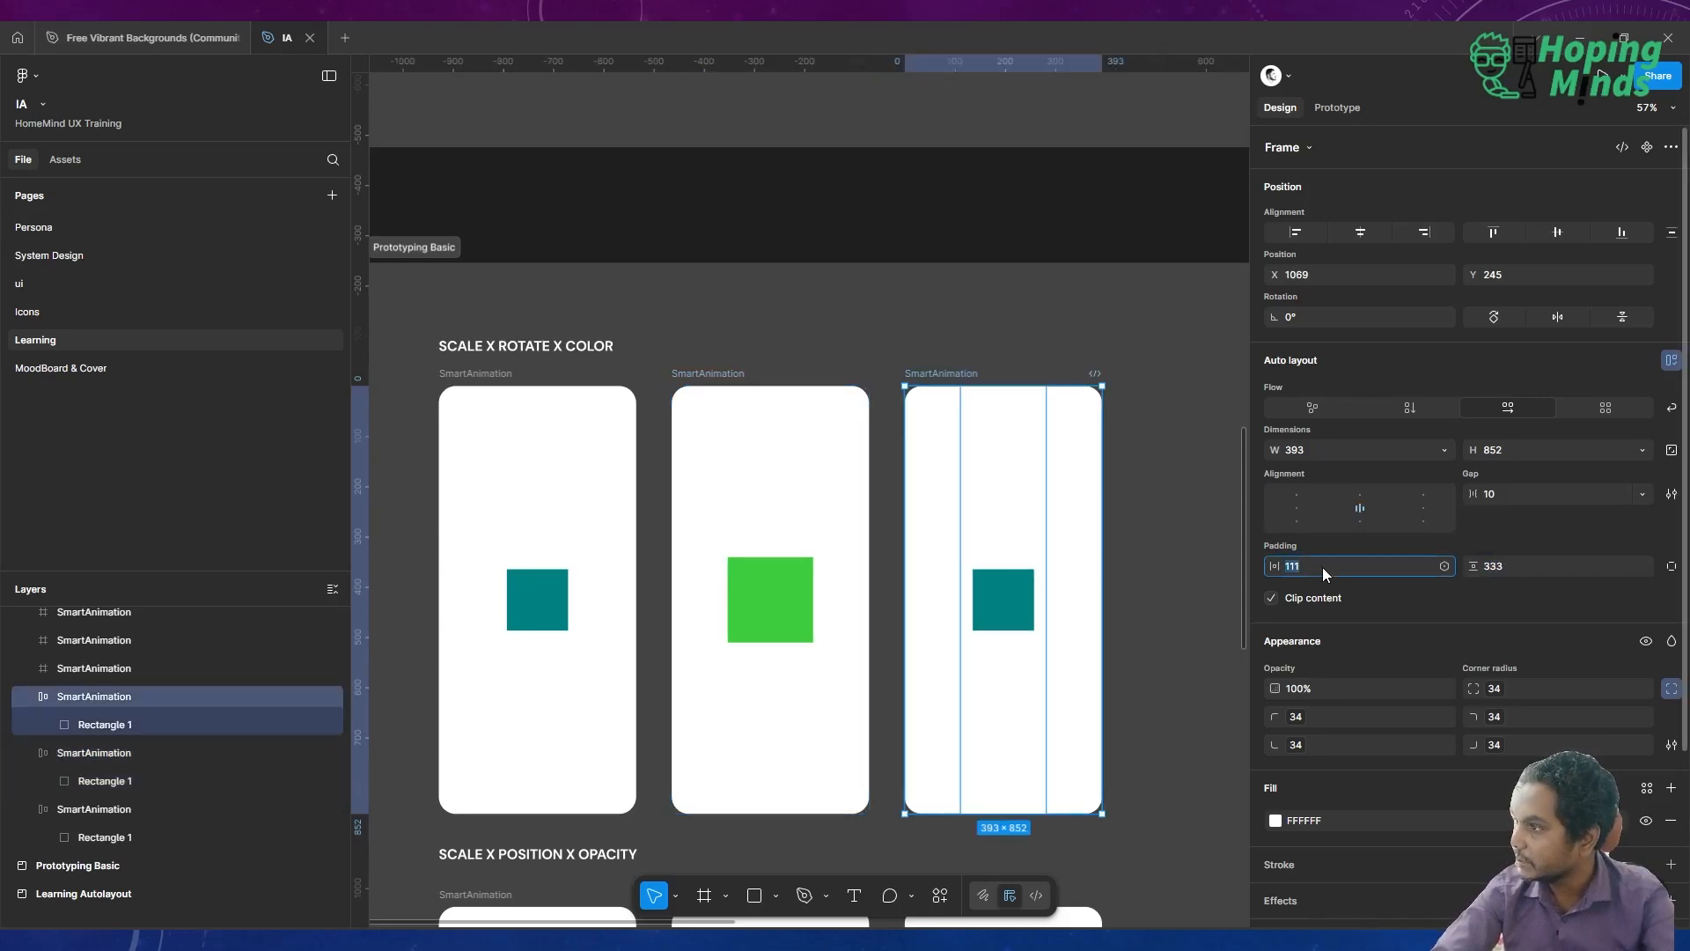
{"action": "type", "text": "100"}
{"action": "key", "text": "Tab"}
{"action": "type", "text": "100"}
{"action": "key", "text": "Return"}
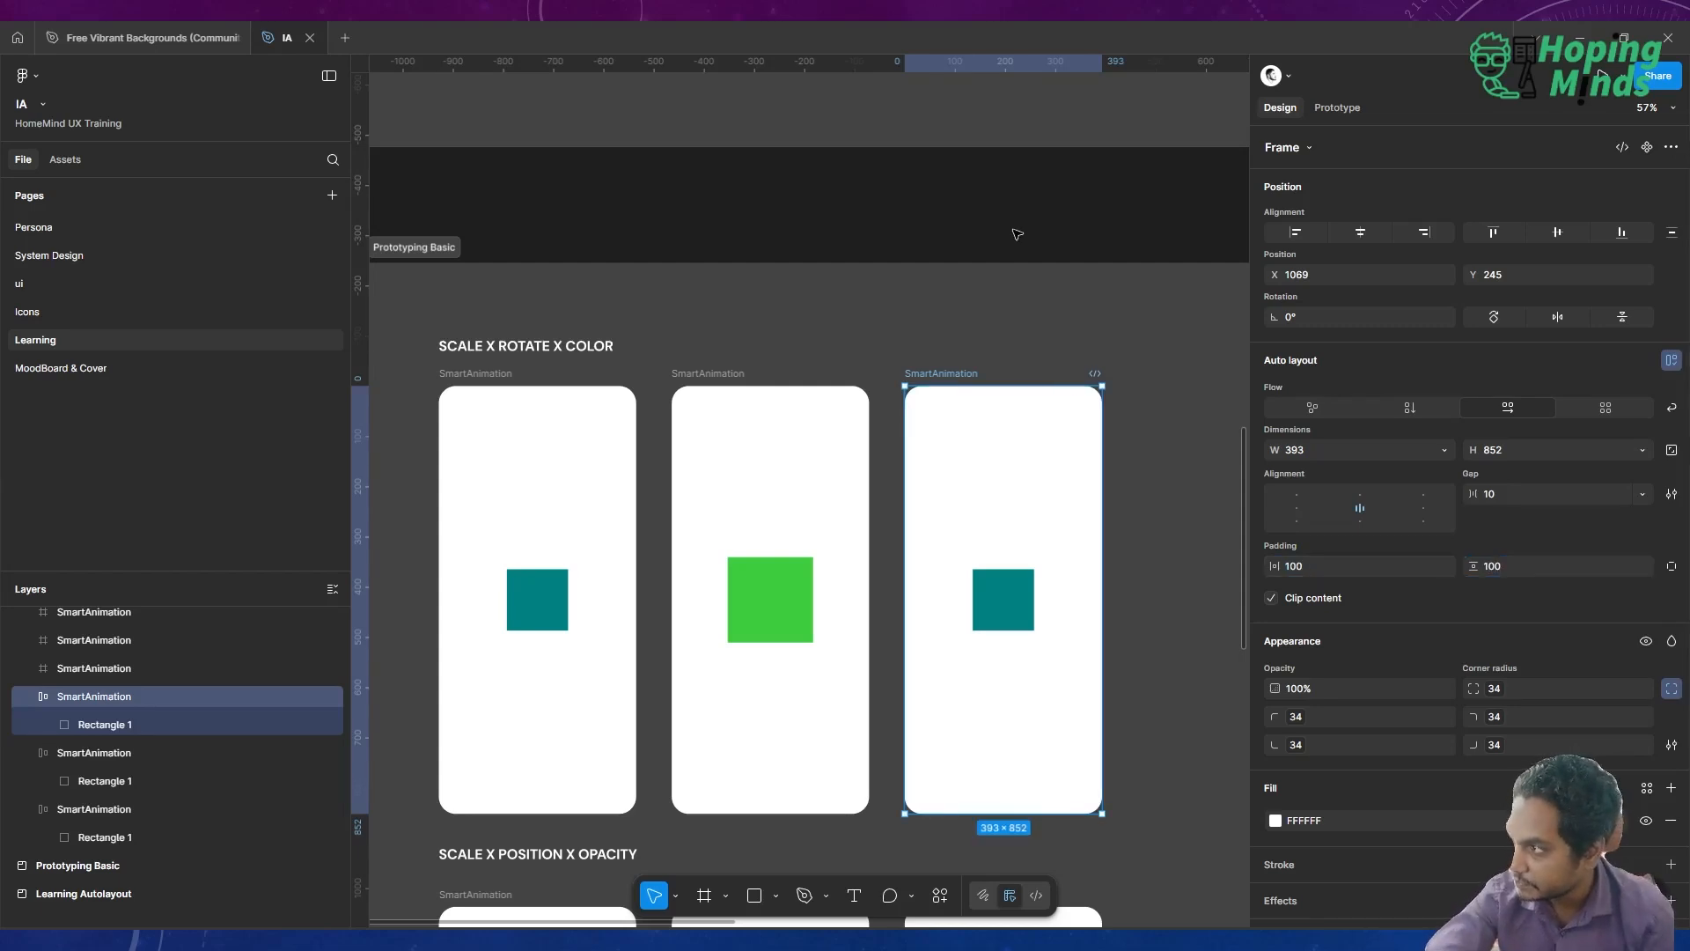
Apply the Indicators/Warning colour variable to the fill of the third SmartAnimation frame's rectangle
{"action": "left_click", "coordinate": [1001, 603]}
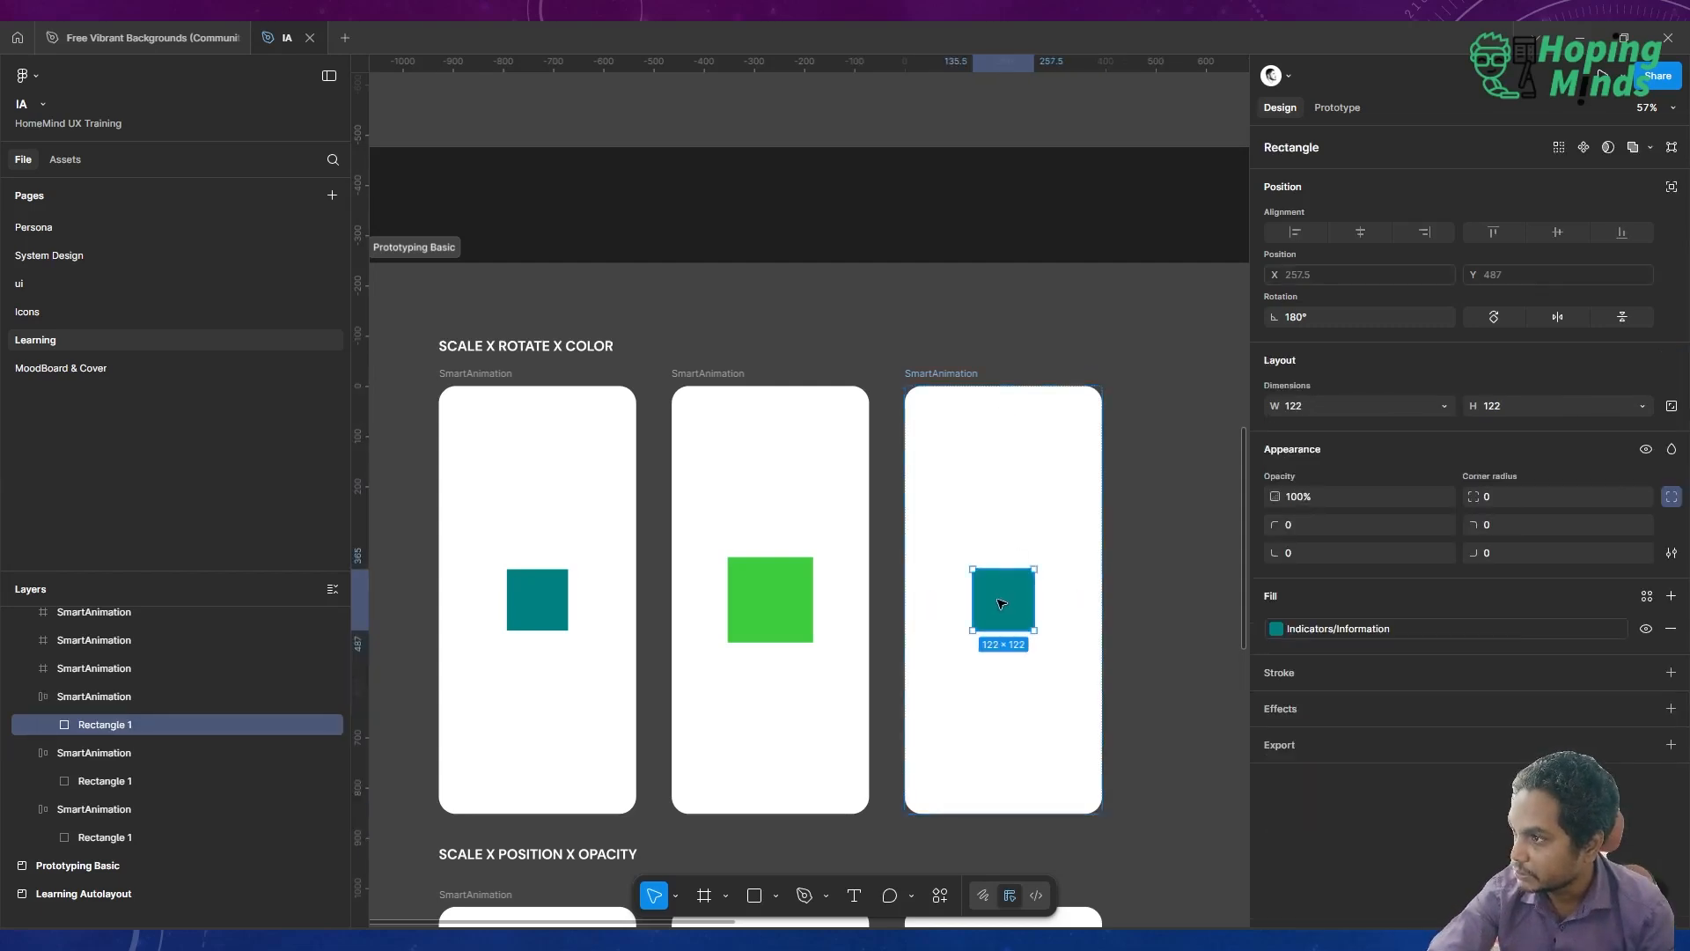
{"action": "left_click", "coordinate": [1286, 631]}
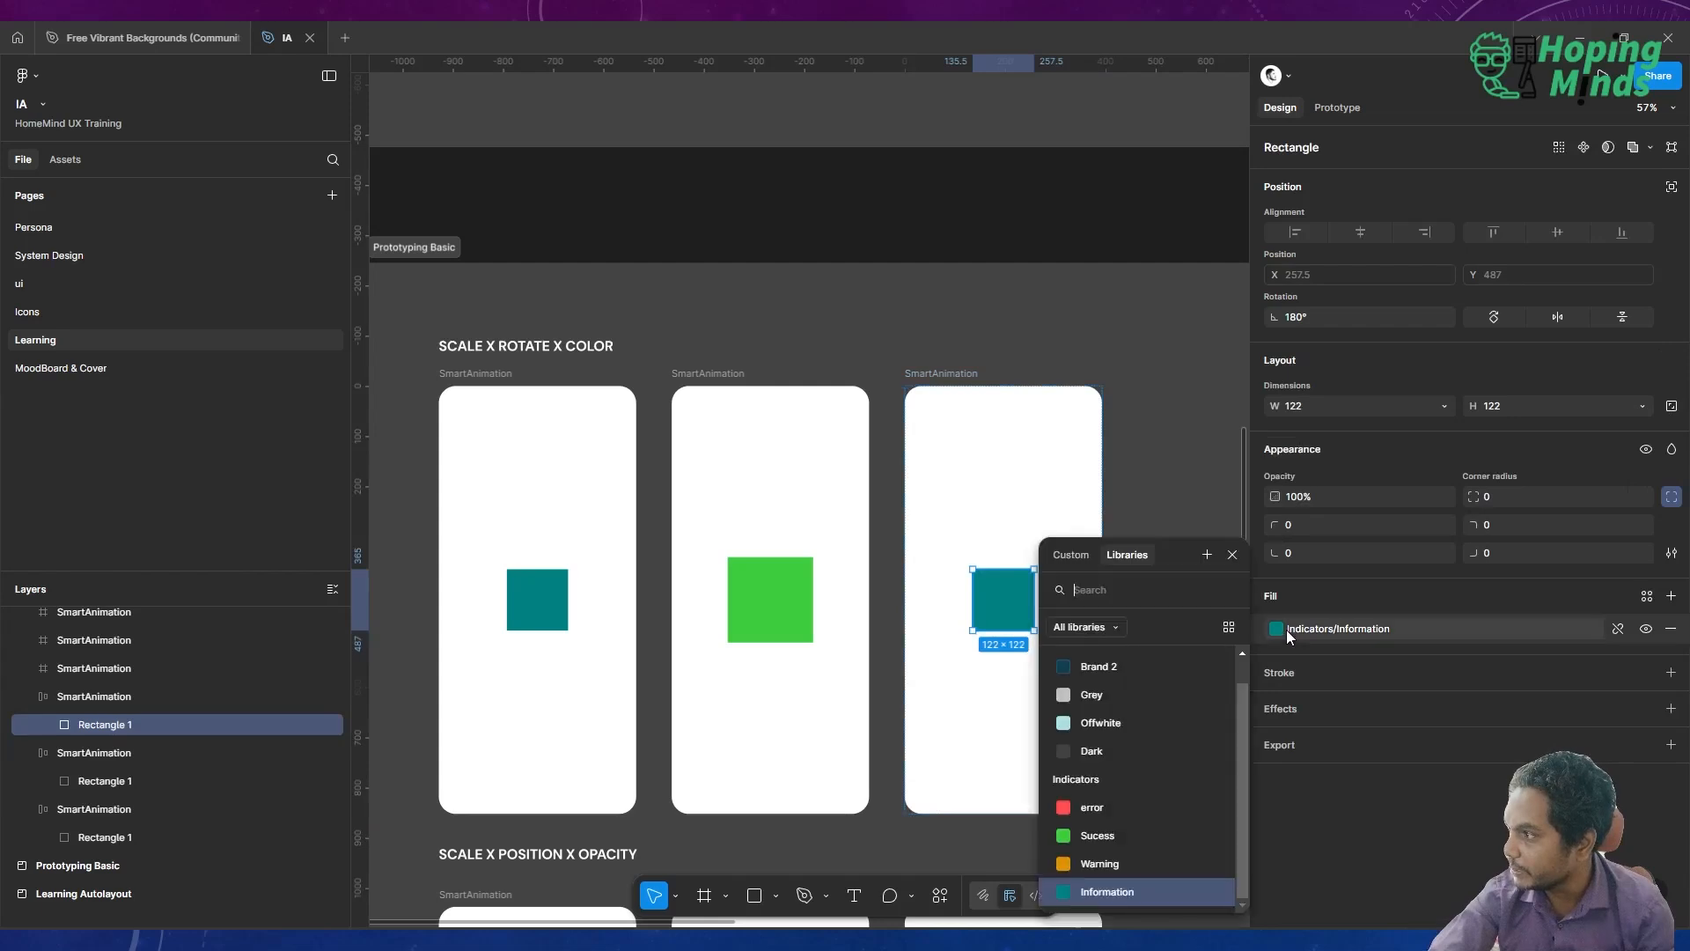
{"action": "left_click", "coordinate": [1146, 860]}
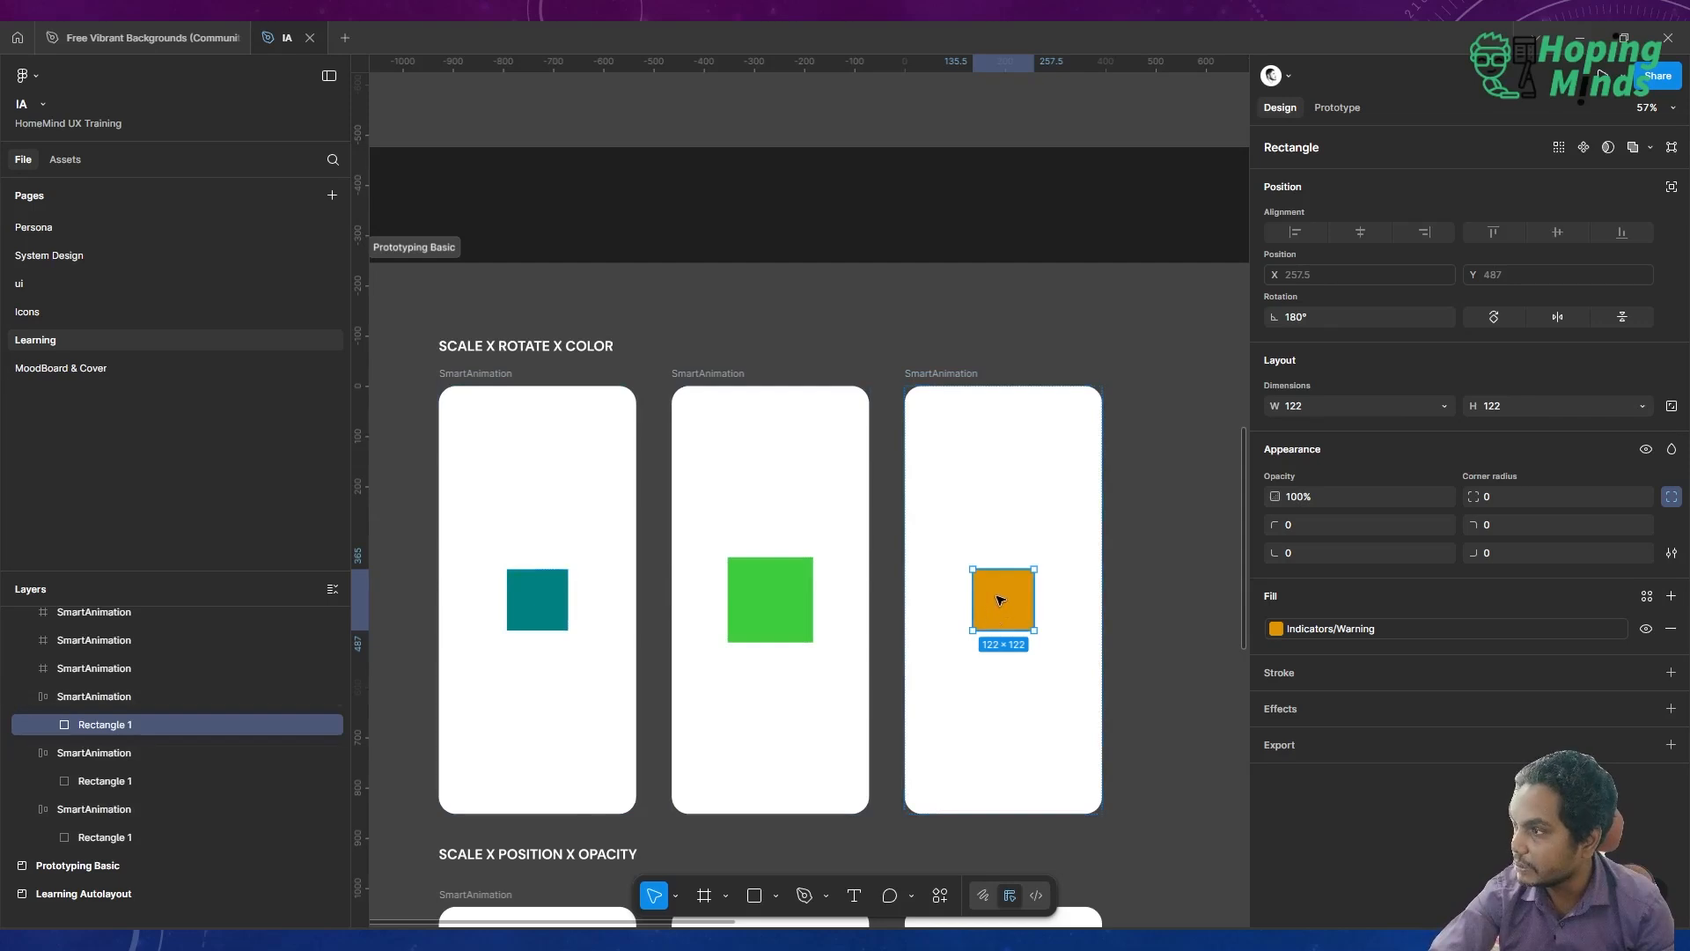
Create a prototype connection from the first SmartAnimation frame's teal rectangle to the second SmartAnimation frame
{"action": "left_click", "coordinate": [778, 192]}
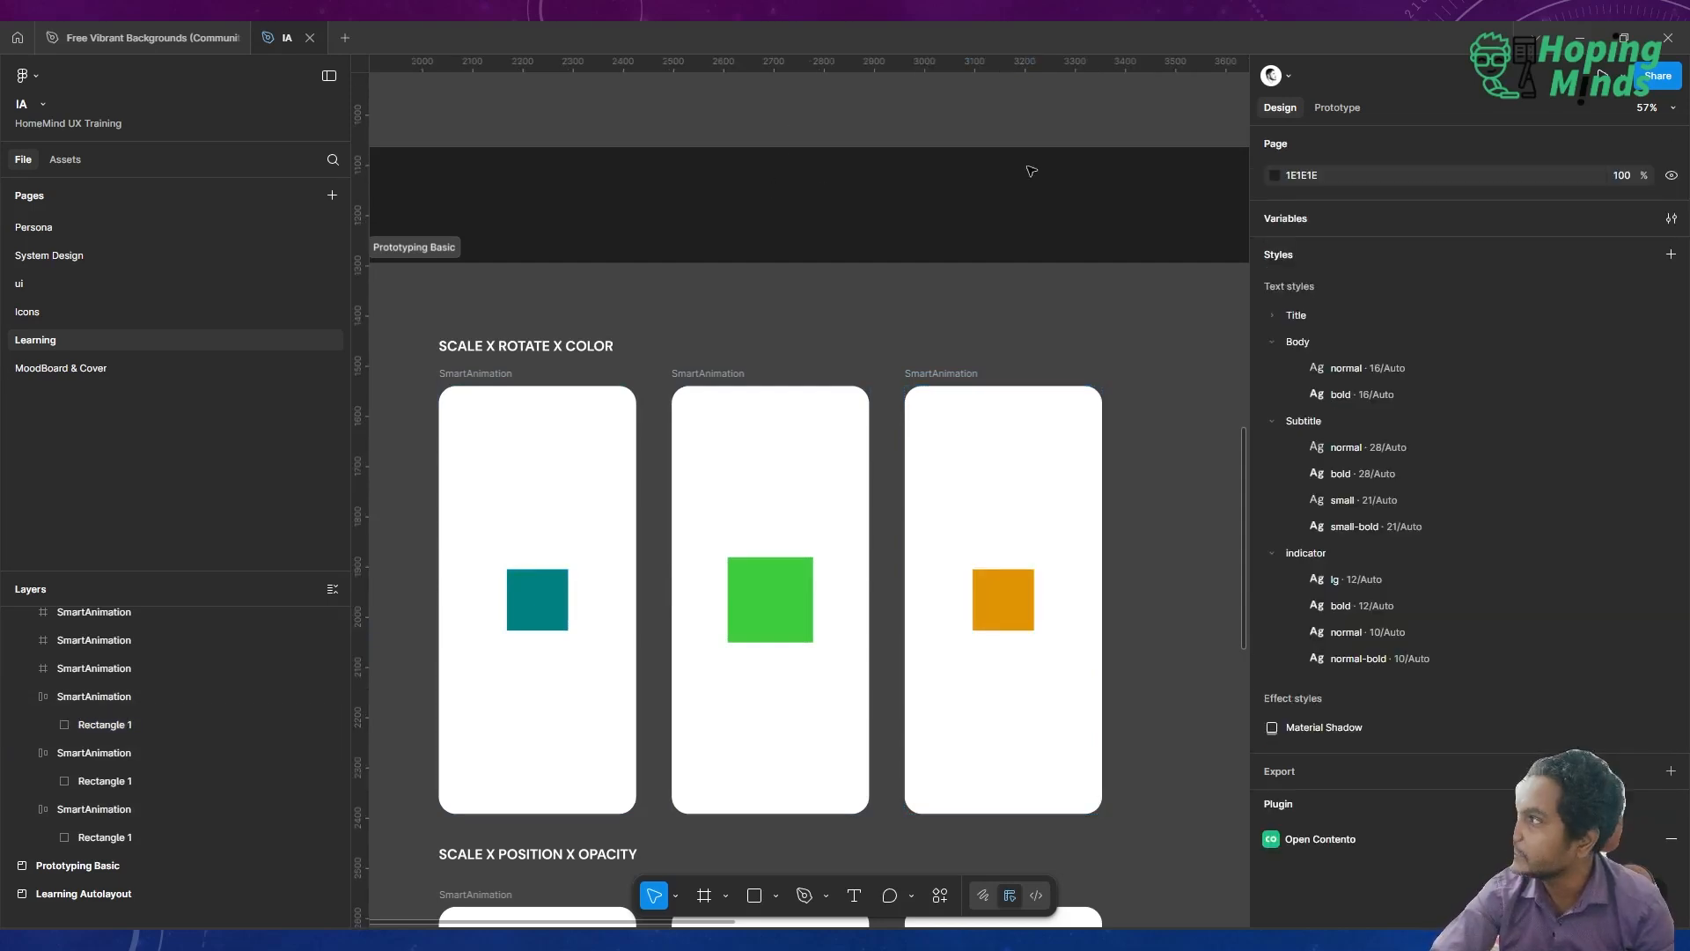
{"action": "left_click", "coordinate": [1342, 107]}
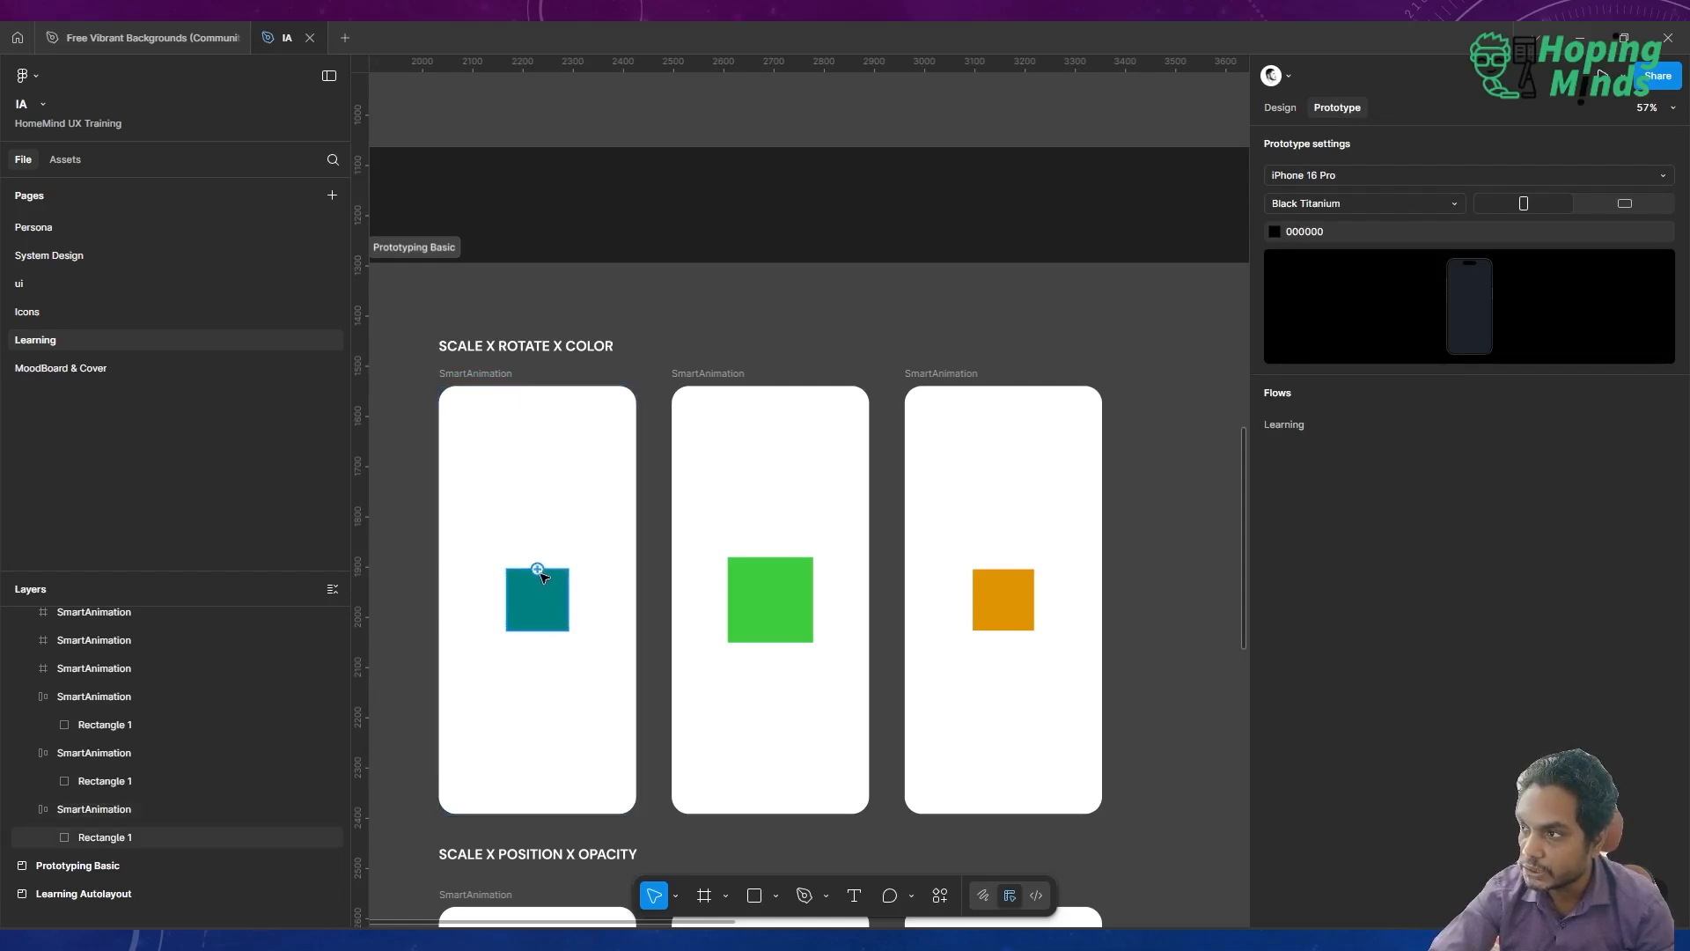
{"action": "left_click_drag", "start_coordinate": [540, 572], "coordinate": [691, 577]}
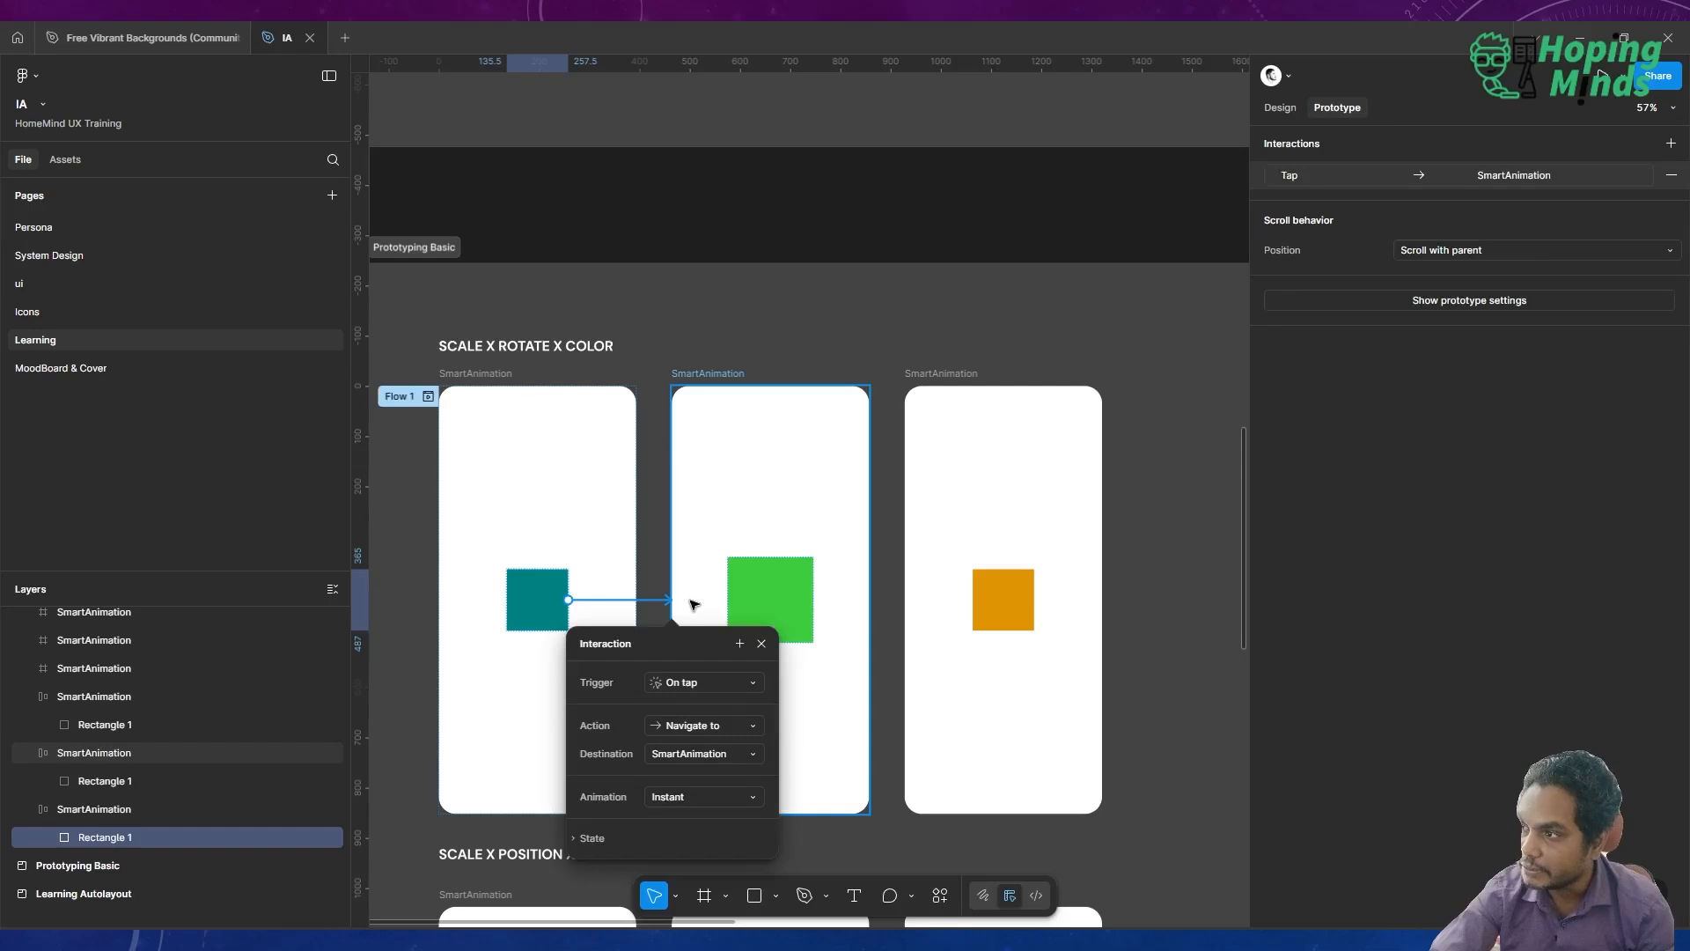
Set the trigger of the teal rectangle's prototype interaction to While hovering and clear the interaction dialog off the frames
{"action": "left_click", "coordinate": [711, 684]}
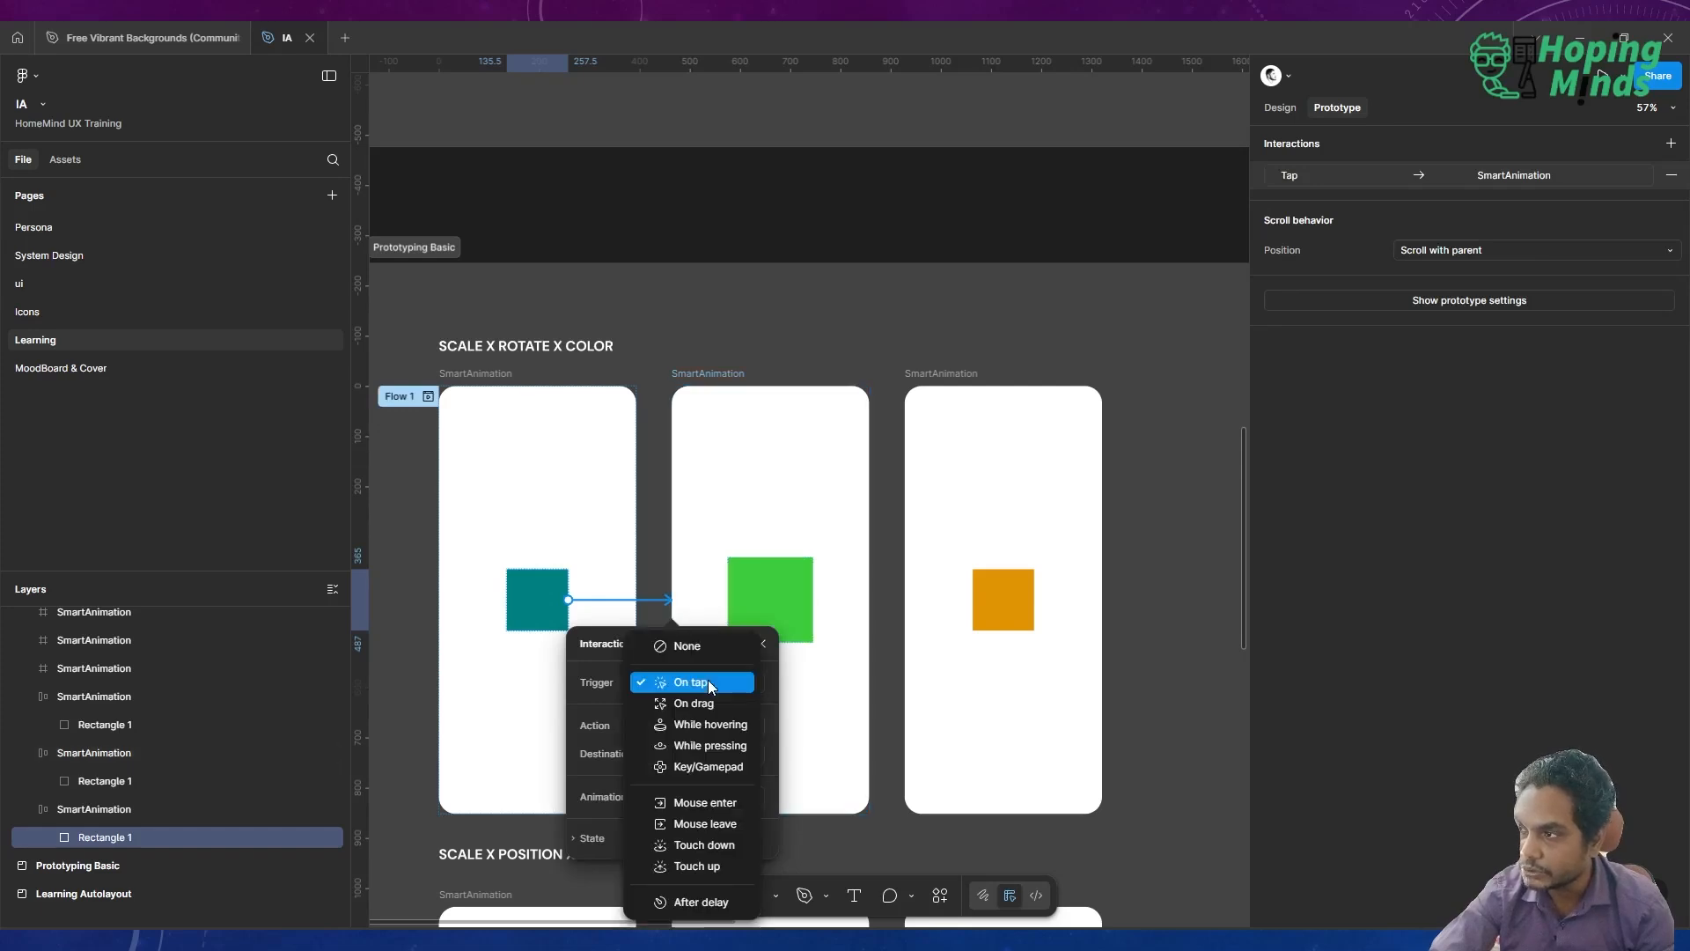
{"action": "left_click", "coordinate": [716, 723]}
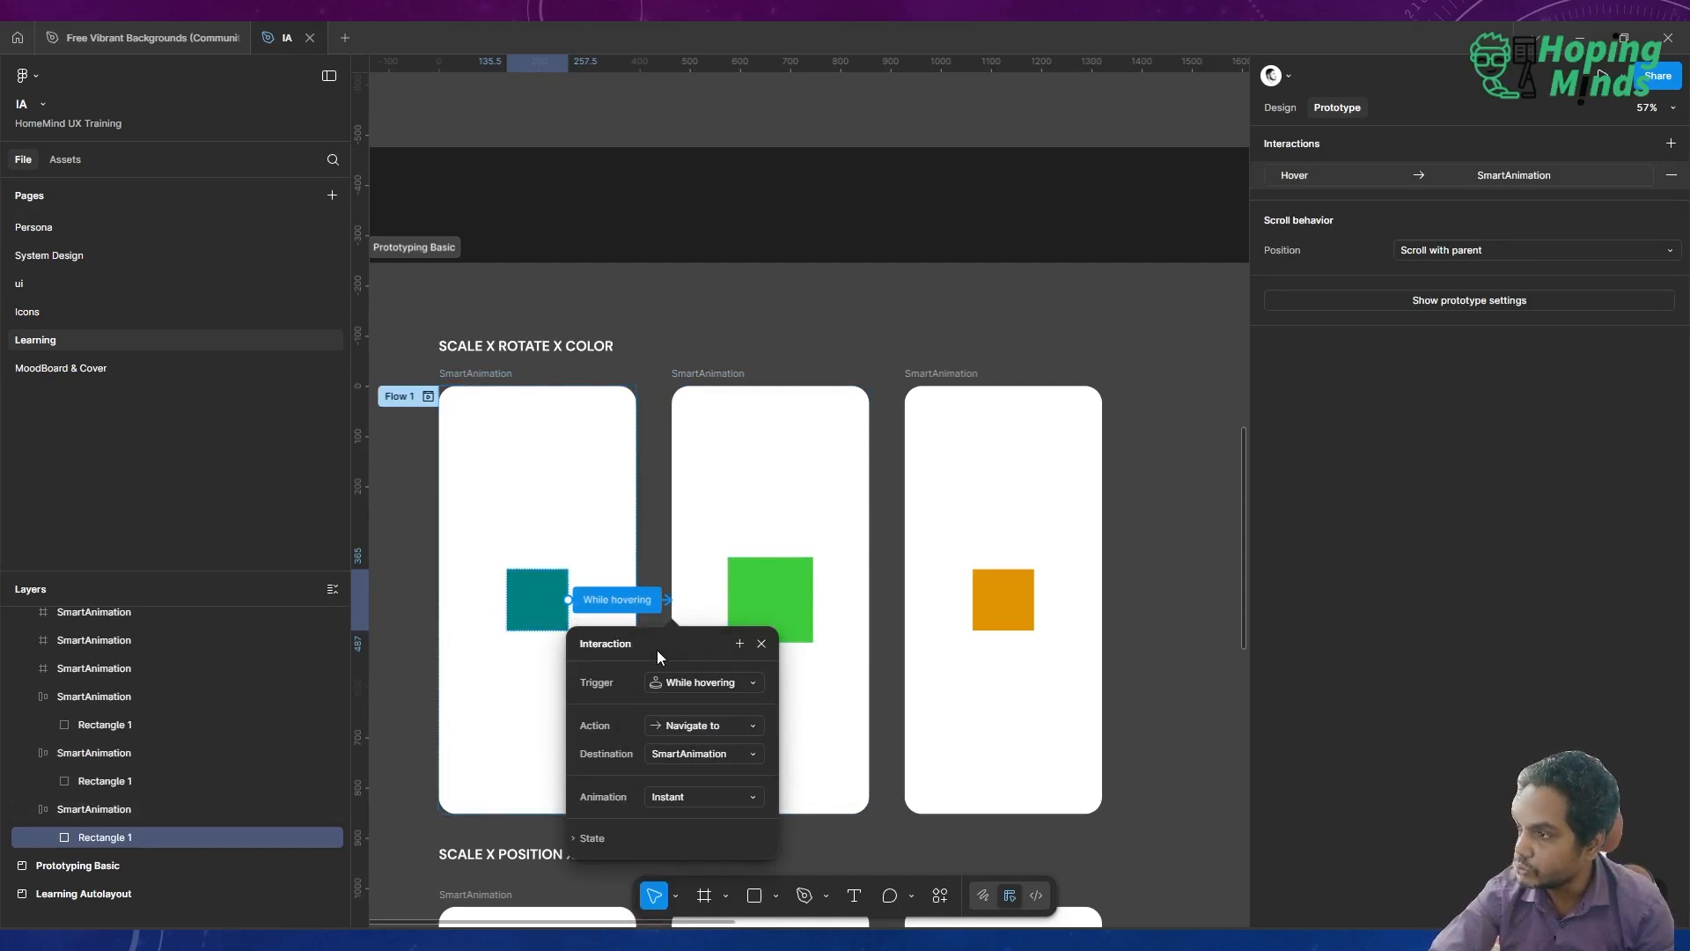
{"action": "left_click_drag", "start_coordinate": [656, 650], "coordinate": [845, 292]}
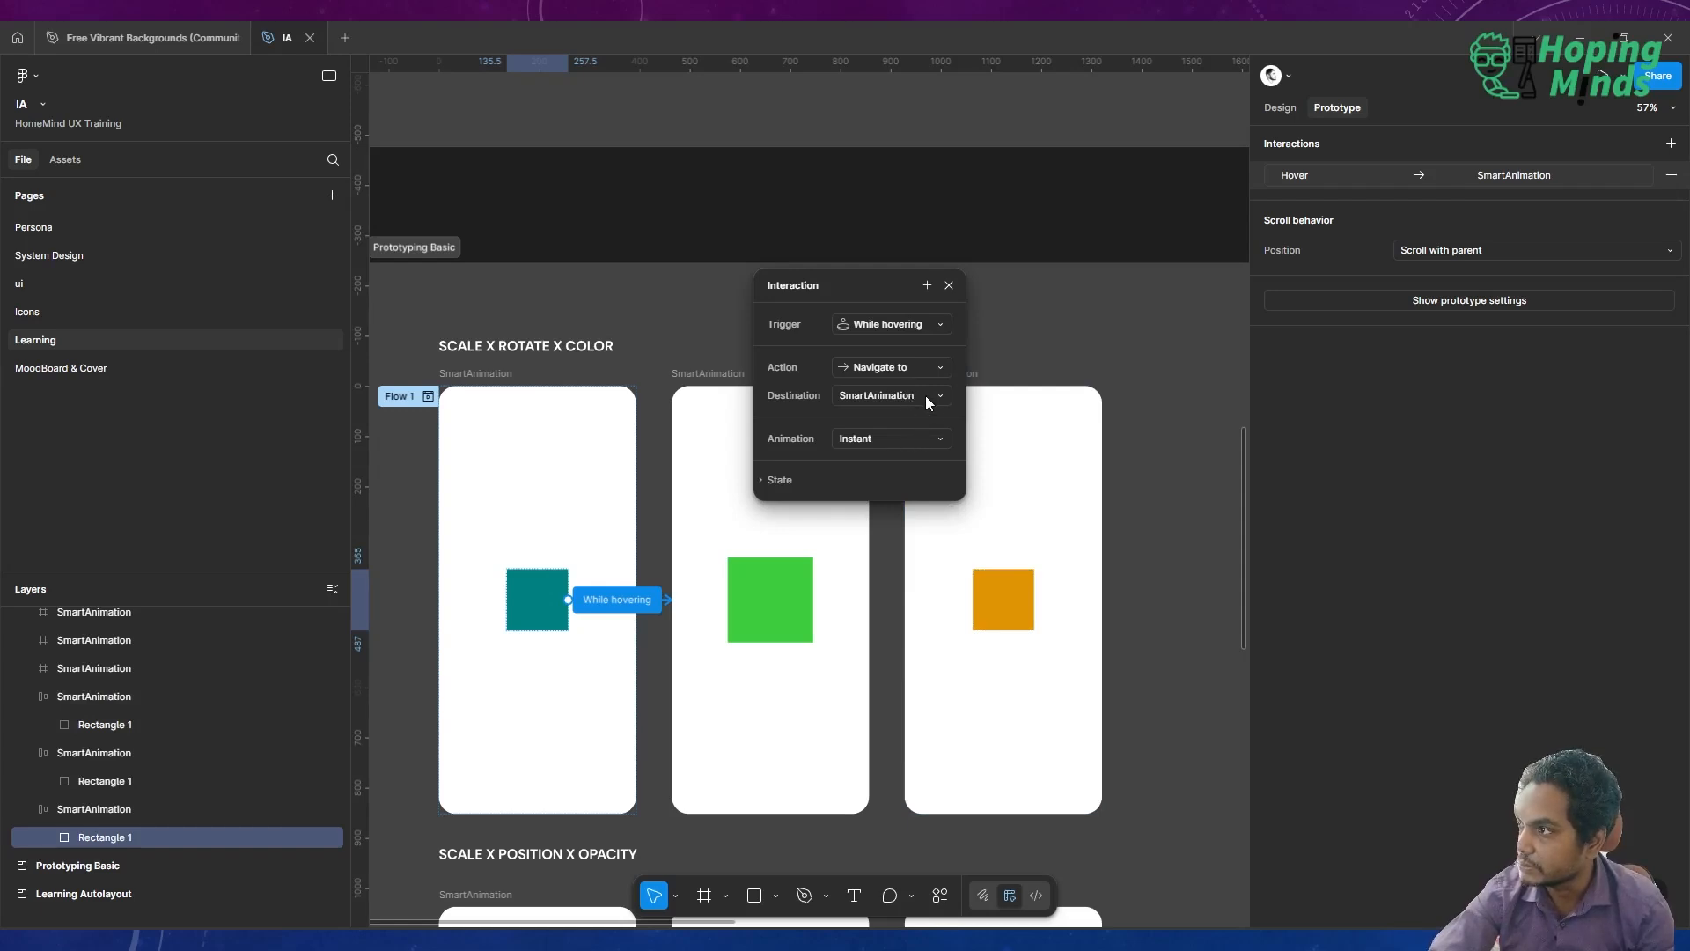
{"action": "left_click_drag", "start_coordinate": [870, 294], "coordinate": [989, 231]}
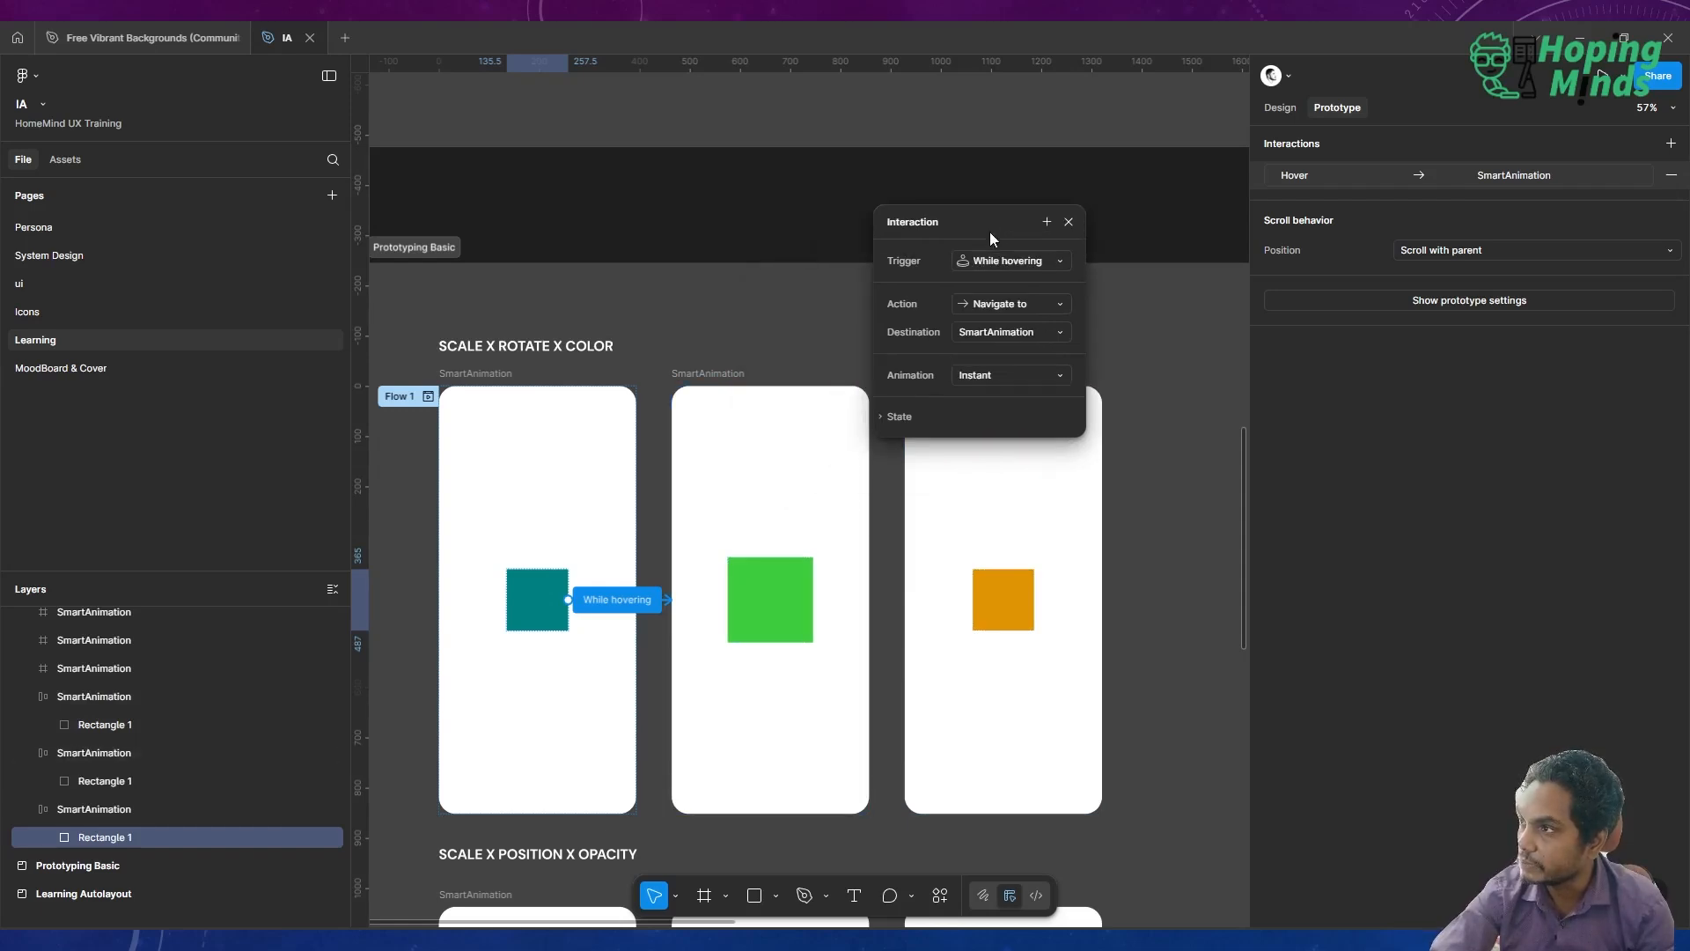
Rename the three SmartAnimation frames under SCALE X ROTATE X COLOR as 1, 2 and 3, in order
{"action": "left_click", "coordinate": [467, 373]}
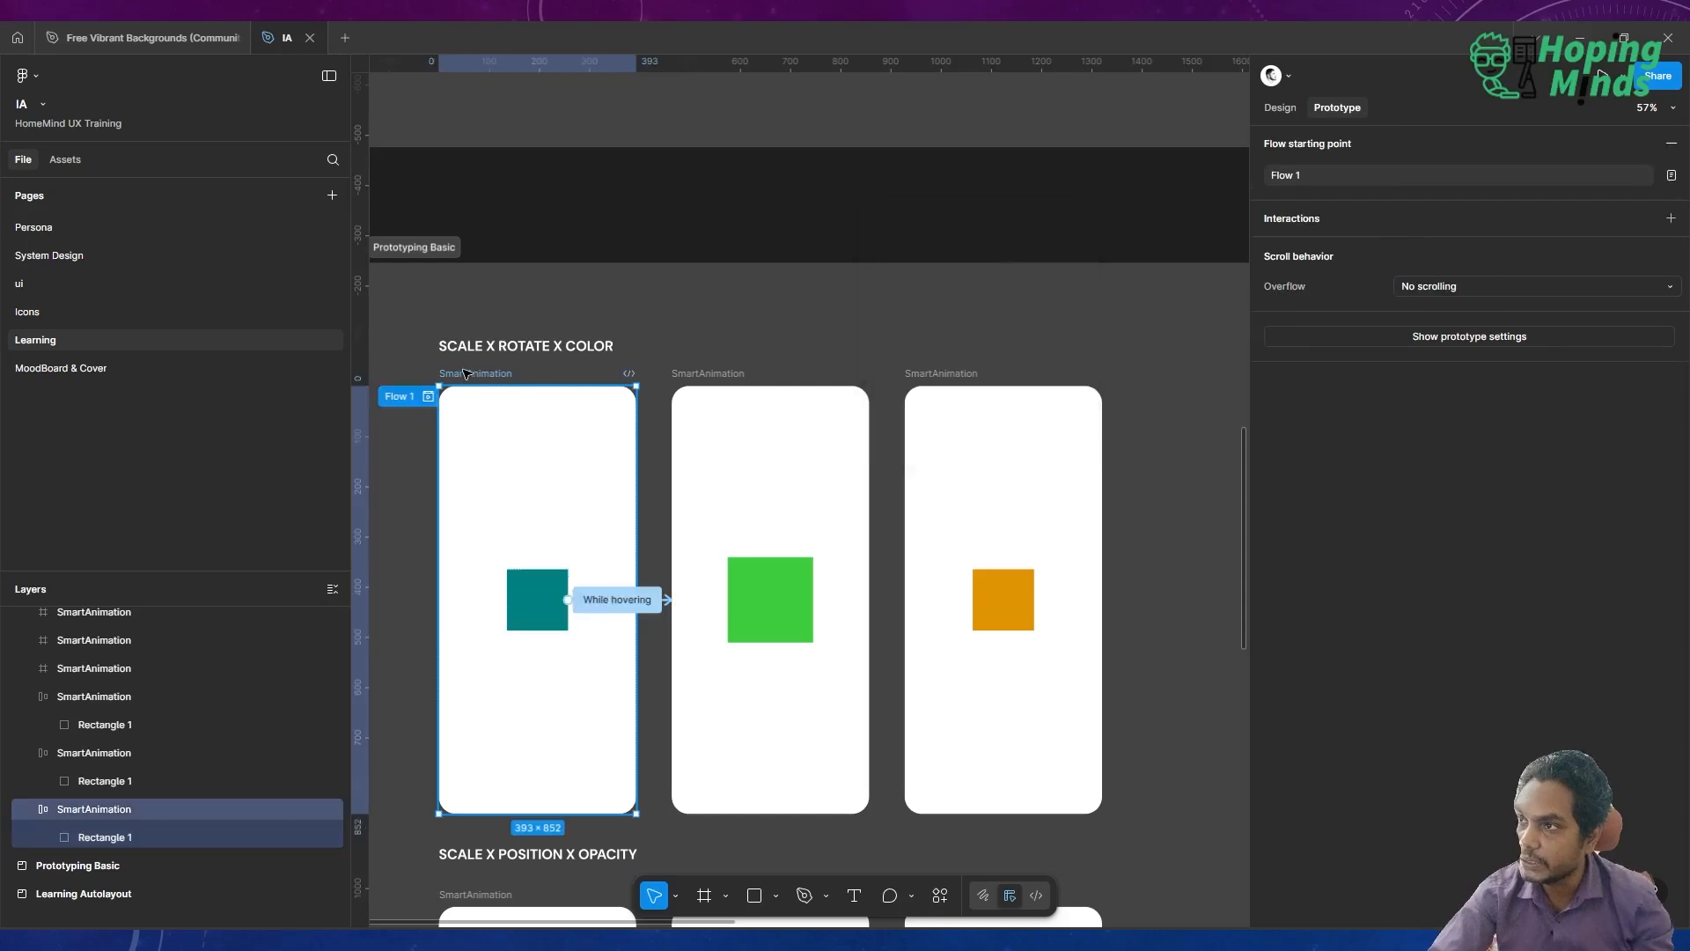
{"action": "double_click", "coordinate": [466, 374]}
{"action": "type", "text": "1"}
{"action": "key", "text": "Return"}
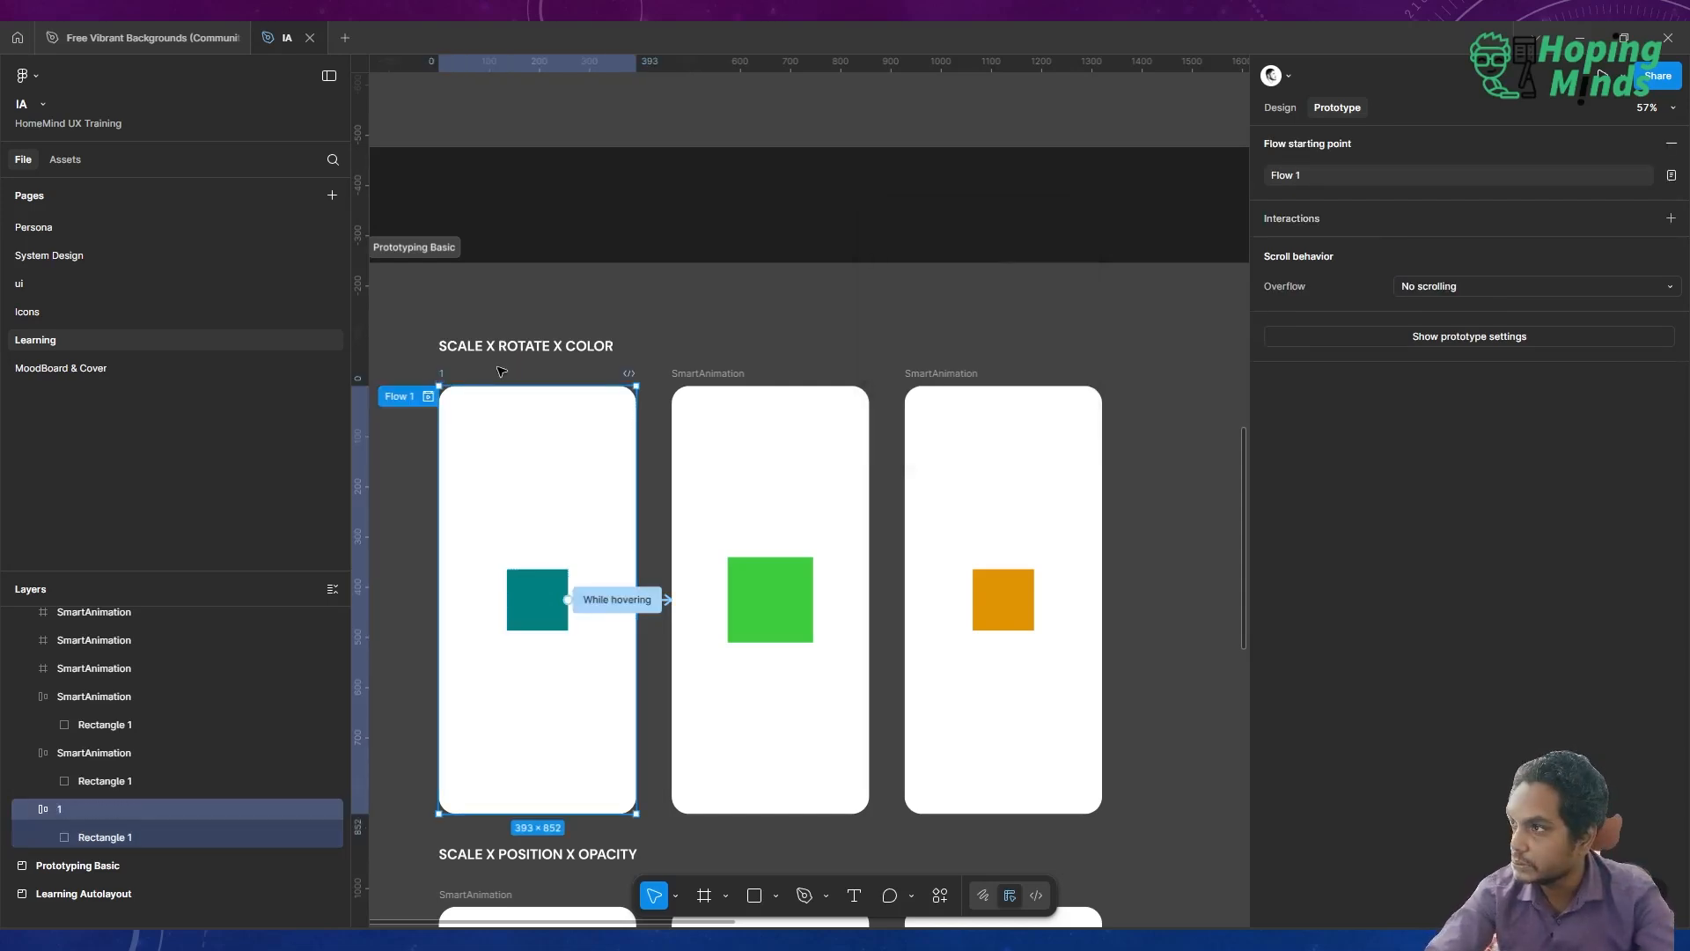
{"action": "left_click", "coordinate": [696, 374]}
{"action": "double_click", "coordinate": [696, 373]}
{"action": "type", "text": "2"}
{"action": "key", "text": "Return"}
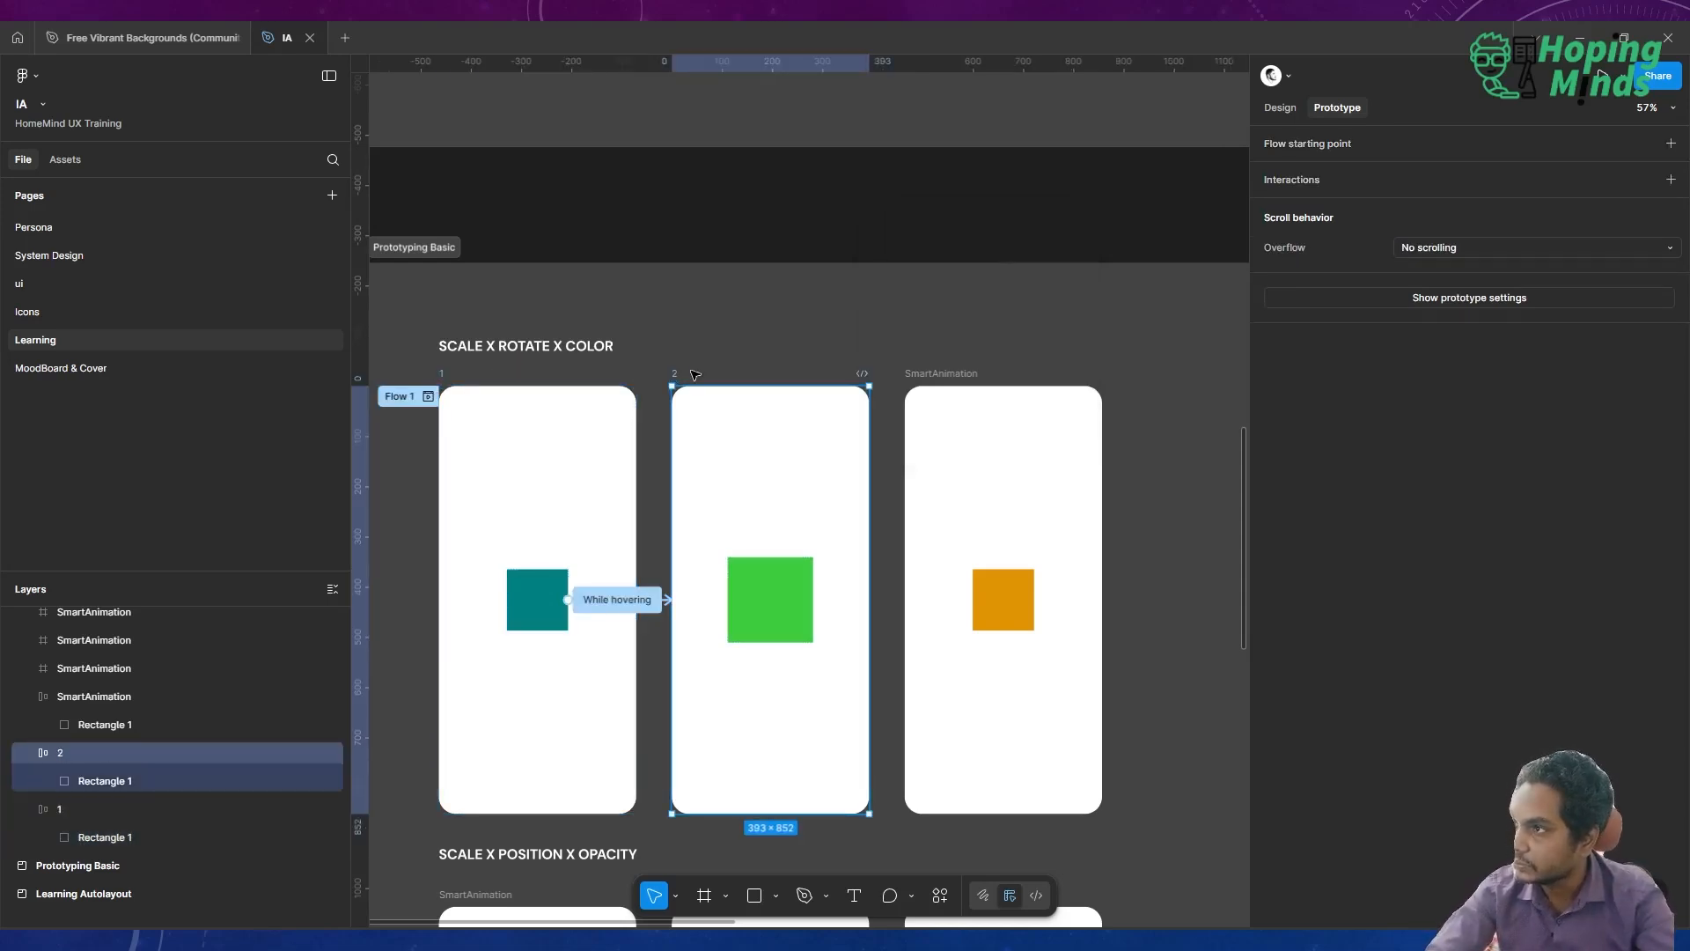
{"action": "left_click", "coordinate": [925, 374]}
{"action": "double_click", "coordinate": [924, 373]}
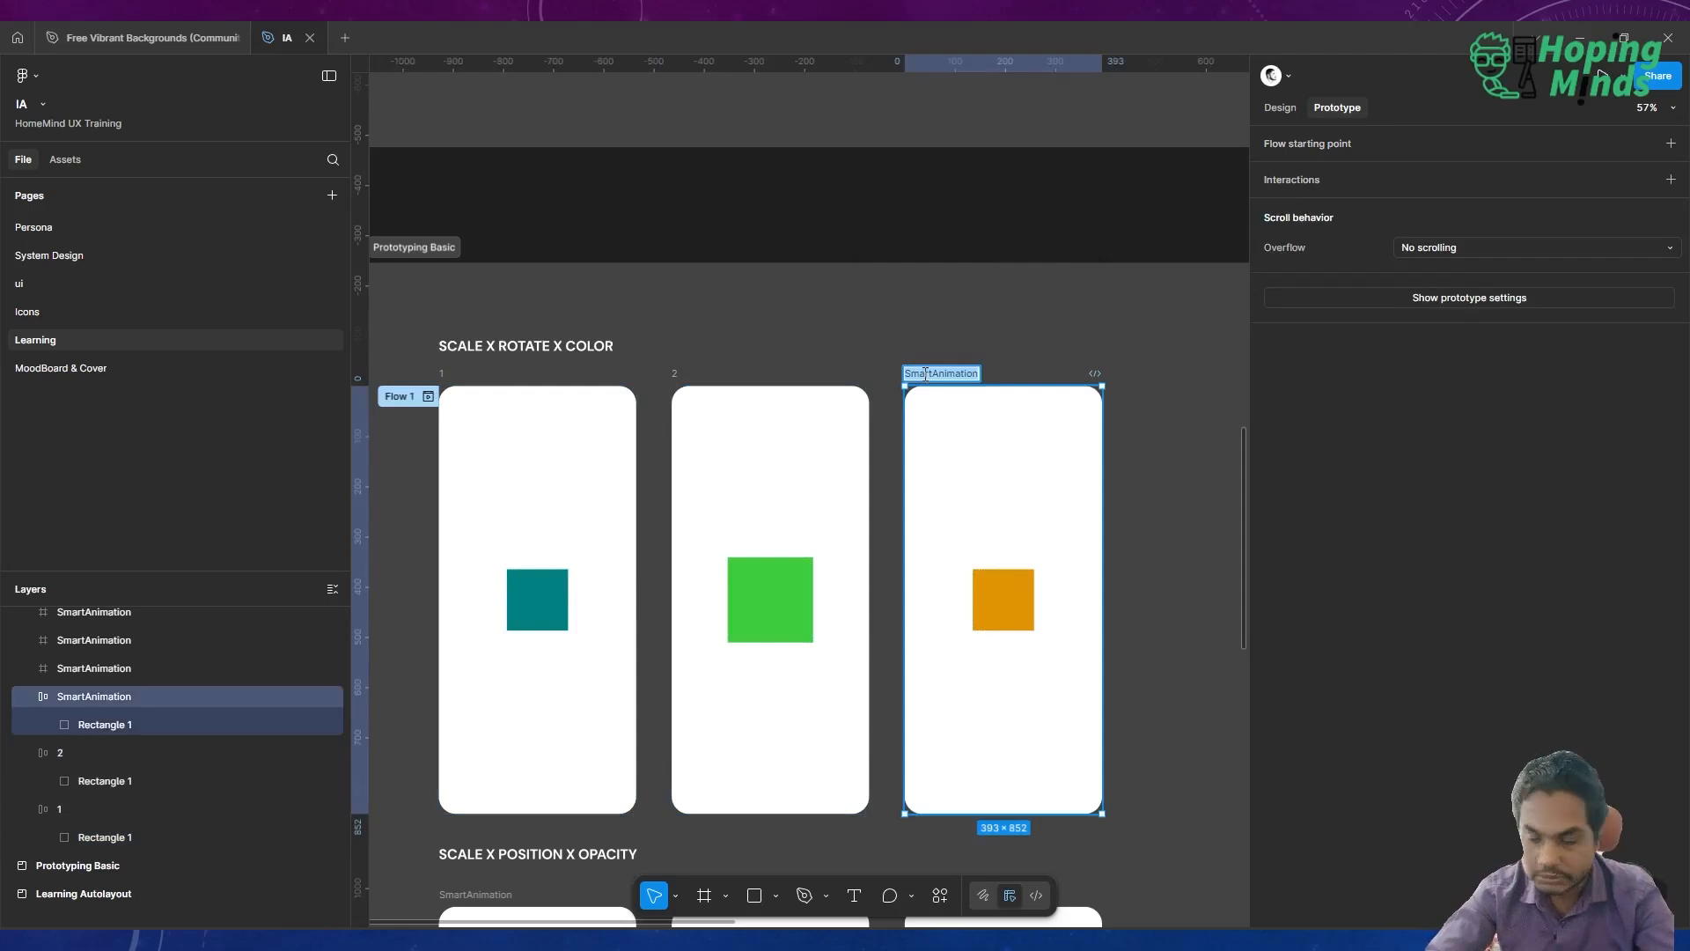
{"action": "type", "text": "3"}
{"action": "key", "text": "Return"}
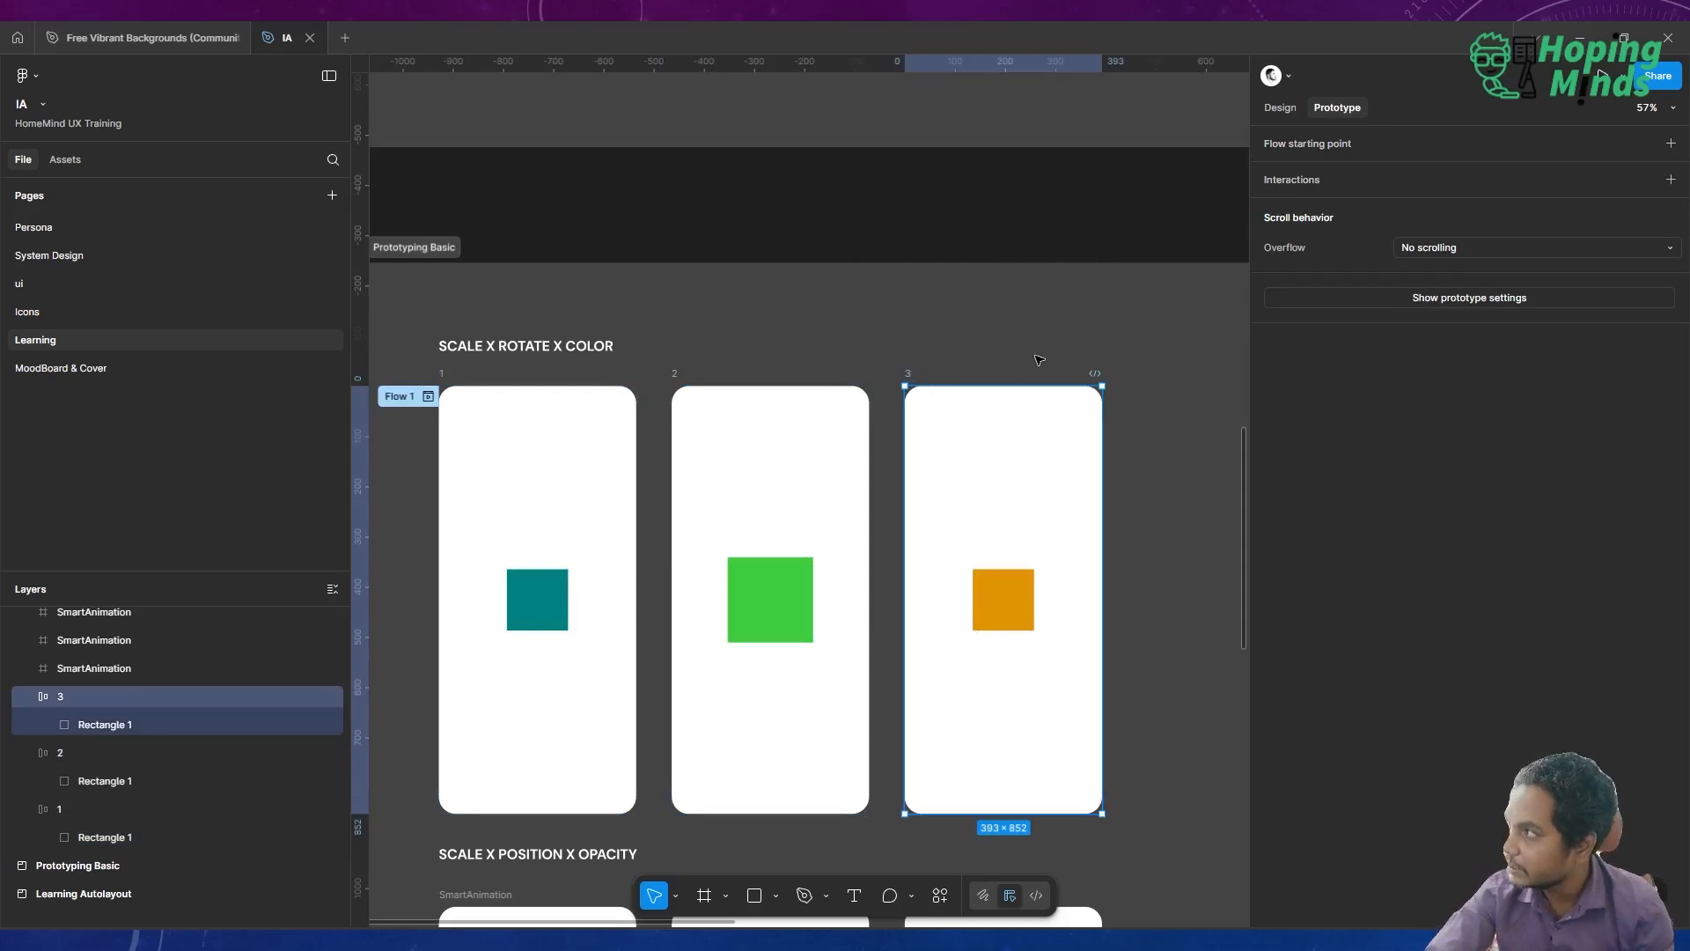
Rename frame 1's flow starting point as SRC and open the flow's preview
{"action": "double_click", "coordinate": [399, 398]}
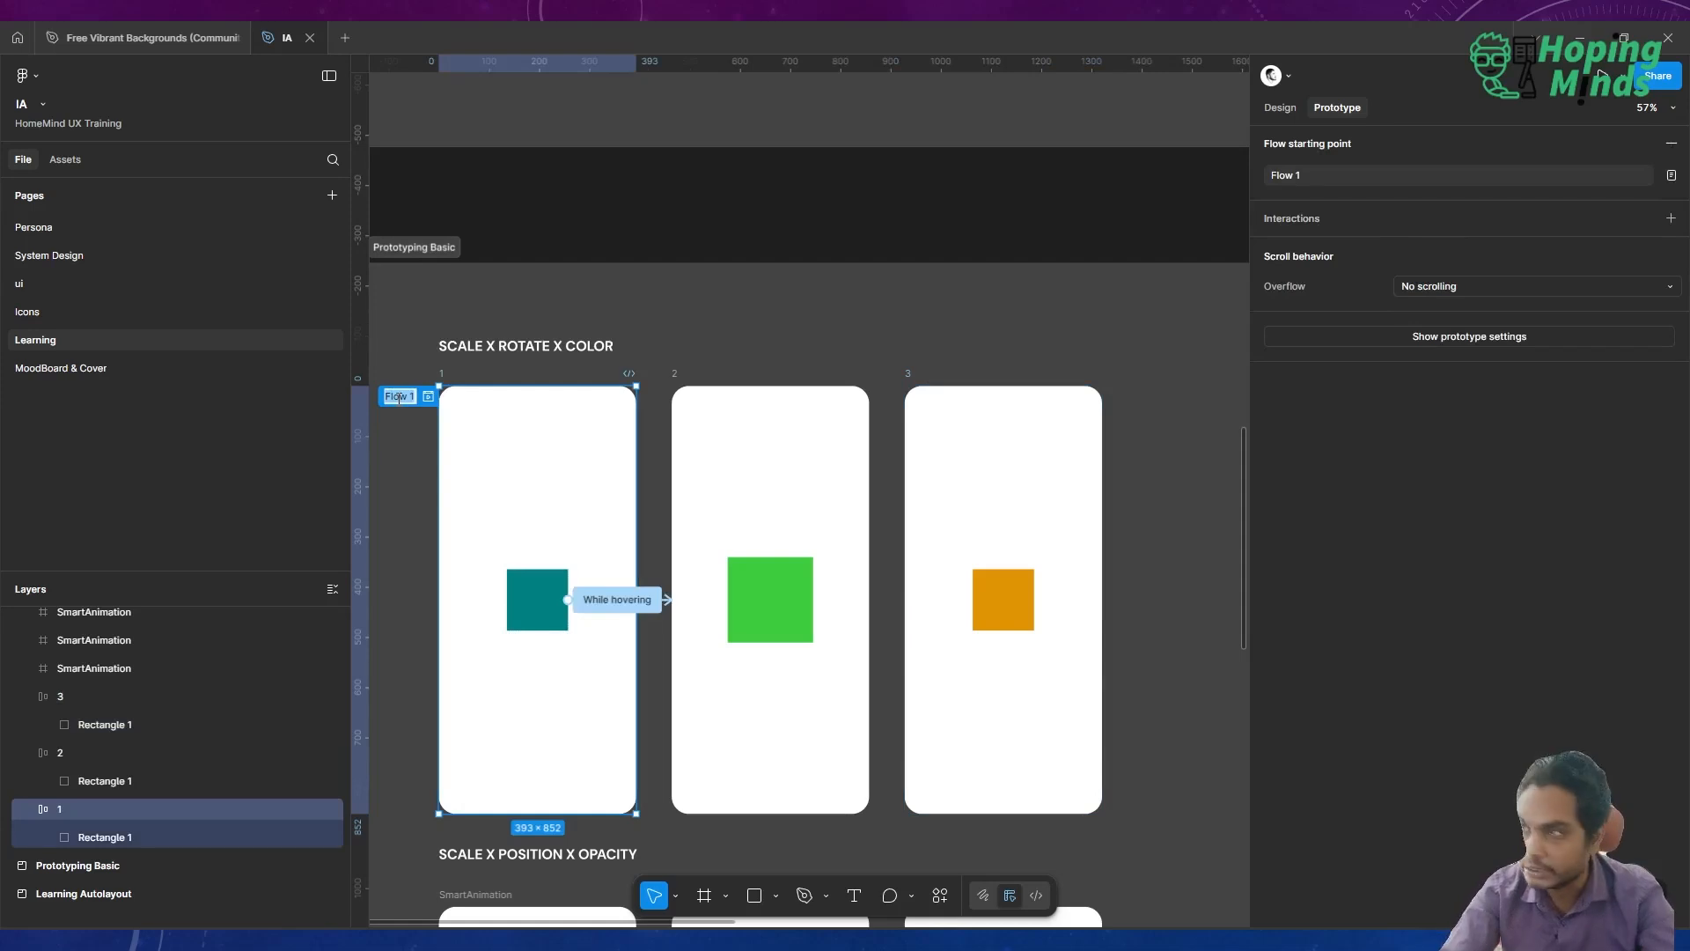
{"action": "type", "text": "SRC"}
{"action": "key", "text": "Return"}
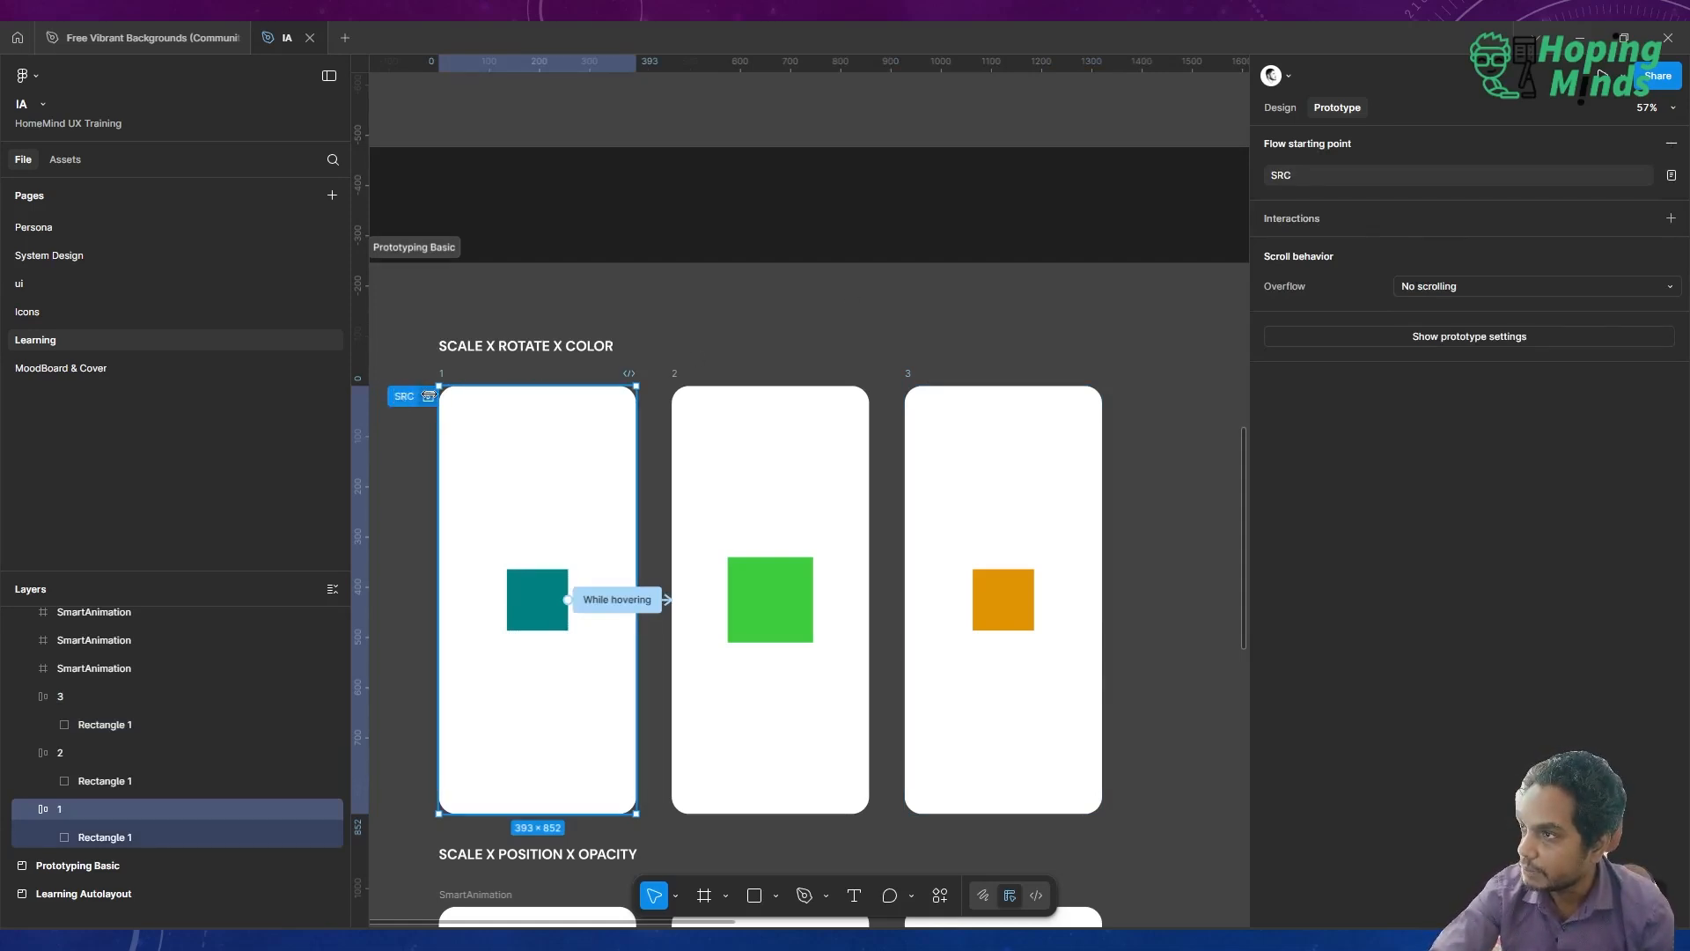
{"action": "left_click", "coordinate": [430, 396]}
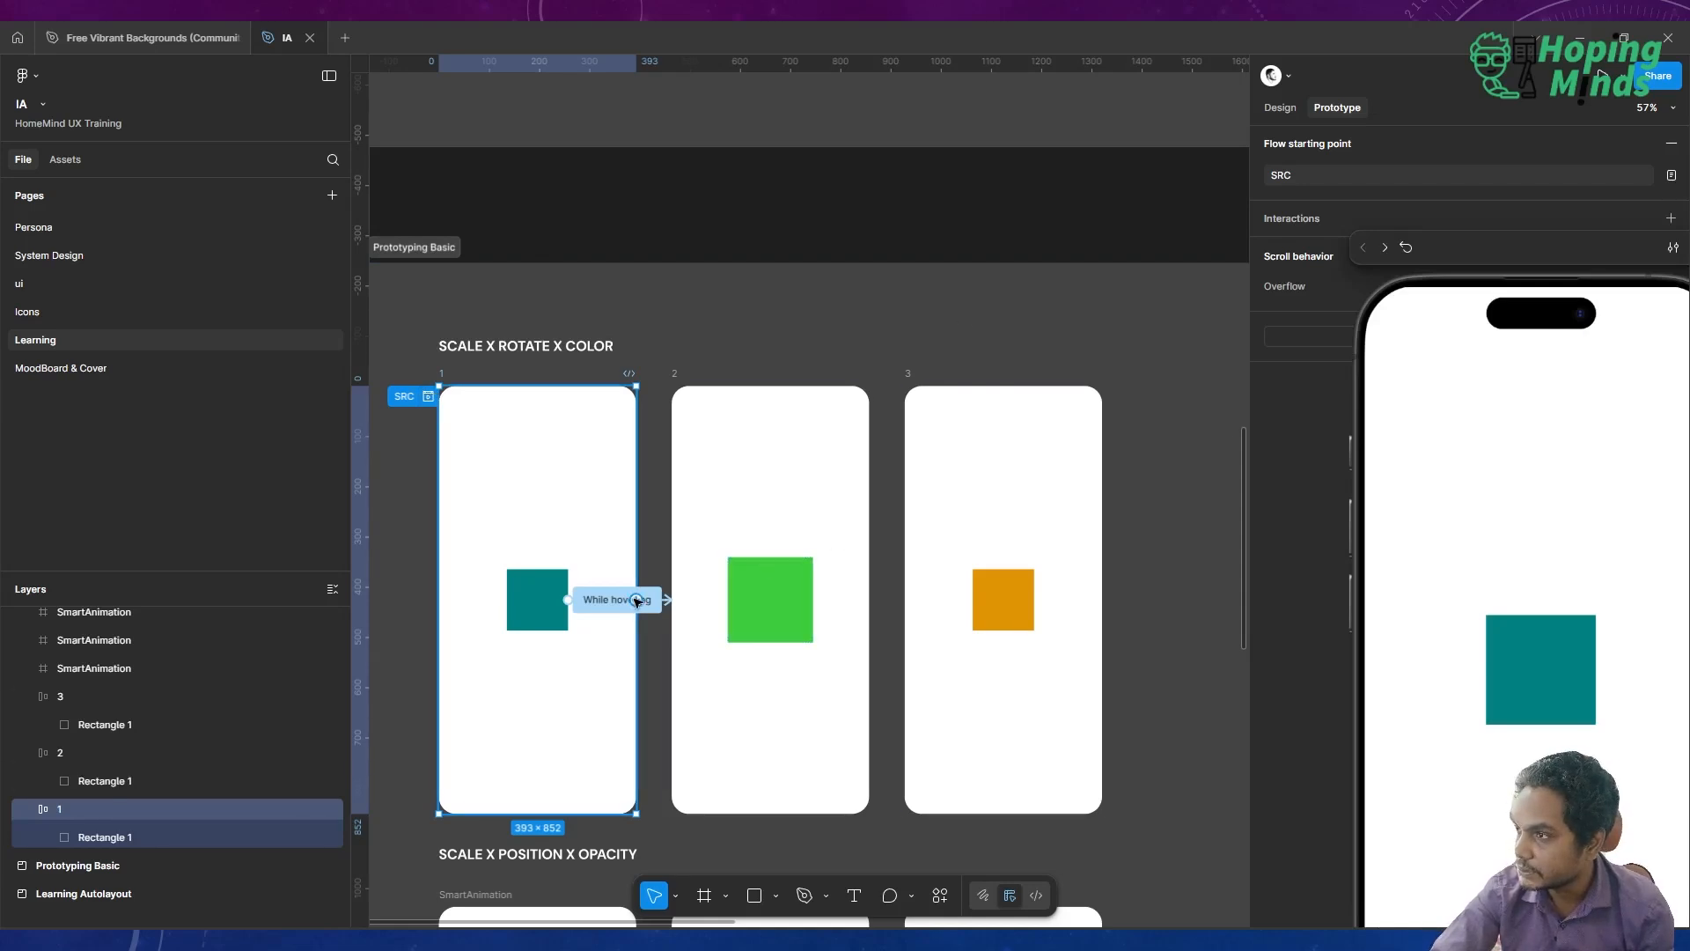
Set the animation of the teal rectangle's hover interaction to Smart animate
{"action": "left_click", "coordinate": [592, 600]}
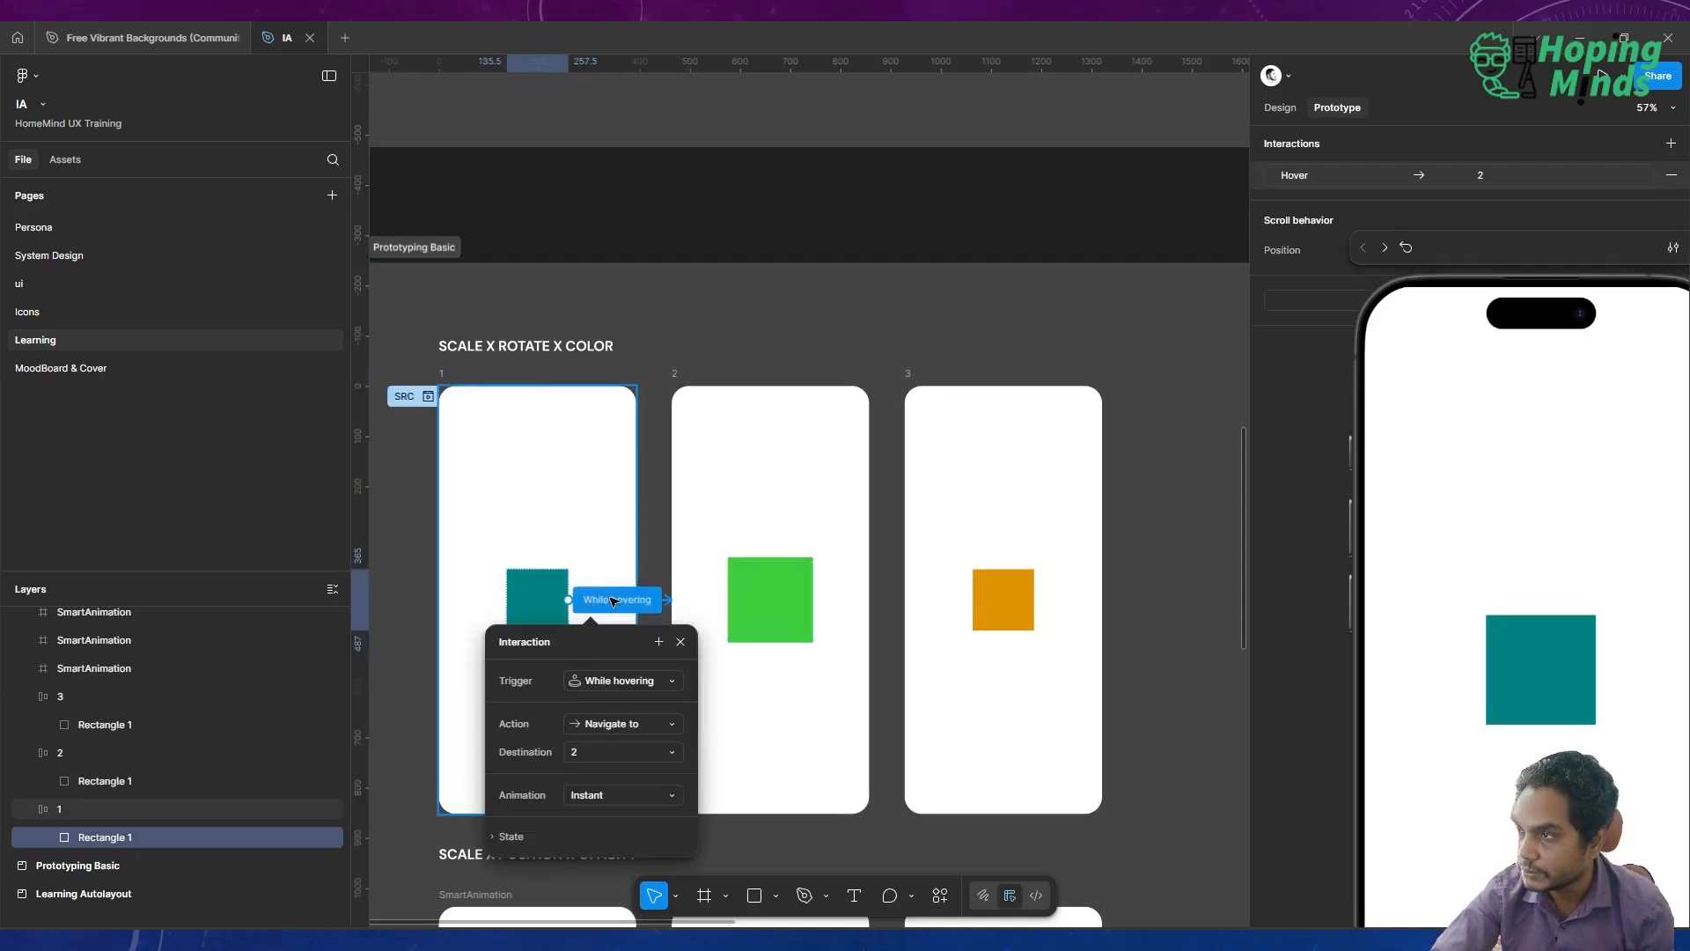
{"action": "left_click", "coordinate": [609, 796]}
{"action": "left_click", "coordinate": [647, 778]}
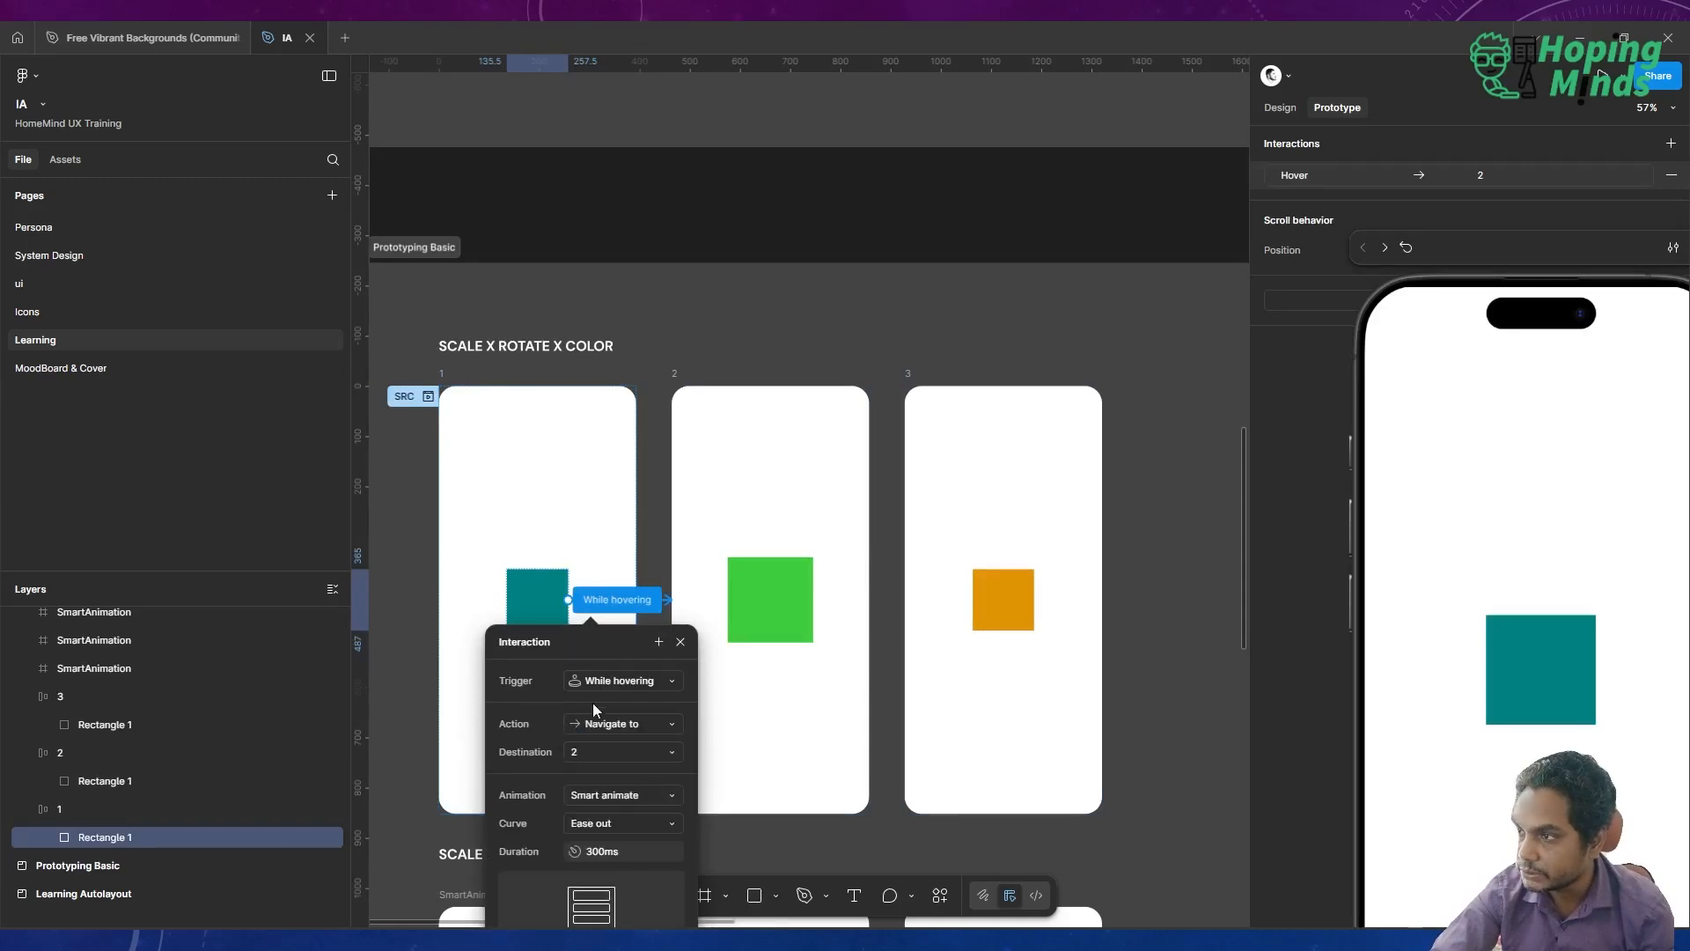
{"action": "left_click_drag", "start_coordinate": [607, 636], "coordinate": [1164, 244]}
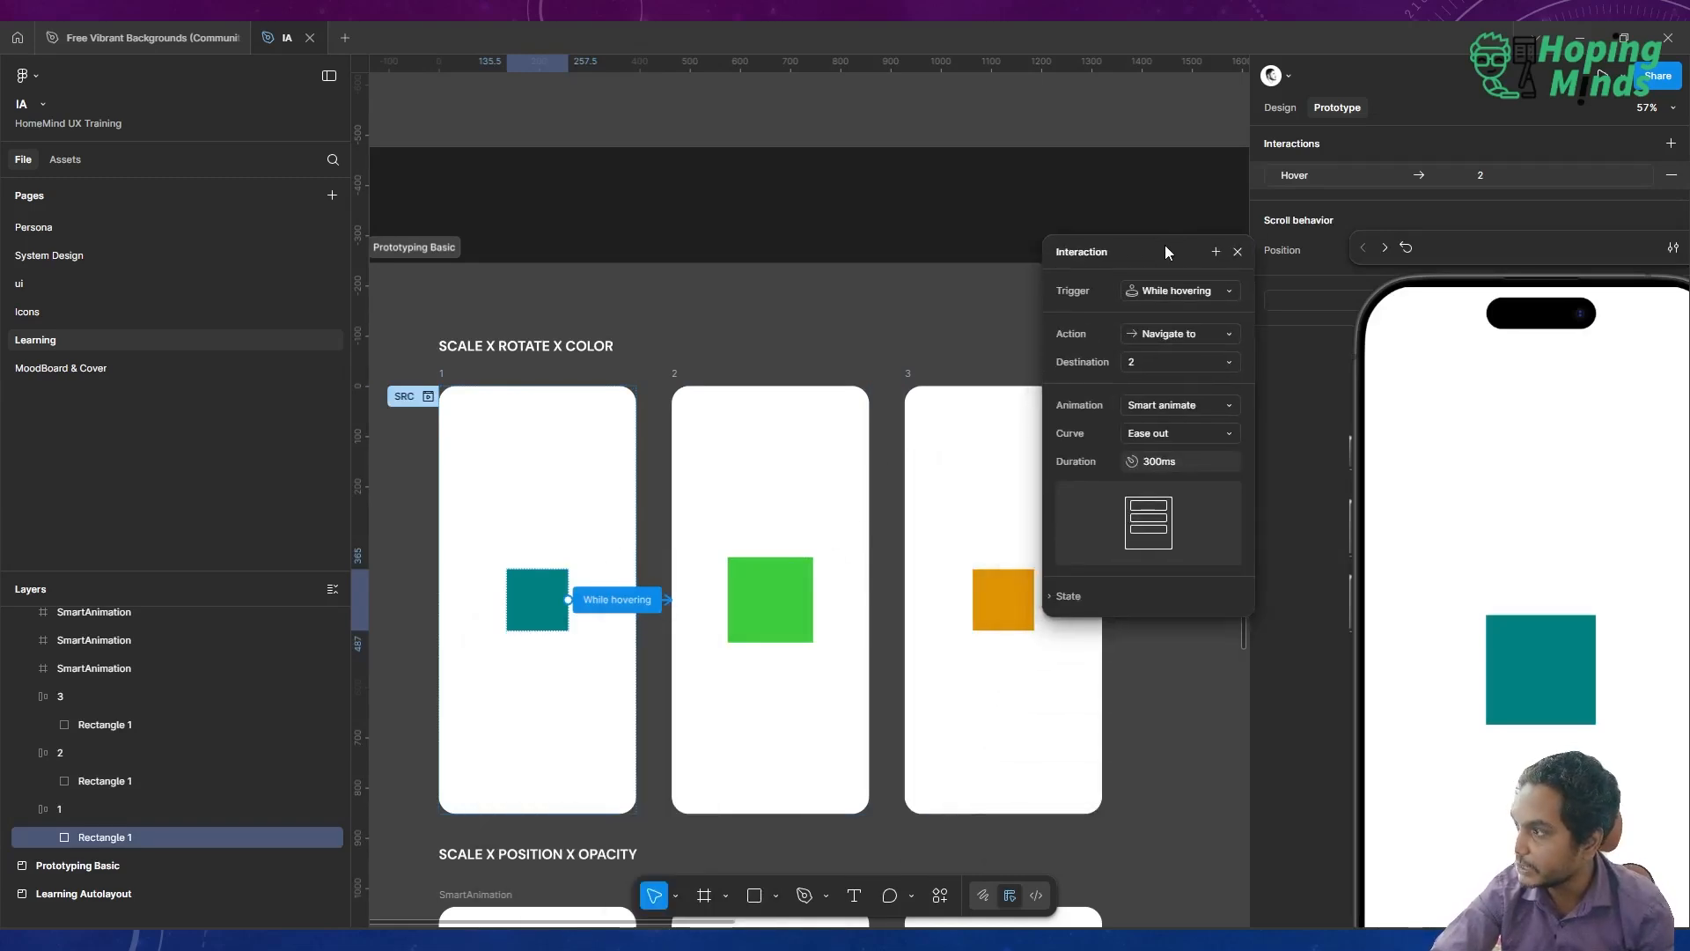
Try the Custom bezier curve on the hover interaction's smart animation and inspect its settings
{"action": "left_click", "coordinate": [1207, 428]}
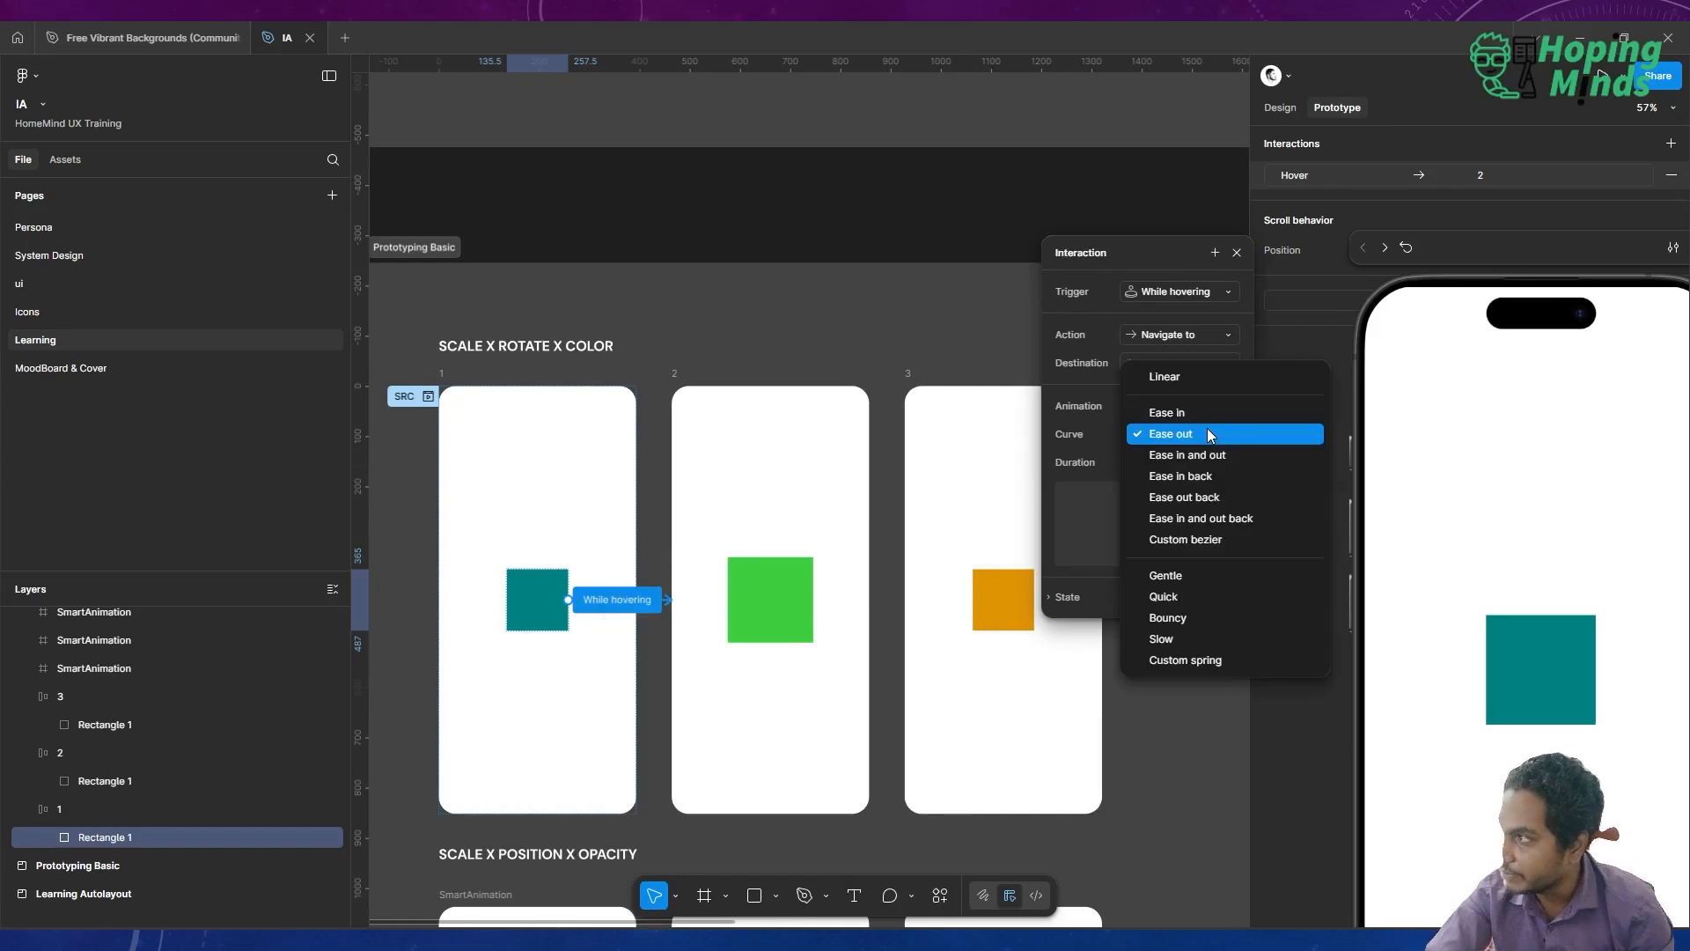
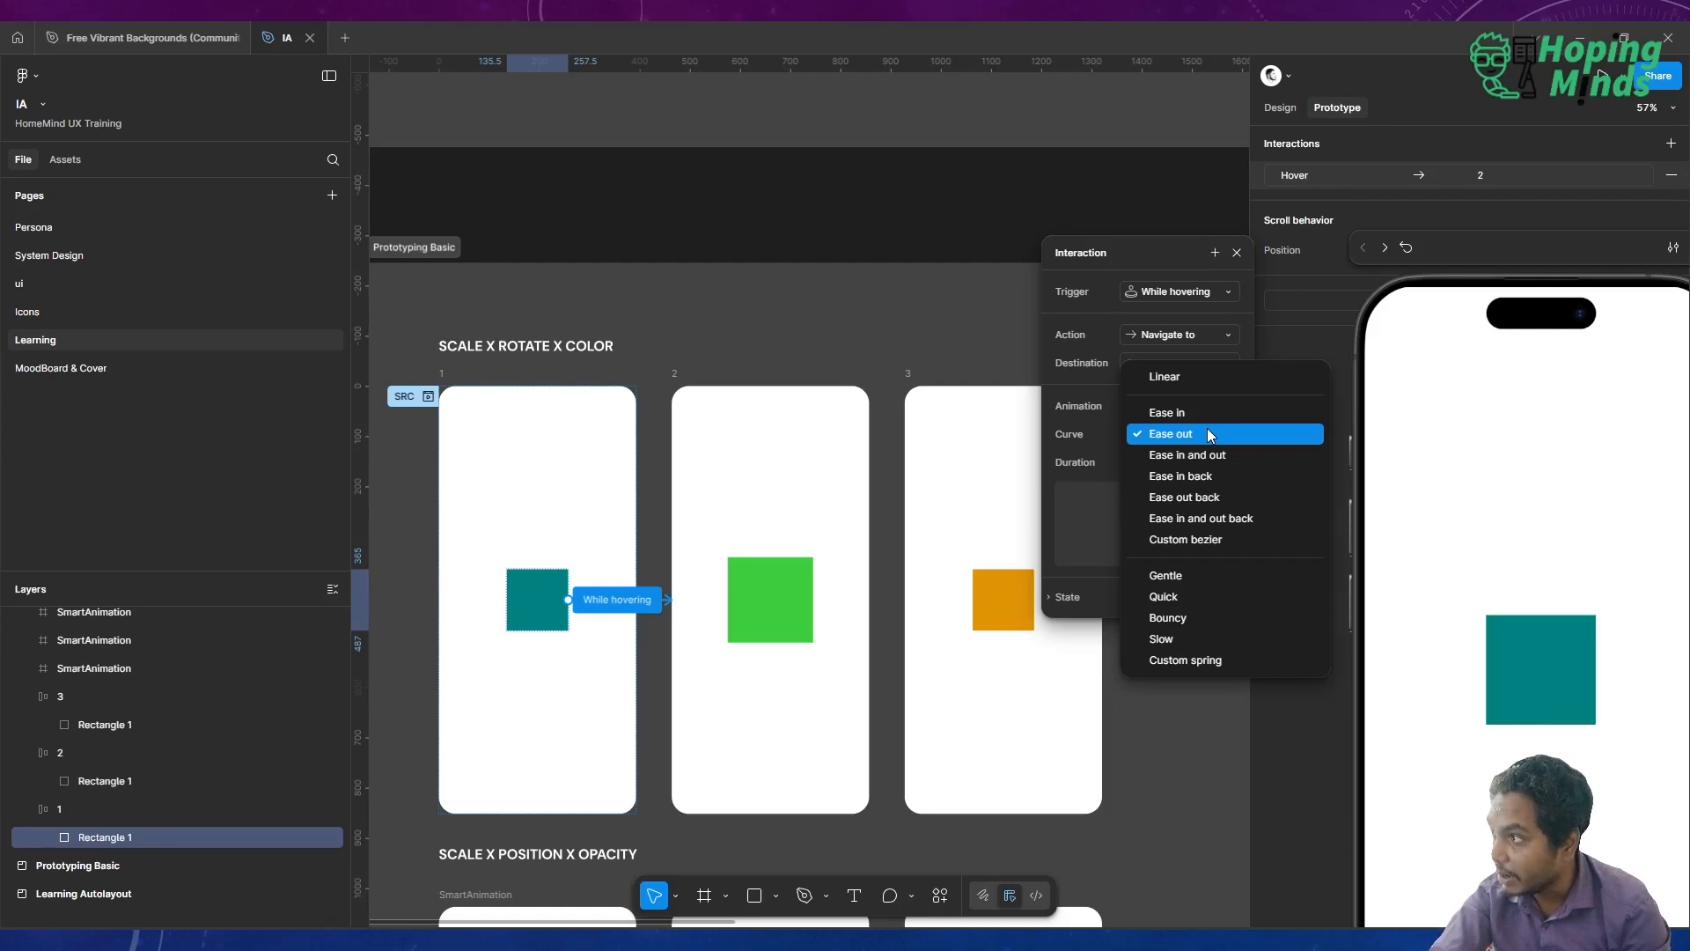
{"action": "left_click", "coordinate": [1208, 537]}
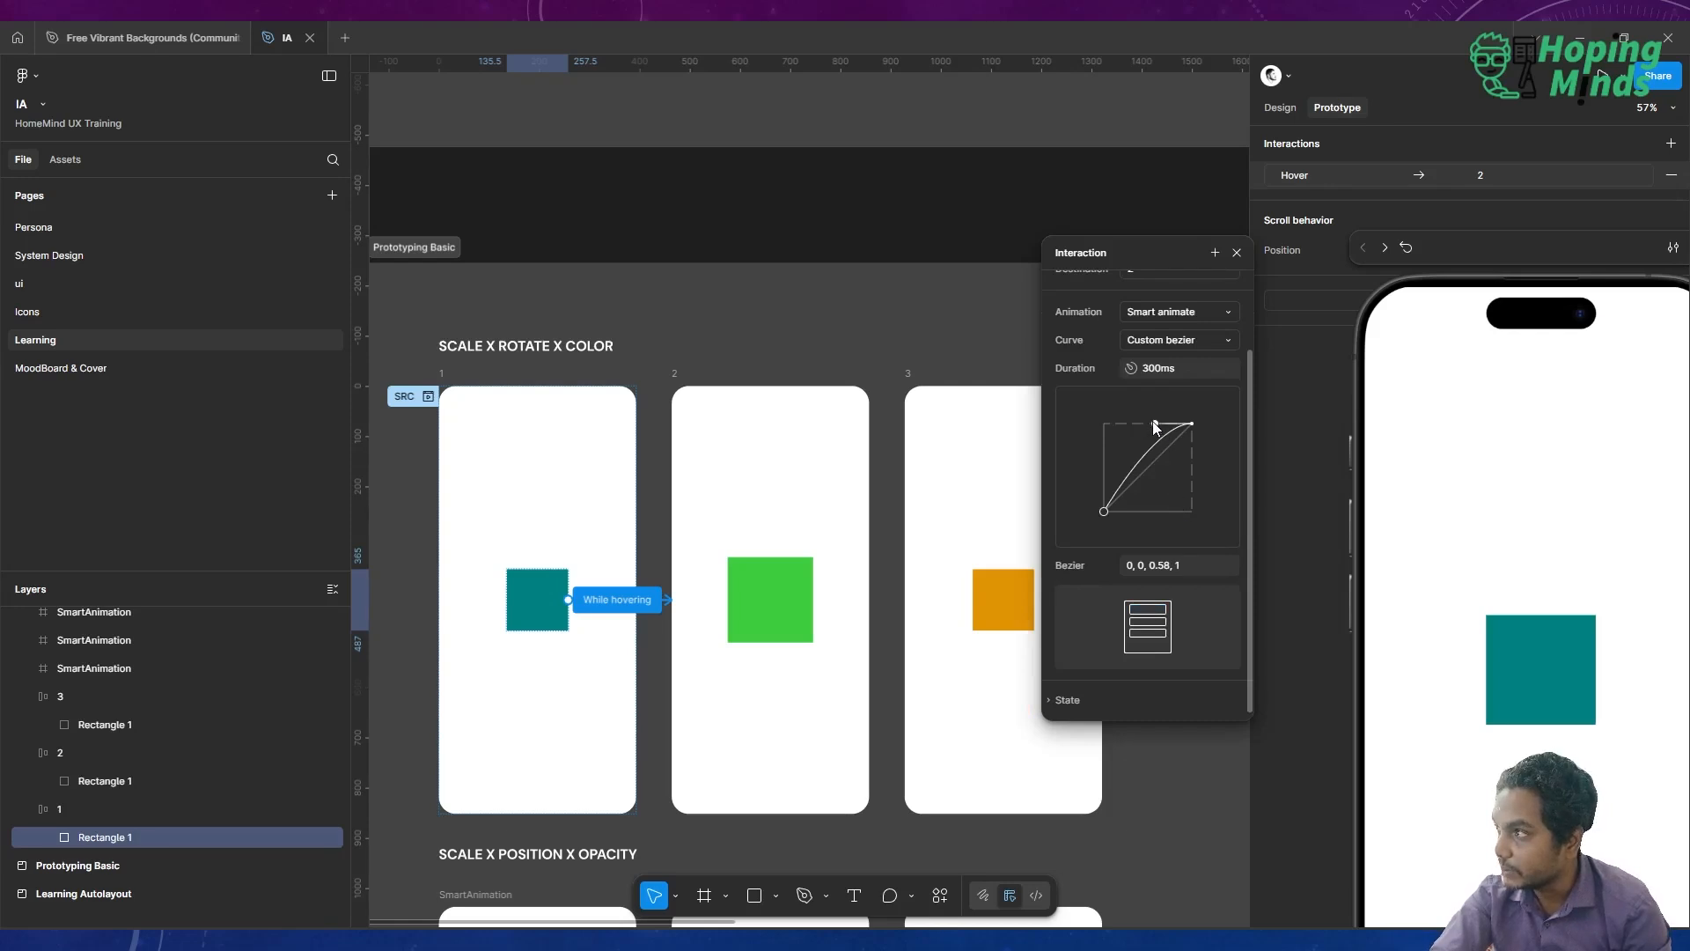
{"action": "scroll", "coordinate": [1155, 426], "scroll_direction": "up", "scroll_amount": 2}
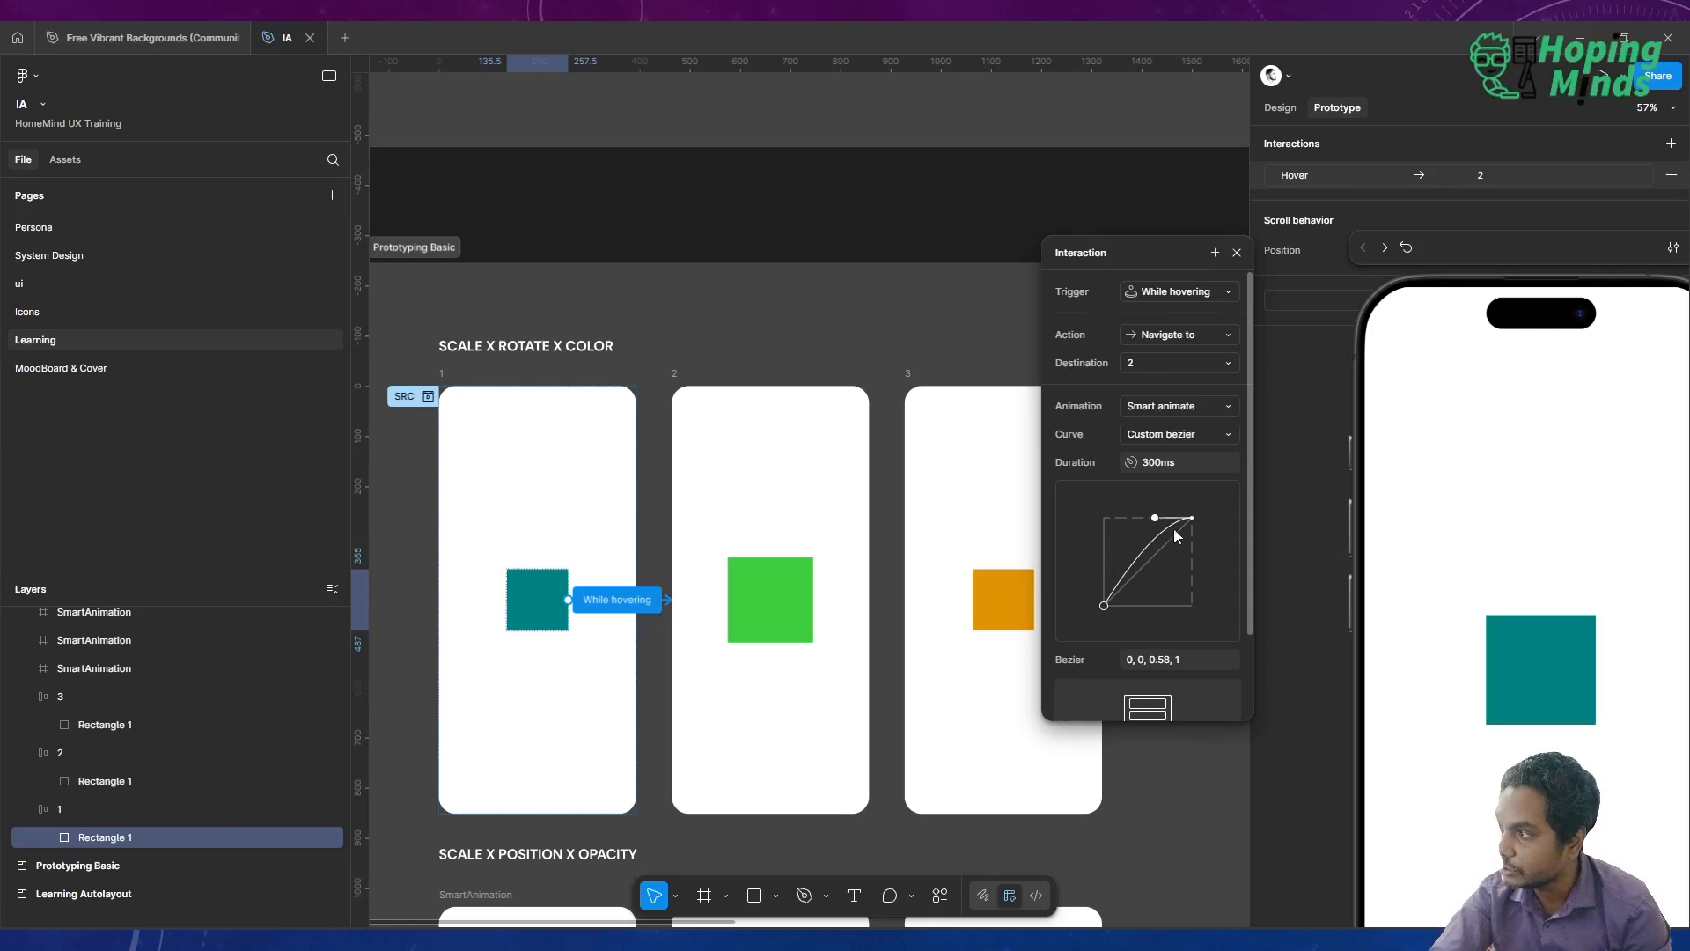
{"action": "scroll", "coordinate": [1174, 552], "scroll_direction": "down", "scroll_amount": 2}
{"action": "scroll", "coordinate": [1174, 557], "scroll_direction": "up", "scroll_amount": 2}
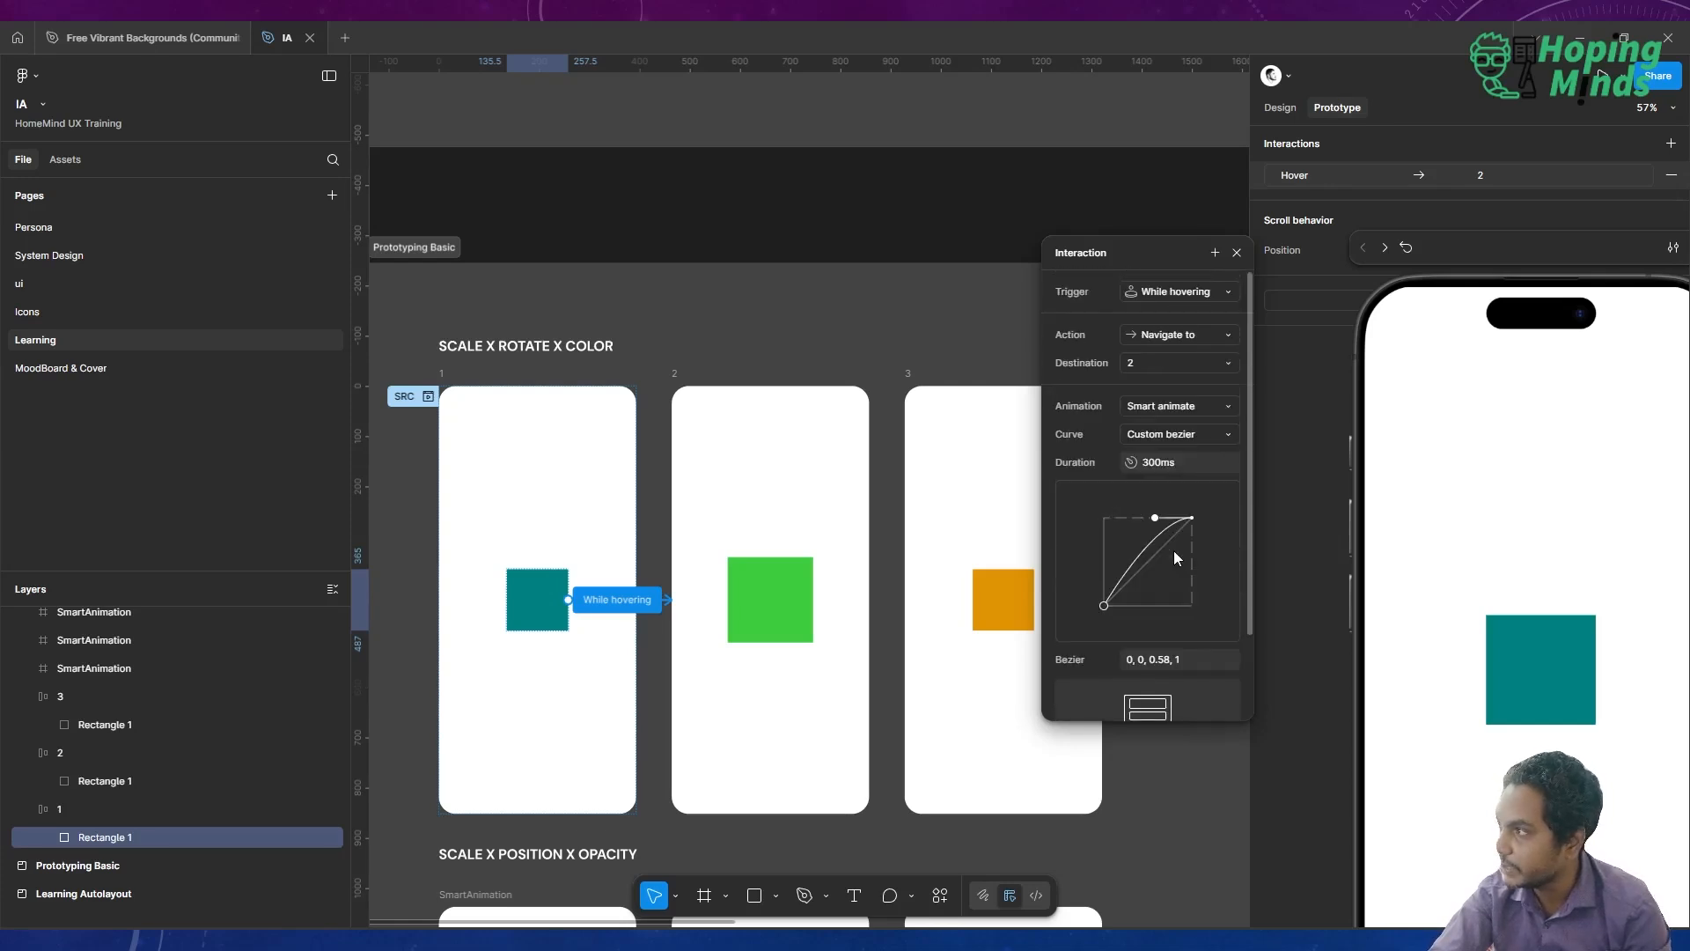
Set the hover interaction's curve to Gentle and test the hover on the teal rectangle in the preview
{"action": "left_click", "coordinate": [1198, 436]}
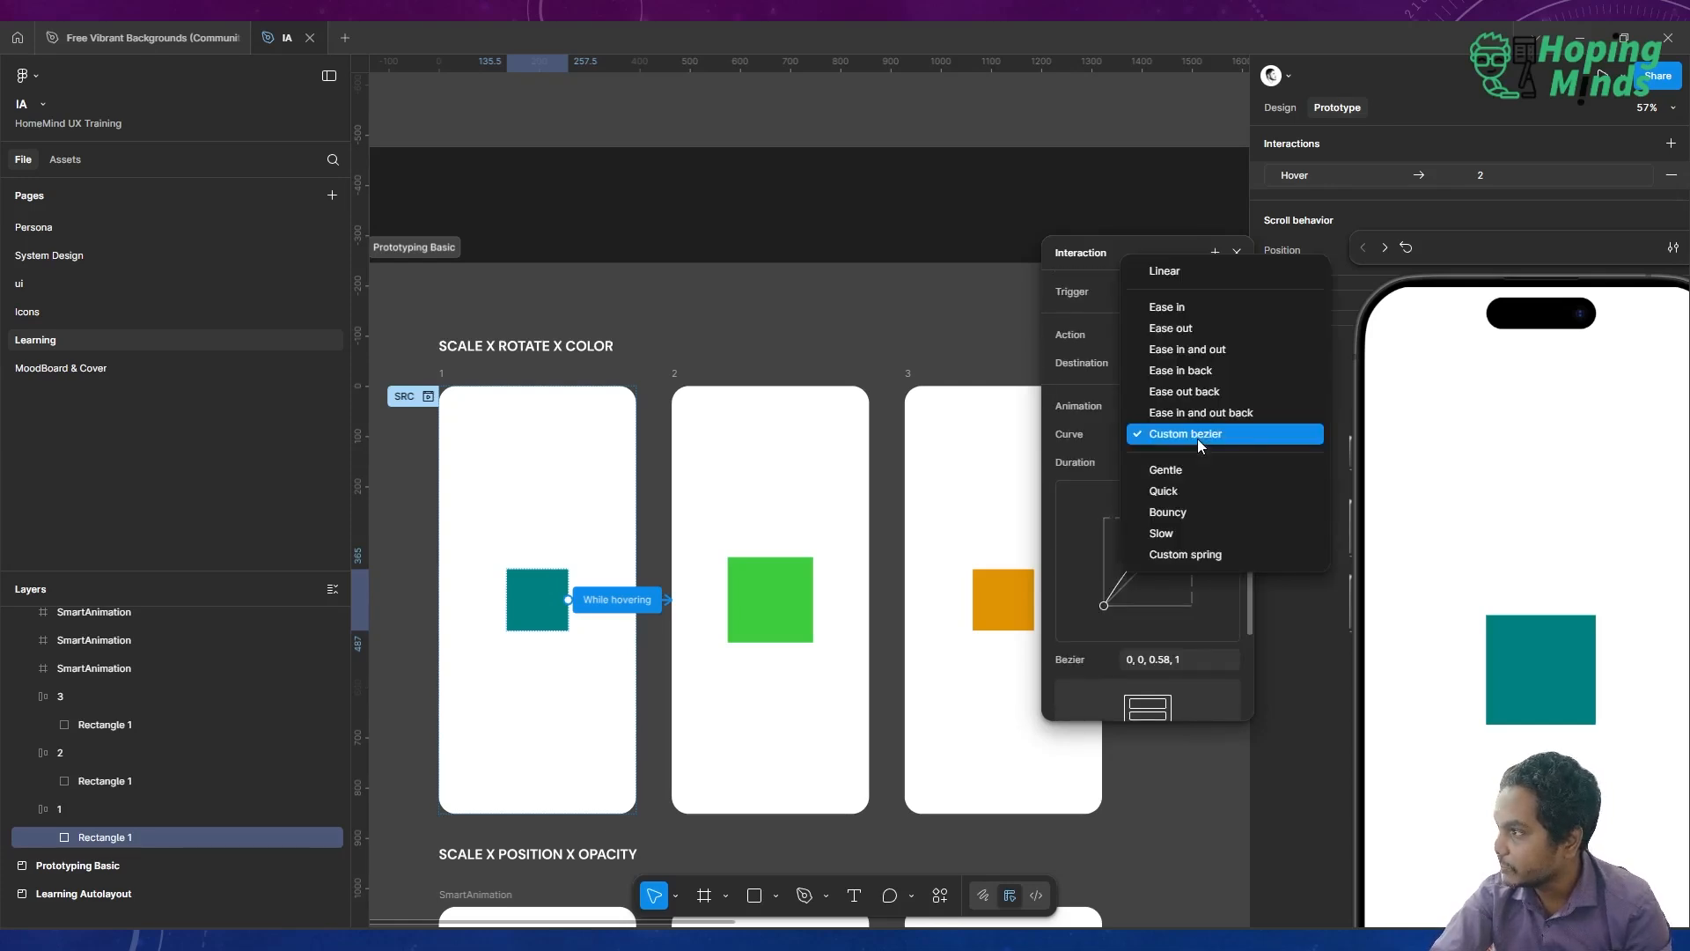
{"action": "left_click", "coordinate": [1195, 467]}
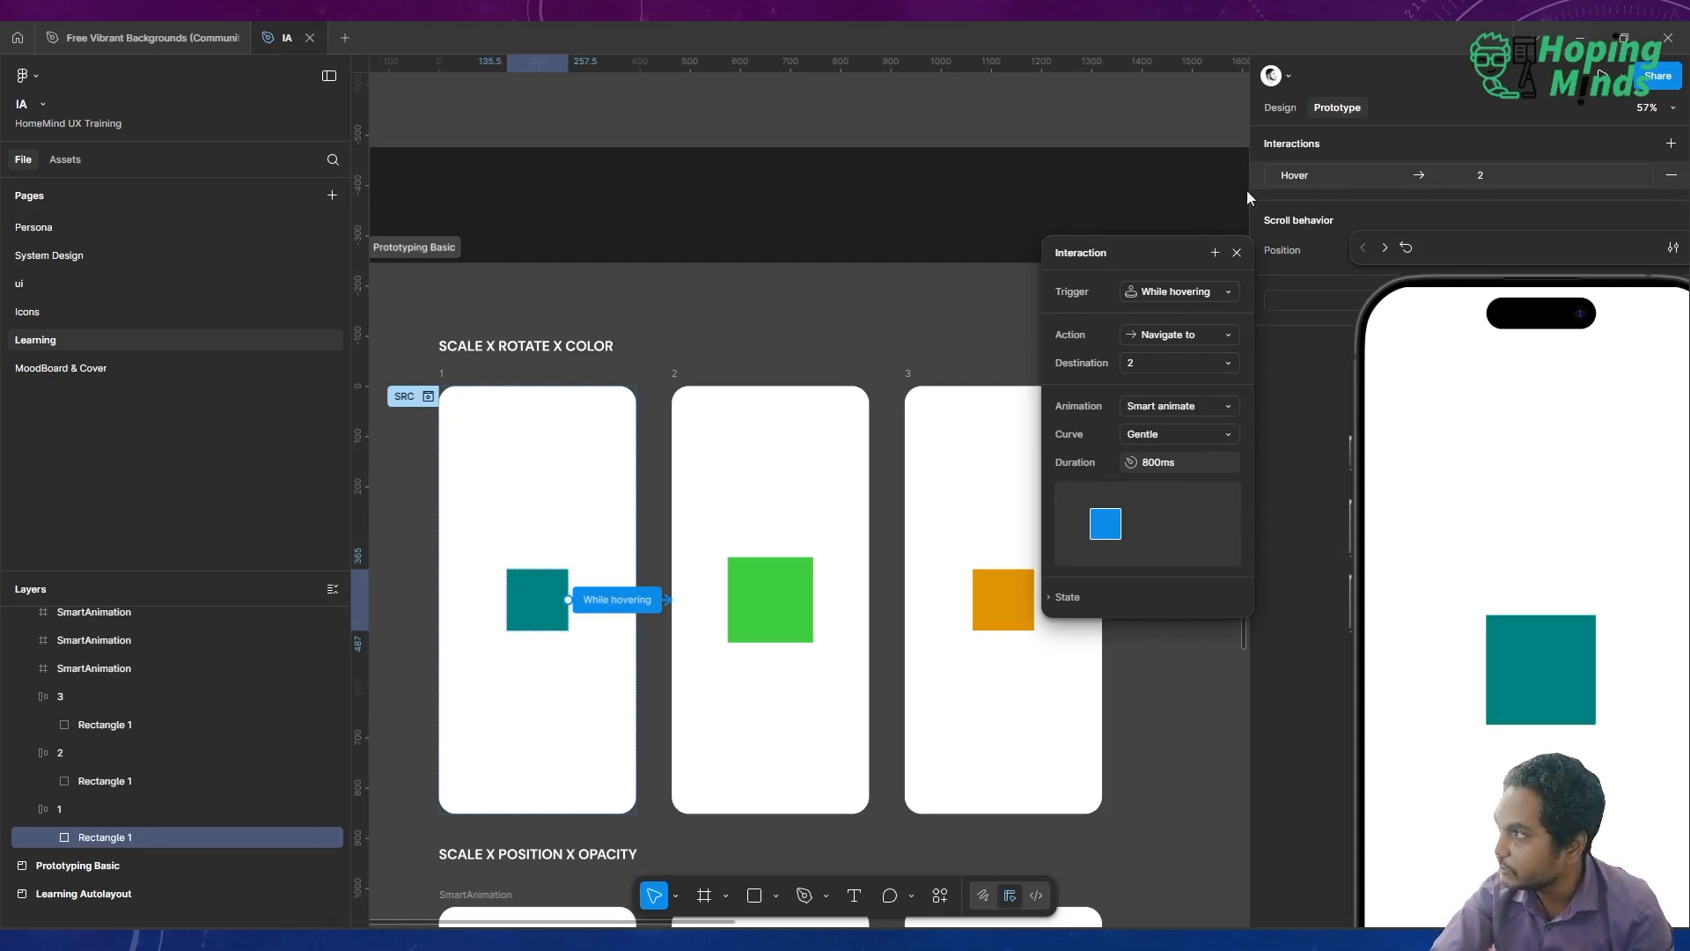
{"action": "left_click", "coordinate": [1237, 254]}
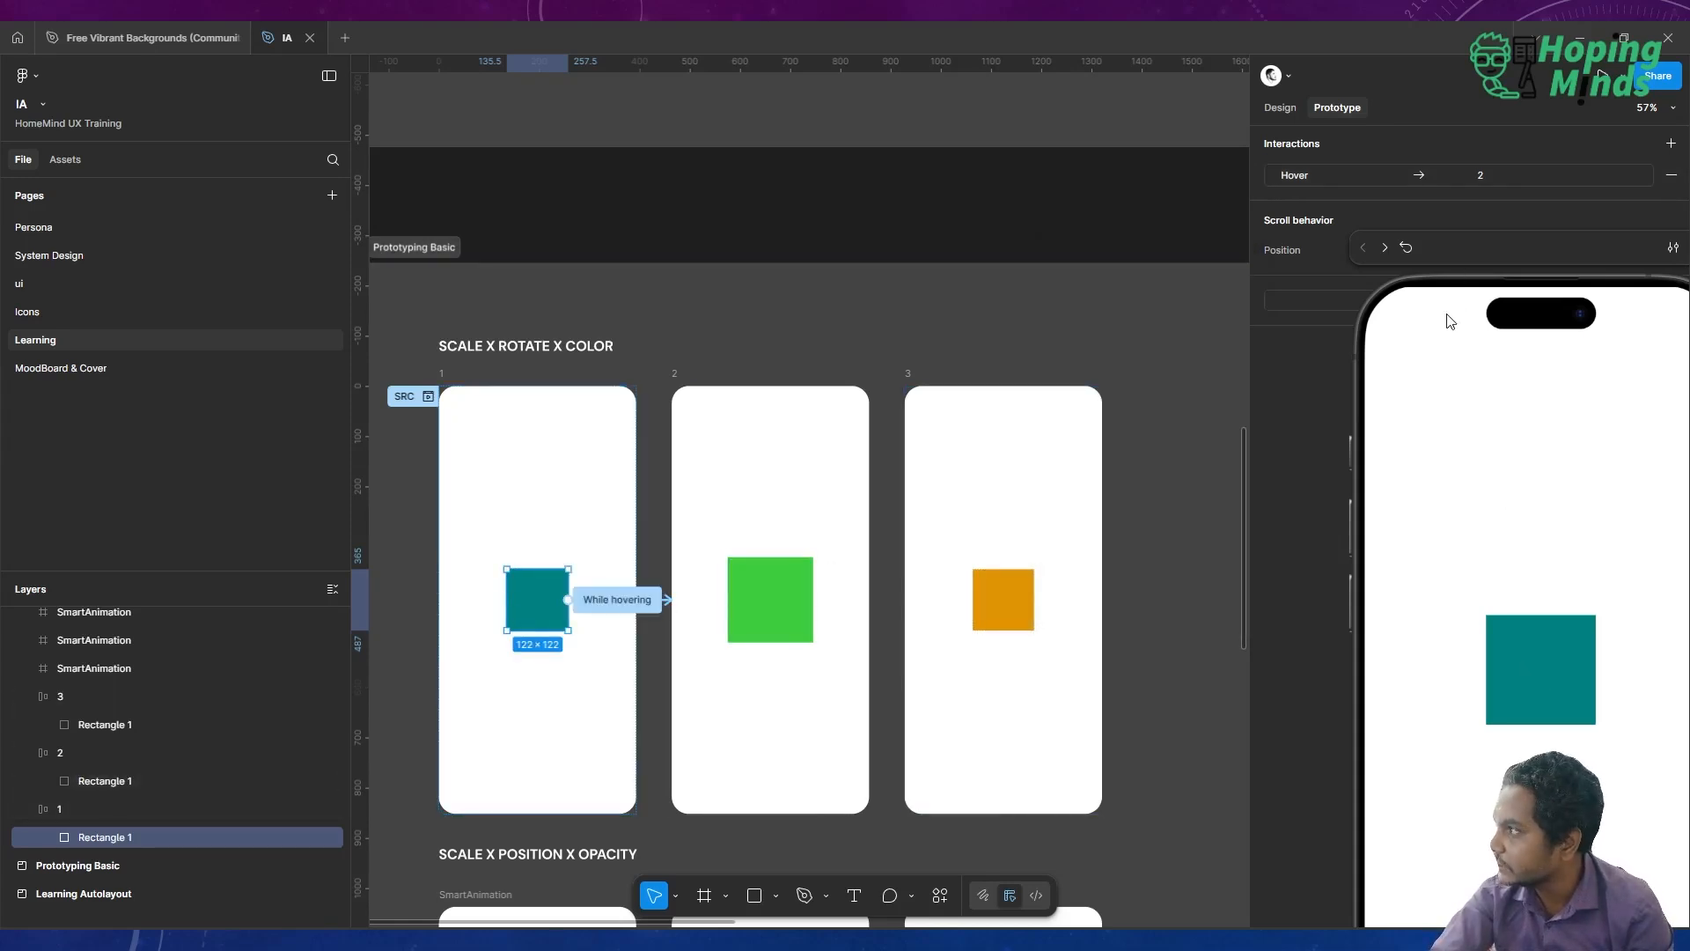
{"action": "left_click_drag", "start_coordinate": [1510, 251], "coordinate": [1275, 130]}
{"action": "mouse_move", "coordinate": [1314, 567]}
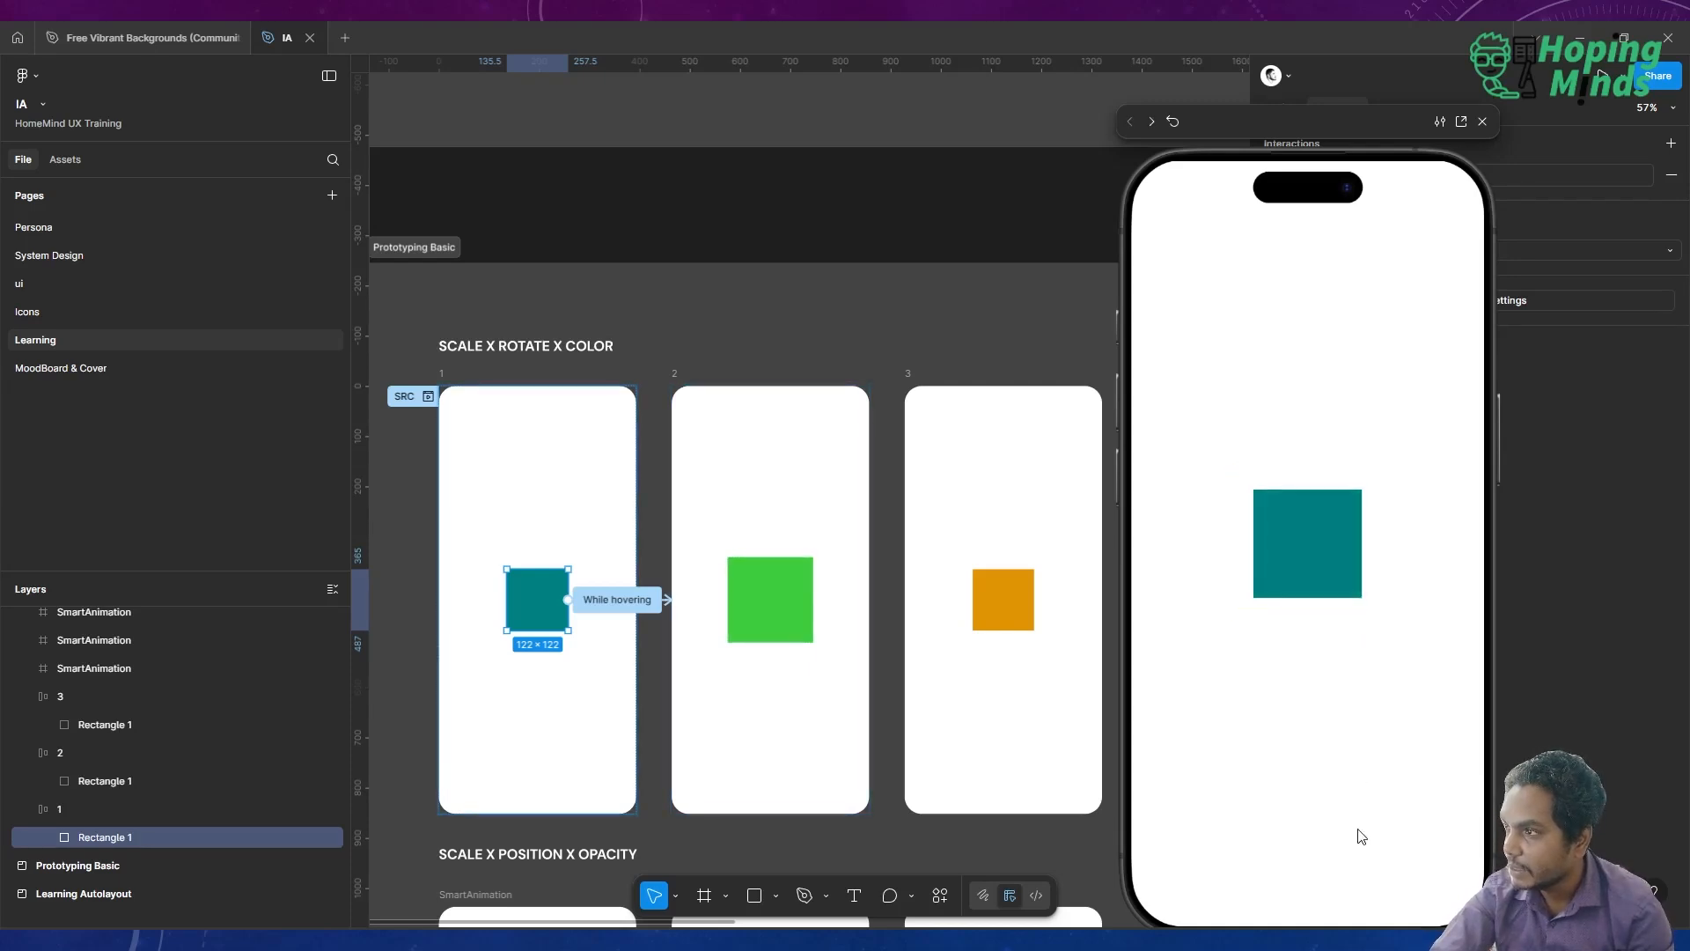
Apply the Small corner radius variable (14) from object/Corners to the green rectangle in frame 2
{"action": "left_click", "coordinate": [781, 633]}
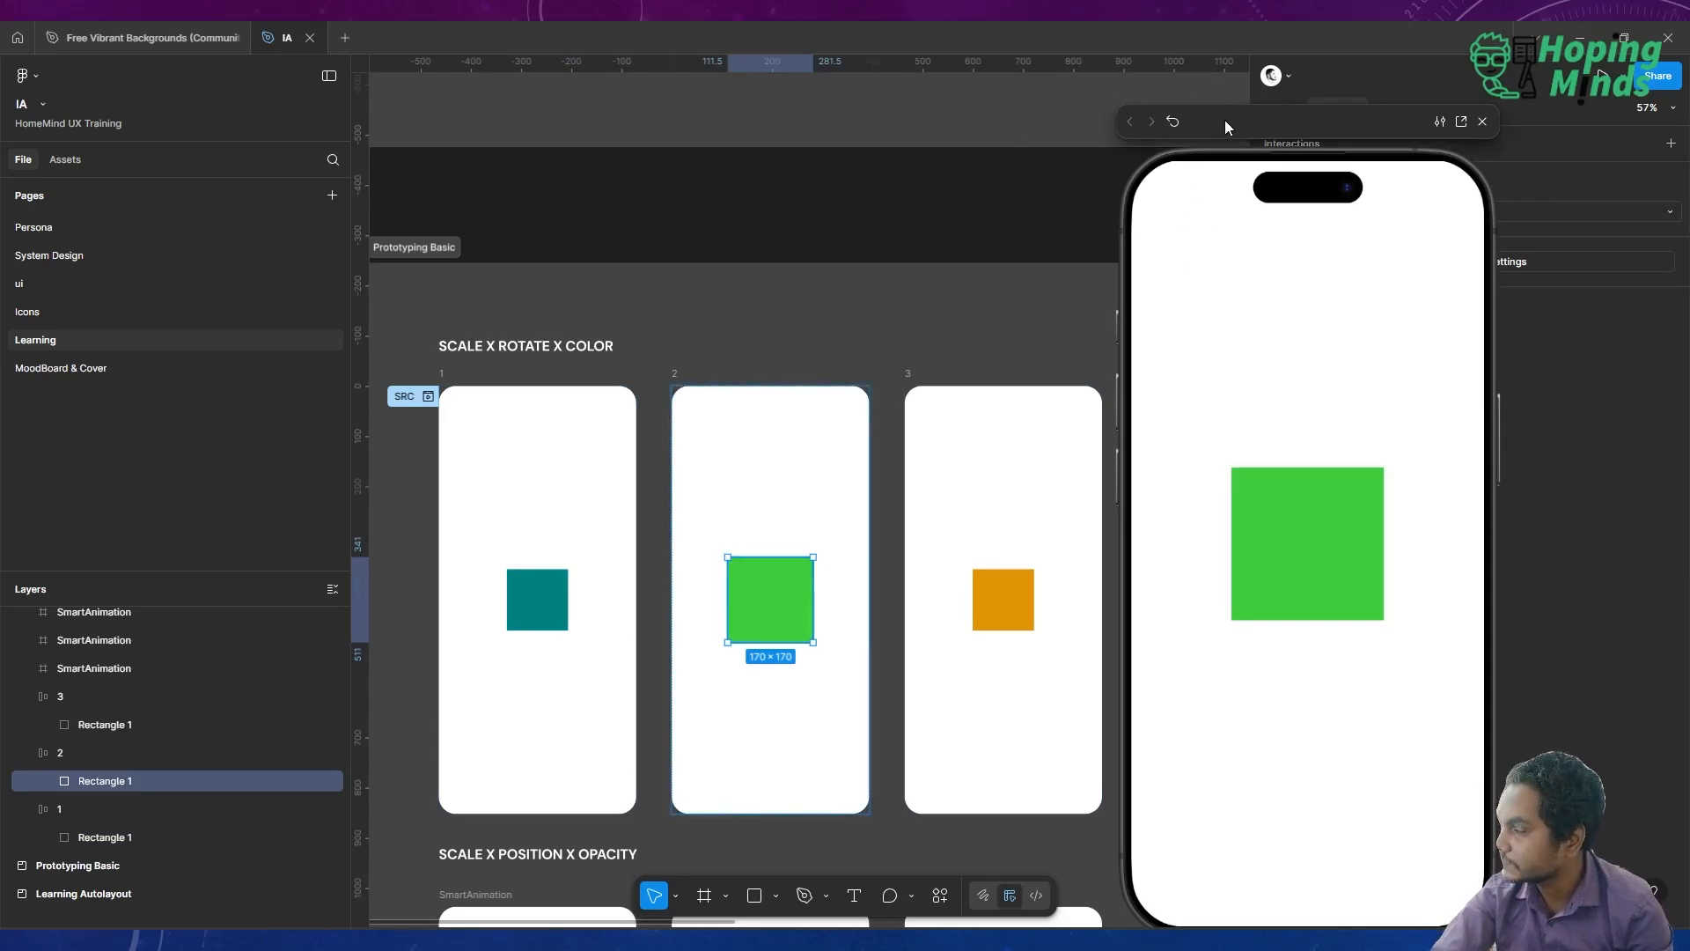
{"action": "left_click_drag", "start_coordinate": [1223, 120], "coordinate": [971, 102]}
{"action": "left_click", "coordinate": [1284, 110]}
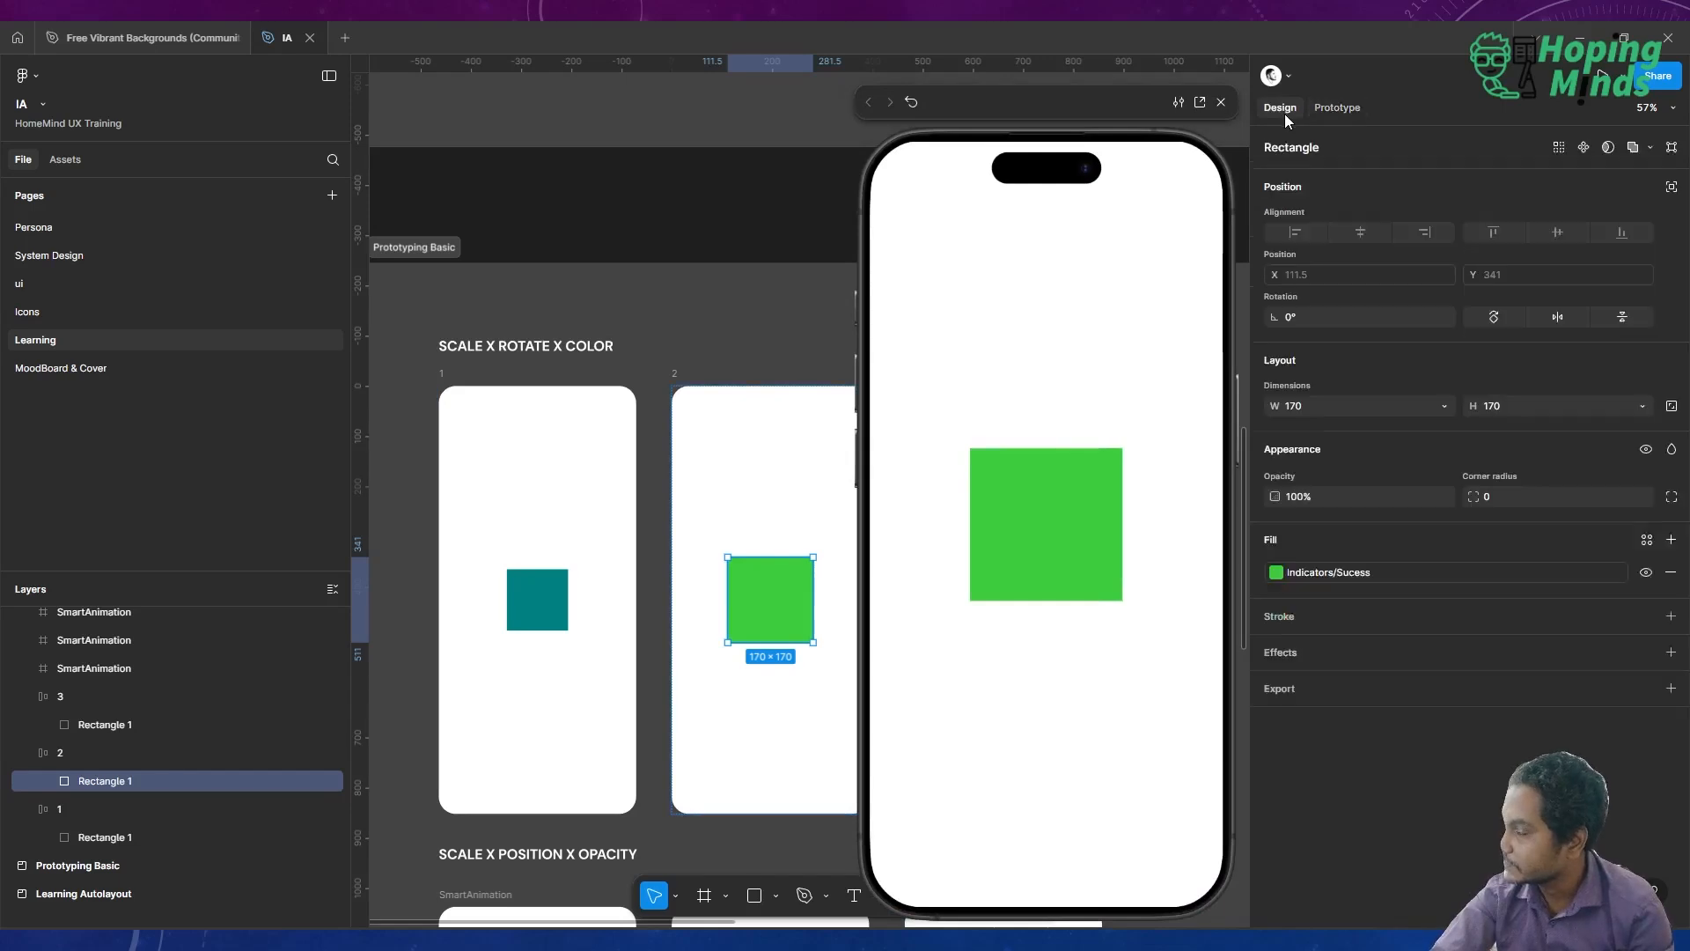
{"action": "left_click", "coordinate": [1672, 497]}
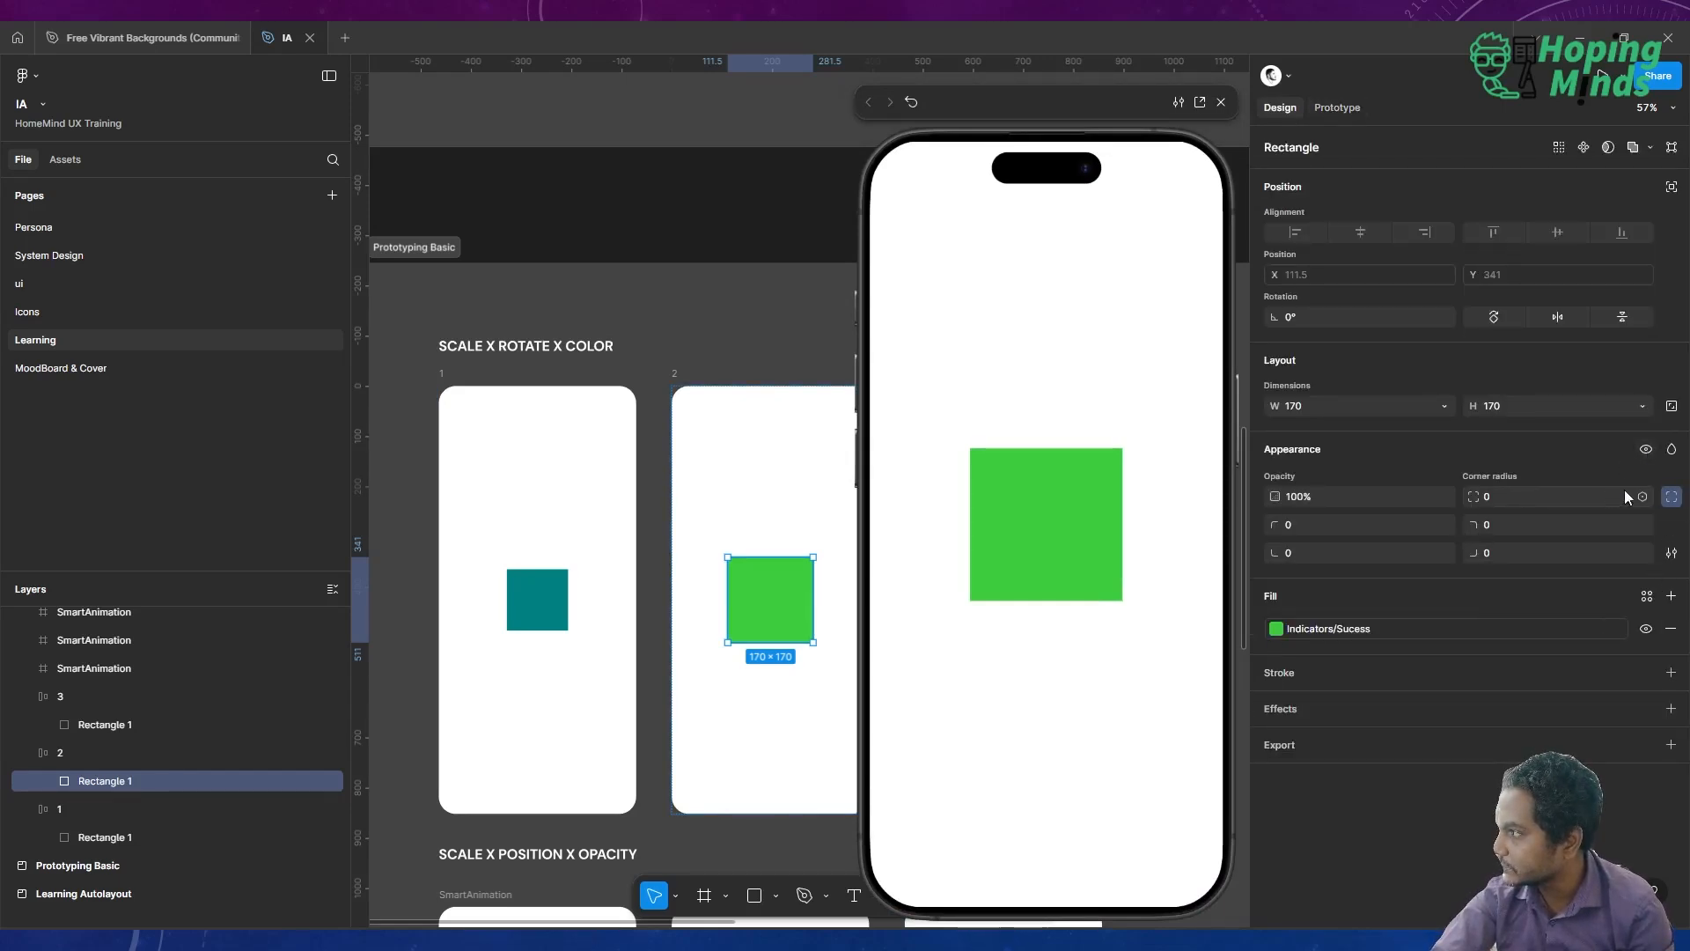
{"action": "left_click", "coordinate": [1643, 497]}
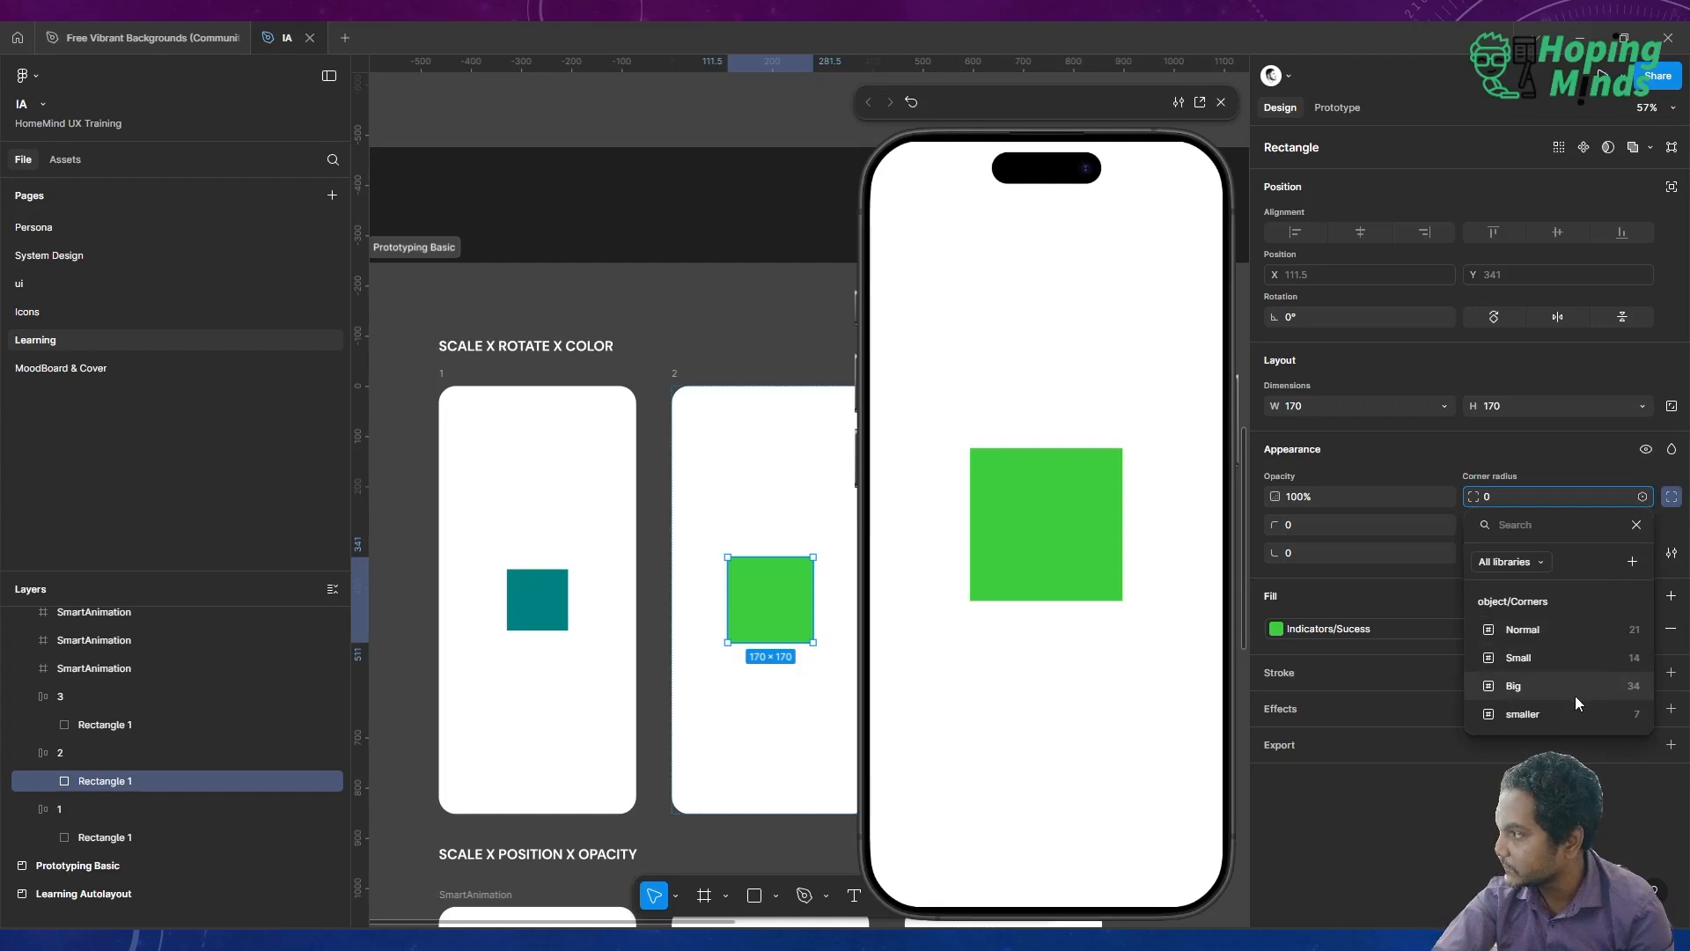
{"action": "left_click", "coordinate": [1579, 662]}
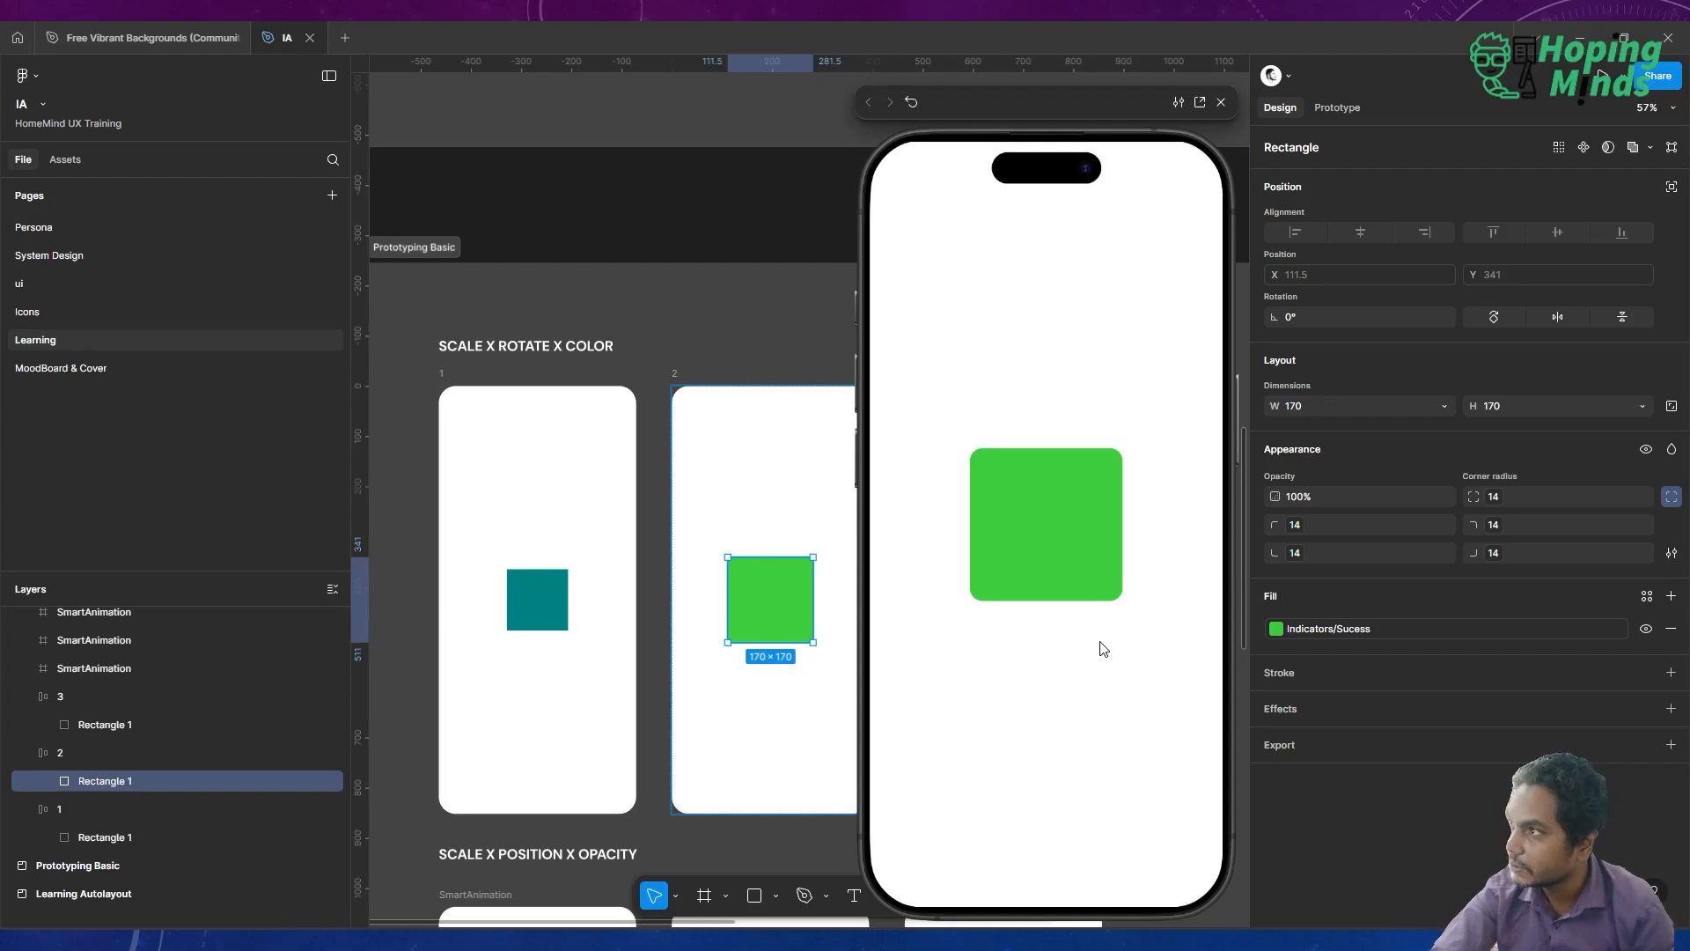
Test the hover transition between frames 1 and 2 on the rectangle in the preview
{"action": "left_click", "coordinate": [493, 413]}
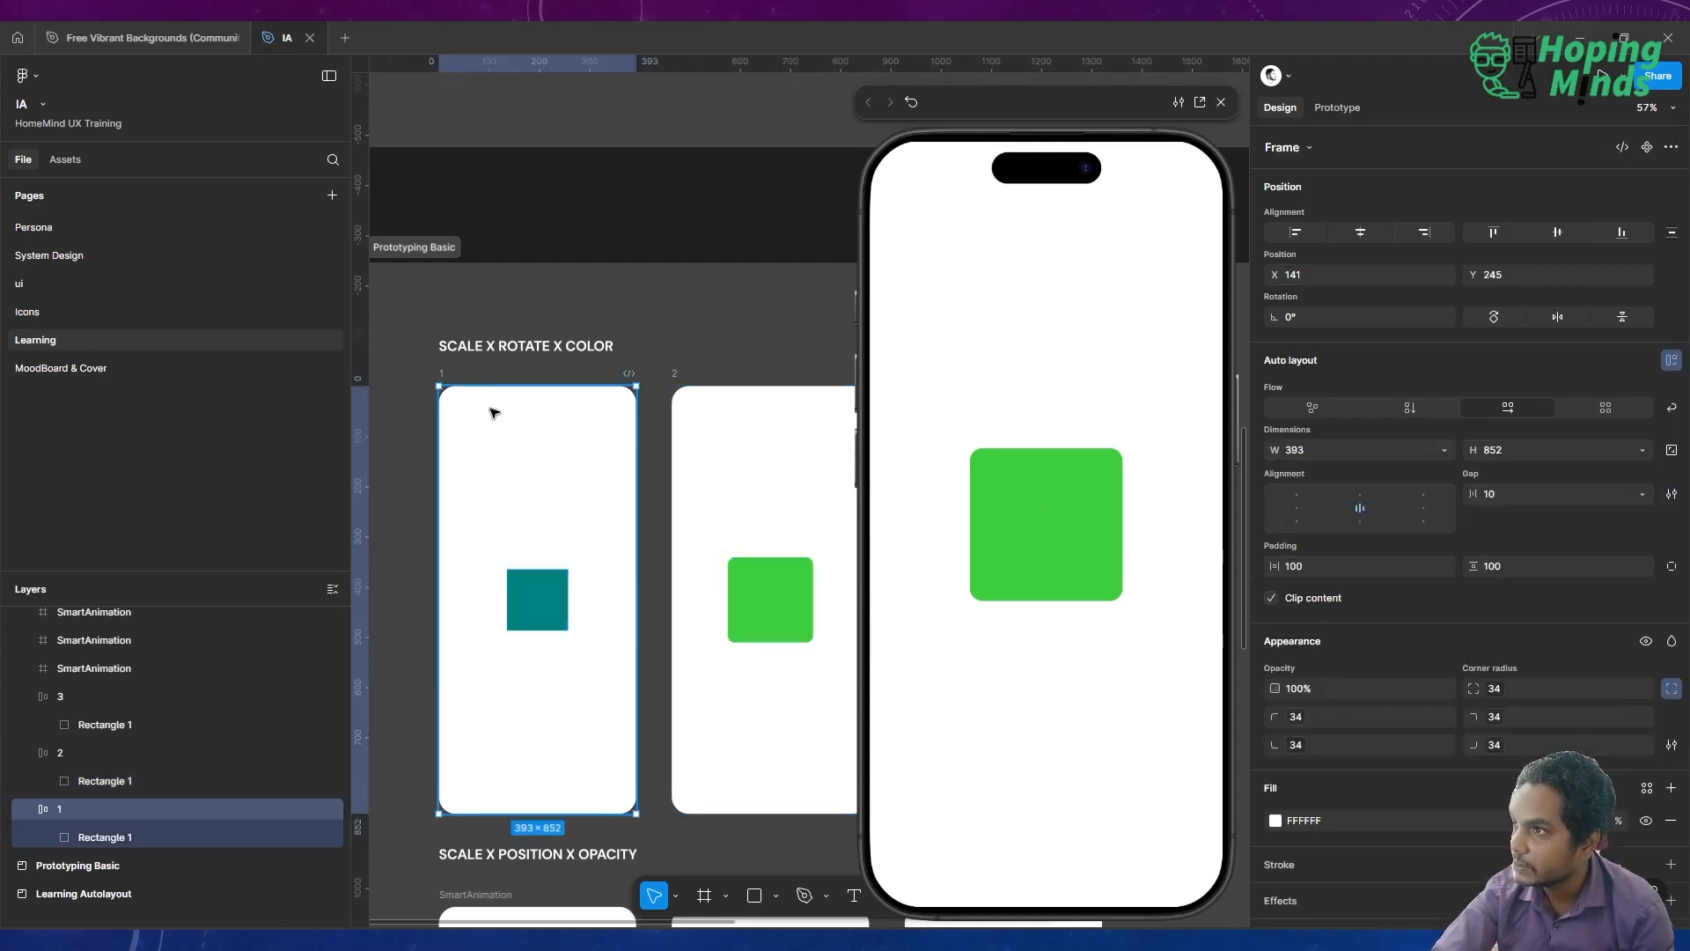
{"action": "left_click", "coordinate": [532, 345]}
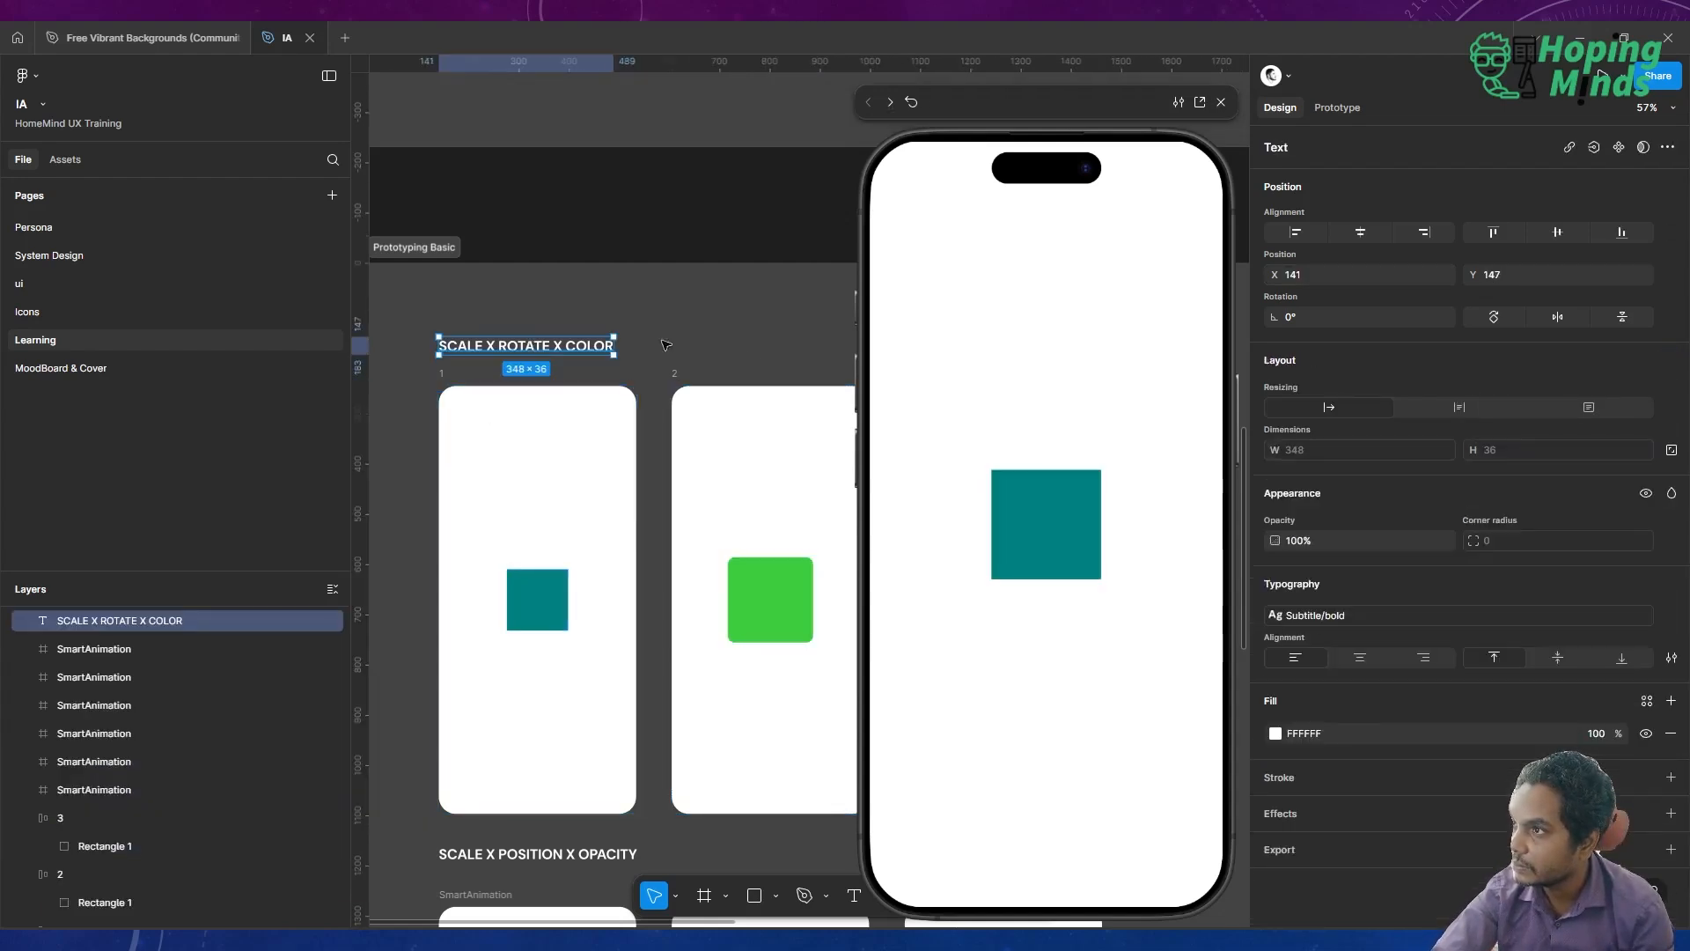
{"action": "left_click", "coordinate": [639, 235]}
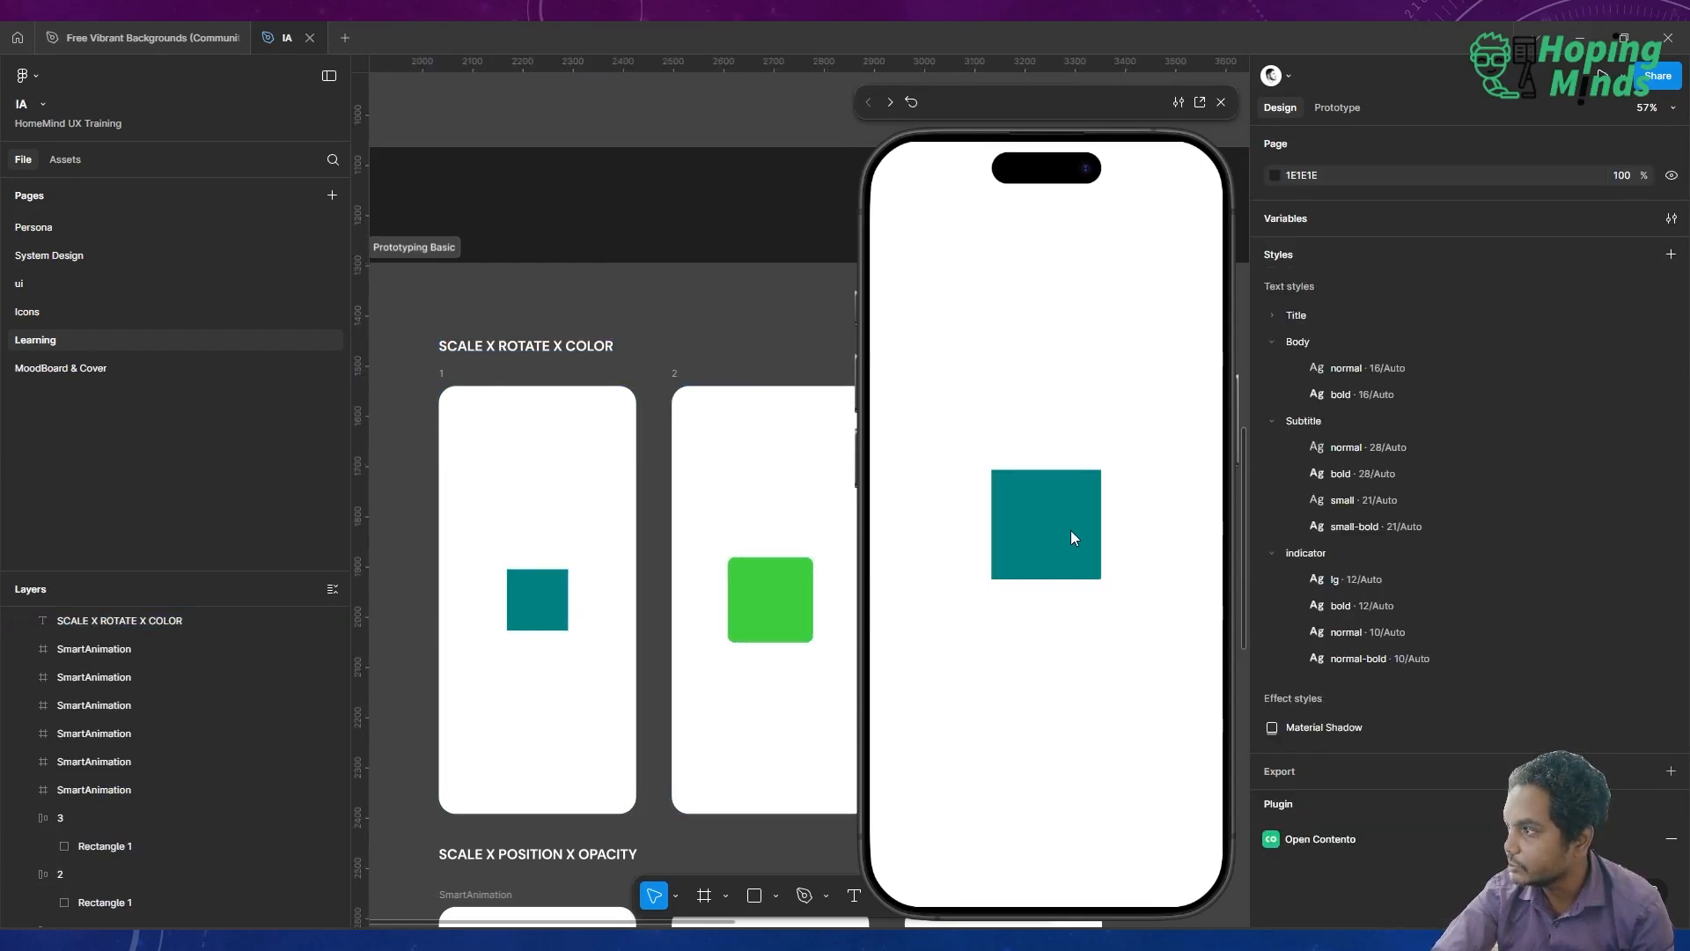
{"action": "left_click", "coordinate": [1090, 358]}
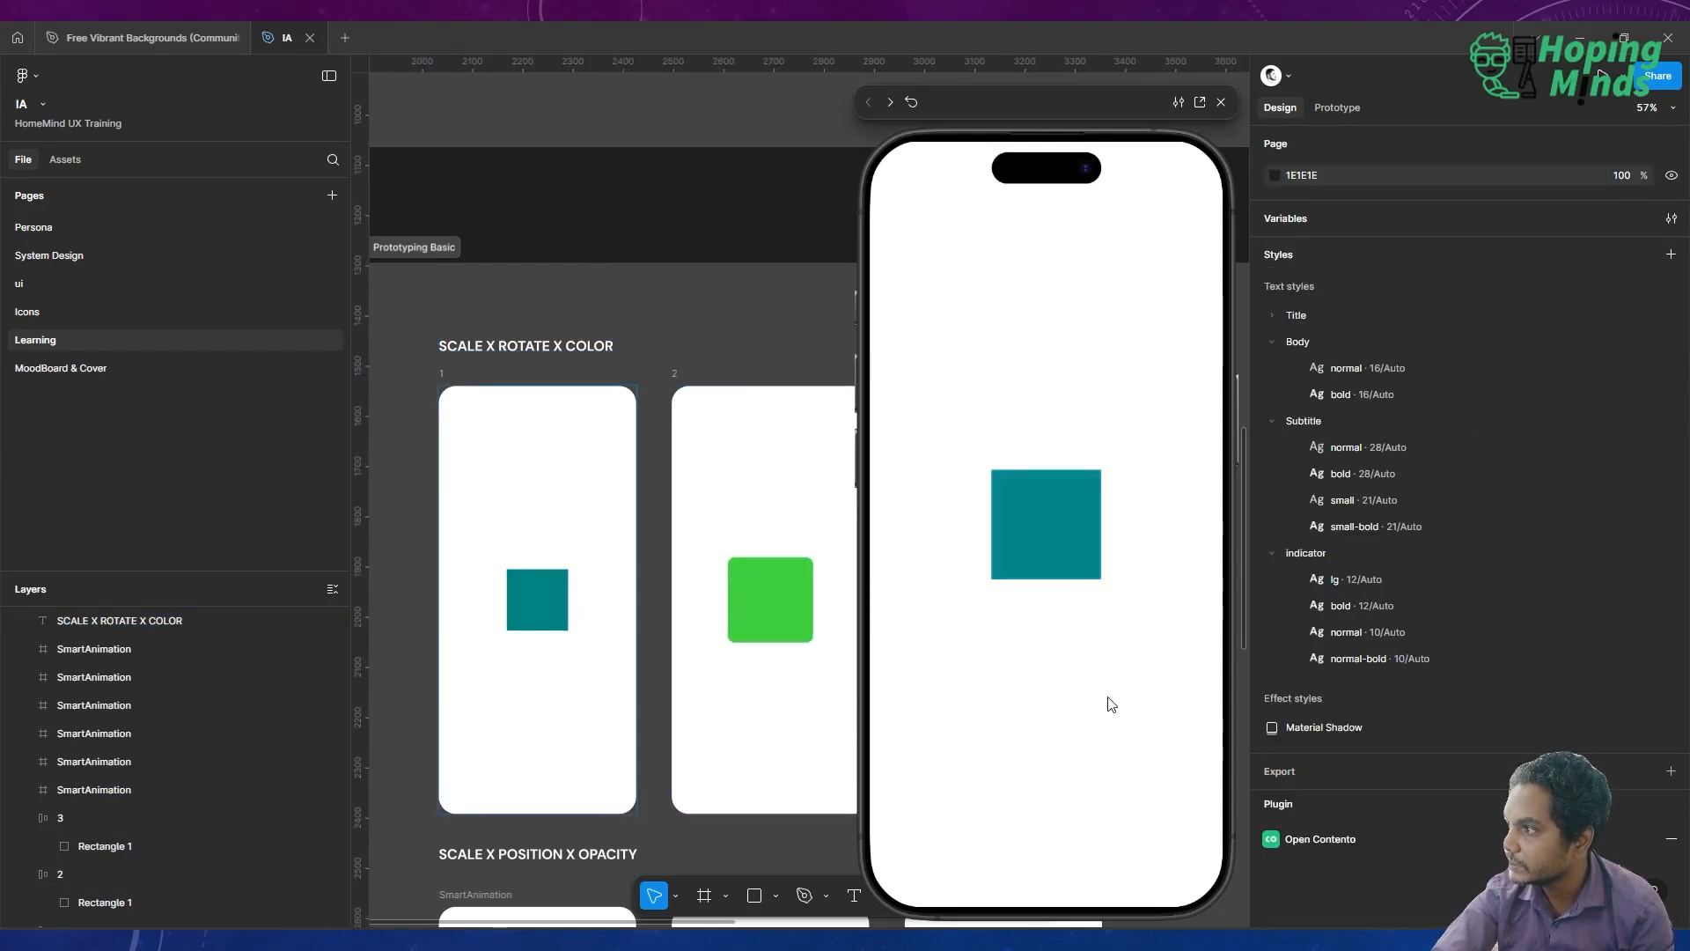
{"action": "left_click", "coordinate": [1068, 564]}
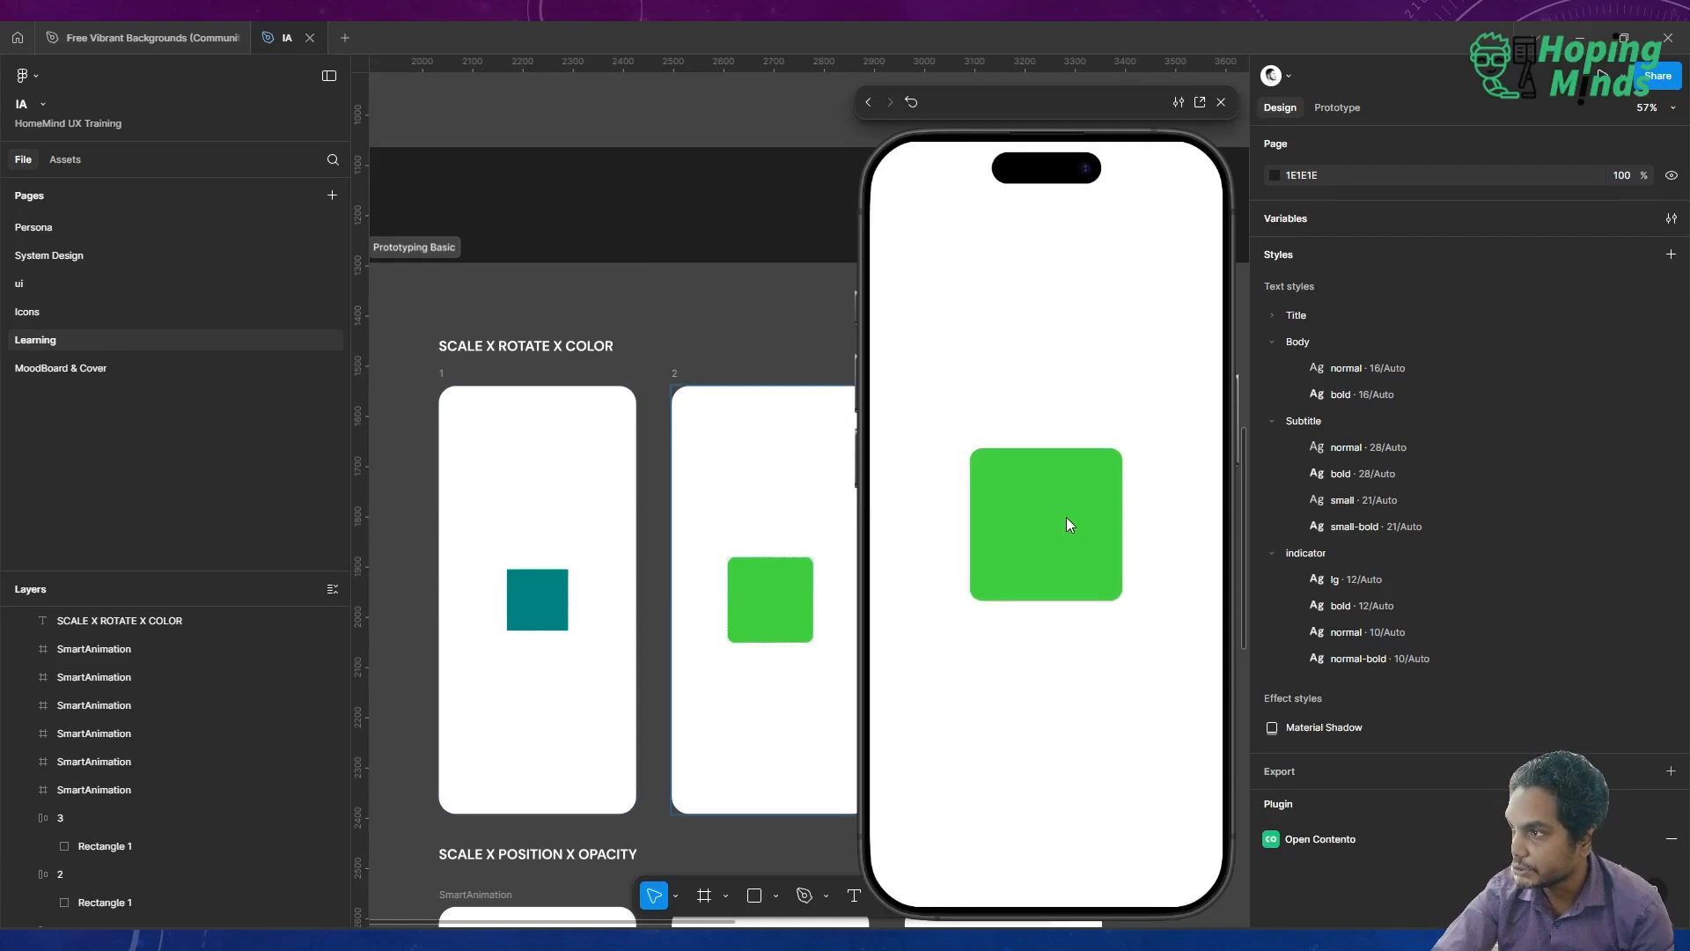
{"action": "left_click", "coordinate": [1066, 519]}
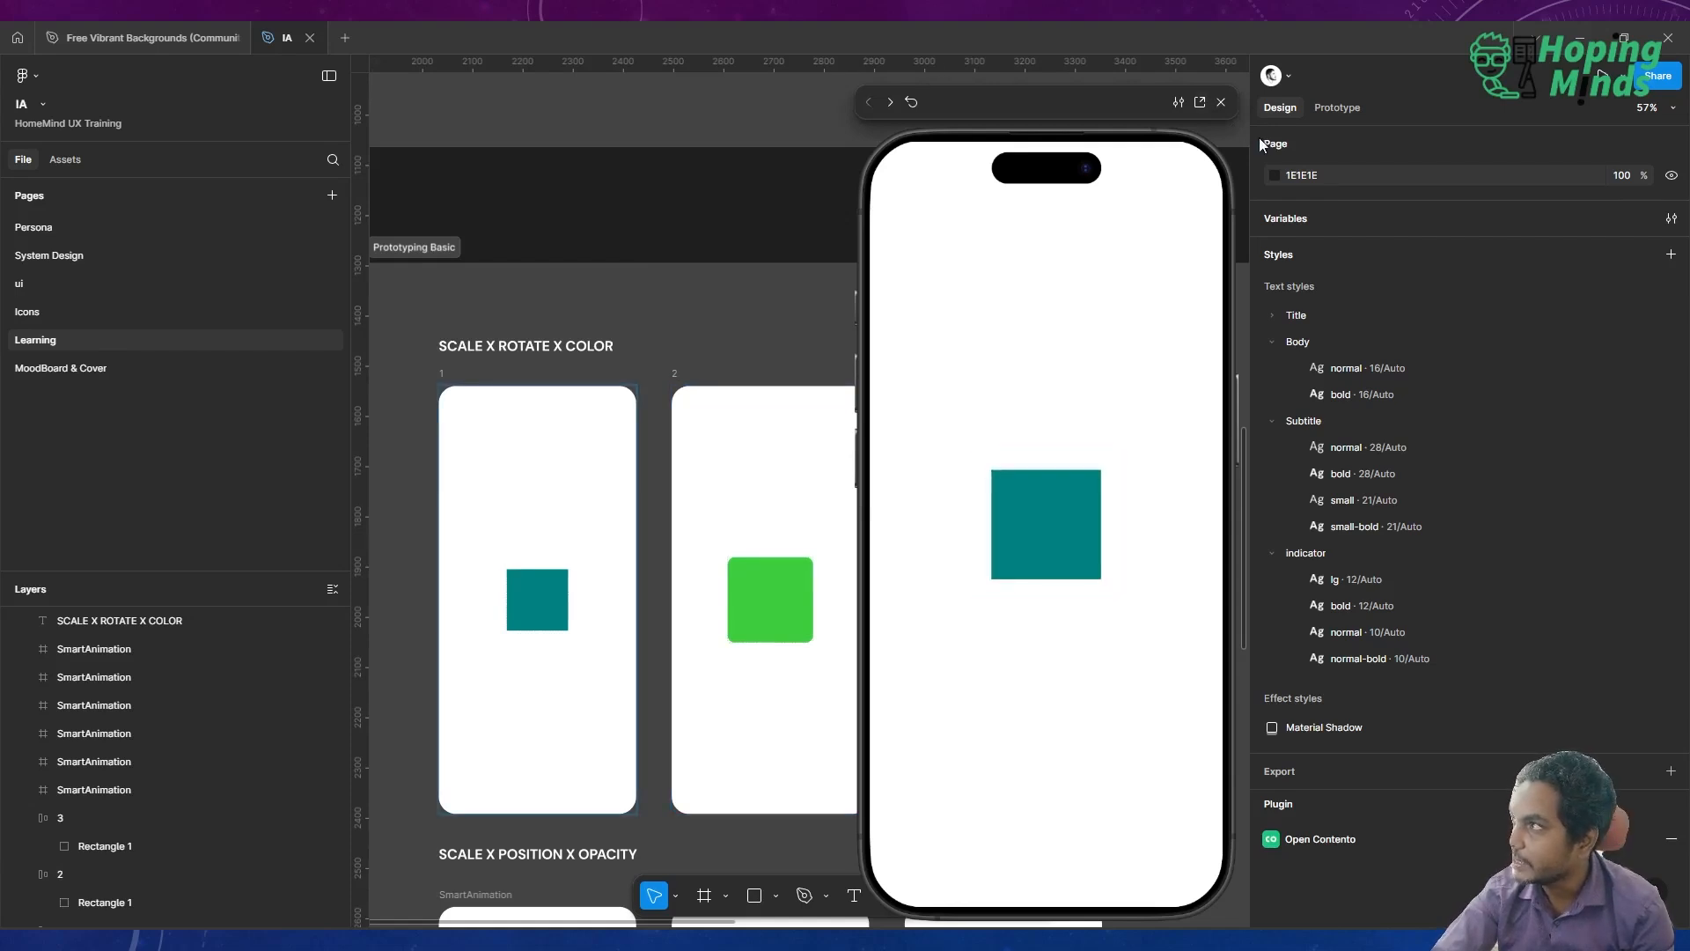
Close the preview and link the green rectangle in frame 2 to frame 3 with an on-tap smart animate interaction
{"action": "left_click", "coordinate": [1222, 102]}
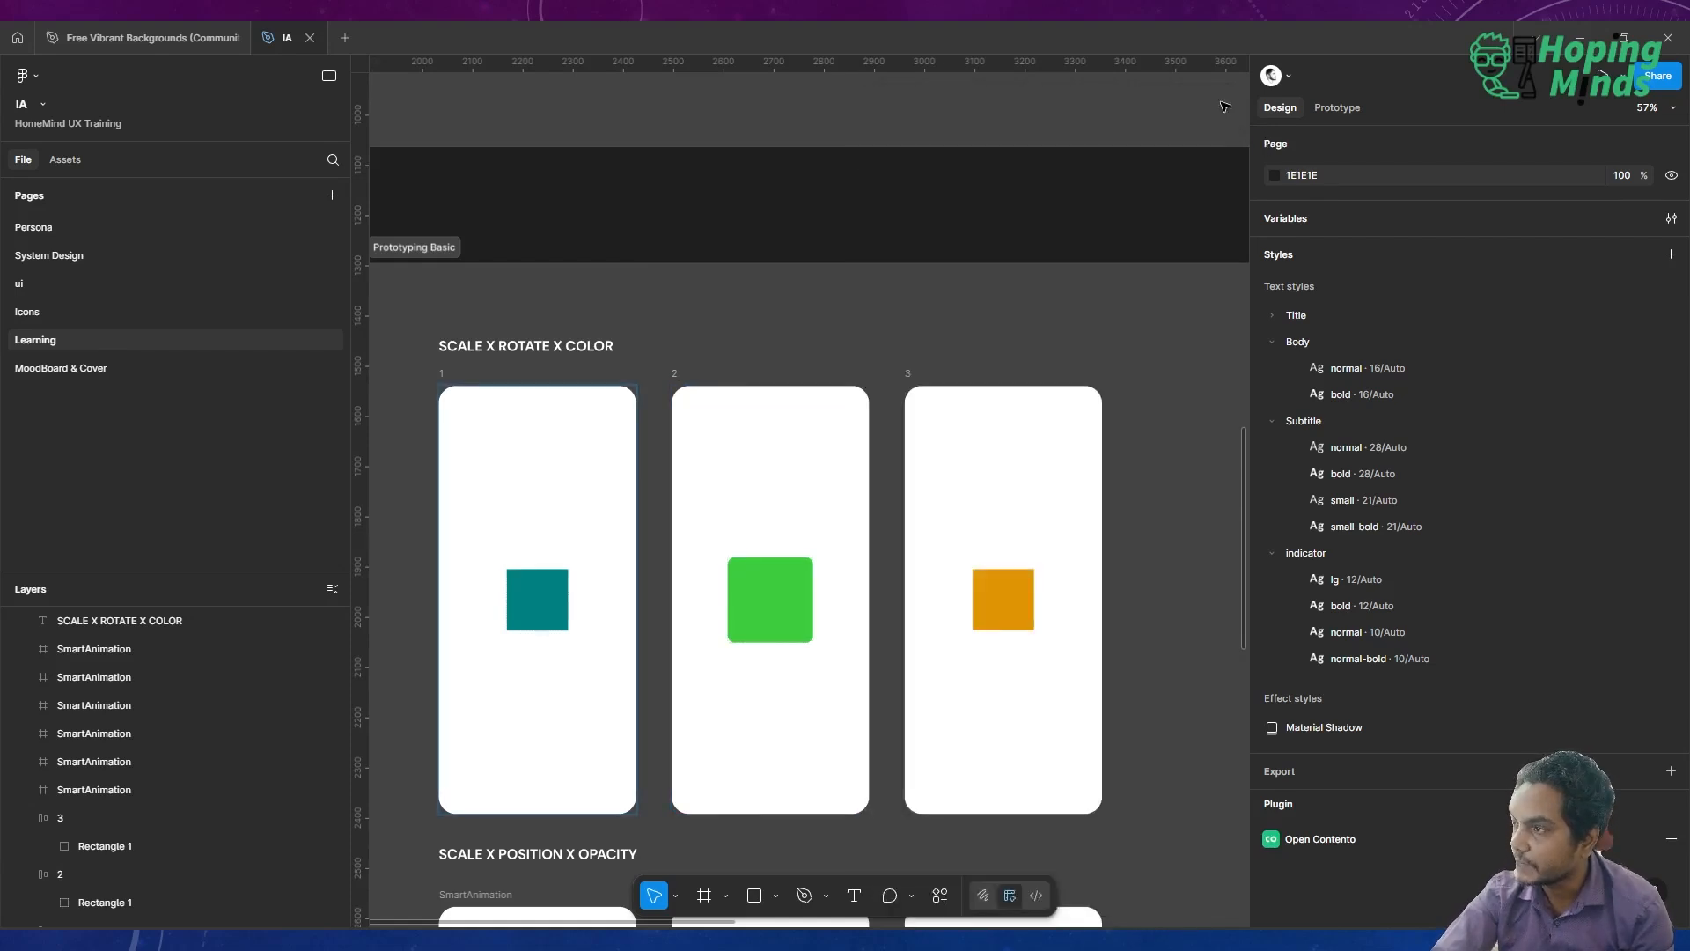
{"action": "left_click", "coordinate": [763, 589]}
{"action": "left_click", "coordinate": [1018, 333]}
{"action": "left_click", "coordinate": [1358, 111]}
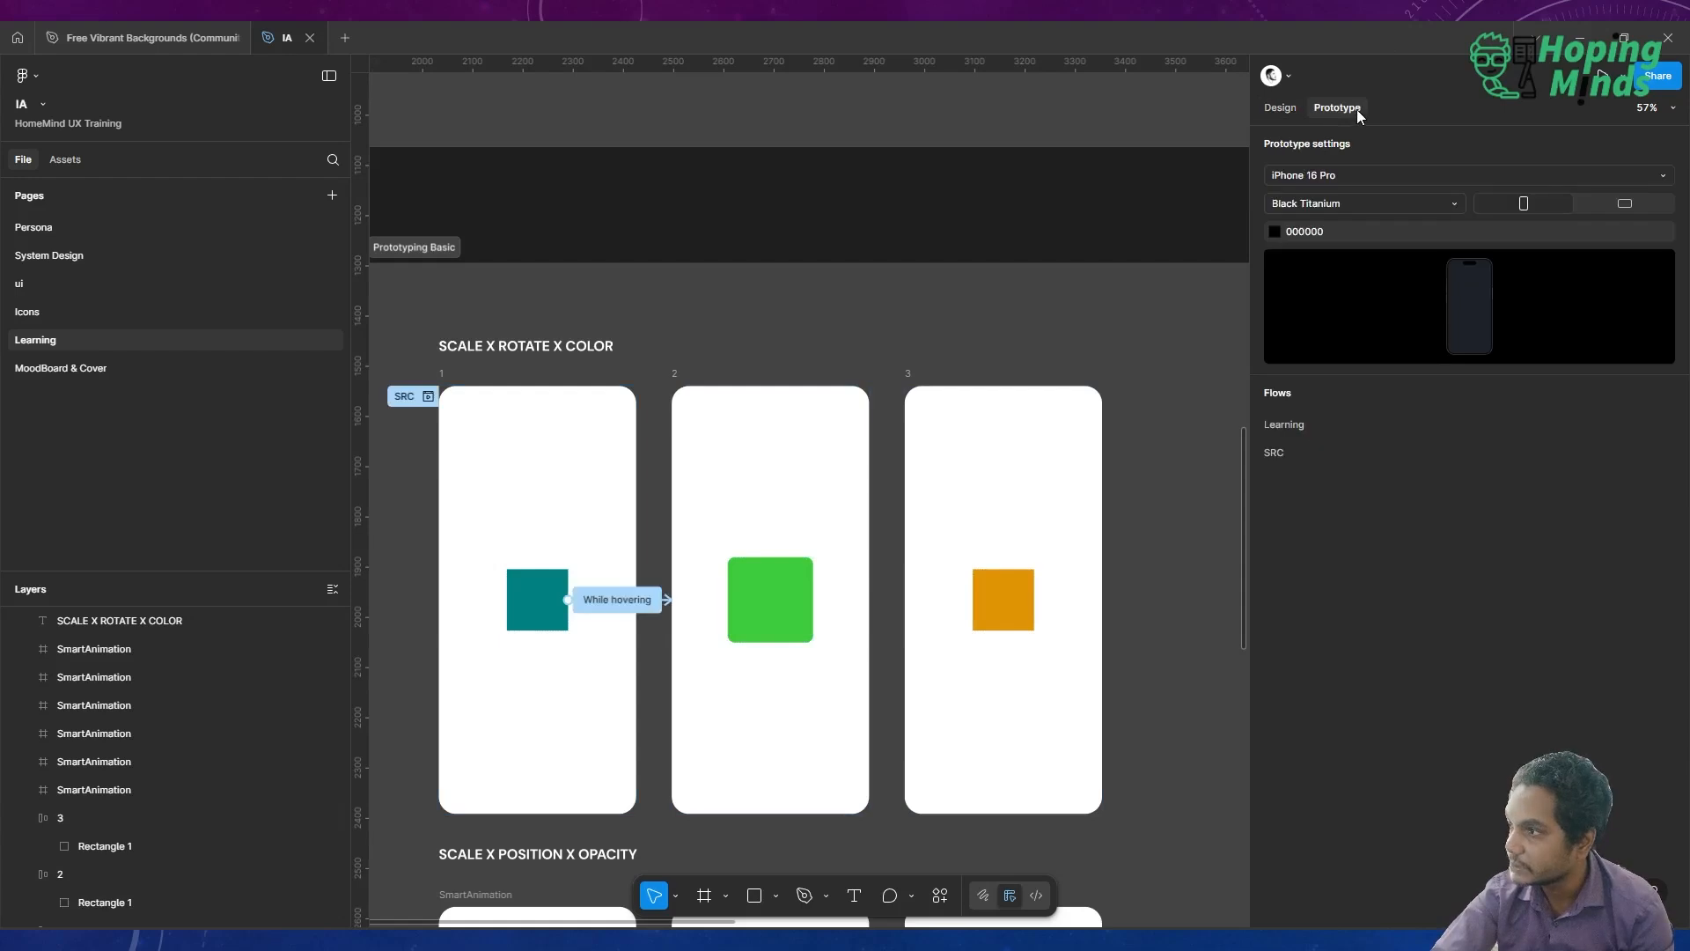
{"action": "left_click", "coordinate": [807, 555]}
{"action": "left_click", "coordinate": [797, 605]}
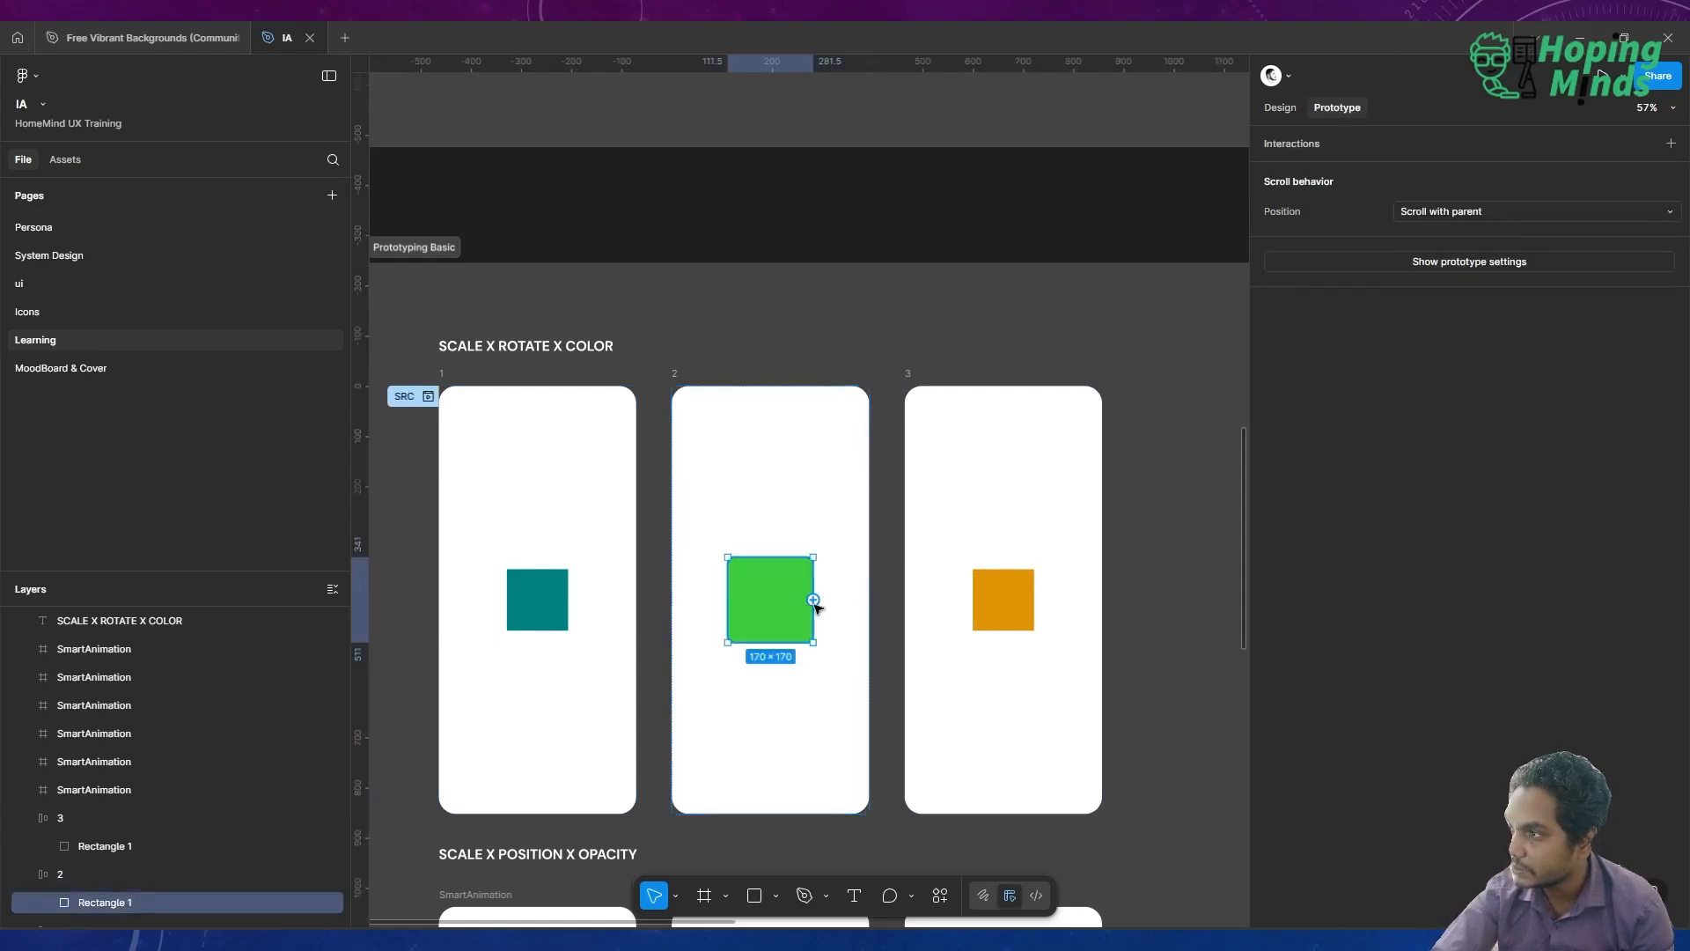
{"action": "left_click_drag", "start_coordinate": [814, 599], "coordinate": [1180, 335]}
{"action": "scroll", "coordinate": [1179, 337], "scroll_direction": "down", "scroll_amount": 1}
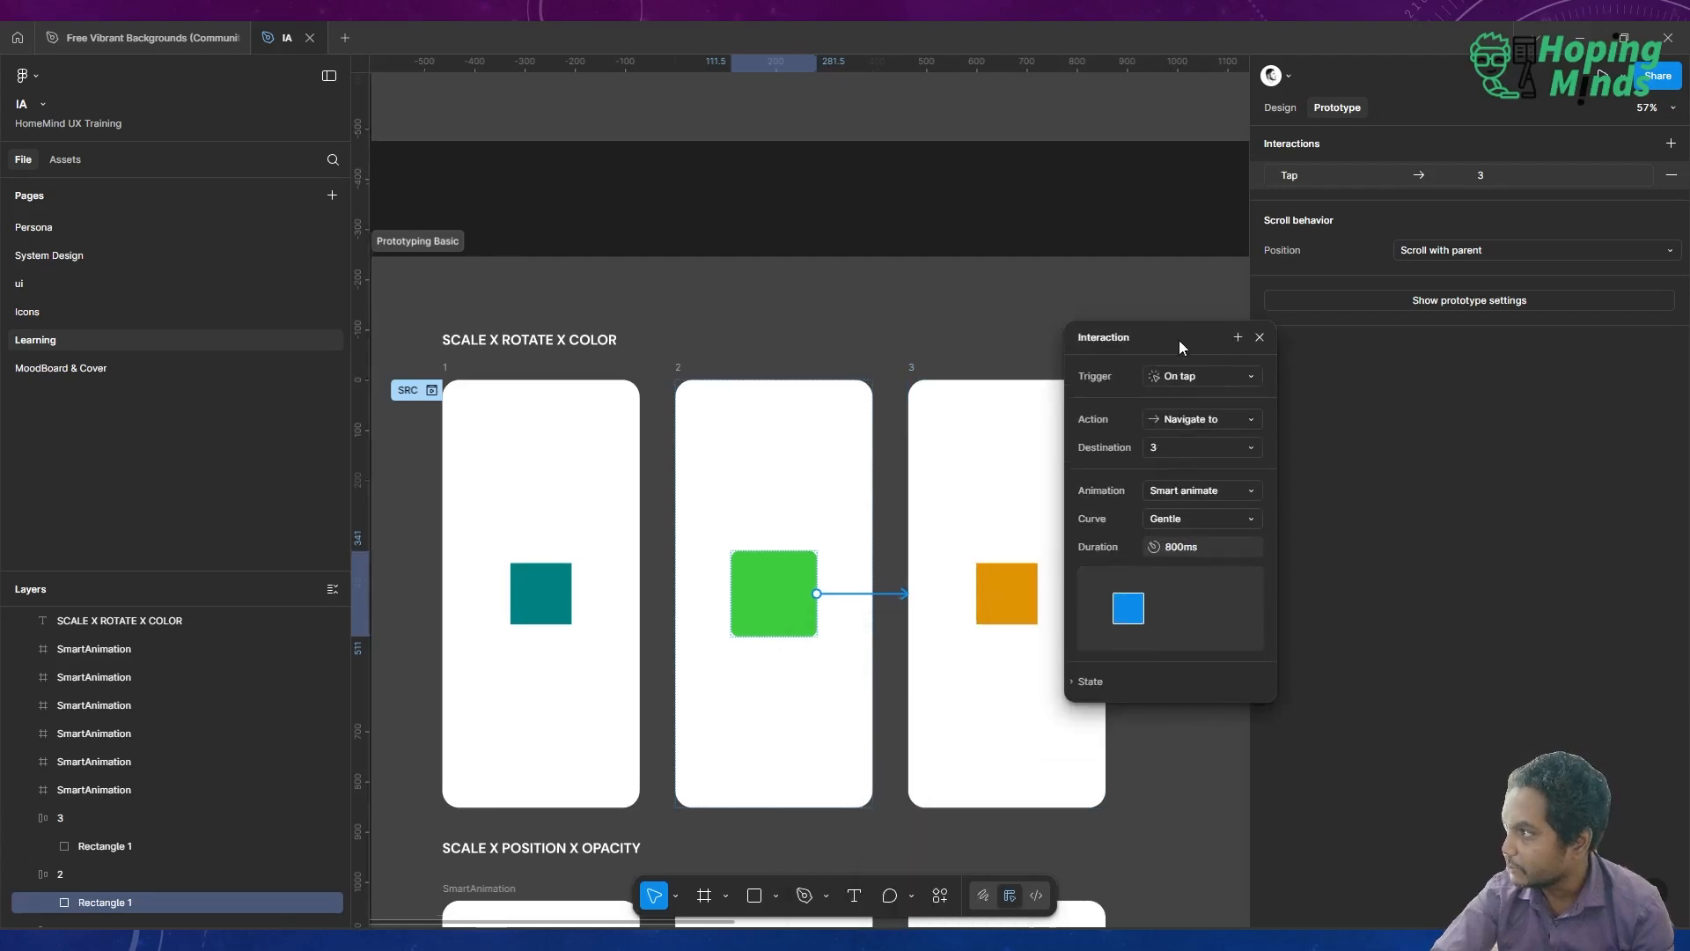
Set the curve of the green rectangle's tap interaction to Bouncy
{"action": "left_click", "coordinate": [1228, 520]}
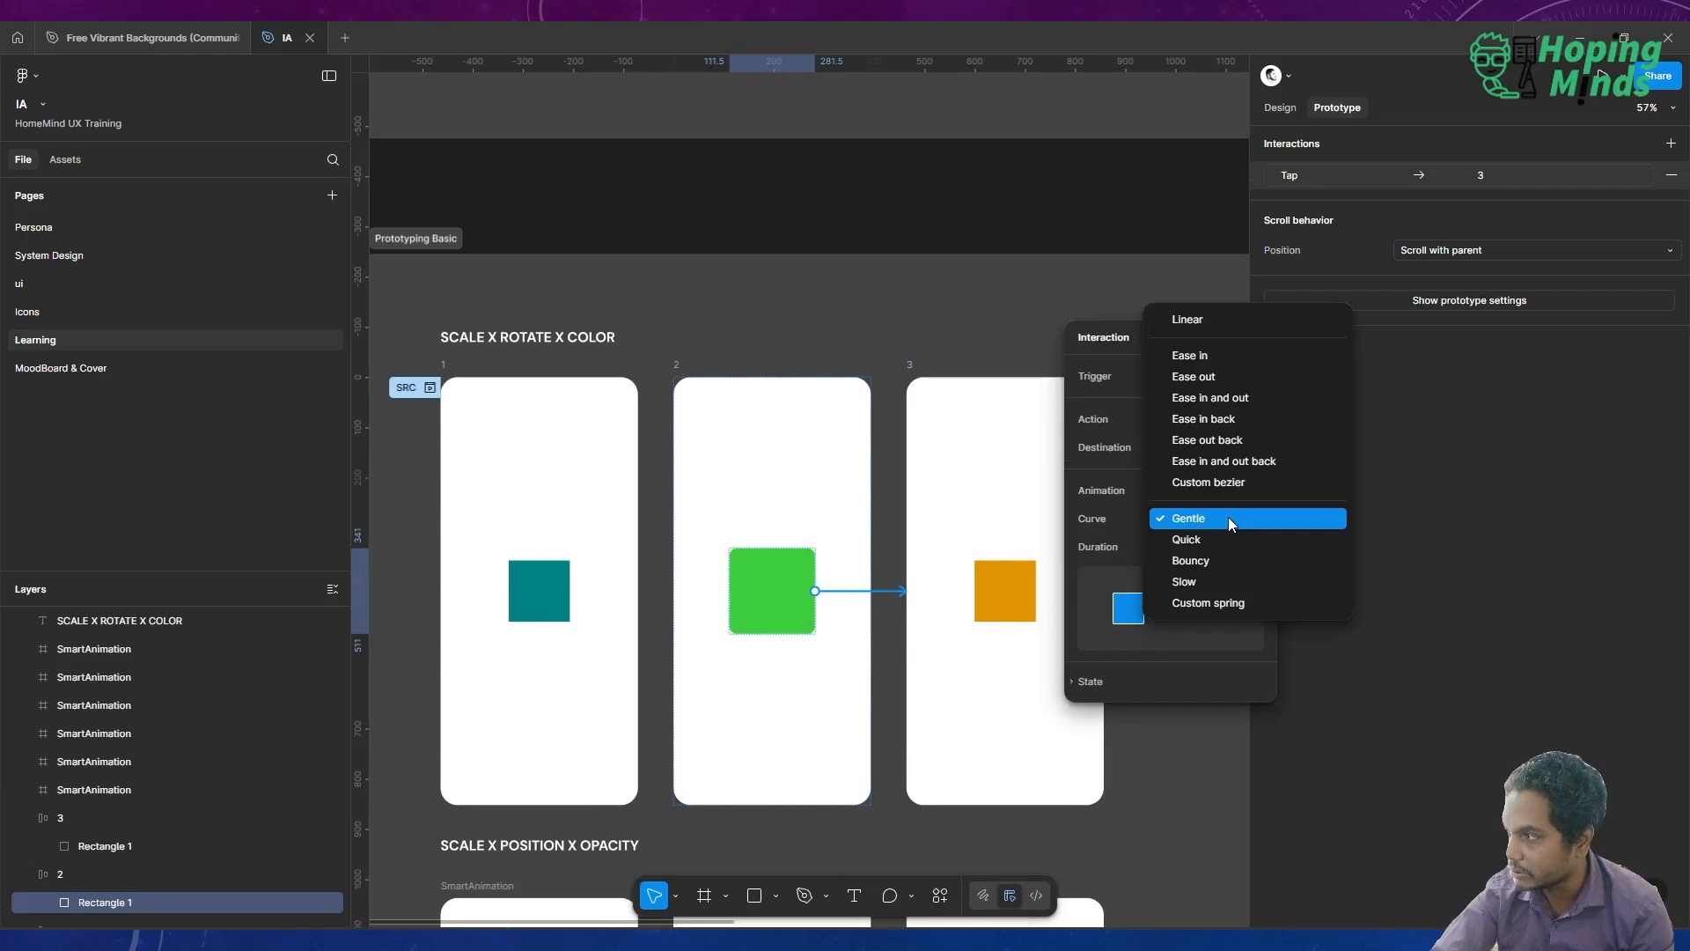
{"action": "left_click", "coordinate": [1220, 562]}
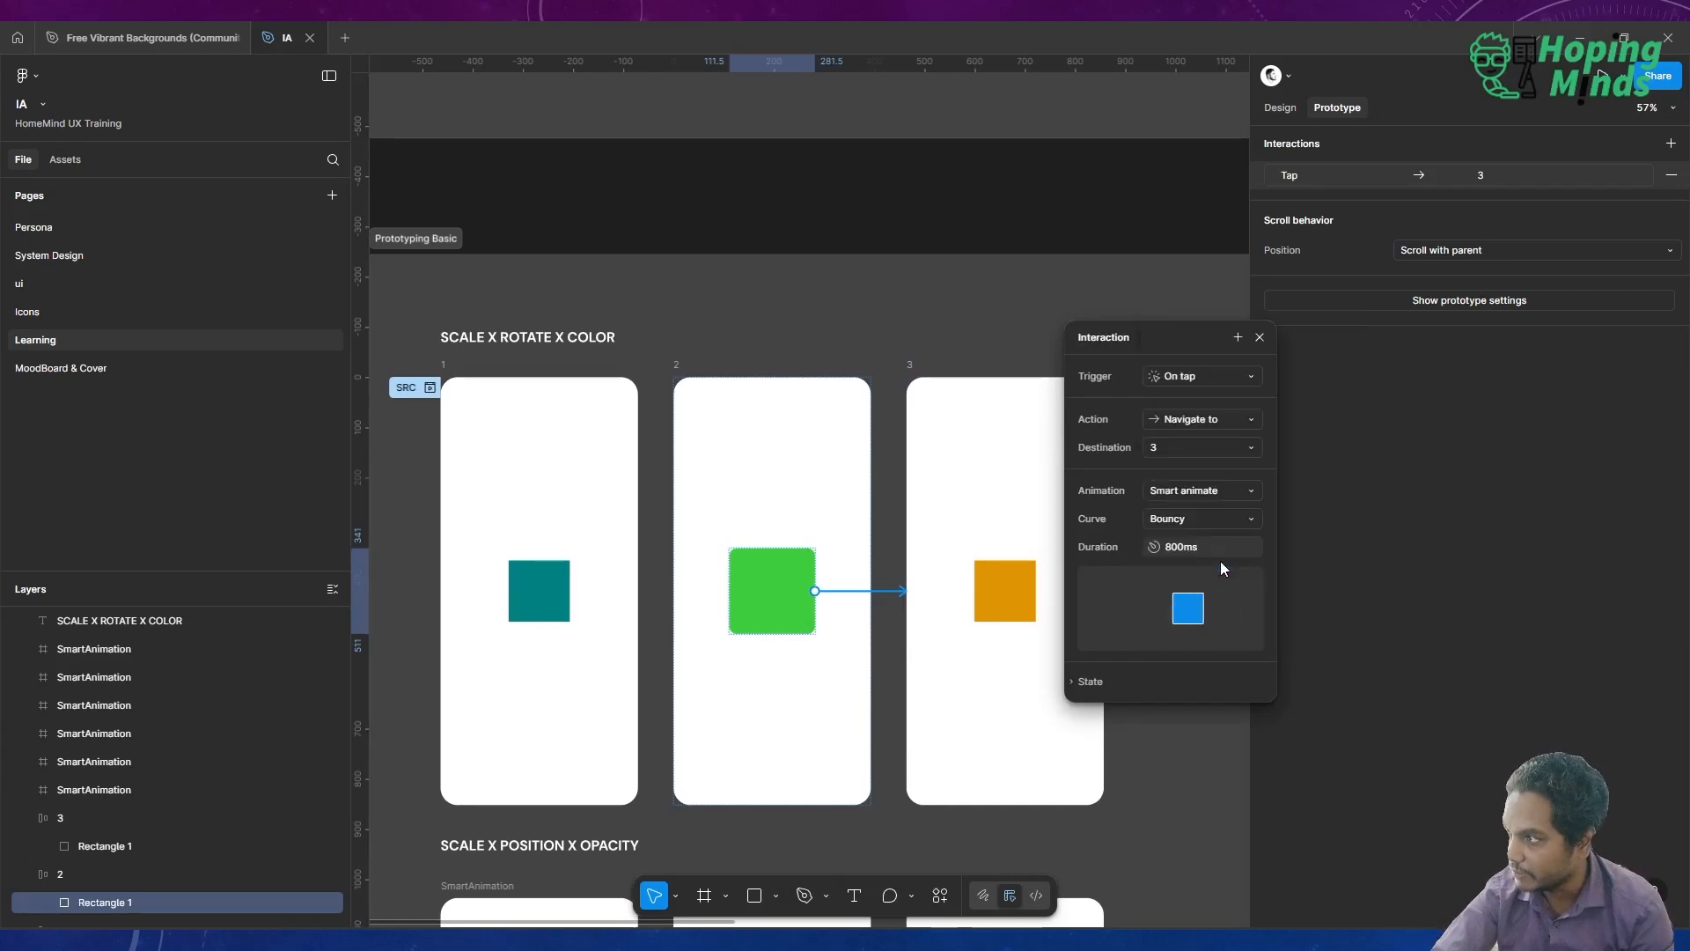
{"action": "left_click", "coordinate": [1260, 338]}
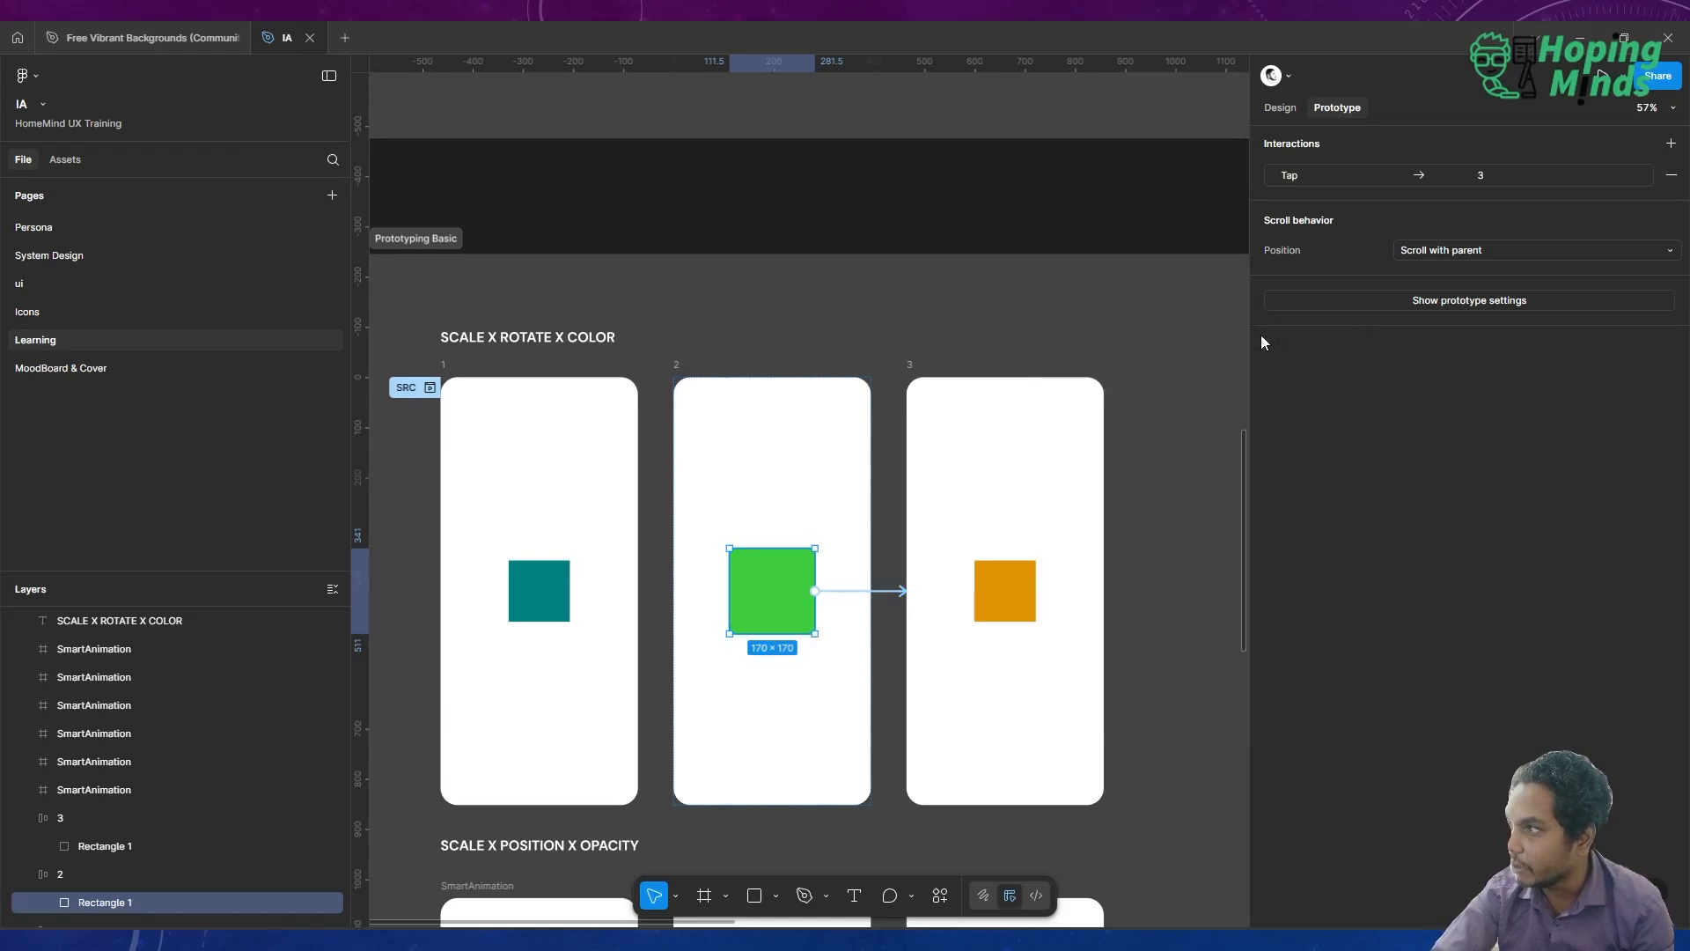
Preview the SRC flow and test the hover and tap transitions from frame 1 through to frame 3
{"action": "left_click", "coordinate": [431, 389]}
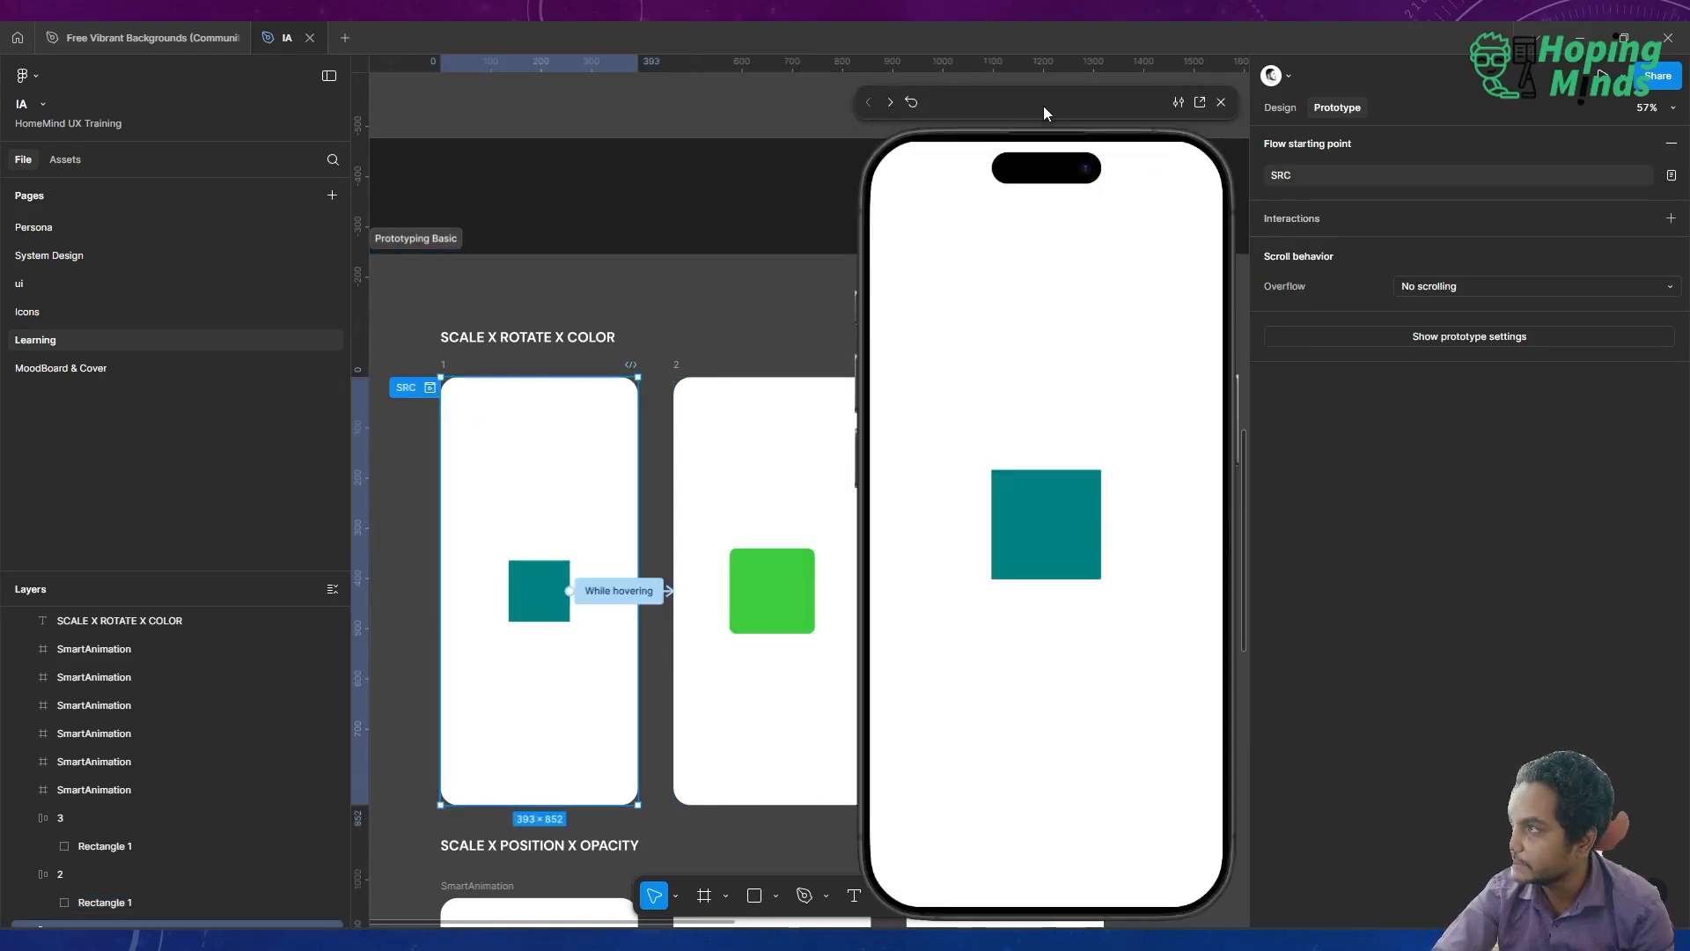
{"action": "left_click_drag", "start_coordinate": [1043, 106], "coordinate": [1359, 114]}
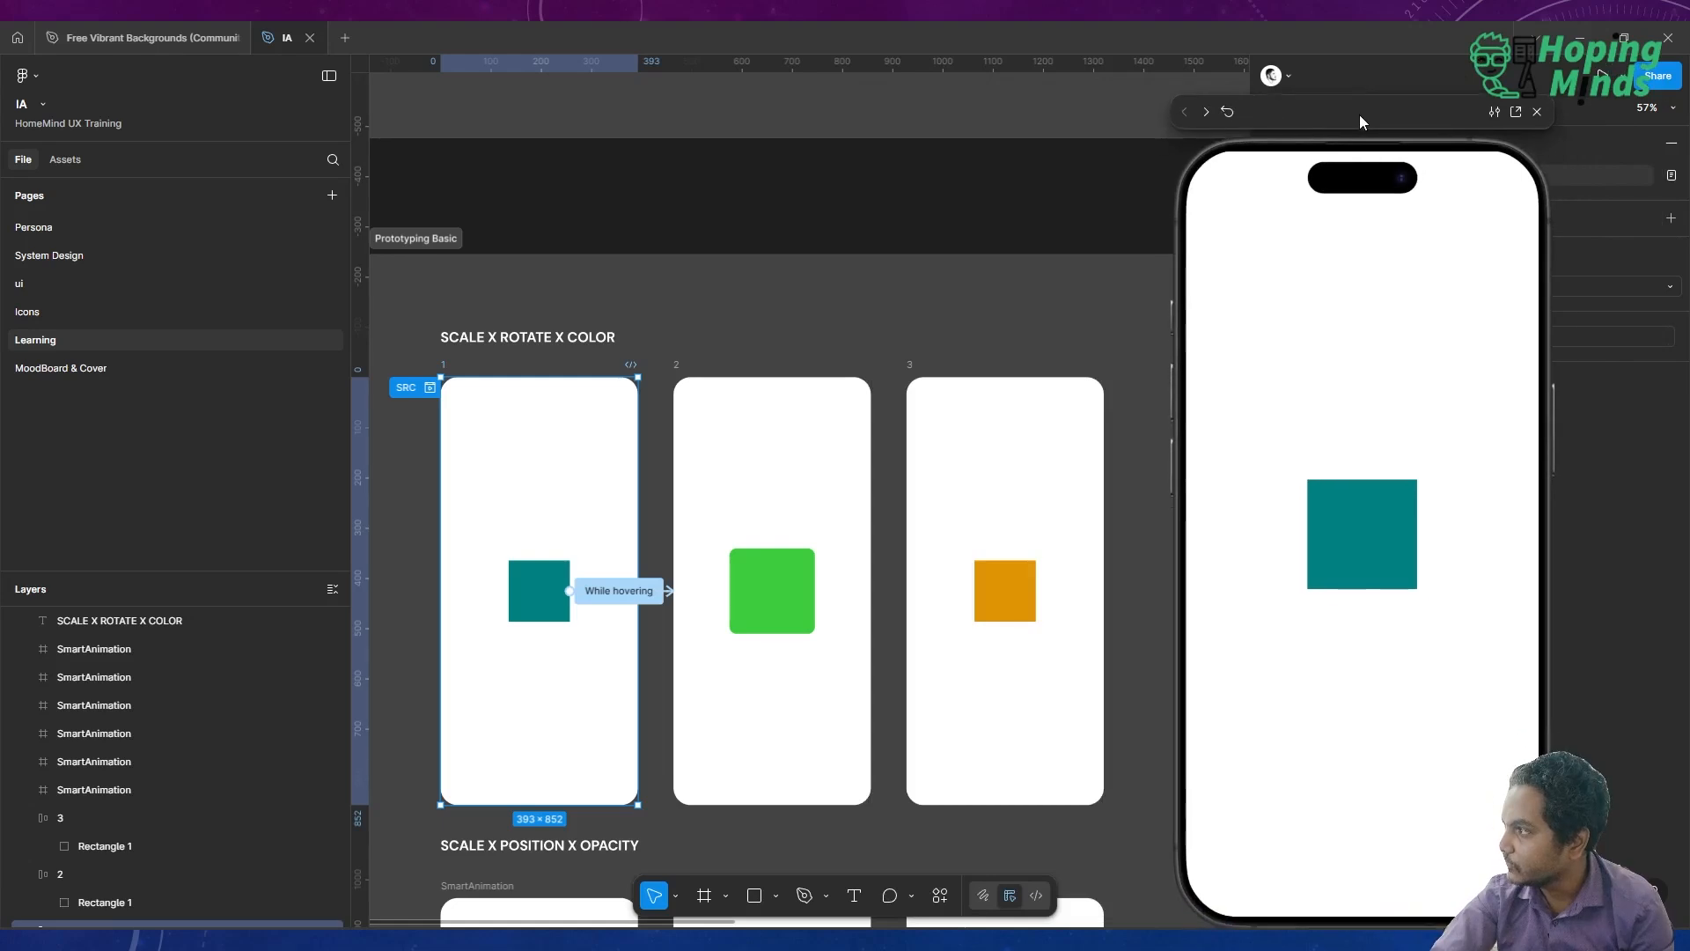
{"action": "left_click", "coordinate": [1374, 577]}
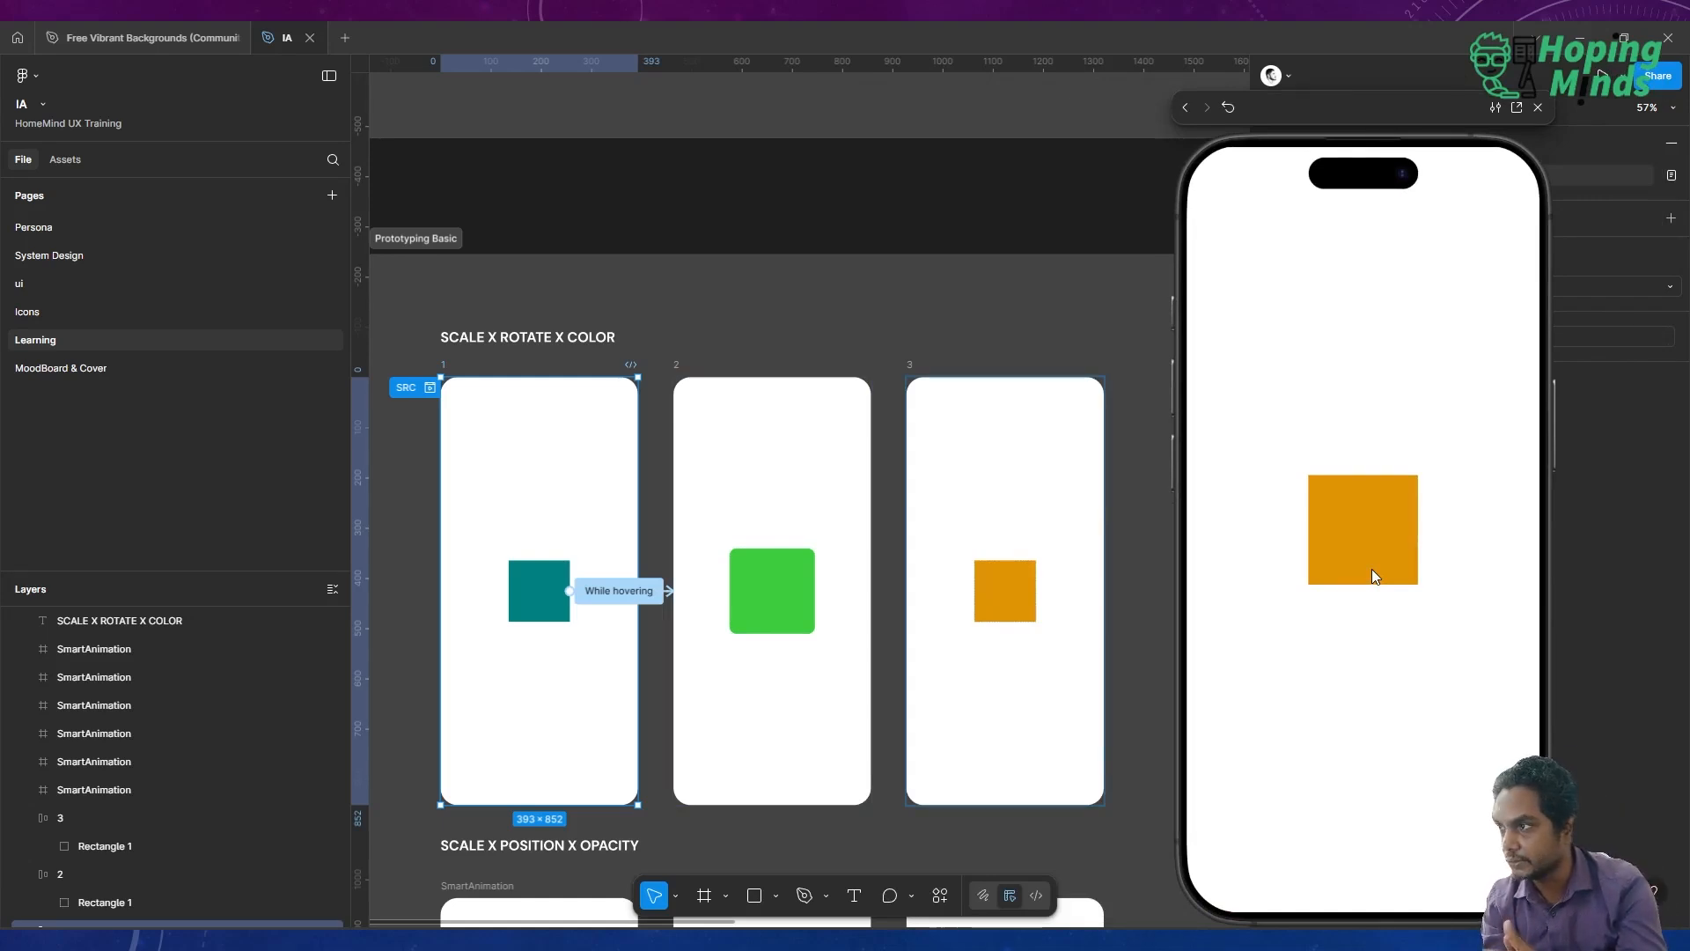
Apply the Small corner radius variable (14) from object/Corners to the orange rectangle in frame 3
{"action": "left_click", "coordinate": [1006, 572]}
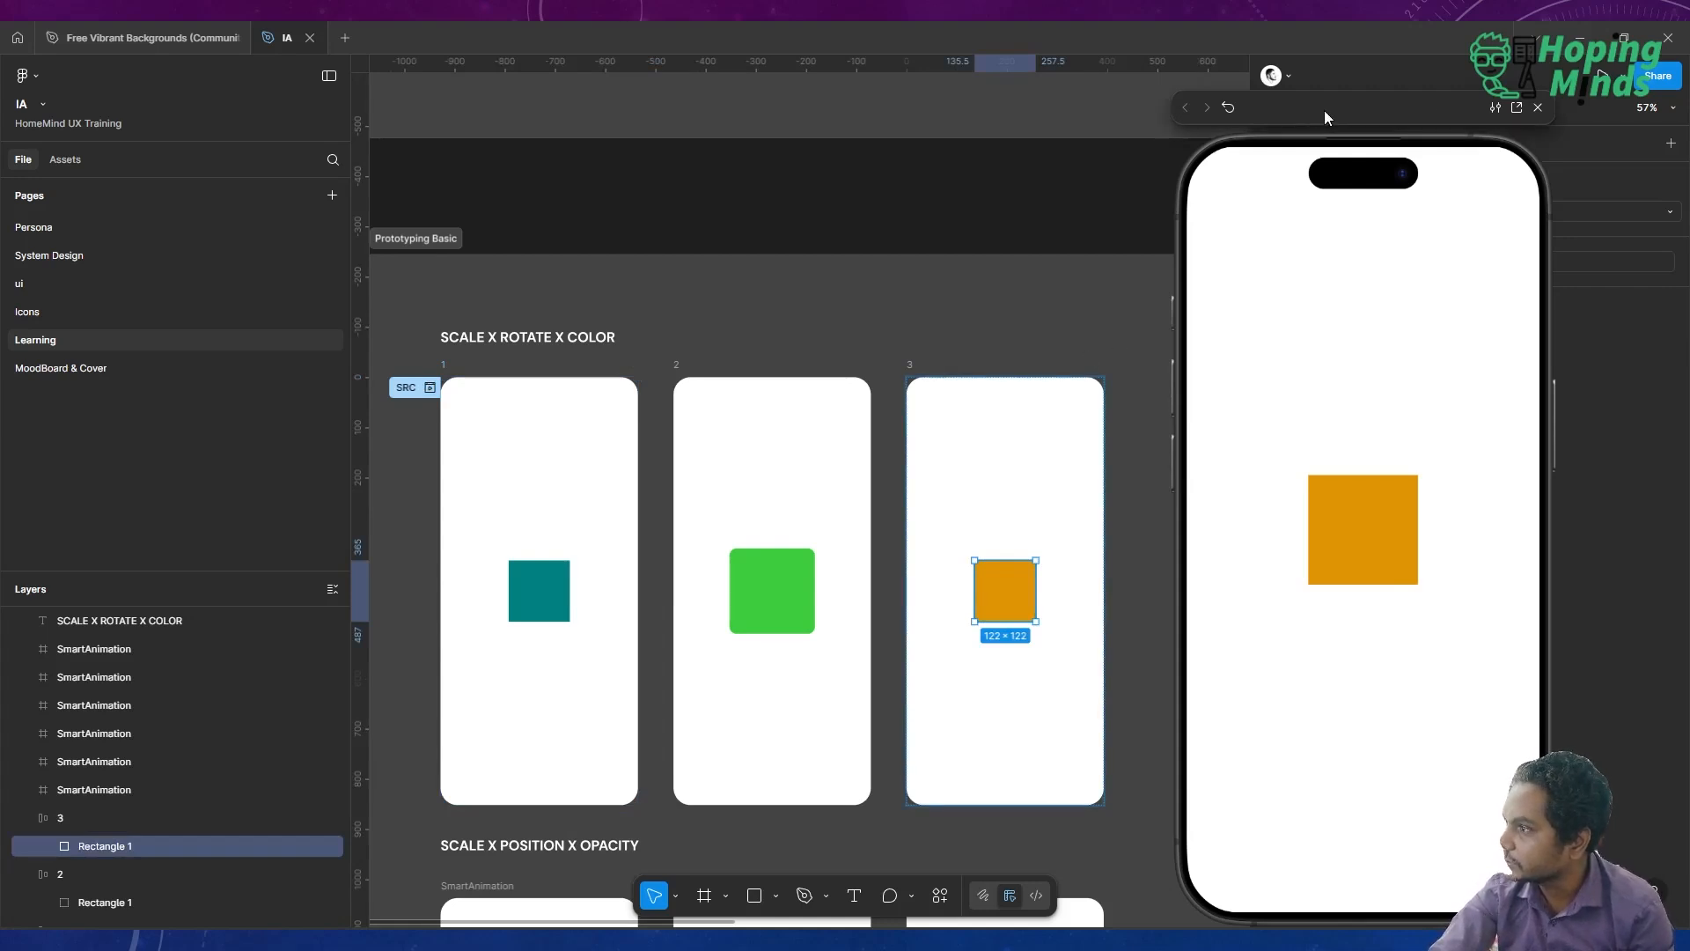
{"action": "left_click_drag", "start_coordinate": [1324, 110], "coordinate": [939, 245]}
{"action": "left_click", "coordinate": [1281, 107]}
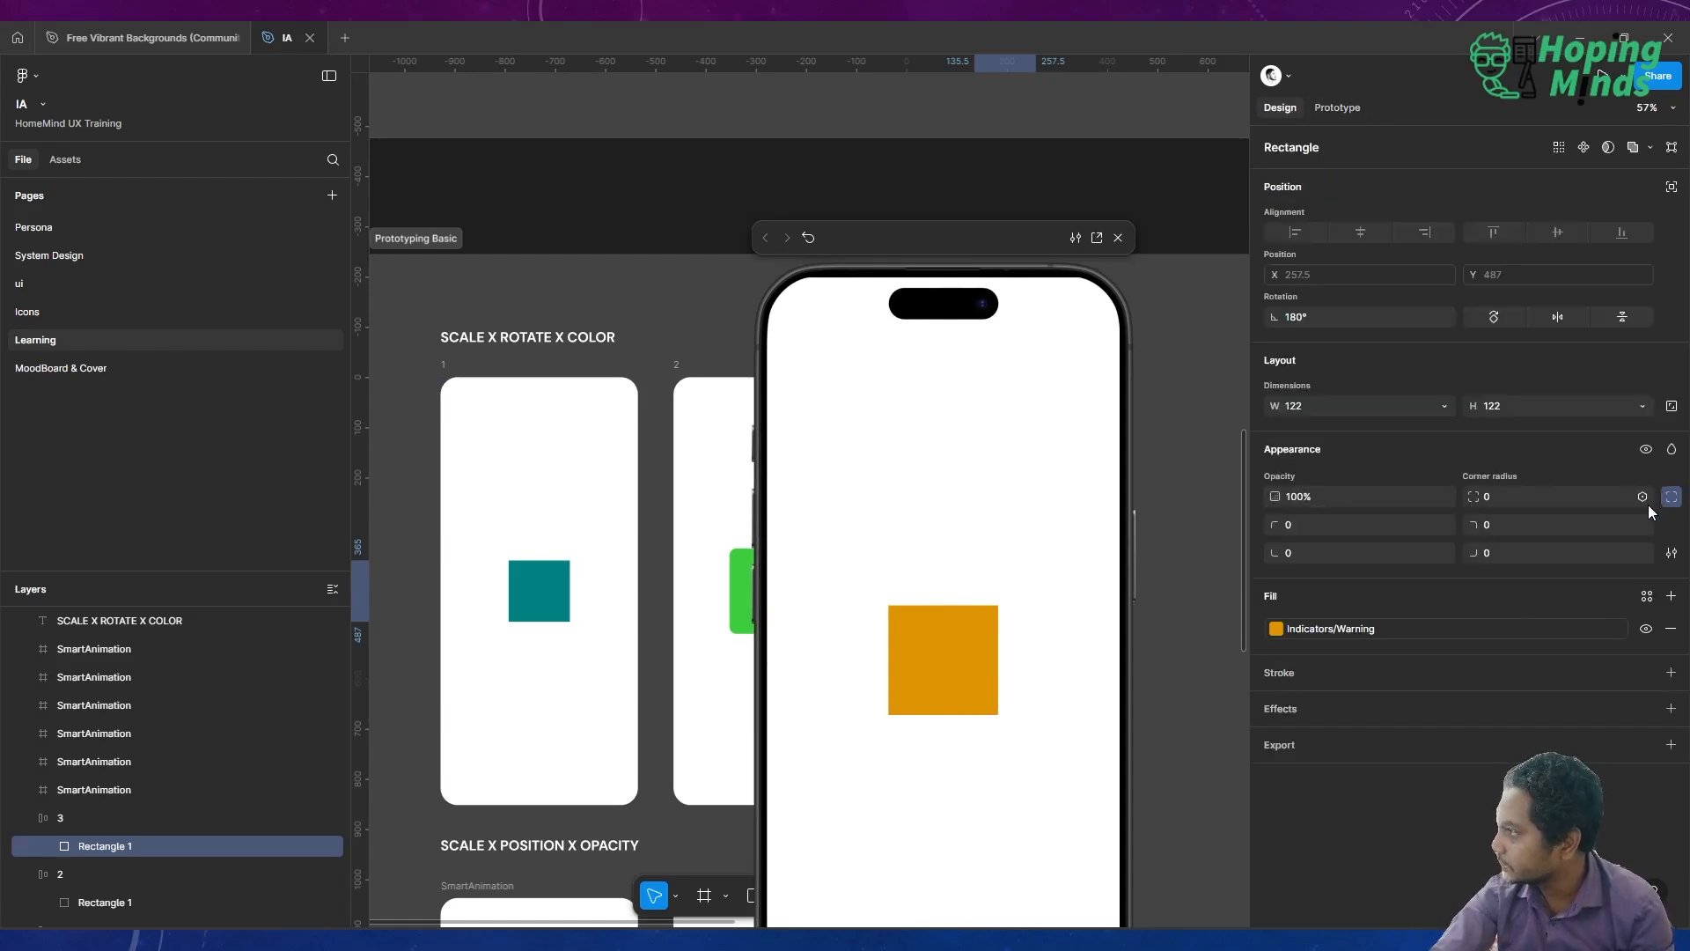
{"action": "left_click", "coordinate": [1664, 496]}
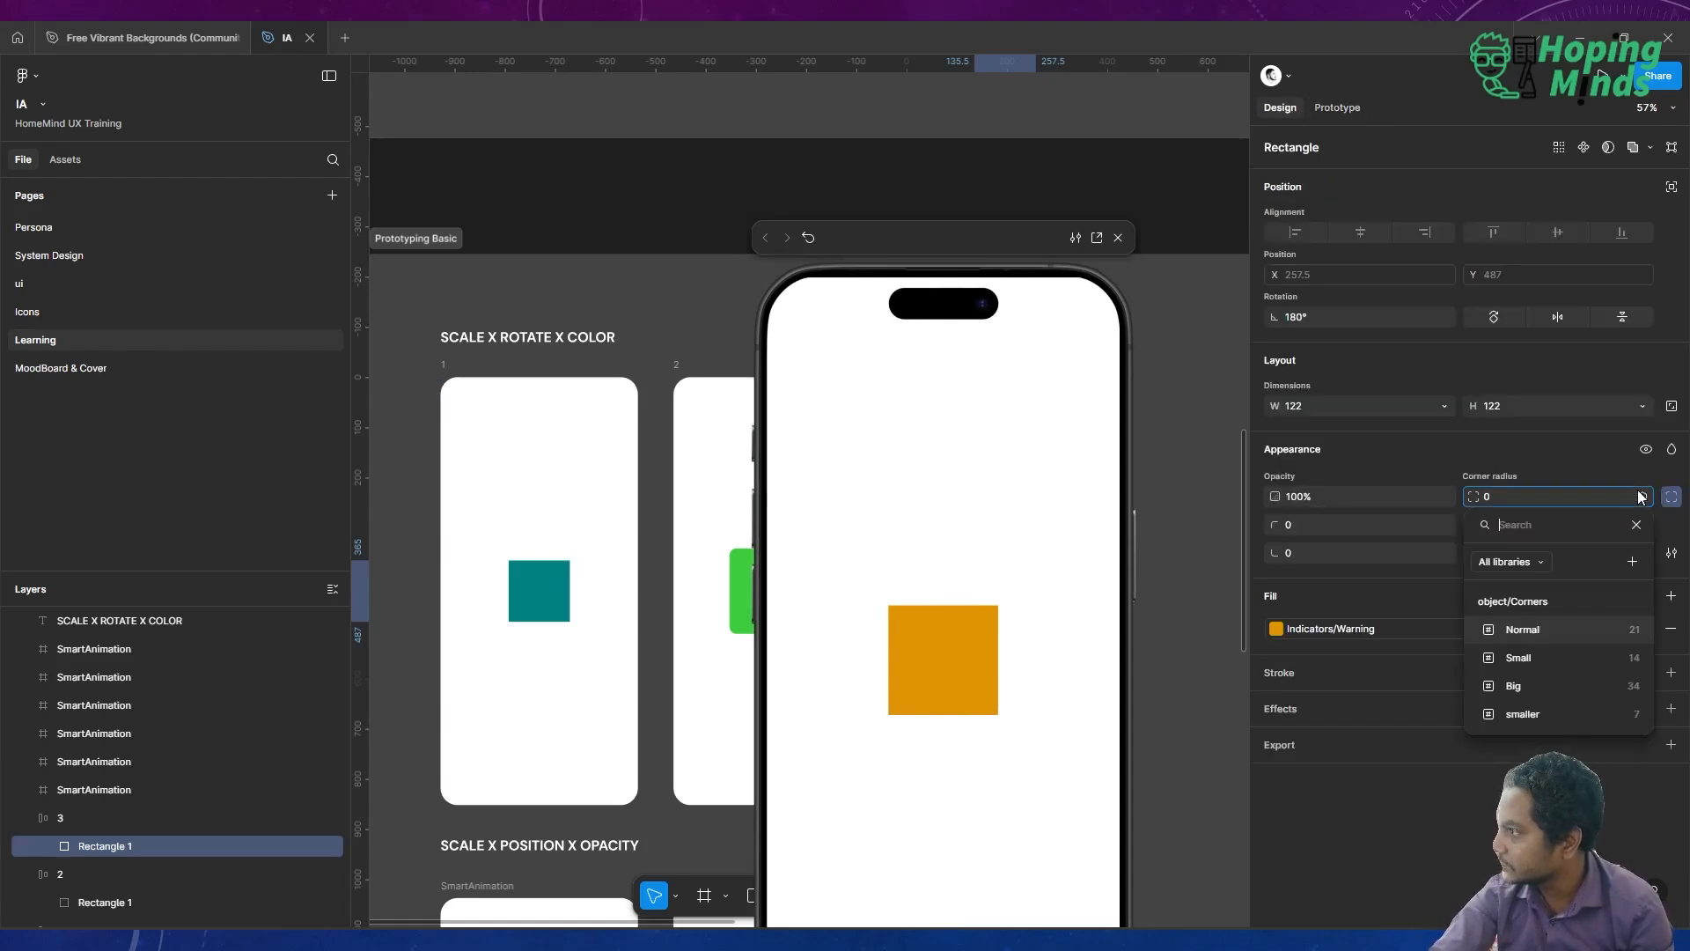
{"action": "left_click", "coordinate": [1576, 659]}
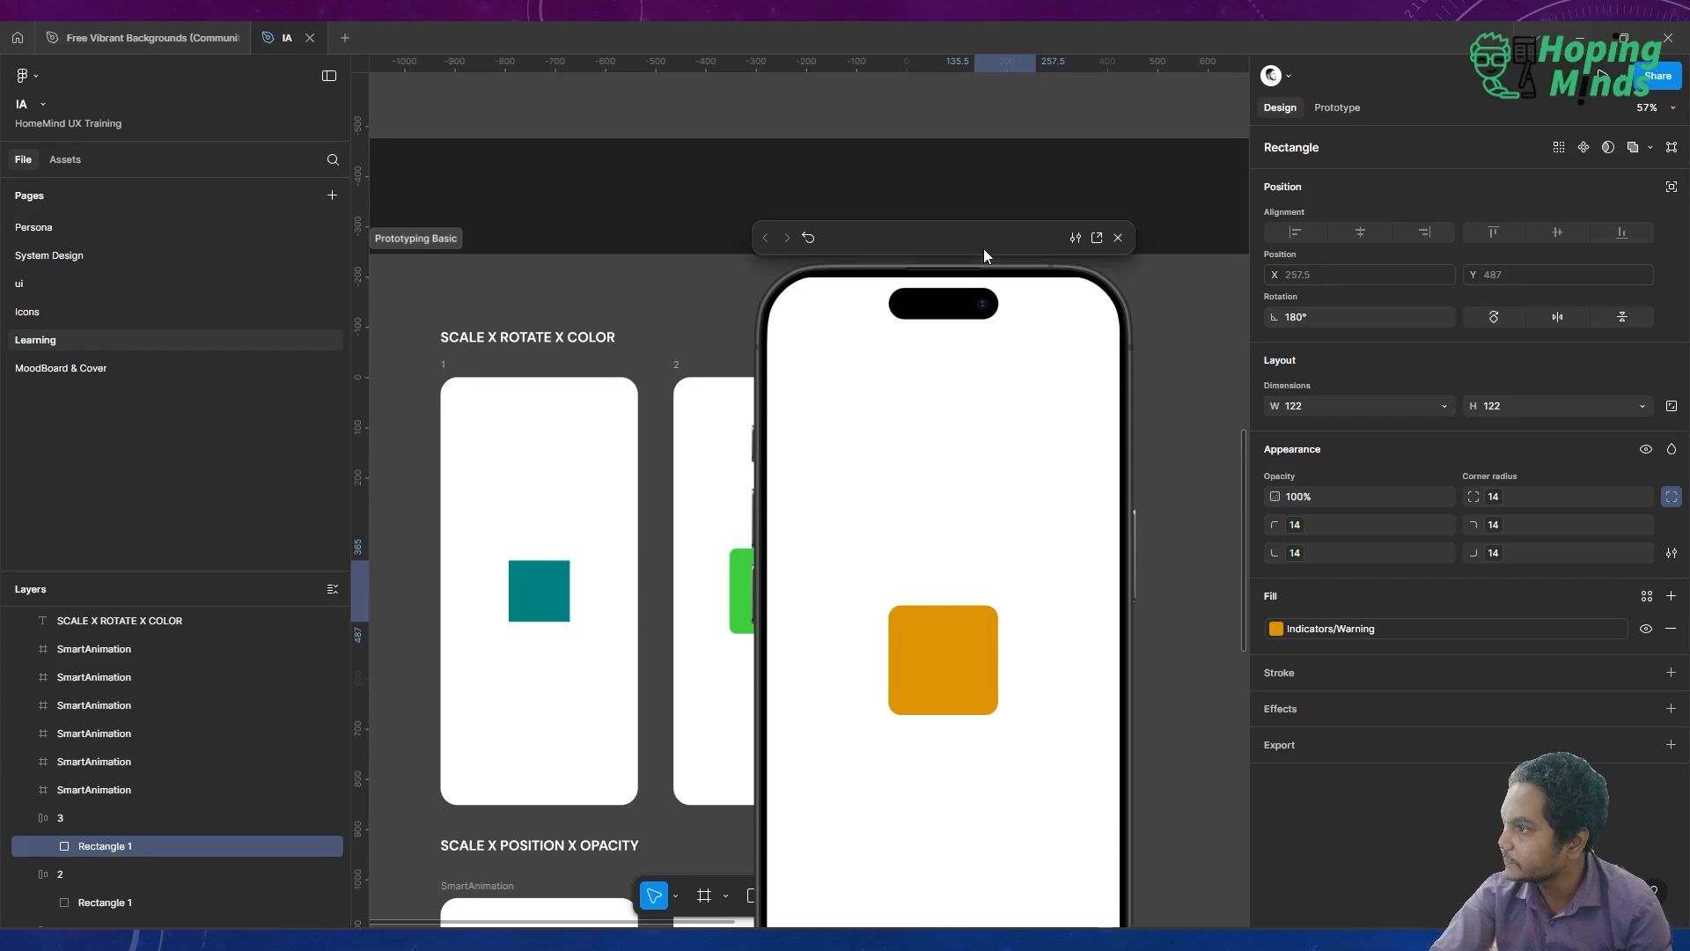
Move the preview clear of the frames and replay the flow from frame 1 with the rounded orange rectangle
{"action": "left_click_drag", "start_coordinate": [983, 254], "coordinate": [1475, 136]}
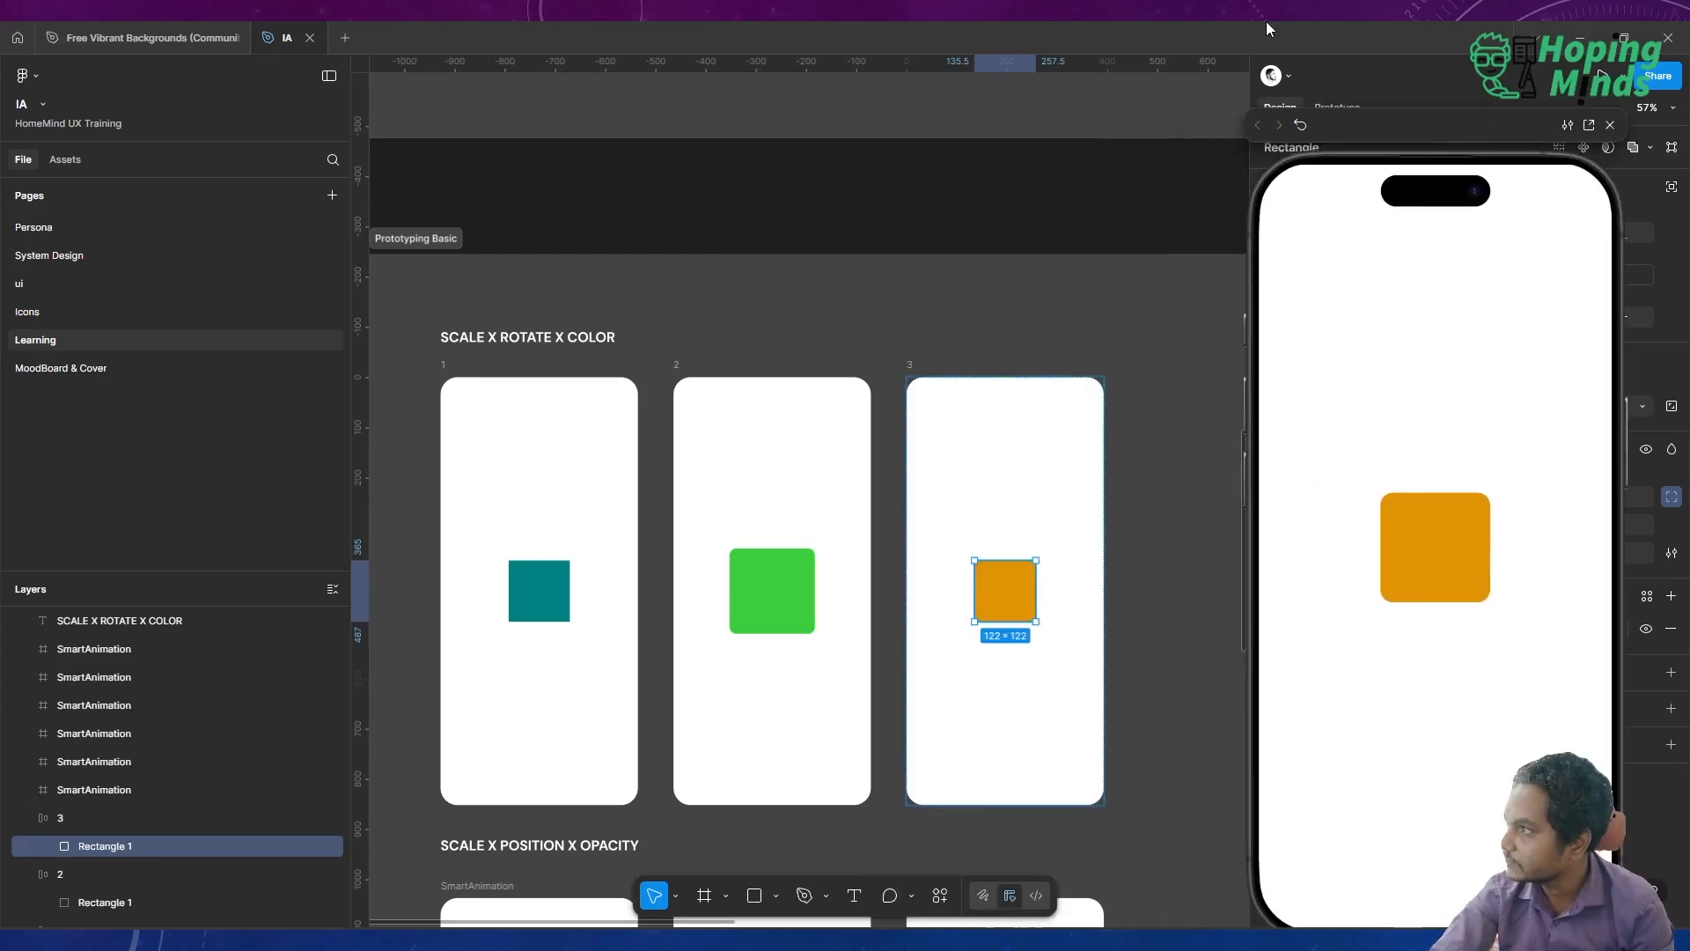
{"action": "left_click", "coordinate": [448, 364]}
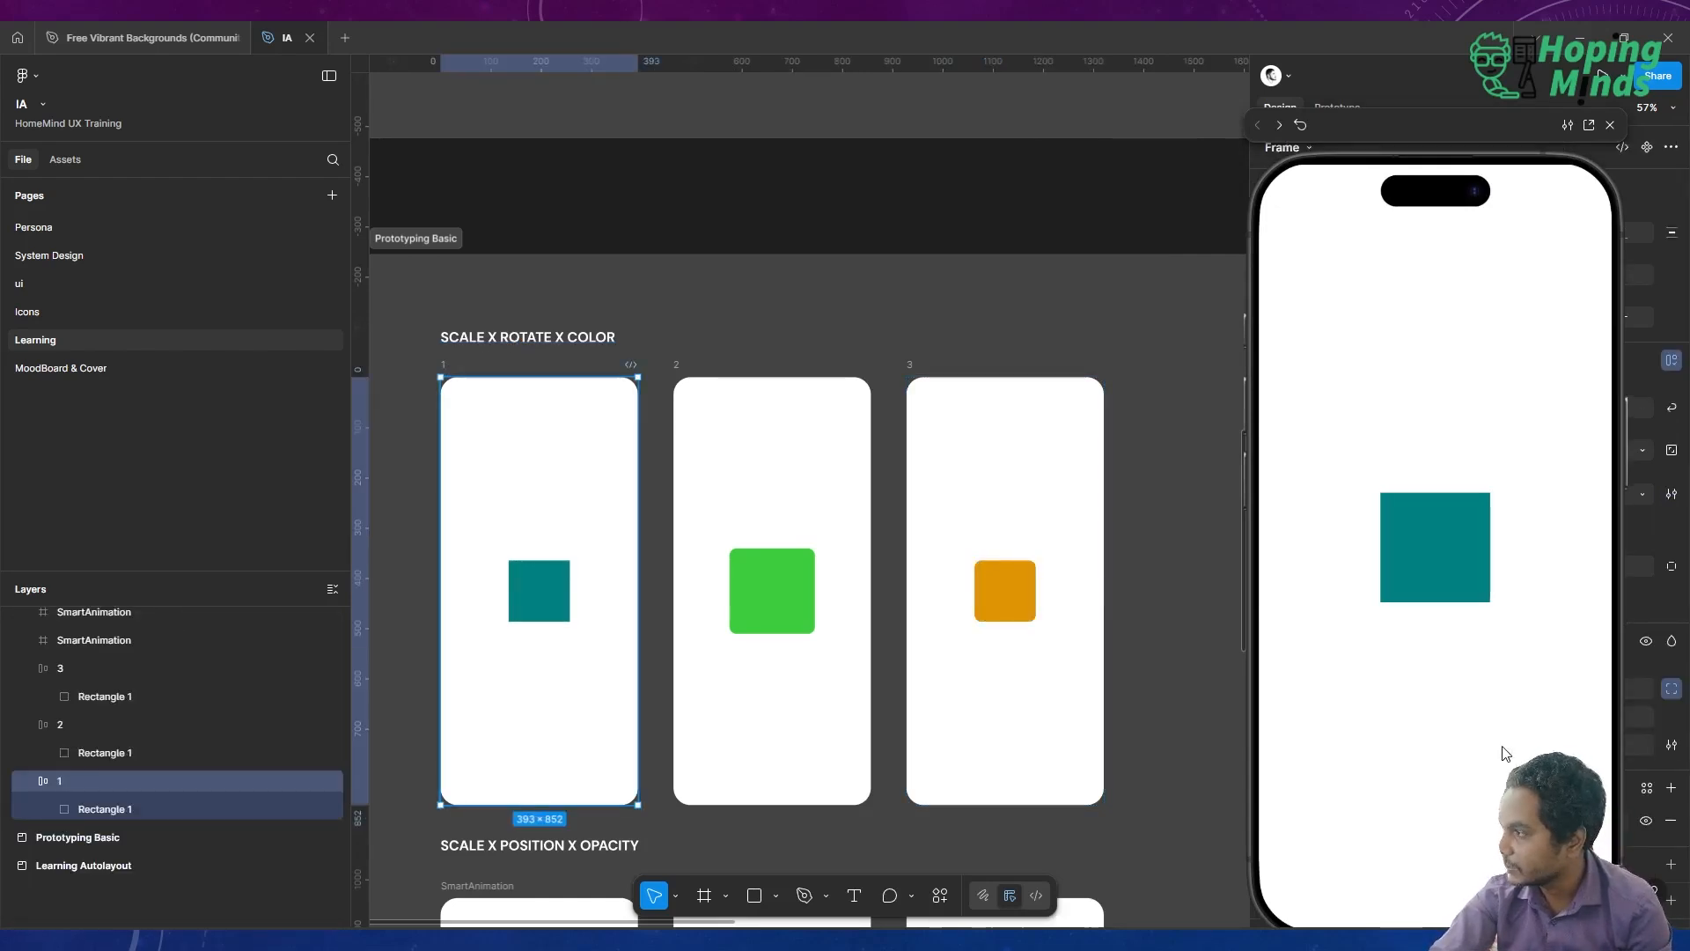
{"action": "left_click", "coordinate": [1409, 541]}
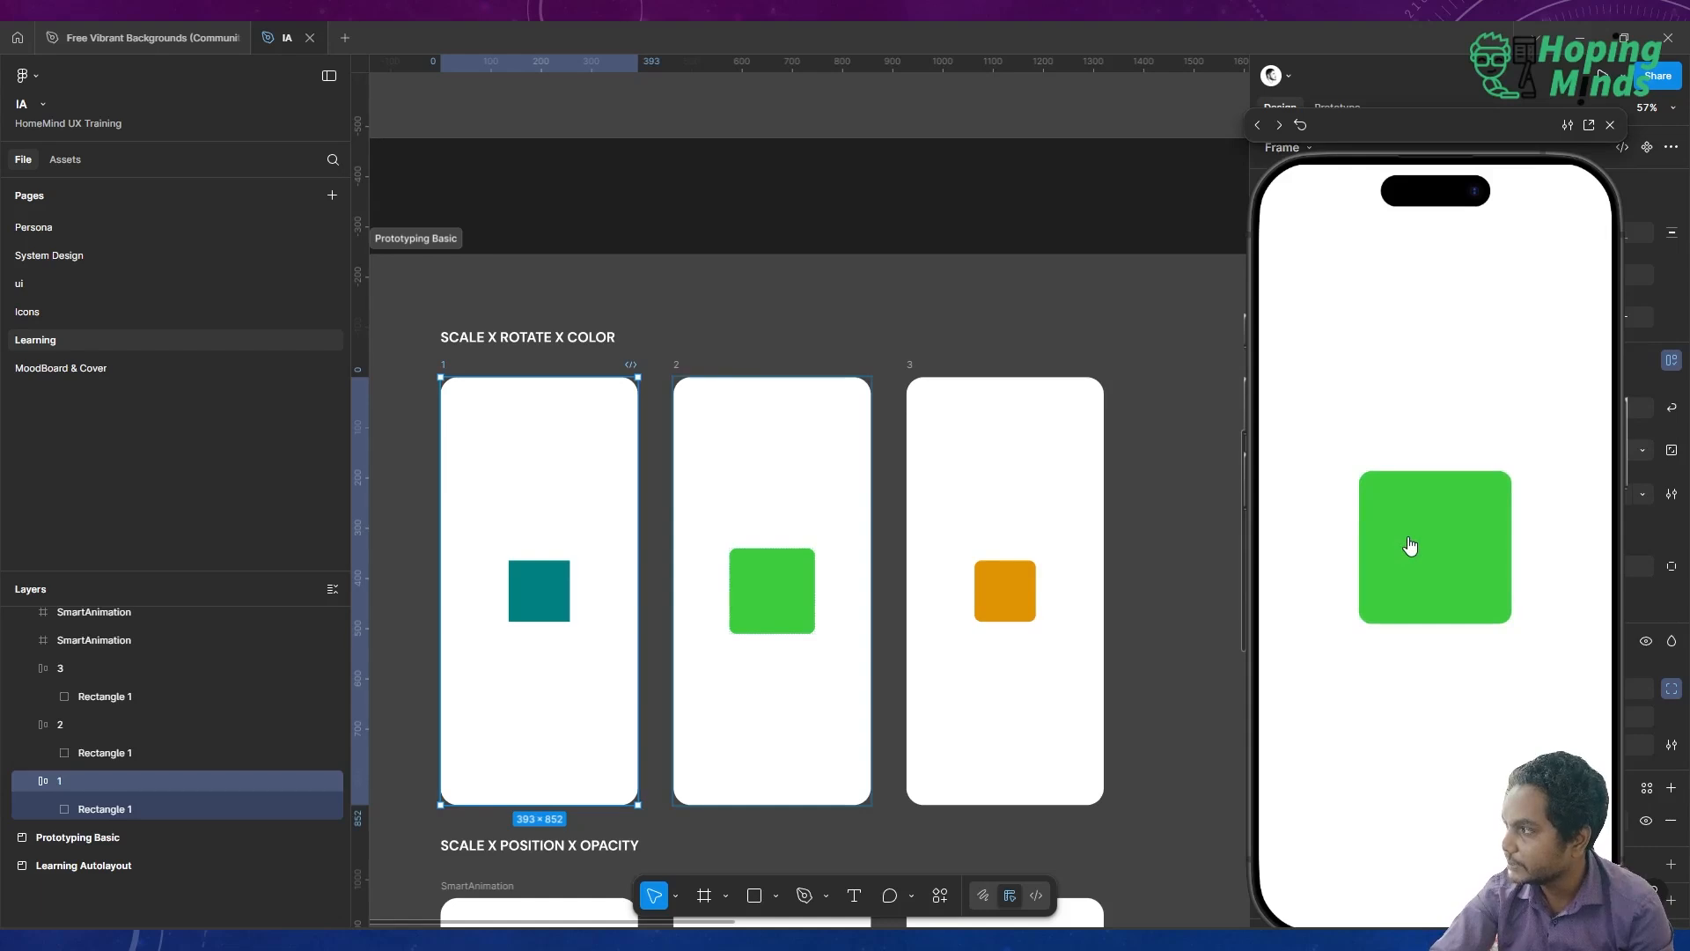
{"action": "left_click", "coordinate": [1409, 546]}
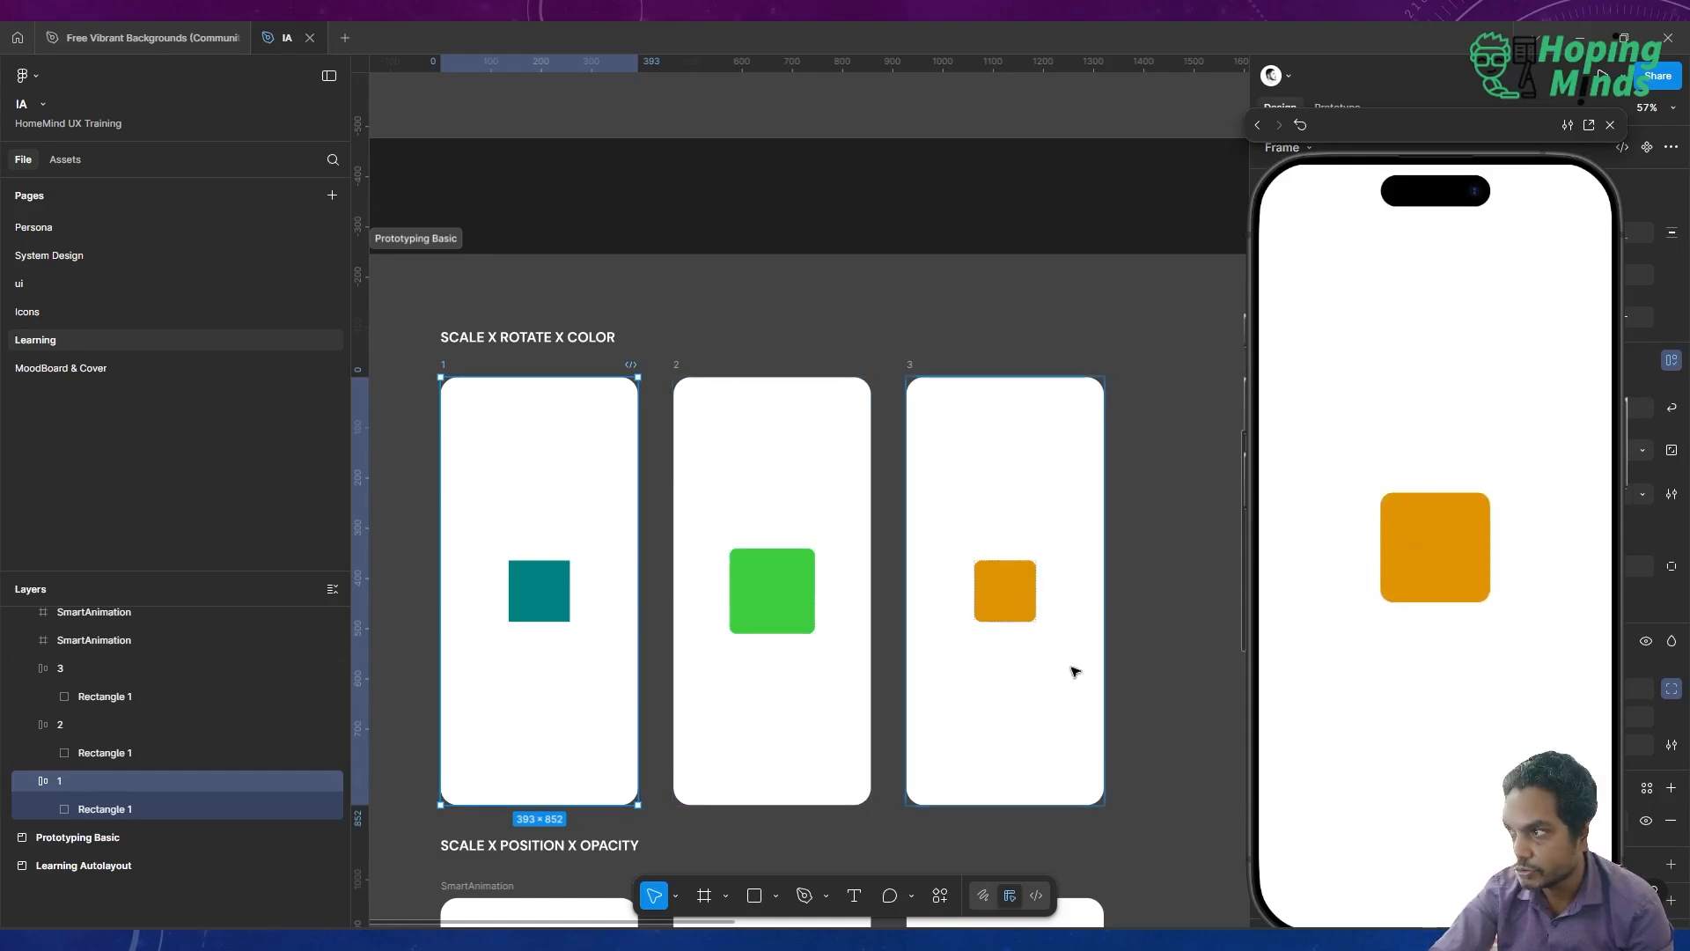
Link the orange rectangle in frame 3 back to frame 1 with an on-tap smart animate interaction using the Bouncy curve
{"action": "left_click", "coordinate": [1000, 604]}
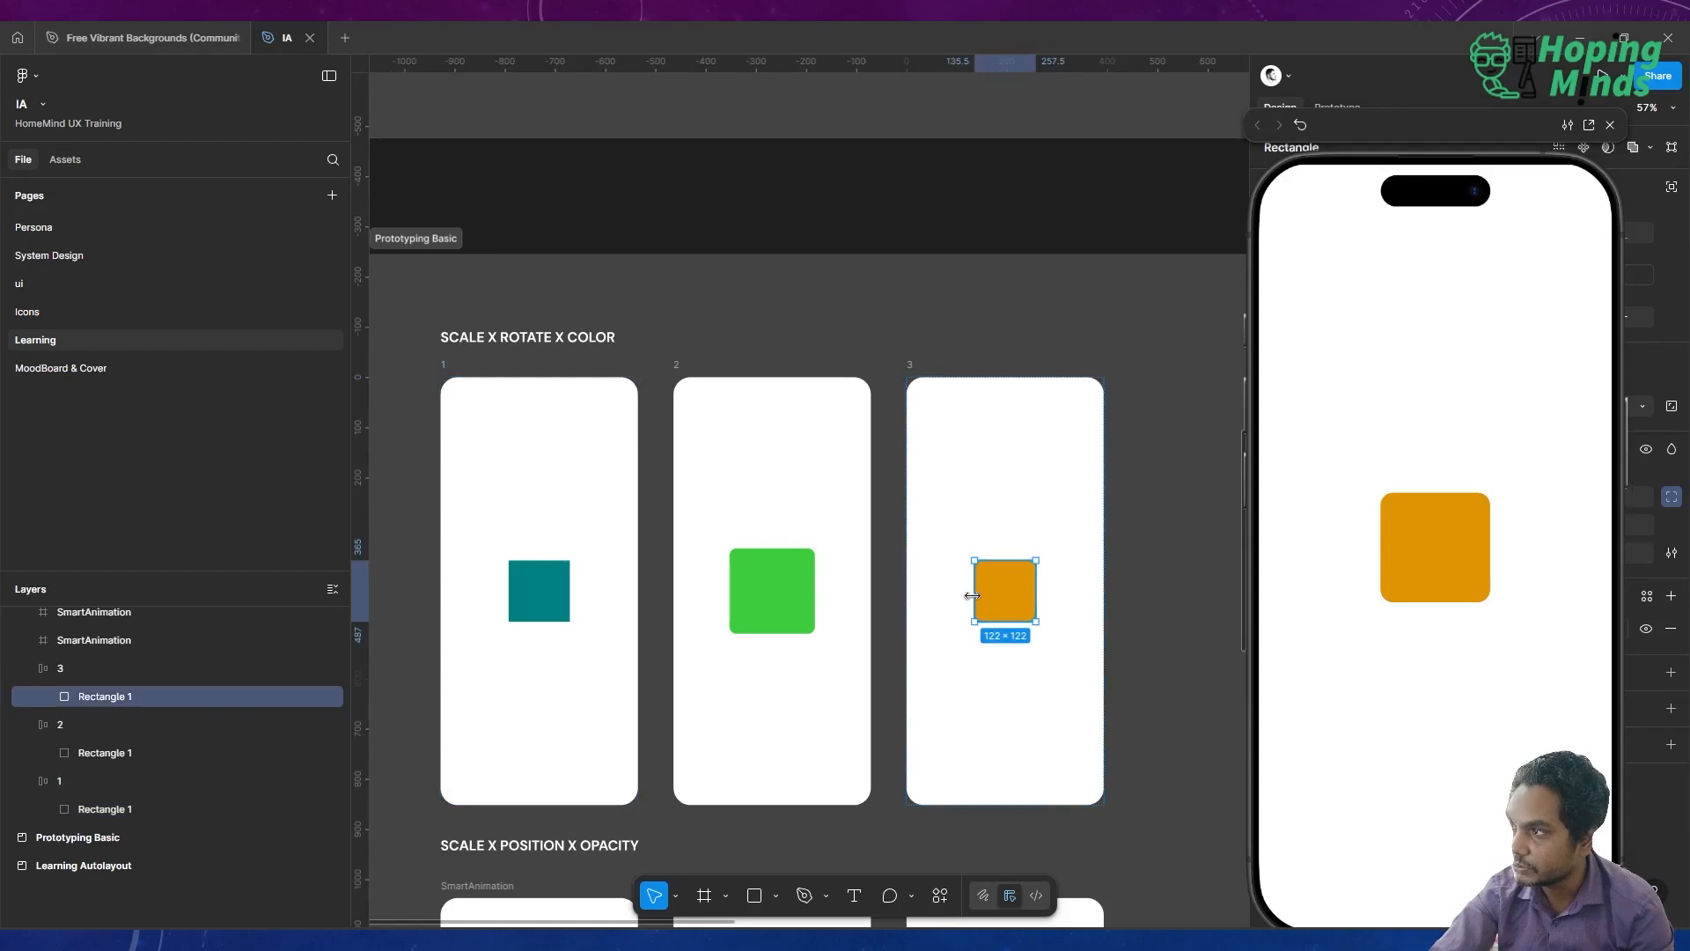
{"action": "left_click", "coordinate": [1329, 104]}
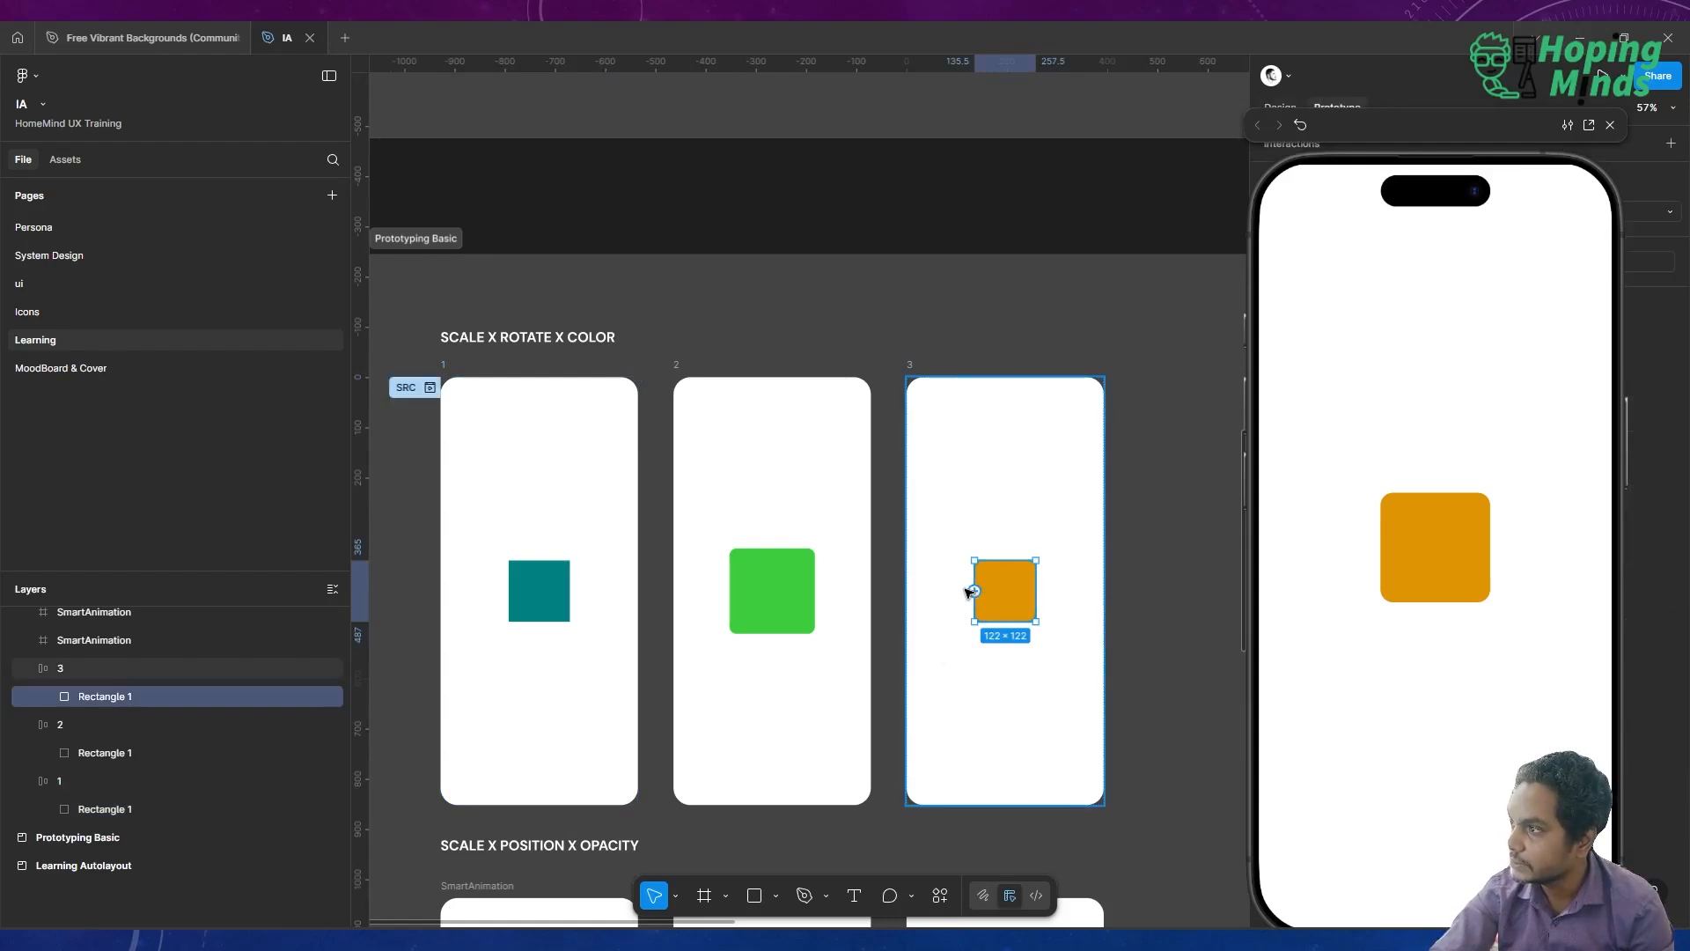
{"action": "left_click_drag", "start_coordinate": [973, 591], "coordinate": [610, 590]}
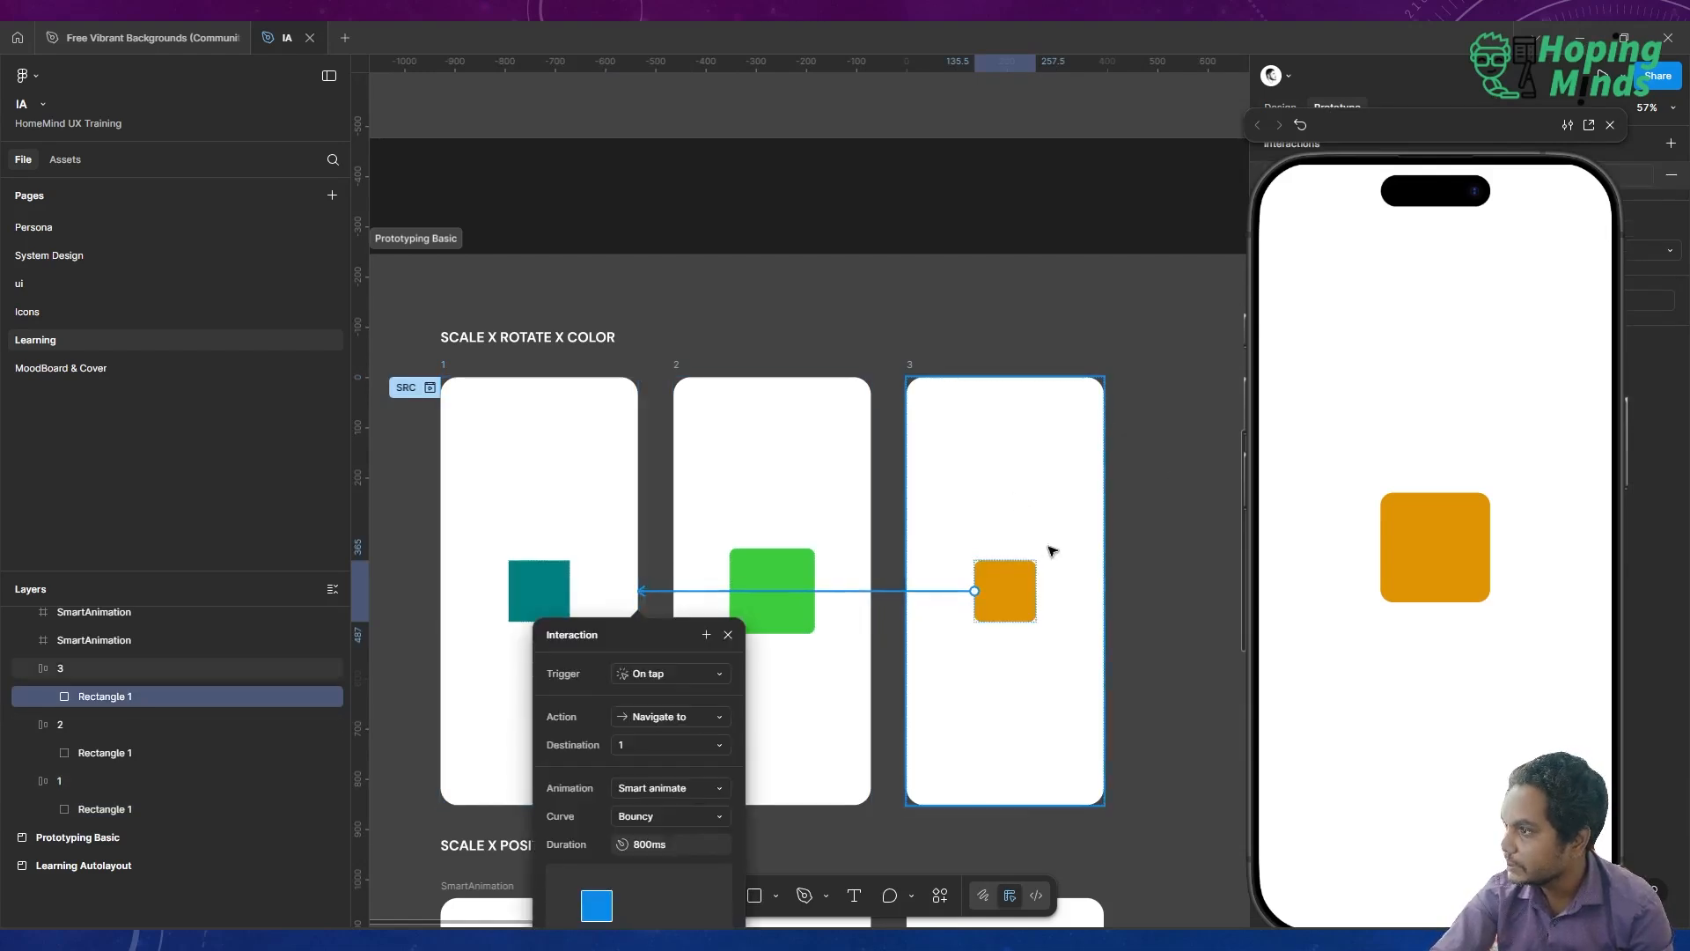
{"action": "left_click", "coordinate": [1133, 415]}
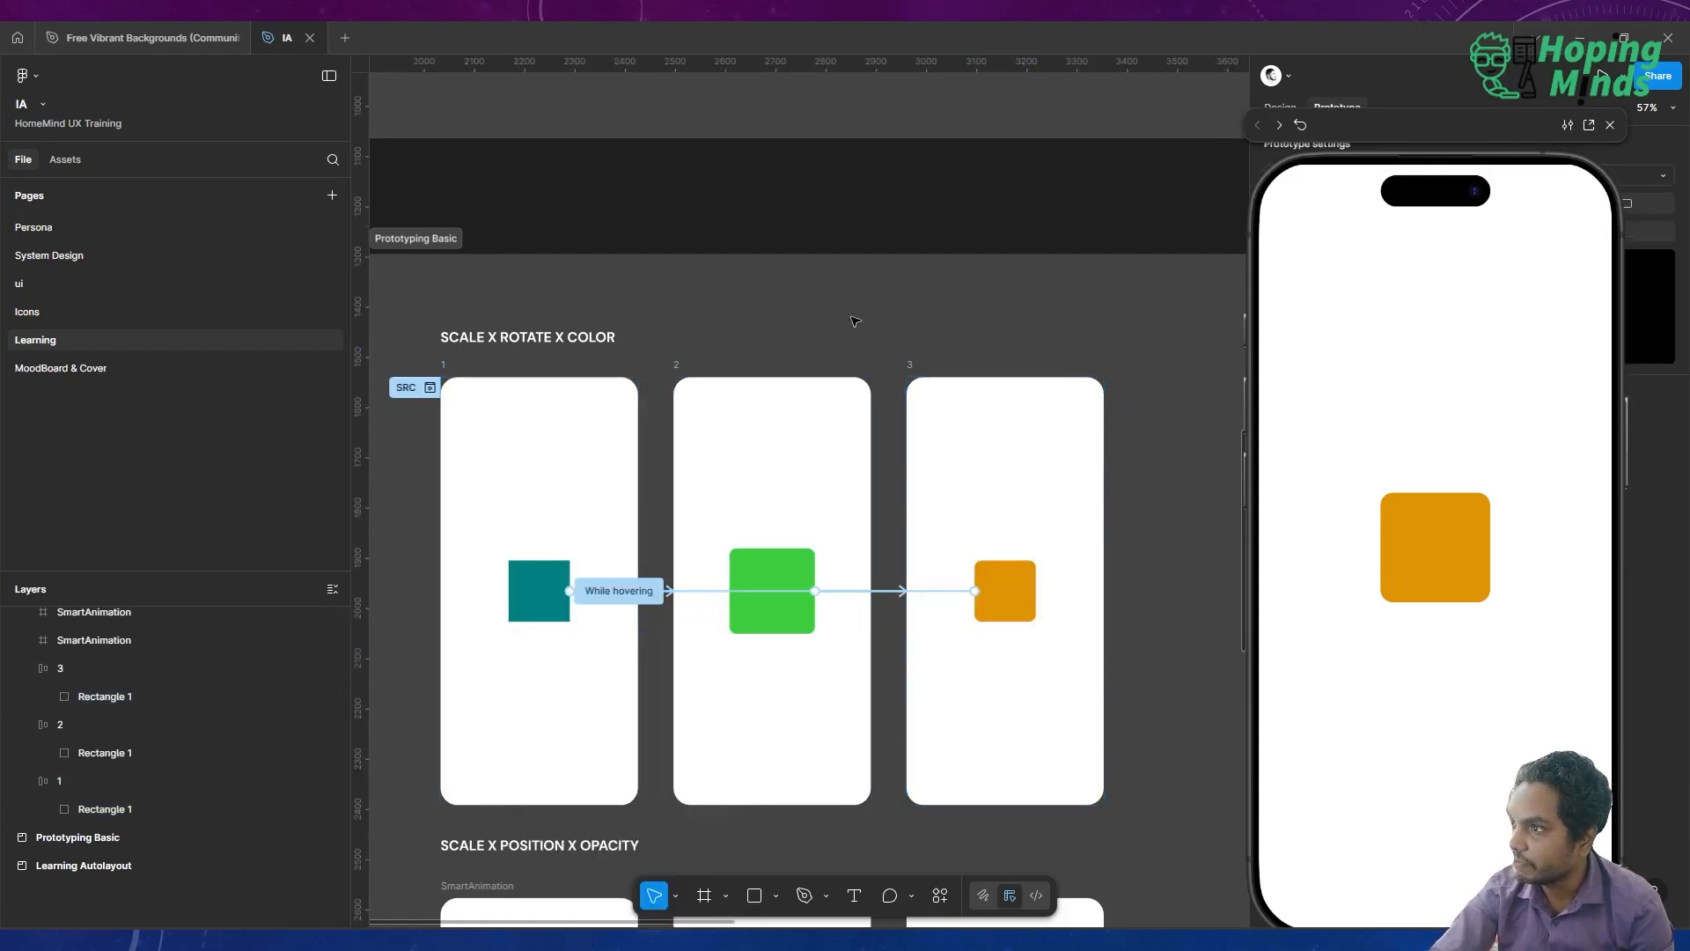
Change the curve of the green rectangle's tap interaction to Gentle and test the tap in the preview
{"action": "left_click", "coordinate": [748, 589]}
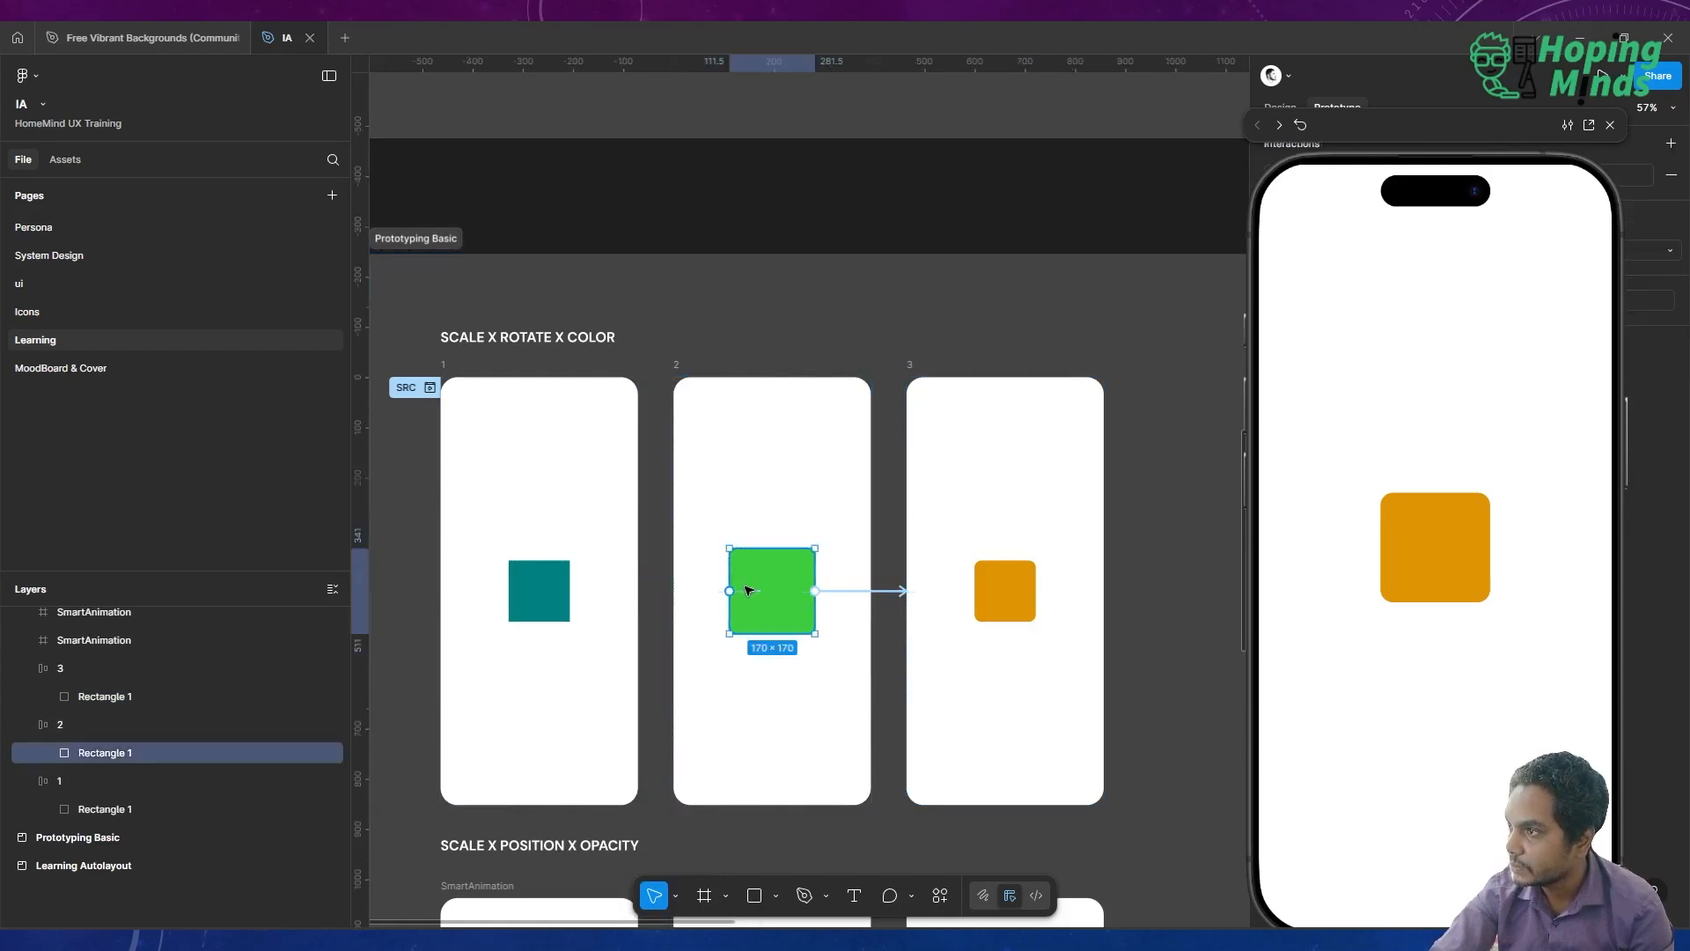
{"action": "left_click", "coordinate": [865, 592]}
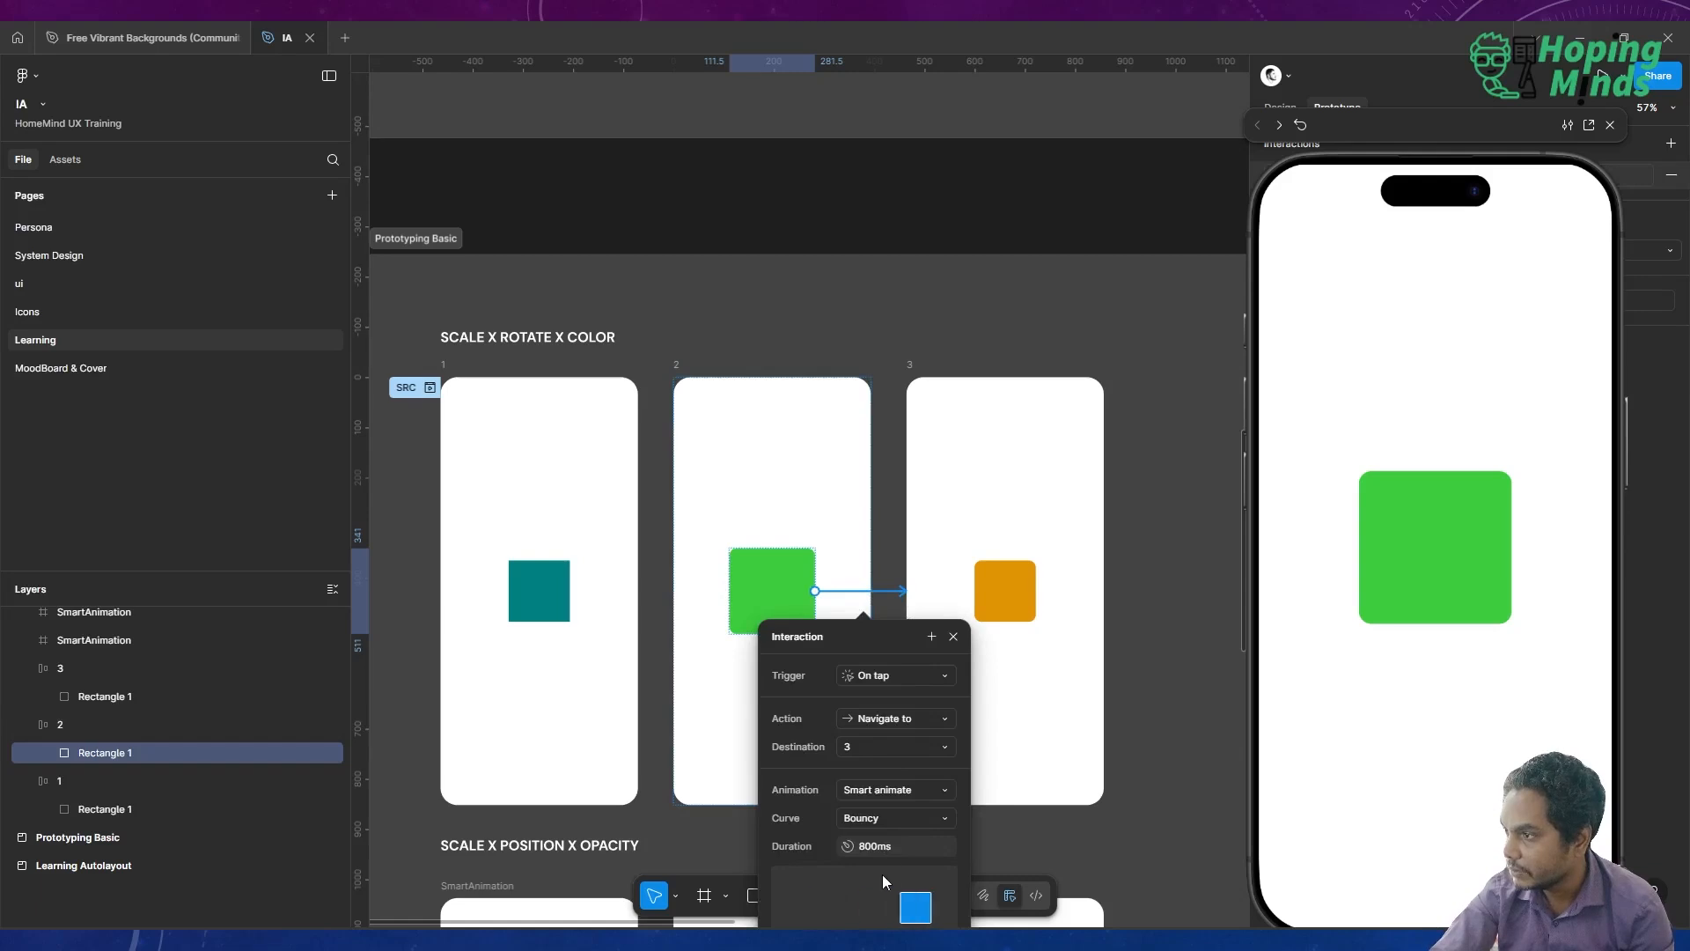
{"action": "left_click", "coordinate": [898, 818]}
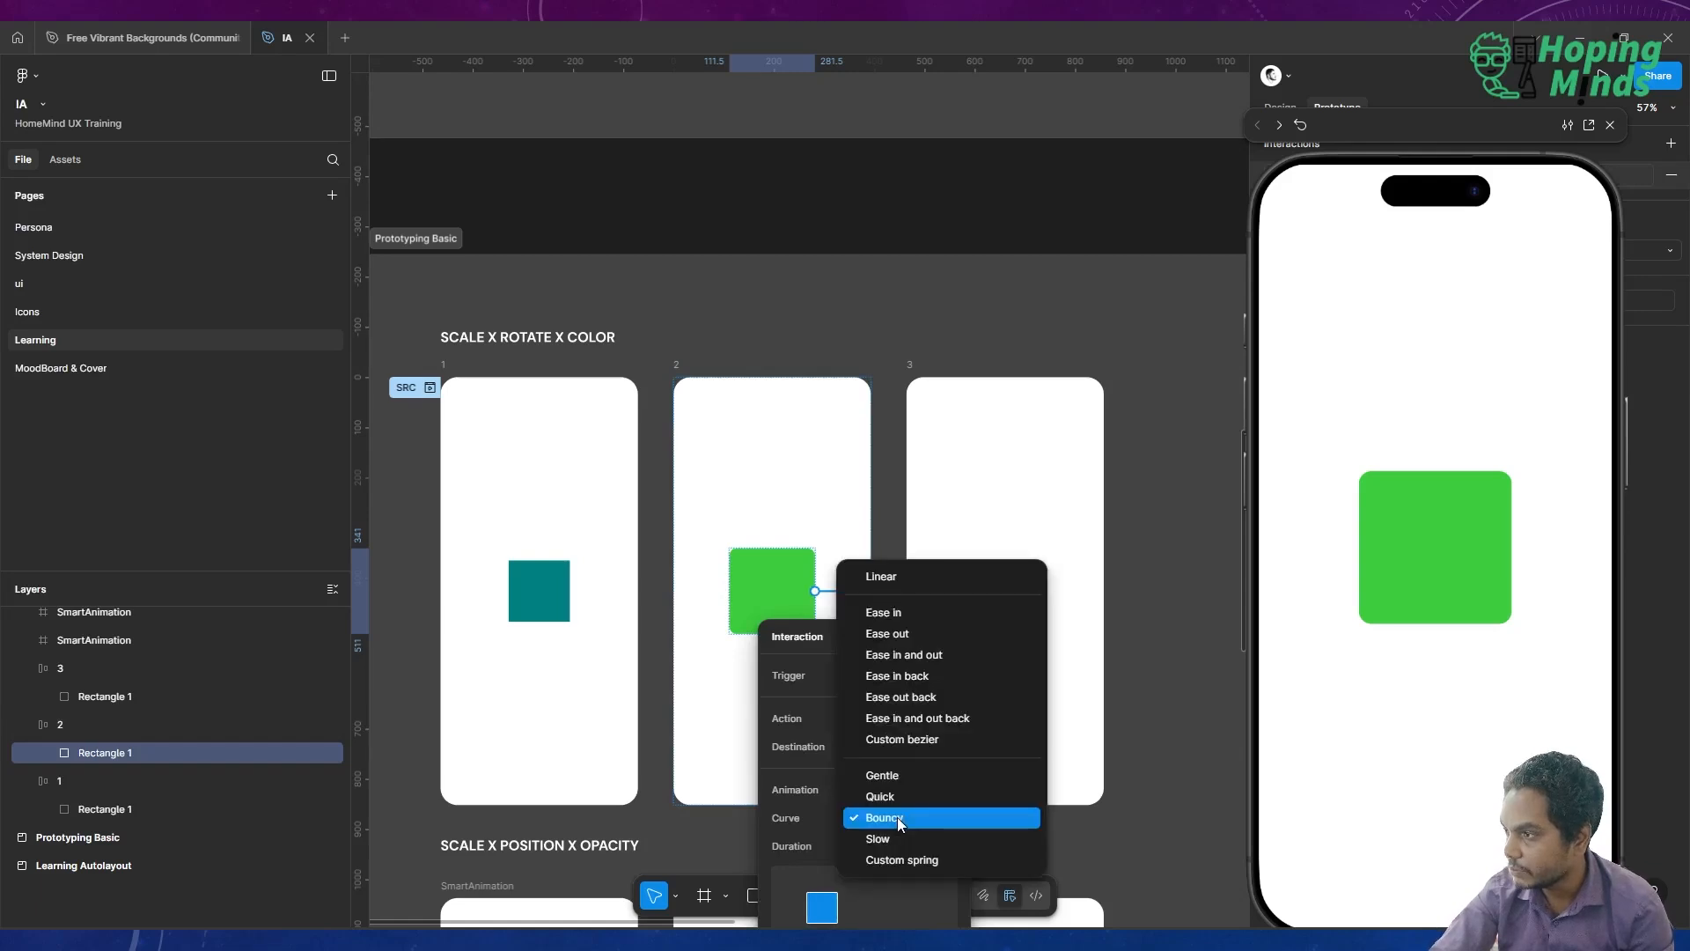
{"action": "left_click", "coordinate": [923, 771]}
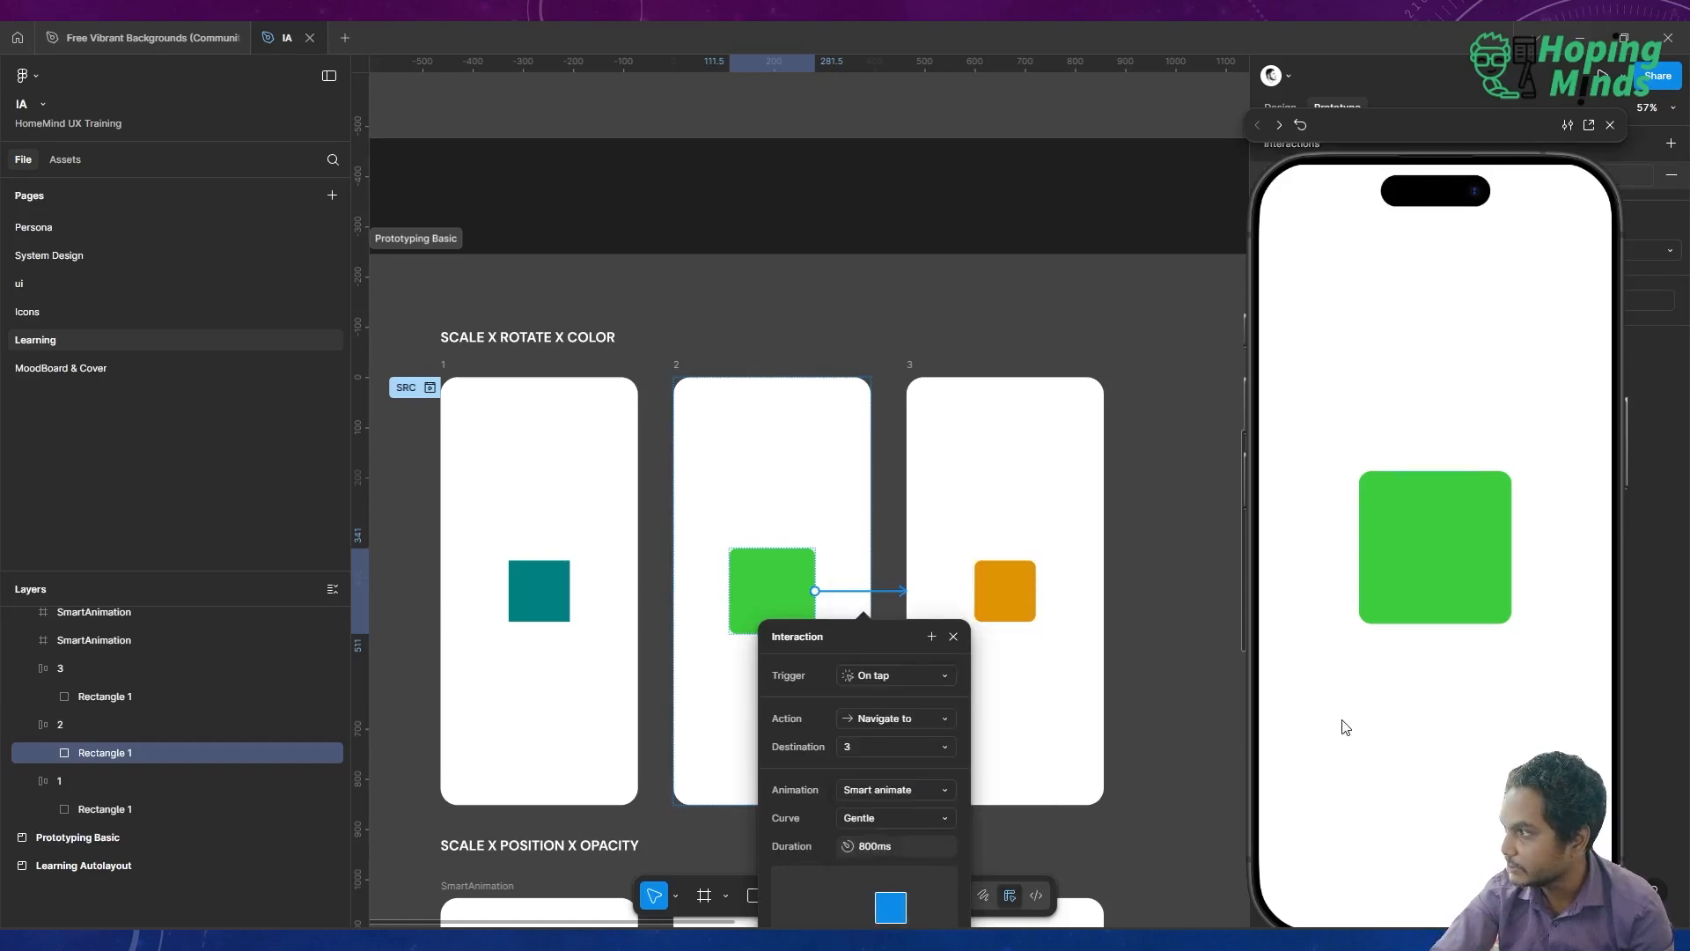
{"action": "left_click", "coordinate": [1423, 558]}
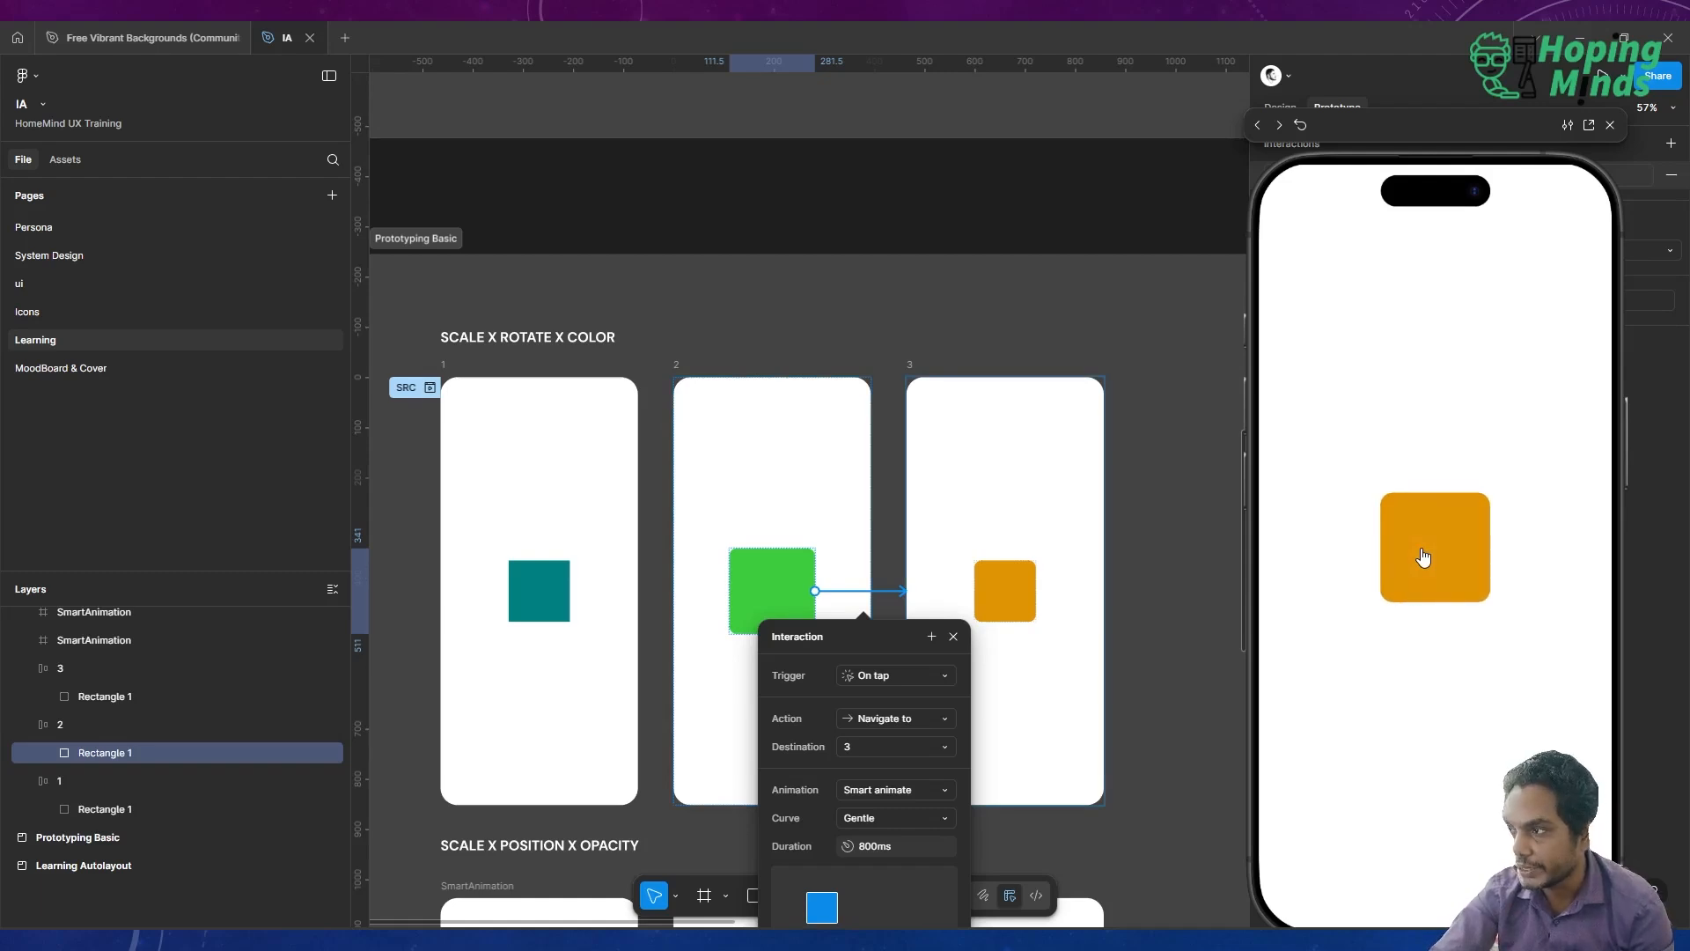
Try the Quick curve on the green rectangle's tap interaction and test the flow in the preview
{"action": "left_click", "coordinate": [901, 817]}
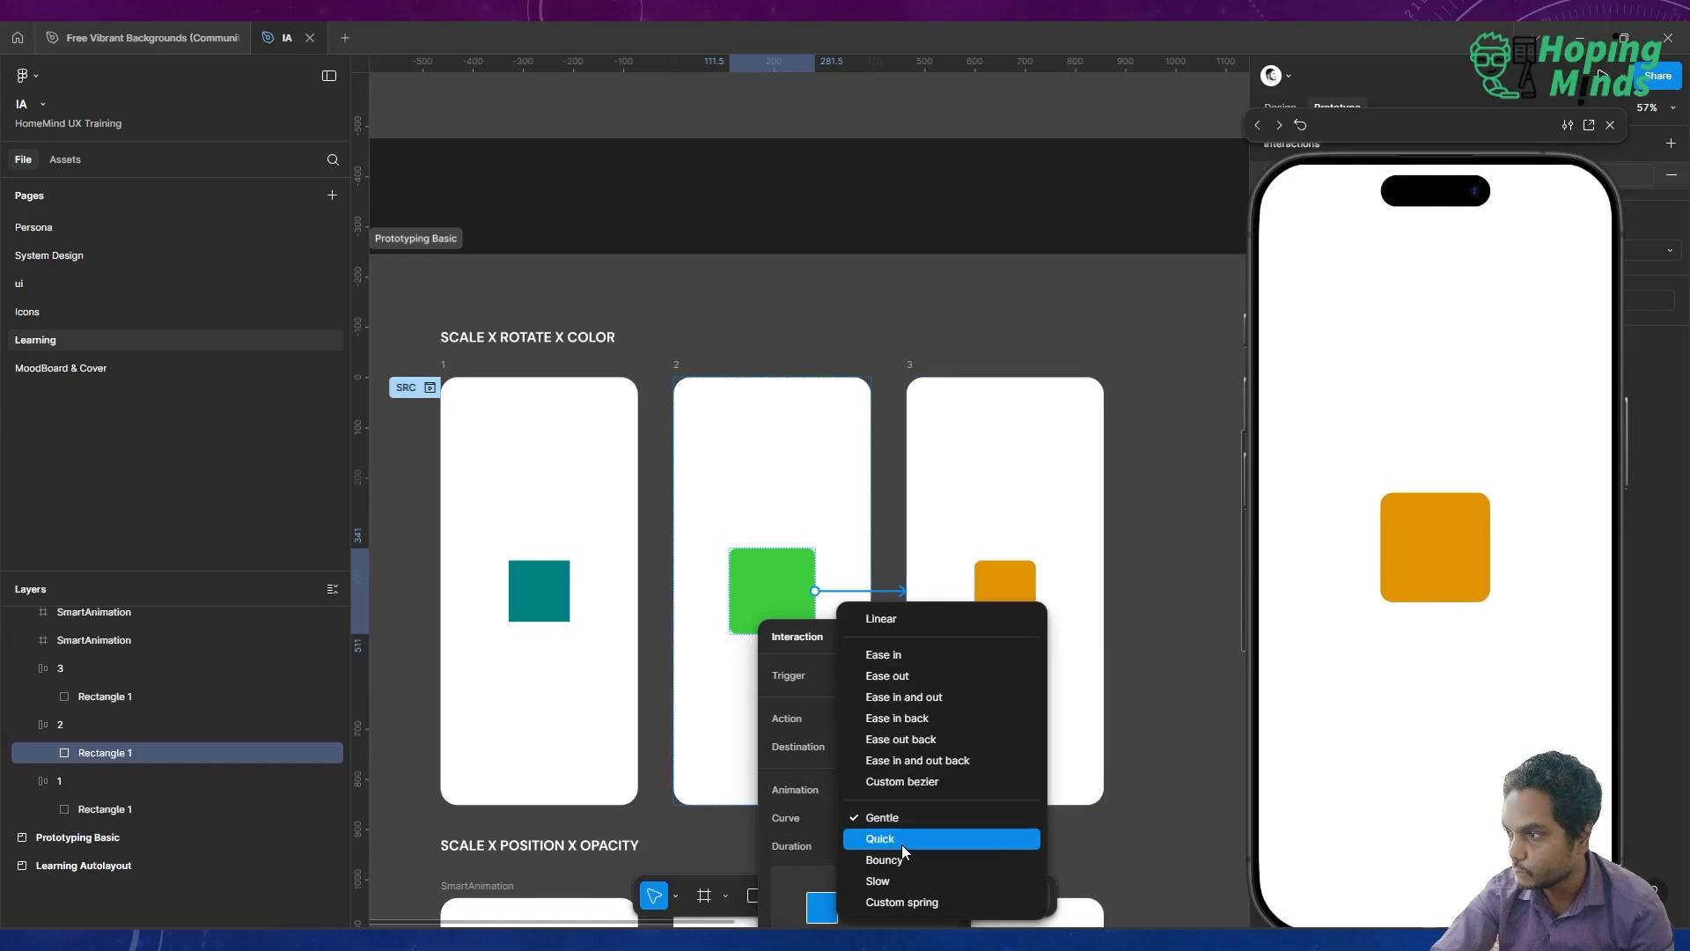
{"action": "left_click", "coordinate": [901, 842]}
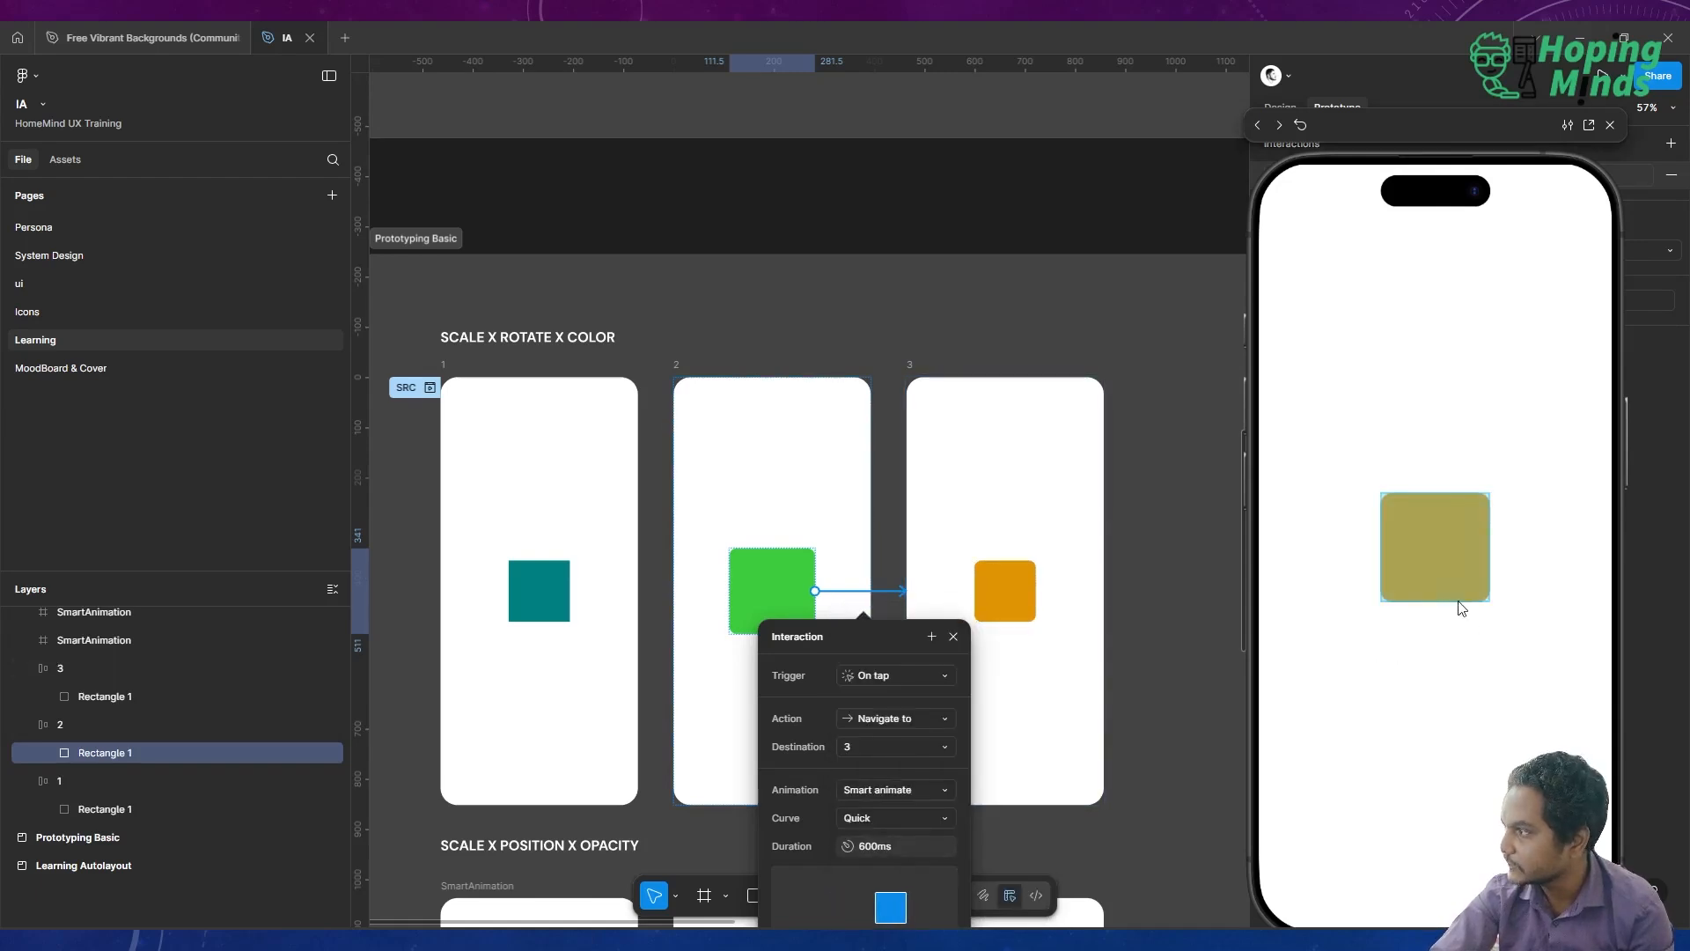
{"action": "left_click", "coordinate": [1444, 576]}
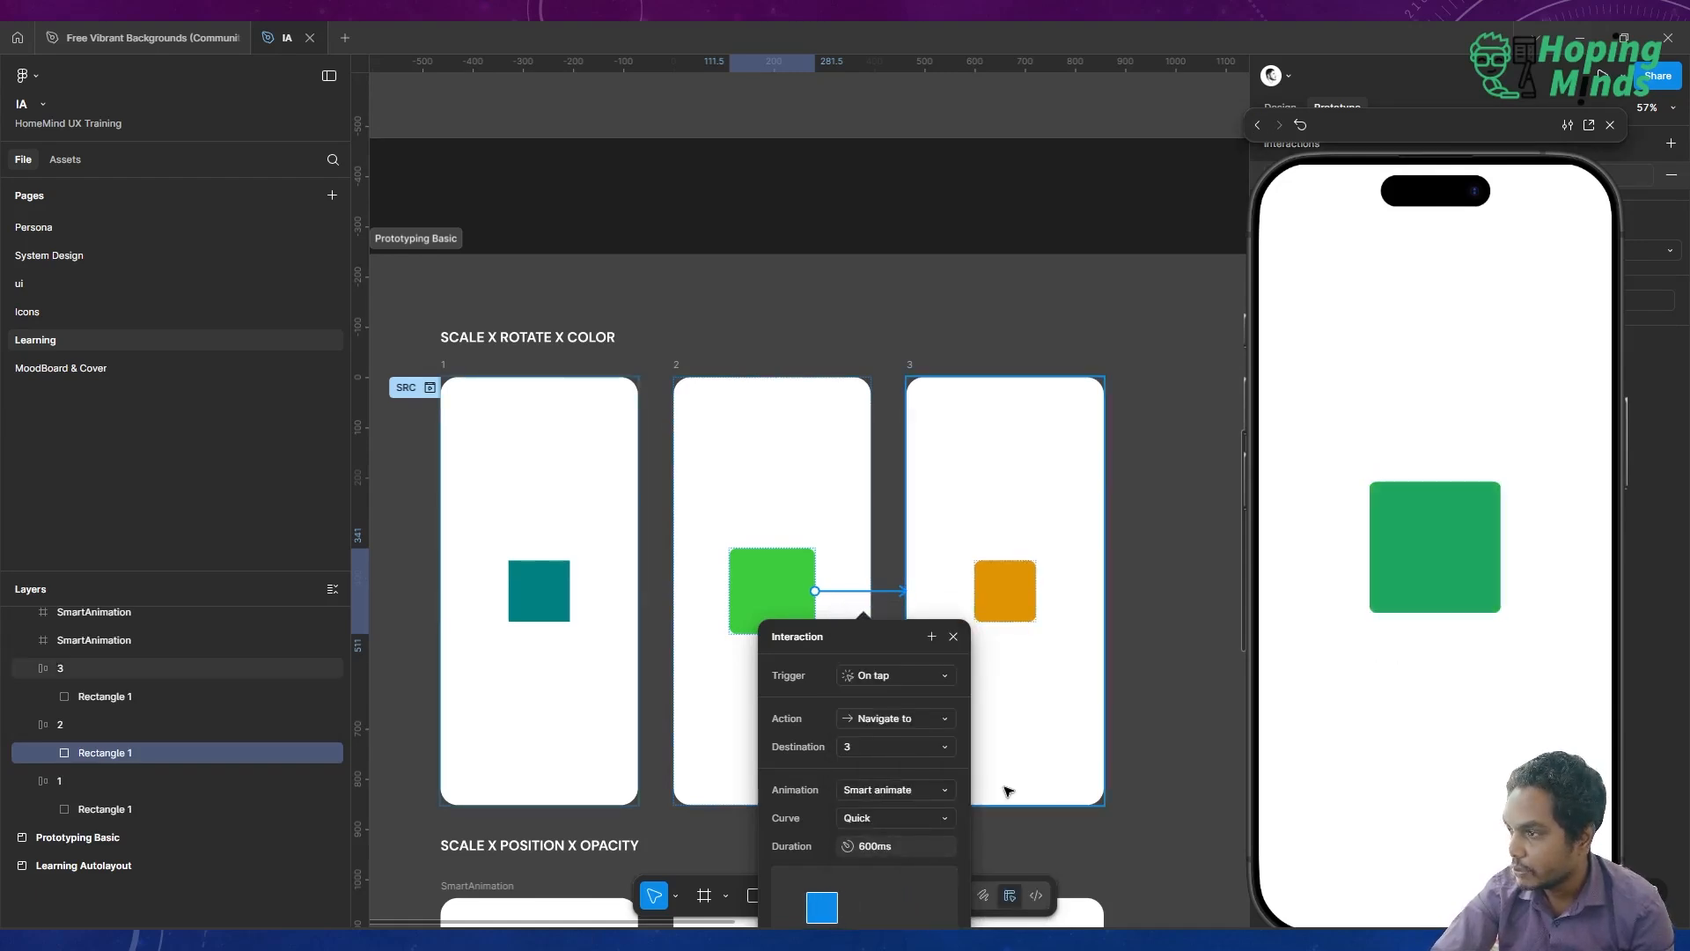
Try the Ease in curve on the green rectangle's tap interaction and test the transitions in the preview
{"action": "left_click", "coordinate": [886, 820]}
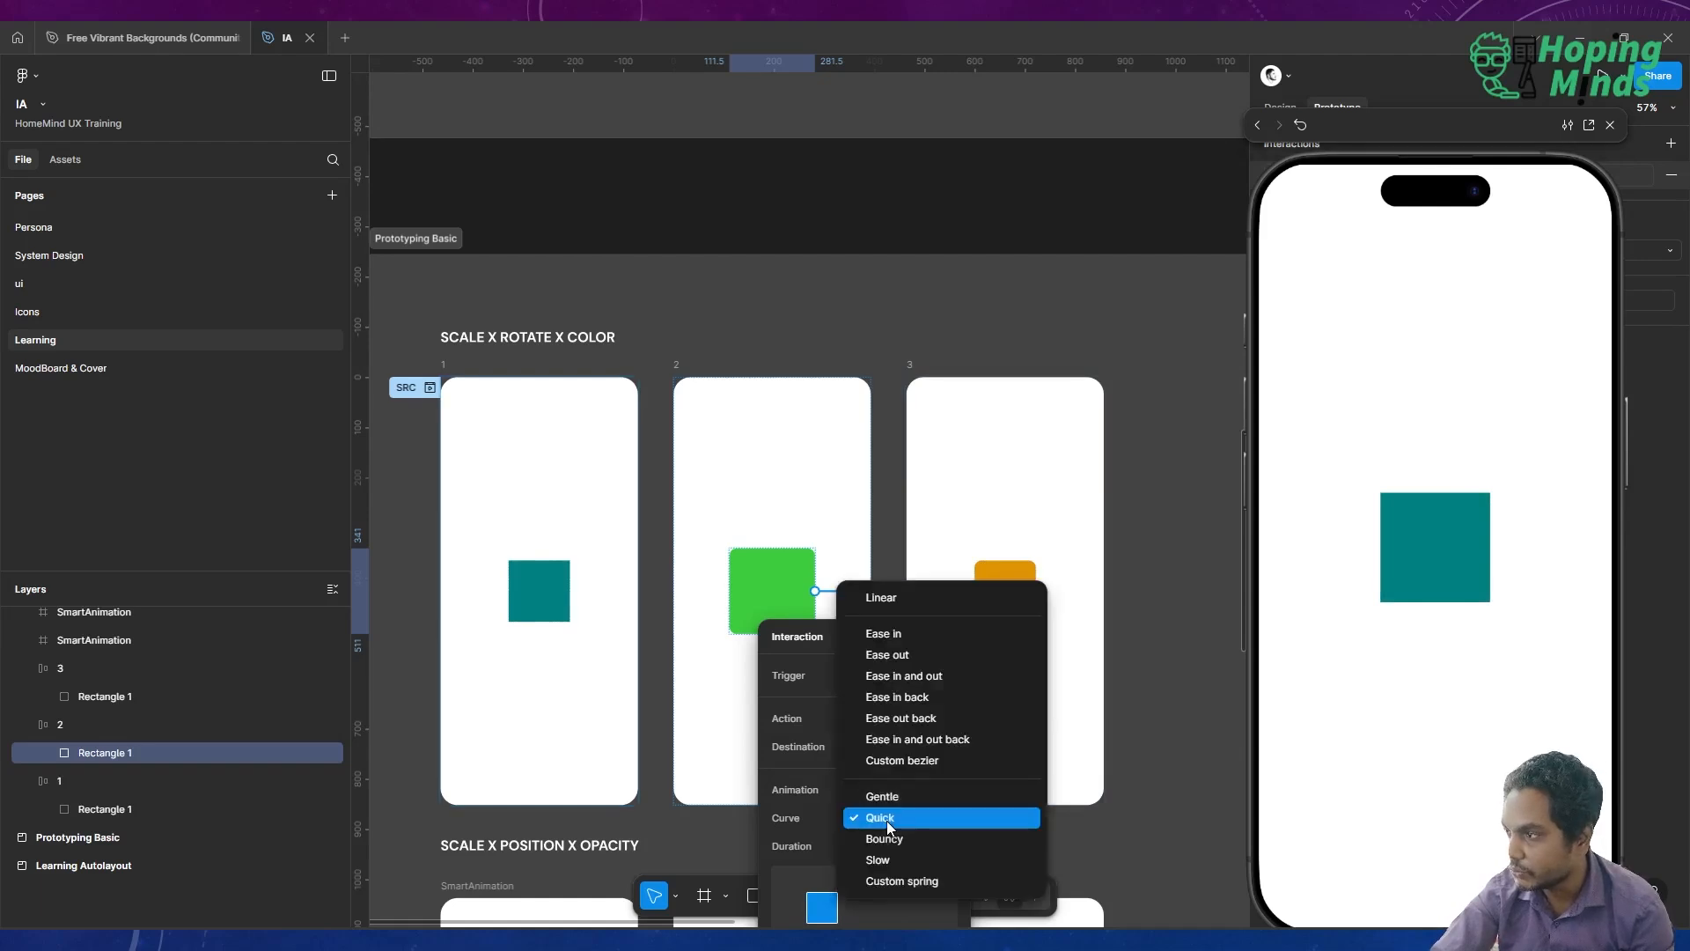
{"action": "left_click", "coordinate": [936, 636]}
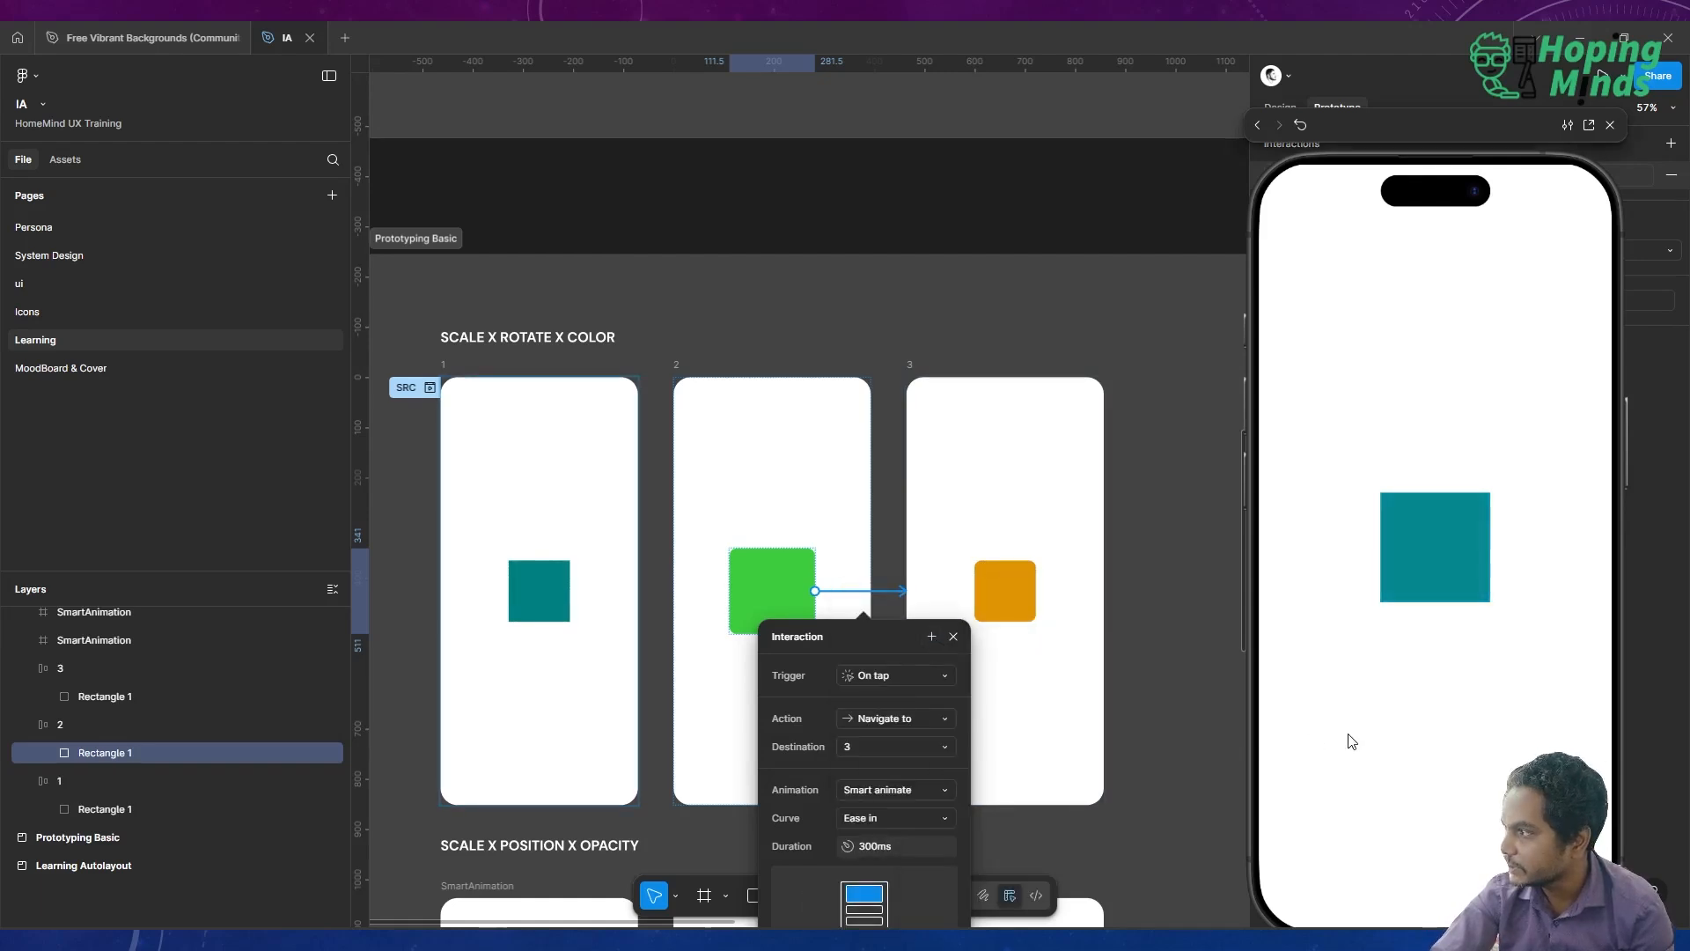
{"action": "left_click", "coordinate": [1415, 573]}
{"action": "left_click", "coordinate": [1416, 570]}
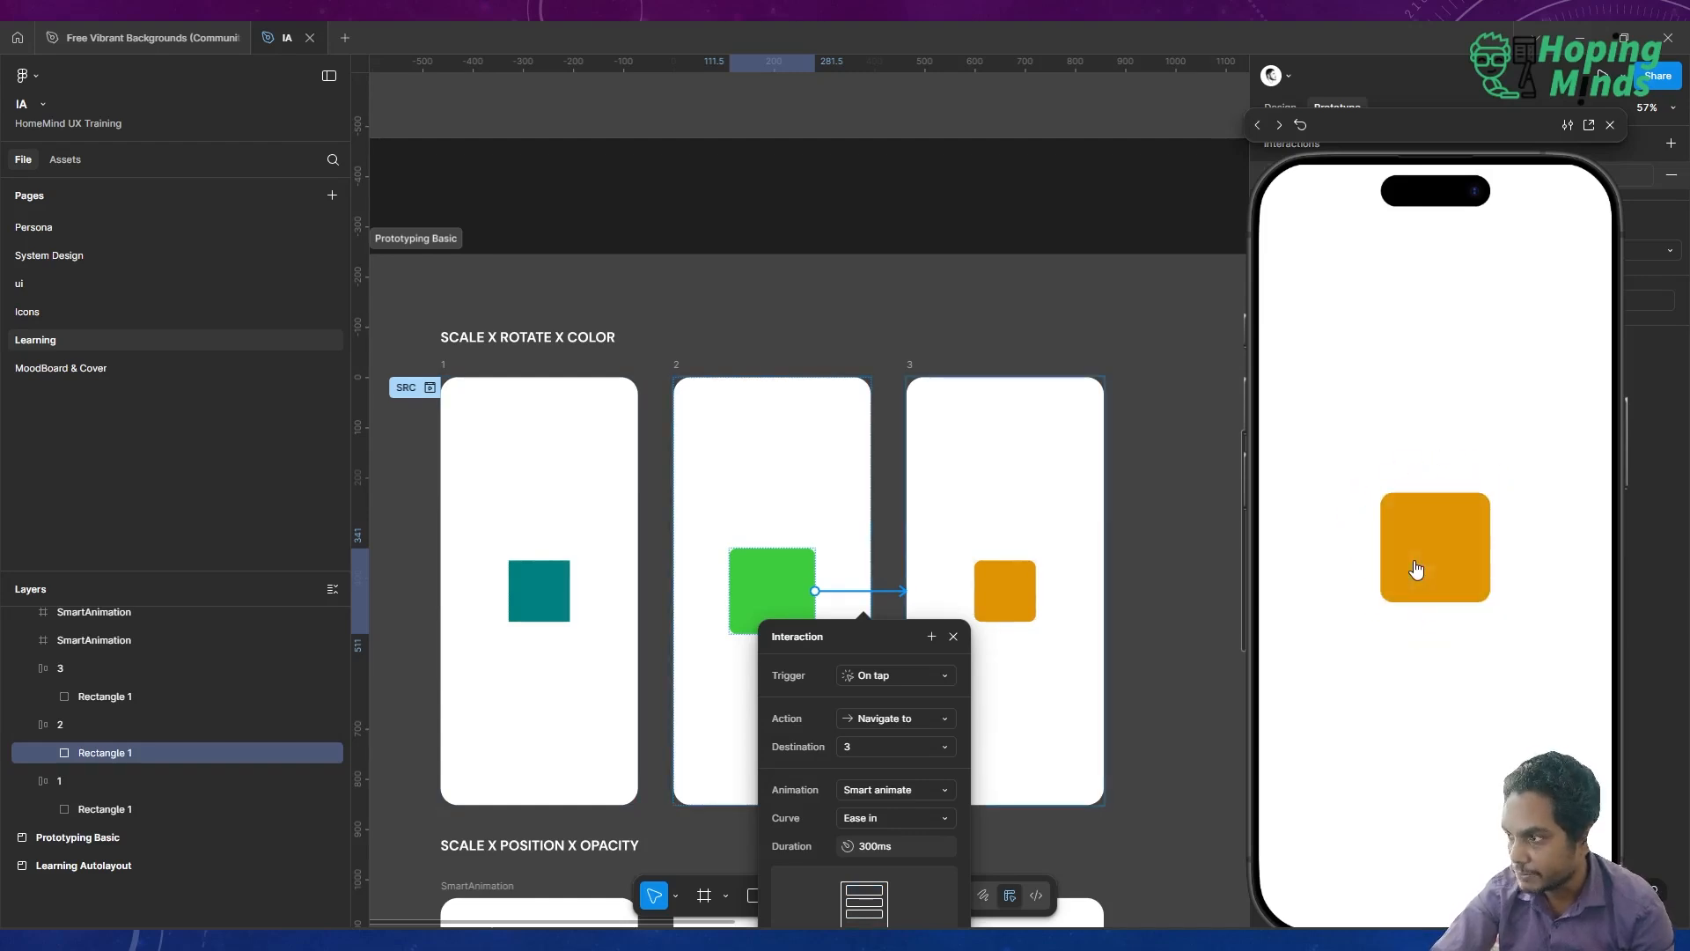
Set the curve of the green rectangle's tap interaction back to Gentle
{"action": "left_click", "coordinate": [930, 817]}
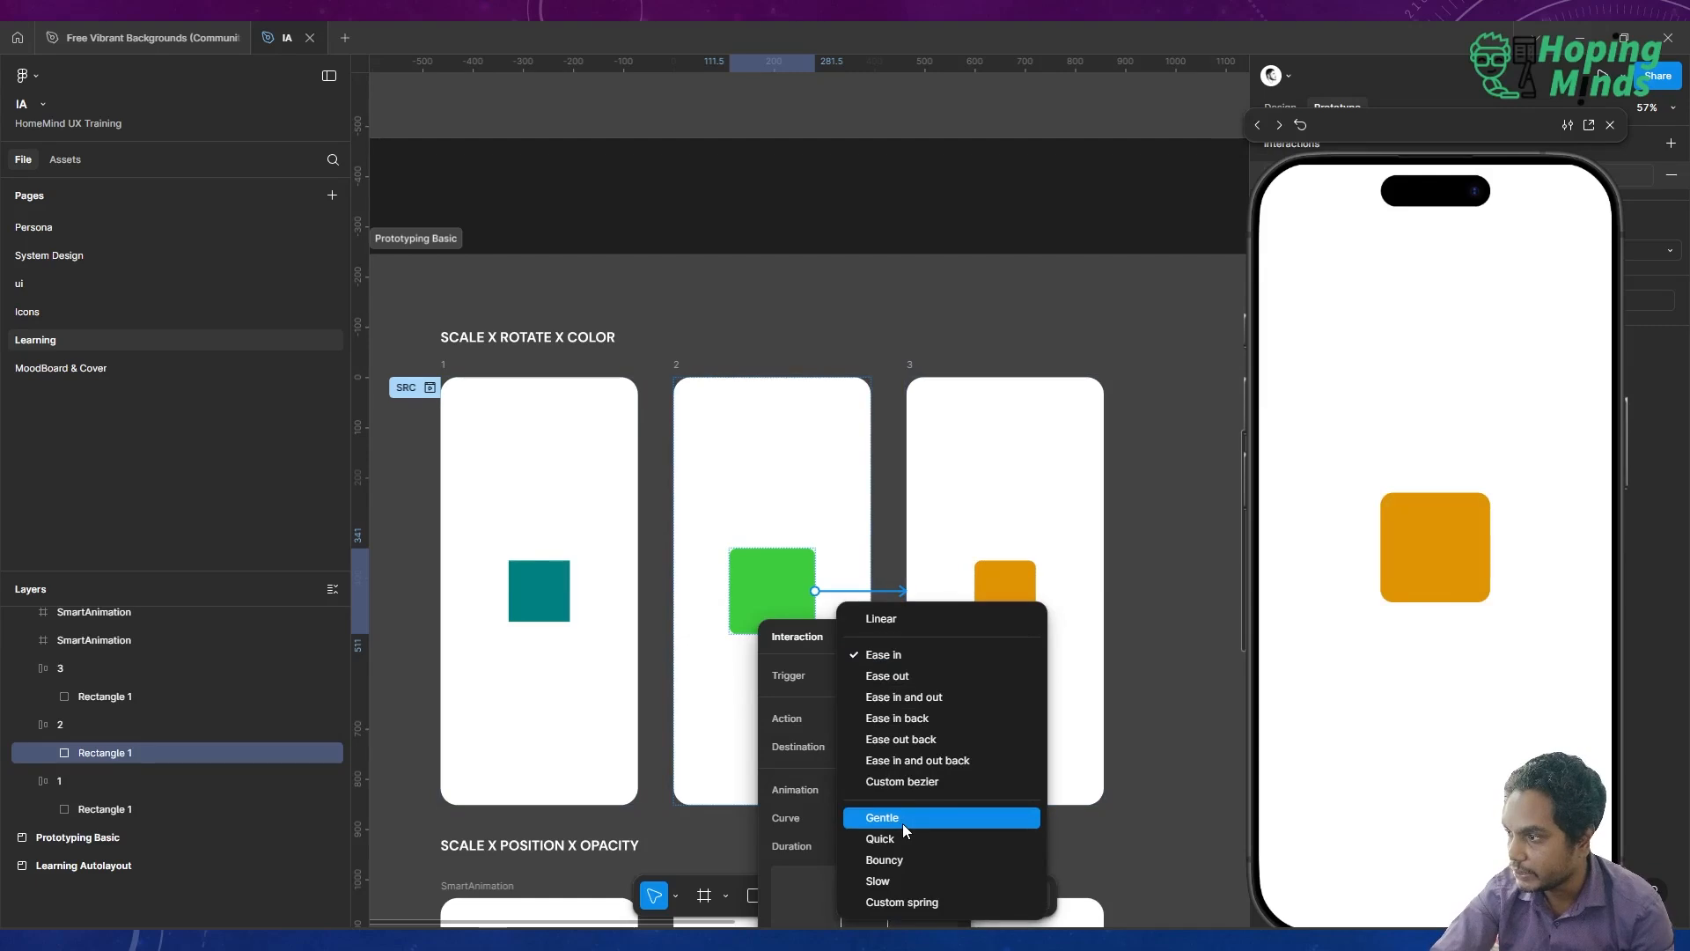
{"action": "left_click", "coordinate": [902, 818]}
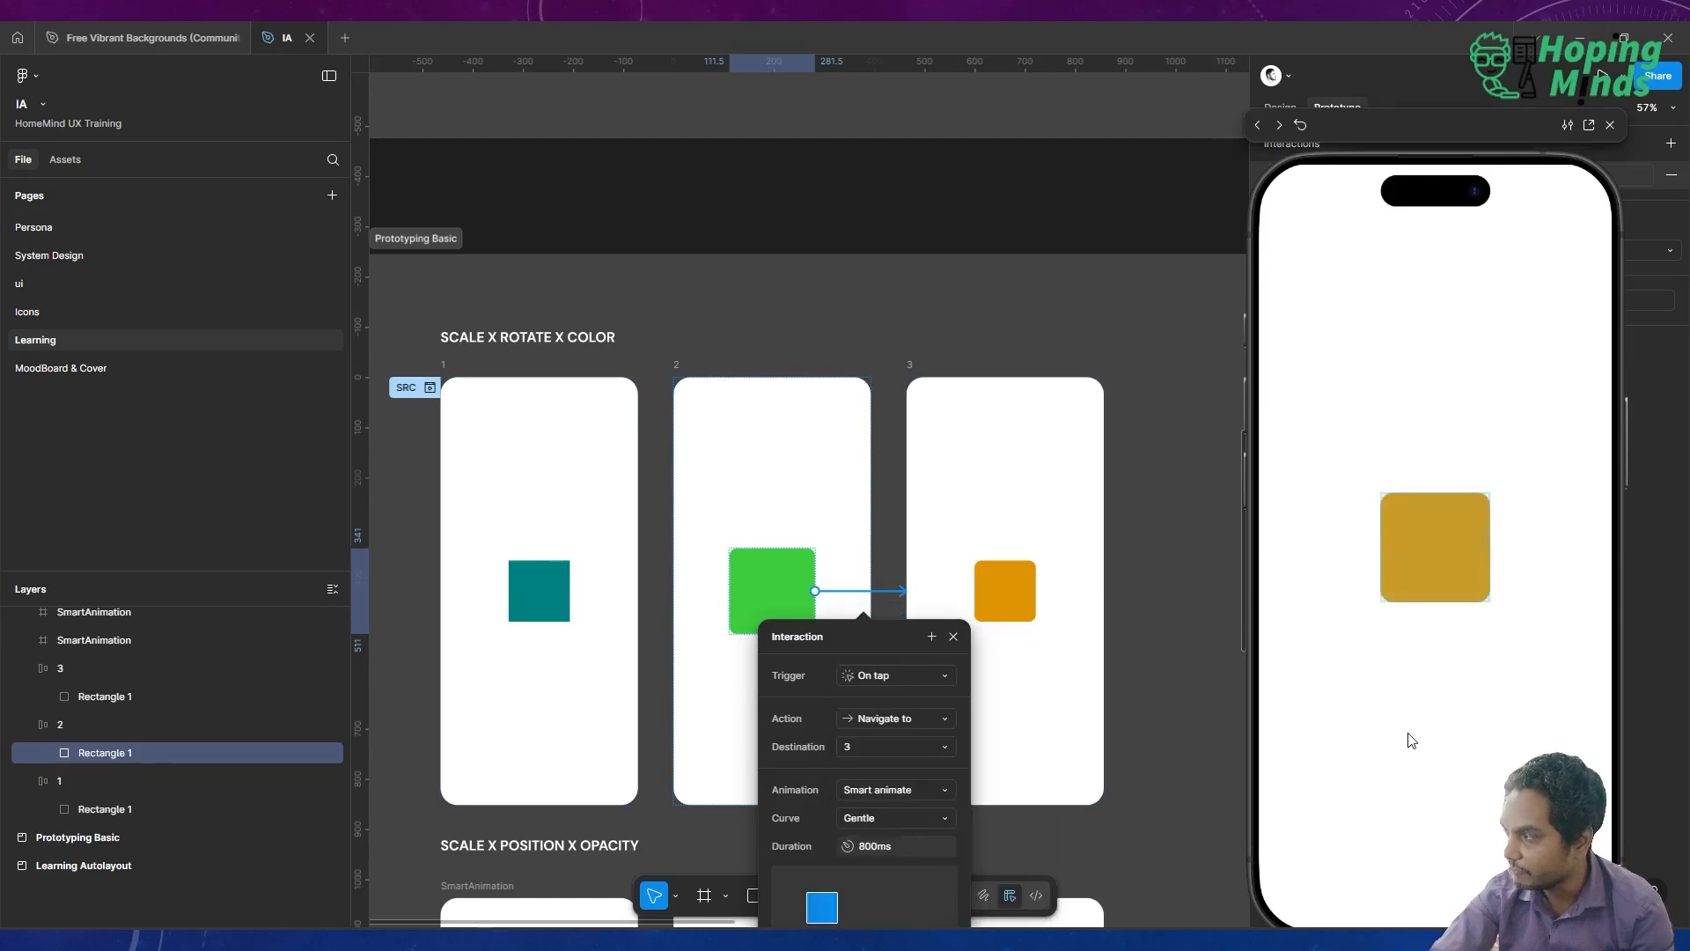
Test the Gentle tap transition from the green rectangle by running through the flow in the preview
{"action": "left_click", "coordinate": [1431, 581]}
{"action": "left_click", "coordinate": [1432, 581]}
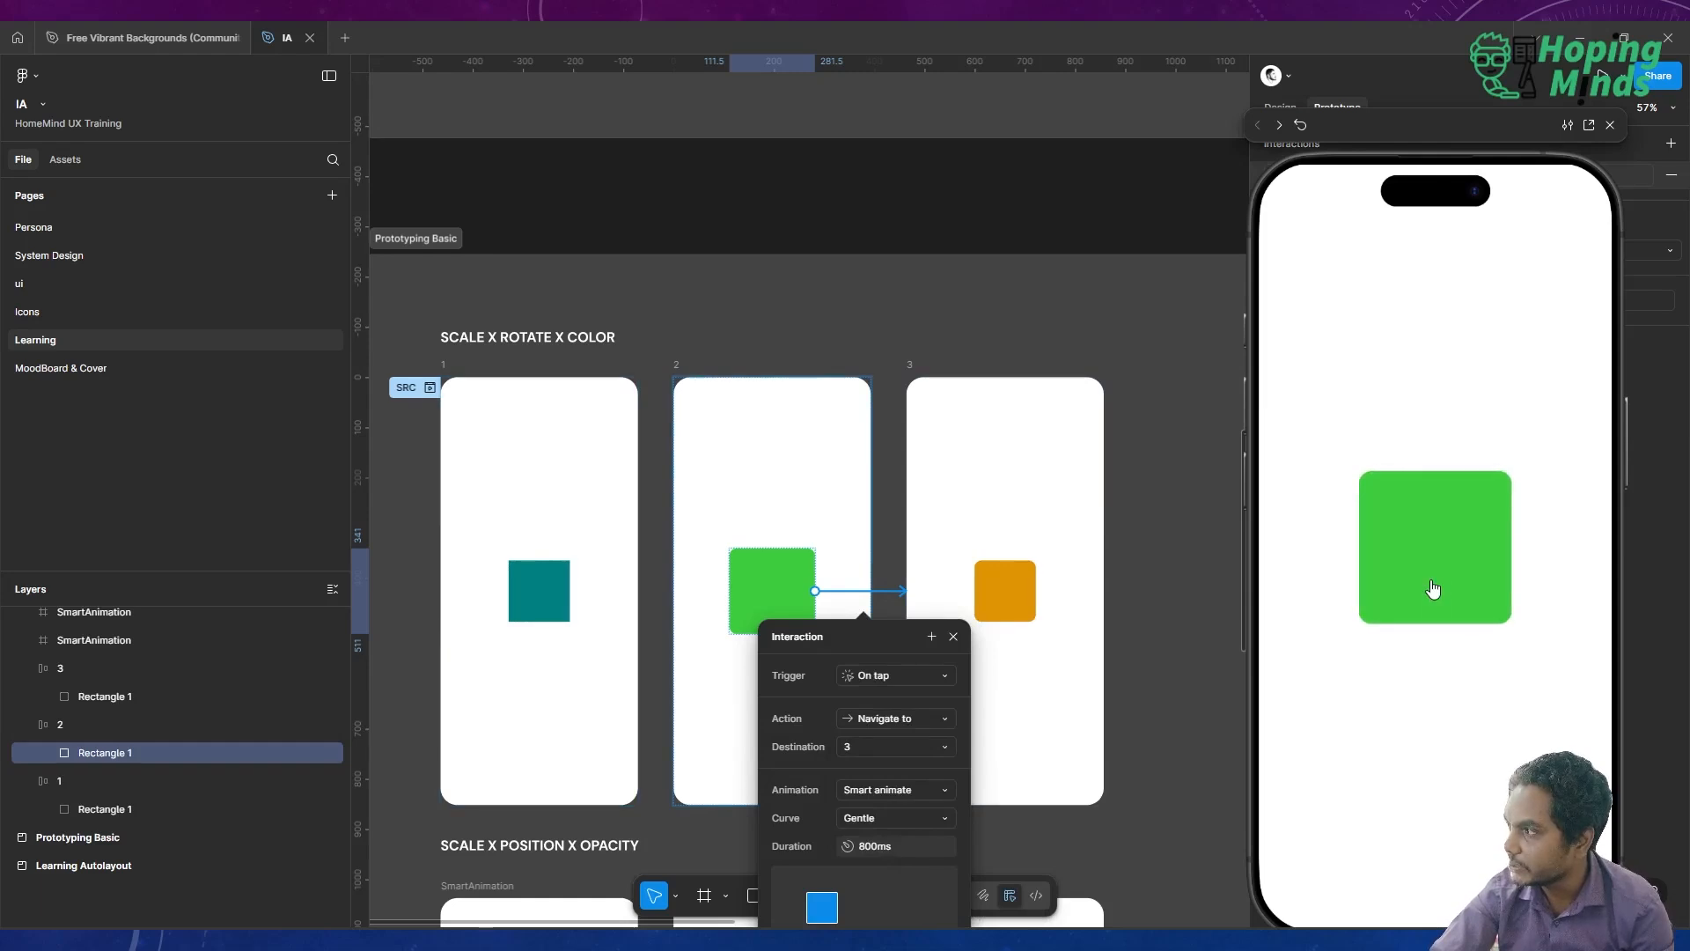
{"action": "left_click", "coordinate": [1432, 588]}
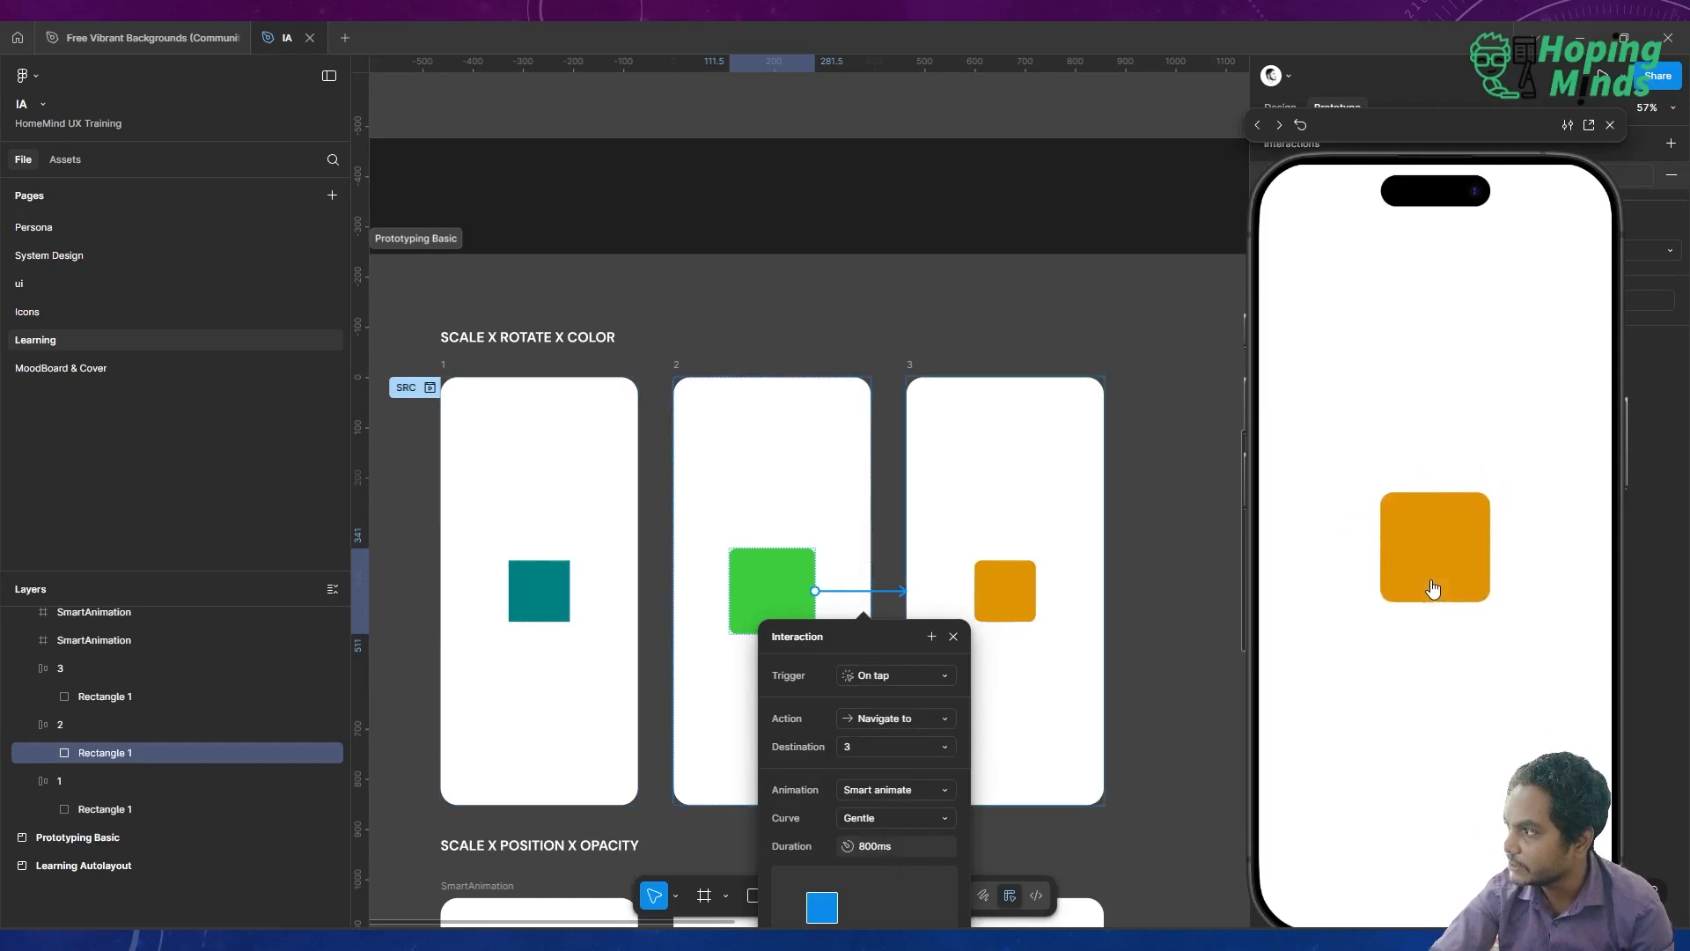
{"action": "left_click", "coordinate": [1432, 586]}
{"action": "left_click", "coordinate": [1430, 581]}
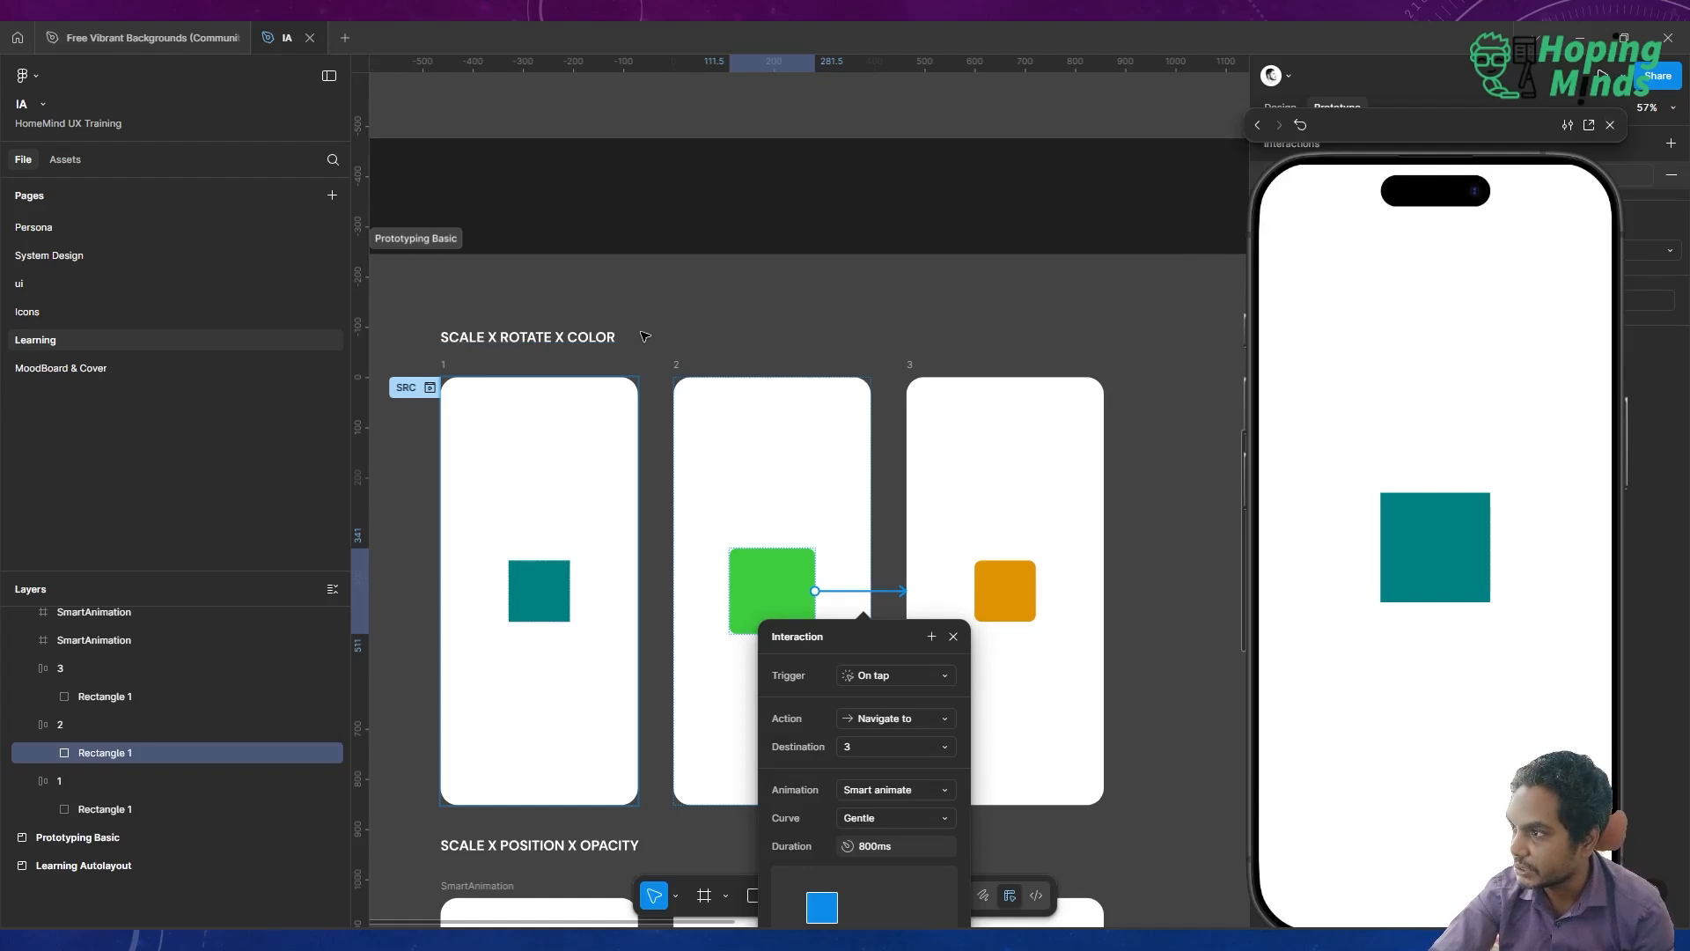
Review the SCALE X ROTATE X COLOR, SCALE X POSITION X OPACITY and COLOR X ROATE sections and the connections between the numbered frames
{"action": "double_click", "coordinate": [590, 338]}
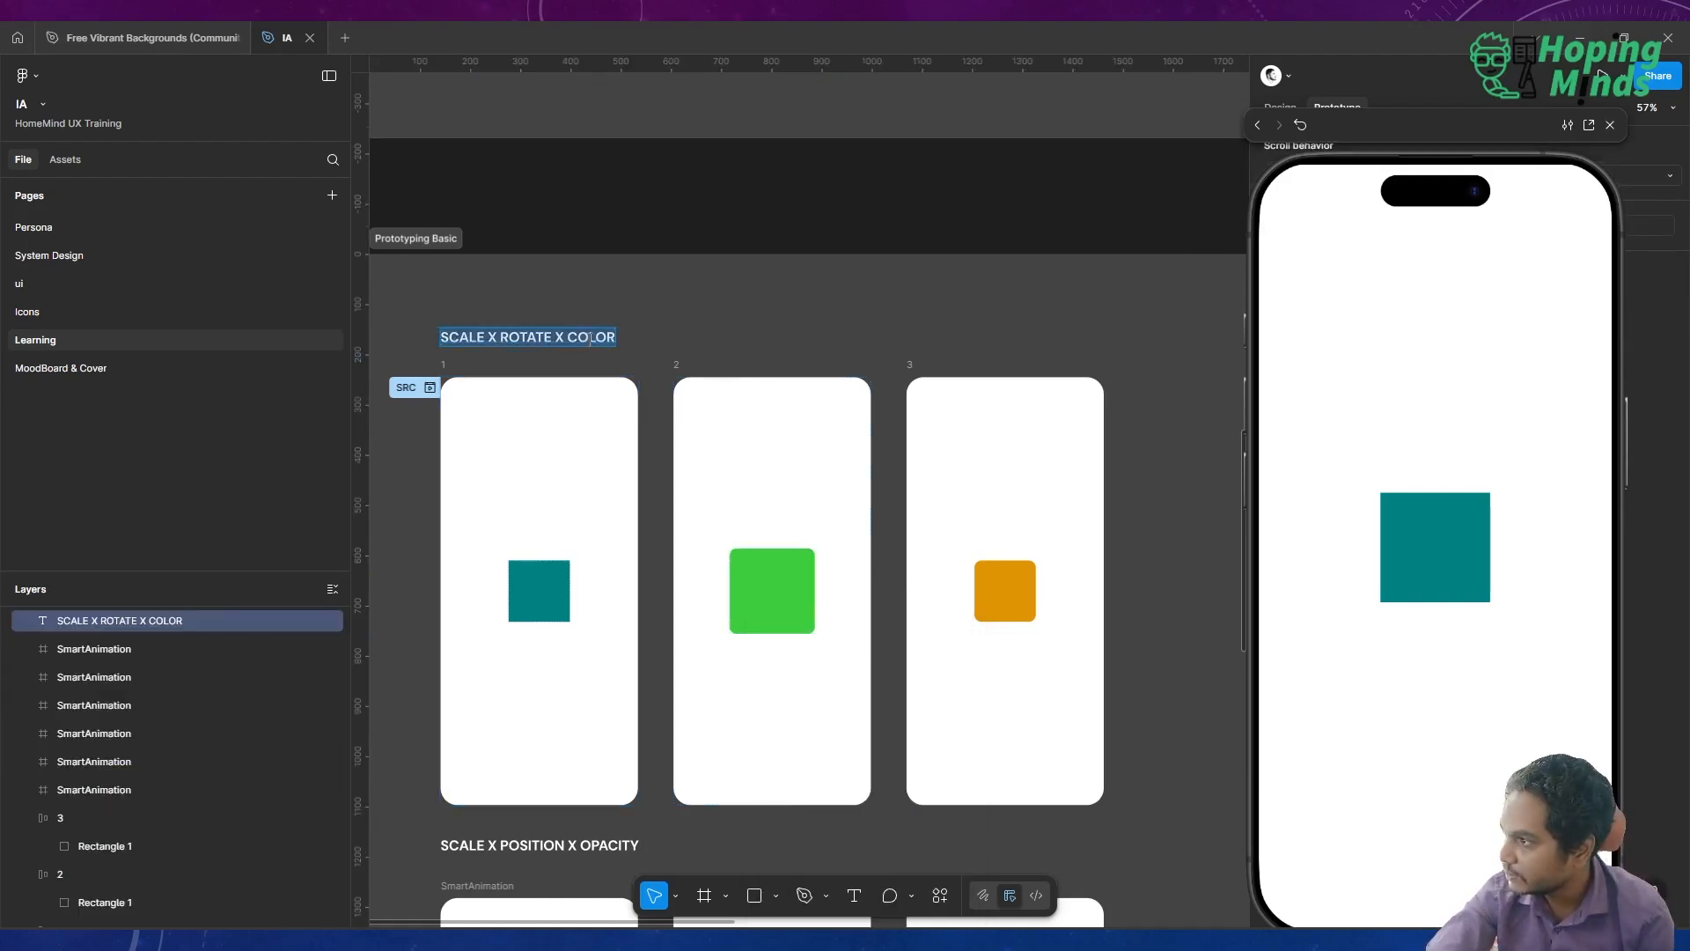
{"action": "key", "text": "Escape"}
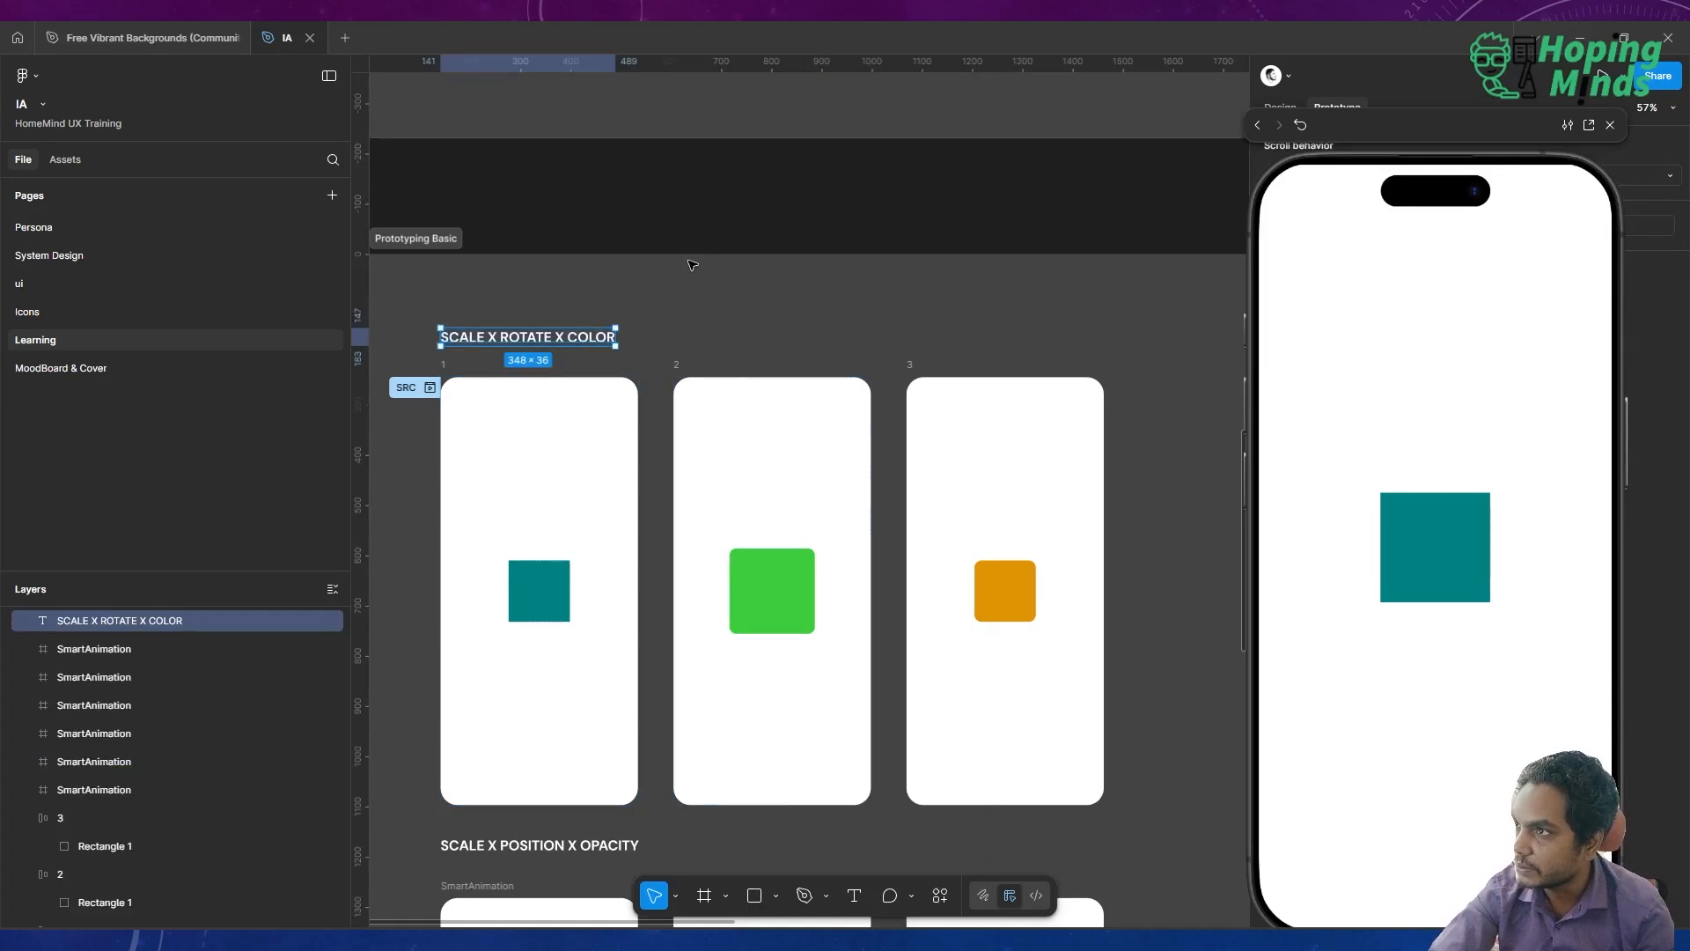
{"action": "scroll", "coordinate": [692, 265], "scroll_direction": "down", "scroll_amount": 2}
{"action": "scroll", "coordinate": [692, 264], "scroll_direction": "down", "scroll_amount": 4}
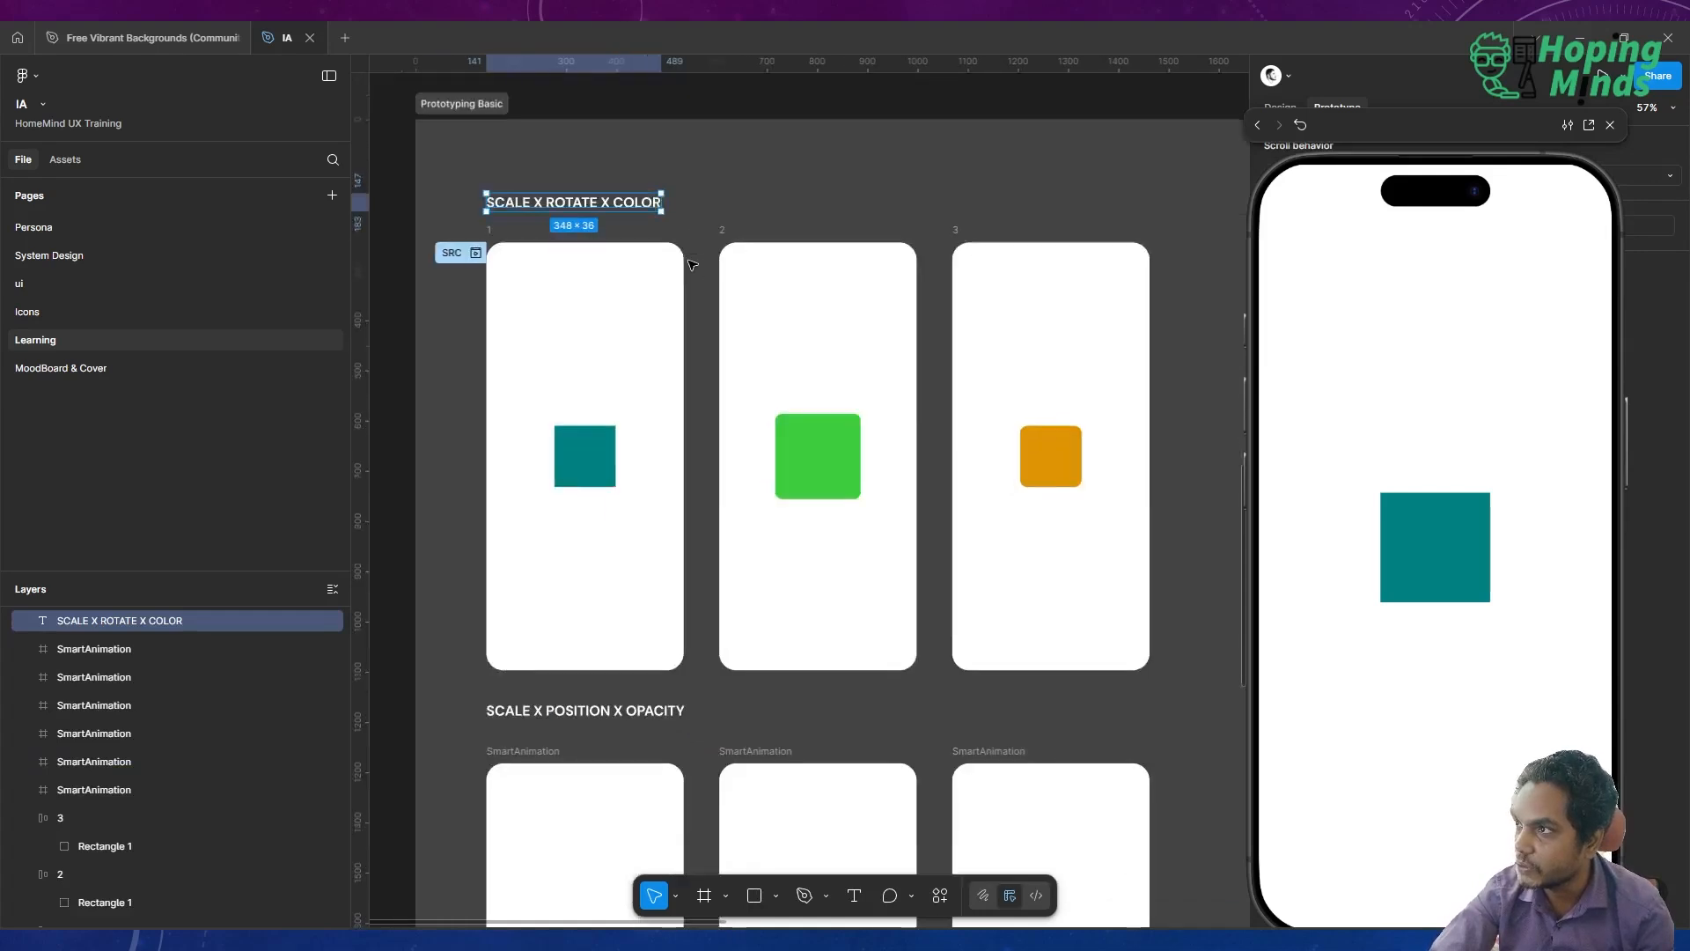
{"action": "scroll", "coordinate": [692, 264], "scroll_direction": "down", "scroll_amount": 5}
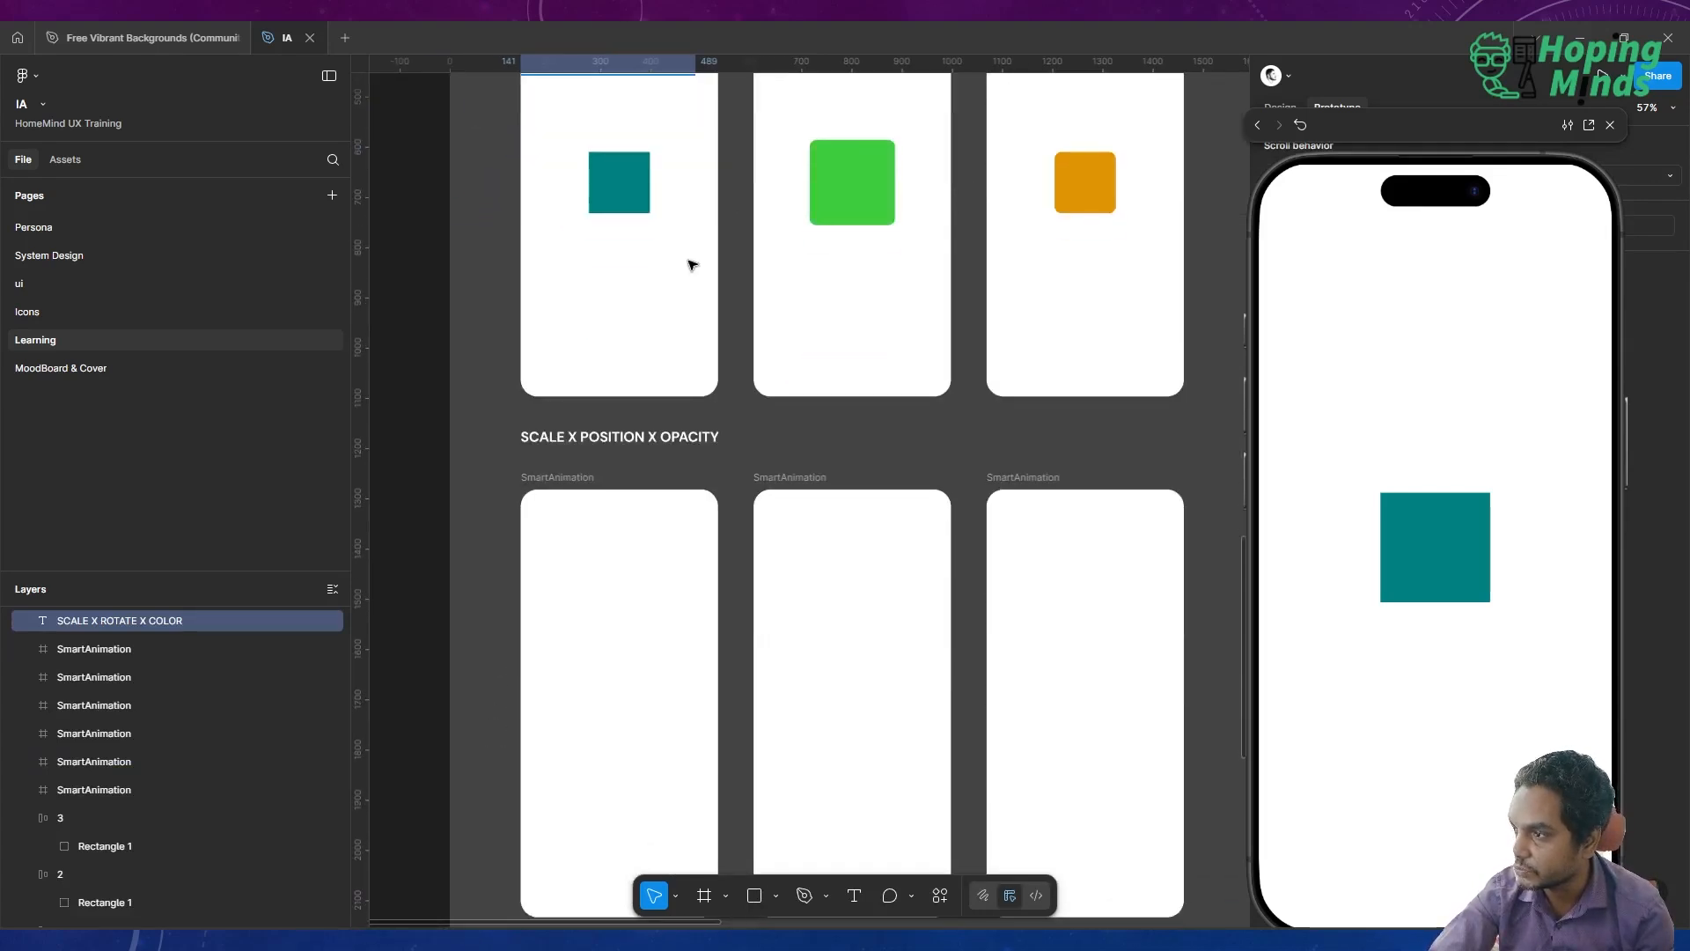
{"action": "scroll", "coordinate": [692, 264], "scroll_direction": "down", "scroll_amount": 5}
{"action": "scroll", "coordinate": [692, 265], "scroll_direction": "down", "scroll_amount": 4}
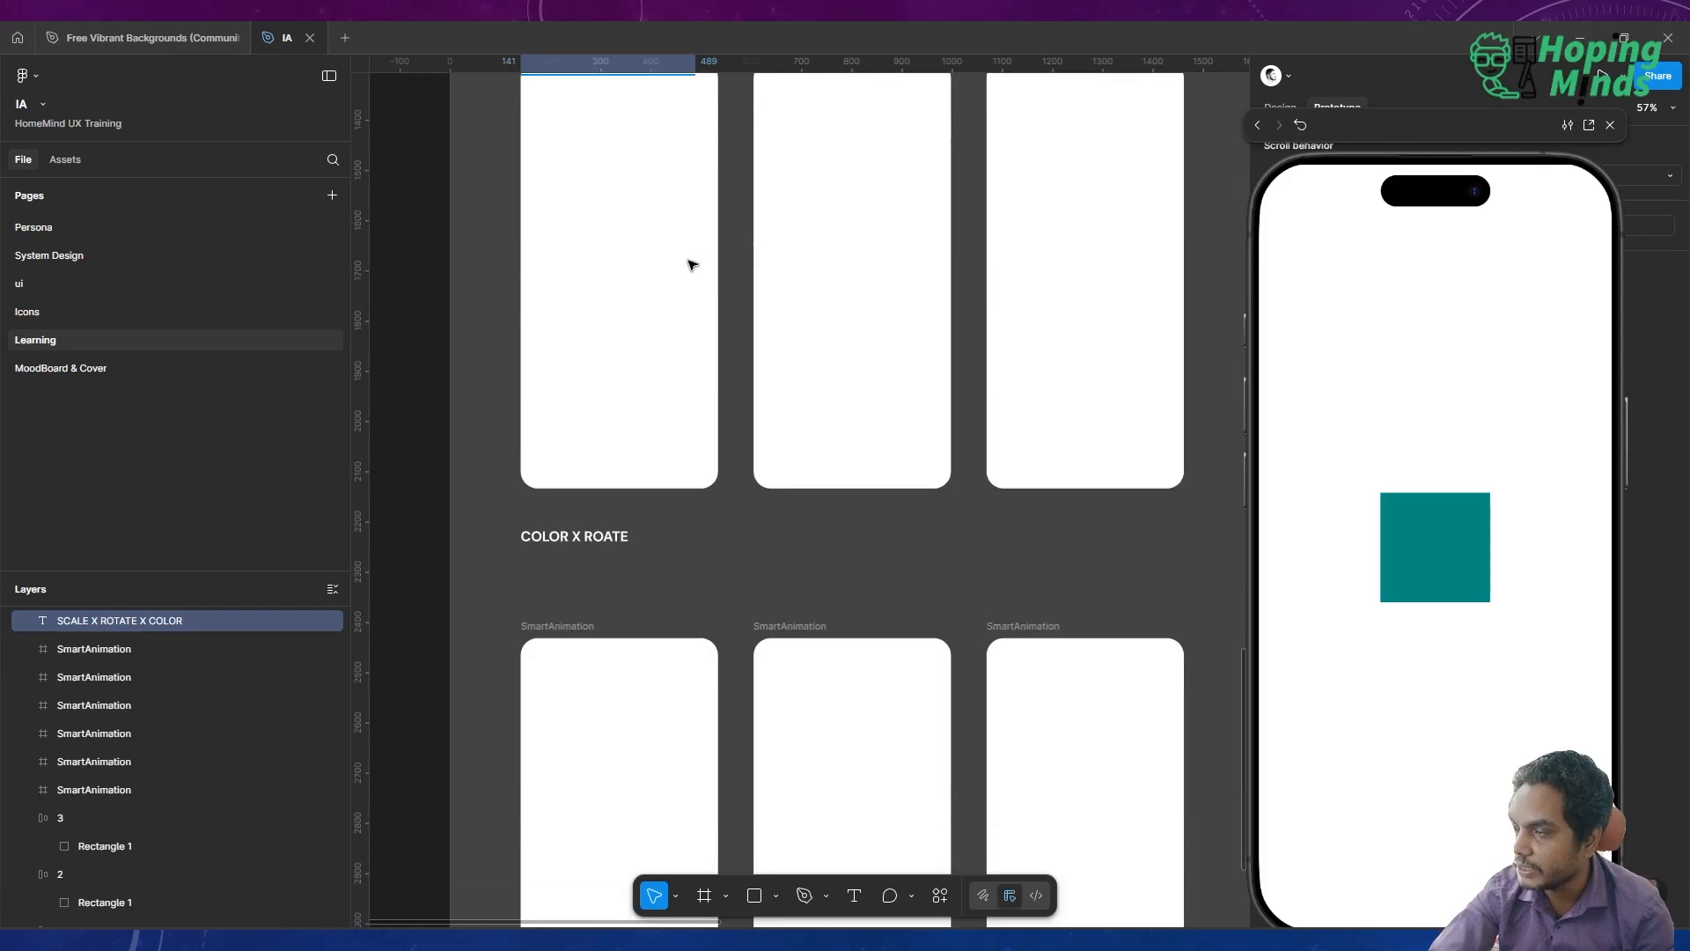
{"action": "scroll", "coordinate": [692, 264], "scroll_direction": "up", "scroll_amount": 6}
{"action": "scroll", "coordinate": [692, 264], "scroll_direction": "down", "scroll_amount": 5}
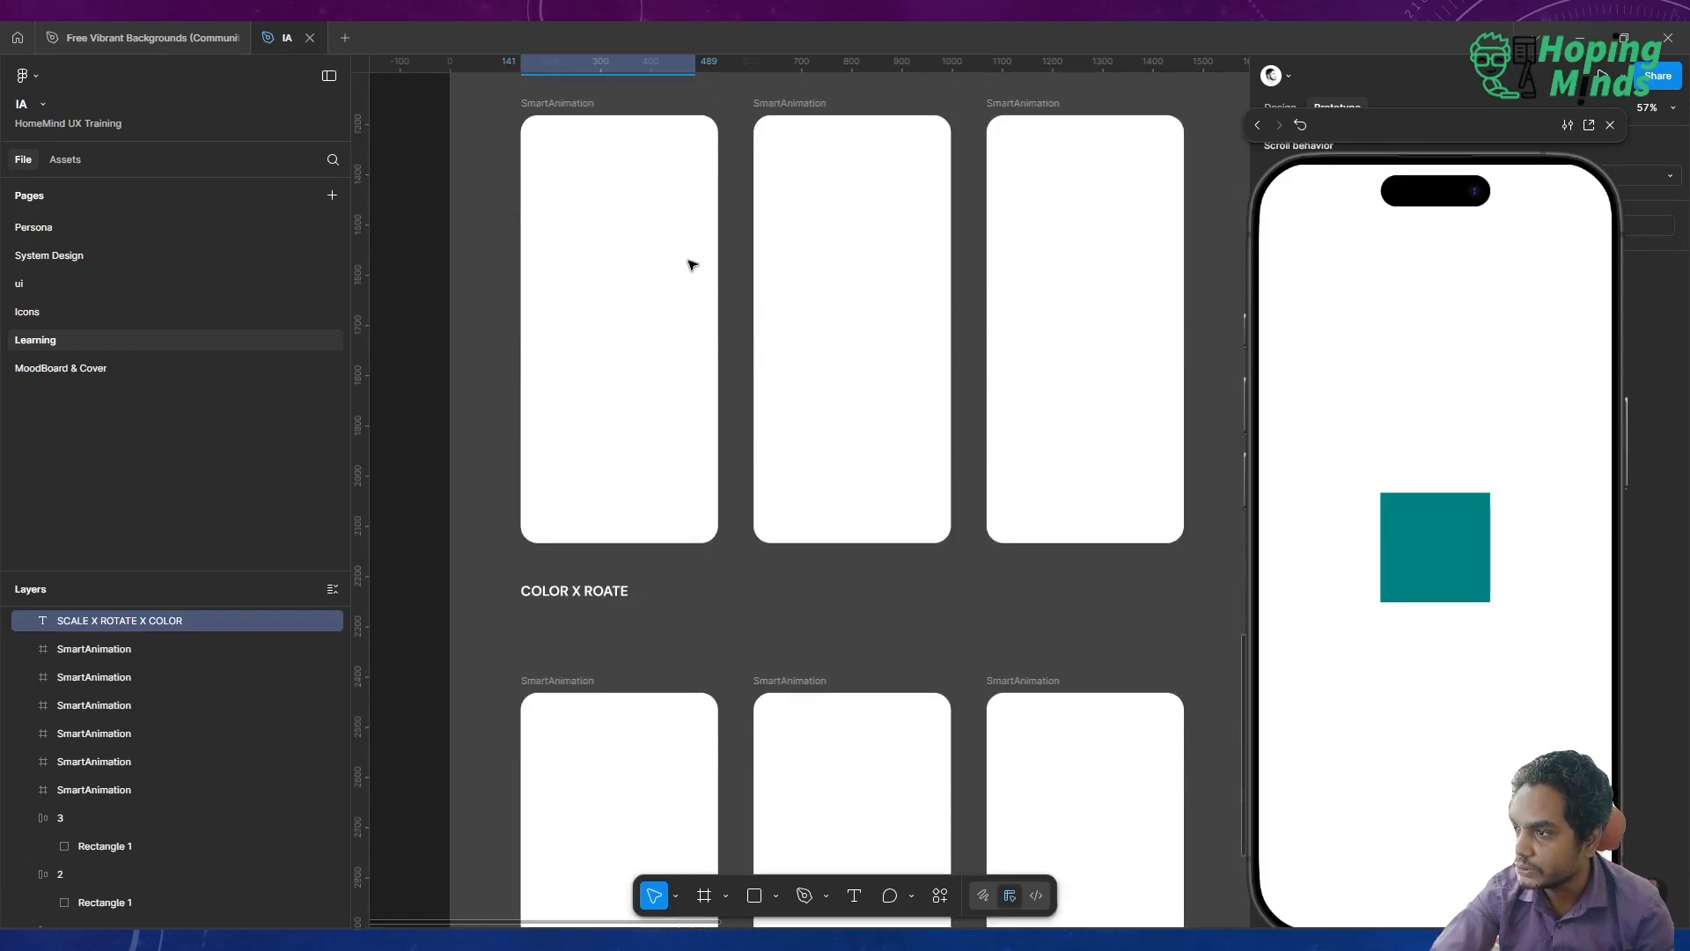
{"action": "scroll", "coordinate": [692, 264], "scroll_direction": "up", "scroll_amount": 6}
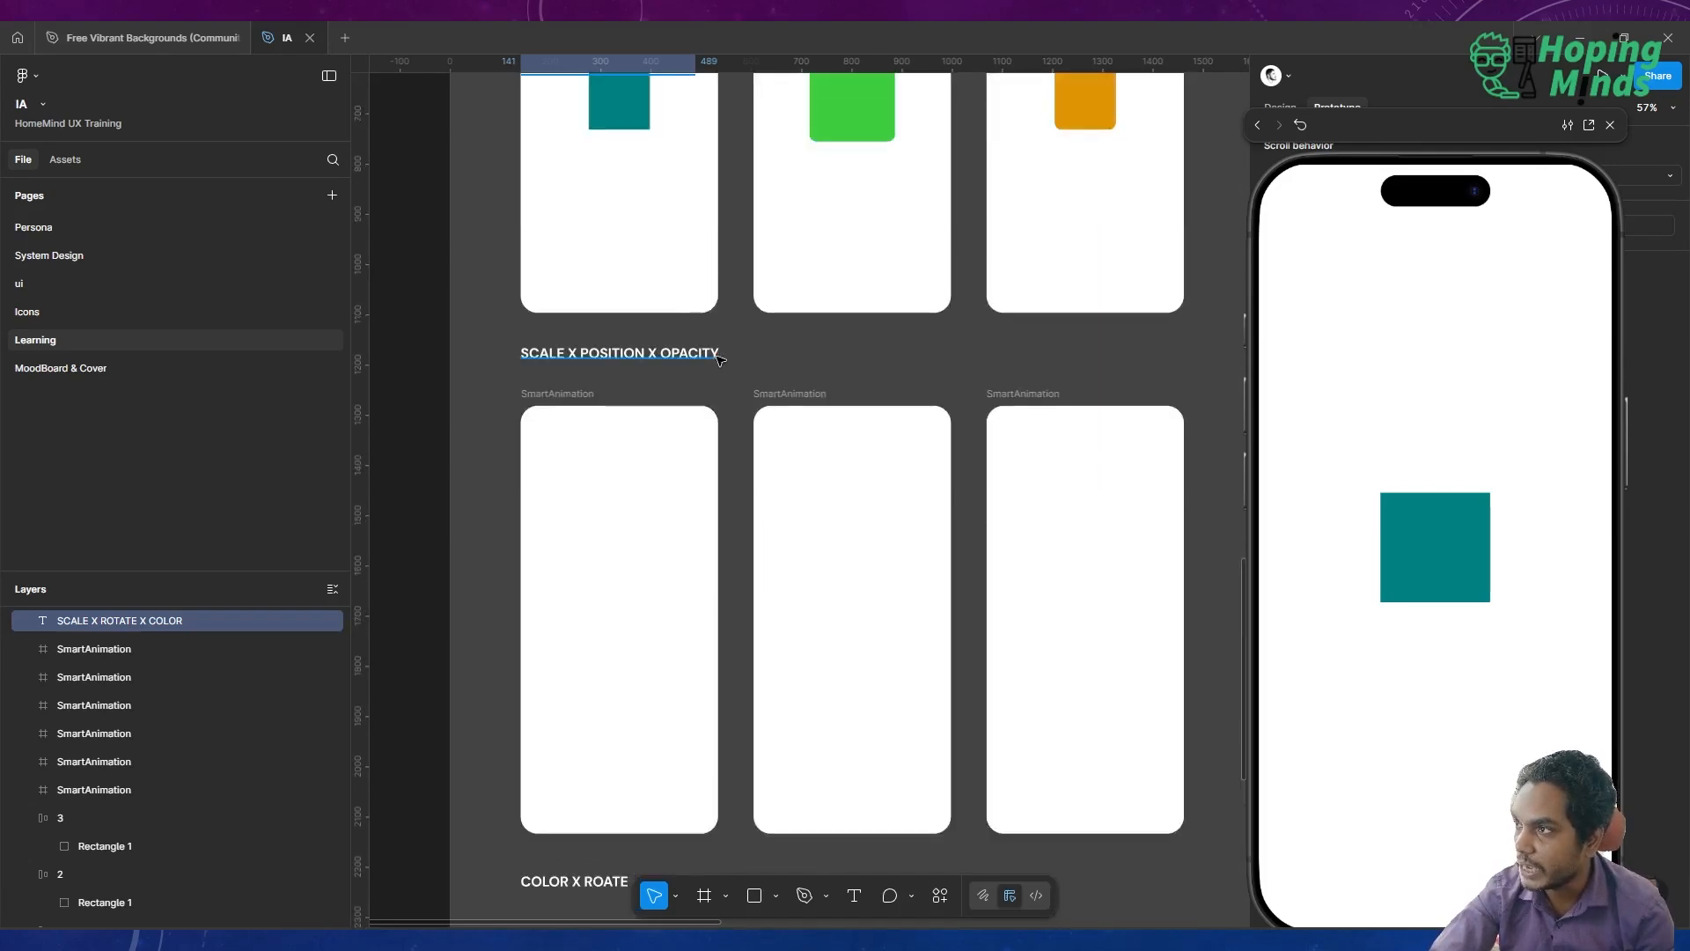
{"action": "scroll", "coordinate": [715, 360], "scroll_direction": "up", "scroll_amount": 7}
{"action": "scroll", "coordinate": [720, 359], "scroll_direction": "right", "scroll_amount": 3}
{"action": "scroll", "coordinate": [720, 360], "scroll_direction": "left", "scroll_amount": 1}
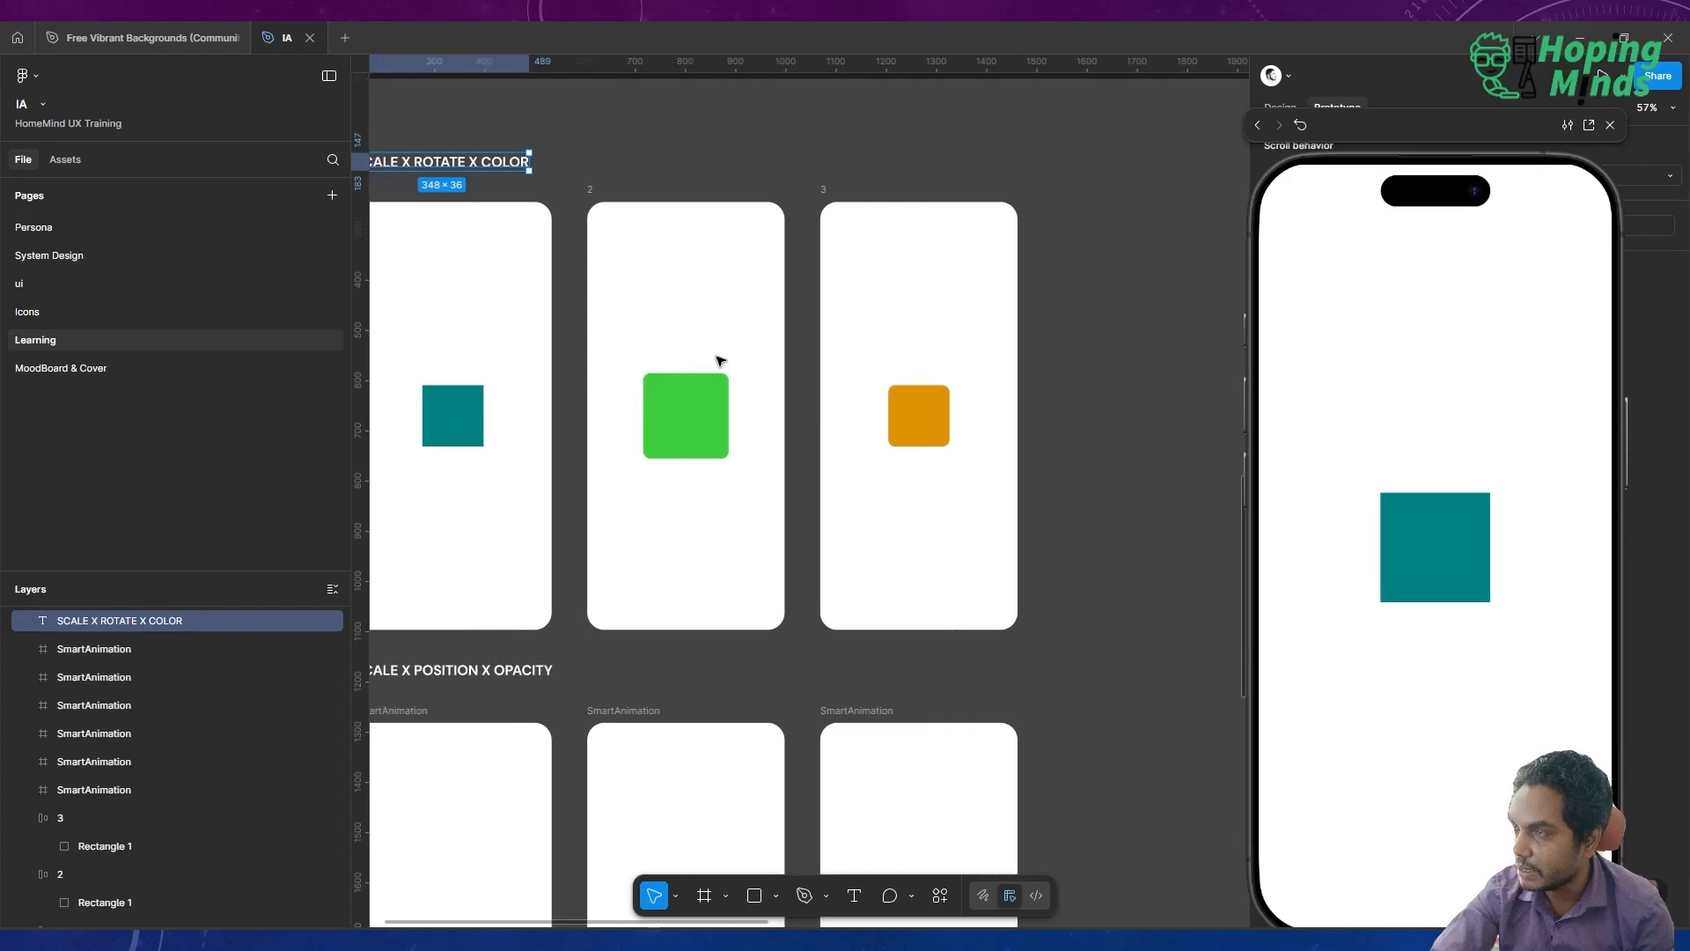
{"action": "scroll", "coordinate": [720, 360], "scroll_direction": "down", "scroll_amount": 3}
{"action": "scroll", "coordinate": [720, 359], "scroll_direction": "right", "scroll_amount": 1}
{"action": "scroll", "coordinate": [720, 359], "scroll_direction": "up", "scroll_amount": 1}
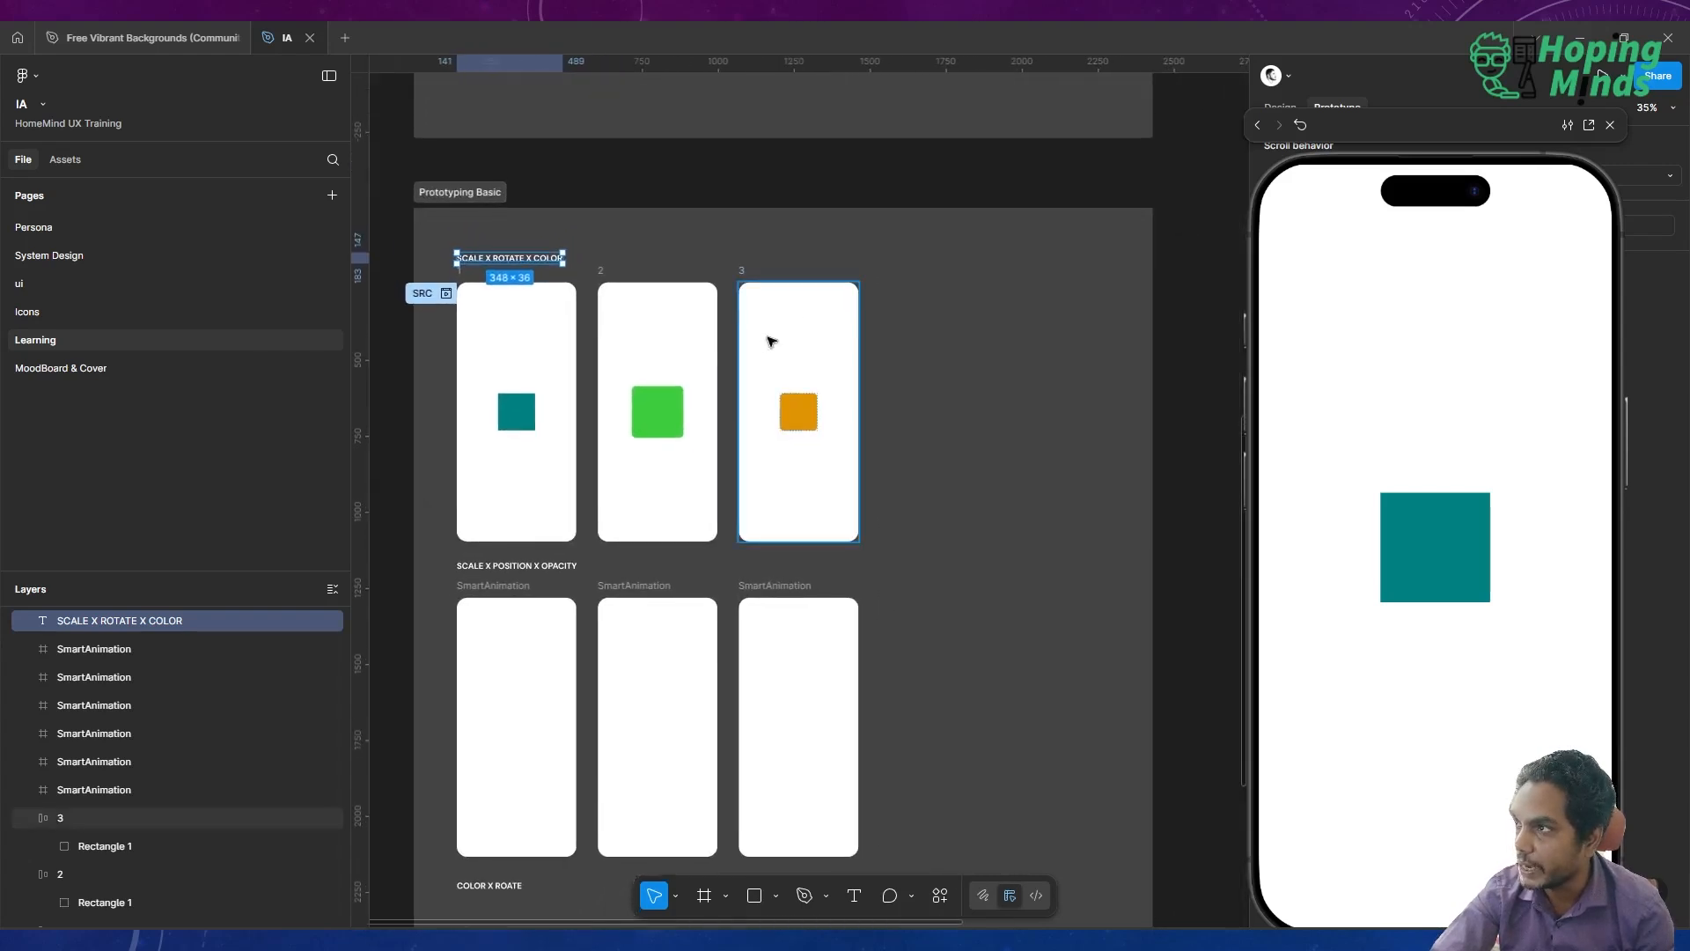
{"action": "left_click", "coordinate": [805, 196]}
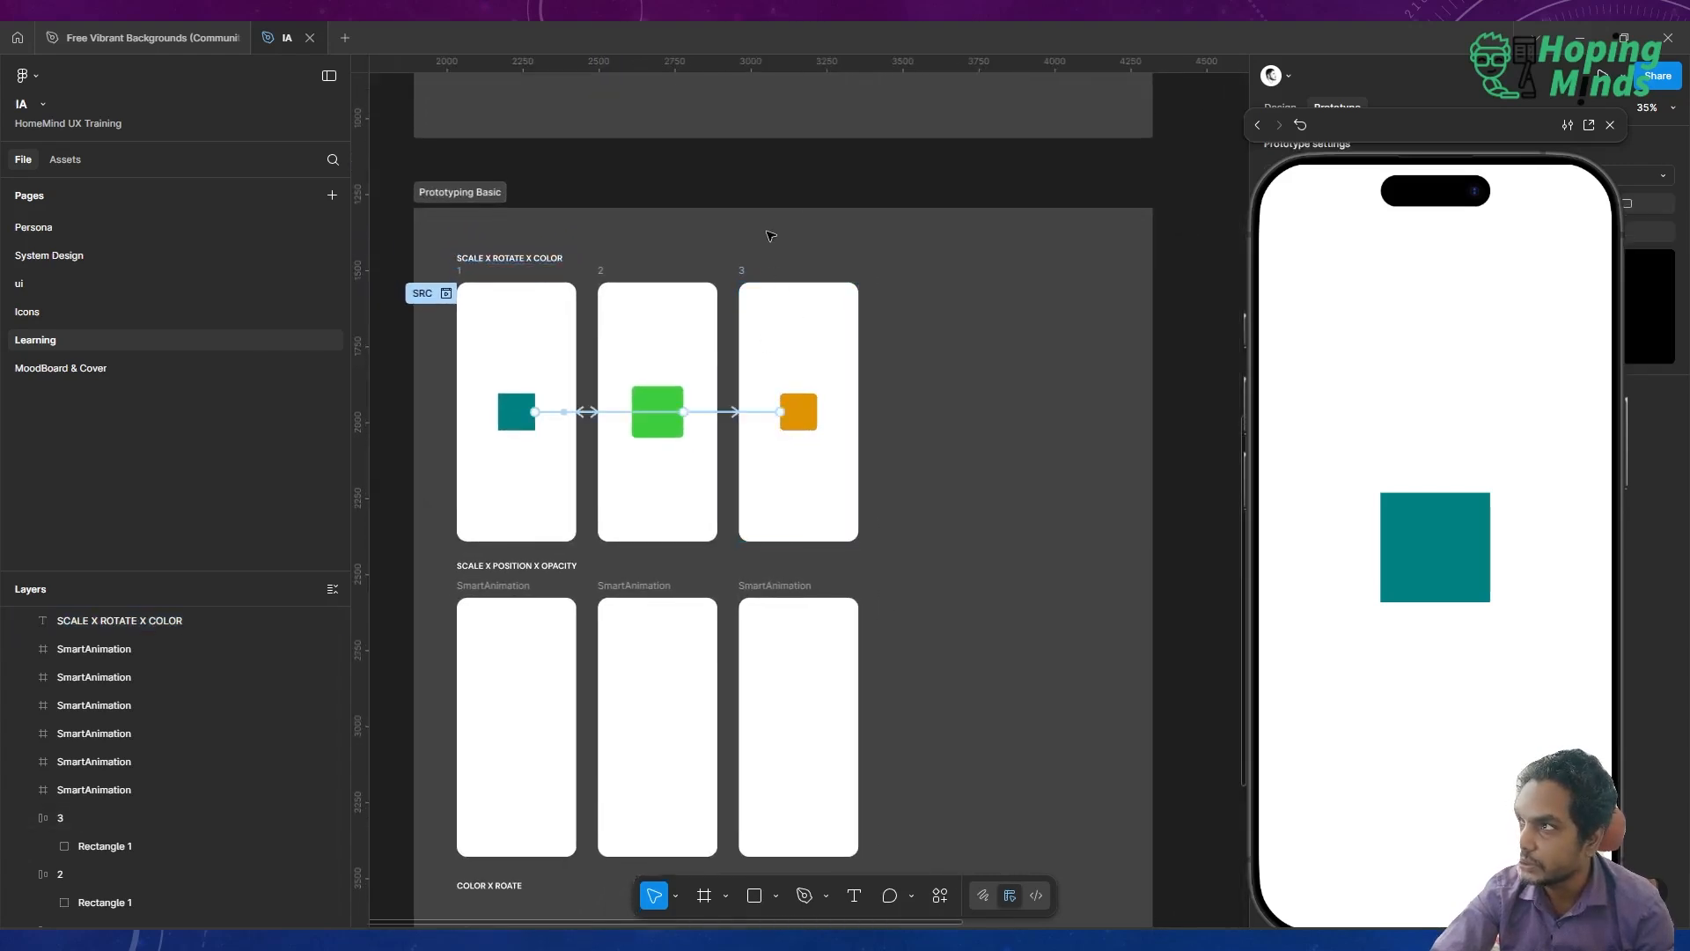
{"action": "left_click", "coordinate": [742, 272]}
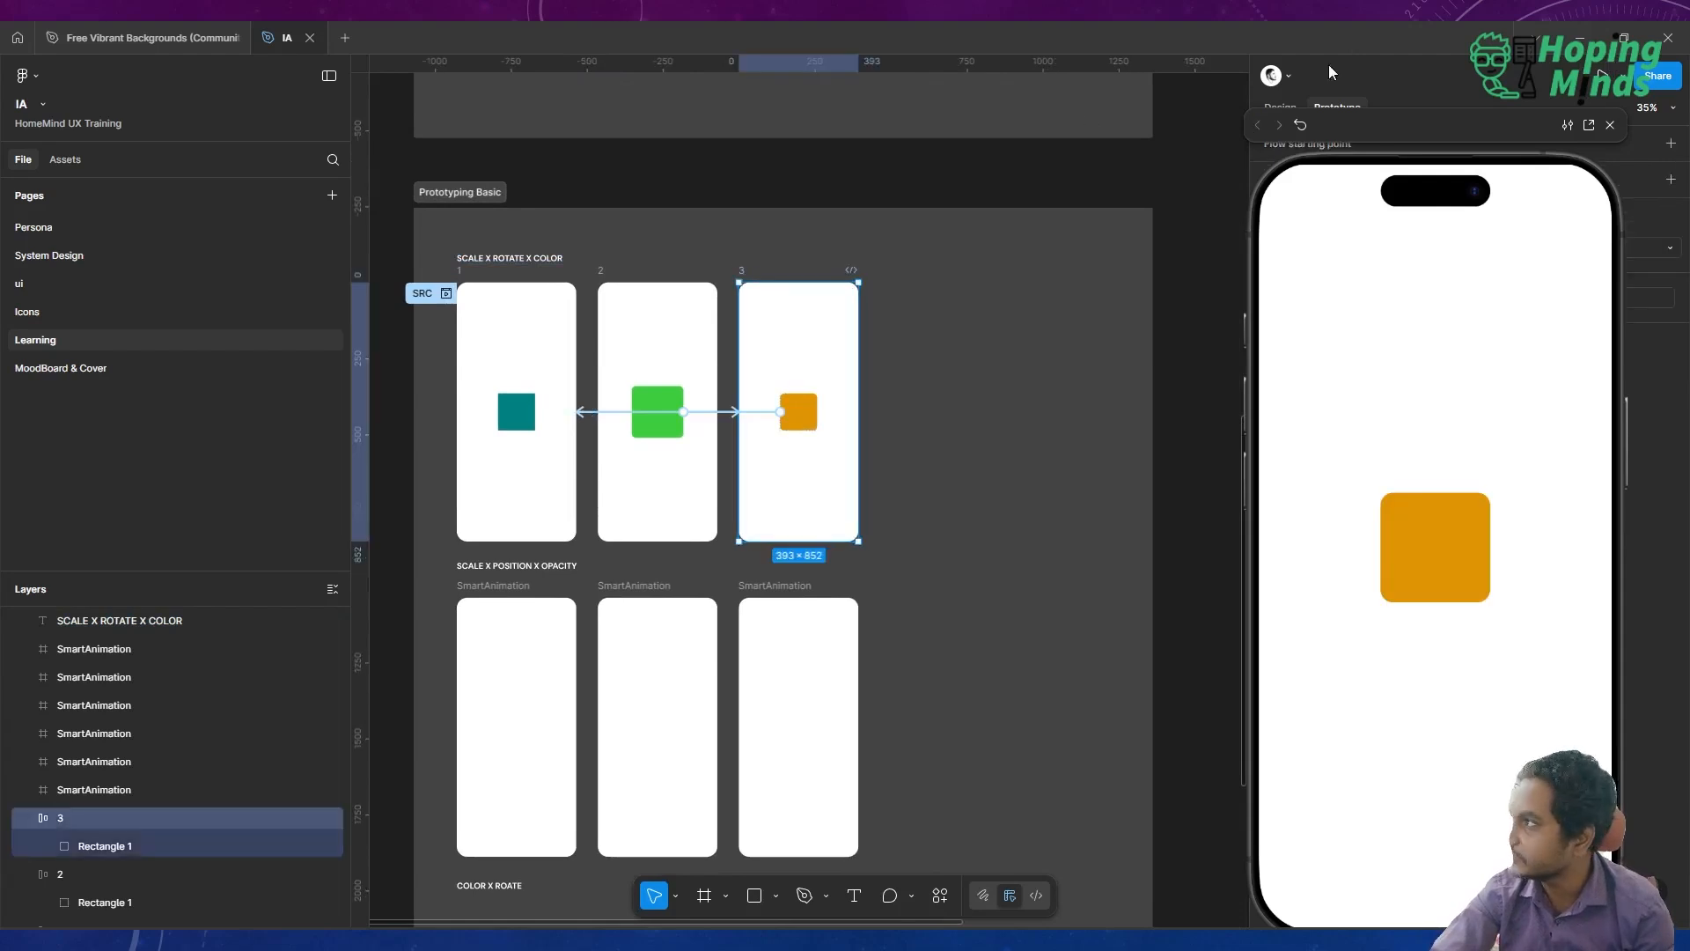
Delete the SCALE X POSITION X OPACITY and COLOR X ROATE headings together with their six empty SmartAnimation frames
{"action": "left_click", "coordinate": [1277, 107]}
{"action": "scroll", "coordinate": [826, 484], "scroll_direction": "down", "scroll_amount": 2}
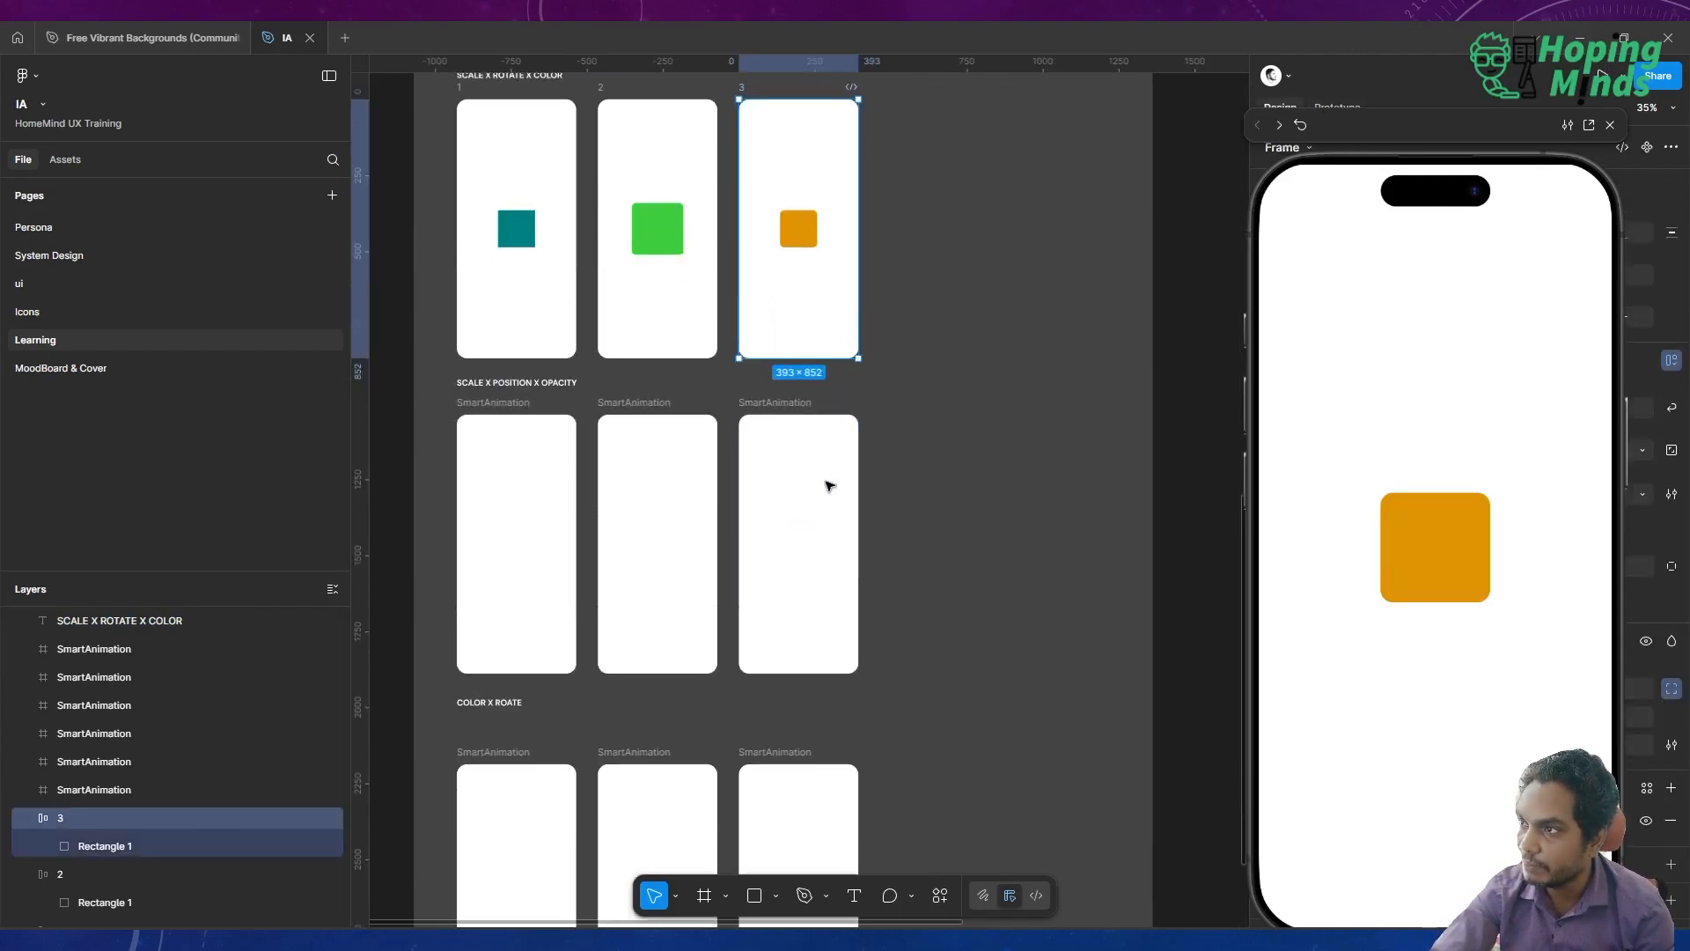
{"action": "scroll", "coordinate": [827, 483], "scroll_direction": "down", "scroll_amount": 3}
{"action": "scroll", "coordinate": [827, 483], "scroll_direction": "up", "scroll_amount": 3}
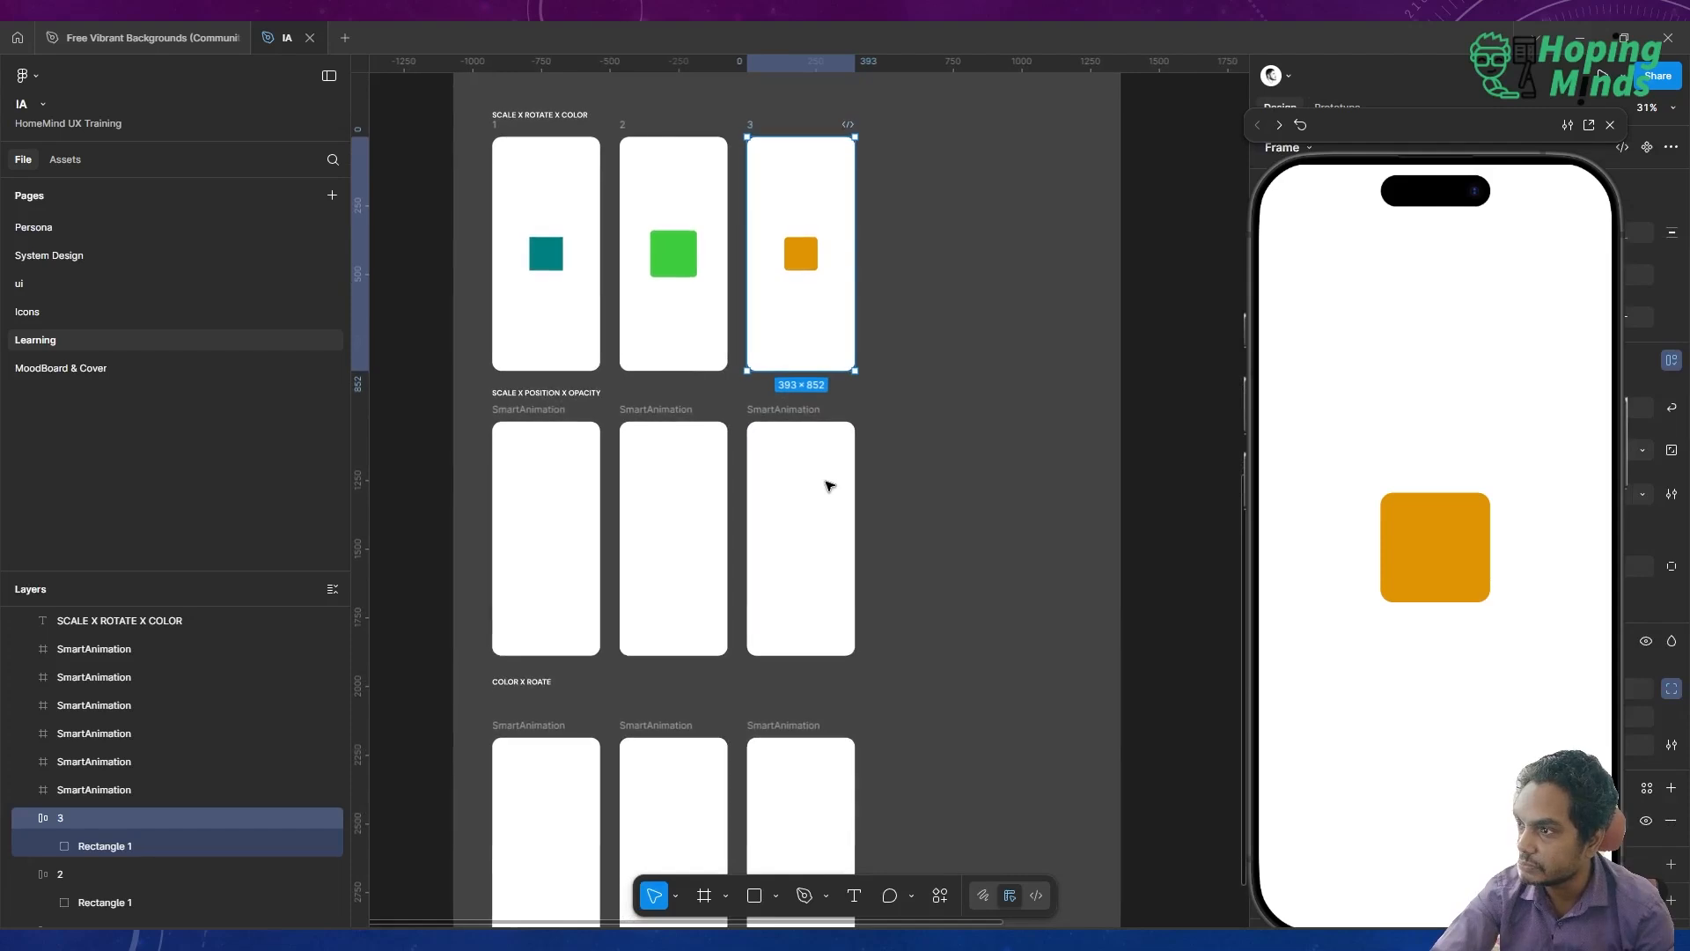
{"action": "scroll", "coordinate": [829, 485], "scroll_direction": "up", "scroll_amount": 1}
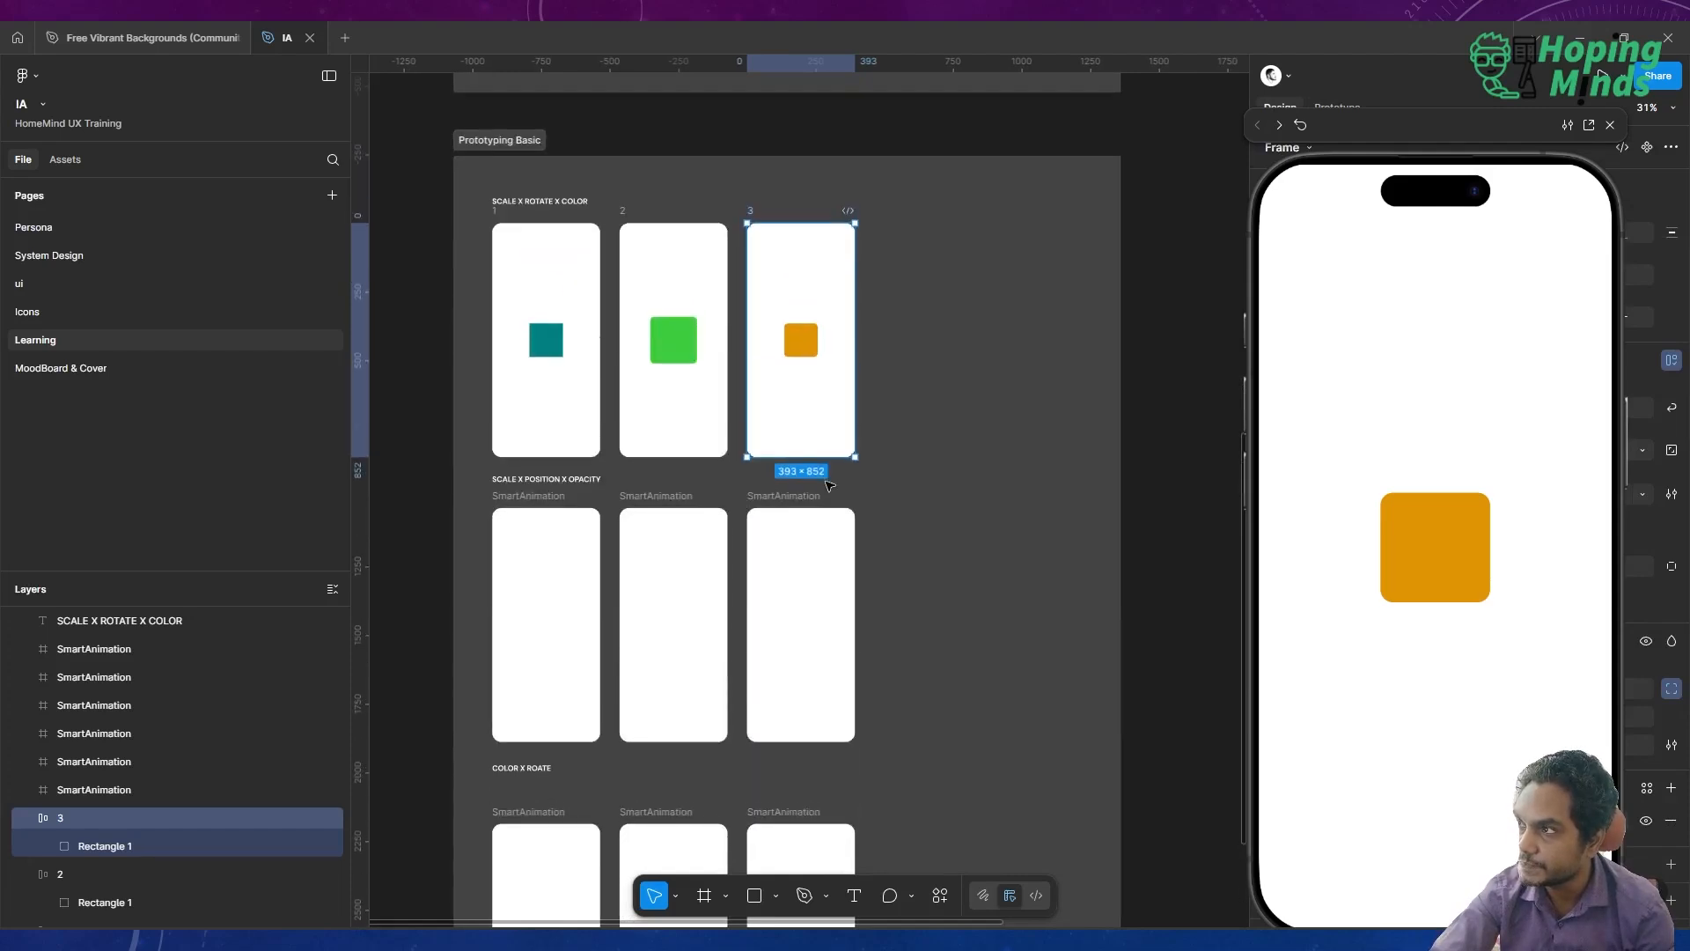
{"action": "scroll", "coordinate": [476, 479], "scroll_direction": "down", "scroll_amount": 1}
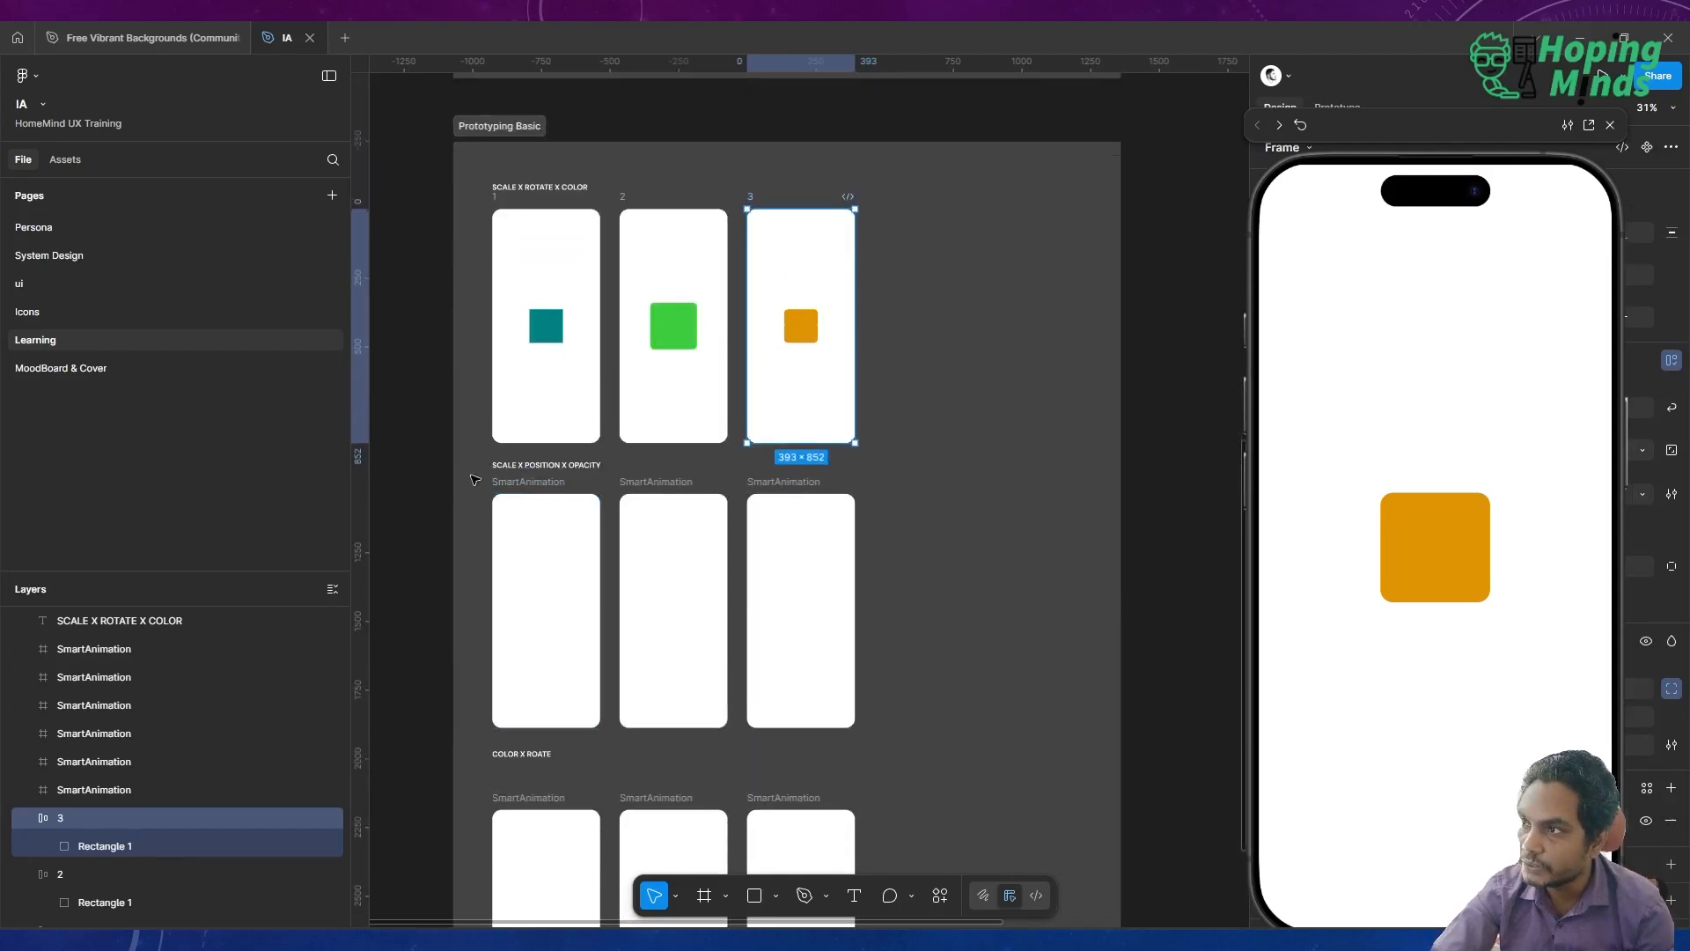
{"action": "scroll", "coordinate": [475, 480], "scroll_direction": "down", "scroll_amount": 1}
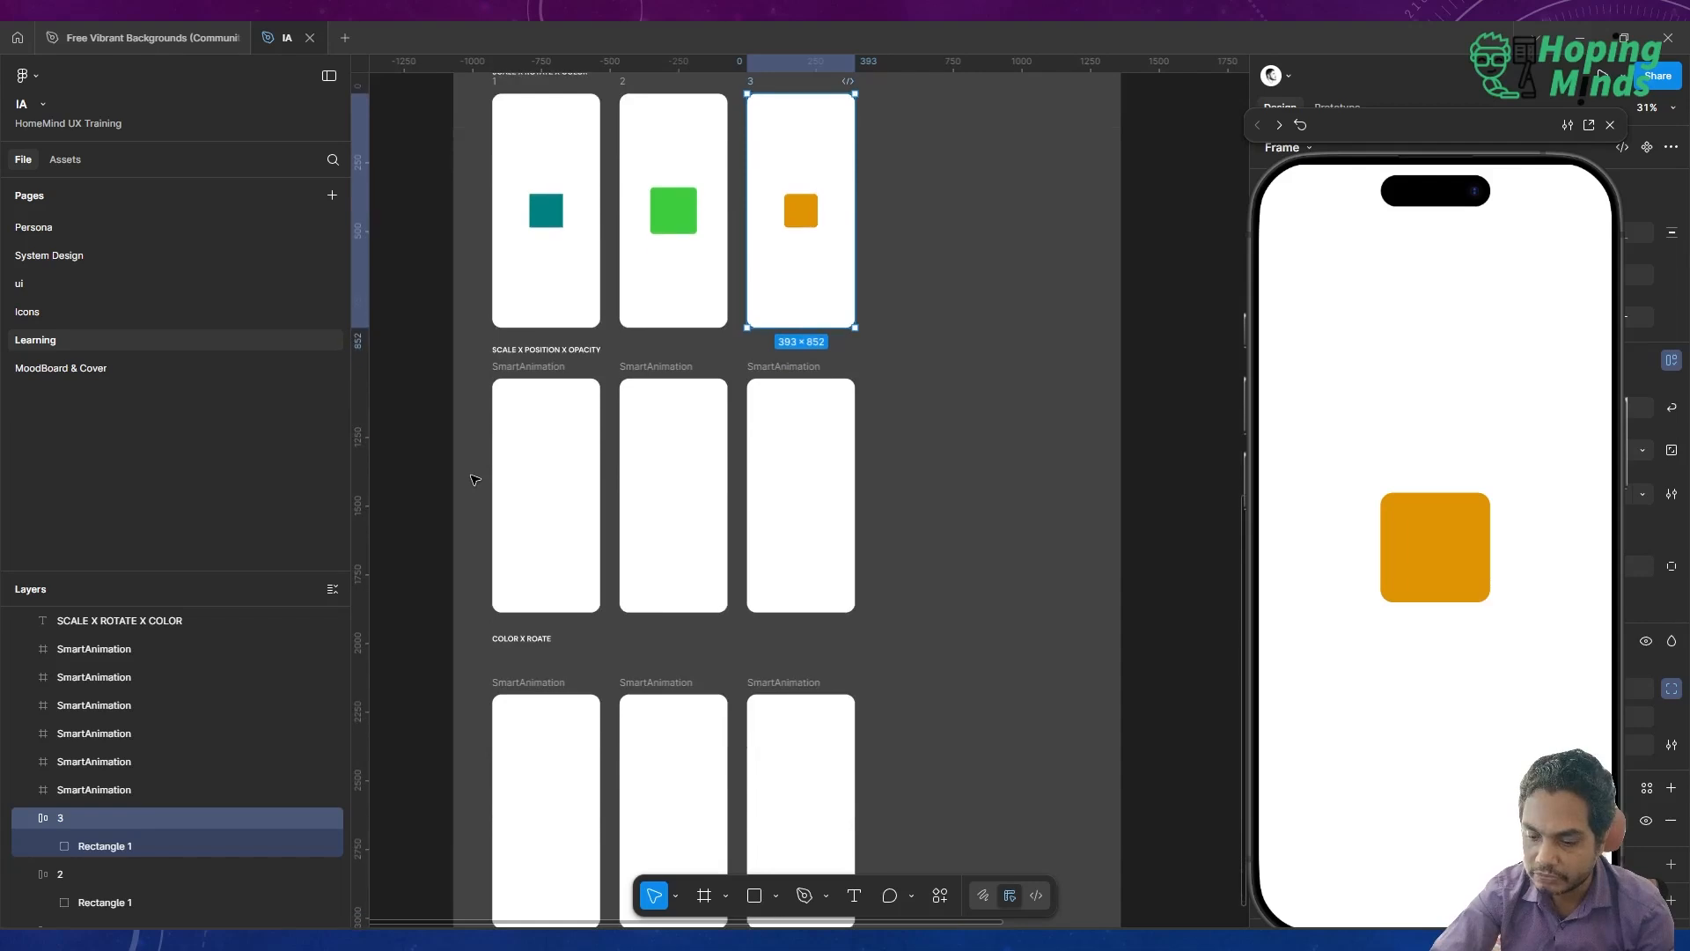
{"action": "scroll", "coordinate": [466, 379], "scroll_direction": "down", "scroll_amount": 1}
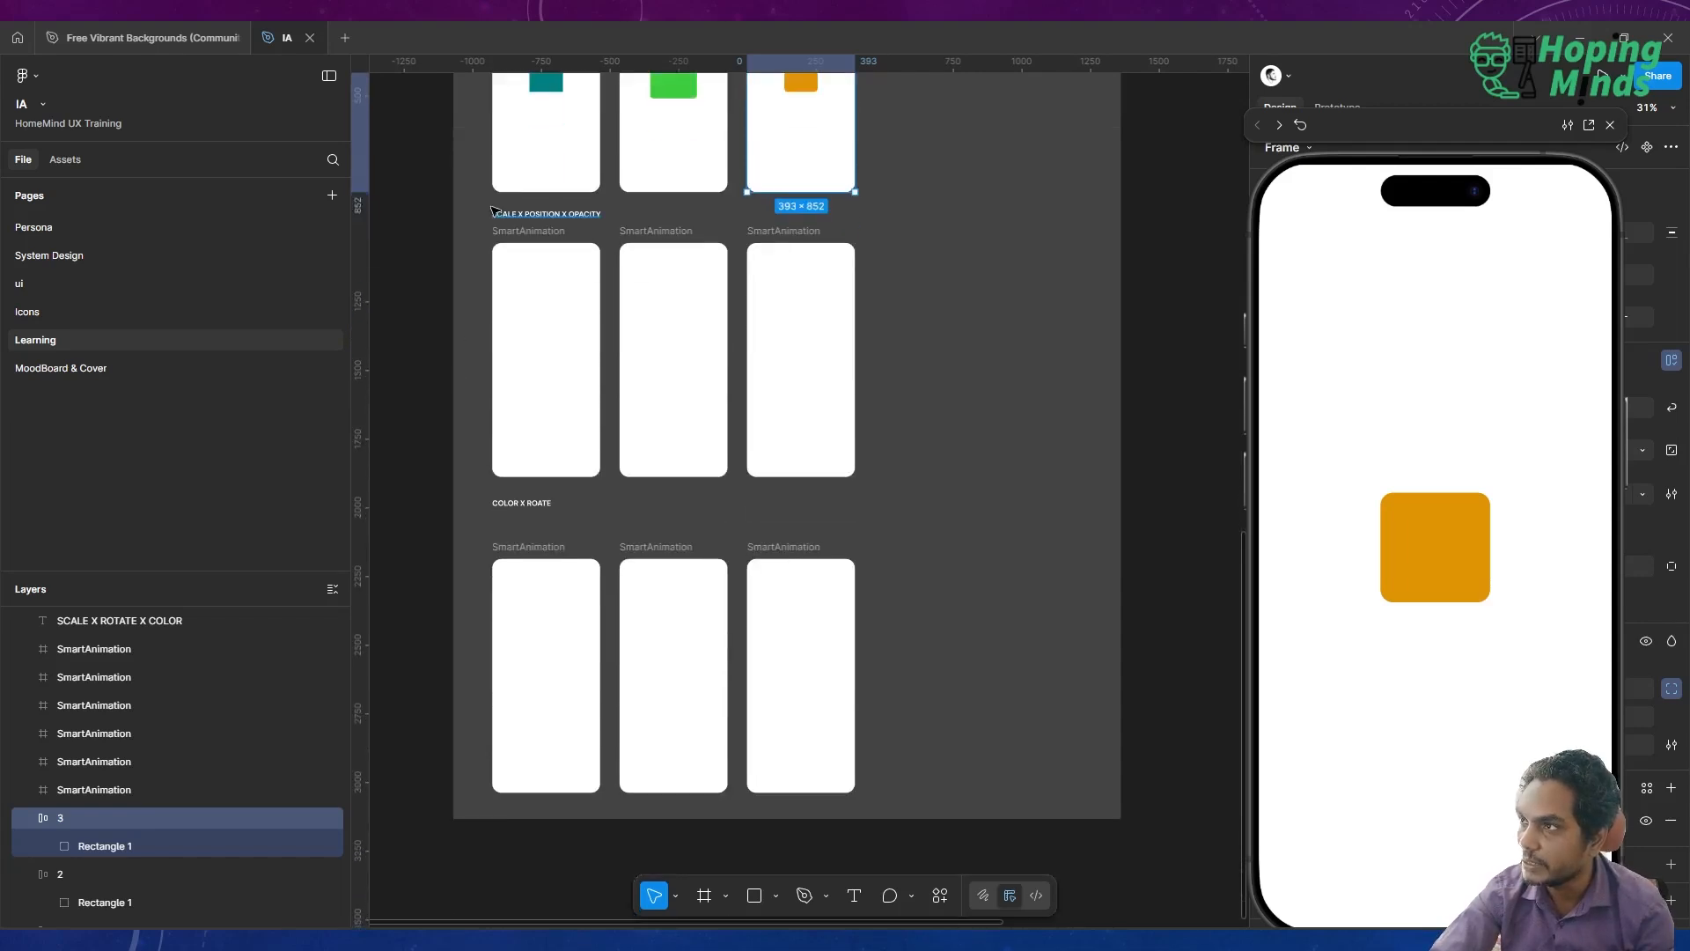
{"action": "left_click_drag", "start_coordinate": [484, 215], "coordinate": [908, 811]}
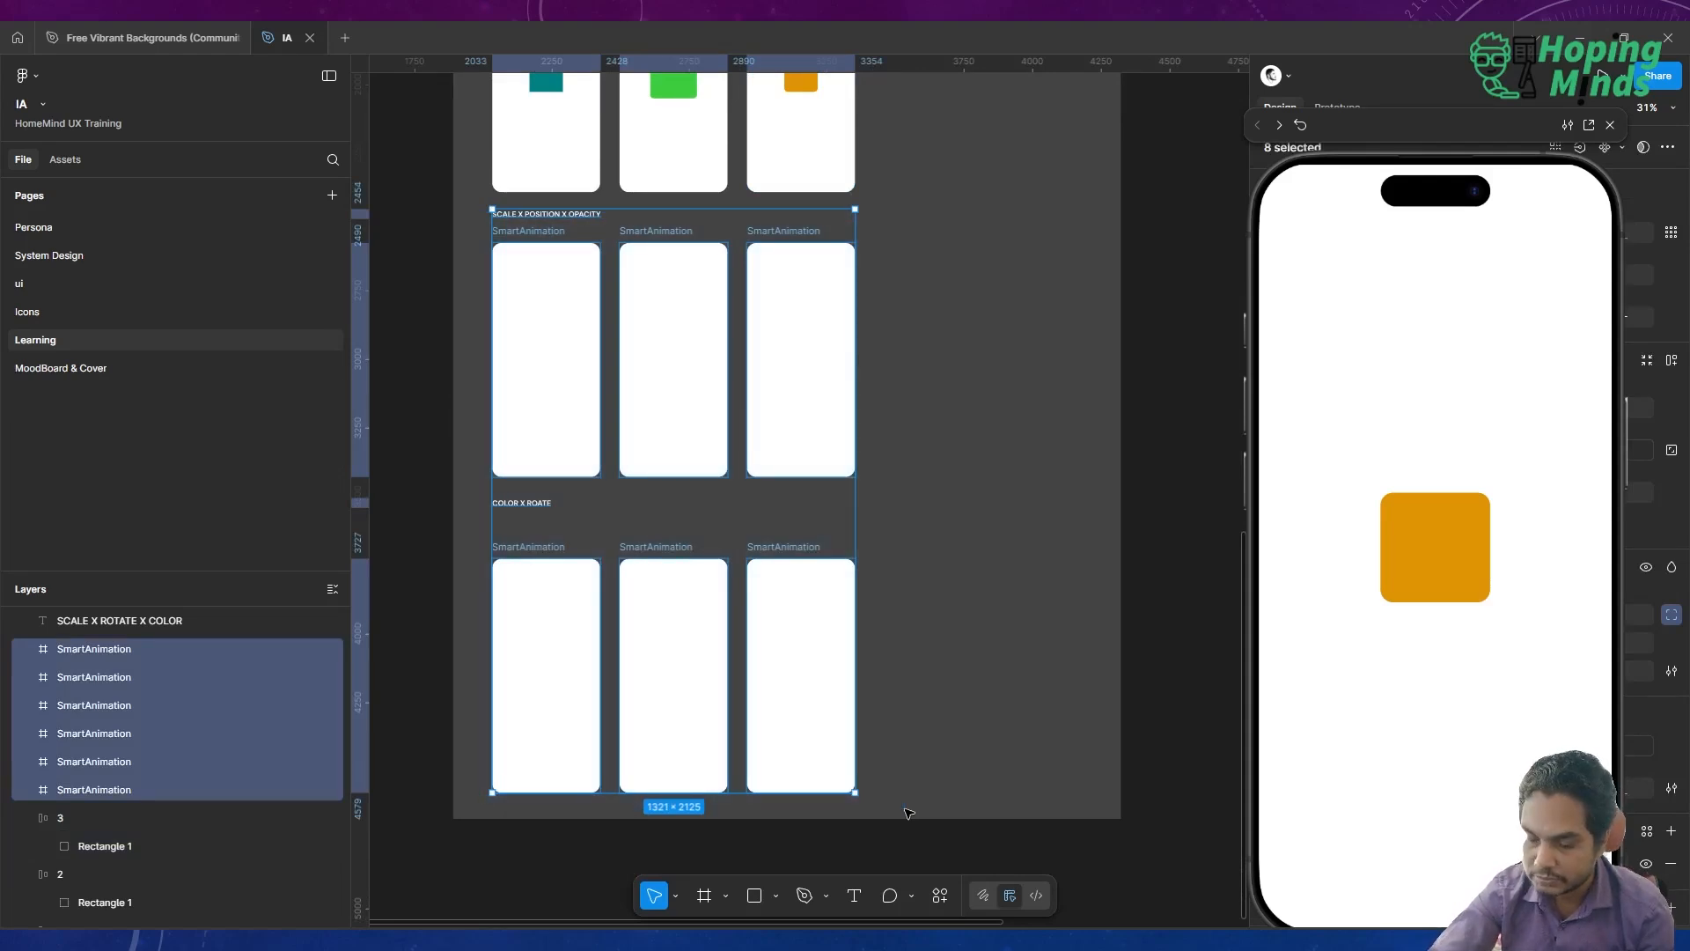
{"action": "key", "text": "Delete"}
Duplicate frame 3 to add a fourth frame beside it in the SCALE X ROTATE X COLOR row
{"action": "scroll", "coordinate": [909, 812], "scroll_direction": "up", "scroll_amount": 5}
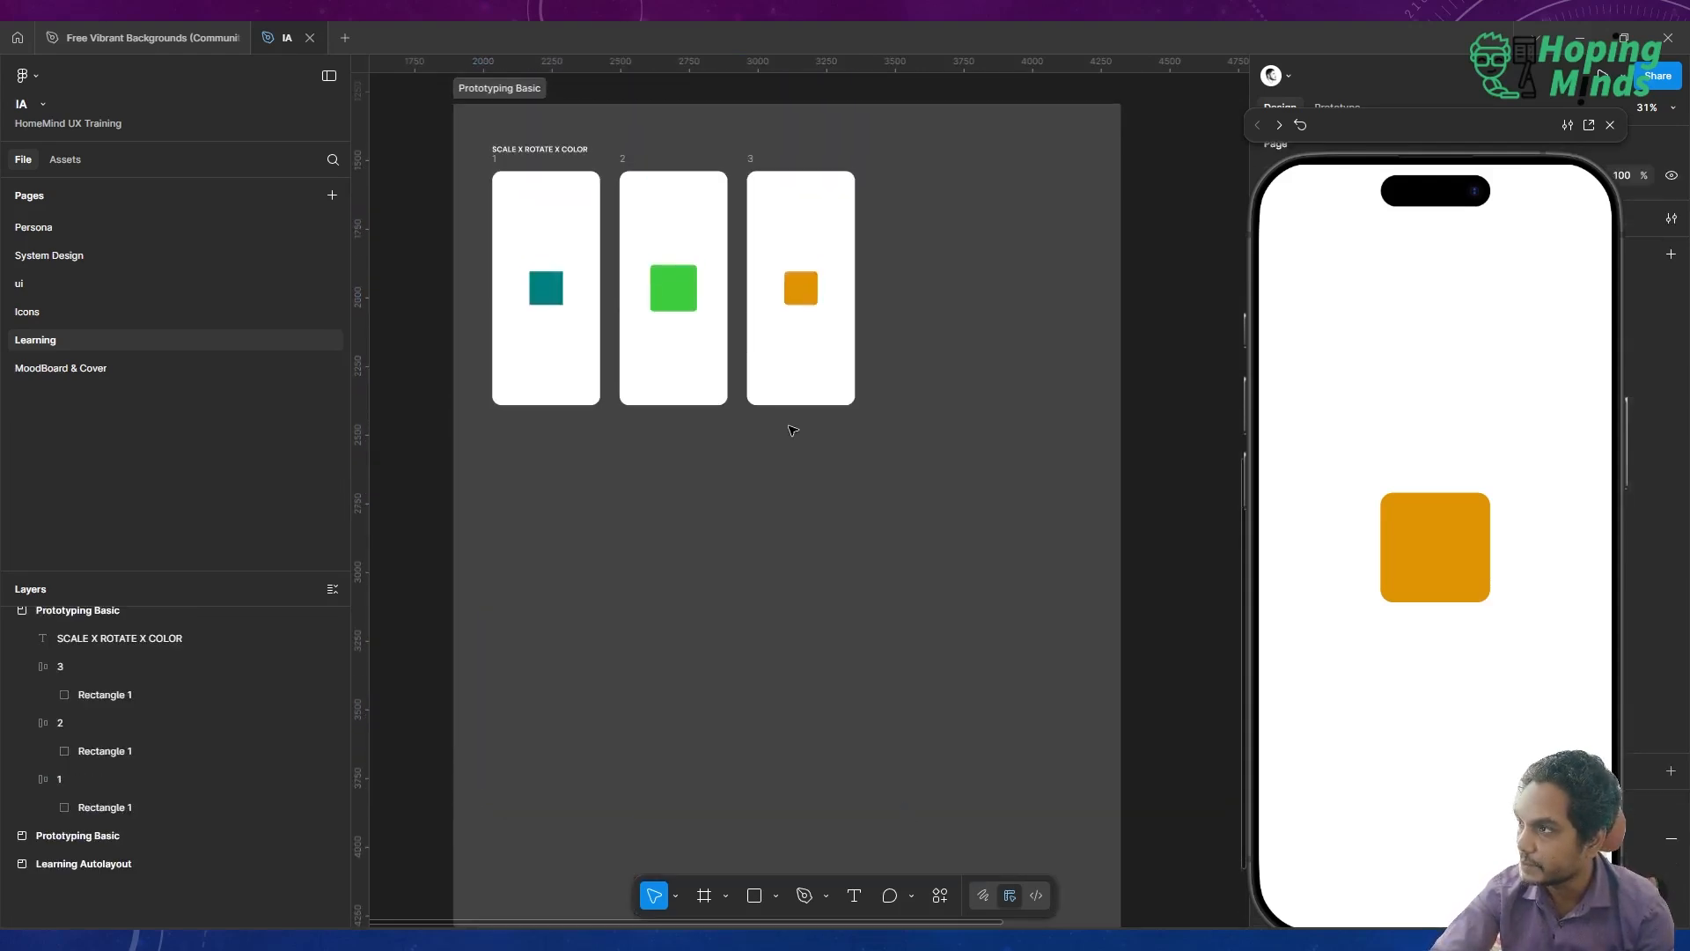
{"action": "scroll", "coordinate": [793, 430], "scroll_direction": "up", "scroll_amount": 3}
{"action": "scroll", "coordinate": [793, 429], "scroll_direction": "up", "scroll_amount": 3}
{"action": "left_click", "coordinate": [720, 325]}
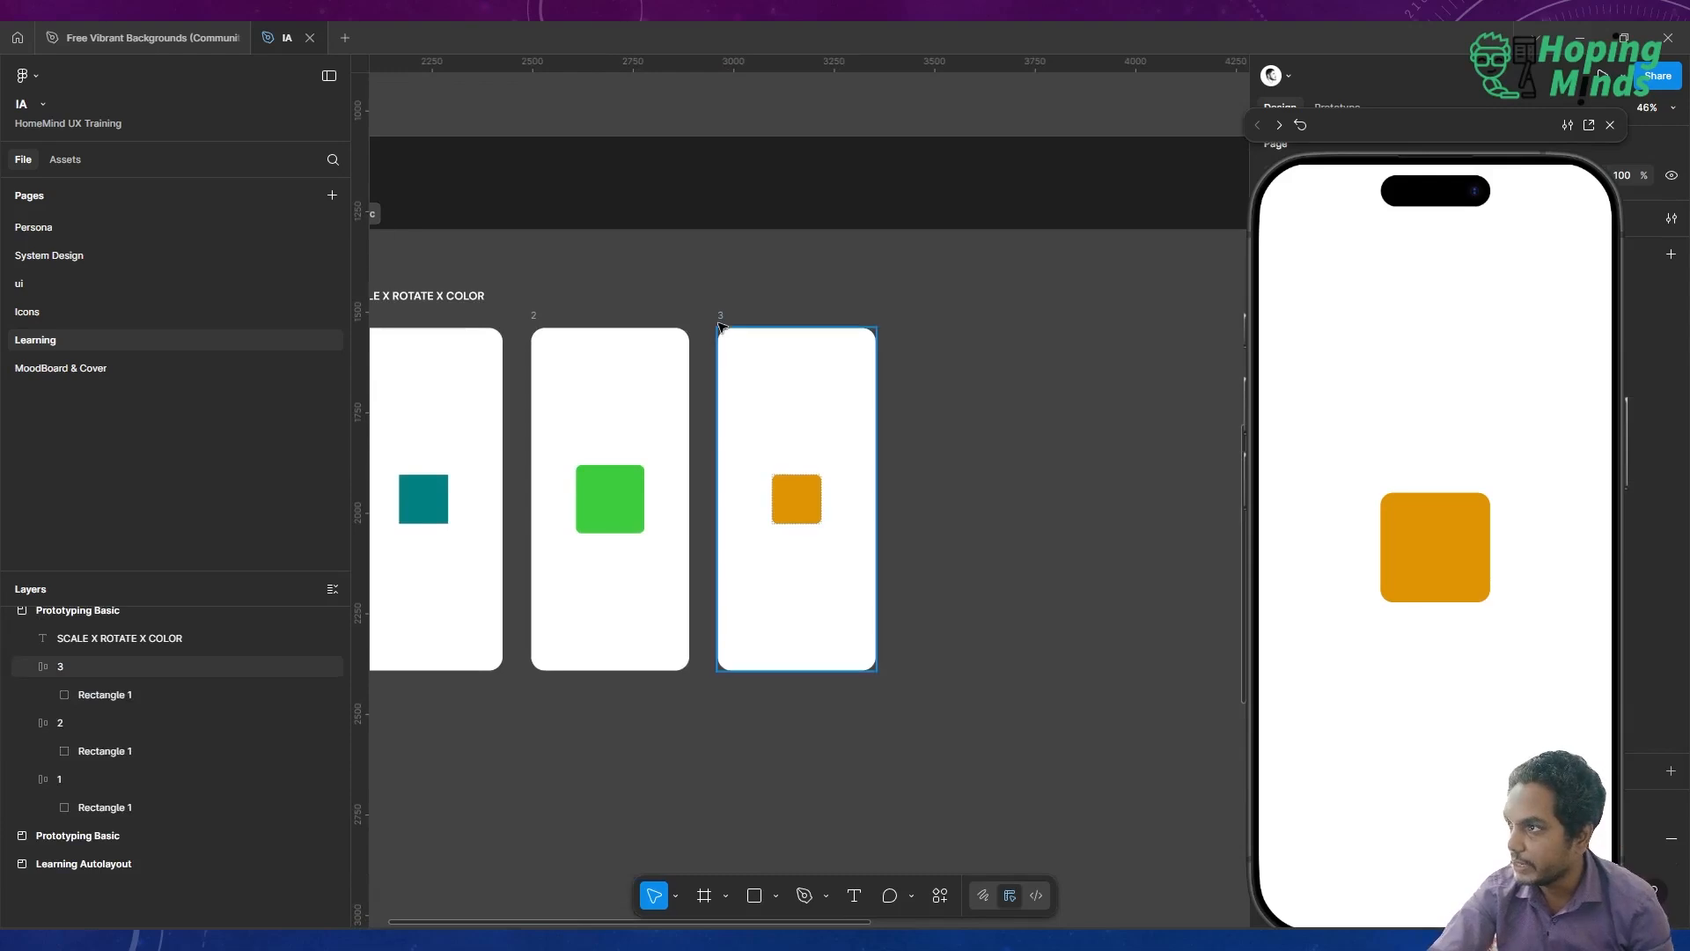
{"action": "left_click", "coordinate": [722, 318]}
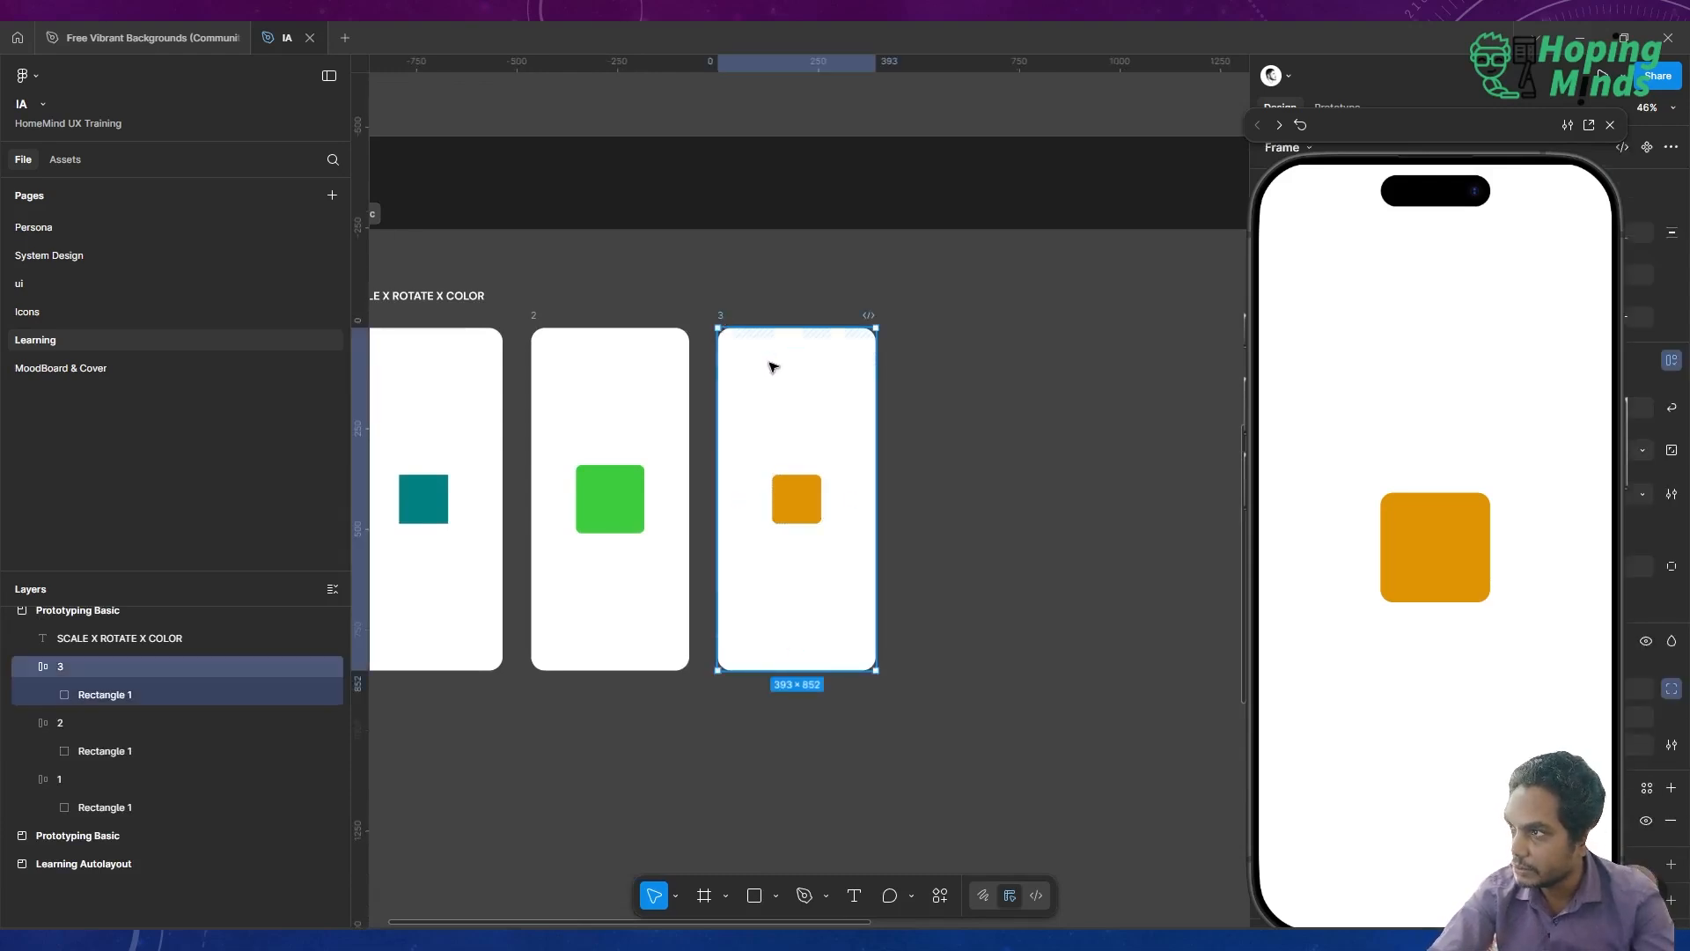
{"action": "left_click_drag", "start_coordinate": [877, 309], "coordinate": [785, 295]}
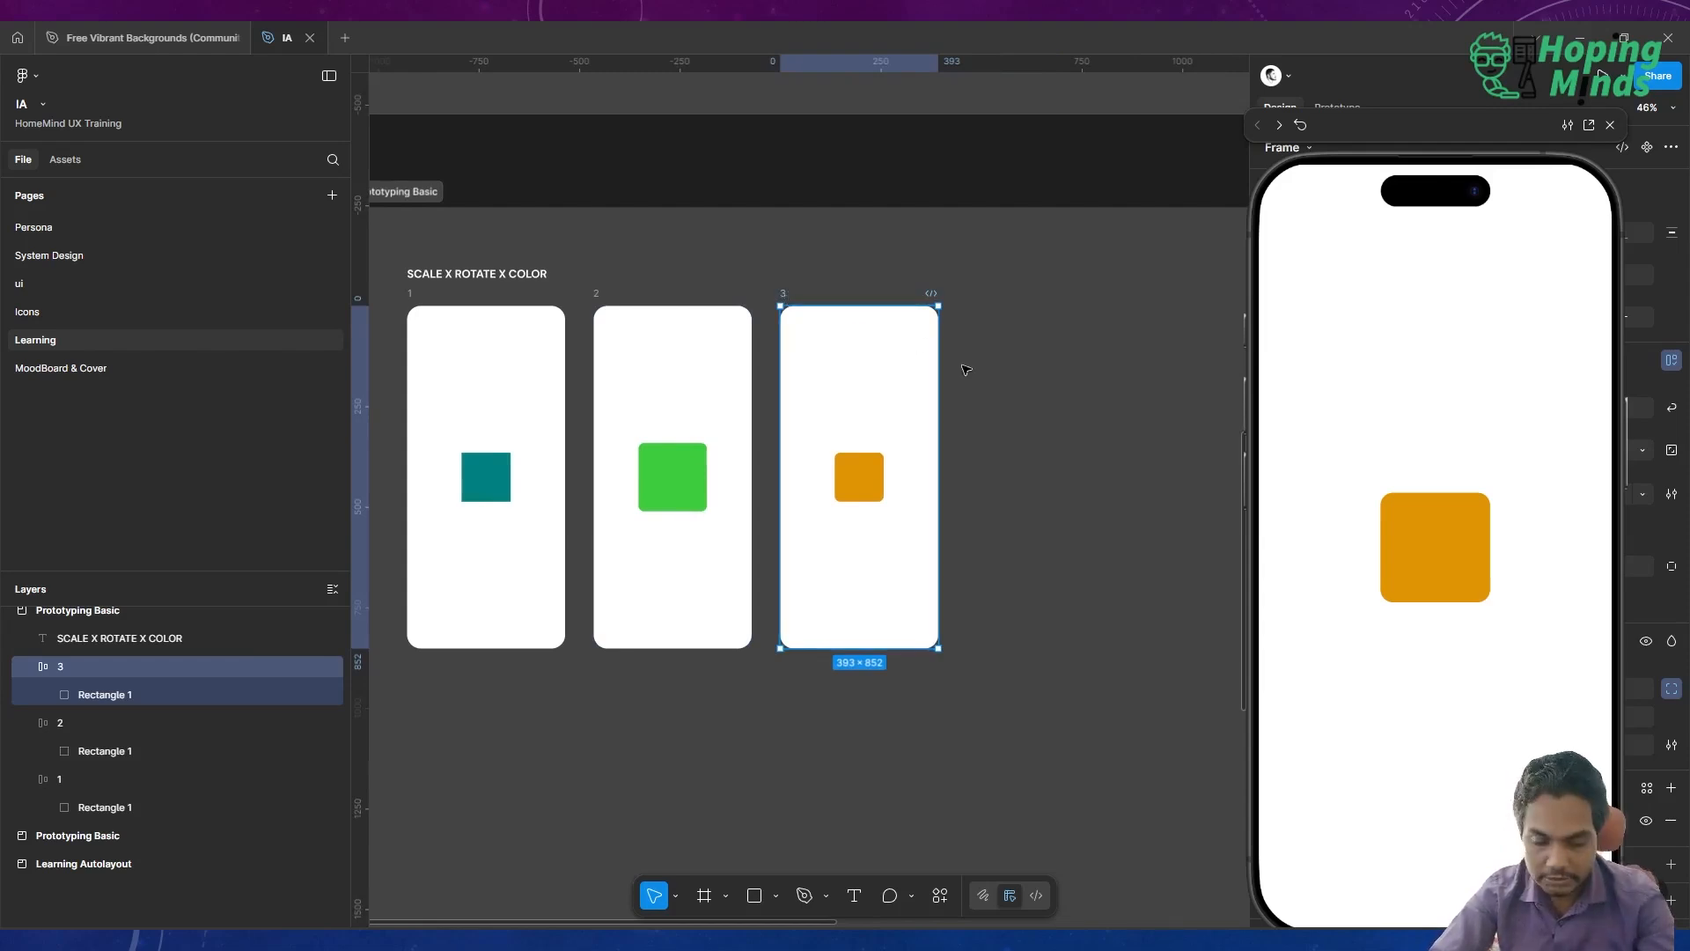
{"action": "key", "text": "ctrl+d"}
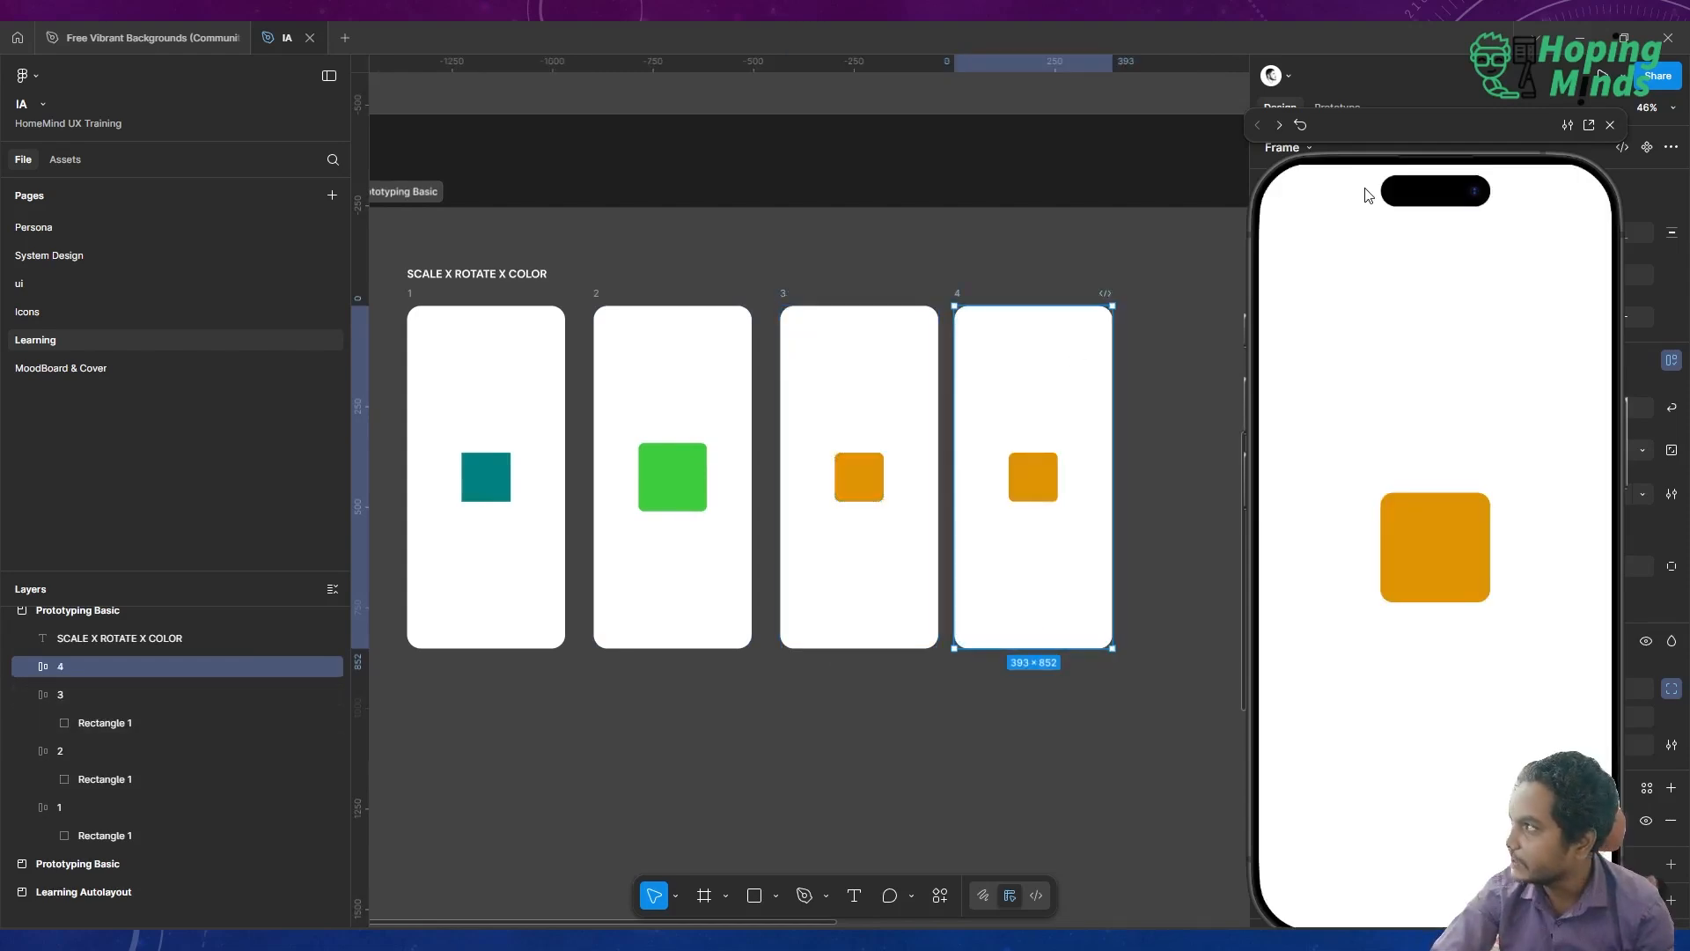
Close the preview and delete the copied interaction leading from frame 4's rectangle to frame 1
{"action": "left_click", "coordinate": [1609, 125]}
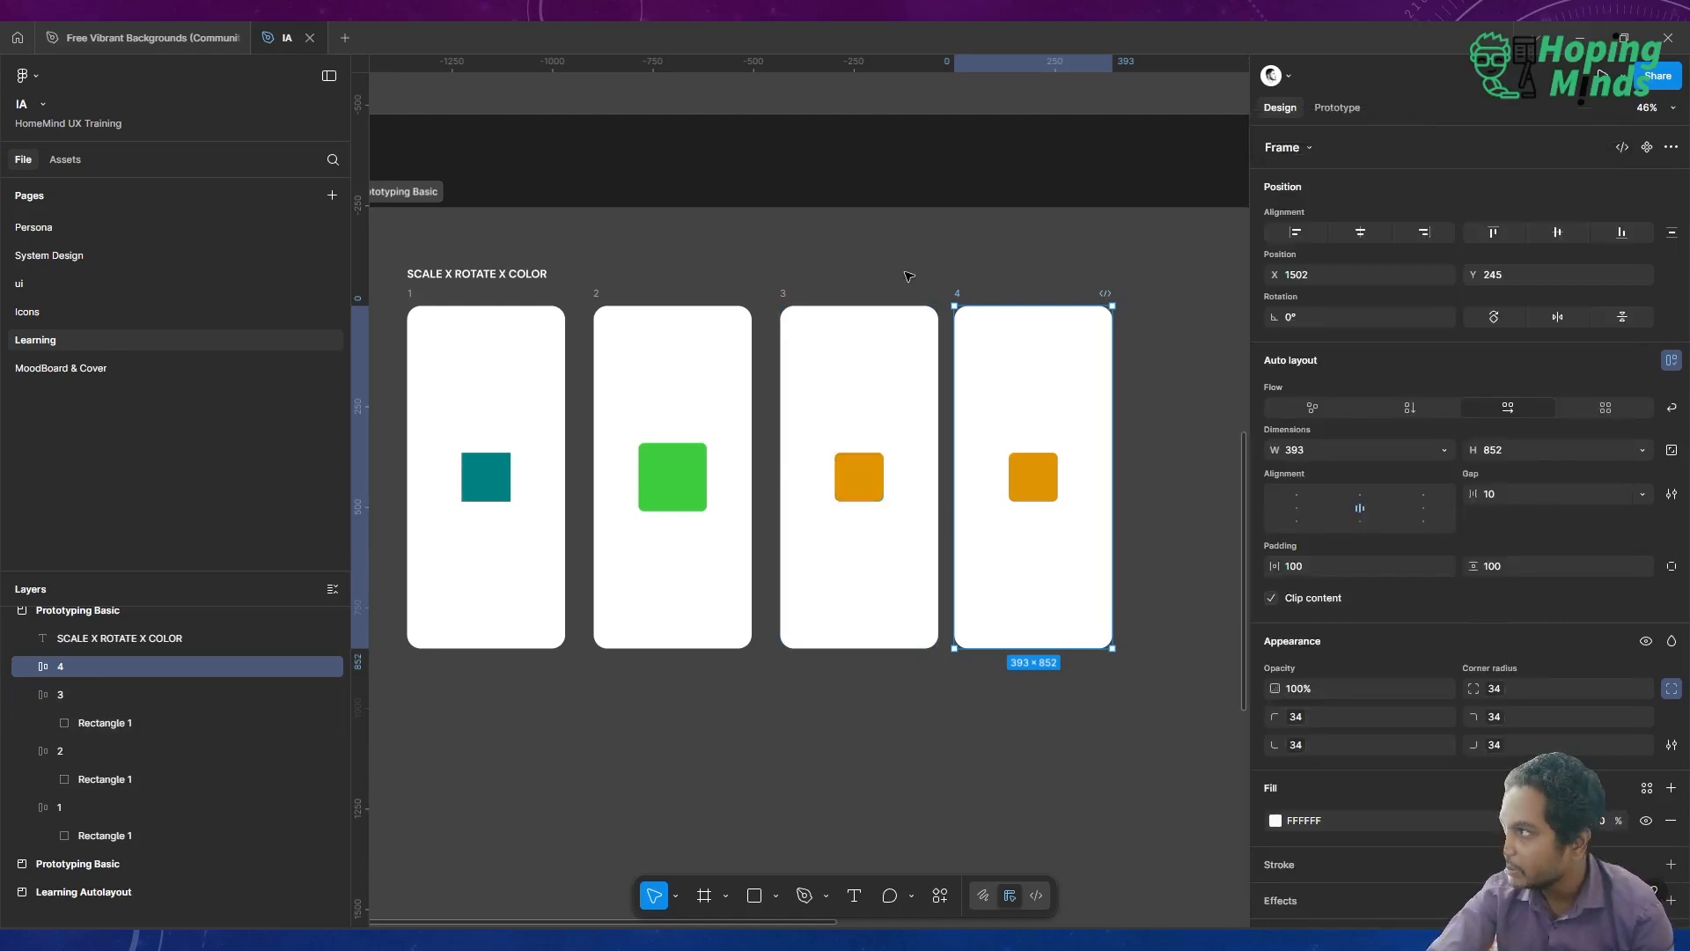
{"action": "left_click", "coordinate": [1331, 107]}
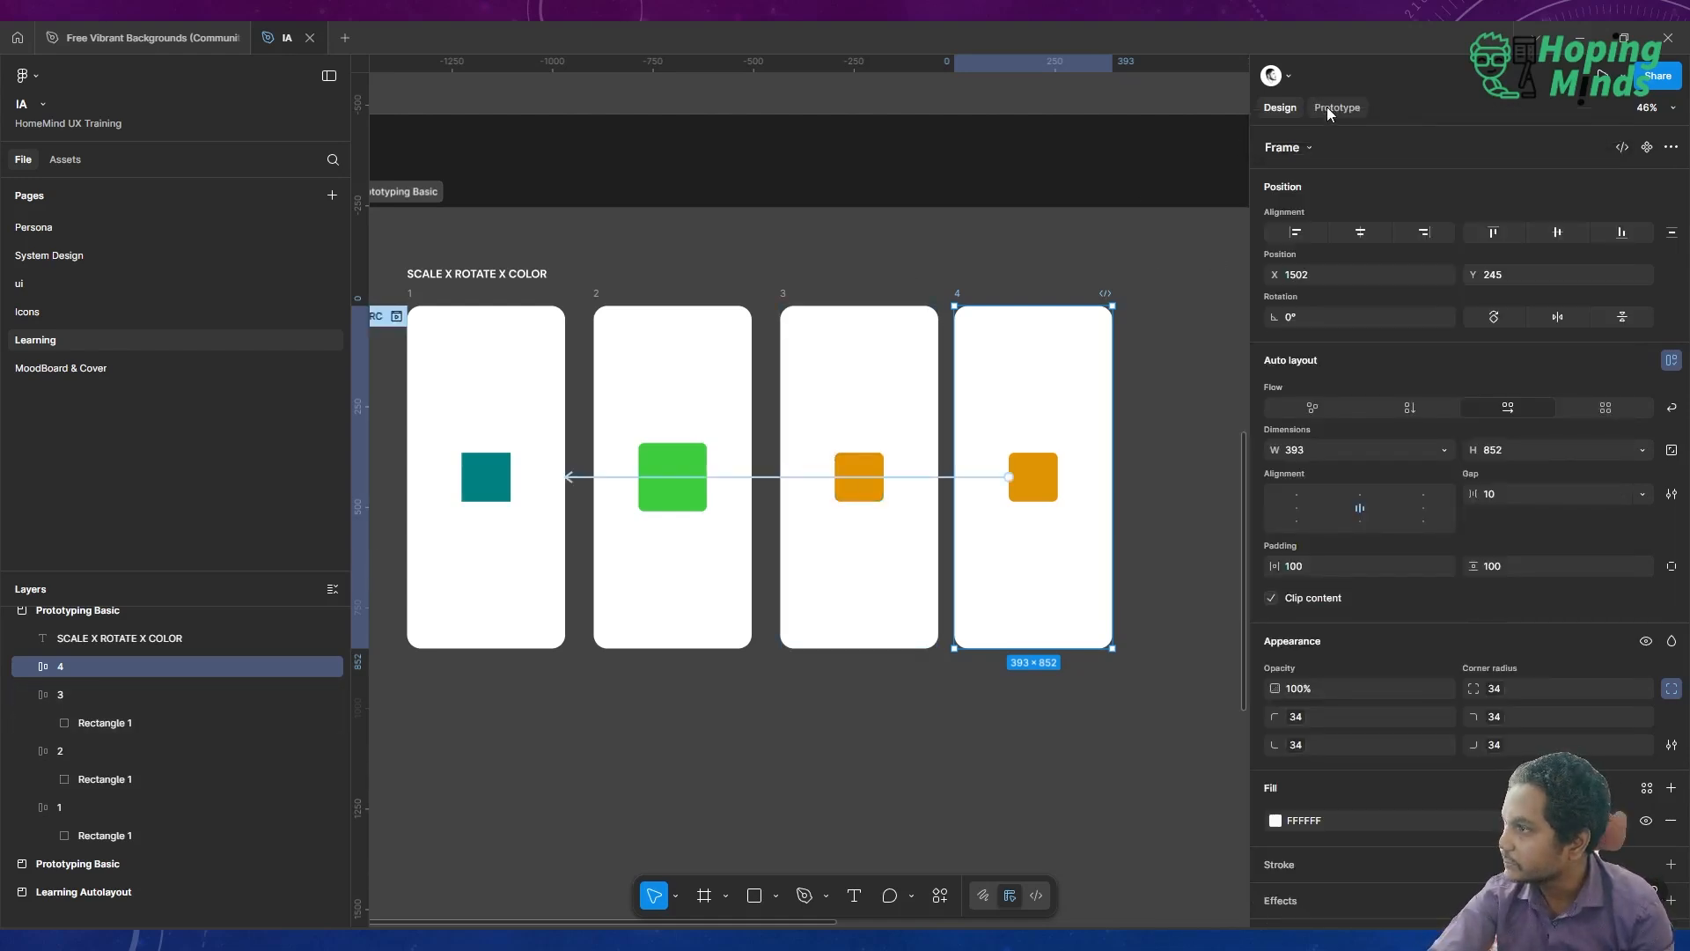
{"action": "left_click", "coordinate": [771, 479]}
{"action": "key", "text": "Delete"}
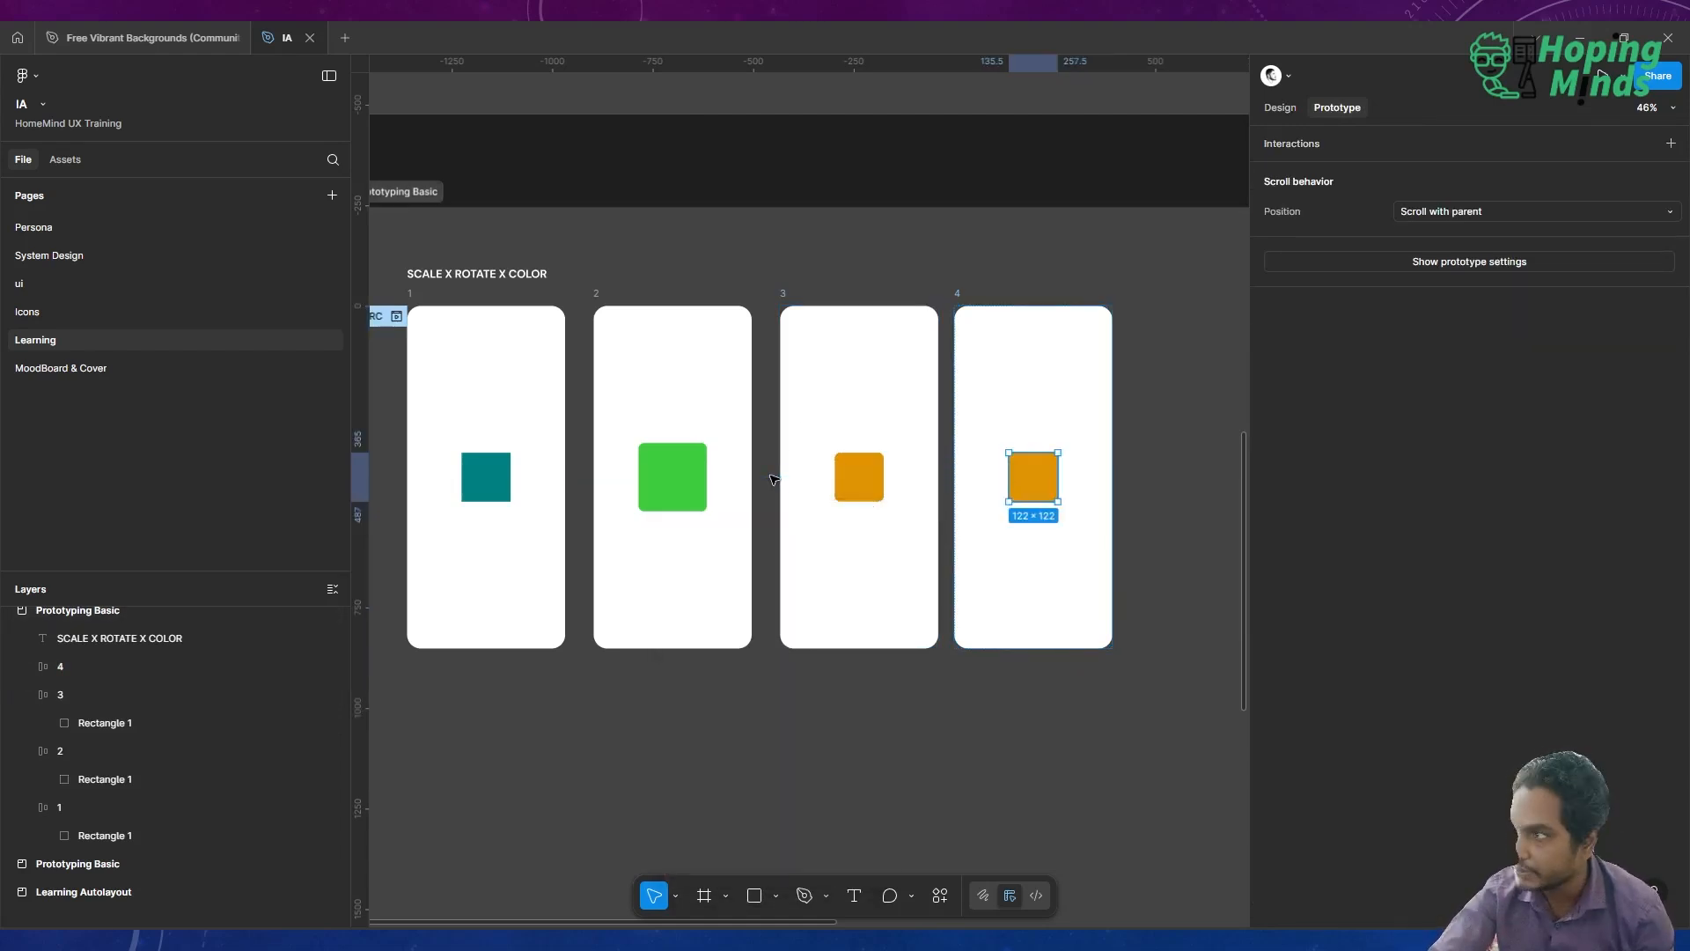
Redirect the tap interaction of frame 3's orange rectangle from frame 1 to frame 4
{"action": "left_click", "coordinate": [868, 381]}
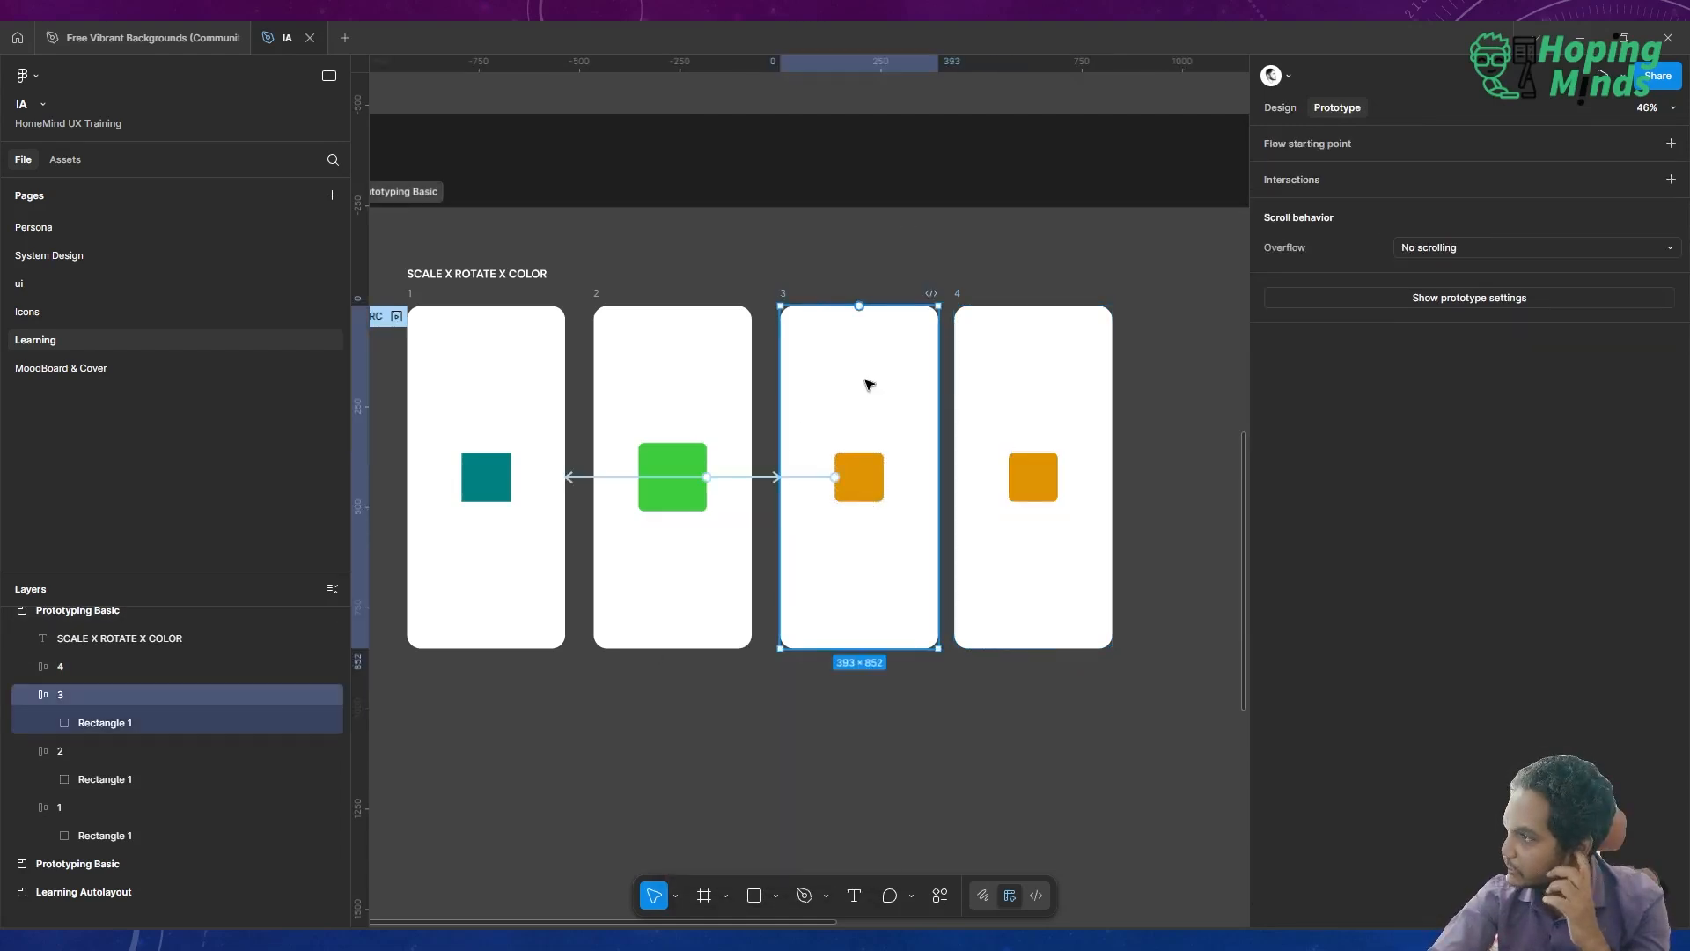
{"action": "left_click", "coordinate": [814, 478]}
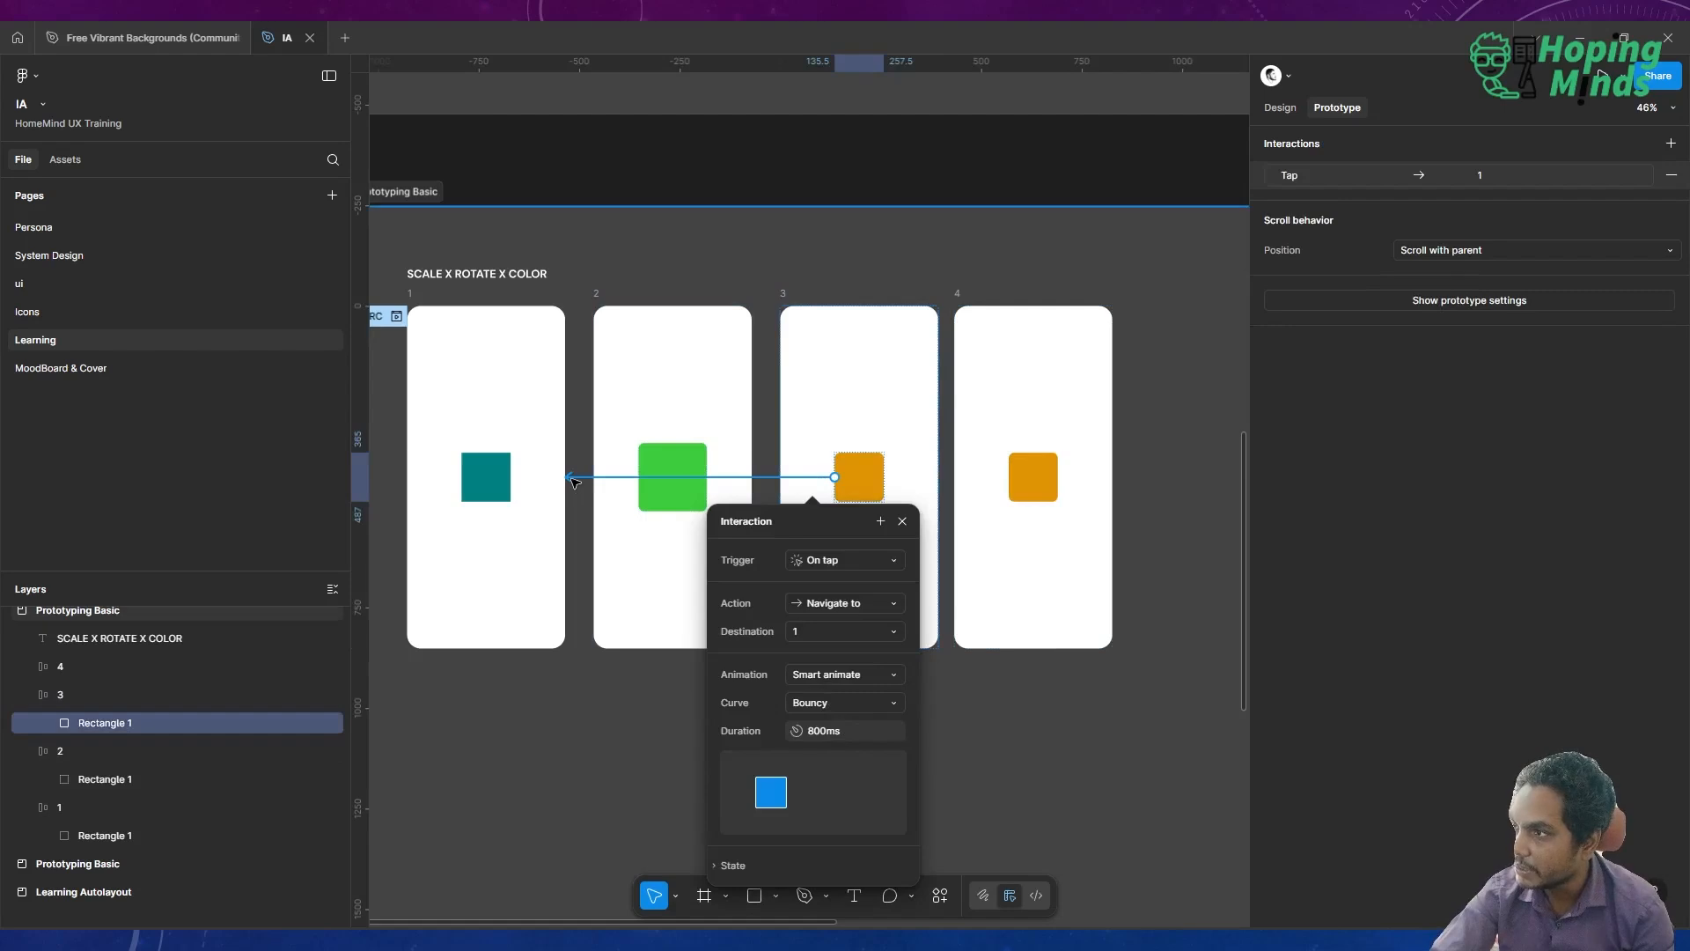
{"action": "left_click_drag", "start_coordinate": [576, 481], "coordinate": [1071, 496]}
Set frame 4's auto layout alignment to top center so its orange rectangle moves to the frame's top
{"action": "left_click", "coordinate": [1035, 483]}
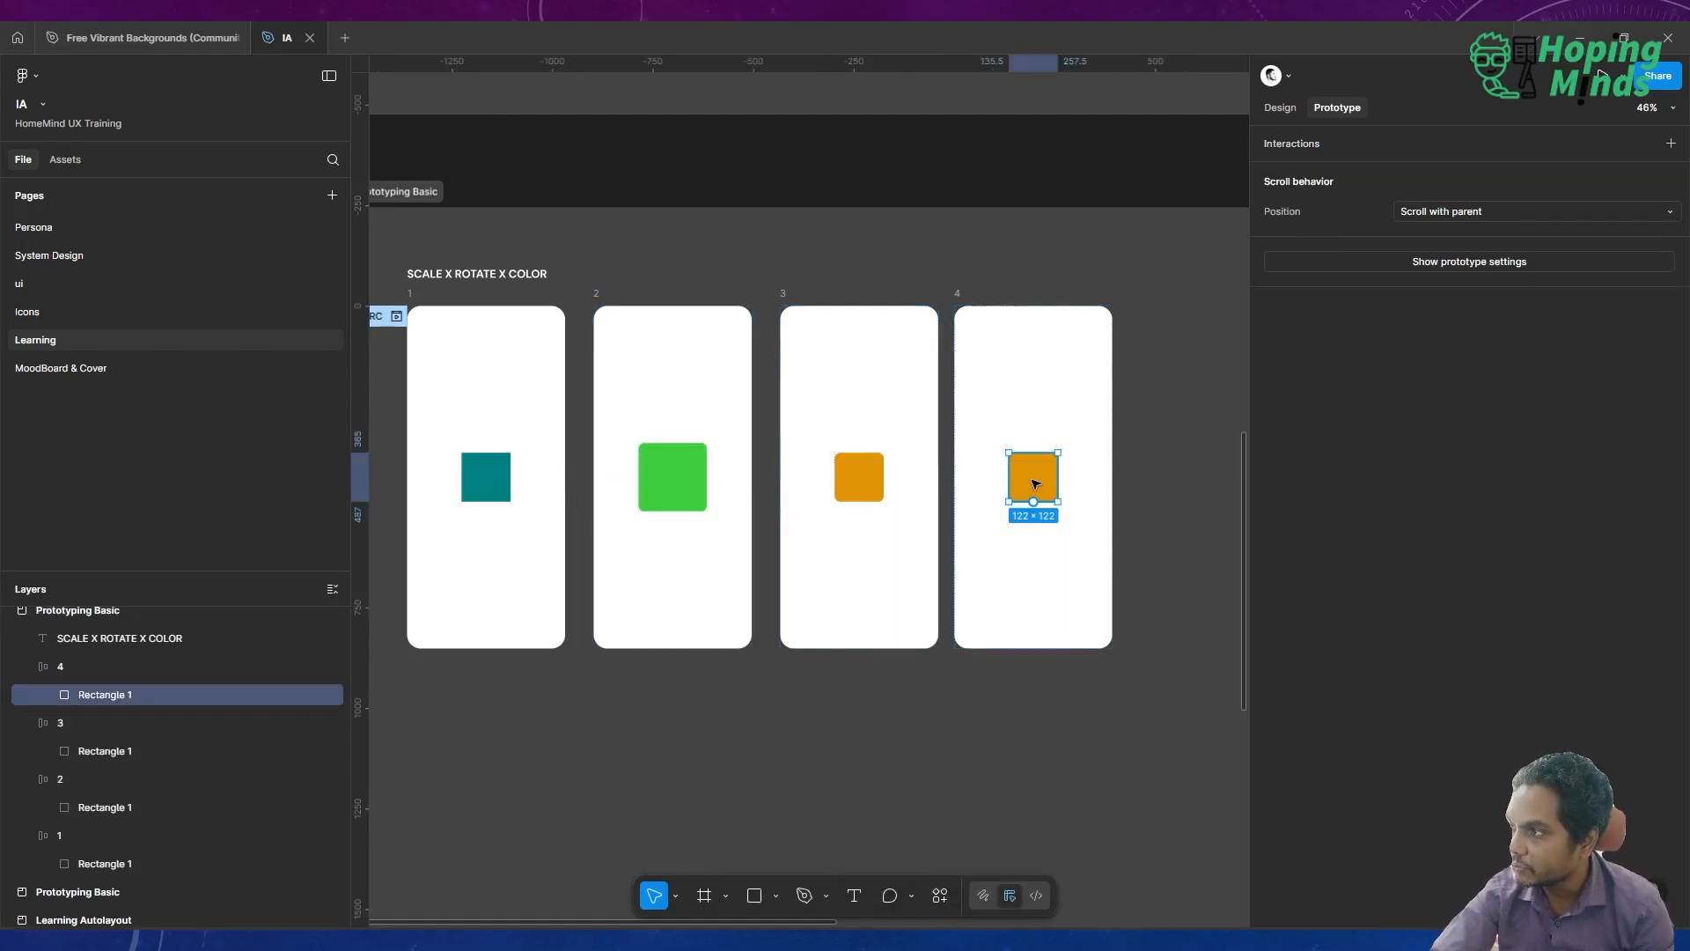
{"action": "left_click", "coordinate": [1278, 107]}
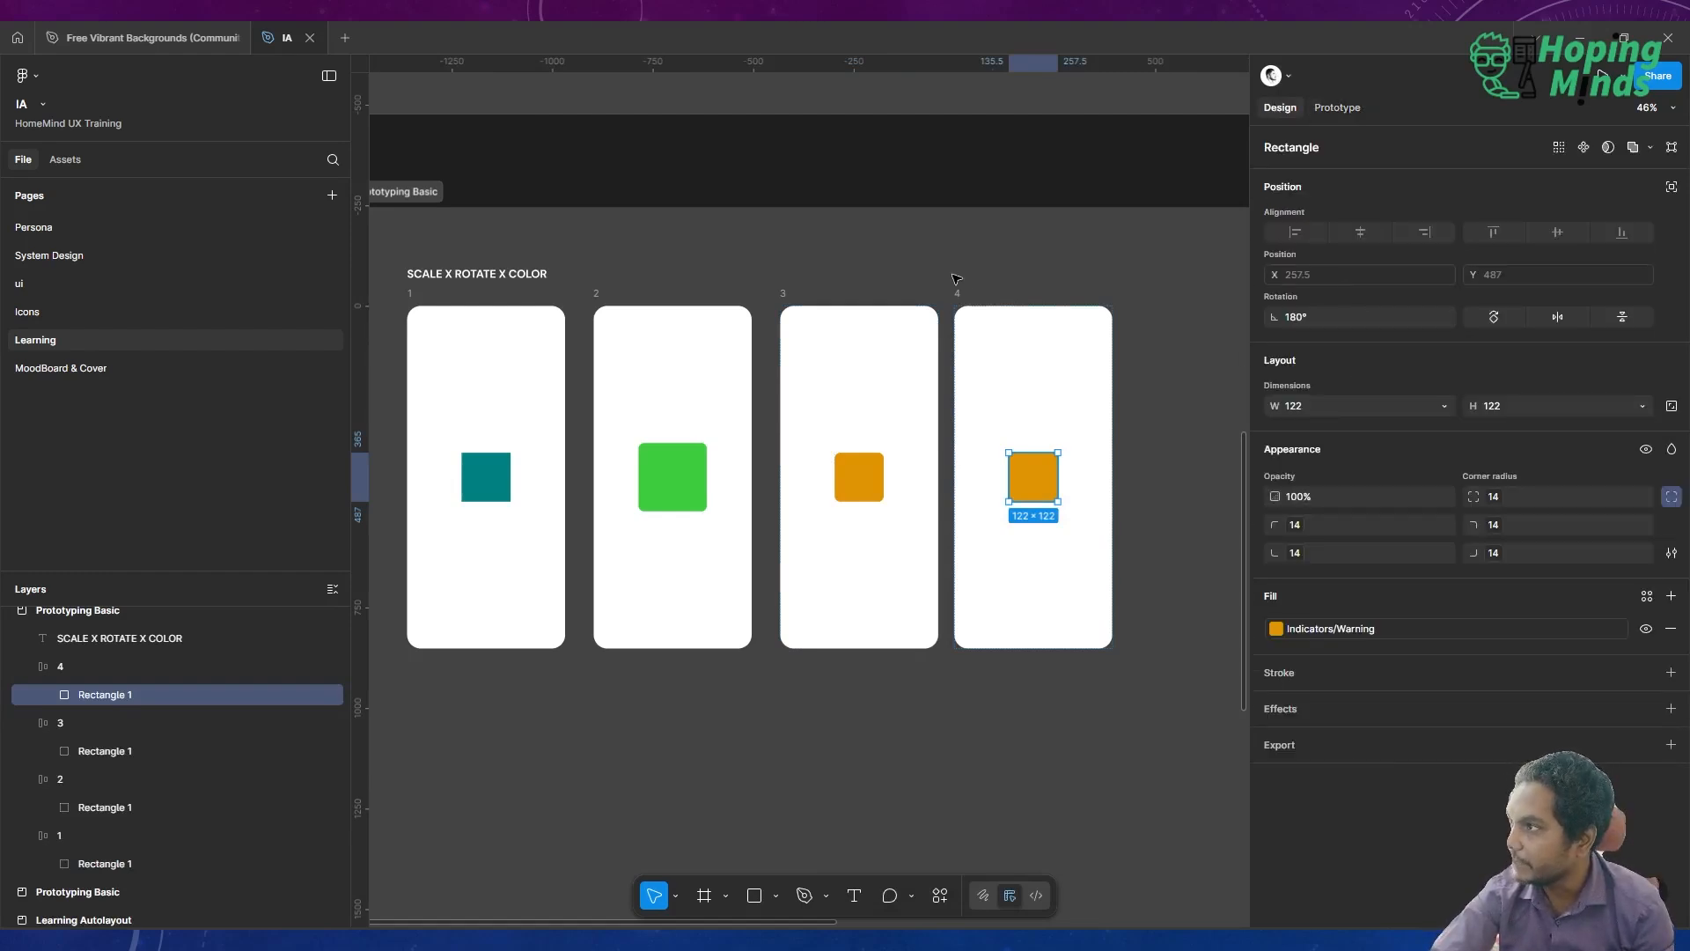
{"action": "left_click", "coordinate": [969, 301]}
{"action": "left_click", "coordinate": [959, 292]}
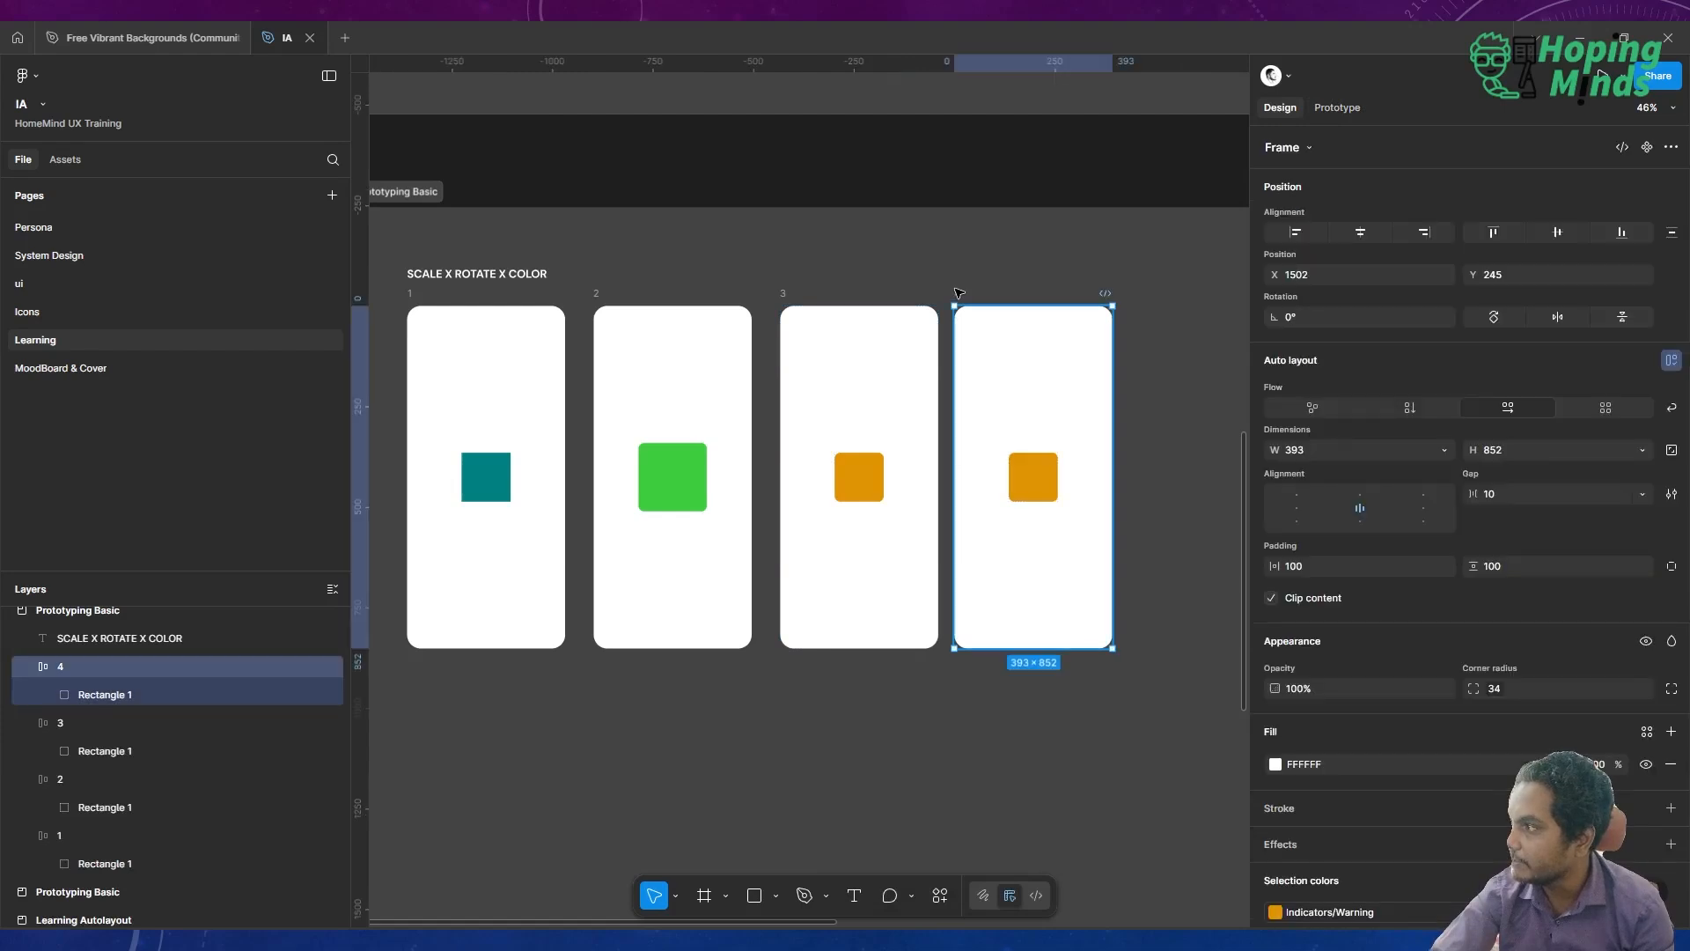
{"action": "left_click", "coordinate": [1360, 495]}
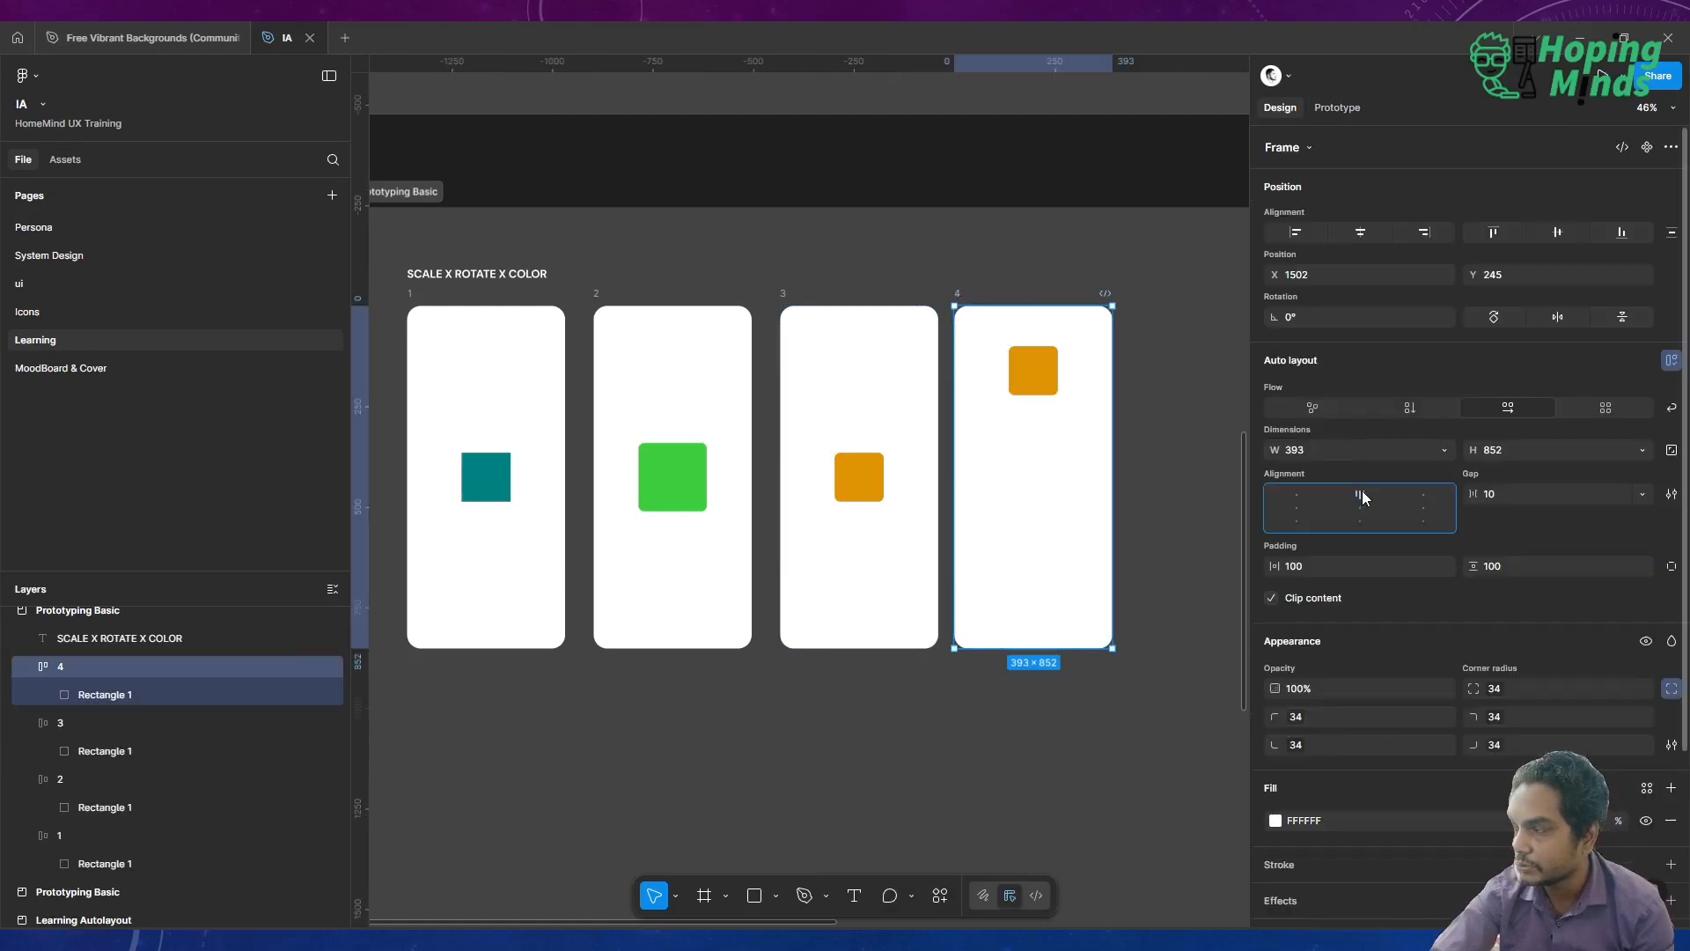
Apply the Big (34) corner radius variable to the orange rectangle in frame 4
{"action": "left_click", "coordinate": [1033, 387]}
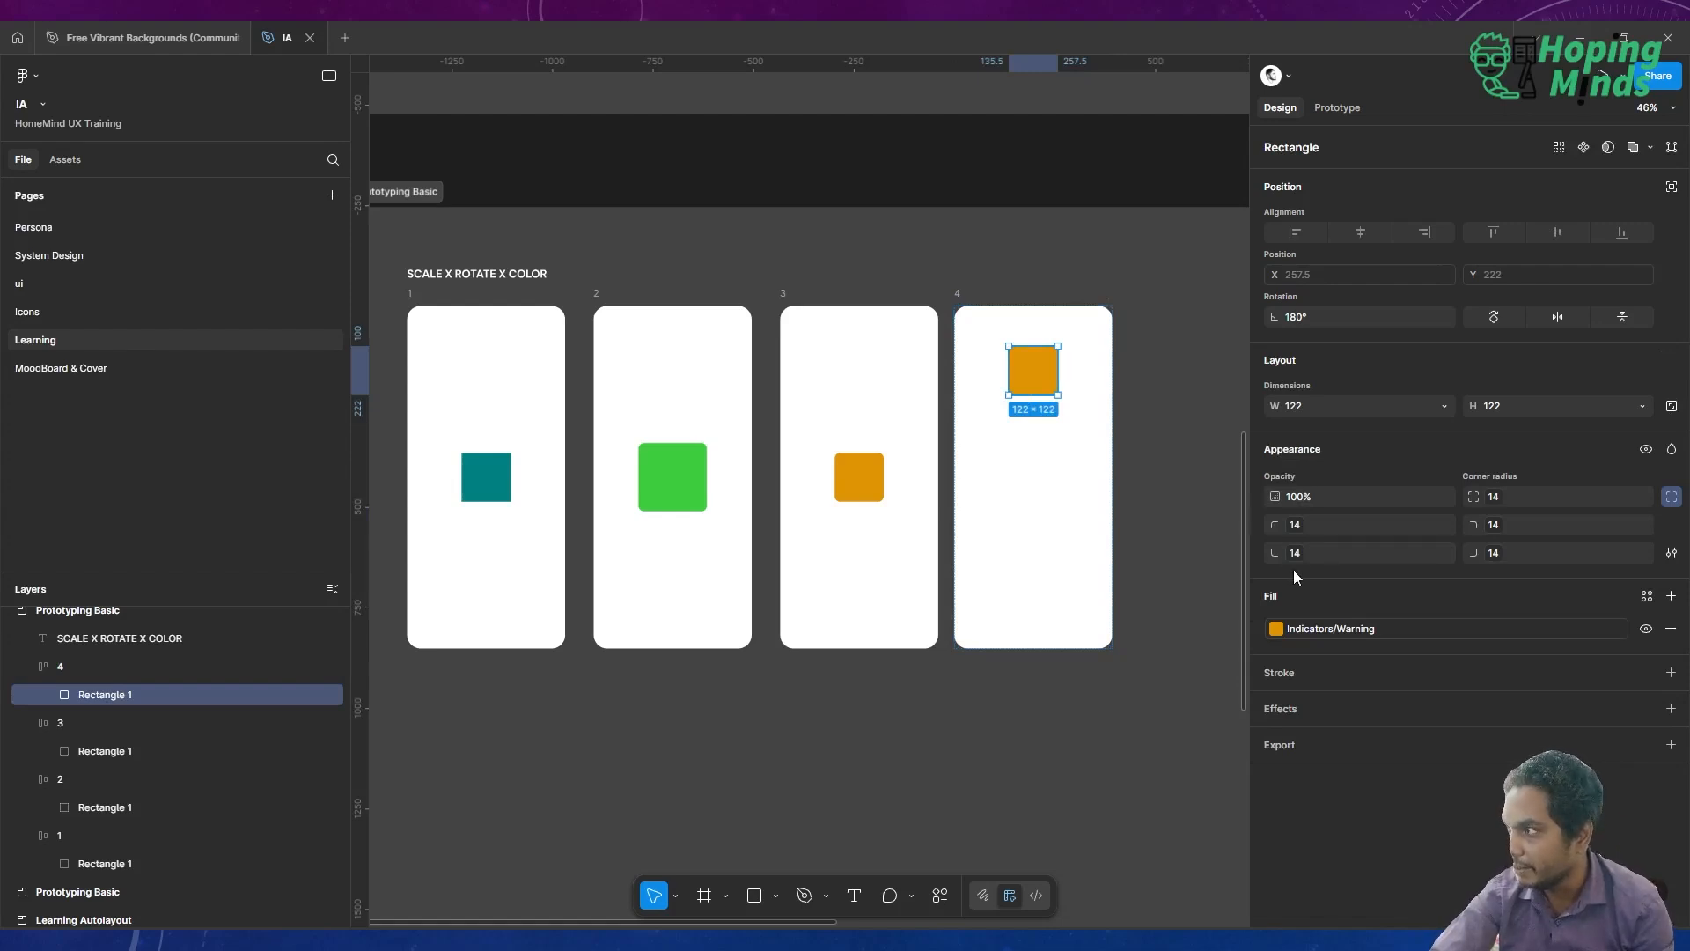
{"action": "left_click", "coordinate": [1353, 405]}
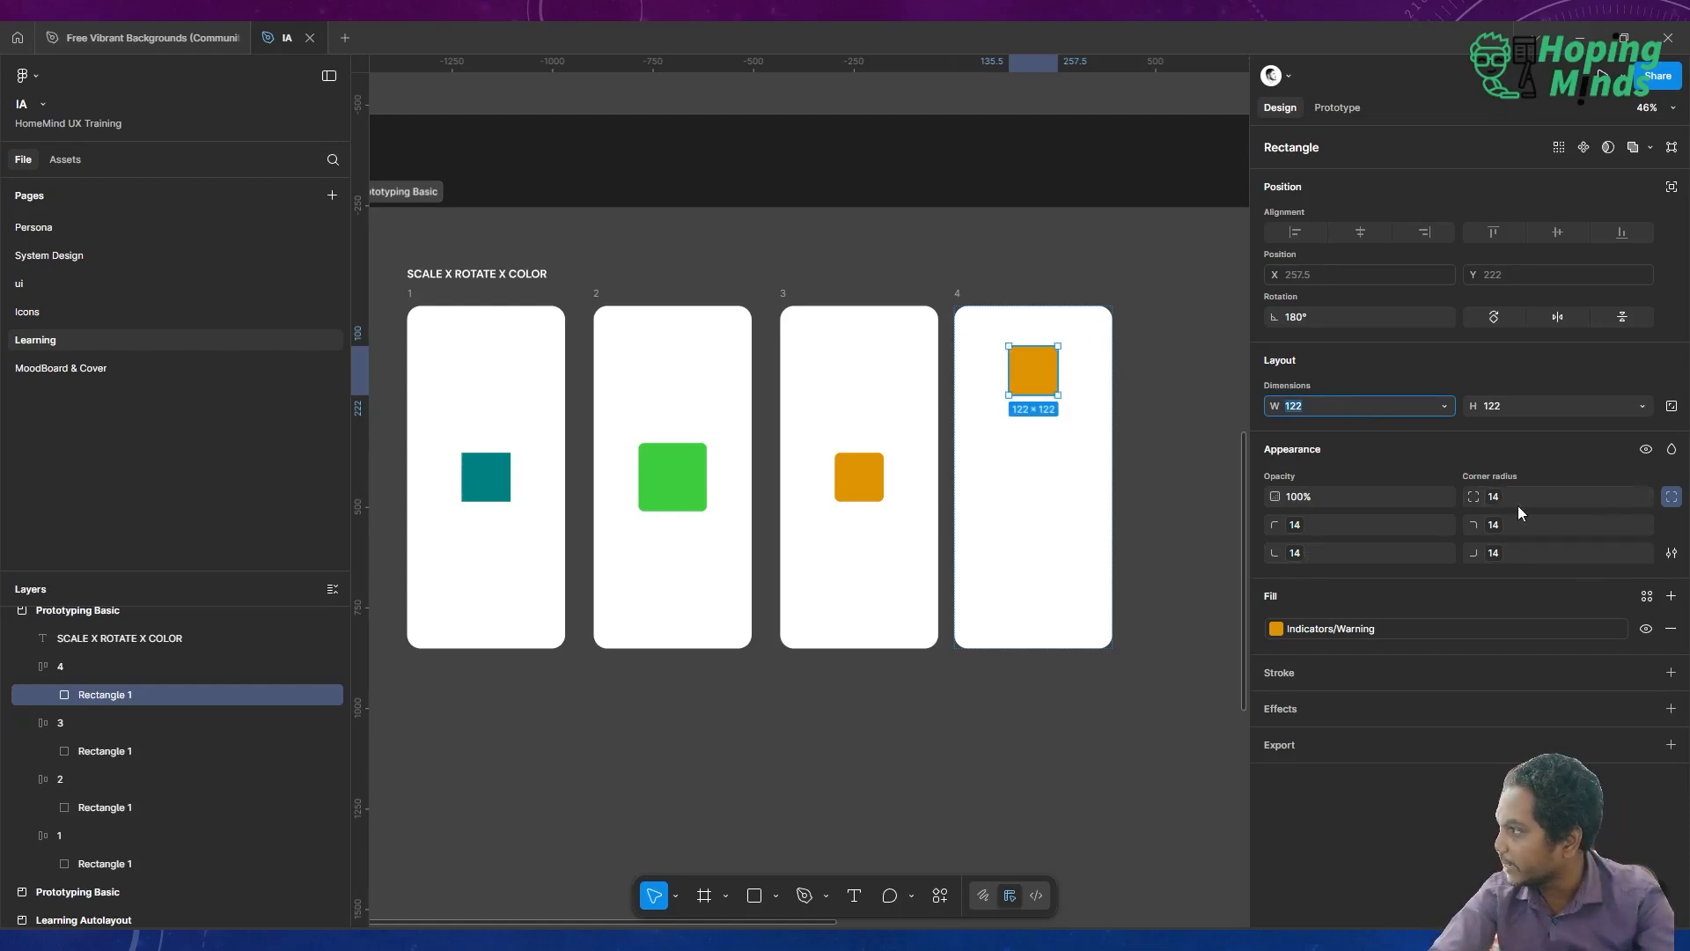
{"action": "left_click", "coordinate": [1494, 498]}
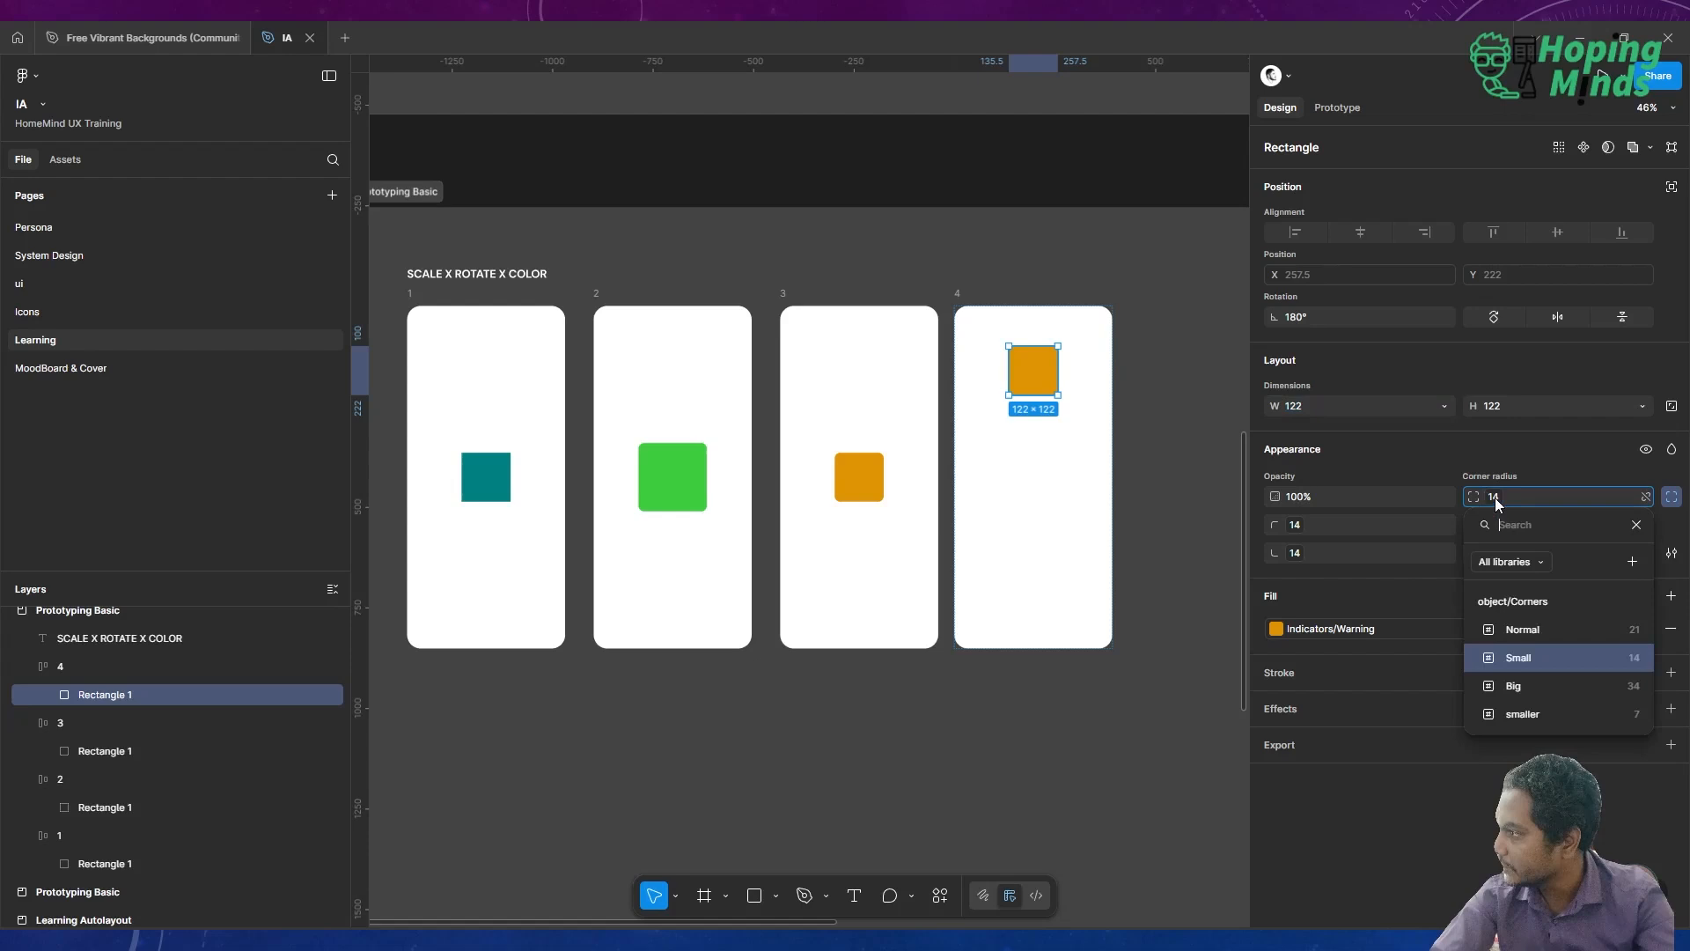
{"action": "left_click", "coordinate": [1550, 694]}
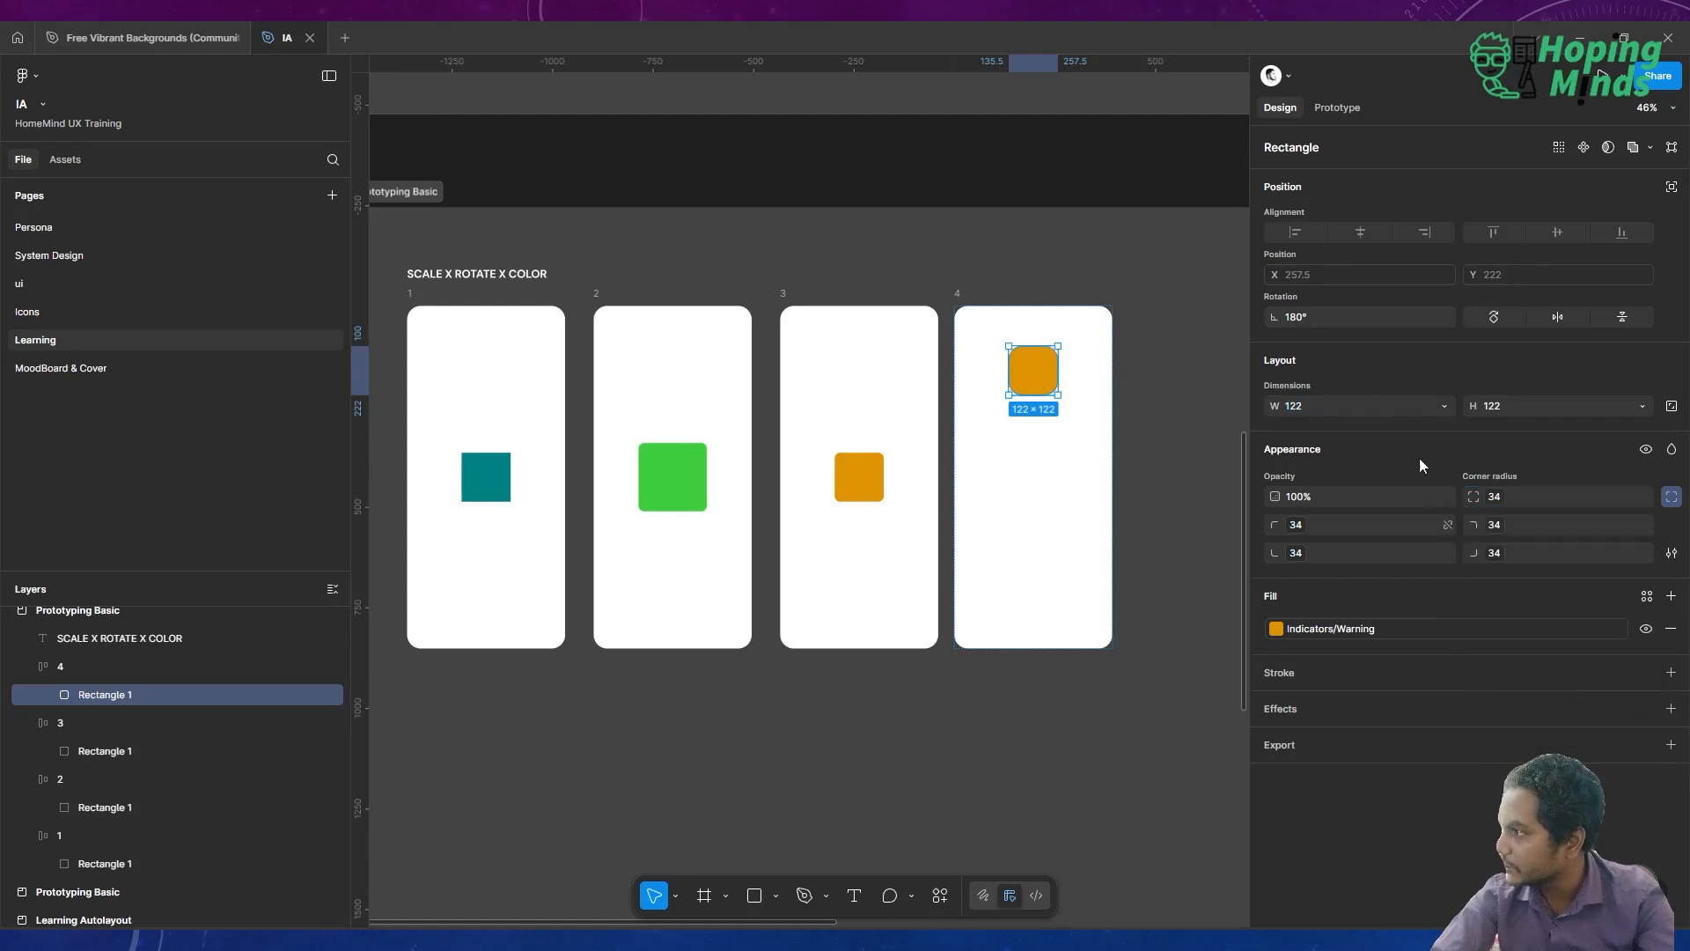
Resize frame 4's rectangle to a width of 100 and a height of 100
{"action": "left_click", "coordinate": [1364, 407]}
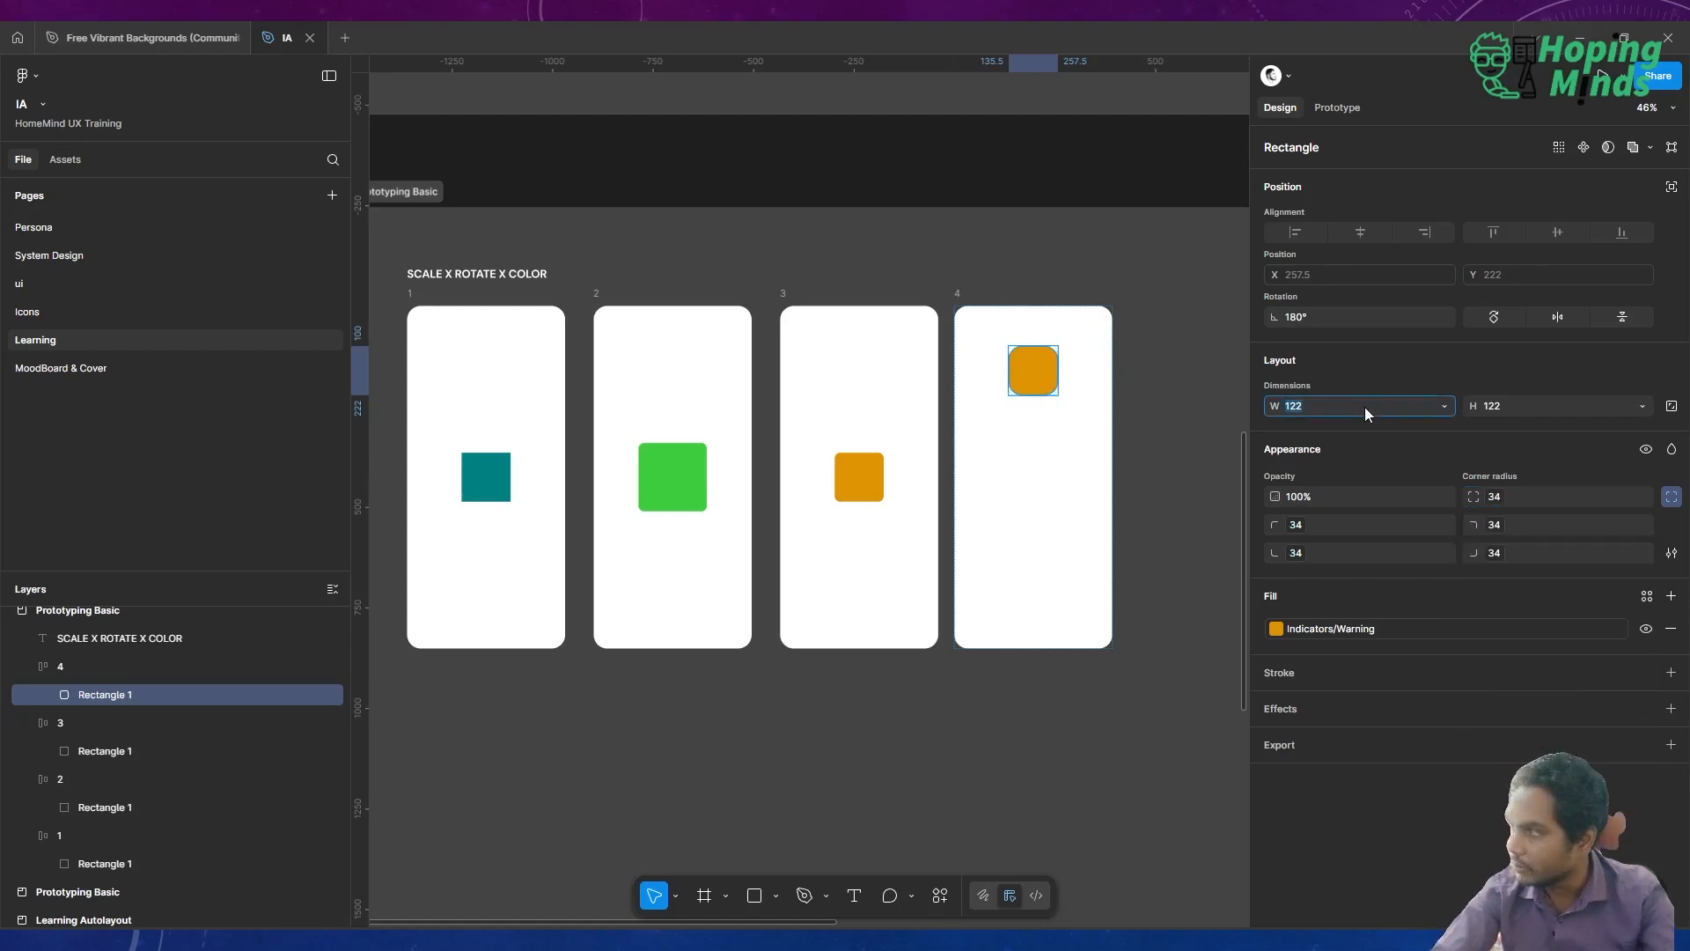
{"action": "type", "text": "100"}
{"action": "key", "text": "Tab"}
{"action": "type", "text": "100"}
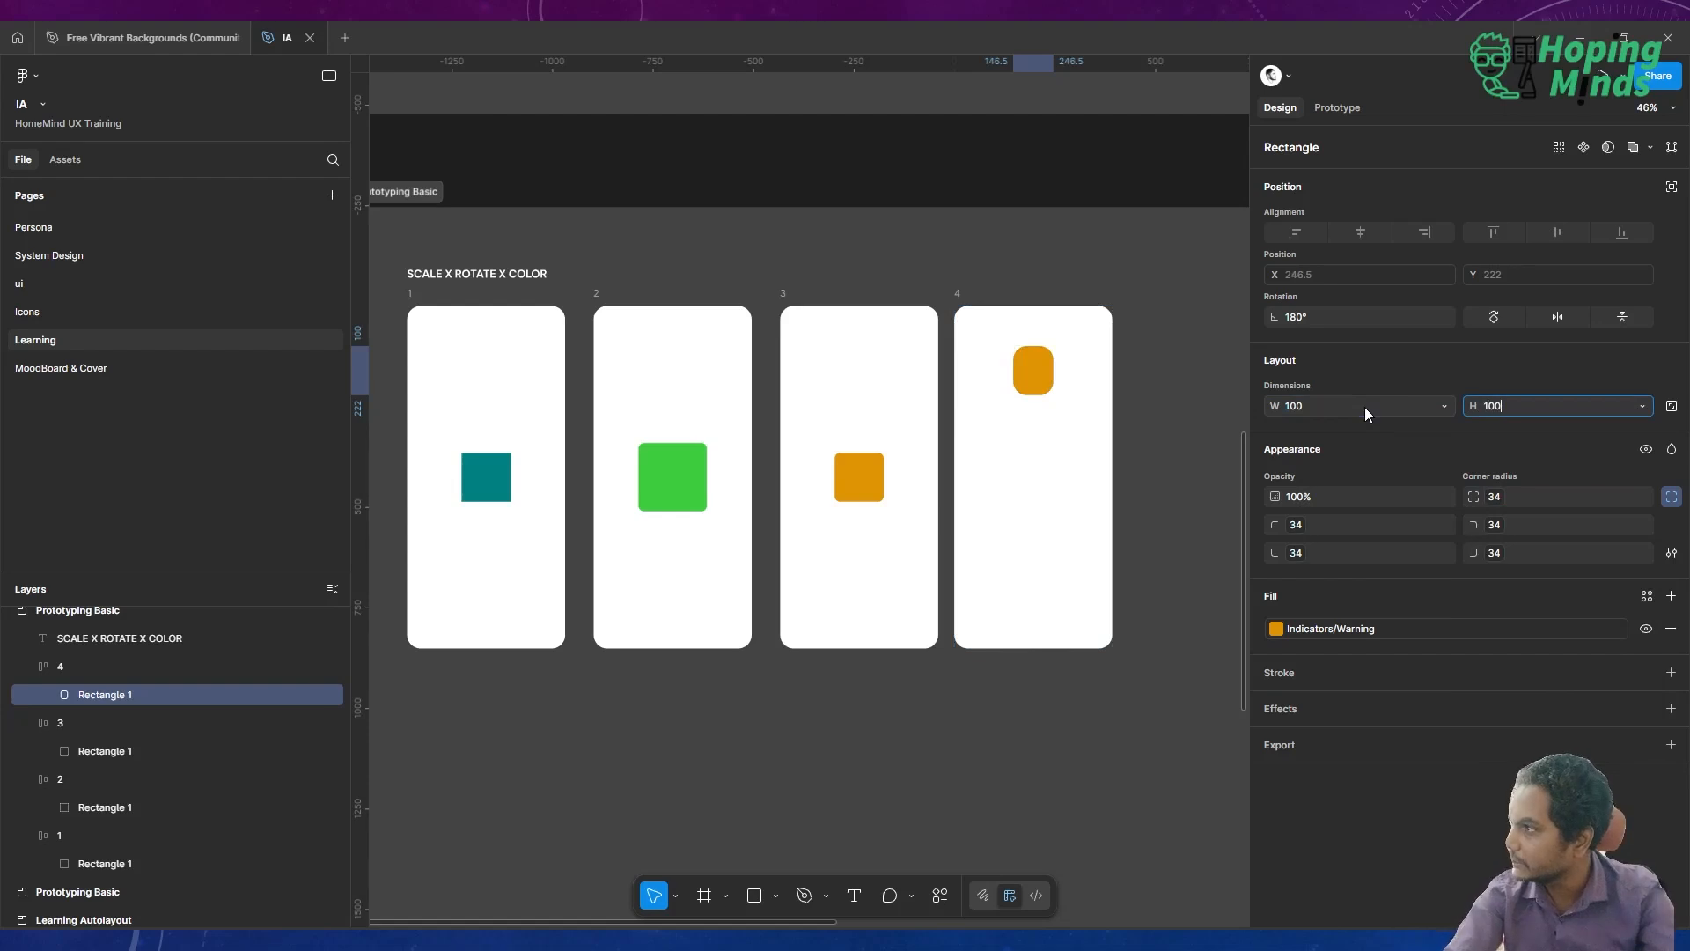
{"action": "key", "text": "Return"}
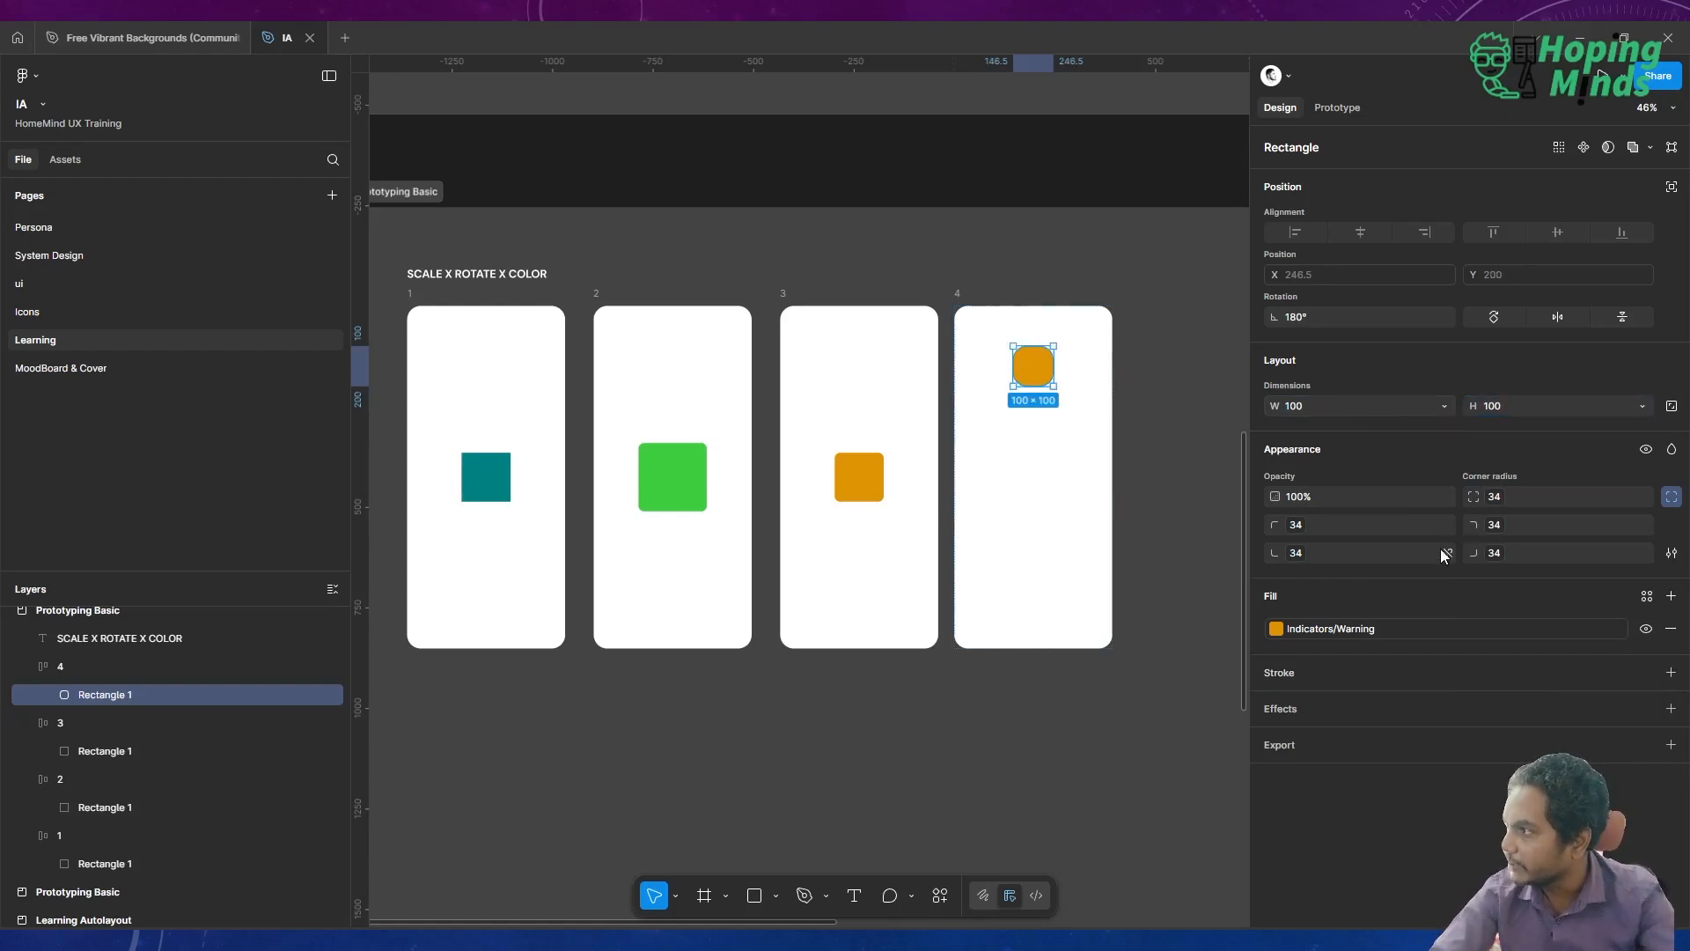
Set the opacity of frame 4's rectangle to 40% and deselect it
{"action": "left_click", "coordinate": [1349, 494]}
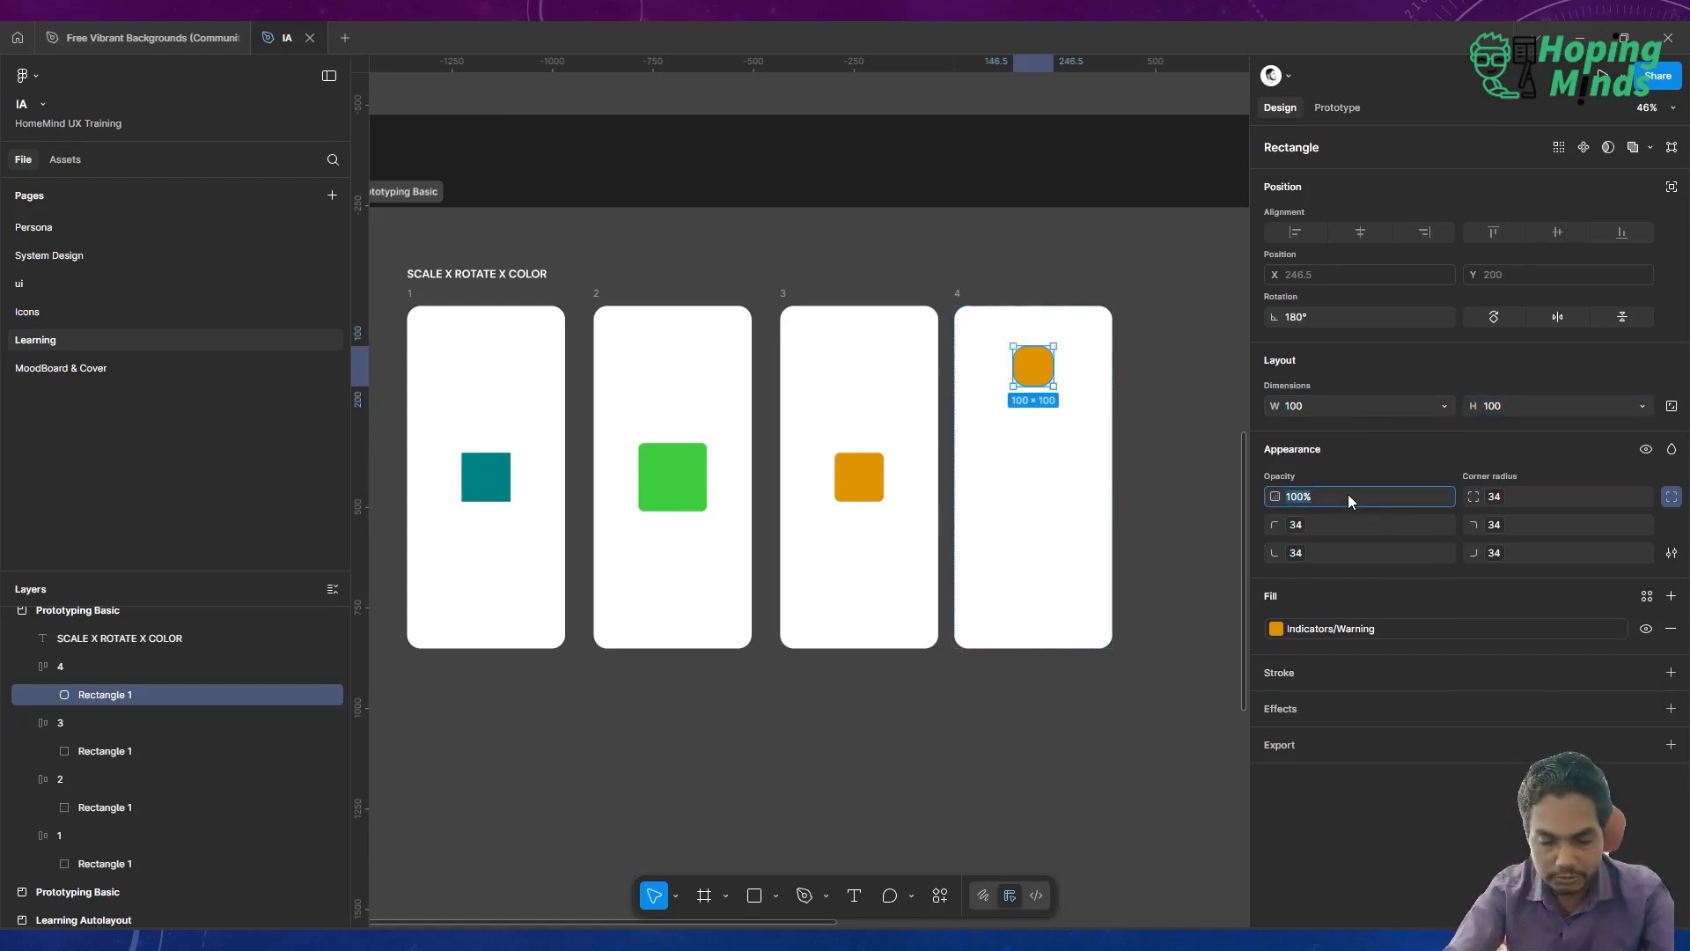
{"action": "type", "text": "40"}
{"action": "key", "text": "Return"}
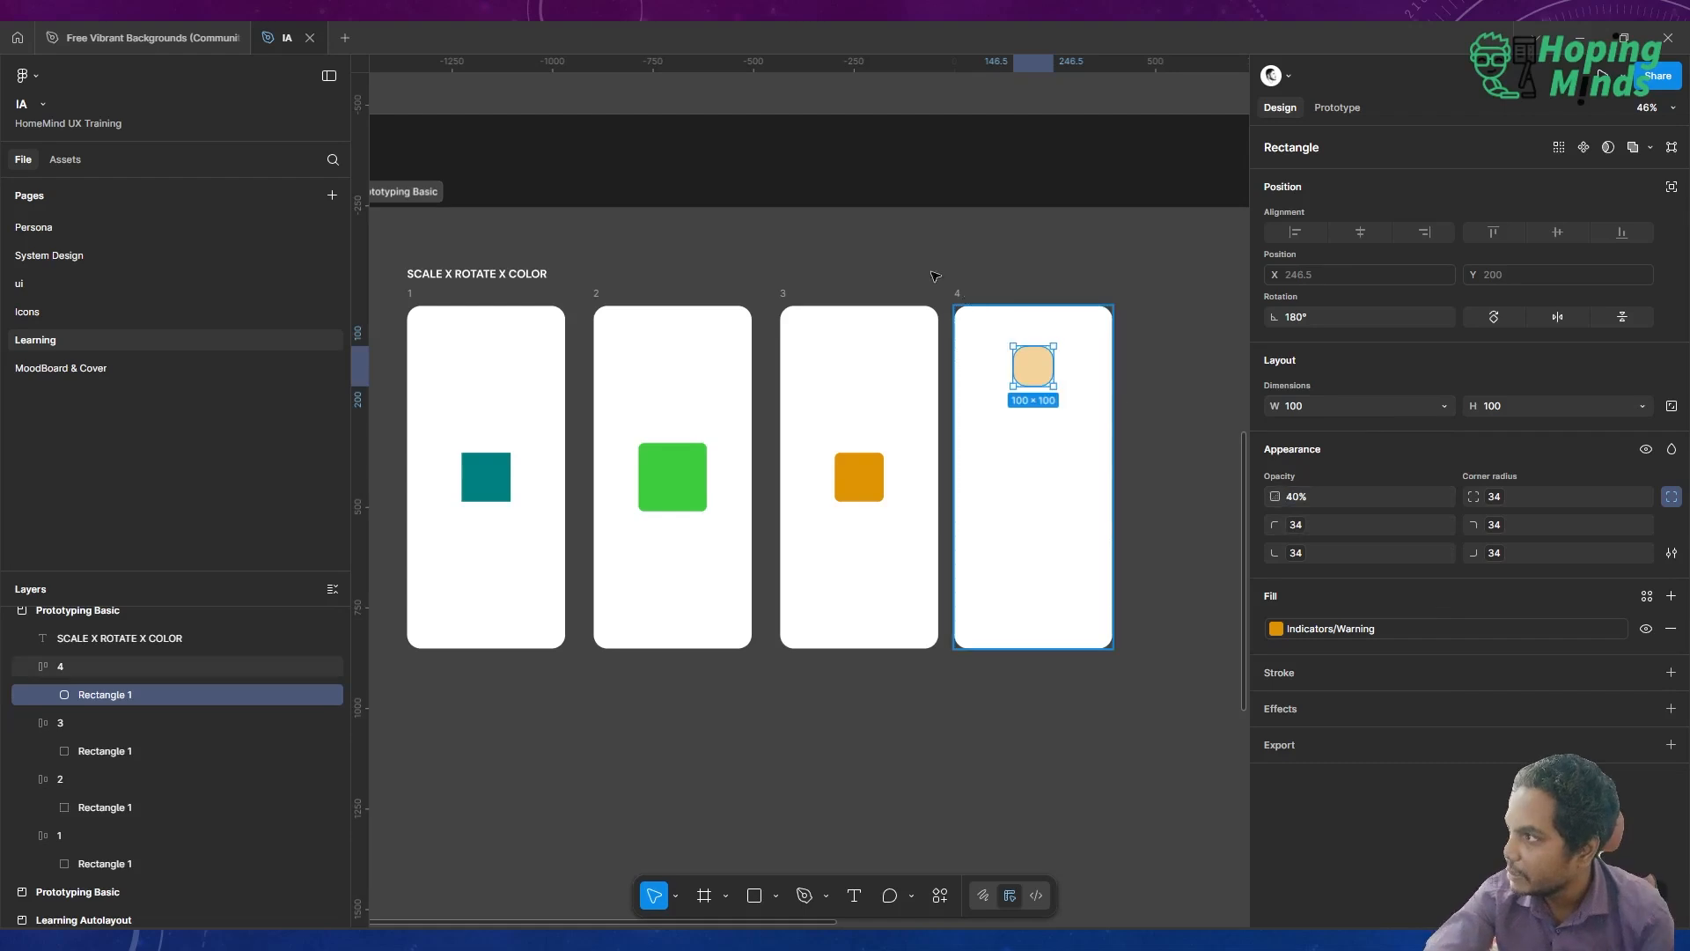
{"action": "left_click", "coordinate": [1082, 272]}
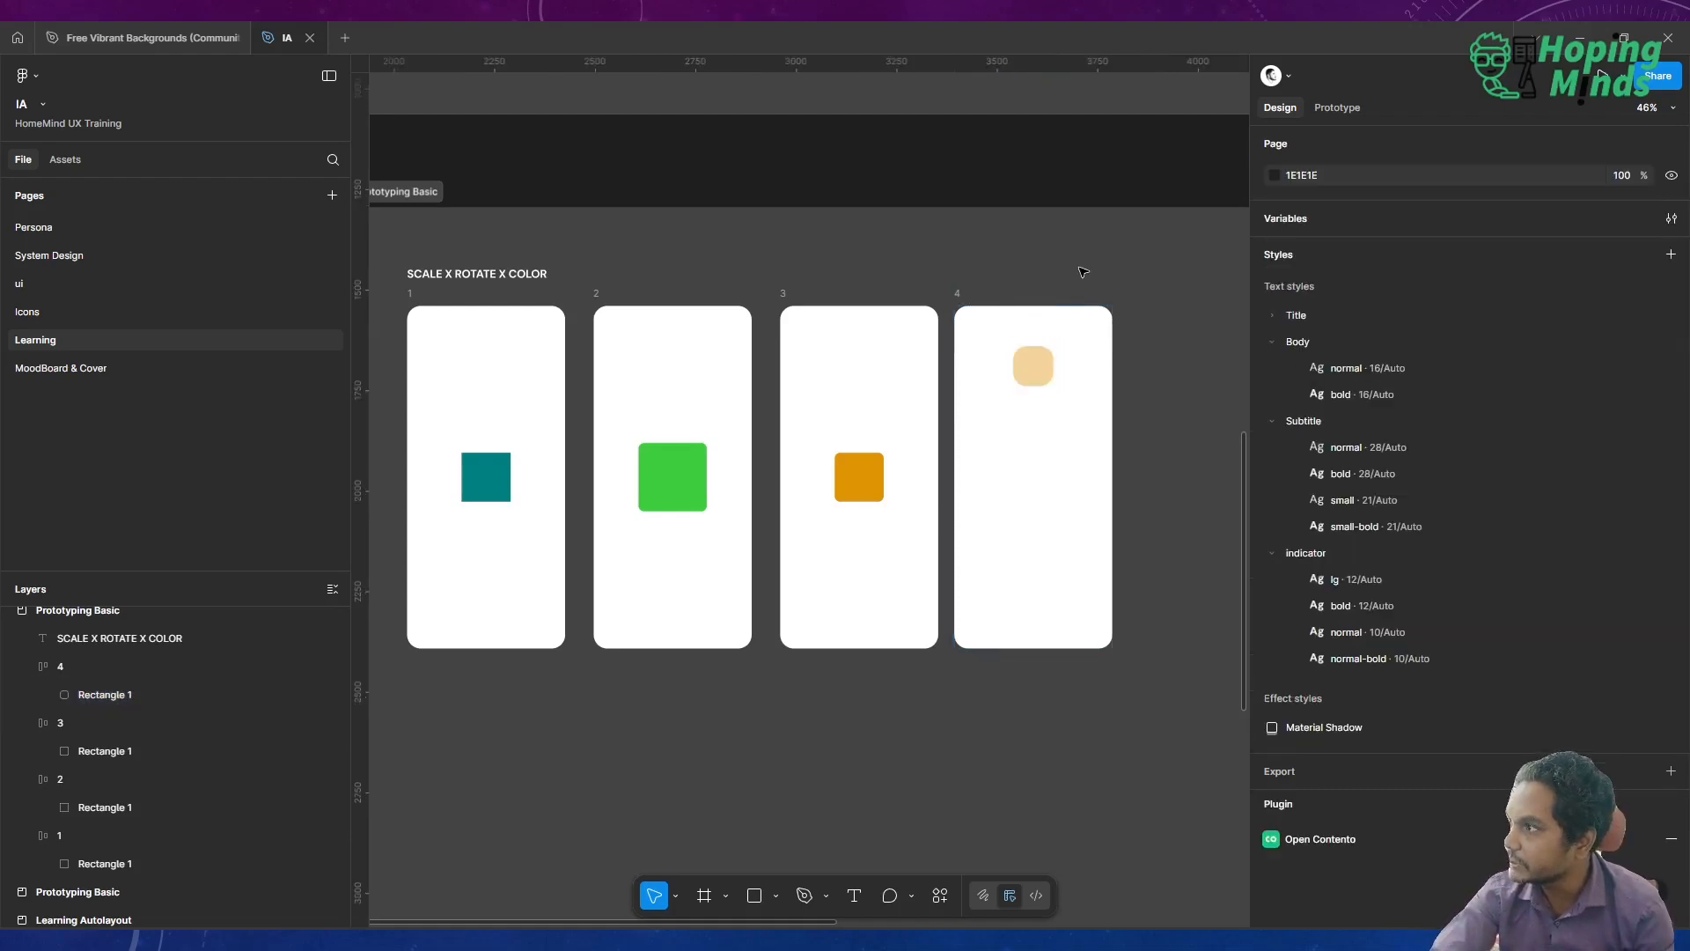
Link frame 4's rectangle back to frame 1 with an on-tap, smart-animate interaction using the Gentle curve and 800 ms duration
{"action": "left_click", "coordinate": [1344, 109]}
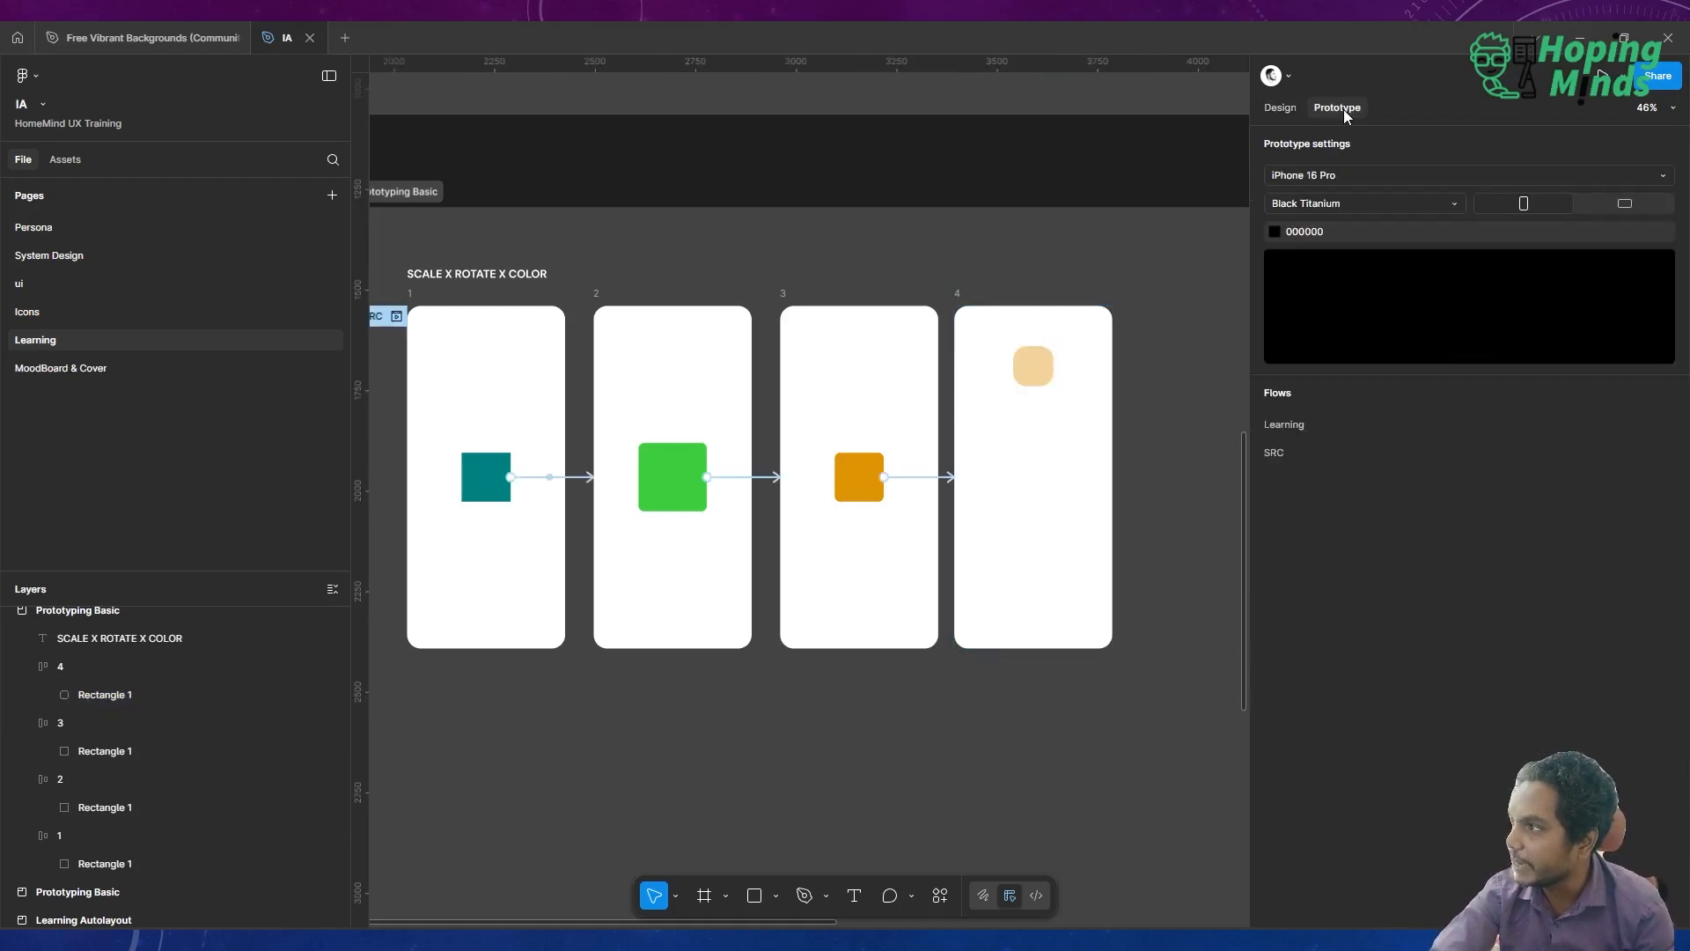
{"action": "left_click", "coordinate": [1049, 374]}
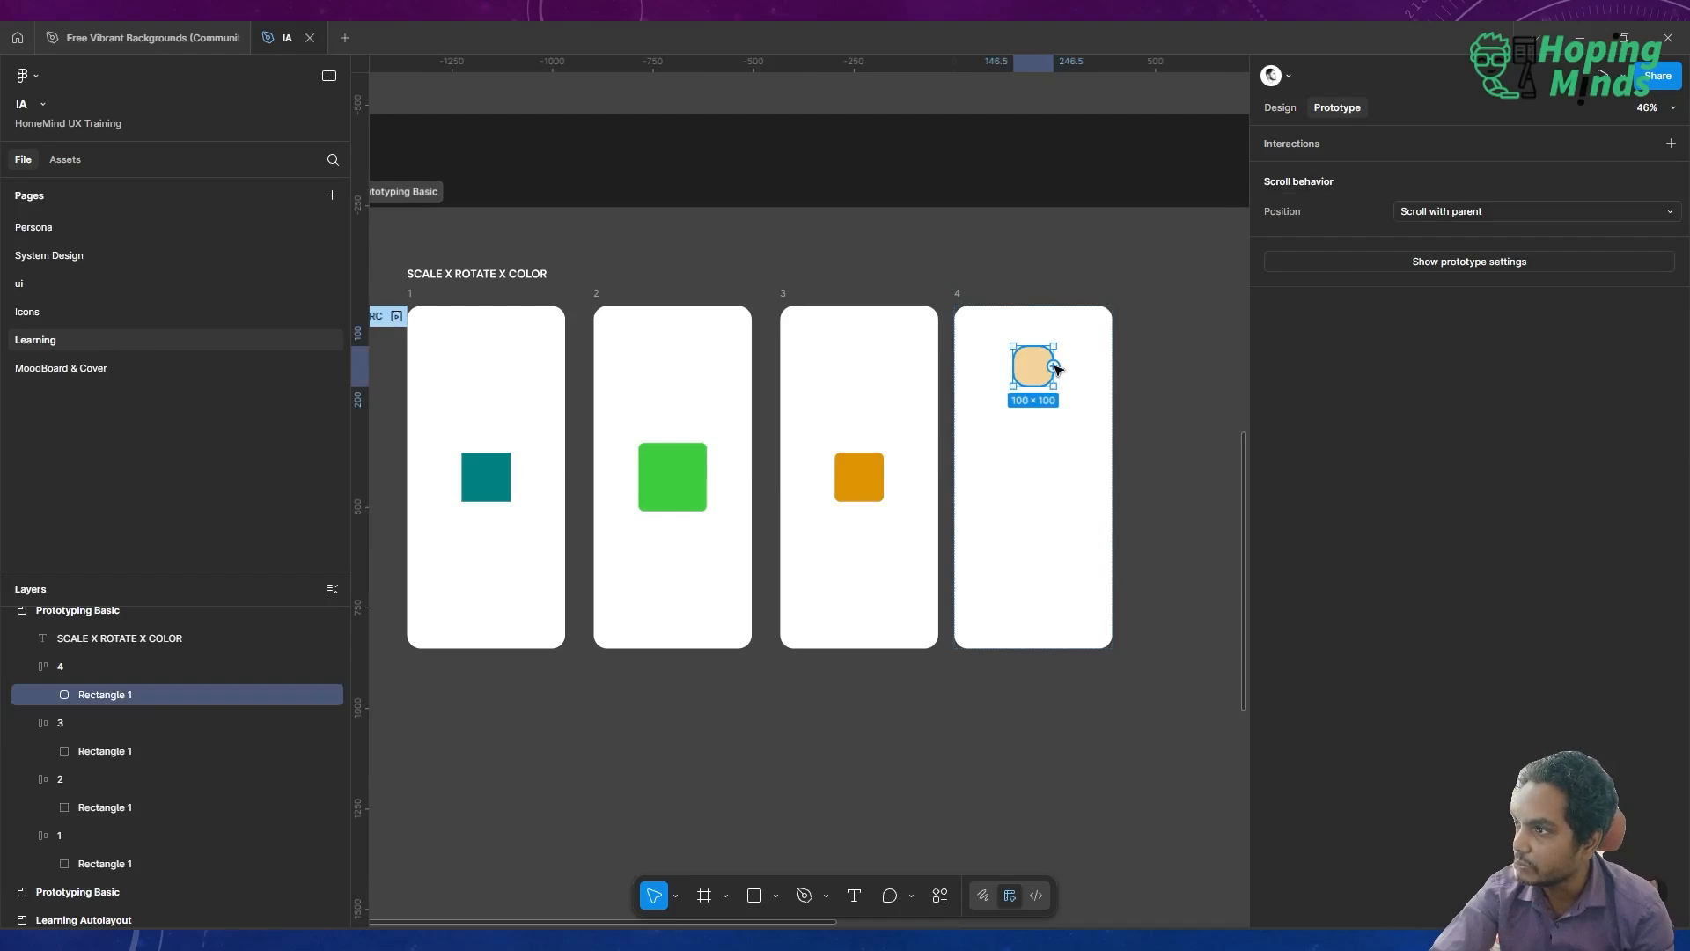
{"action": "left_click_drag", "start_coordinate": [1054, 367], "coordinate": [858, 511]}
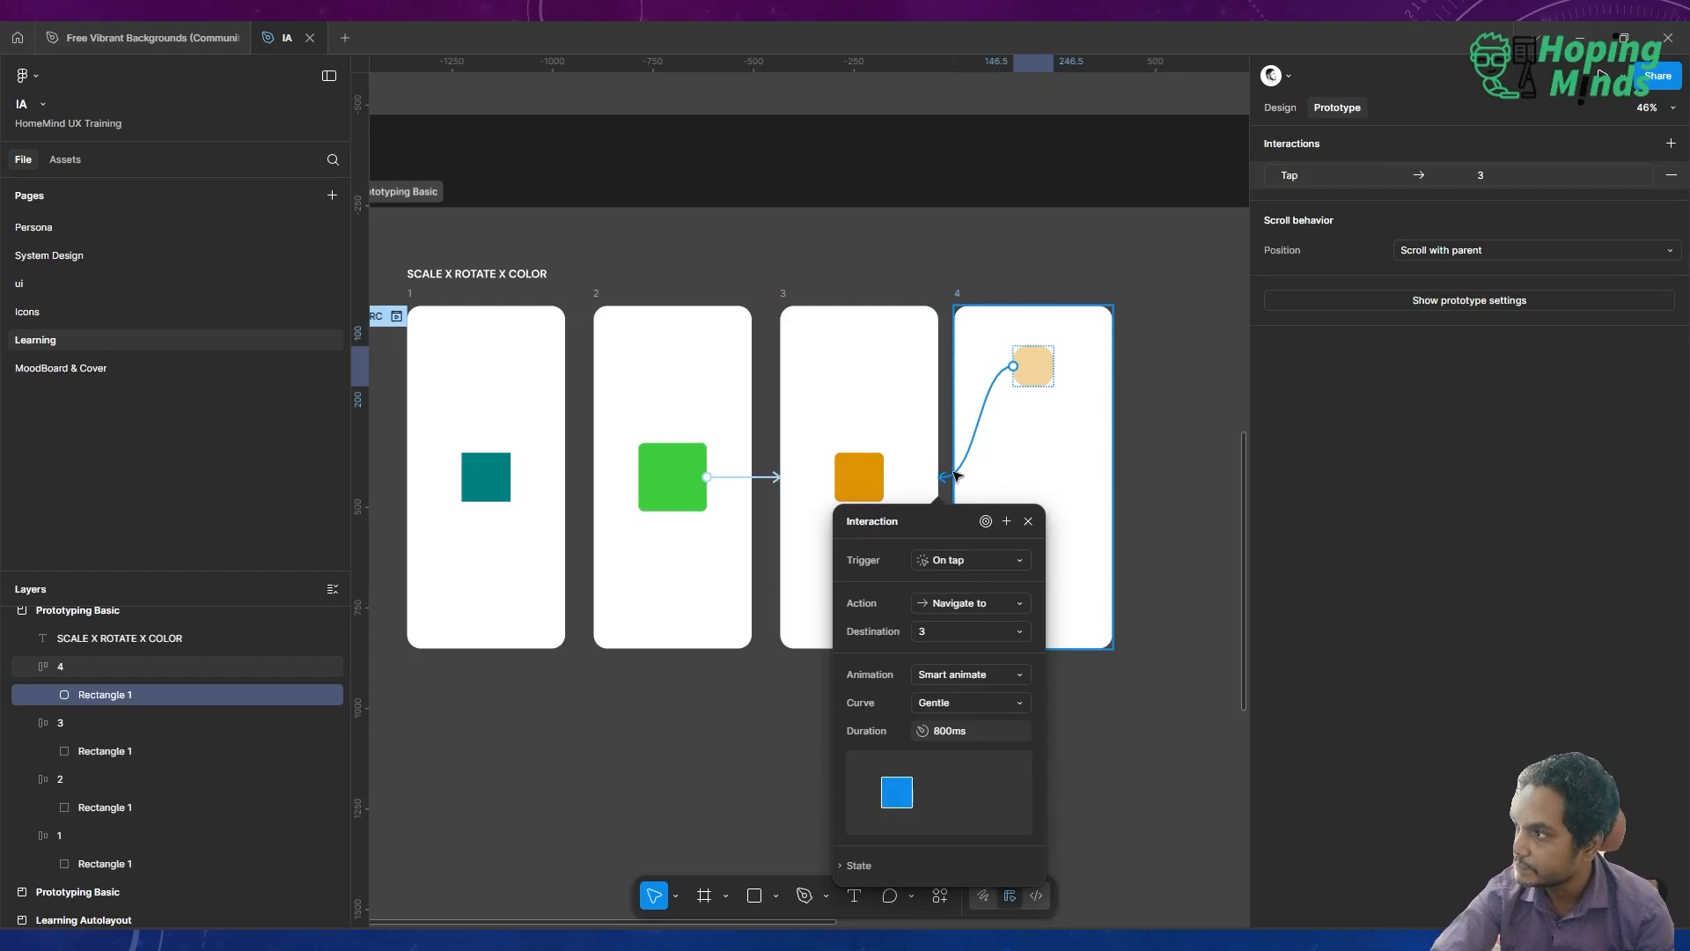
{"action": "scroll", "coordinate": [956, 476], "scroll_direction": "down", "scroll_amount": 2}
{"action": "scroll", "coordinate": [956, 476], "scroll_direction": "left", "scroll_amount": 1}
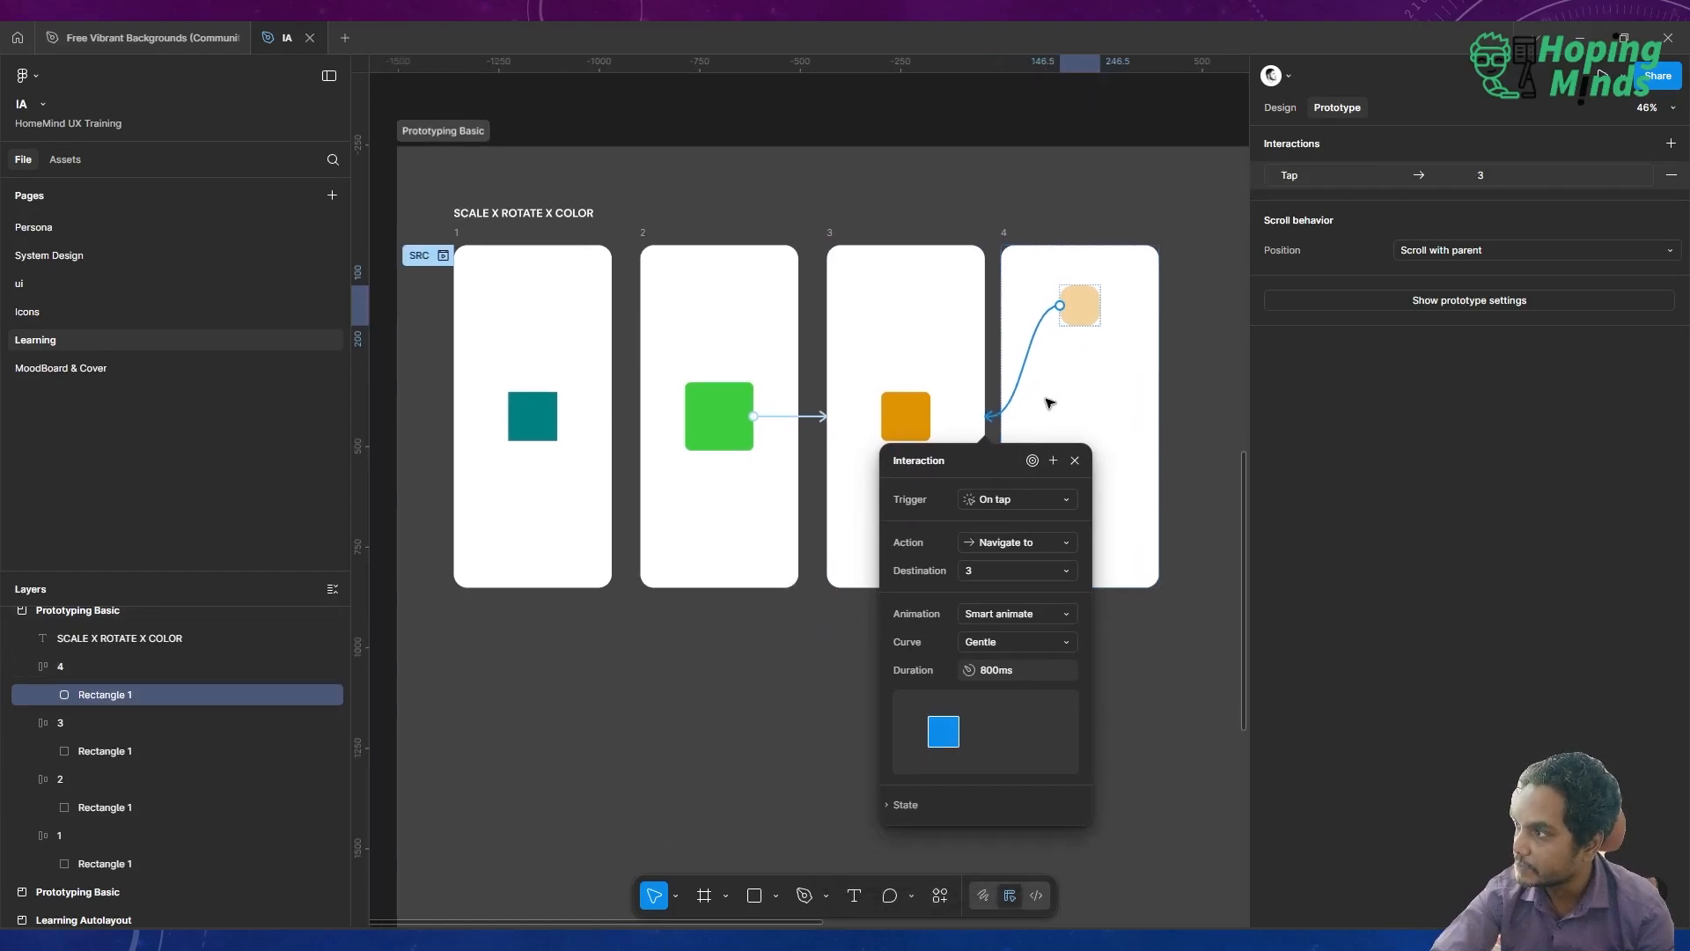
{"action": "left_click_drag", "start_coordinate": [992, 422], "coordinate": [558, 434]}
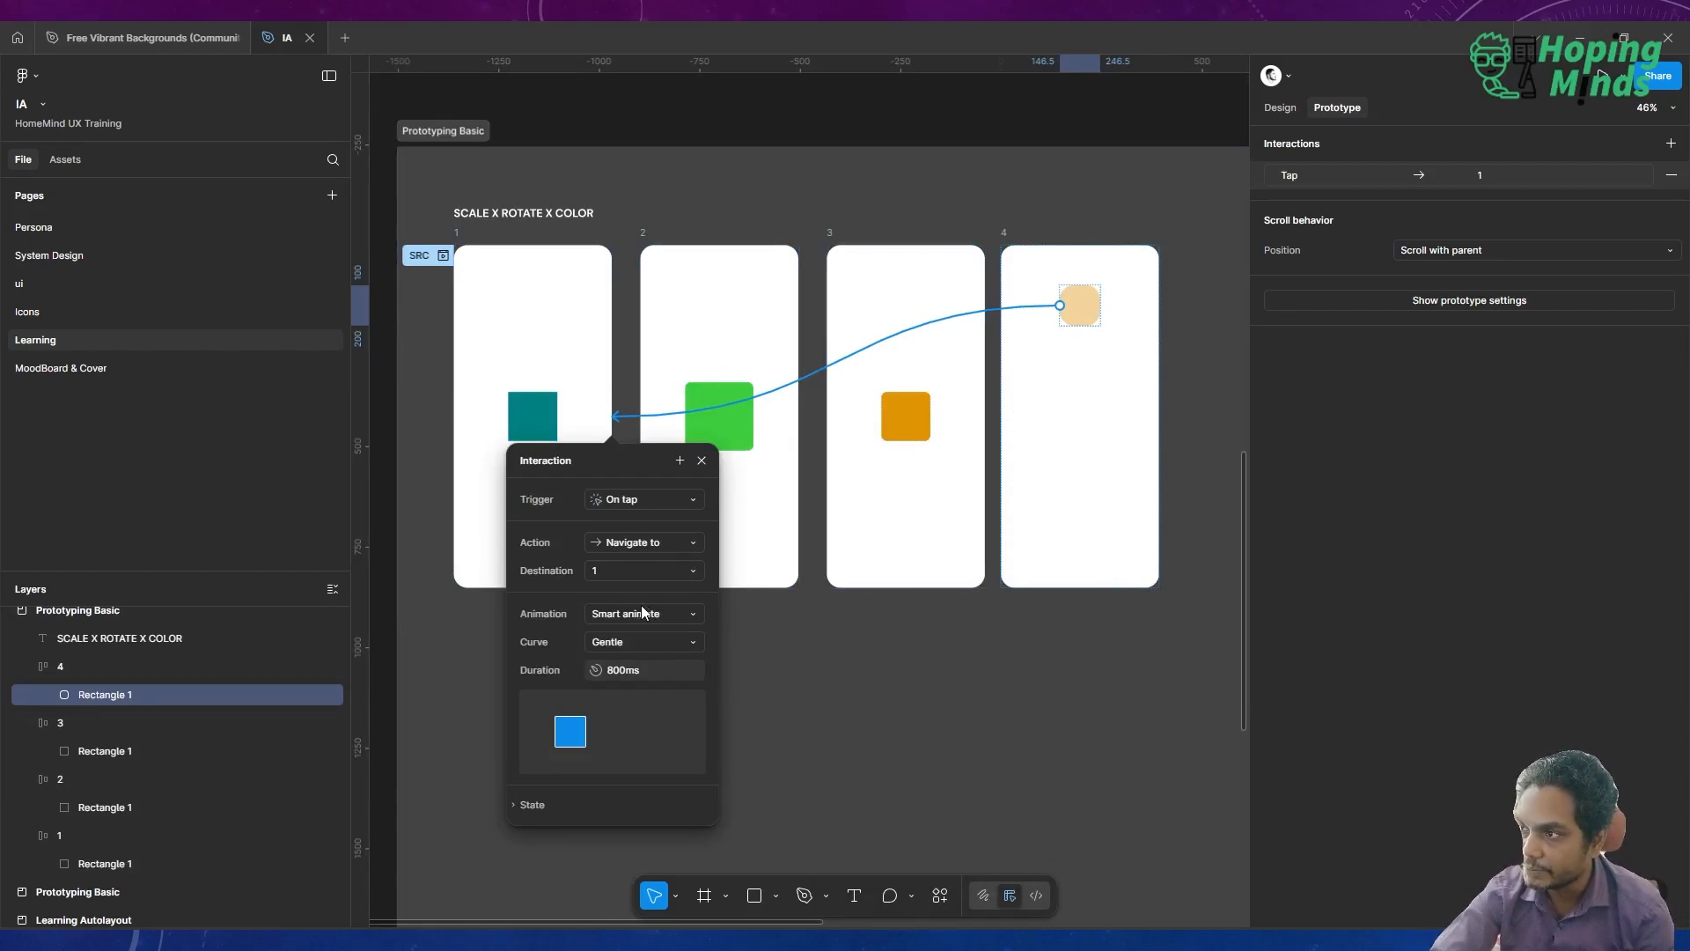
{"action": "left_click", "coordinate": [769, 203]}
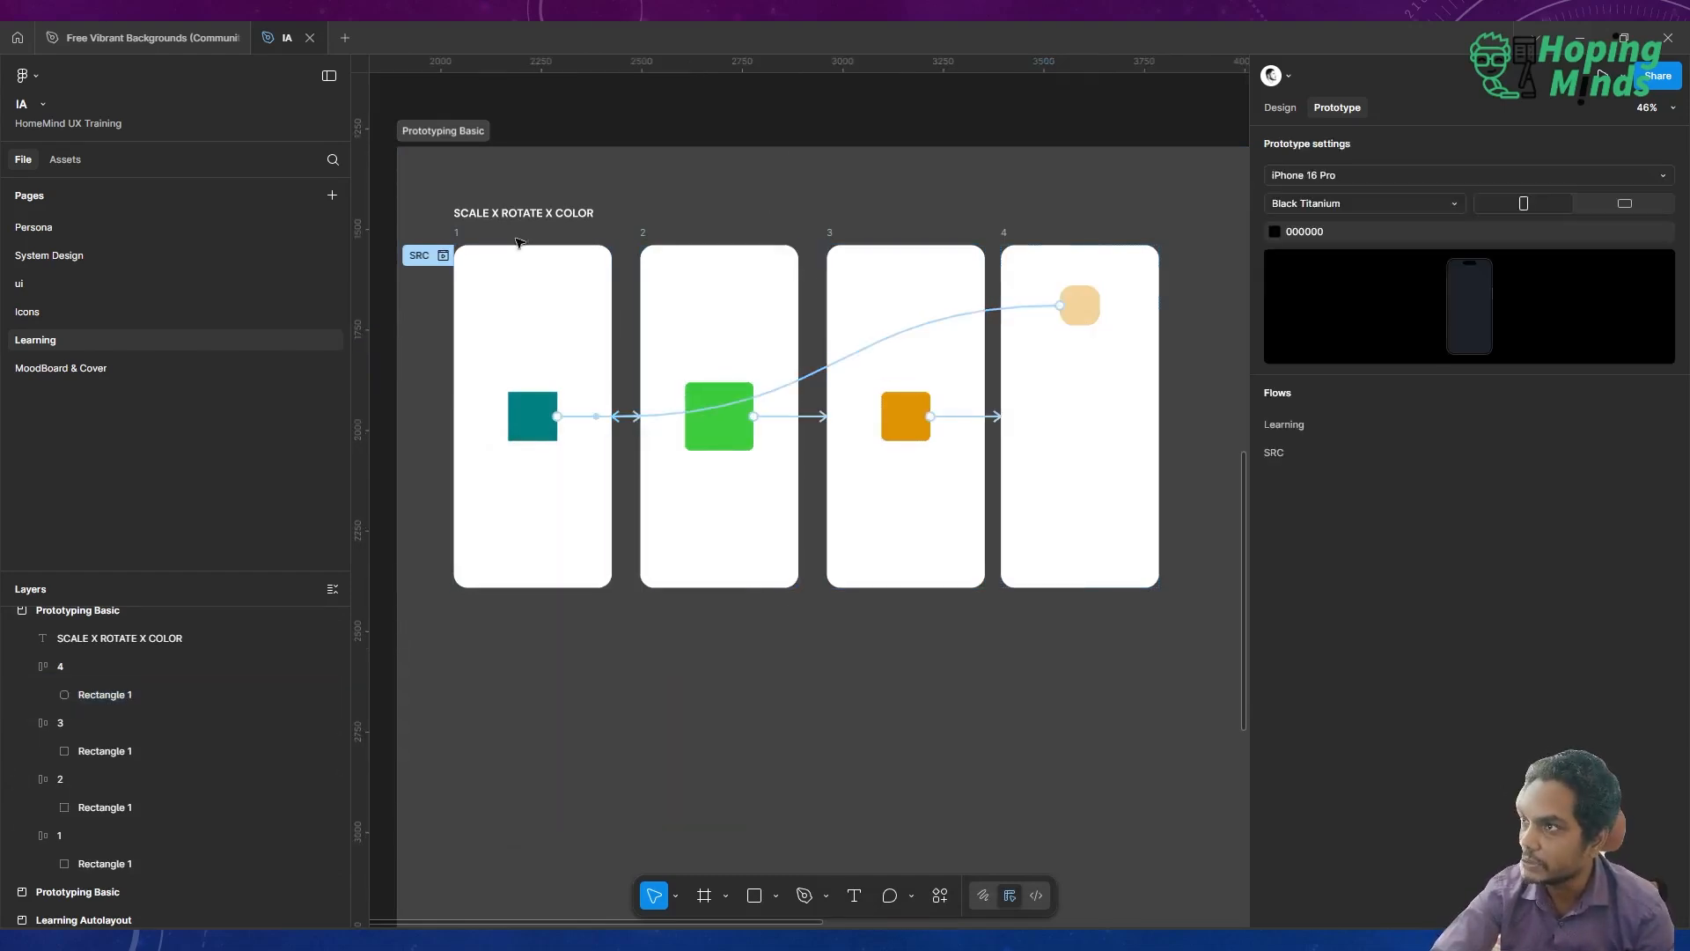
Preview the SRC flow from frame 1 and tap each rectangle through frames 2, 3 and 4 back to the start
{"action": "left_click", "coordinate": [442, 255]}
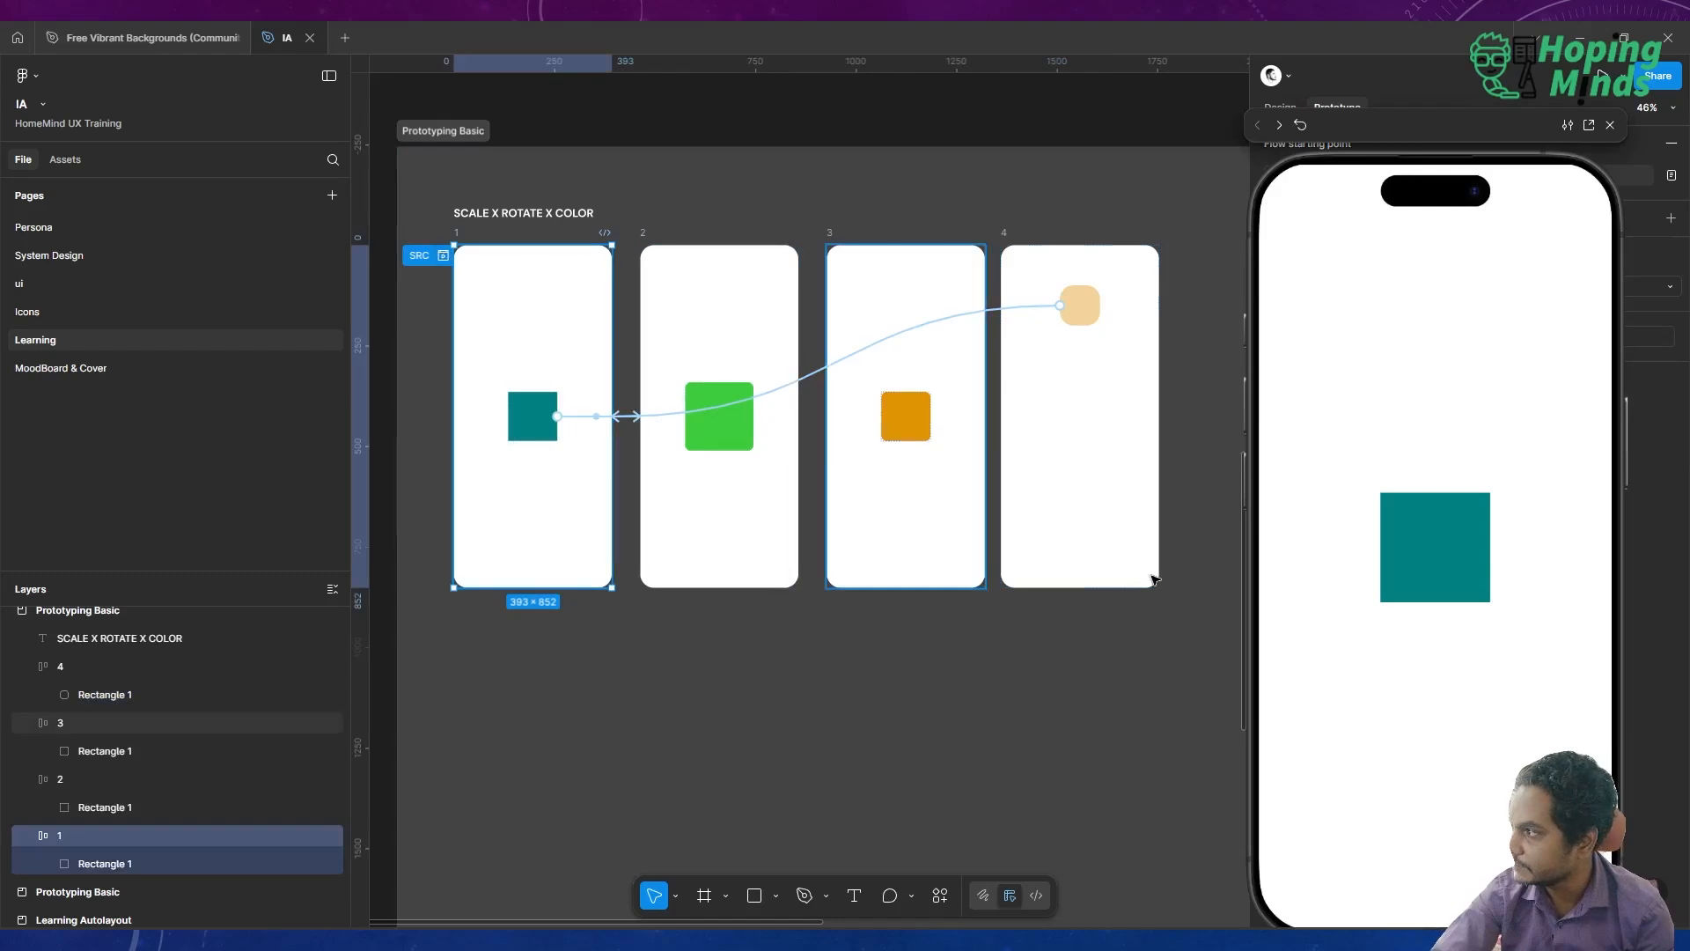
{"action": "left_click", "coordinate": [1406, 825]}
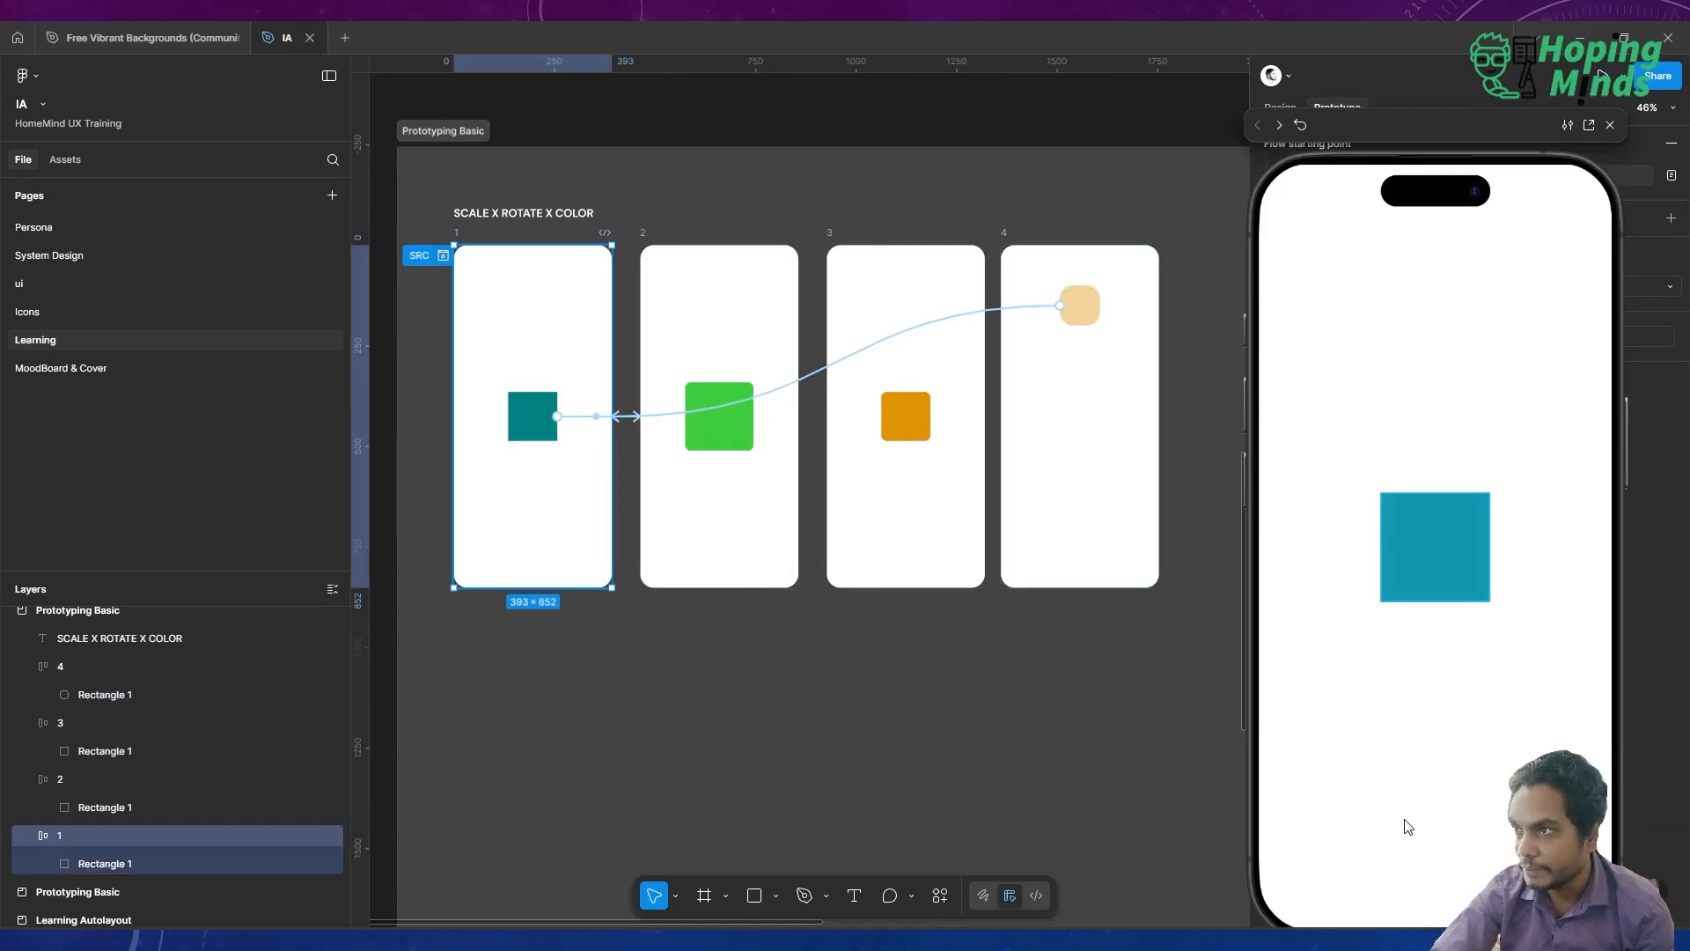
{"action": "left_click", "coordinate": [1468, 590]}
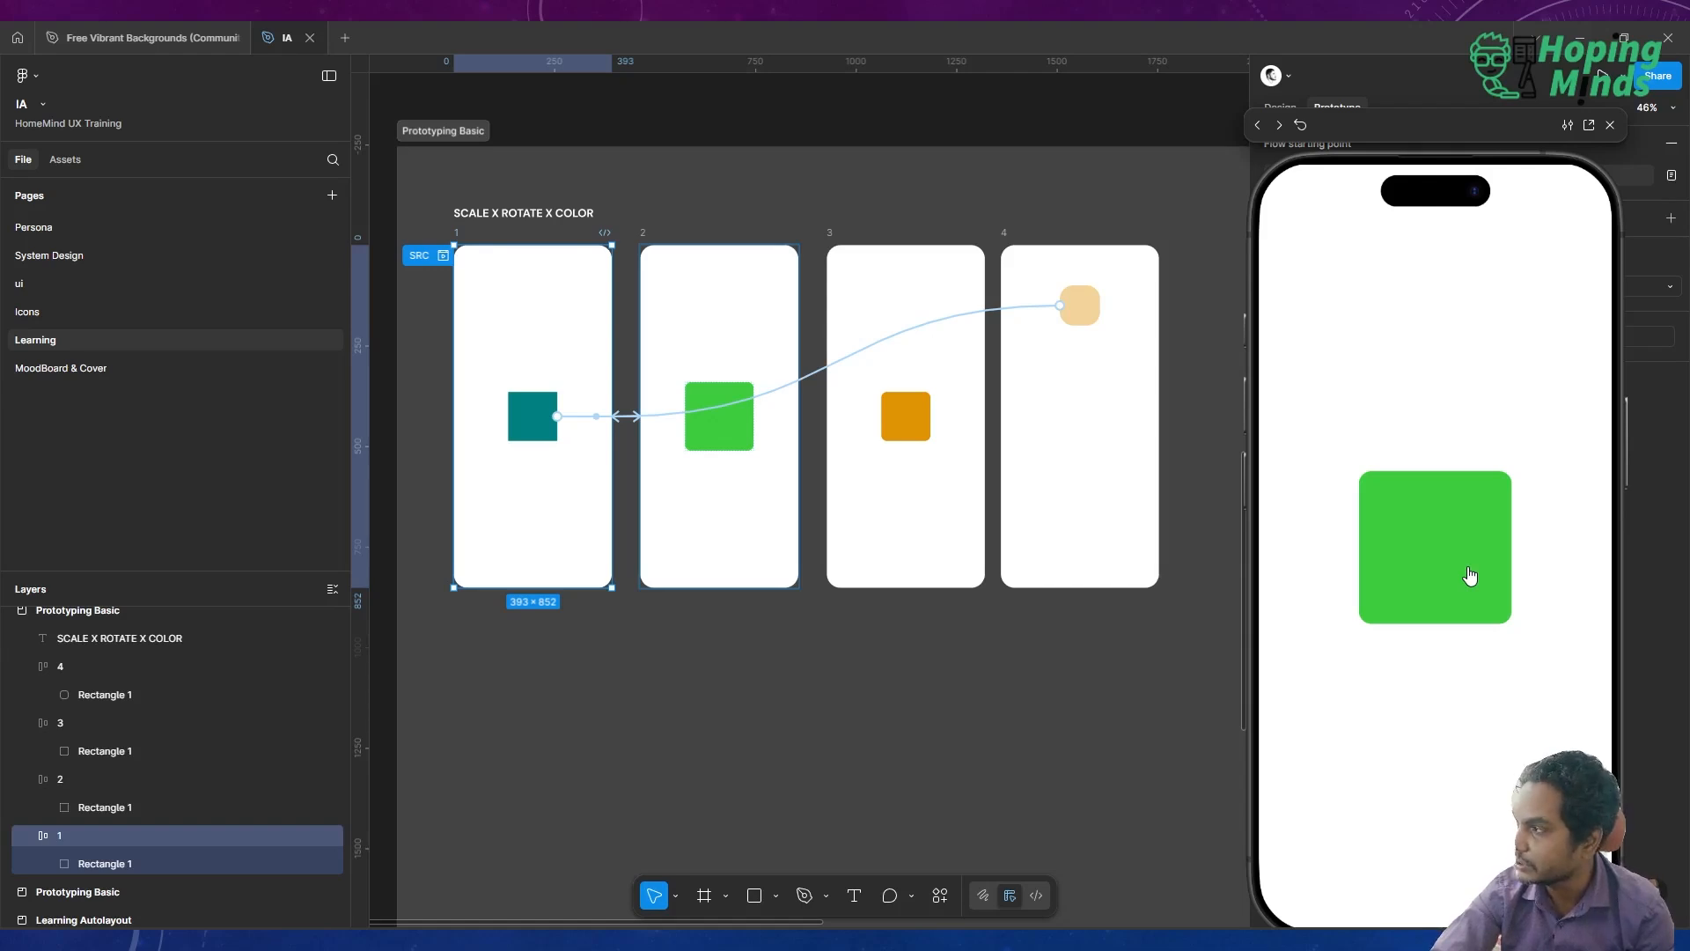
{"action": "left_click", "coordinate": [1470, 576]}
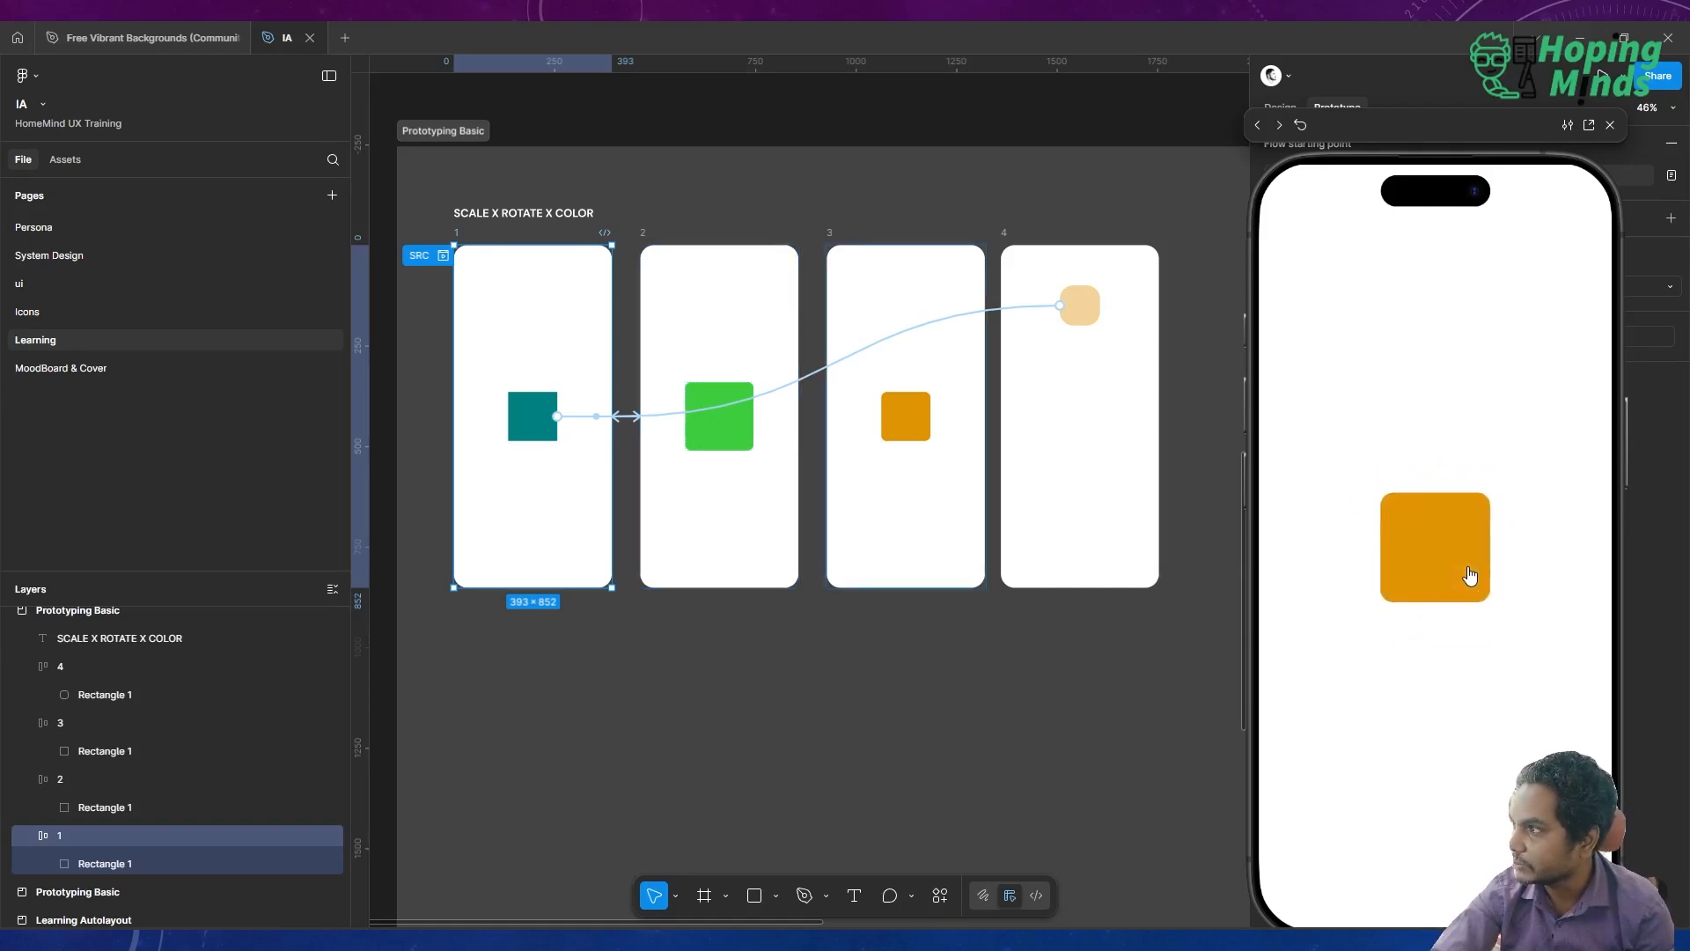
{"action": "left_click", "coordinate": [1470, 576]}
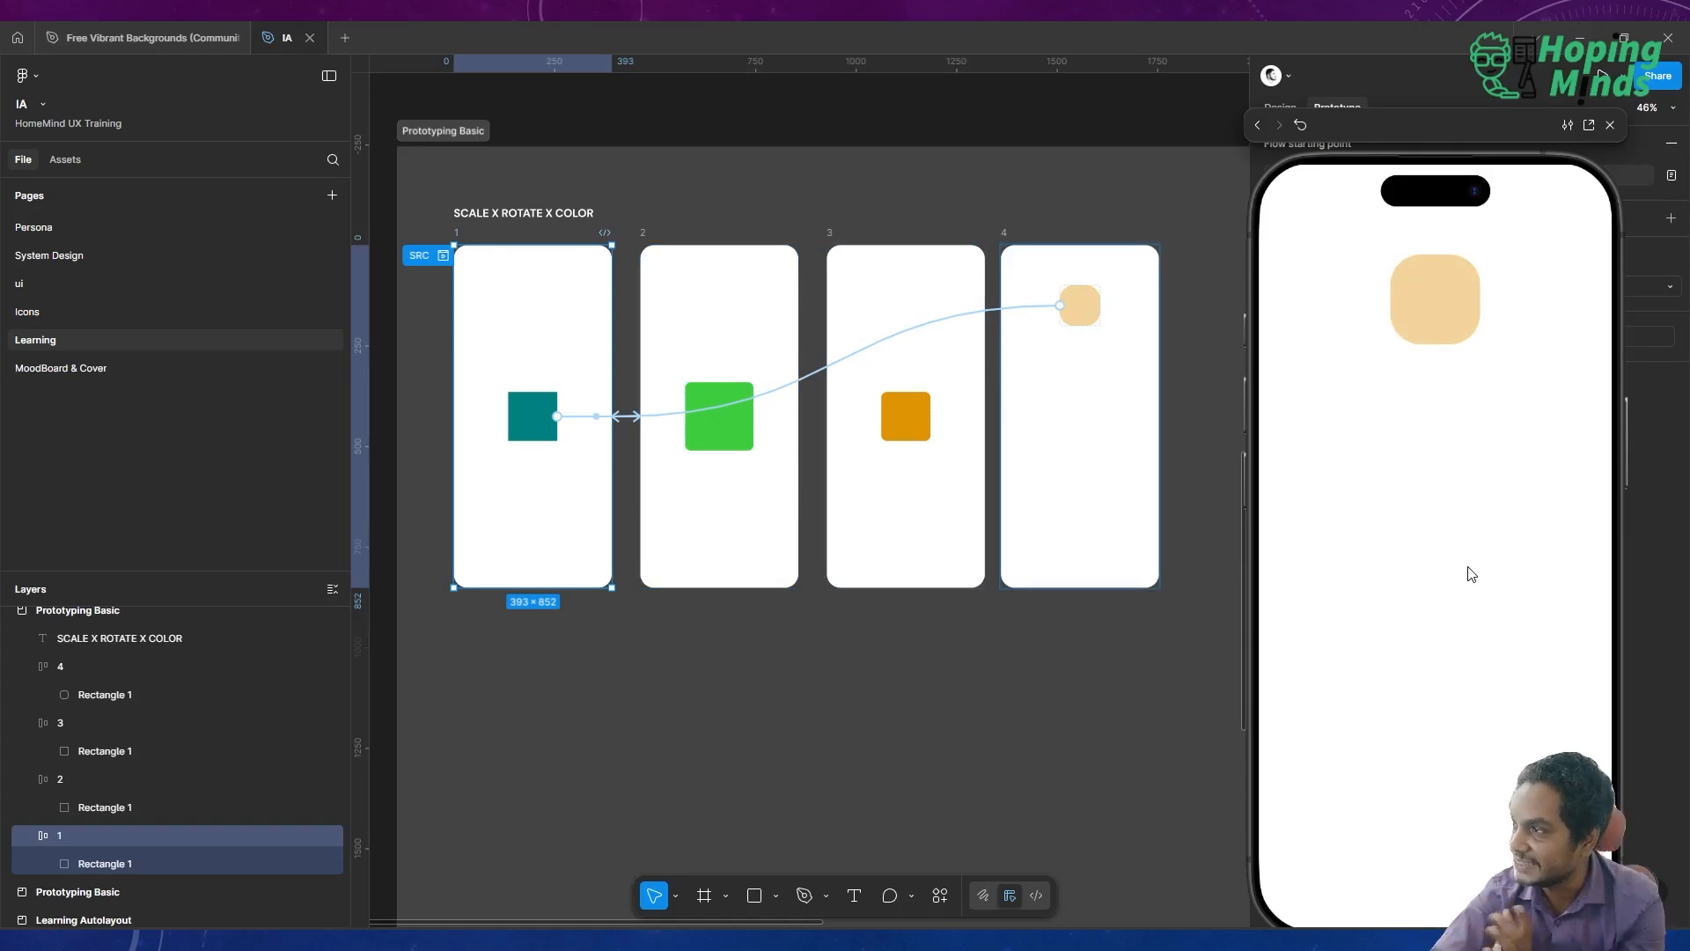
{"action": "left_click", "coordinate": [1435, 301]}
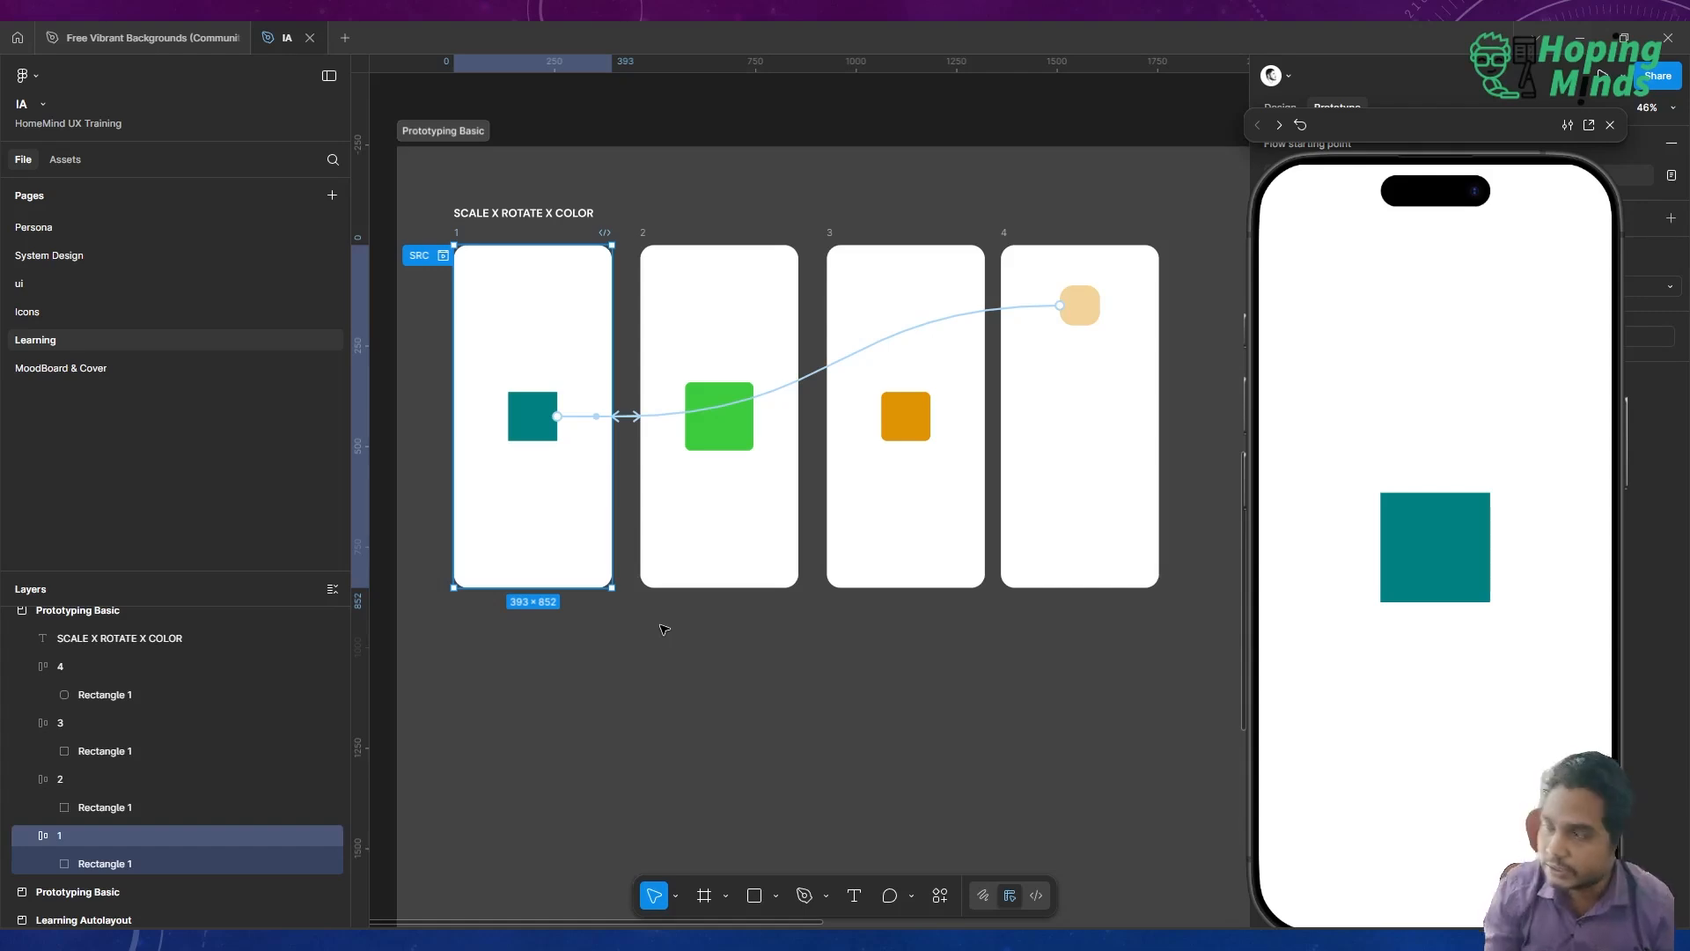
Shorten the Prototyping Basic section holding the SCALE X ROTATE X COLOR frames to about 1194 high, just below the frames
{"action": "scroll", "coordinate": [755, 565], "scroll_direction": "down", "scroll_amount": 5}
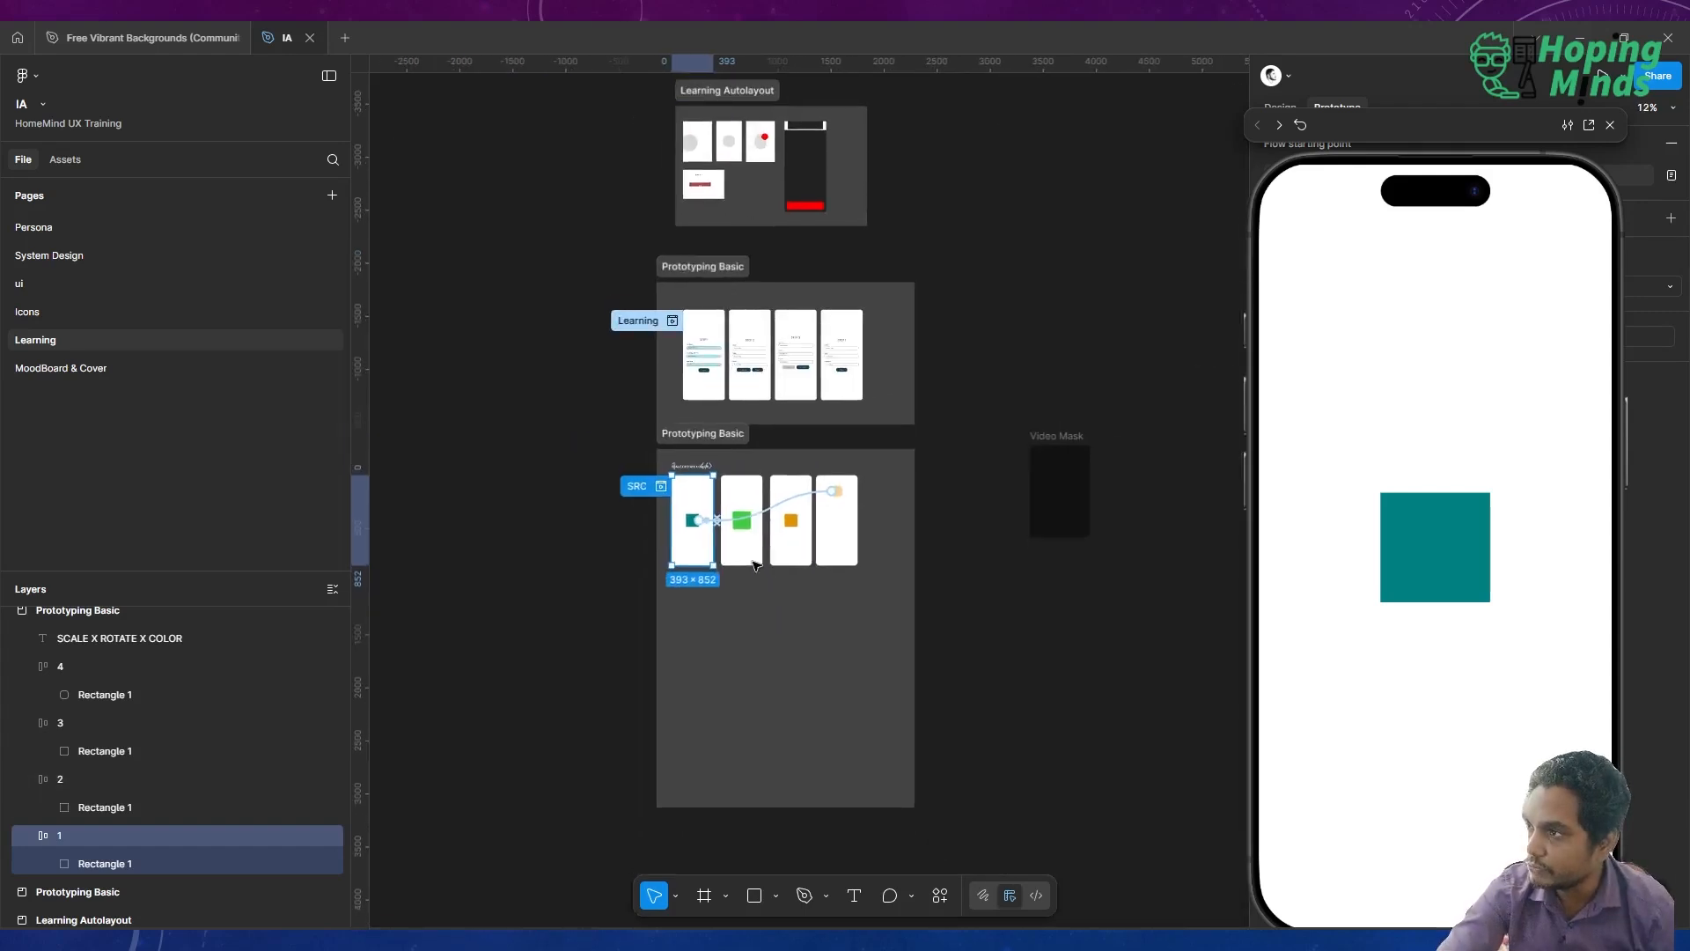
{"action": "scroll", "coordinate": [754, 565], "scroll_direction": "down", "scroll_amount": 2}
{"action": "left_click", "coordinate": [969, 540]}
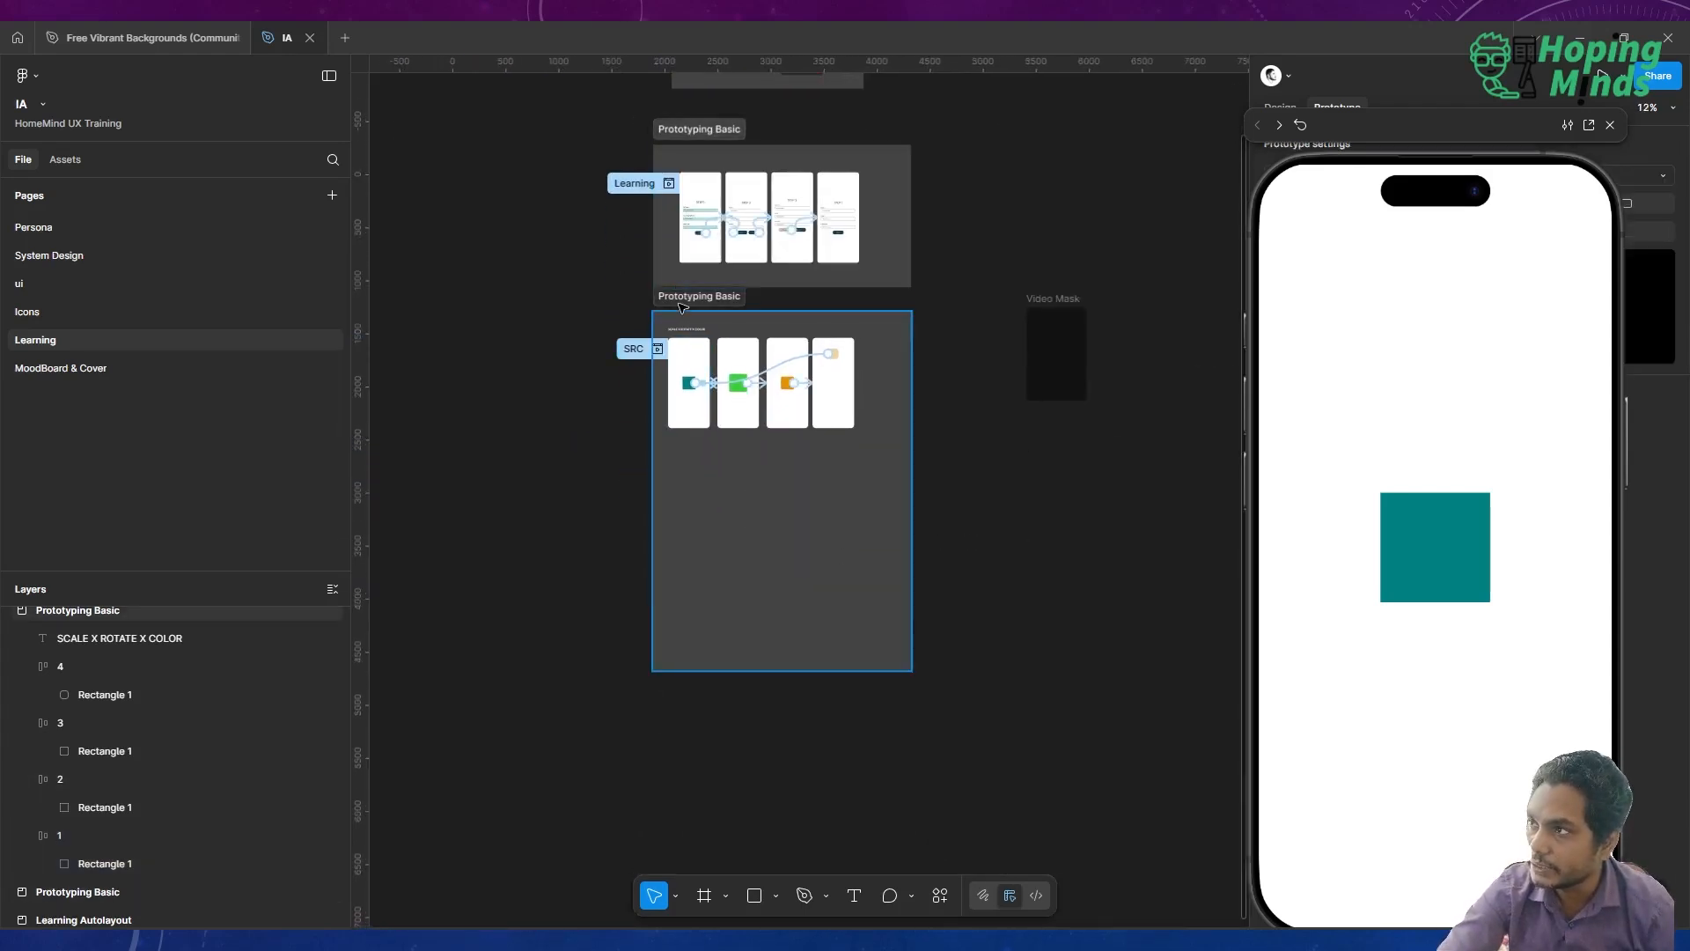
{"action": "left_click", "coordinate": [766, 610]}
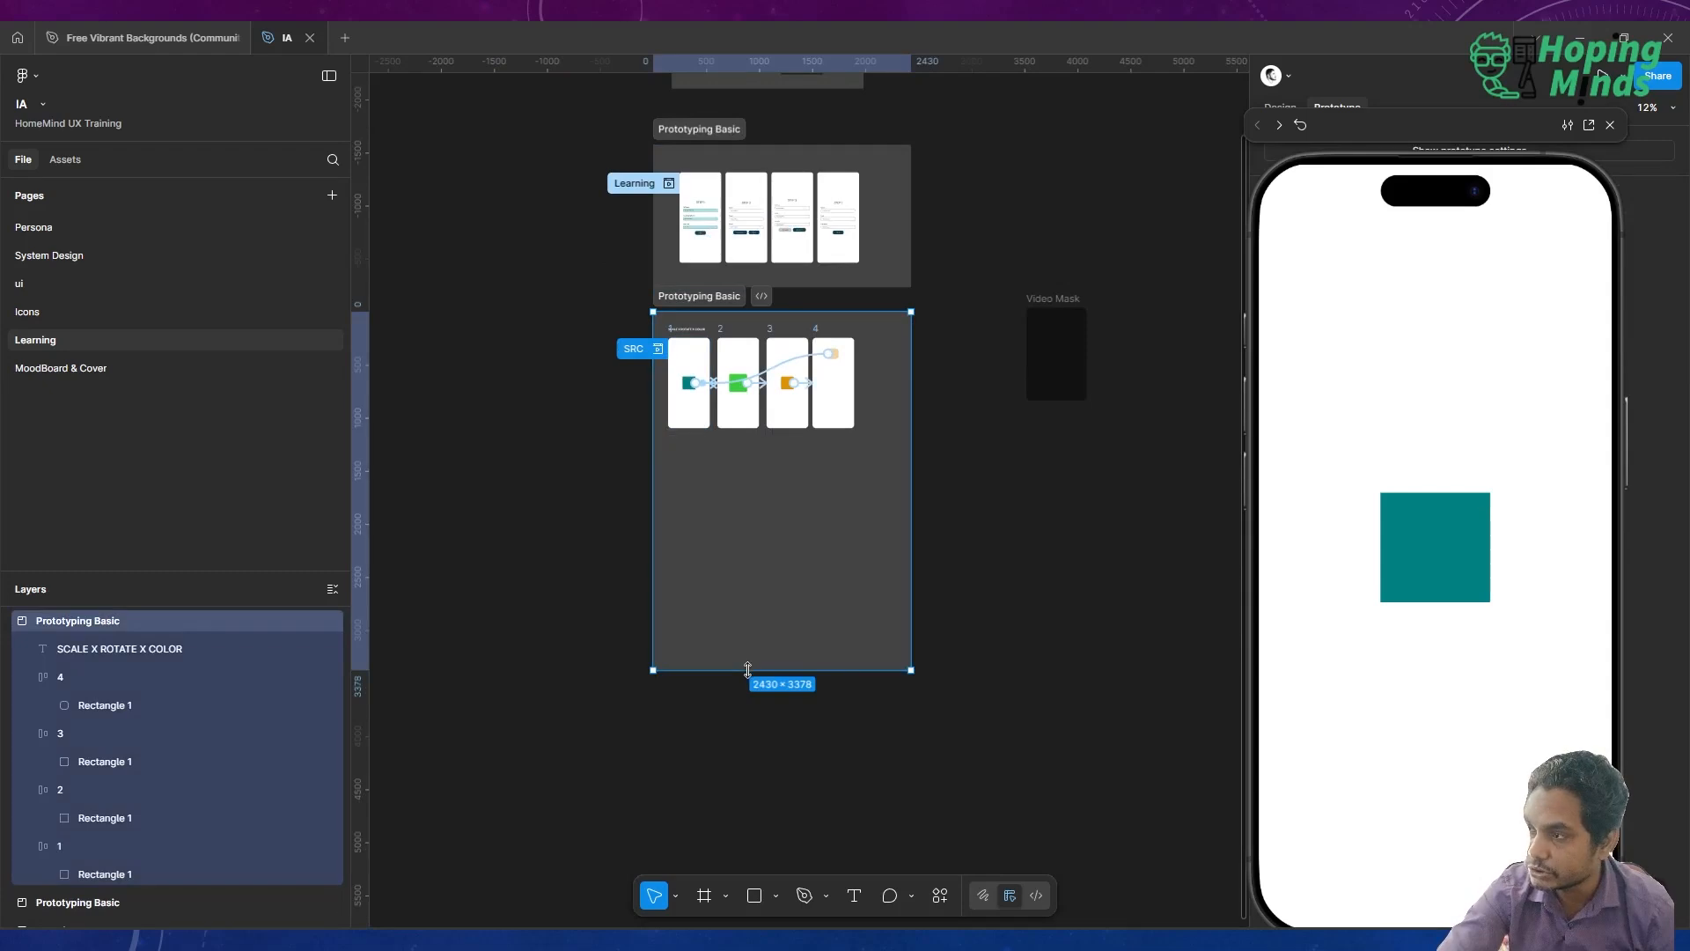
{"action": "left_click_drag", "start_coordinate": [747, 670], "coordinate": [740, 438]}
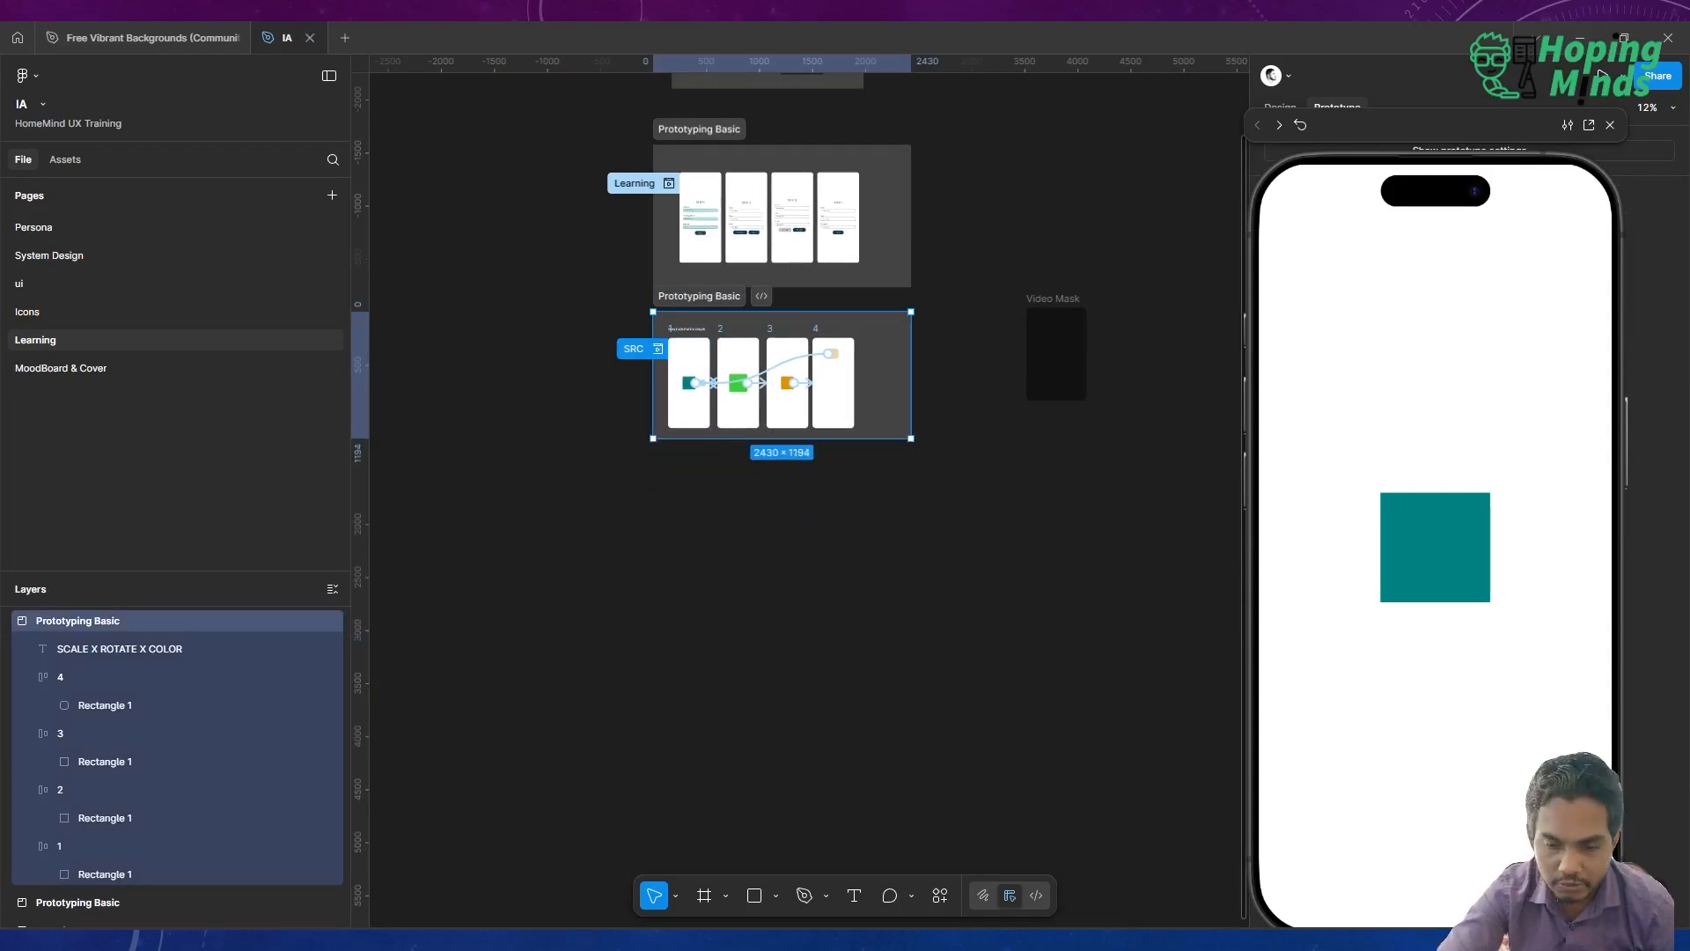